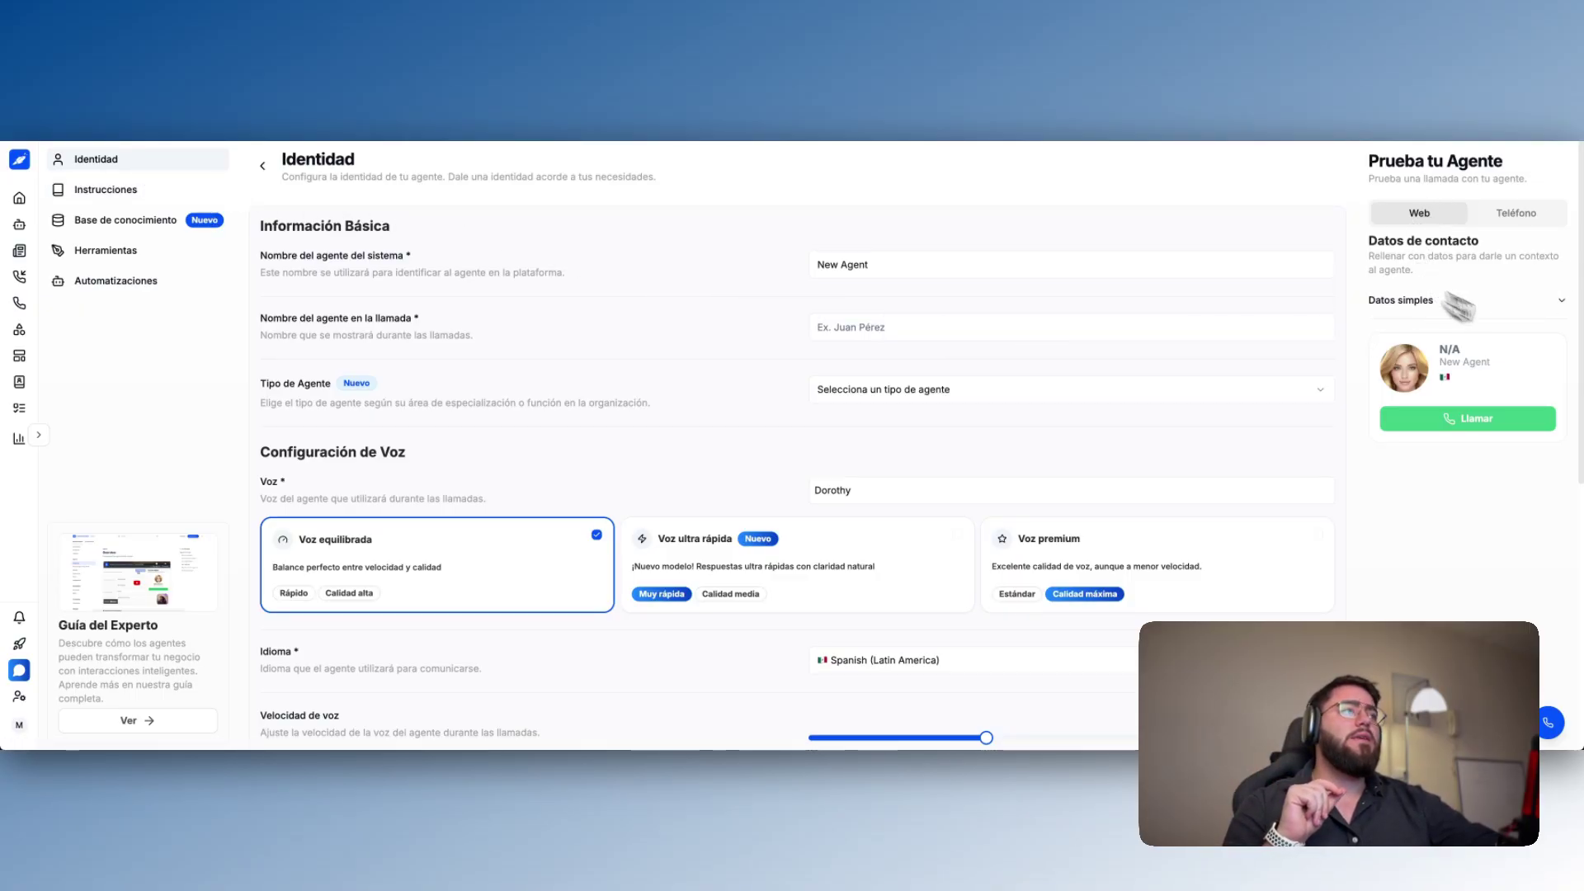
Step: Examine the agent test options by showing the phone call form and returning to the web call form
left_click_drag(1377, 161, 1467, 173)
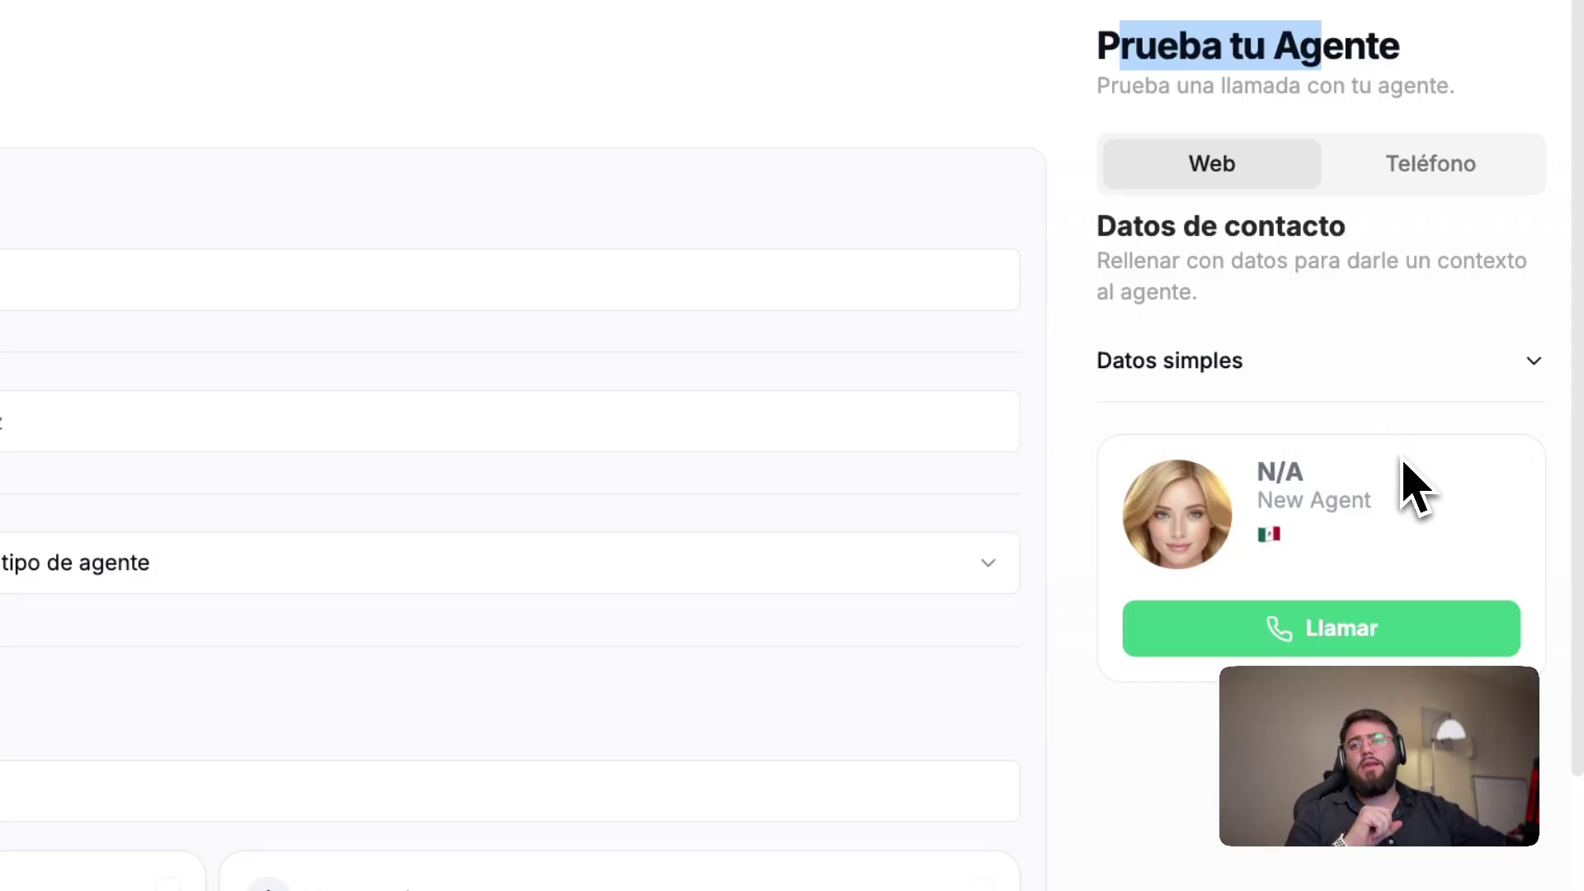
scroll(1403, 346, "down", 1)
left_click(1435, 161)
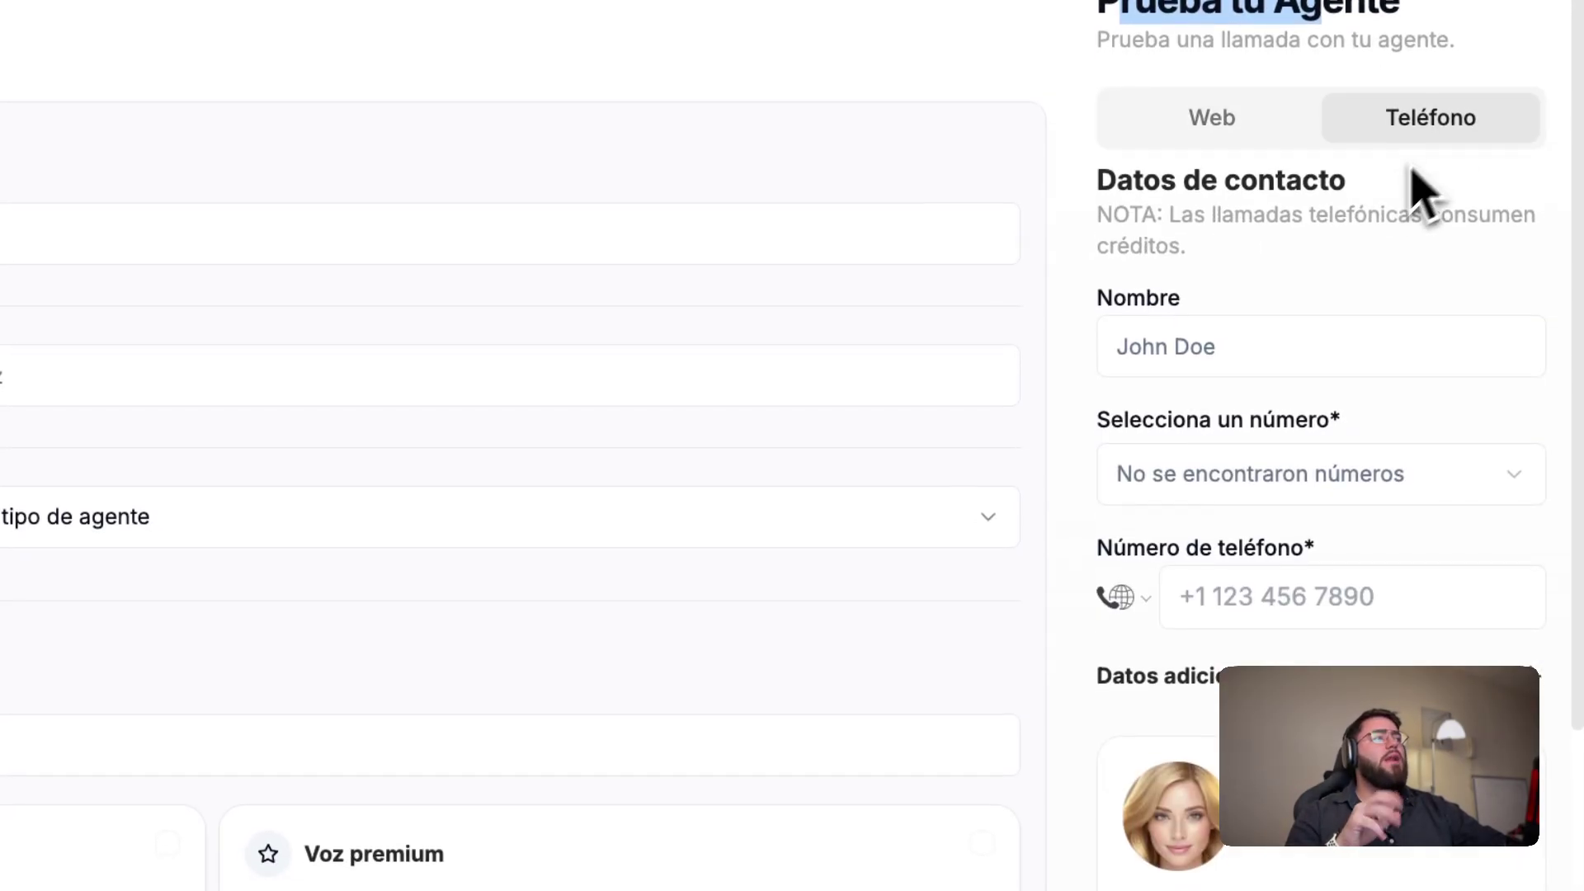
left_click(1274, 419)
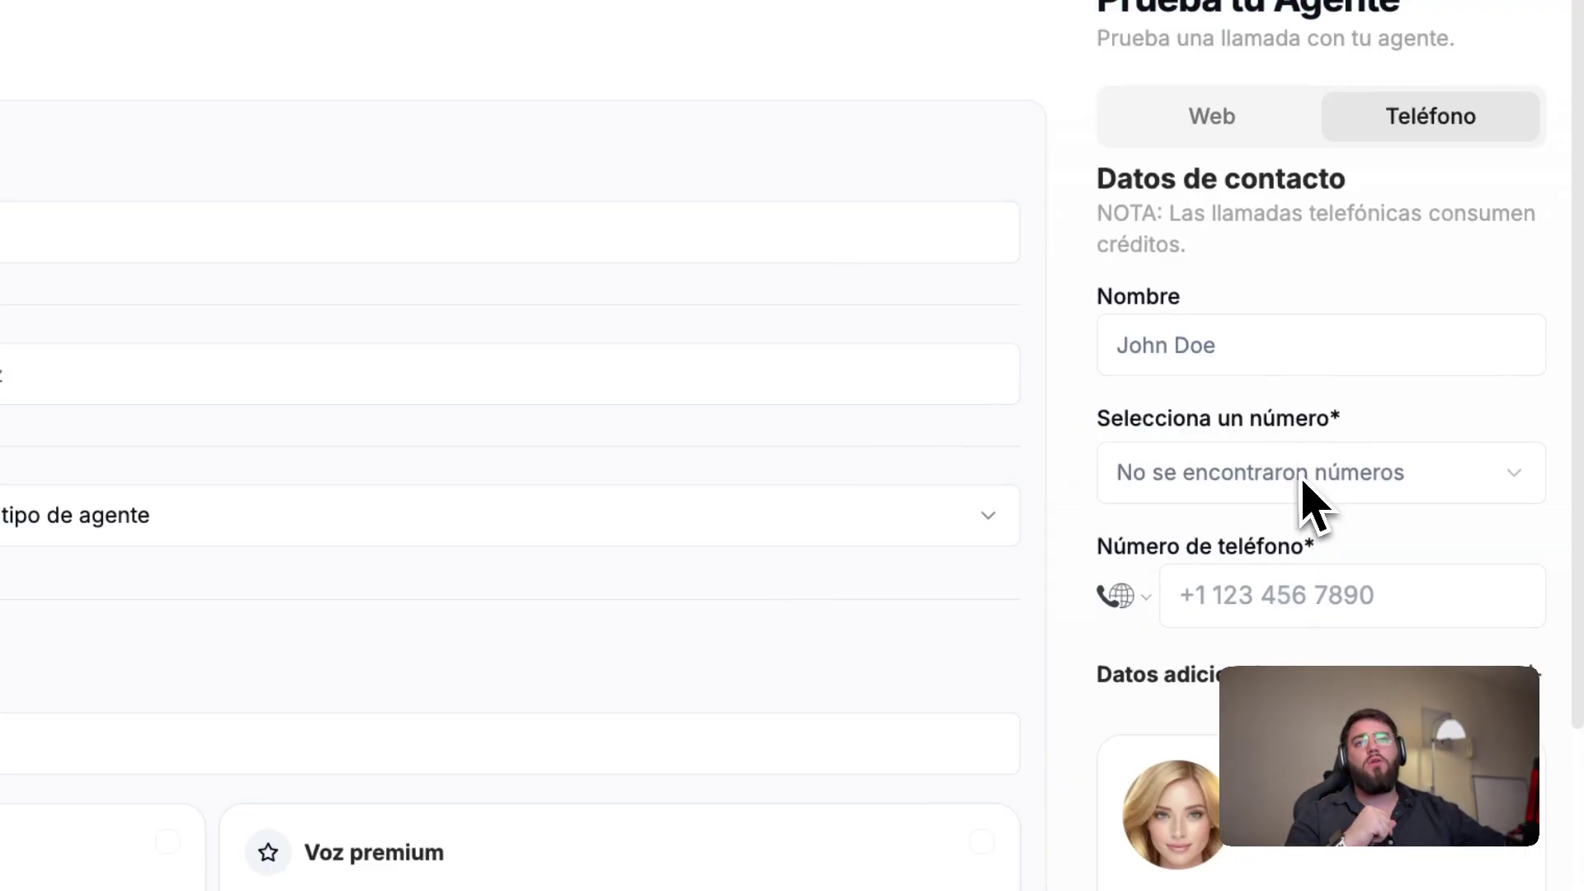
left_click(1242, 134)
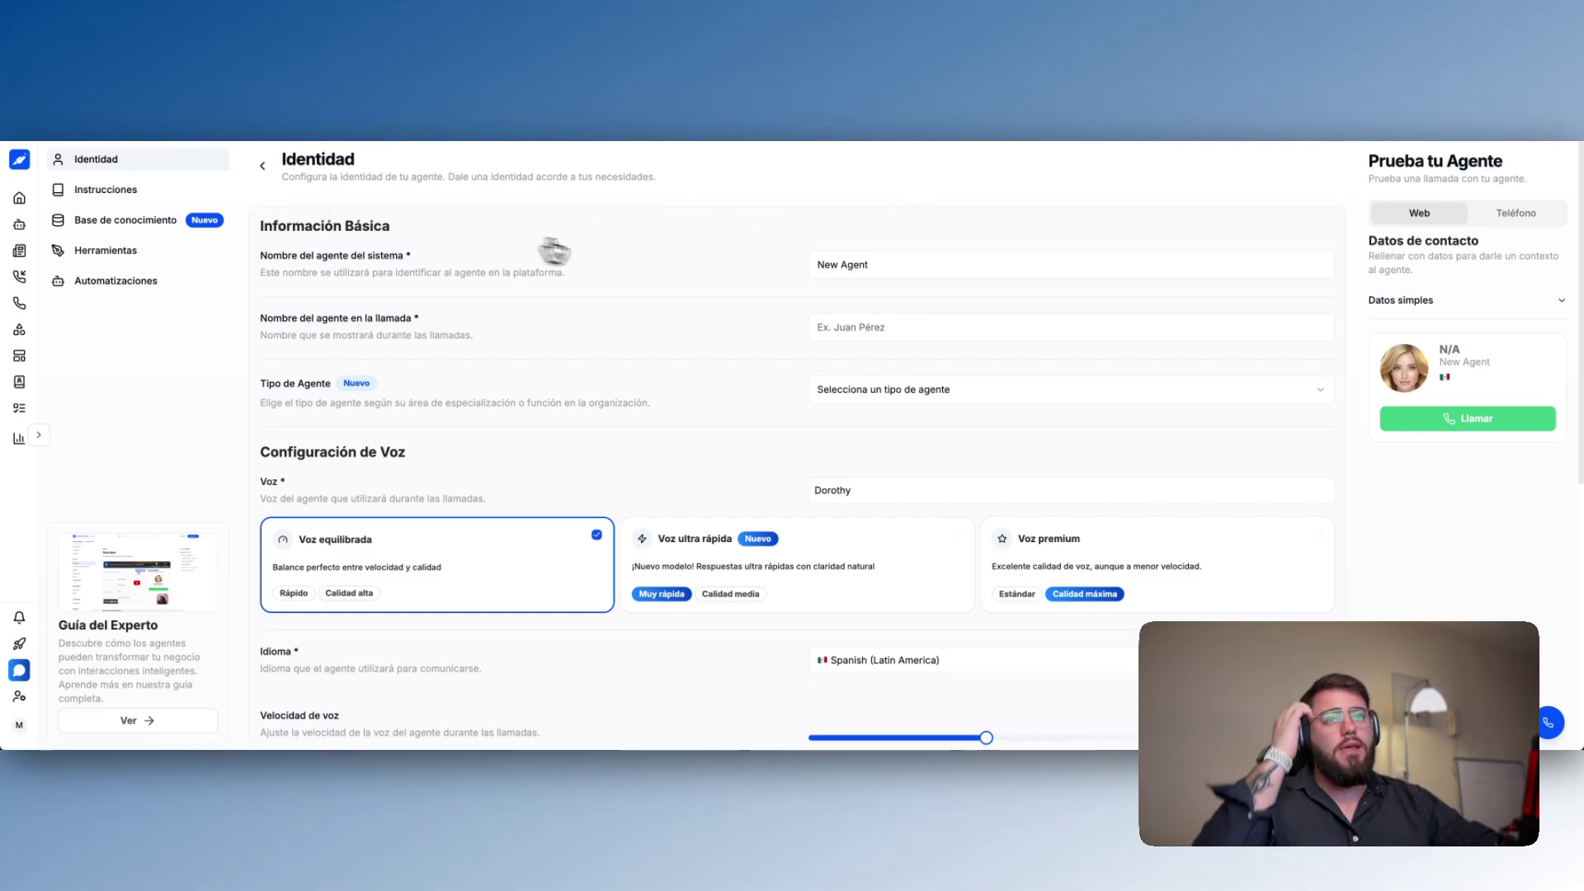
Step: Set the agent's system name to "Prueba demo Youtube #1"
triple_click(854, 264)
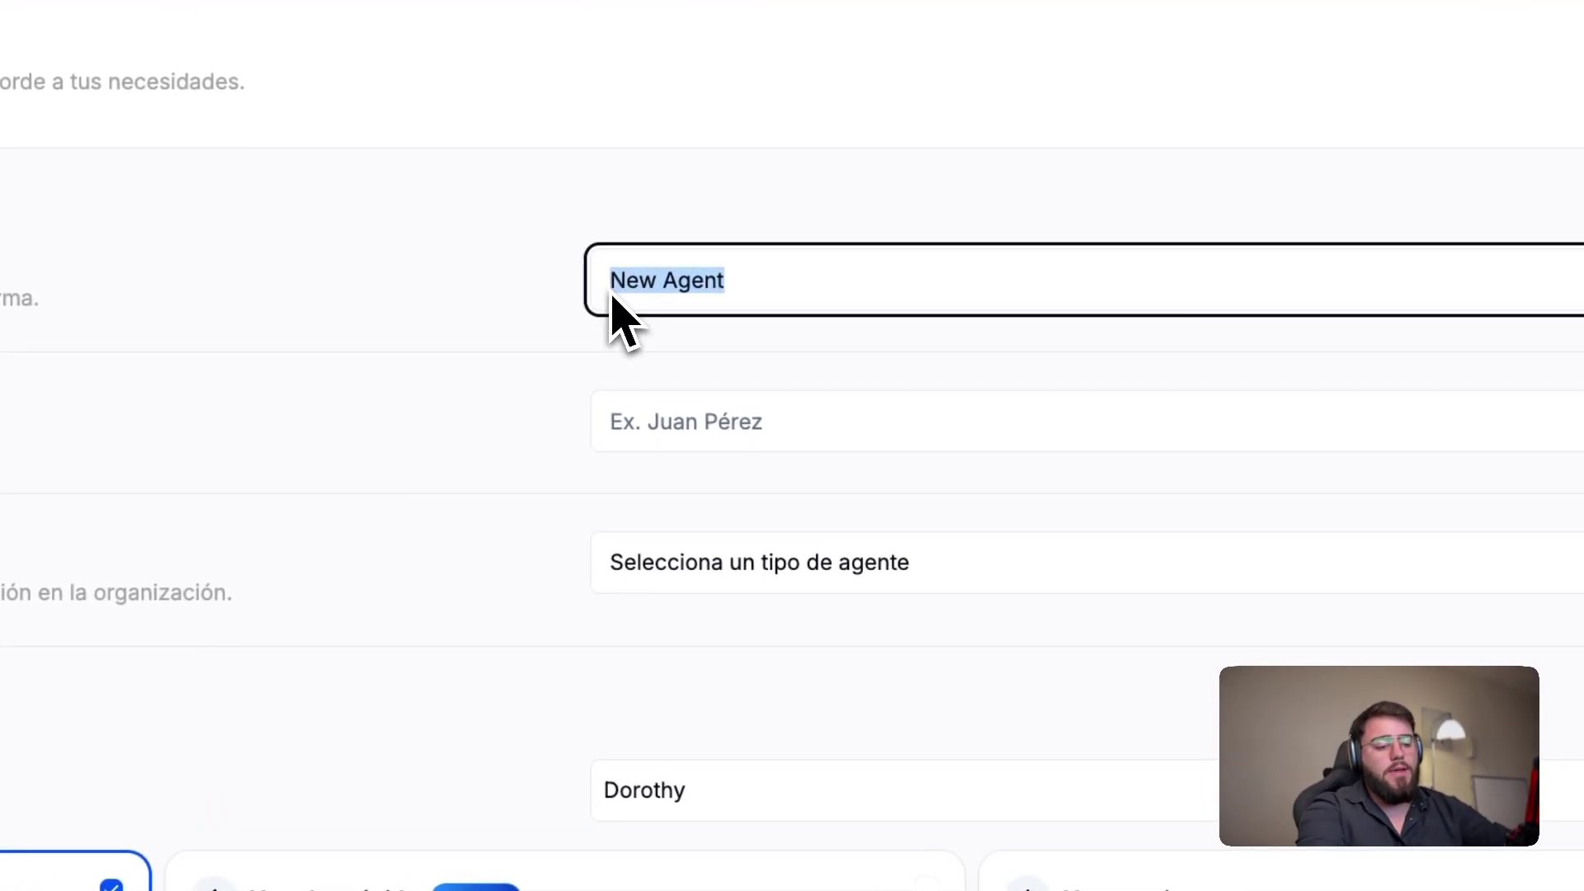
type("p")
key("Tab")
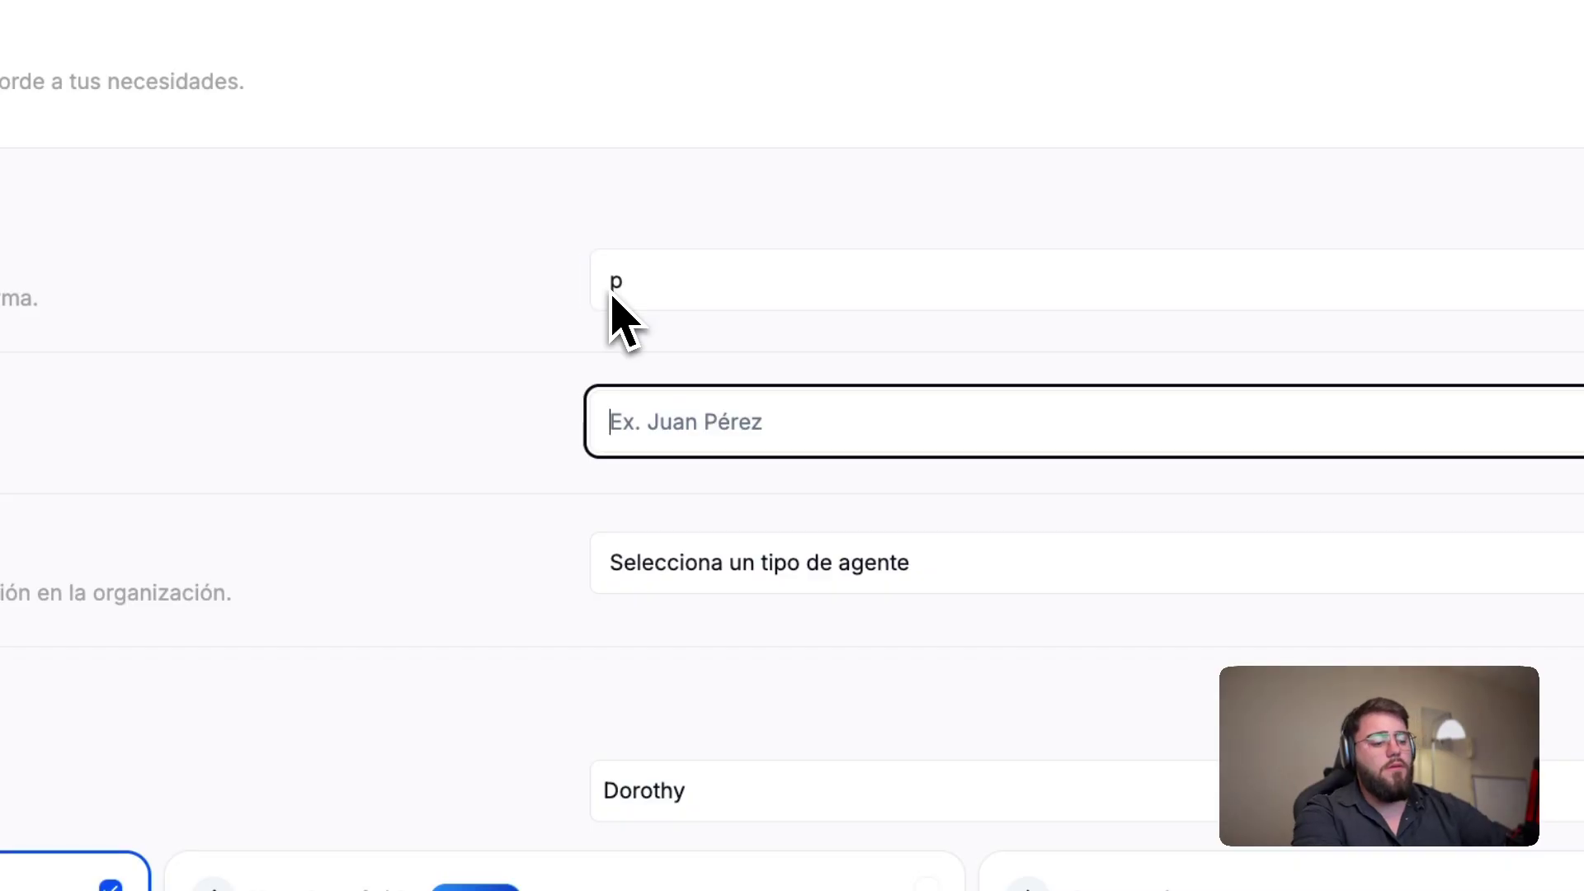
left_click(891, 276)
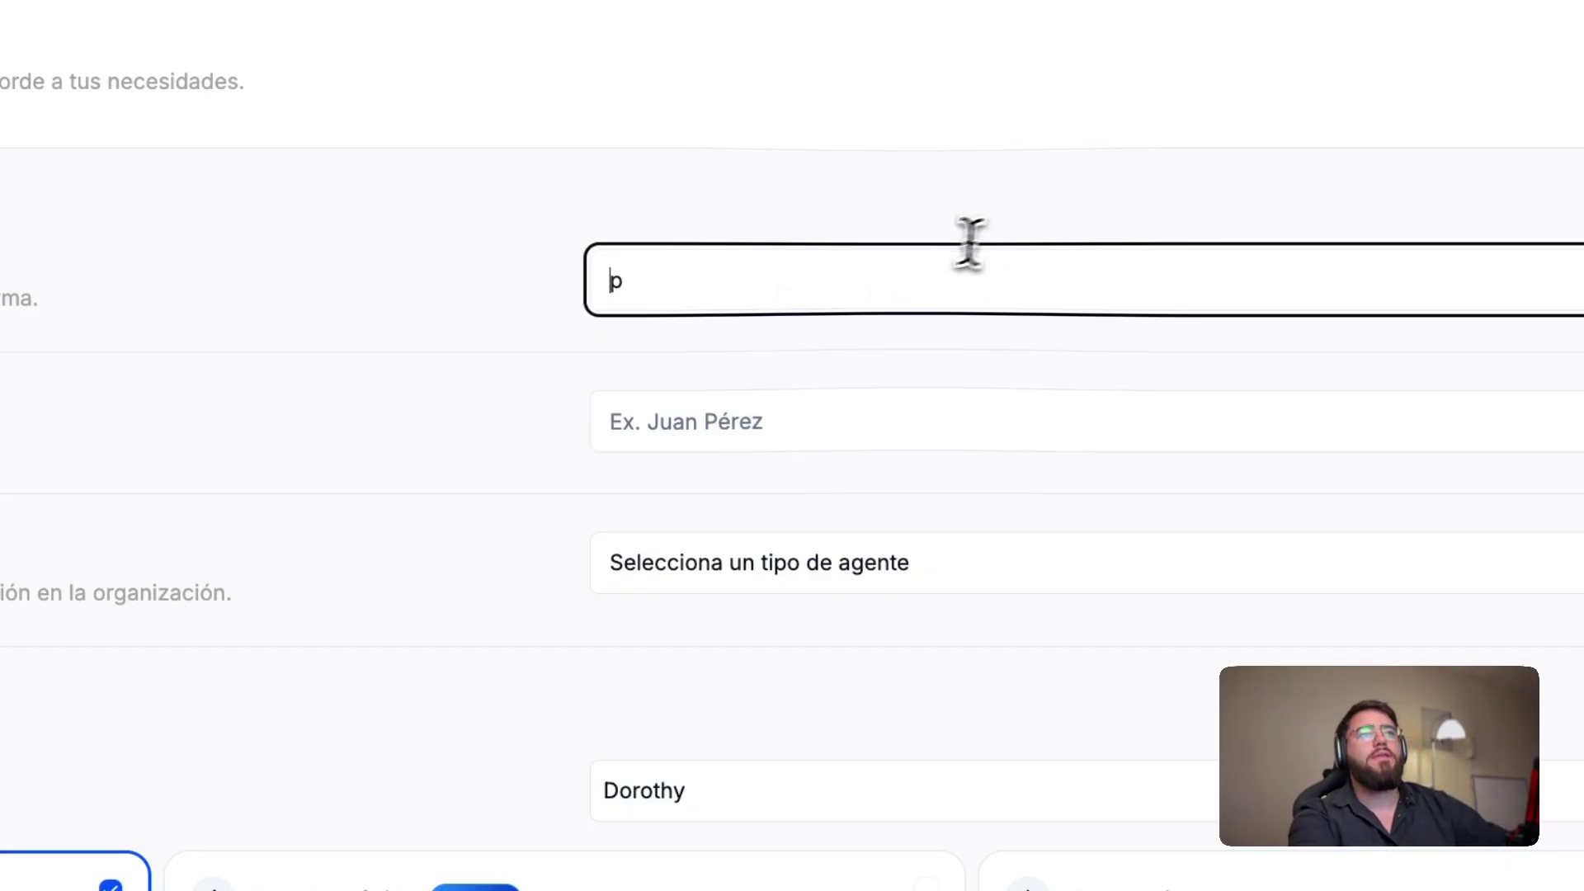
key("BackSpace")
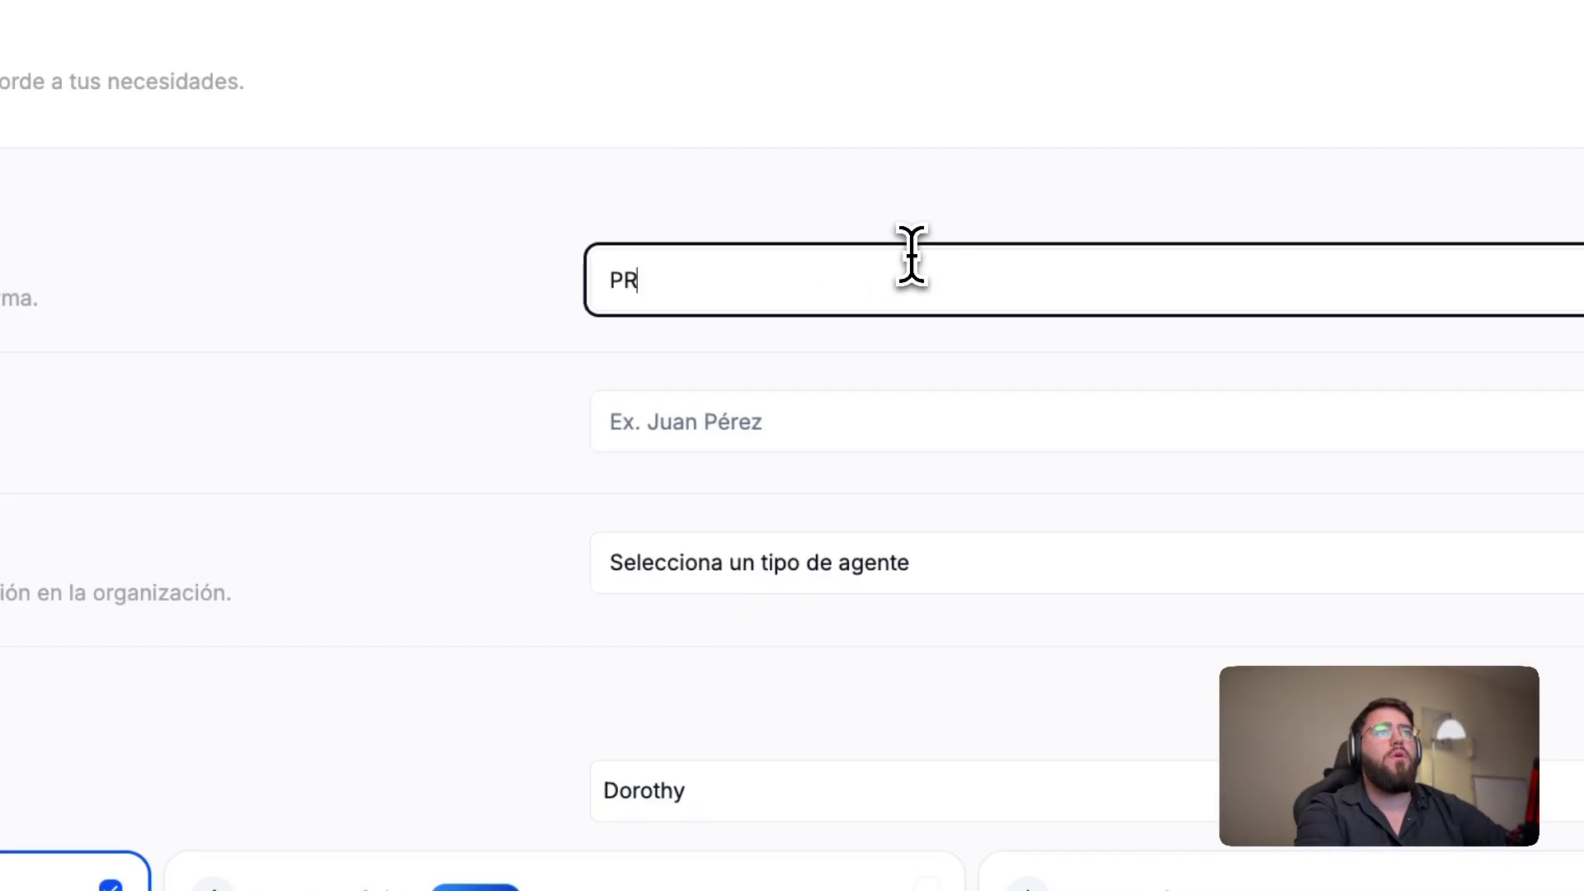
type("PR")
key("BackSpace")
type("rueba demo Youtube")
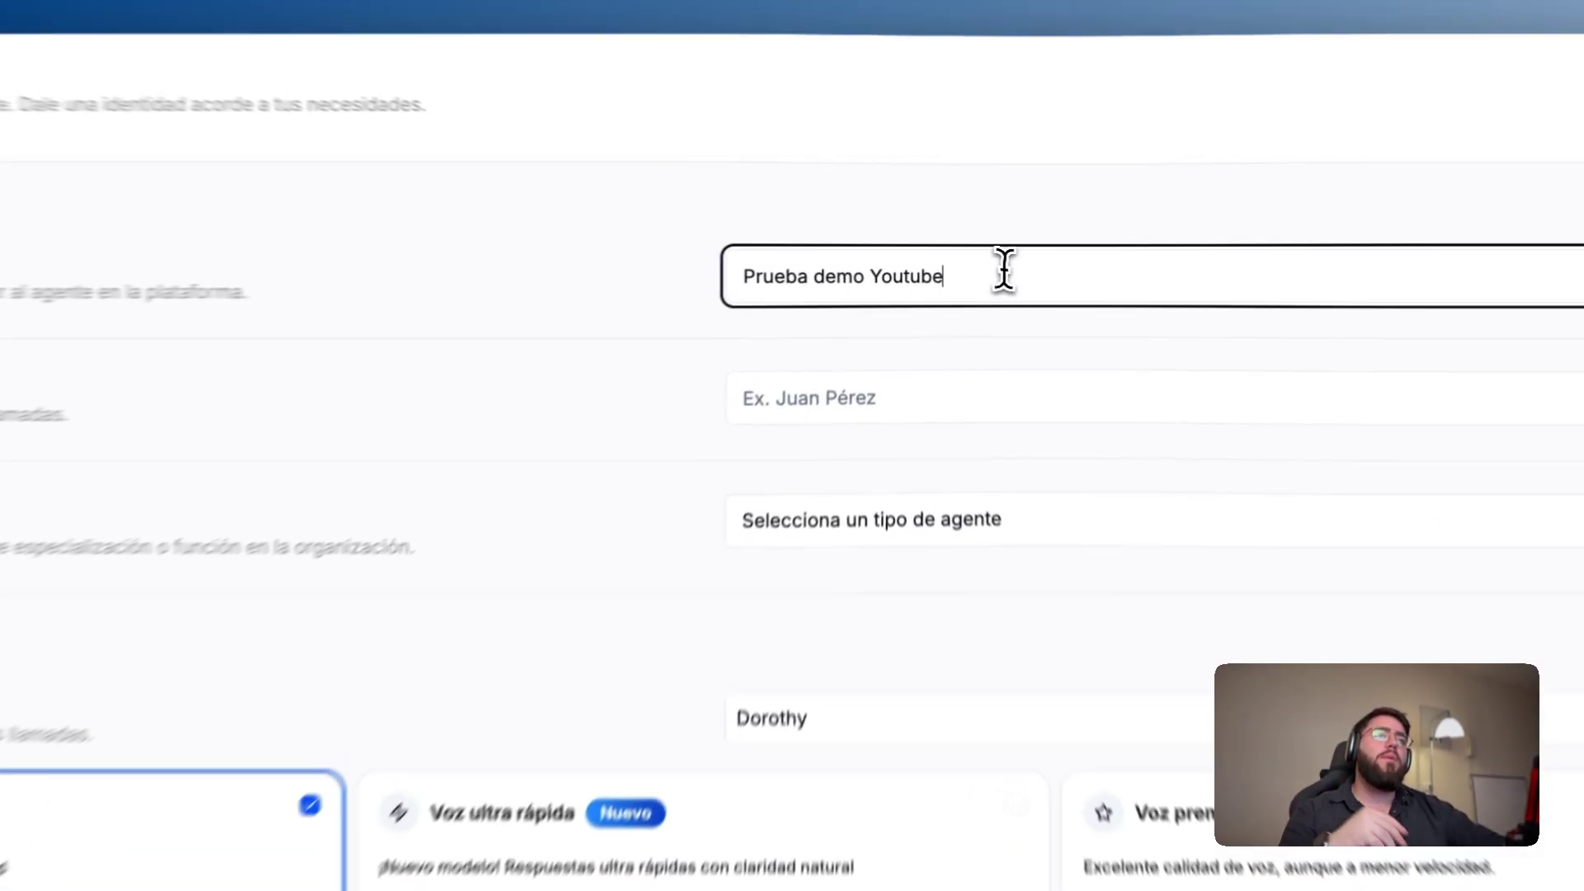
left_click_drag(919, 264, 853, 264)
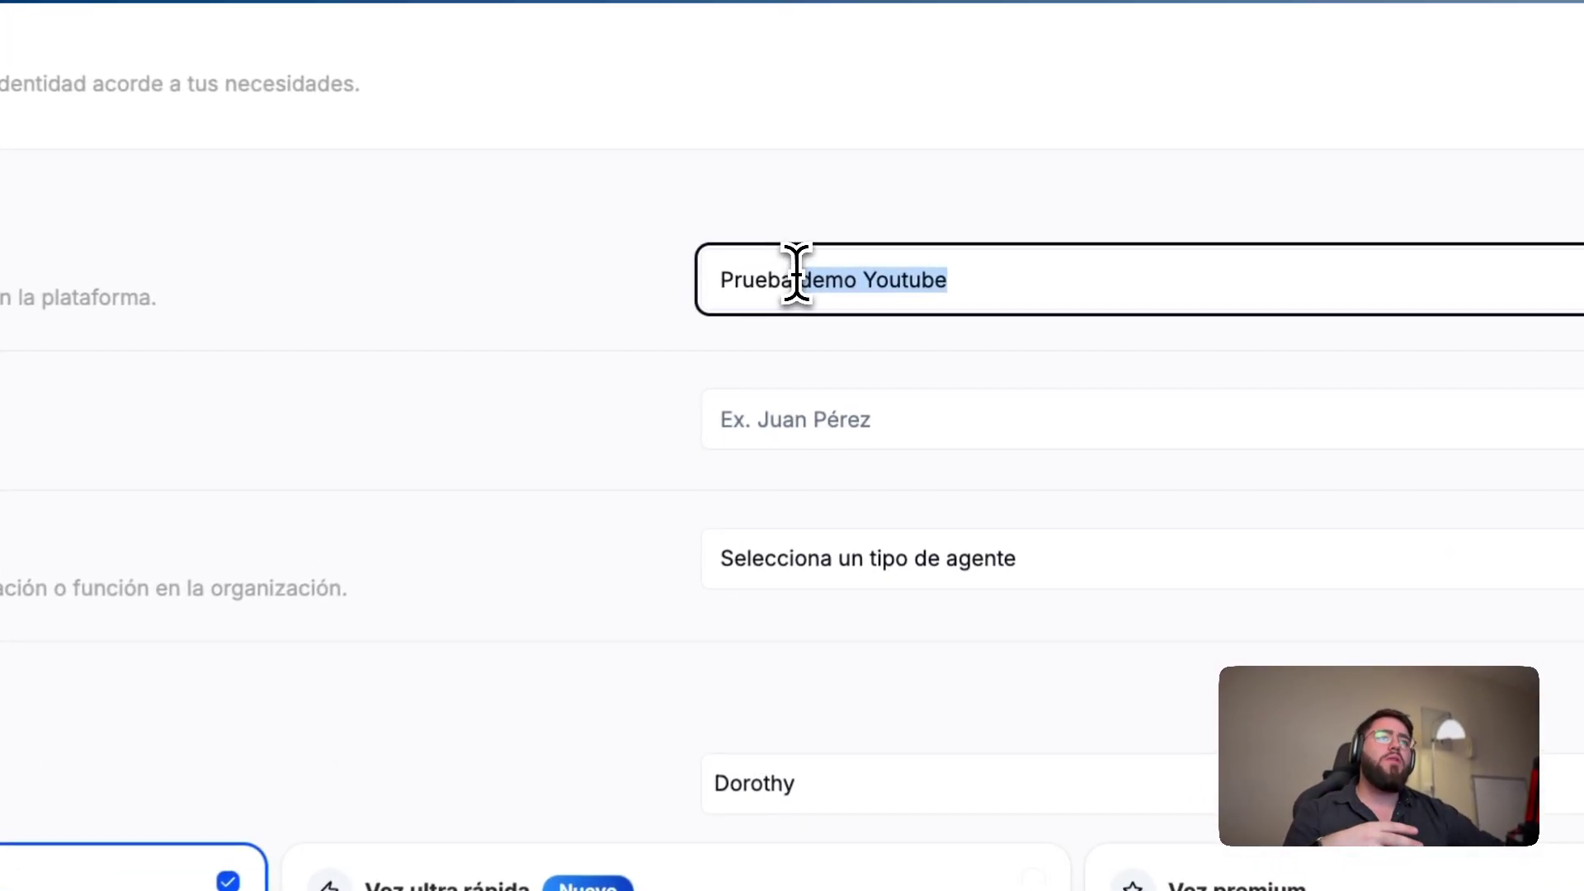
left_click(982, 280)
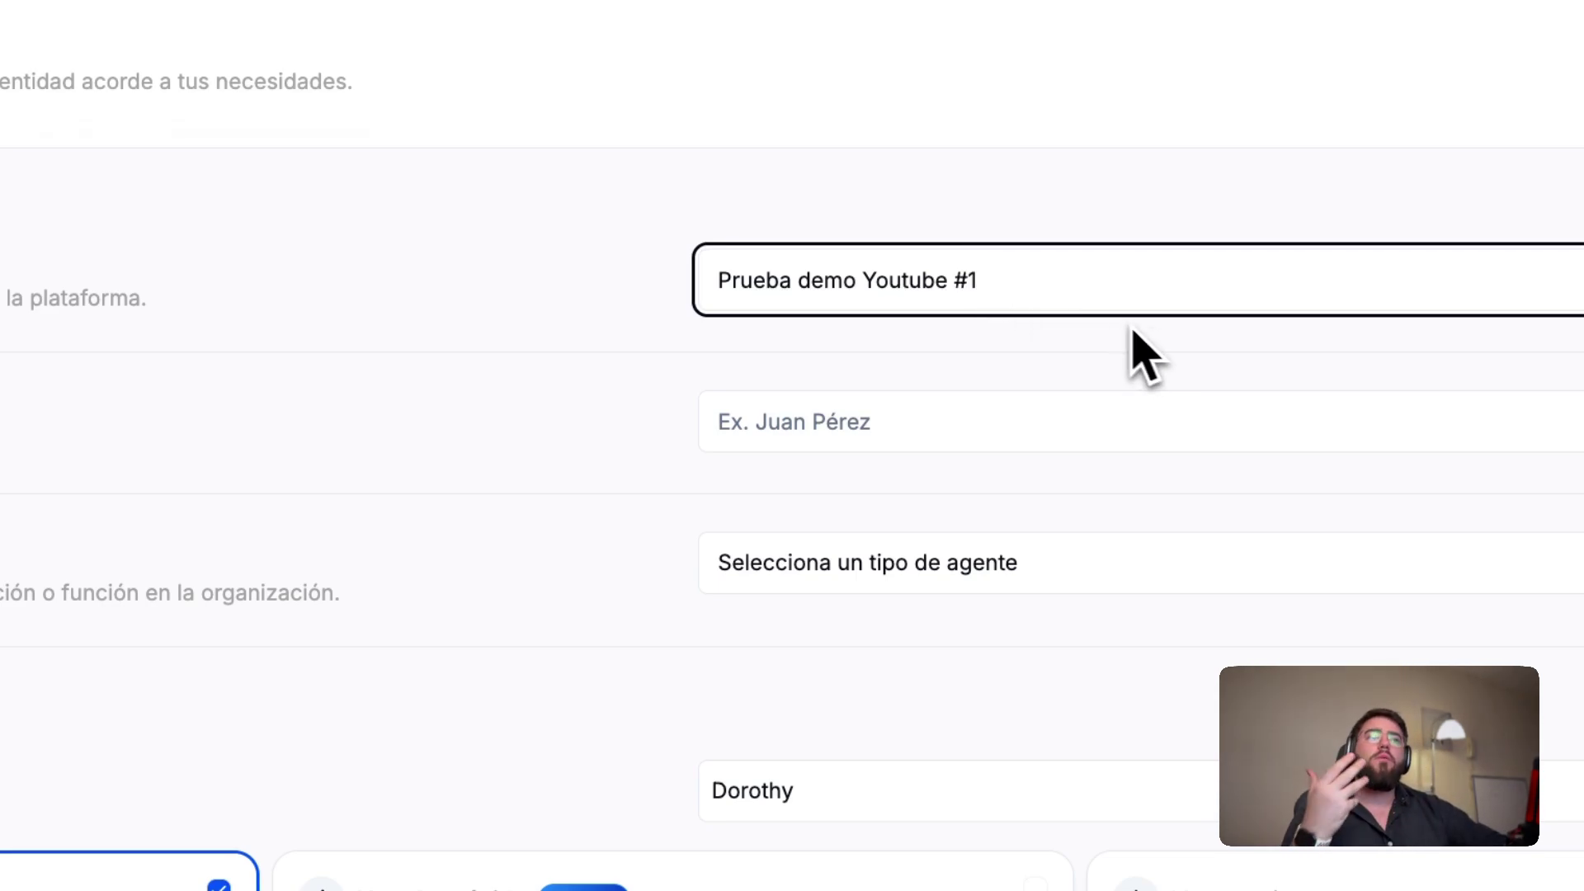
left_click_drag(1057, 284, 557, 276)
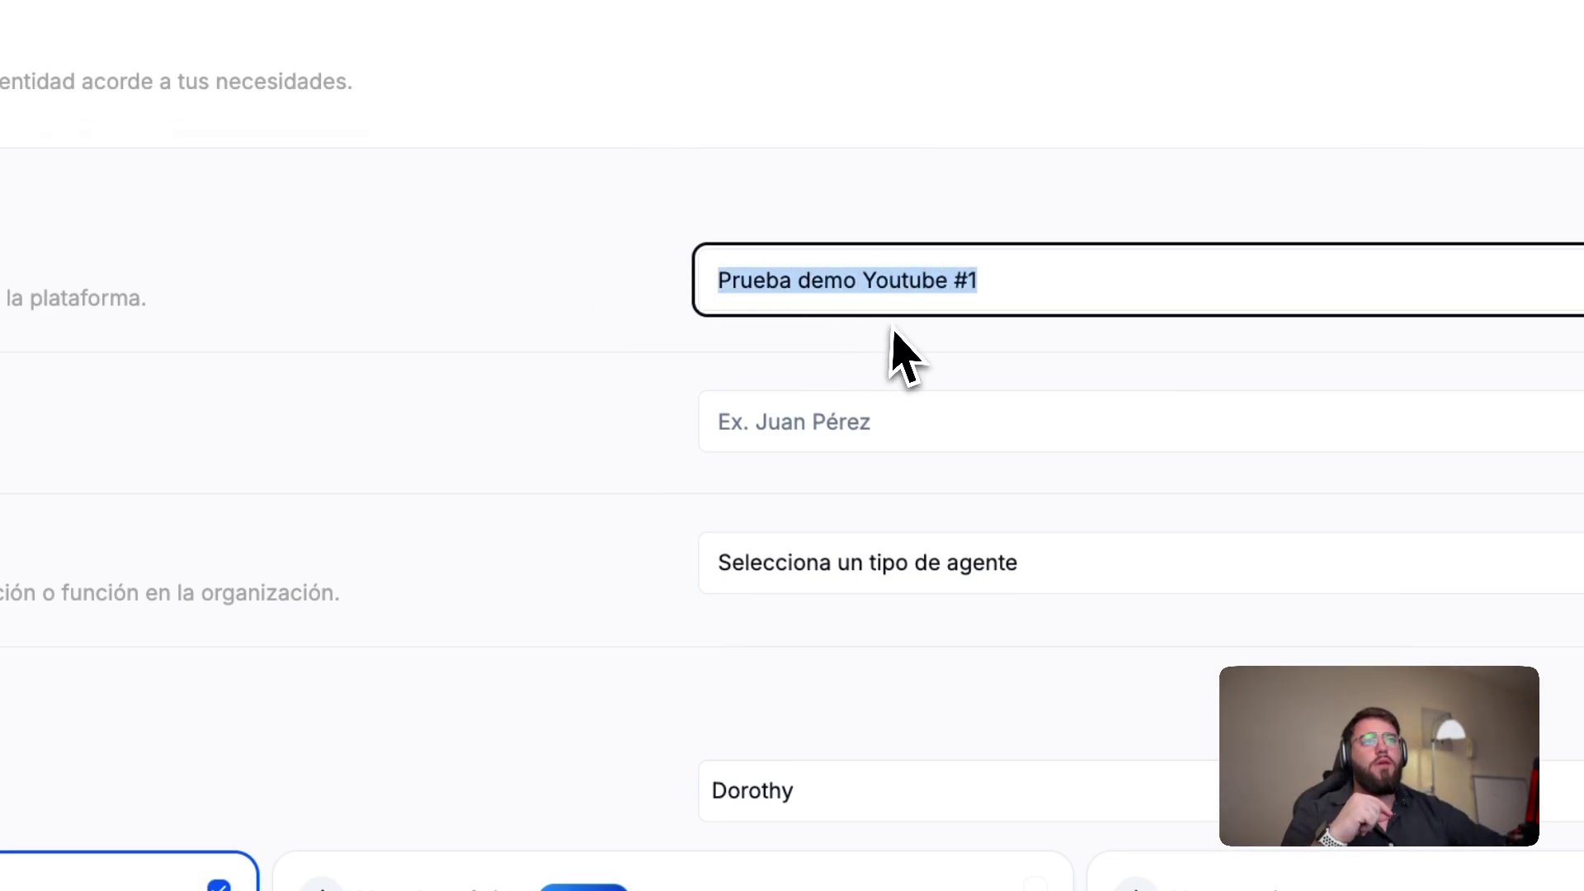
left_click_drag(1007, 285, 716, 275)
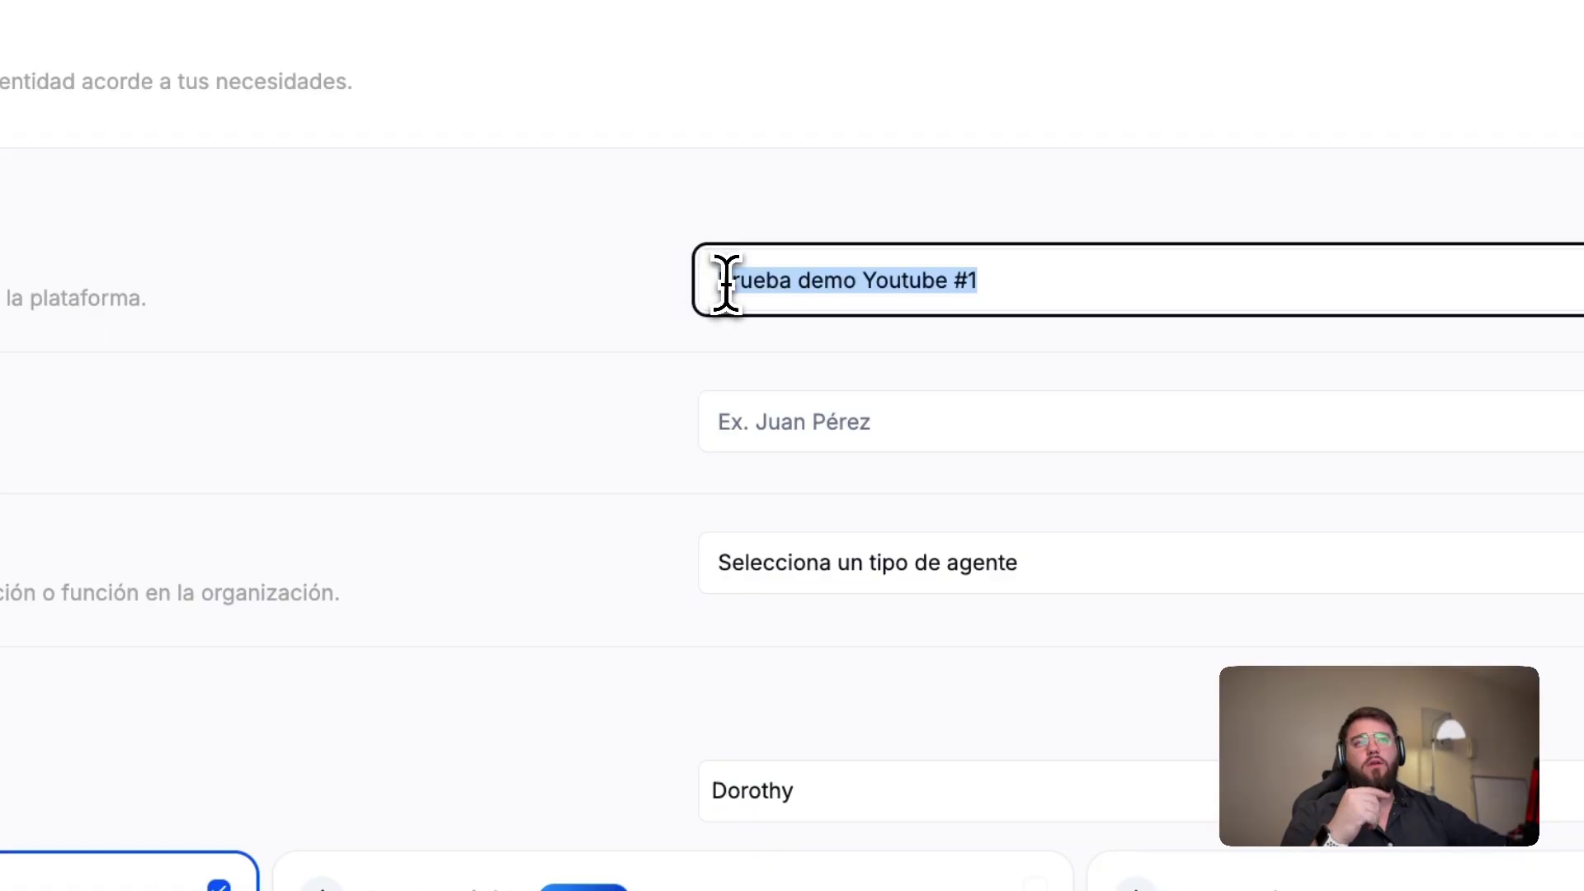
Step: Enter a full name as the agent's name used in calls
left_click(901, 414)
left_click_drag(631, 373, 482, 361)
left_click(1080, 409)
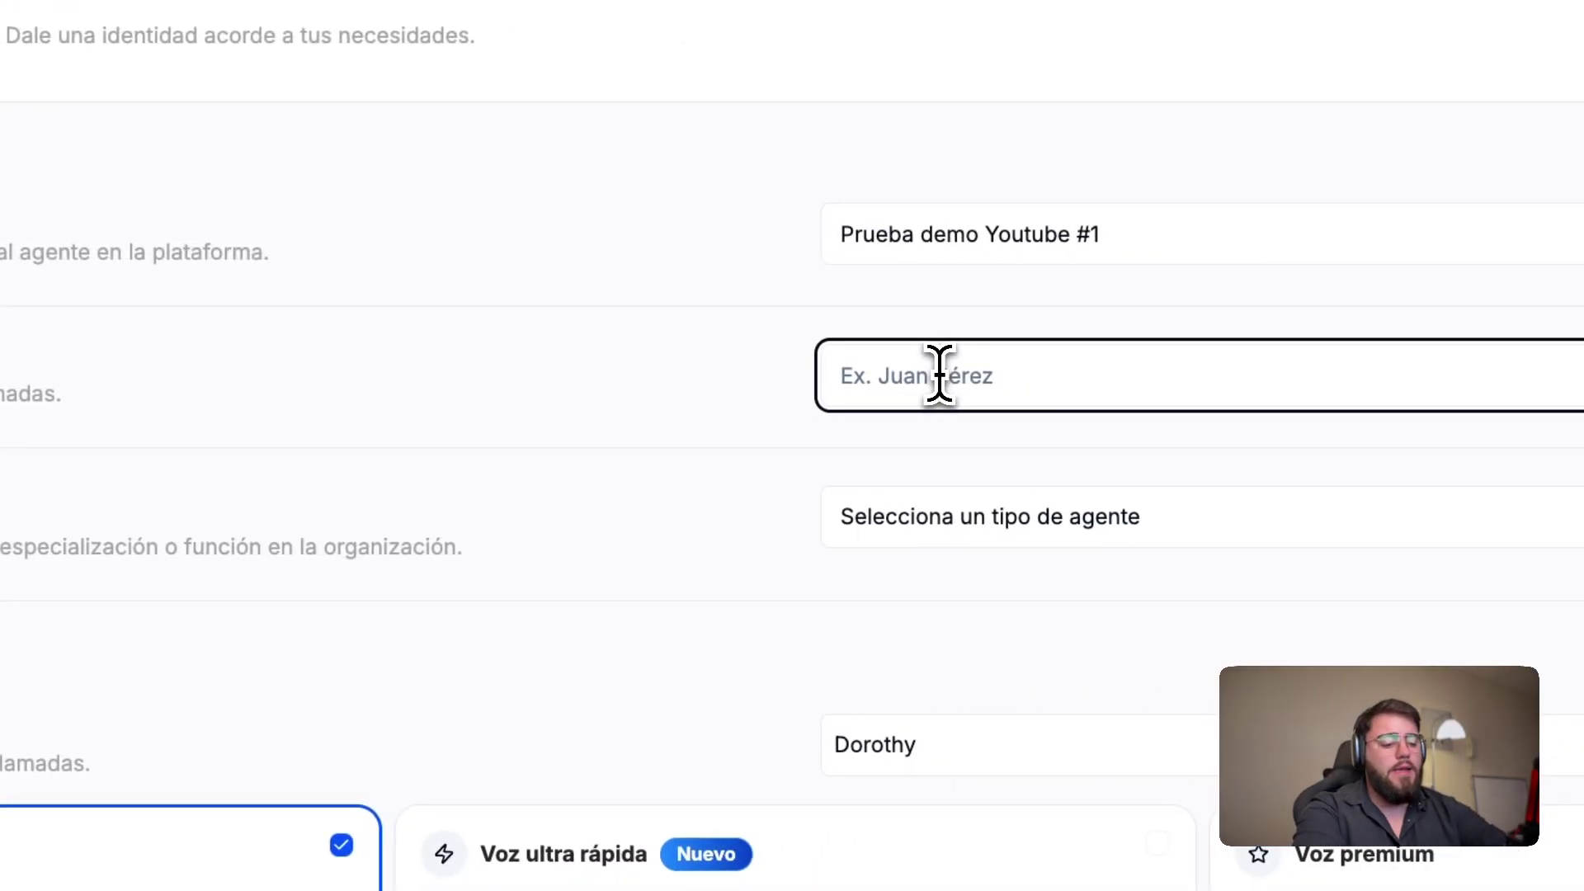
type("Mario Colombo")
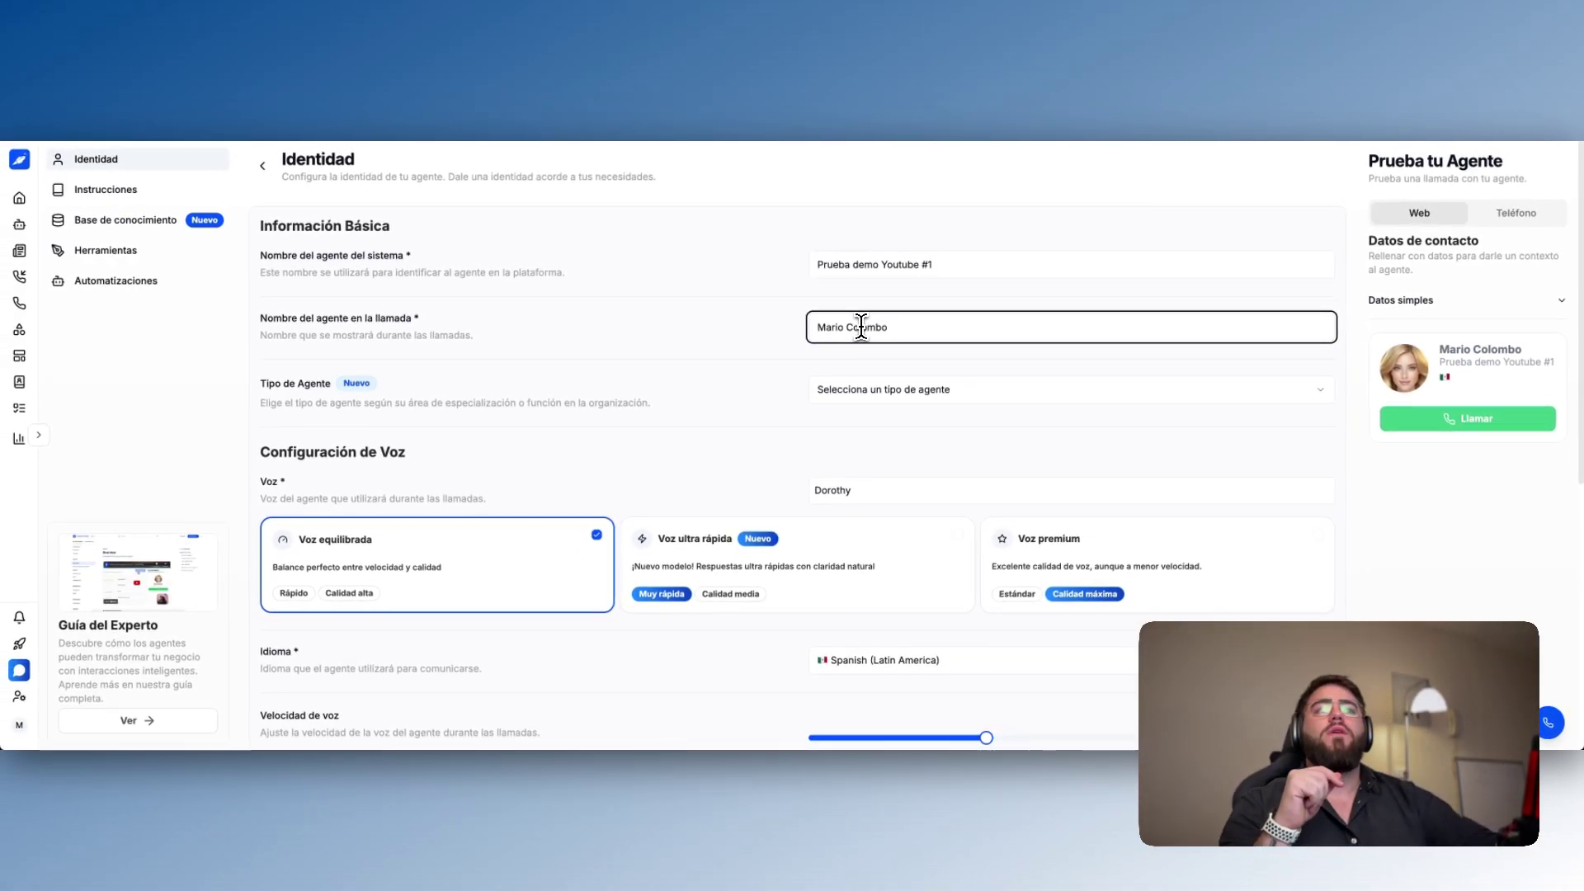
Step: Browse the available agent voices and select the one two entries above the "Safe & Reliable" voice near the list's end
scroll(784, 379, "down", 3)
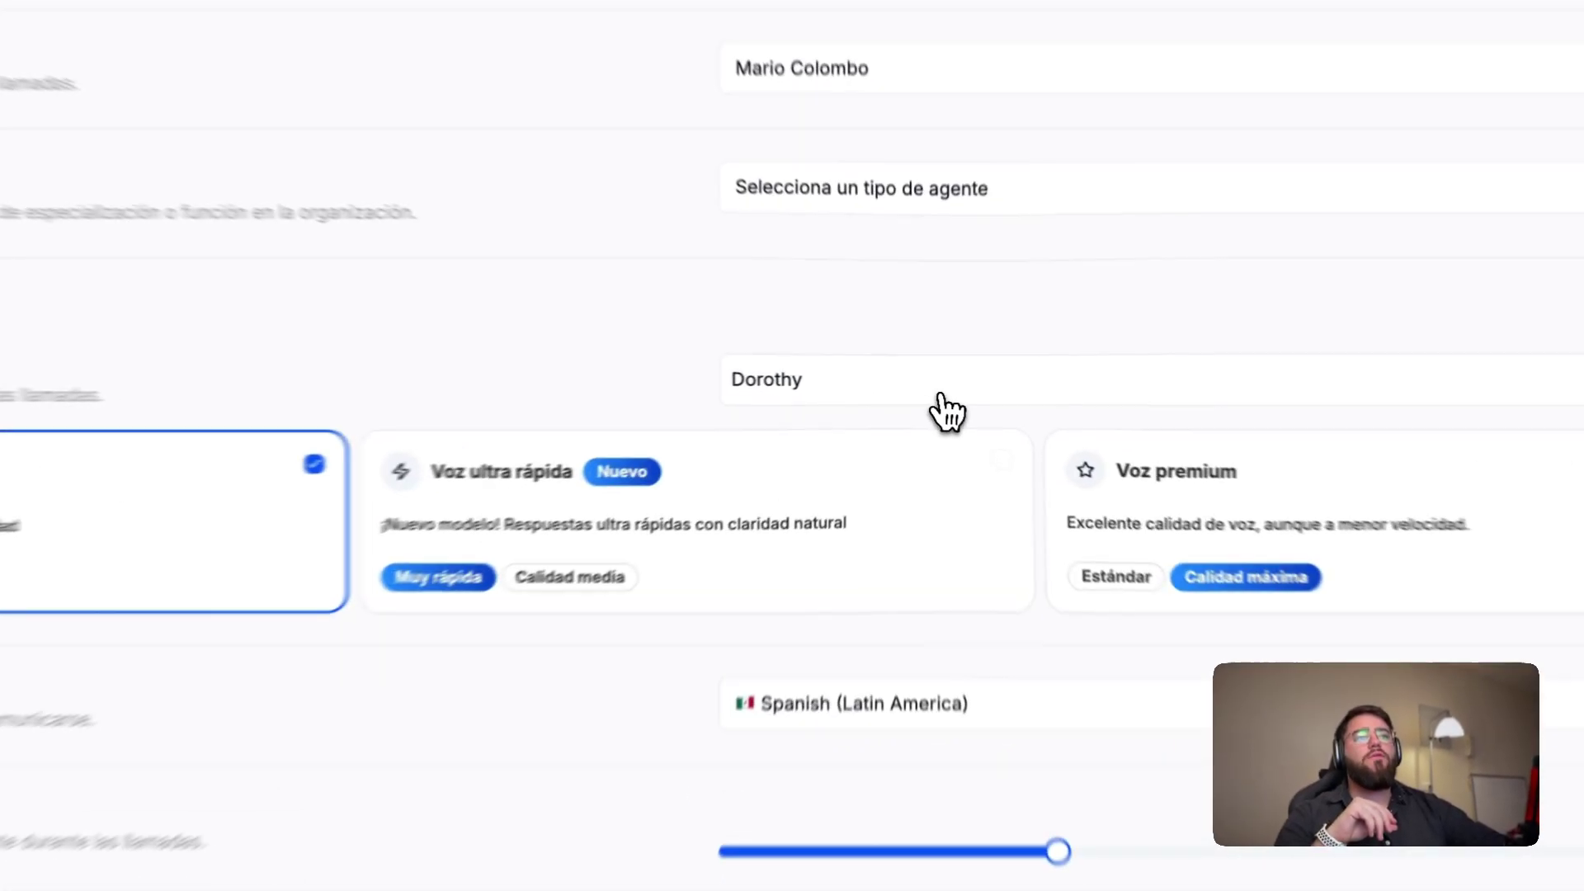
left_click(922, 386)
scroll(804, 412, "down", 2)
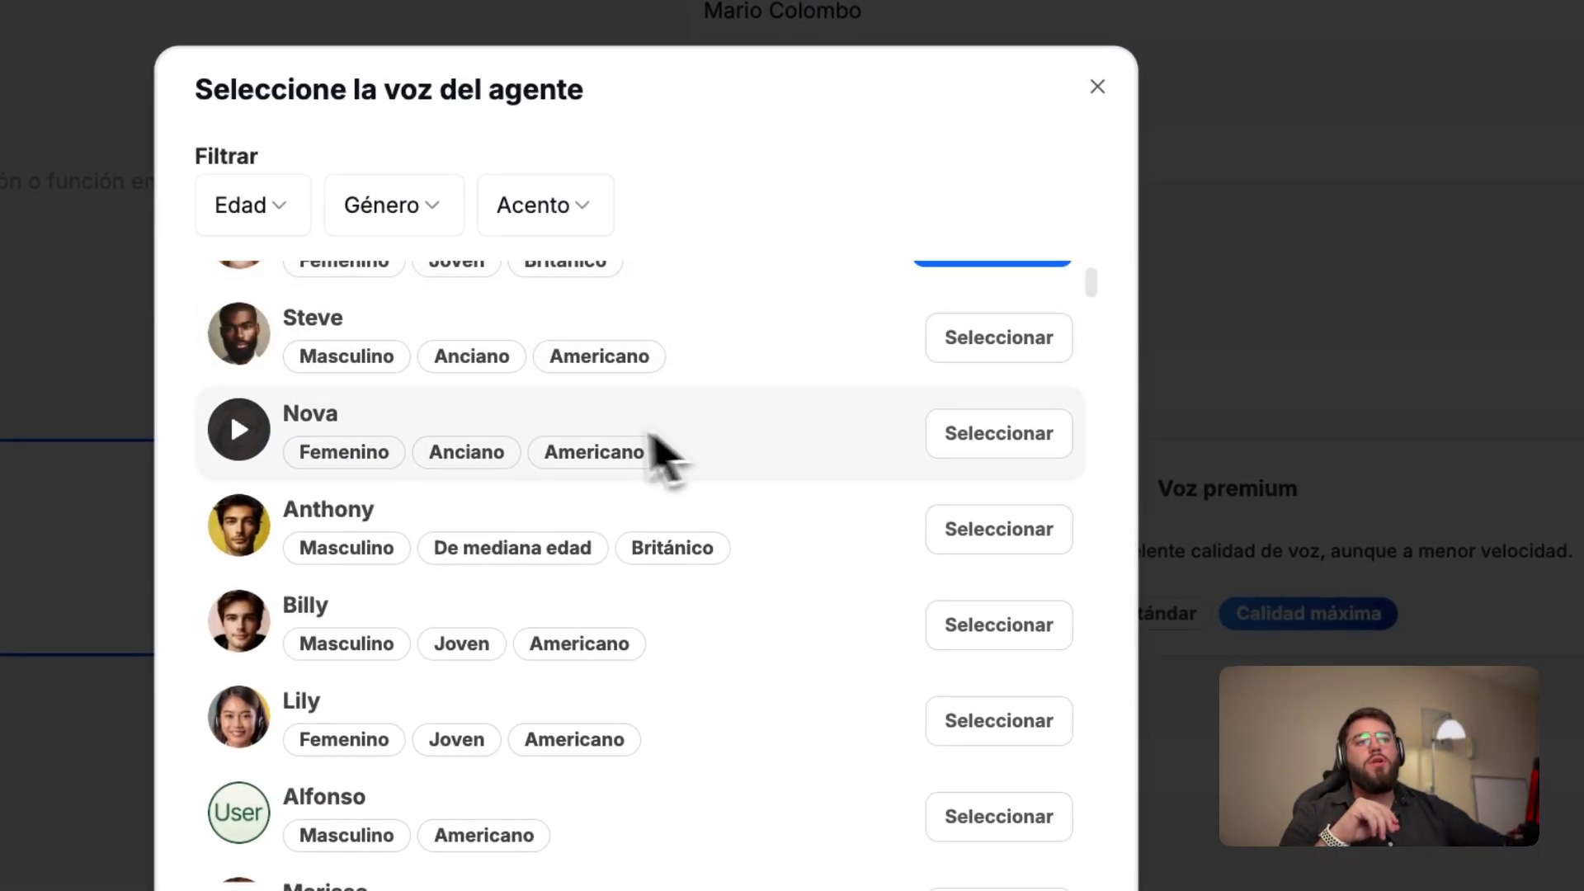
scroll(702, 470, "down", 15)
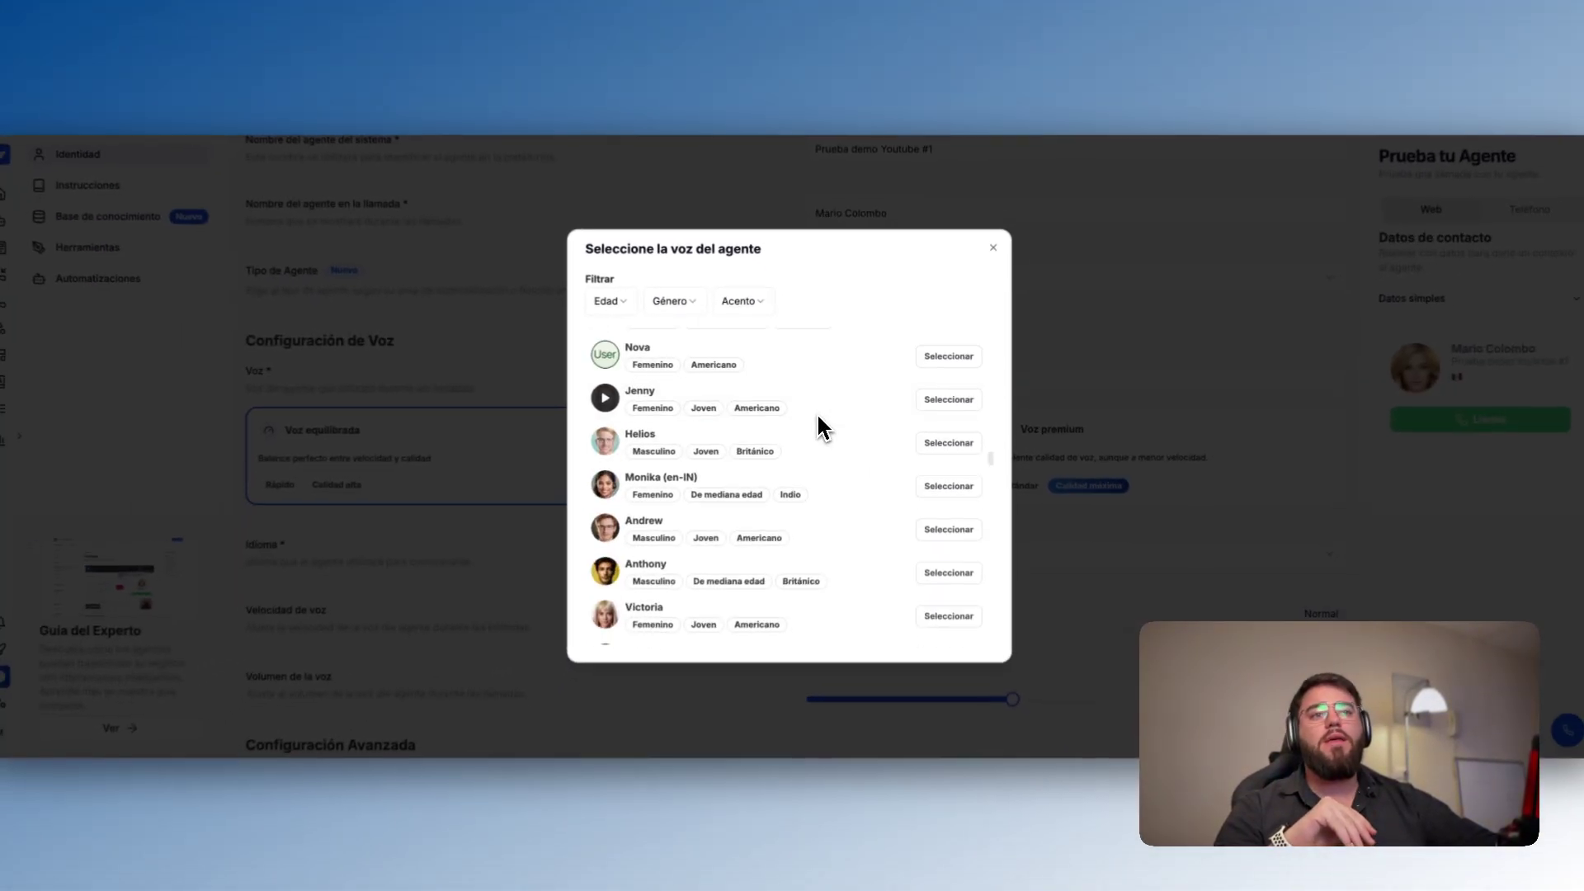
scroll(818, 416, "down", 10)
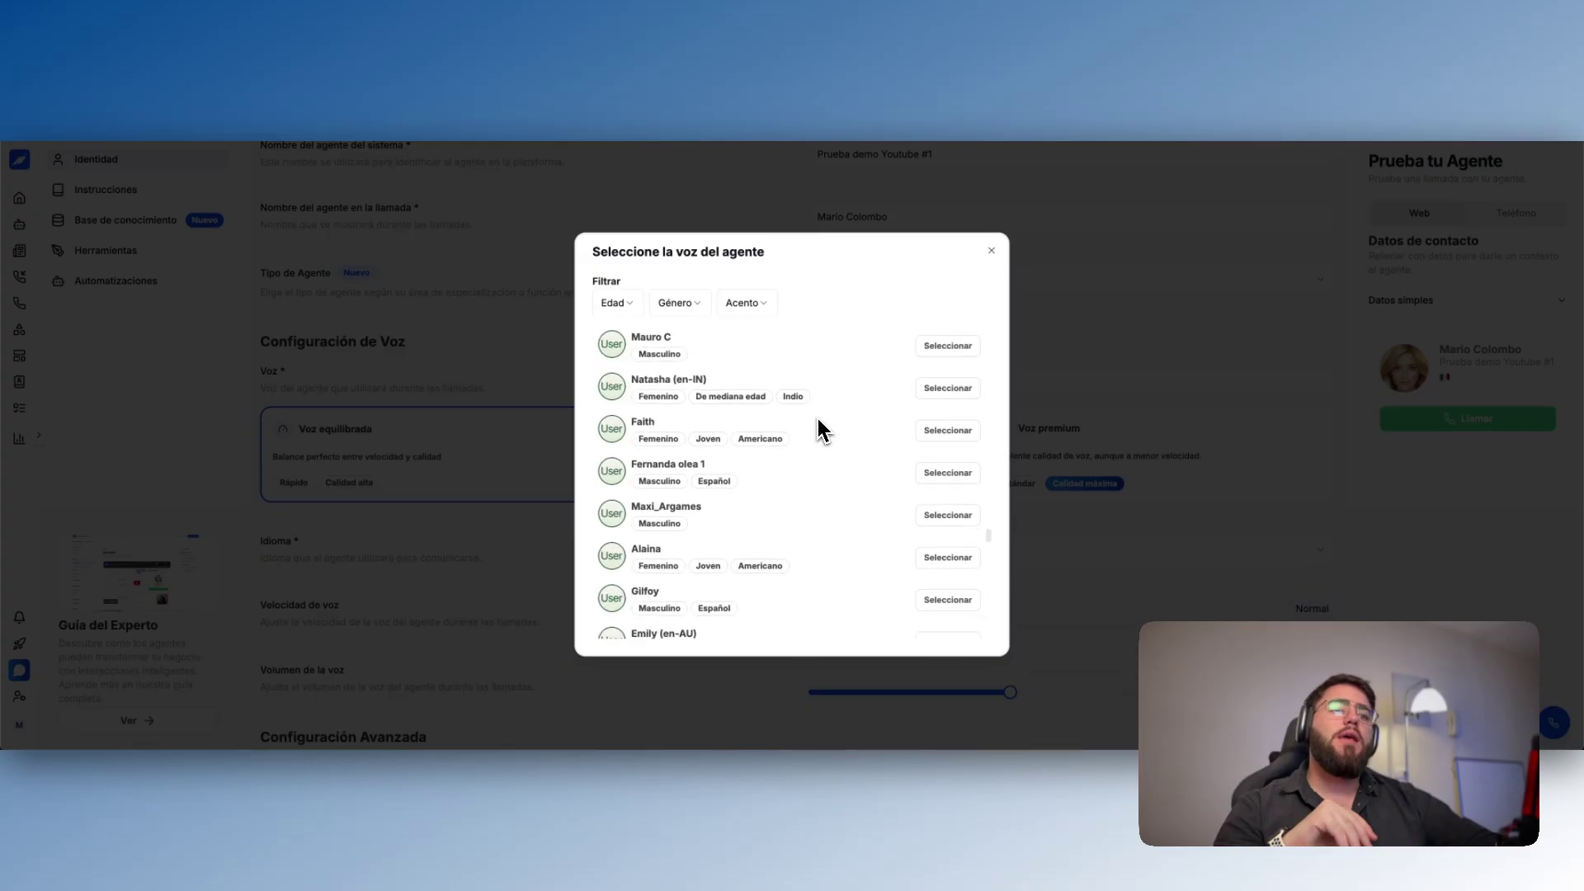
scroll(818, 419, "down", 10)
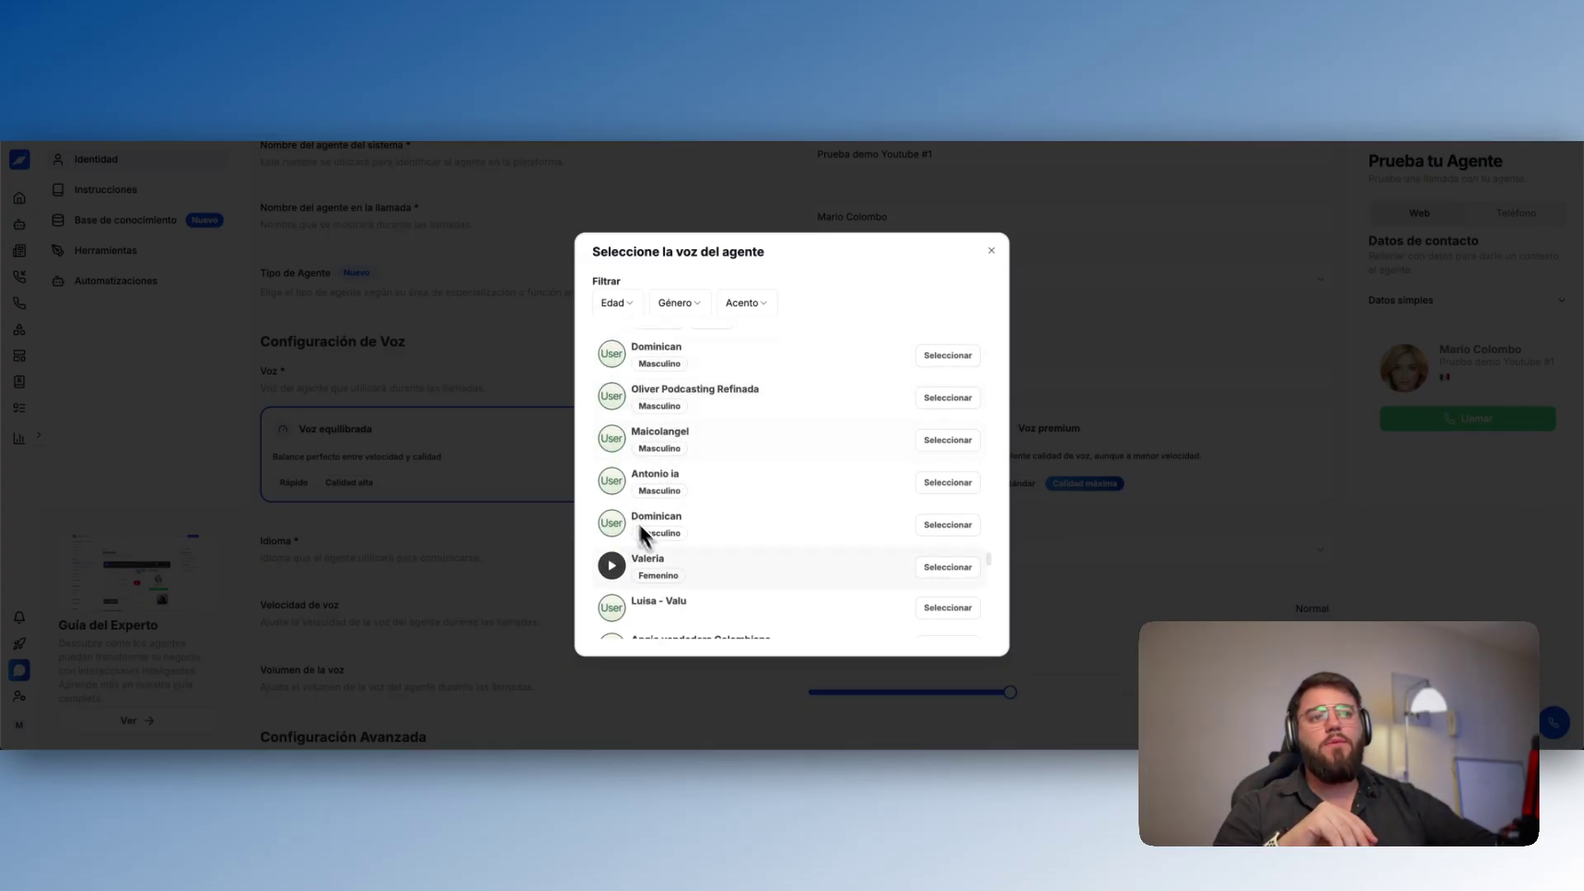
scroll(644, 532, "down", 4)
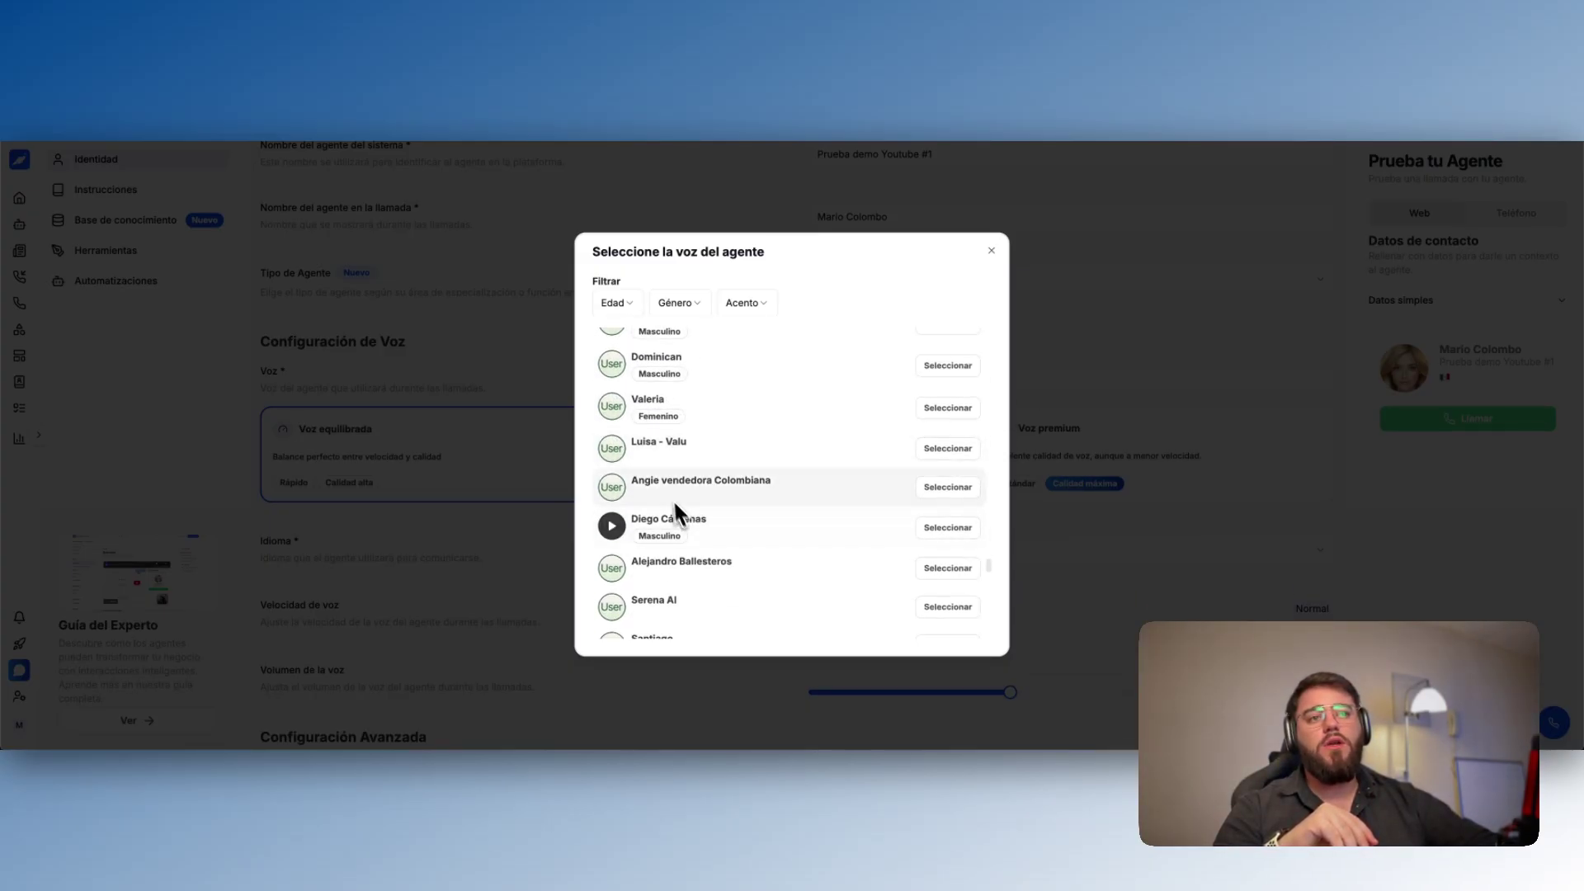
scroll(770, 518, "down", 6)
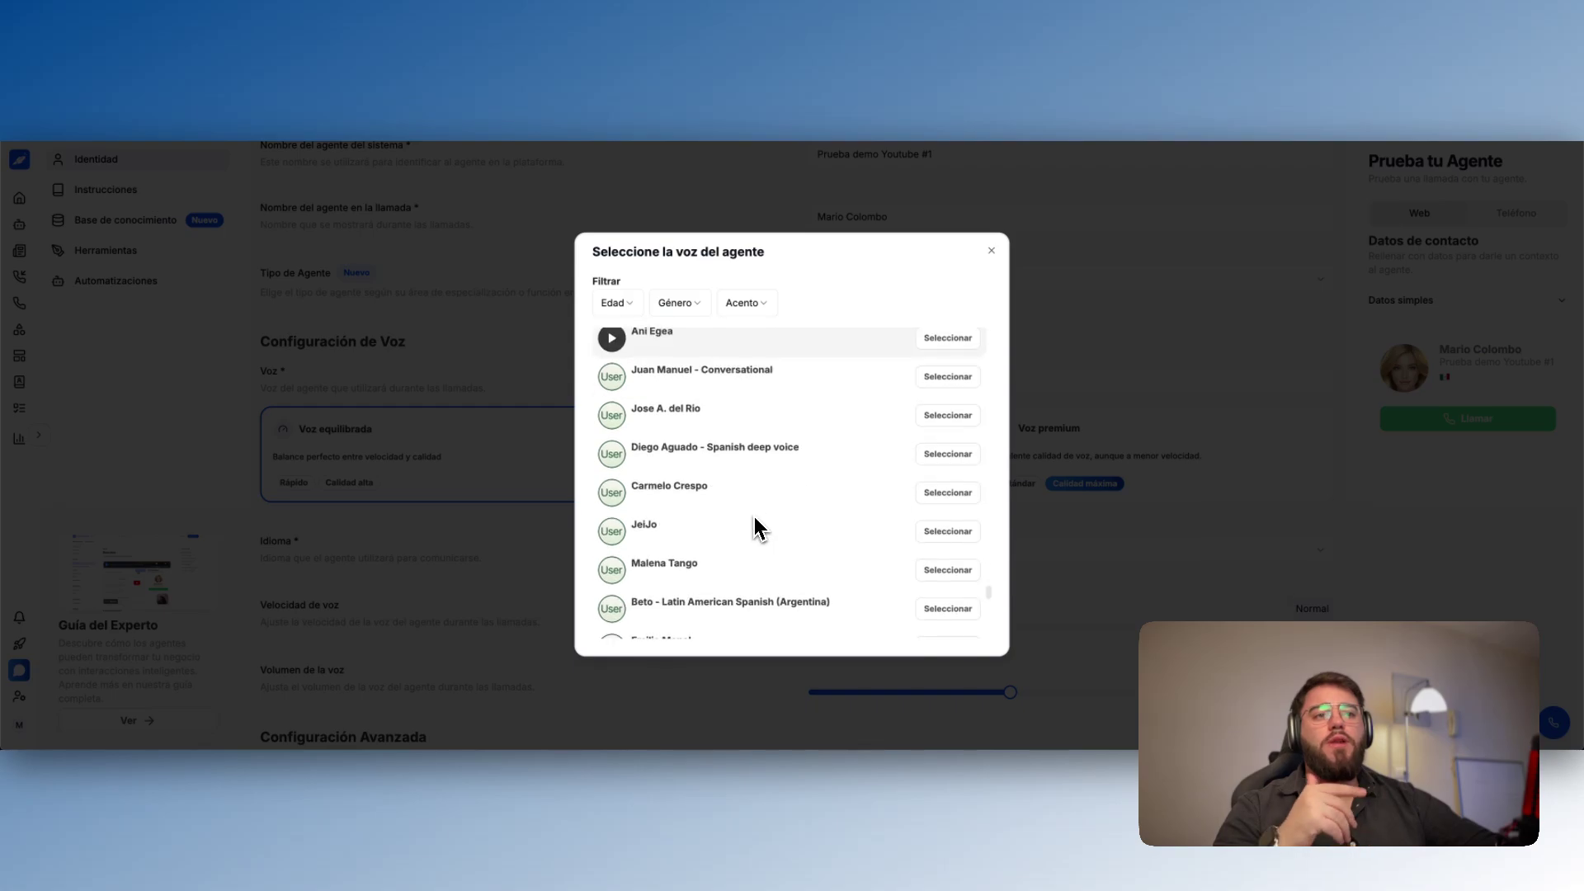
scroll(757, 519, "down", 8)
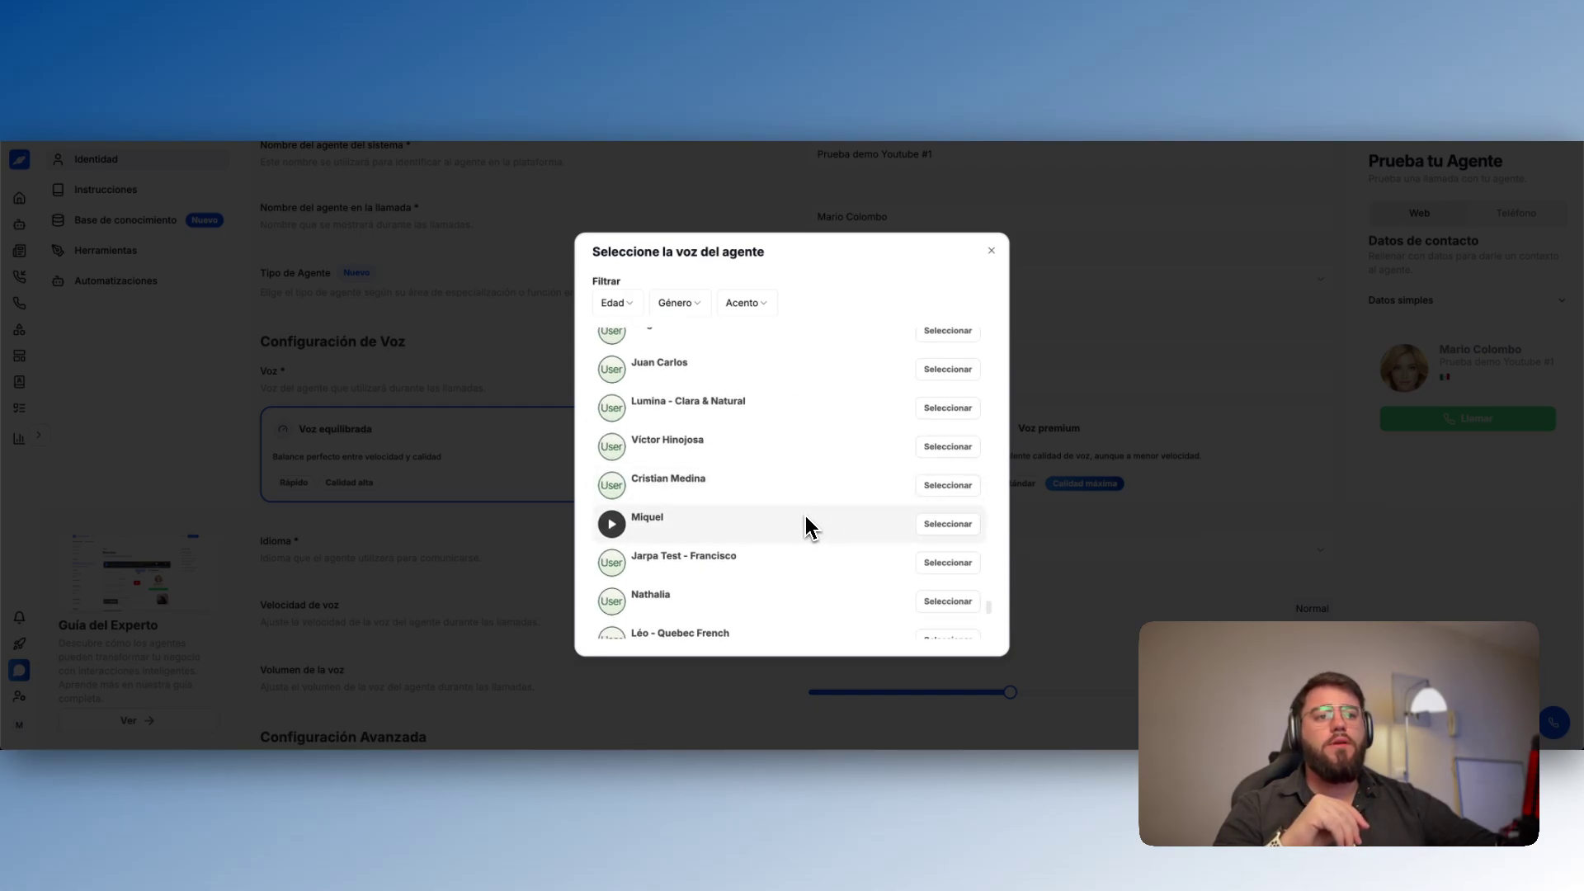
scroll(817, 518, "down", 8)
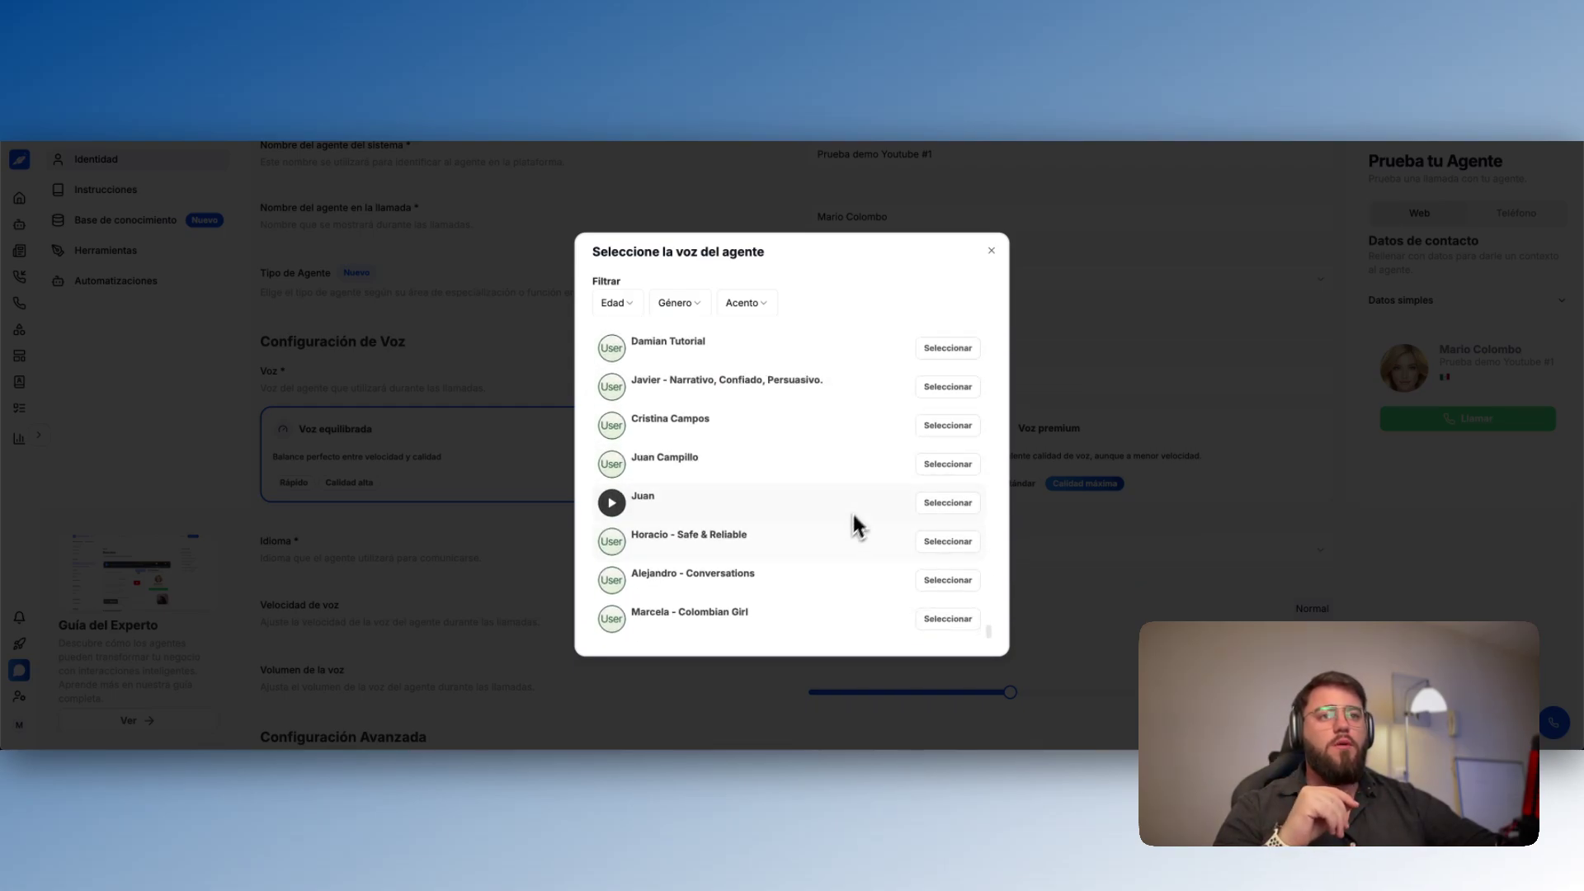
scroll(851, 510, "up", 1)
left_click(948, 502)
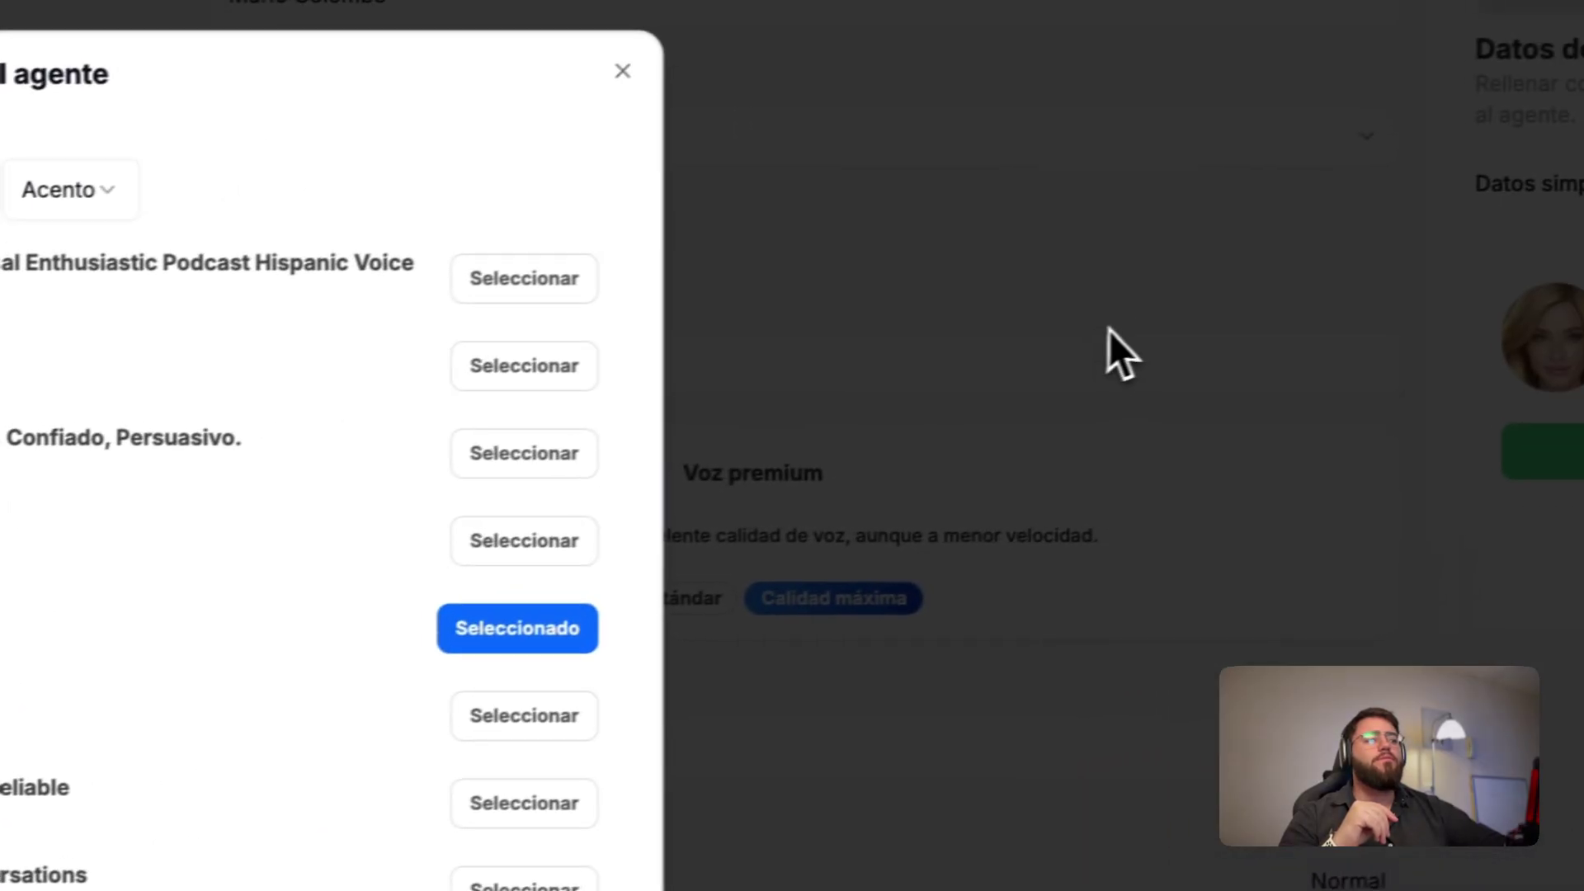
left_click(1110, 329)
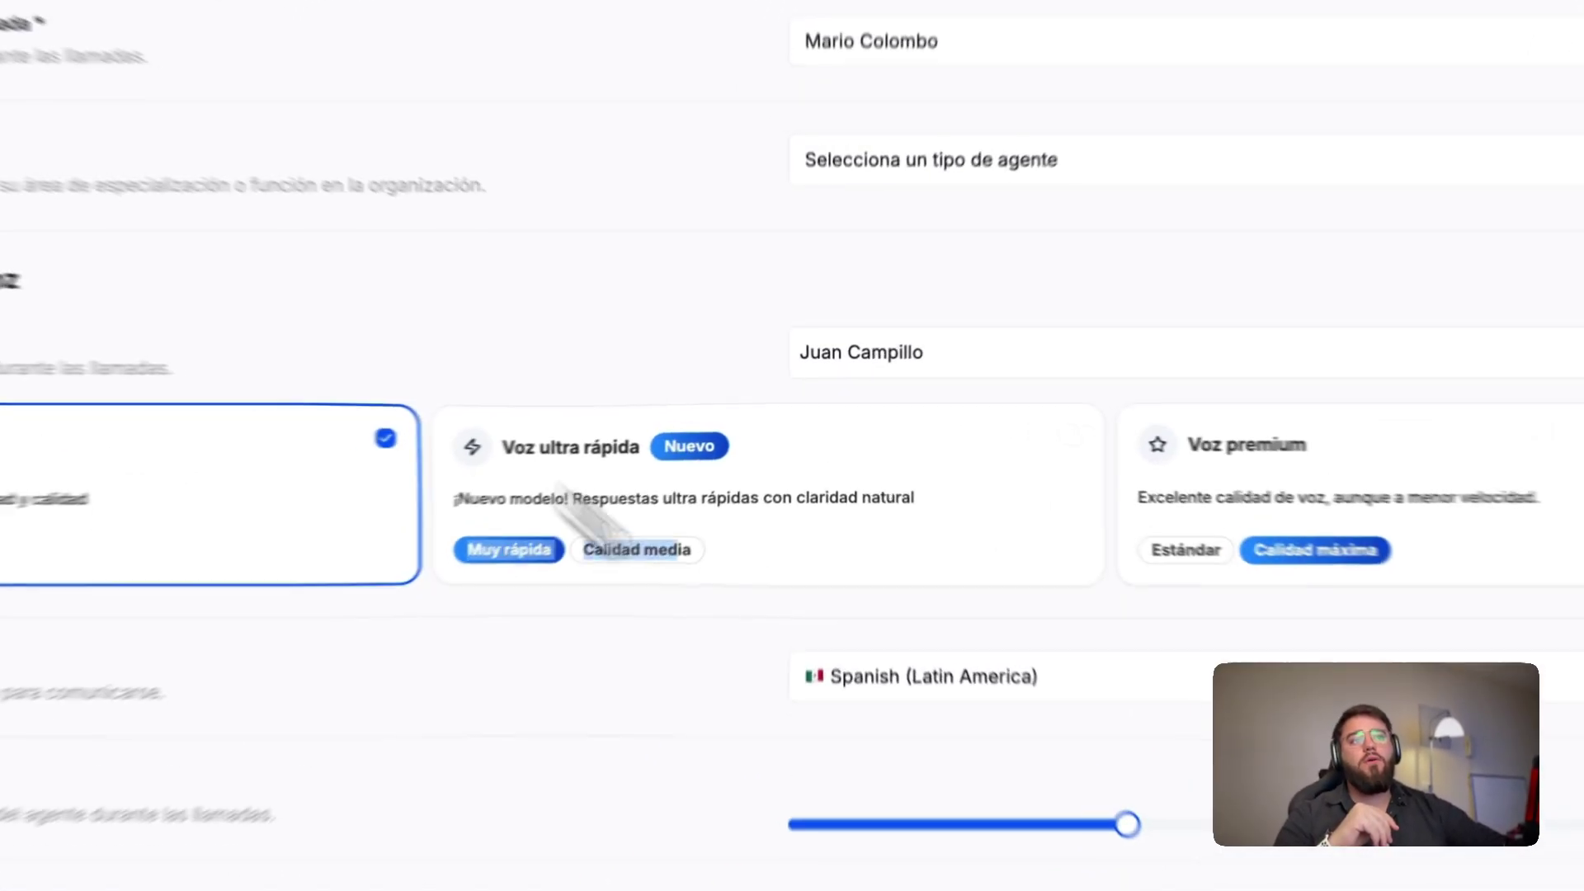
Step: Choose the Voz ultra rápida voice model and keep Spanish (Latin America) as the agent's language
left_click(709, 462)
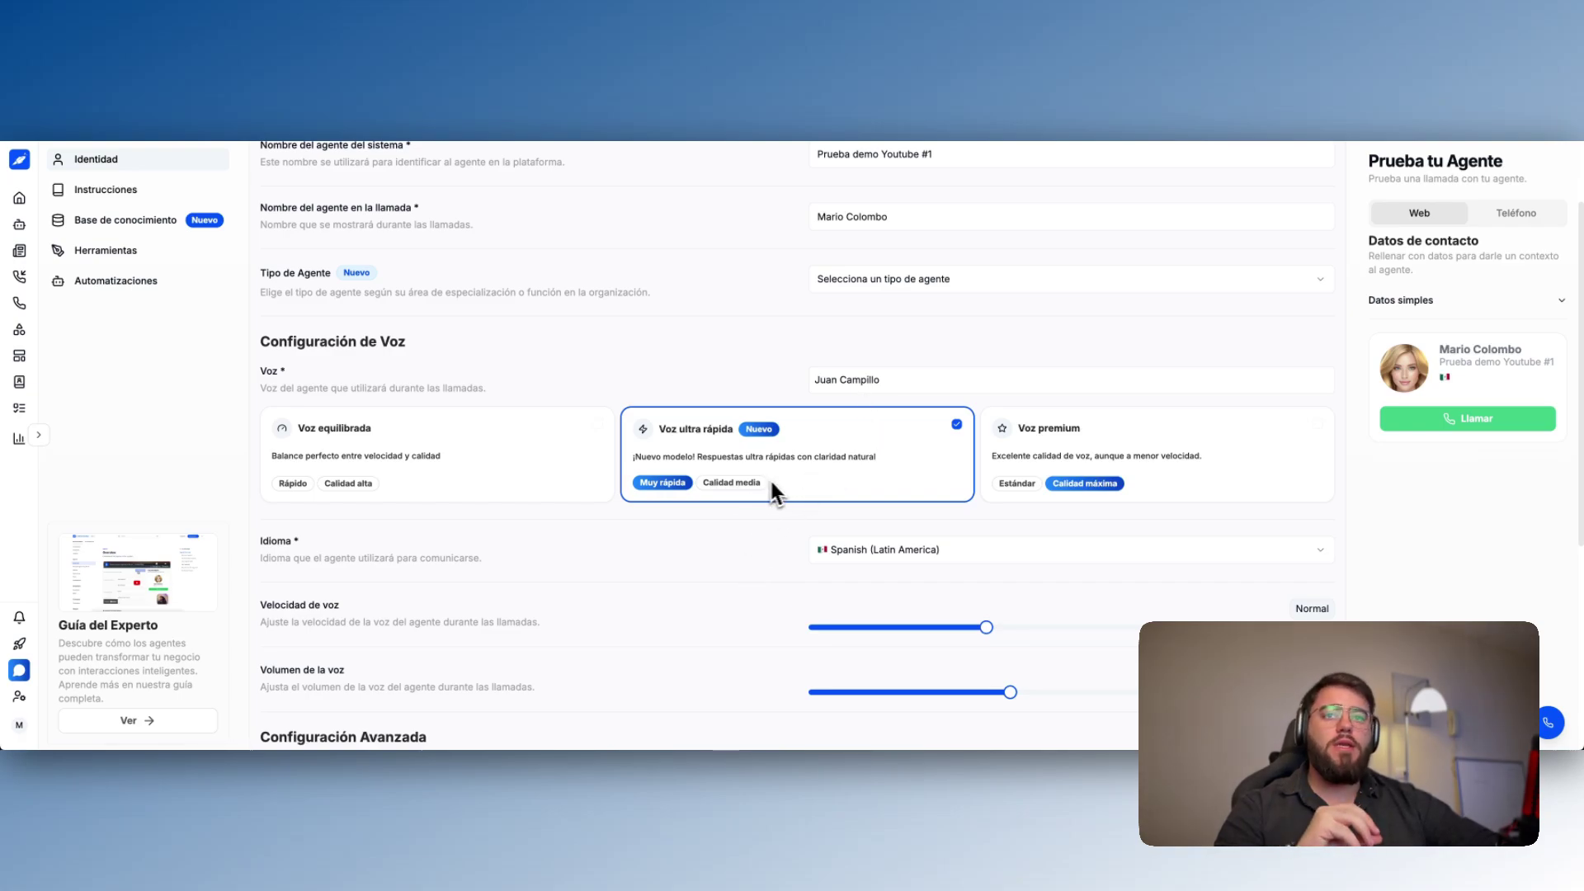
scroll(772, 503, "down", 1)
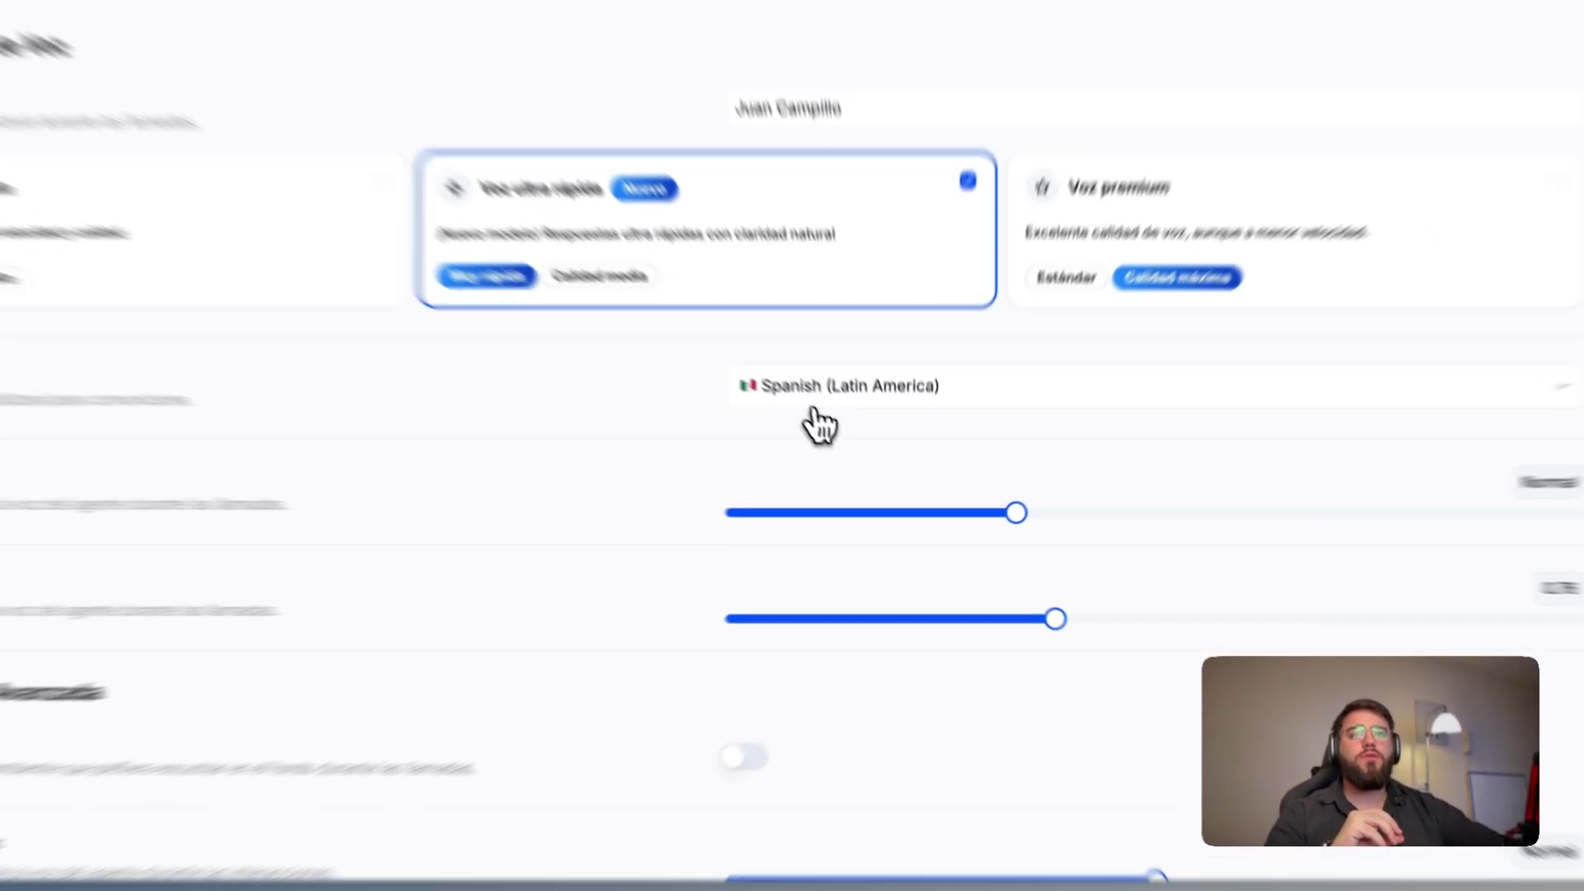
left_click(815, 410)
scroll(1085, 838, "down", 3)
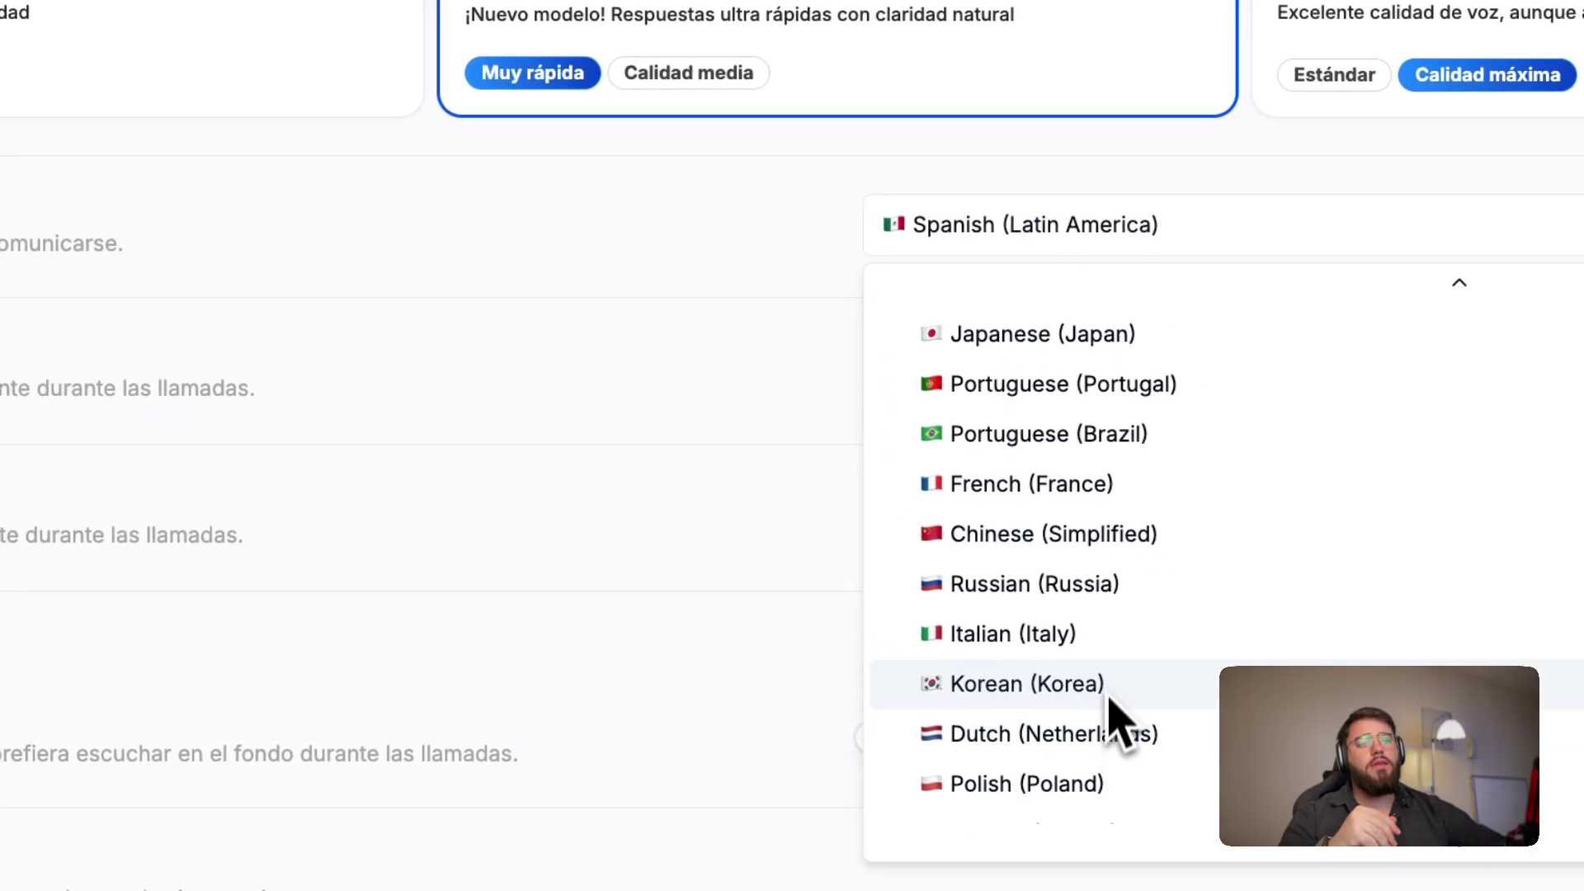
scroll(1108, 700, "up", 3)
left_click(1089, 536)
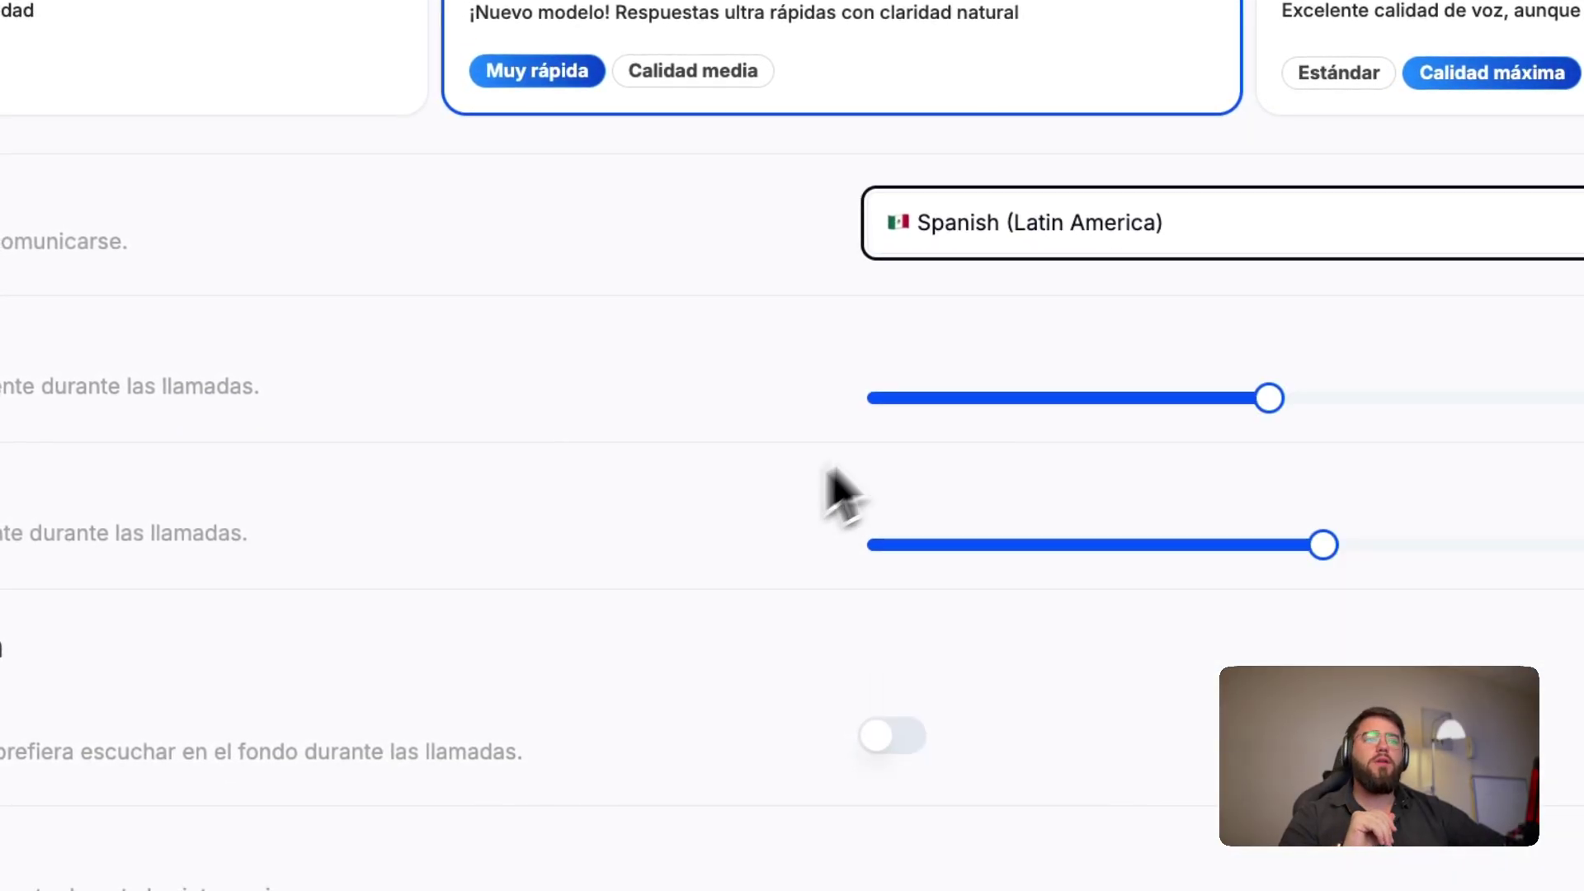
Step: Set the voice speed to 1.12 and raise the voice volume to Normal
scroll(1023, 363, "down", 2)
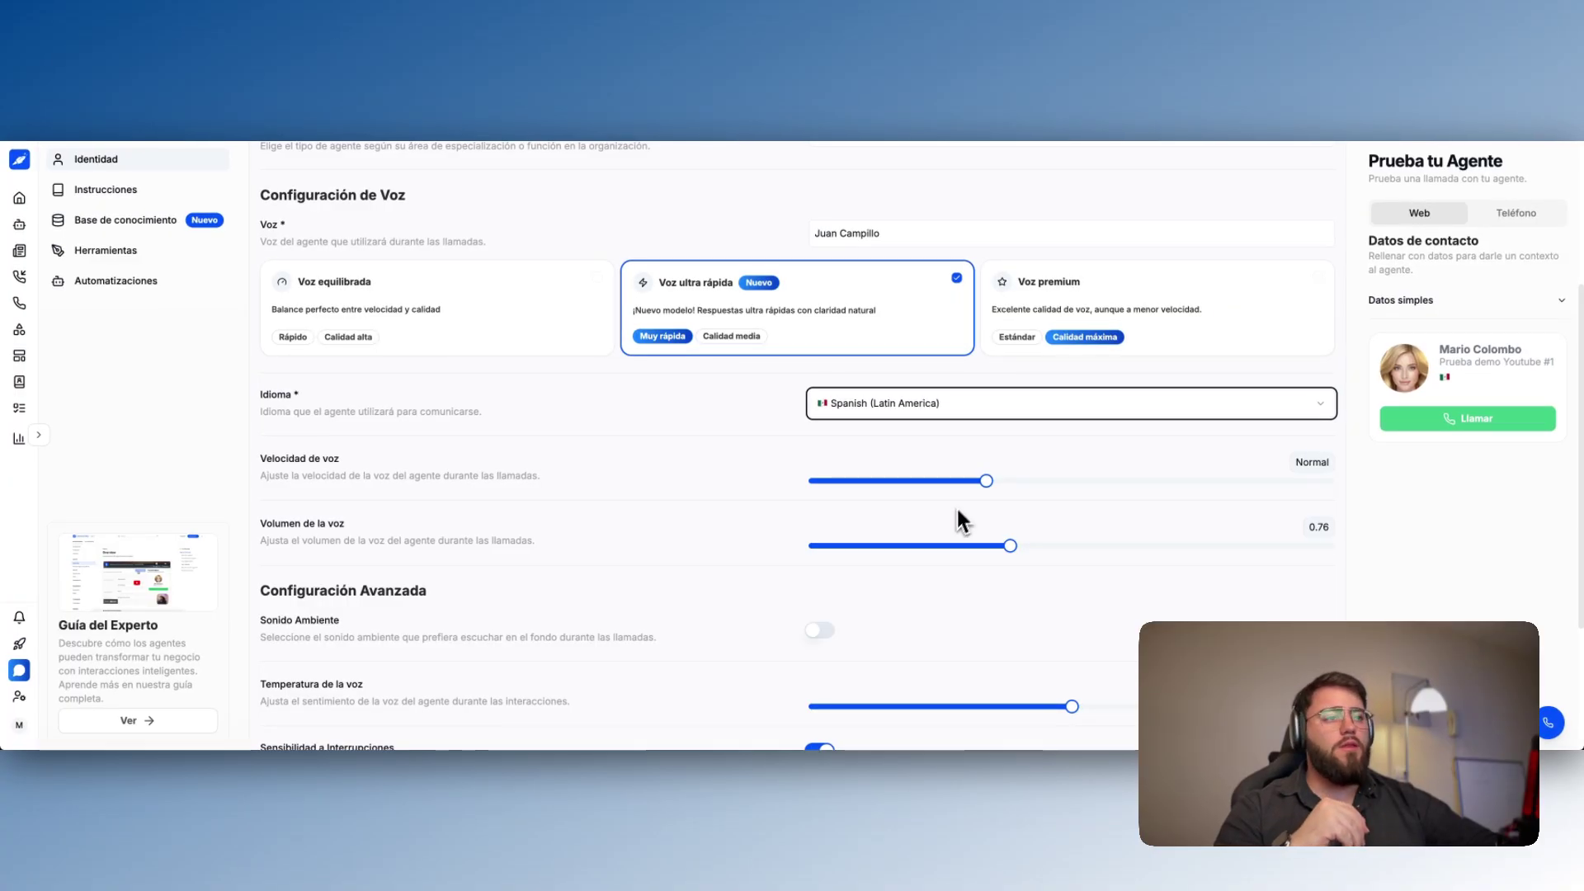
left_click_drag(986, 481, 1001, 485)
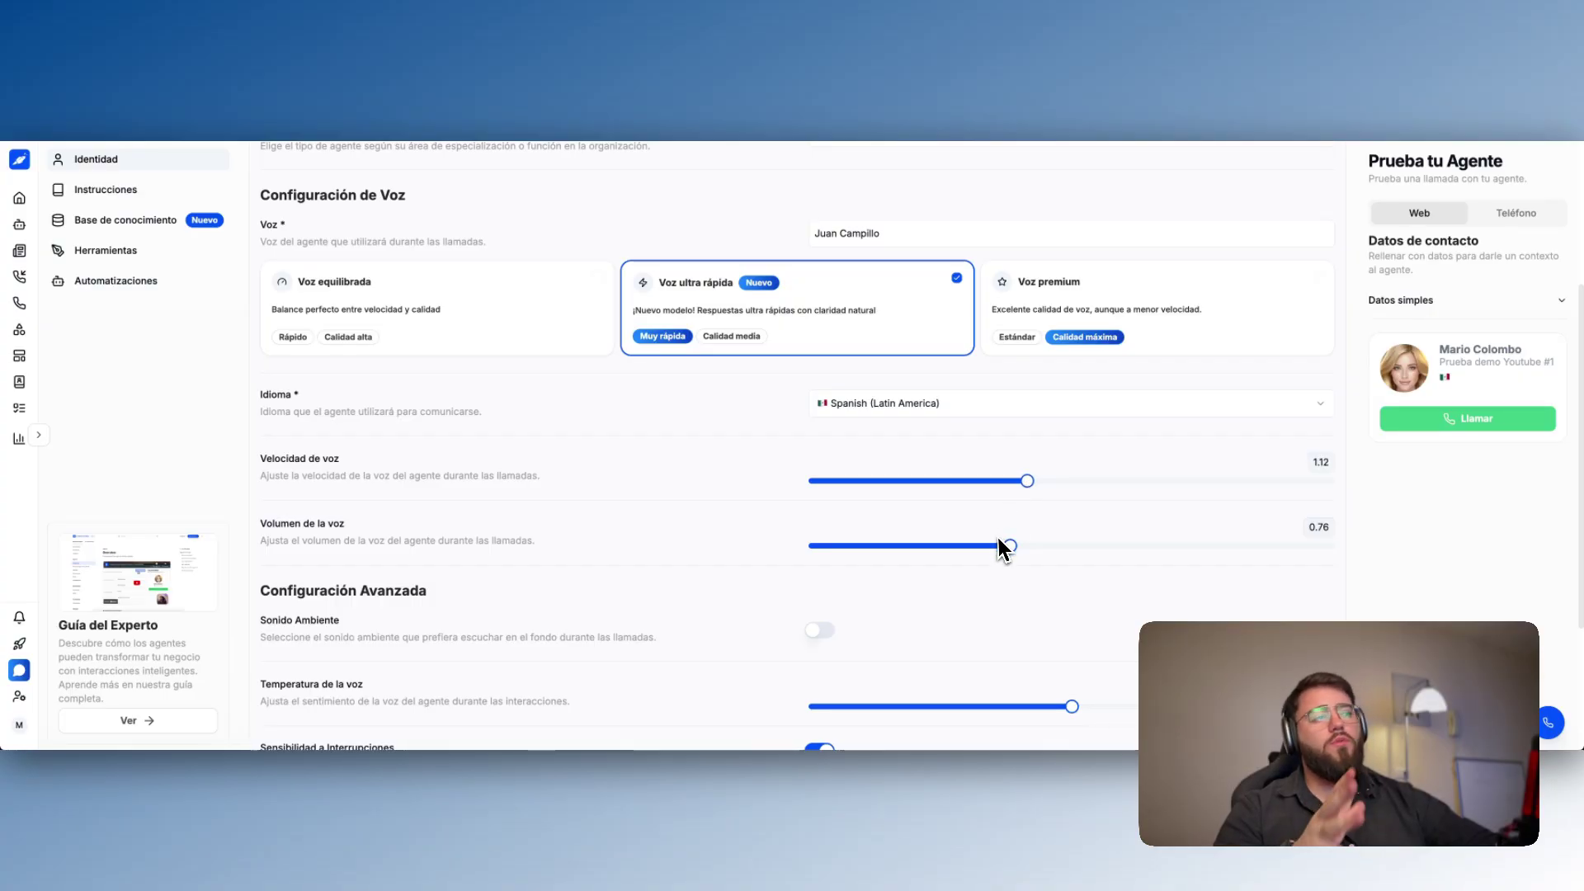
left_click_drag(1015, 546, 1073, 548)
Step: Examine the advanced configuration options, especially the sensitivity to interruptions
scroll(735, 528, "down", 3)
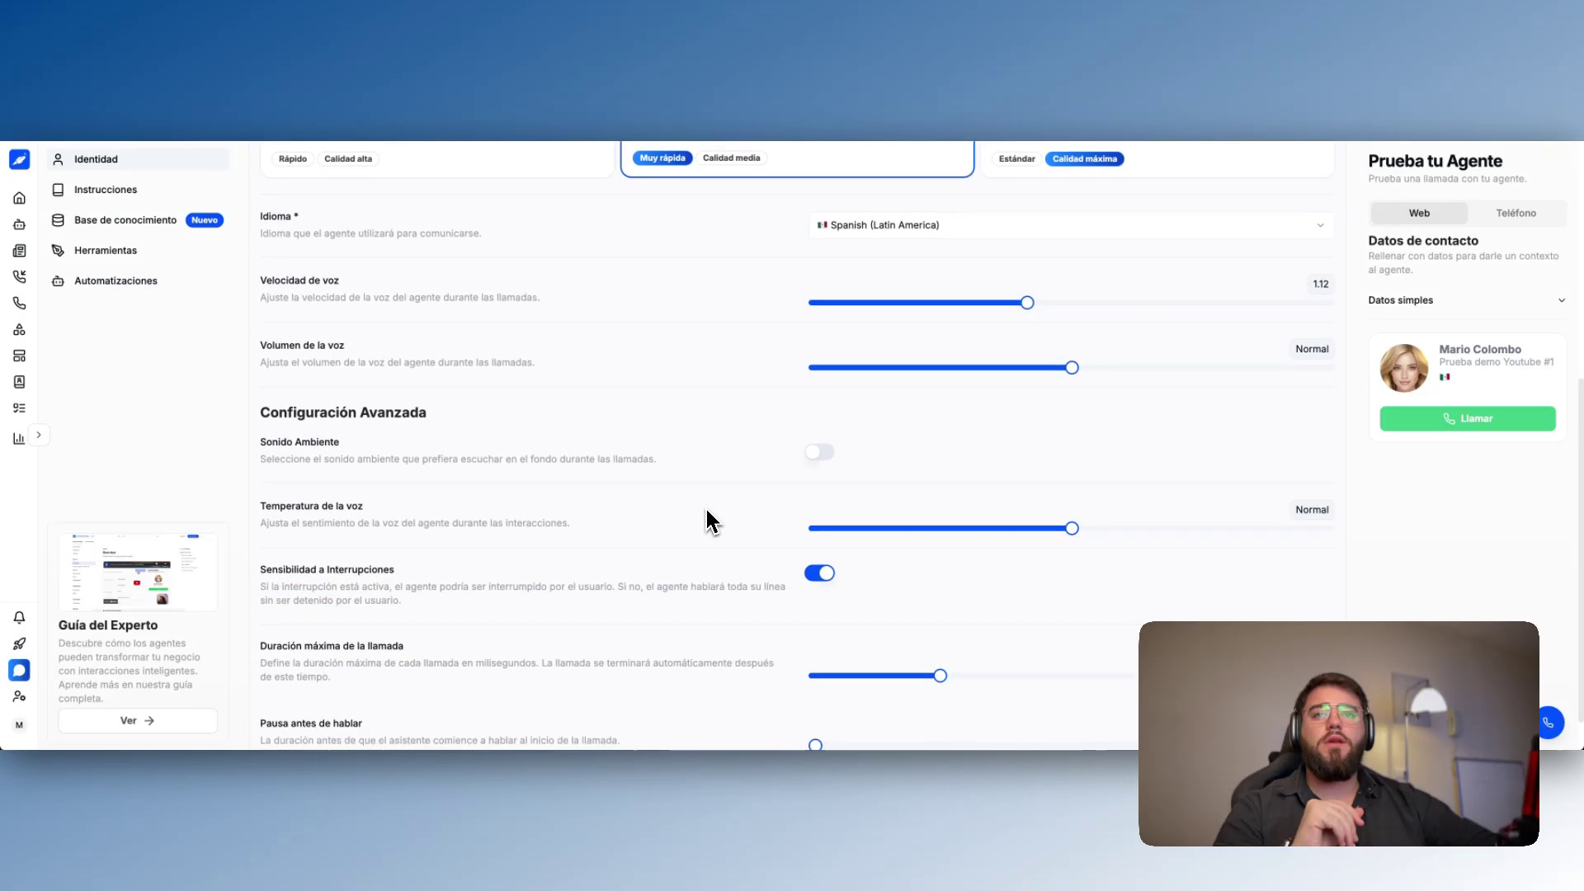
scroll(708, 521, "down", 1)
left_click_drag(271, 379, 404, 388)
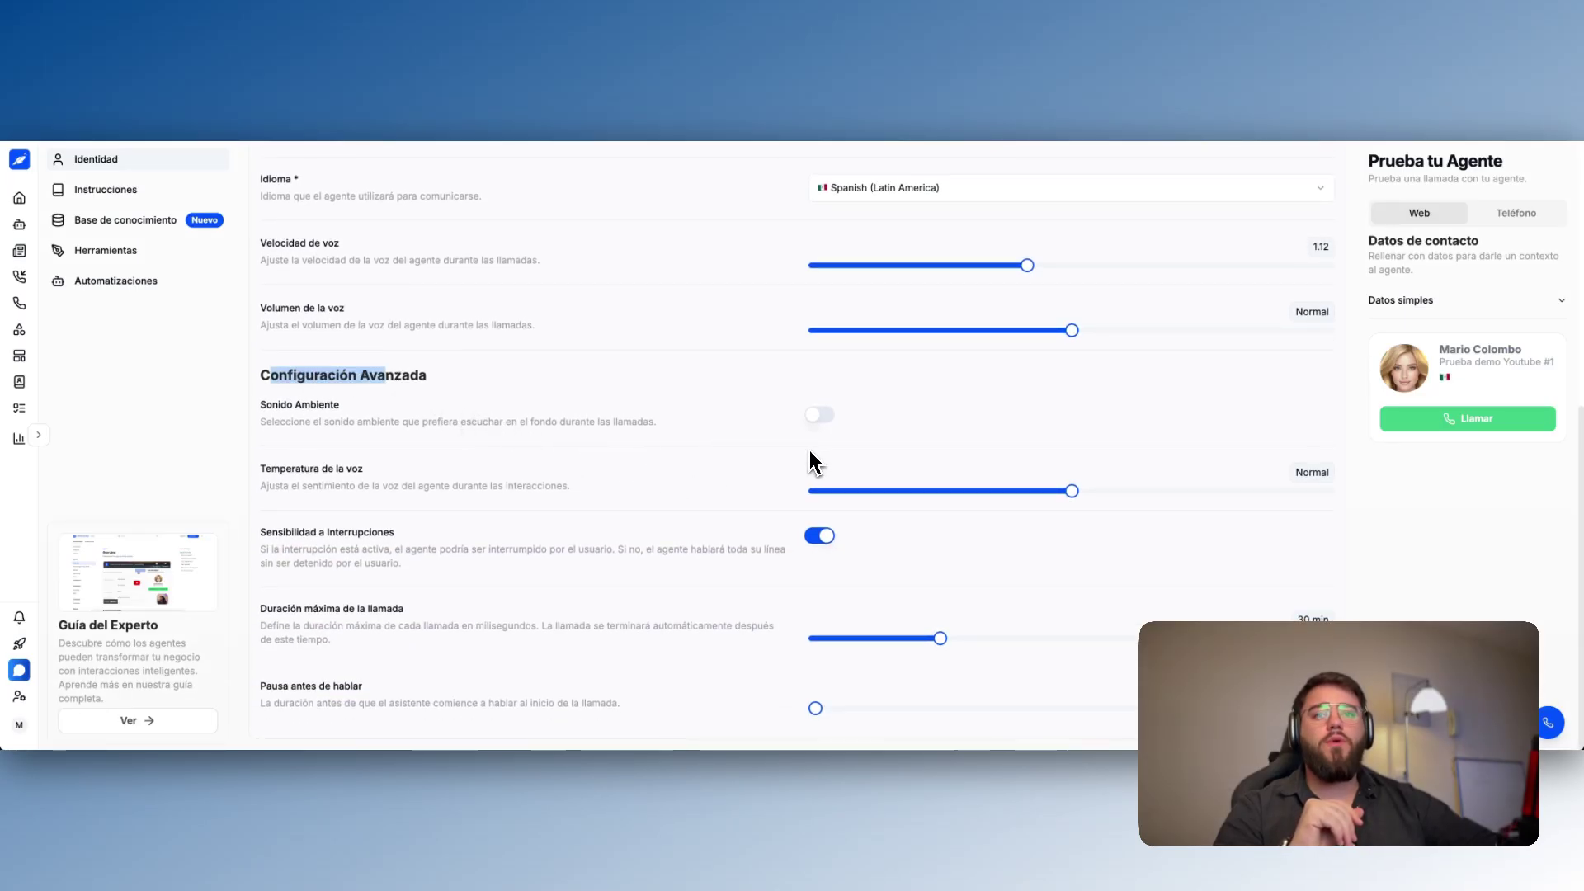
left_click_drag(293, 539, 386, 540)
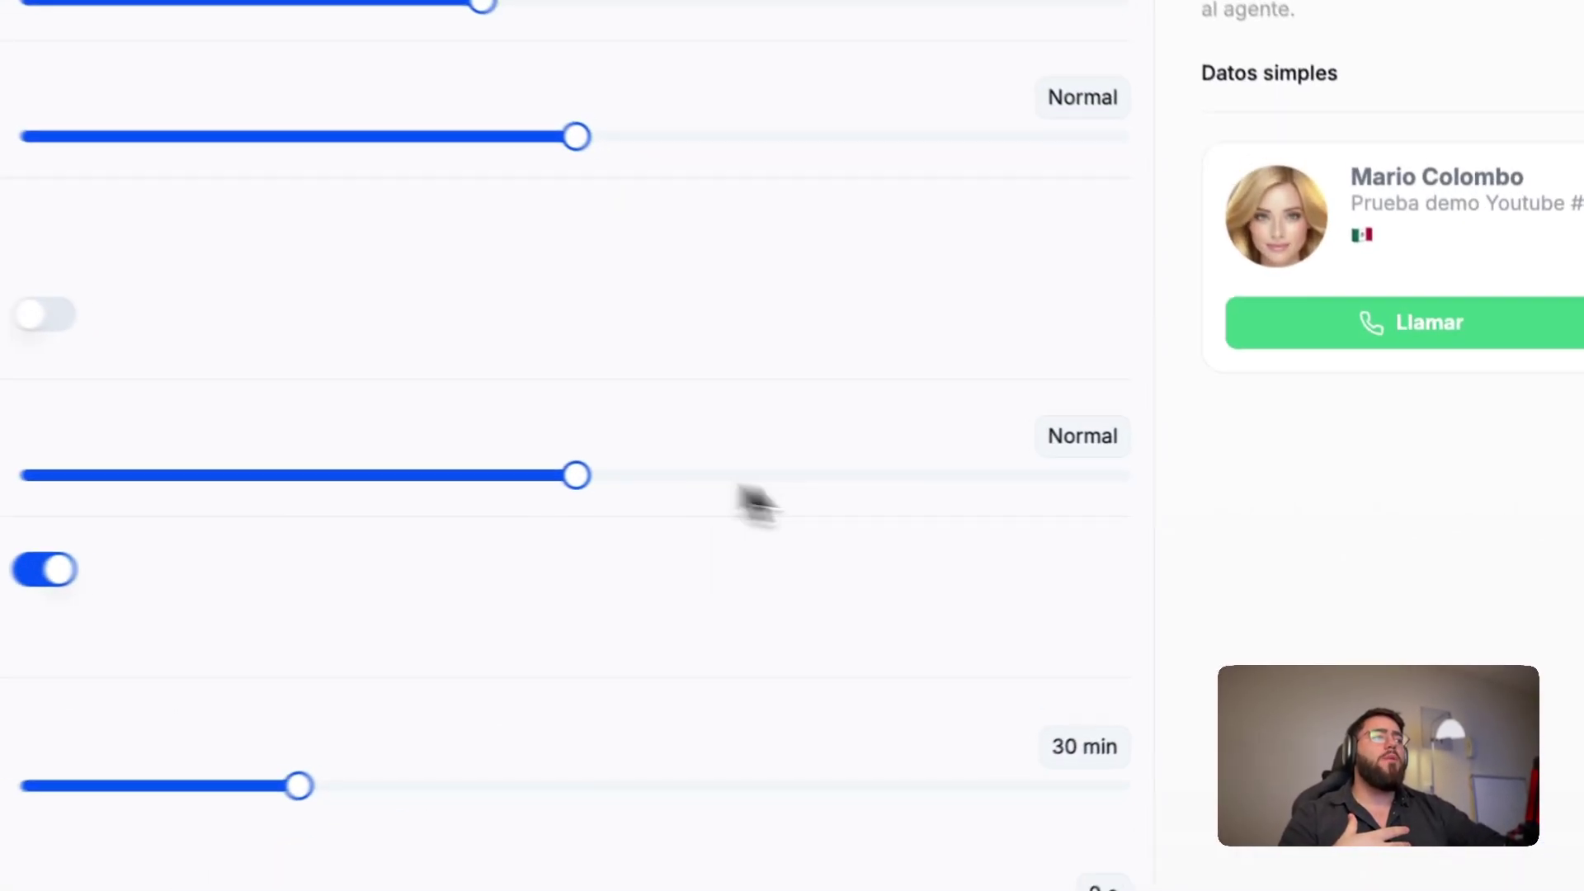
Step: Try lower voice temperatures, down to 0.42, and return the voice temperature to Normal
left_click_drag(1115, 492, 1208, 490)
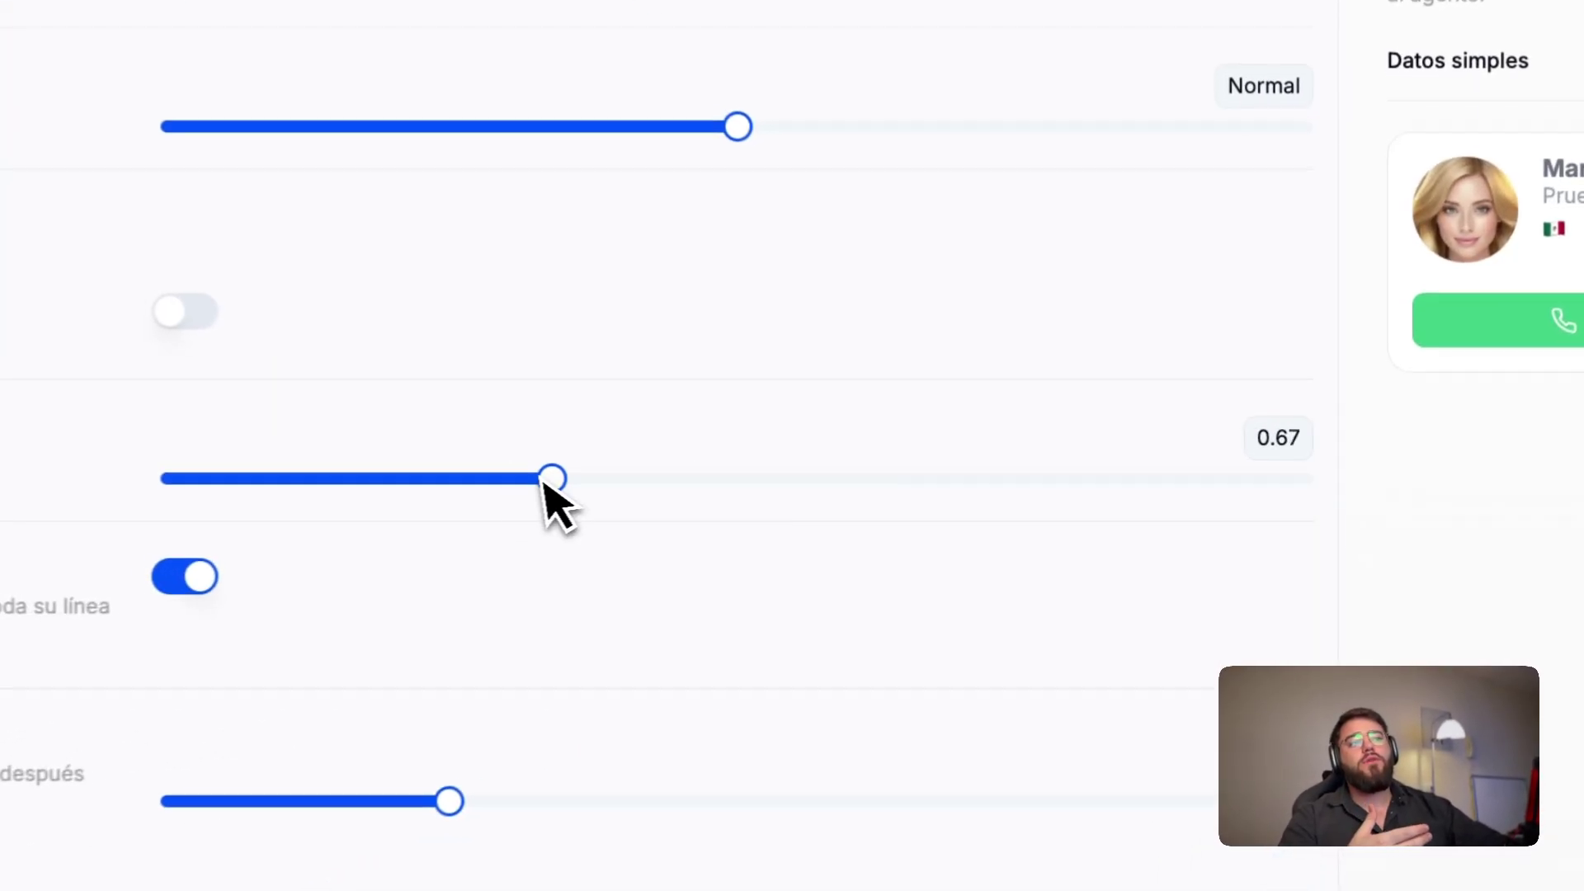
left_click_drag(546, 487, 410, 490)
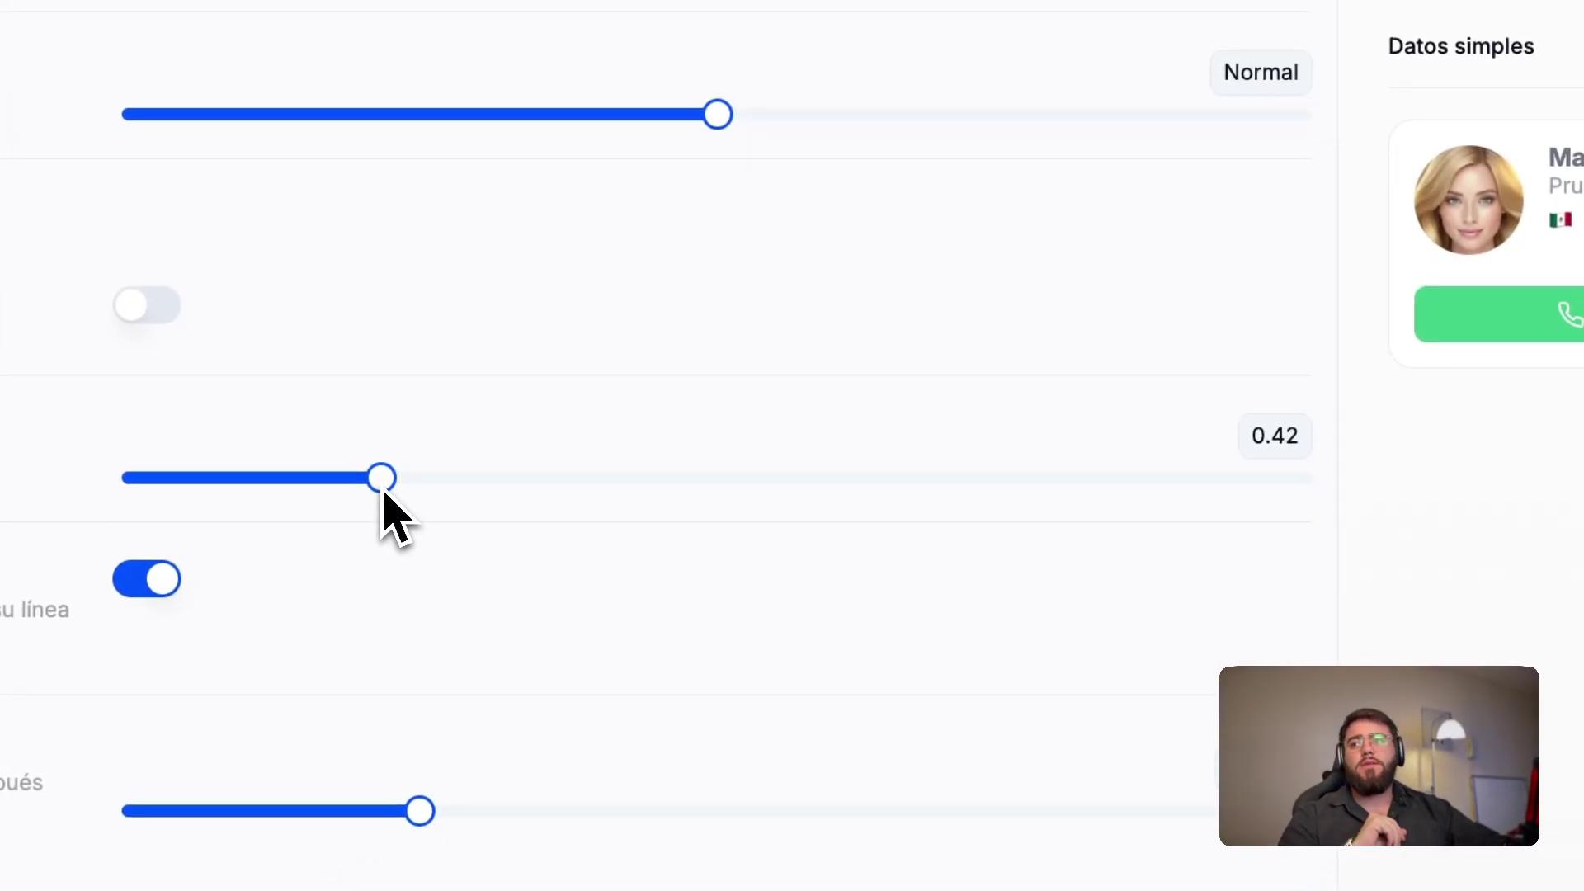
left_click_drag(393, 493, 718, 487)
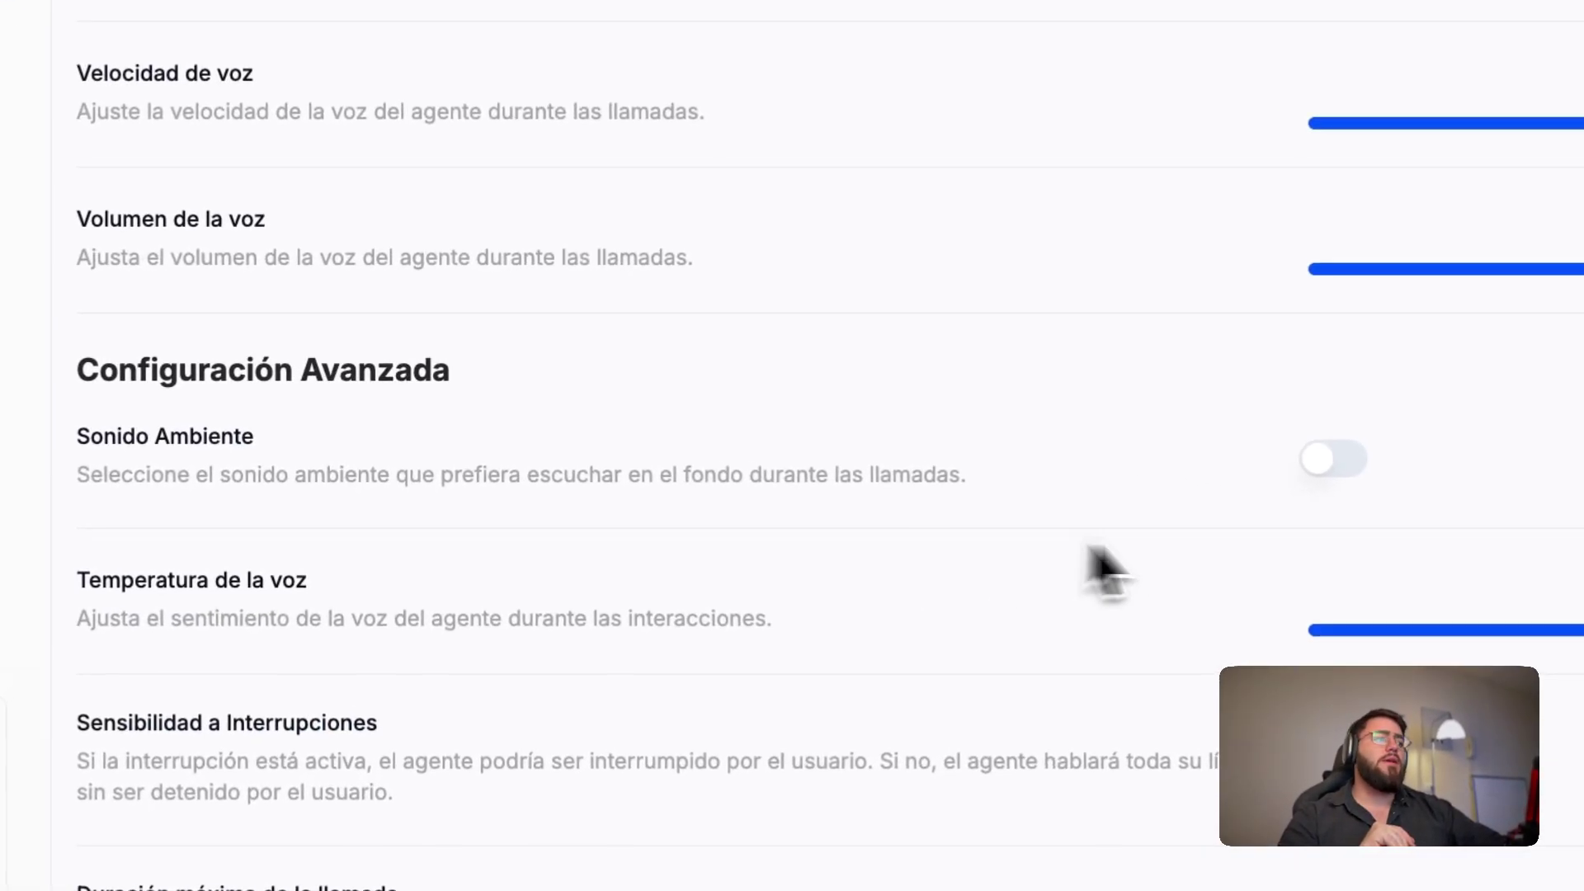
Step: Open the agent's instructions settings
scroll(1051, 505, "up", 5)
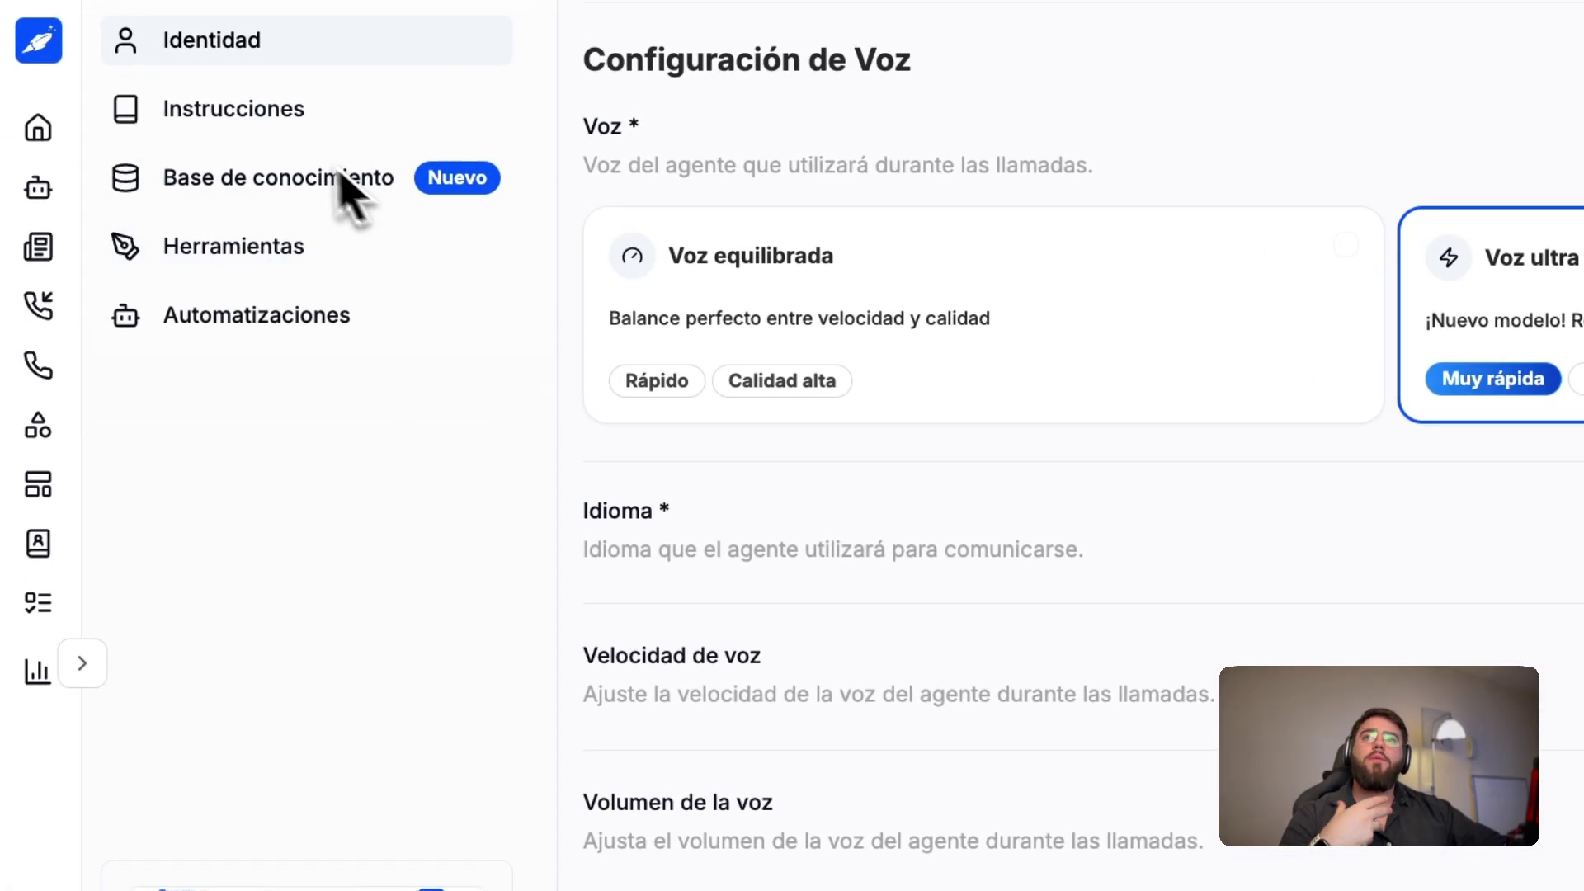
left_click(286, 130)
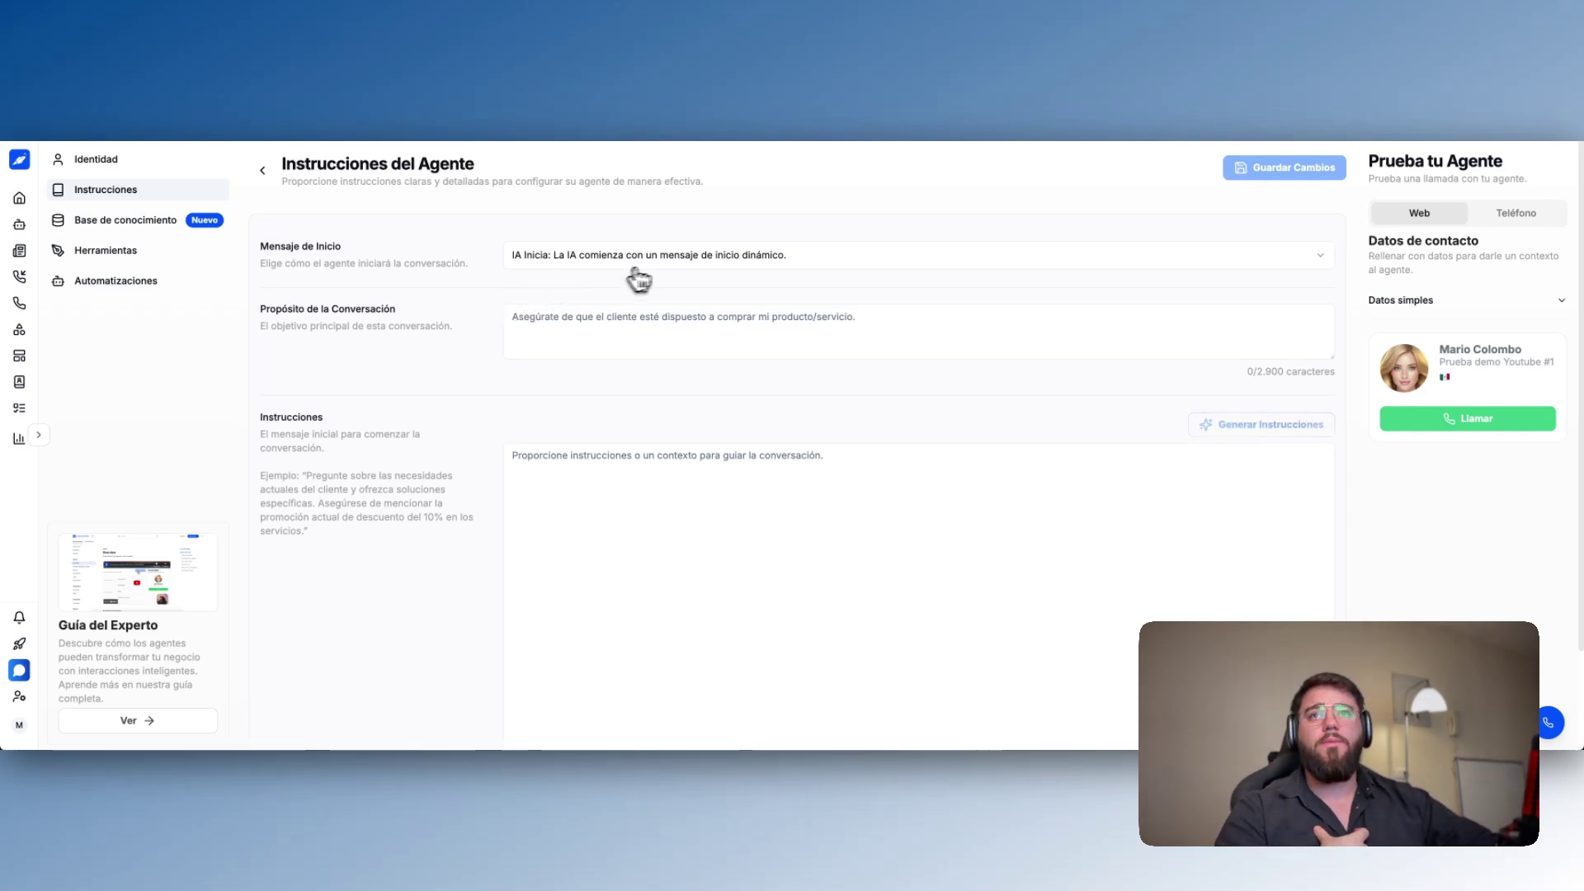
Step: Try the start message options where the AI begins with a defined message and where the user speaks first
left_click(578, 257)
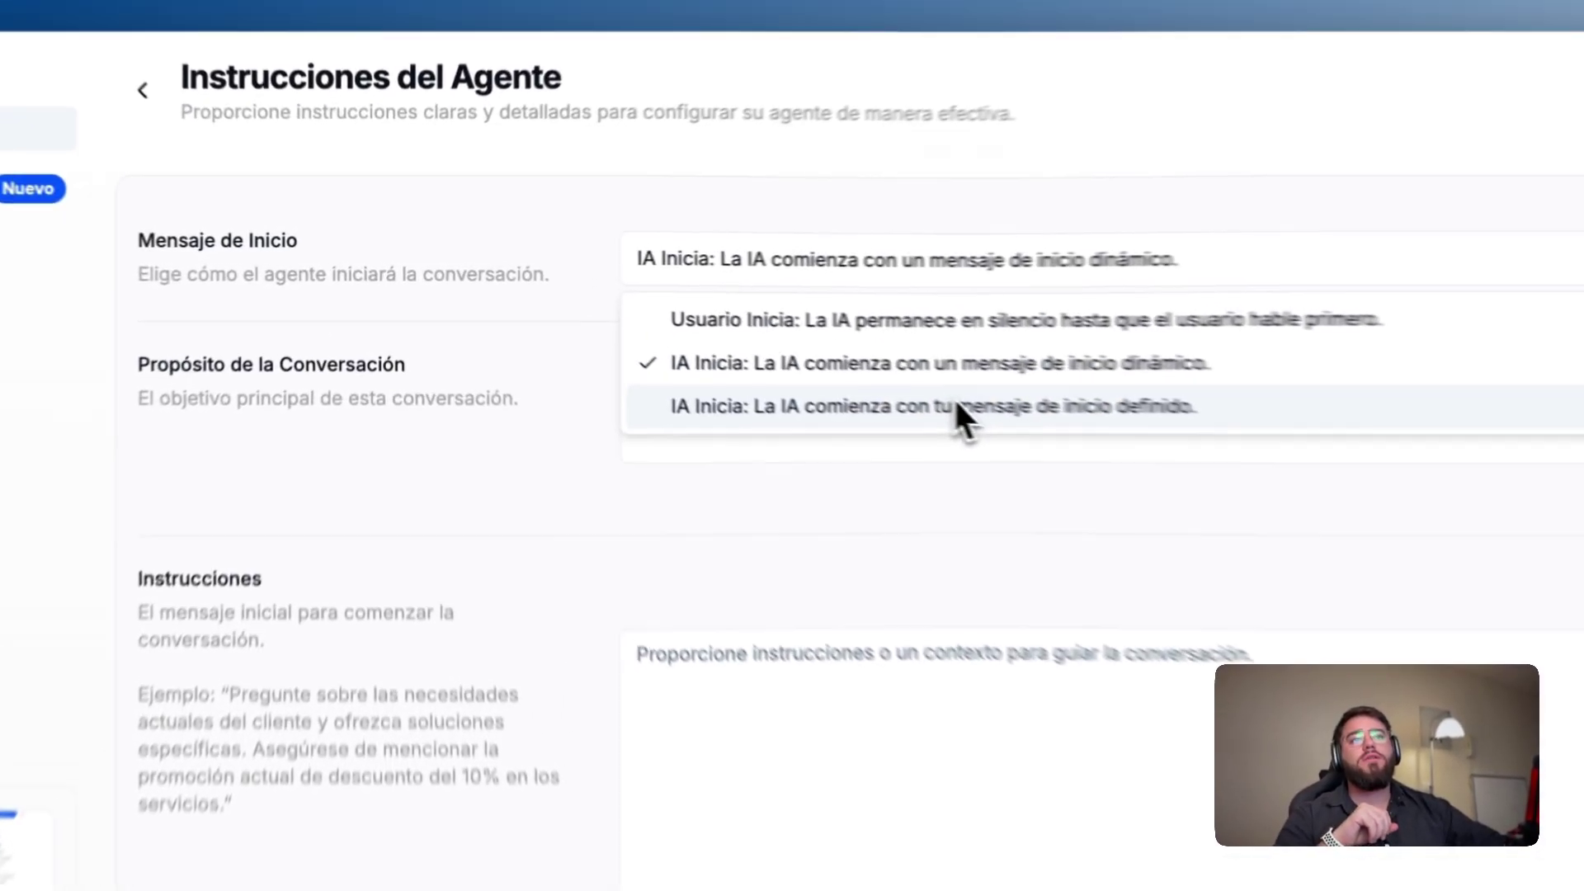
left_click(672, 330)
left_click_drag(652, 290, 481, 279)
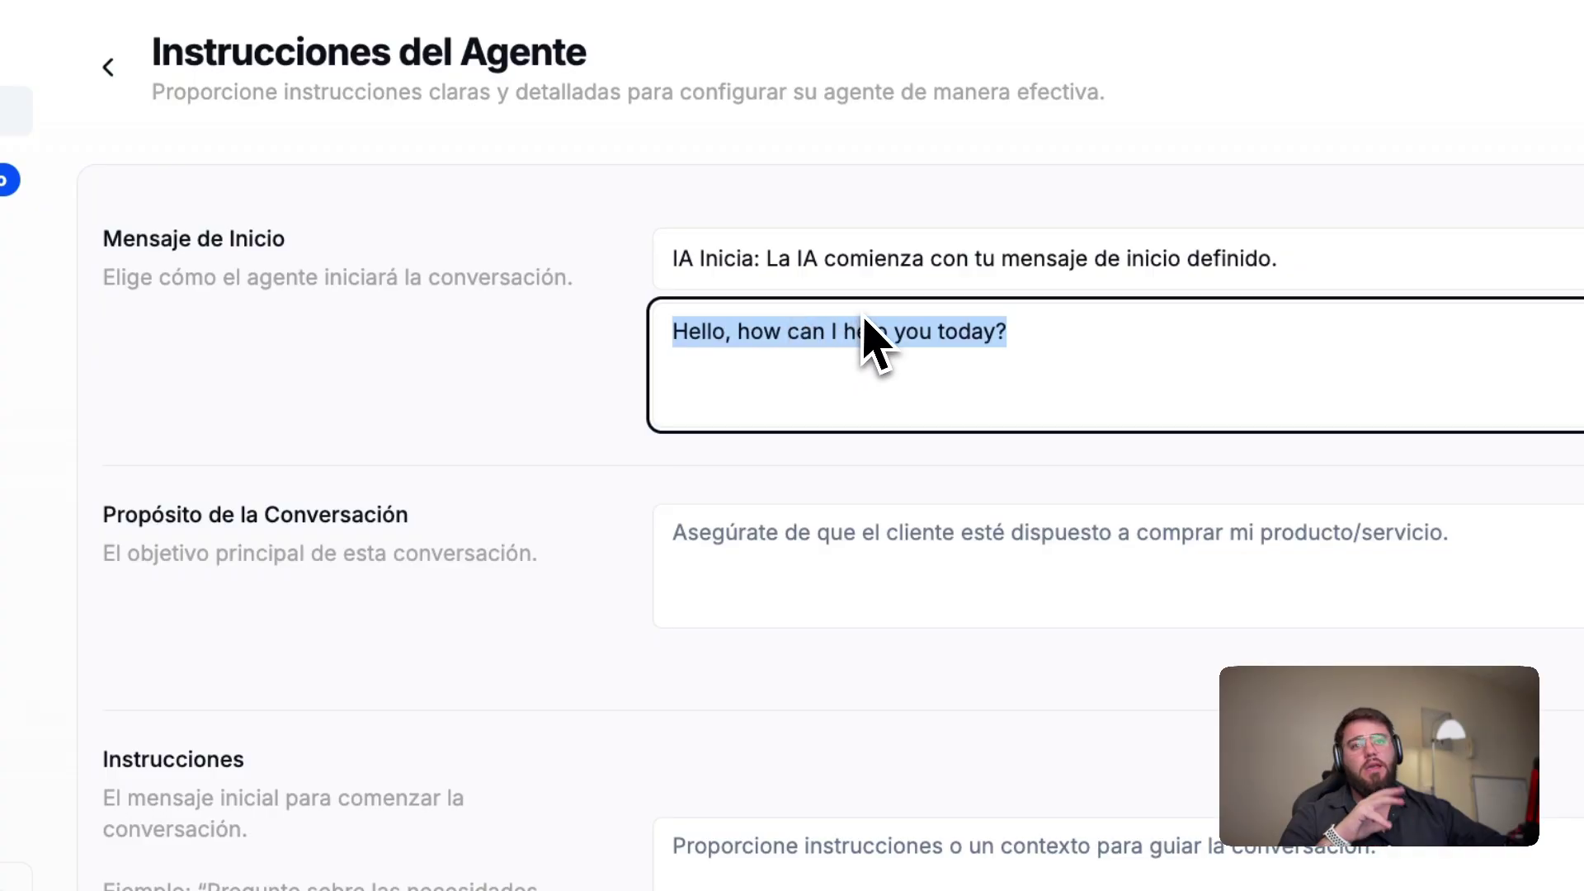
left_click(957, 285)
left_click(998, 330)
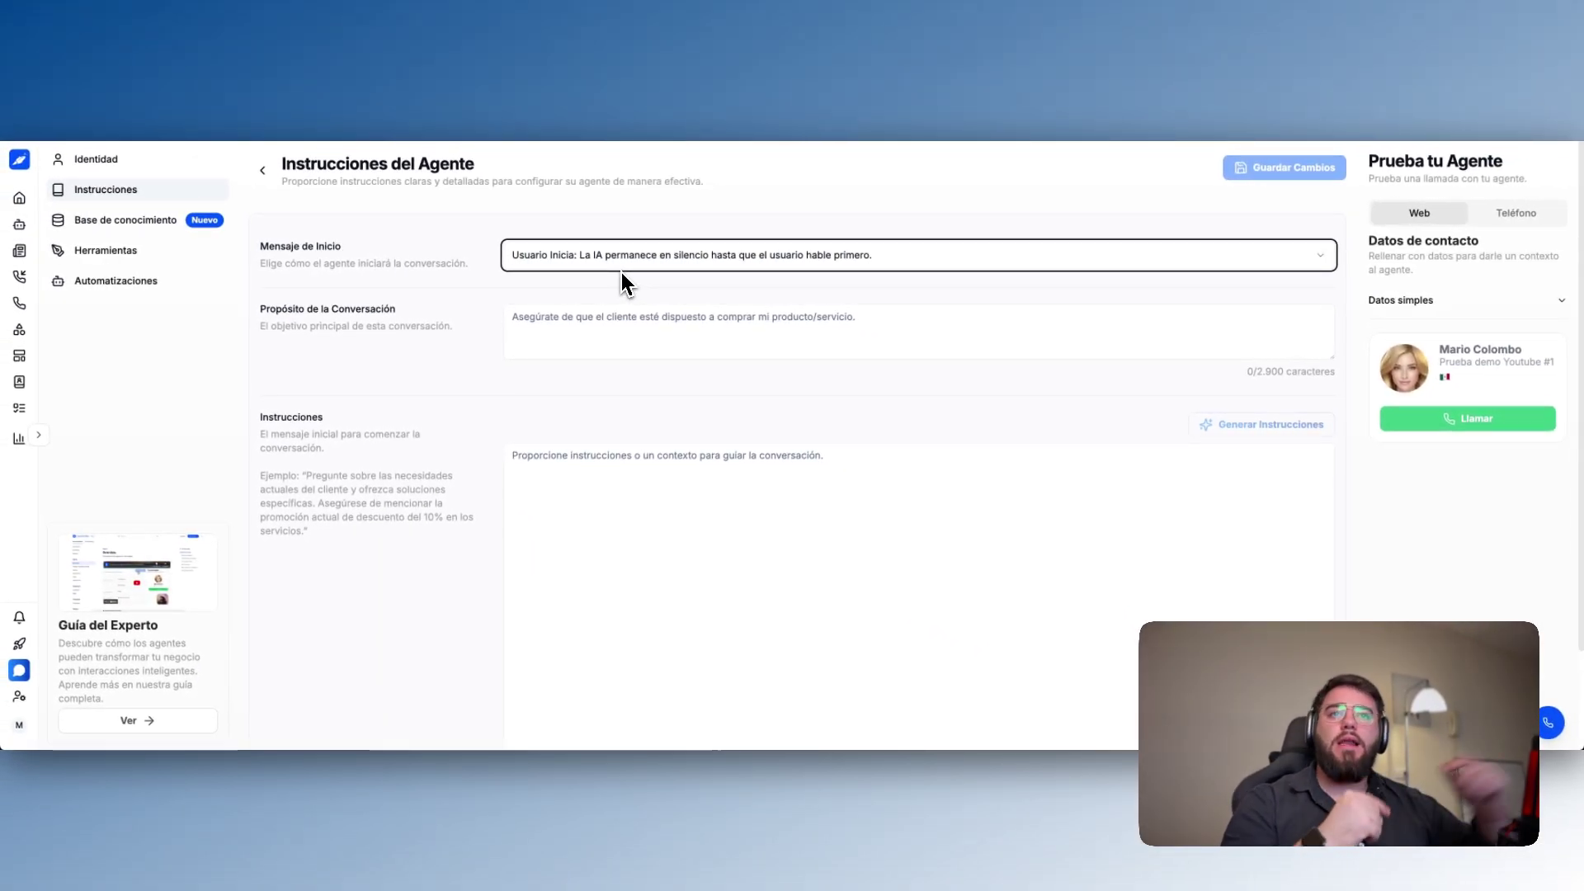
Step: Set the start message back to the AI beginning with a dynamic start message
left_click(640, 260)
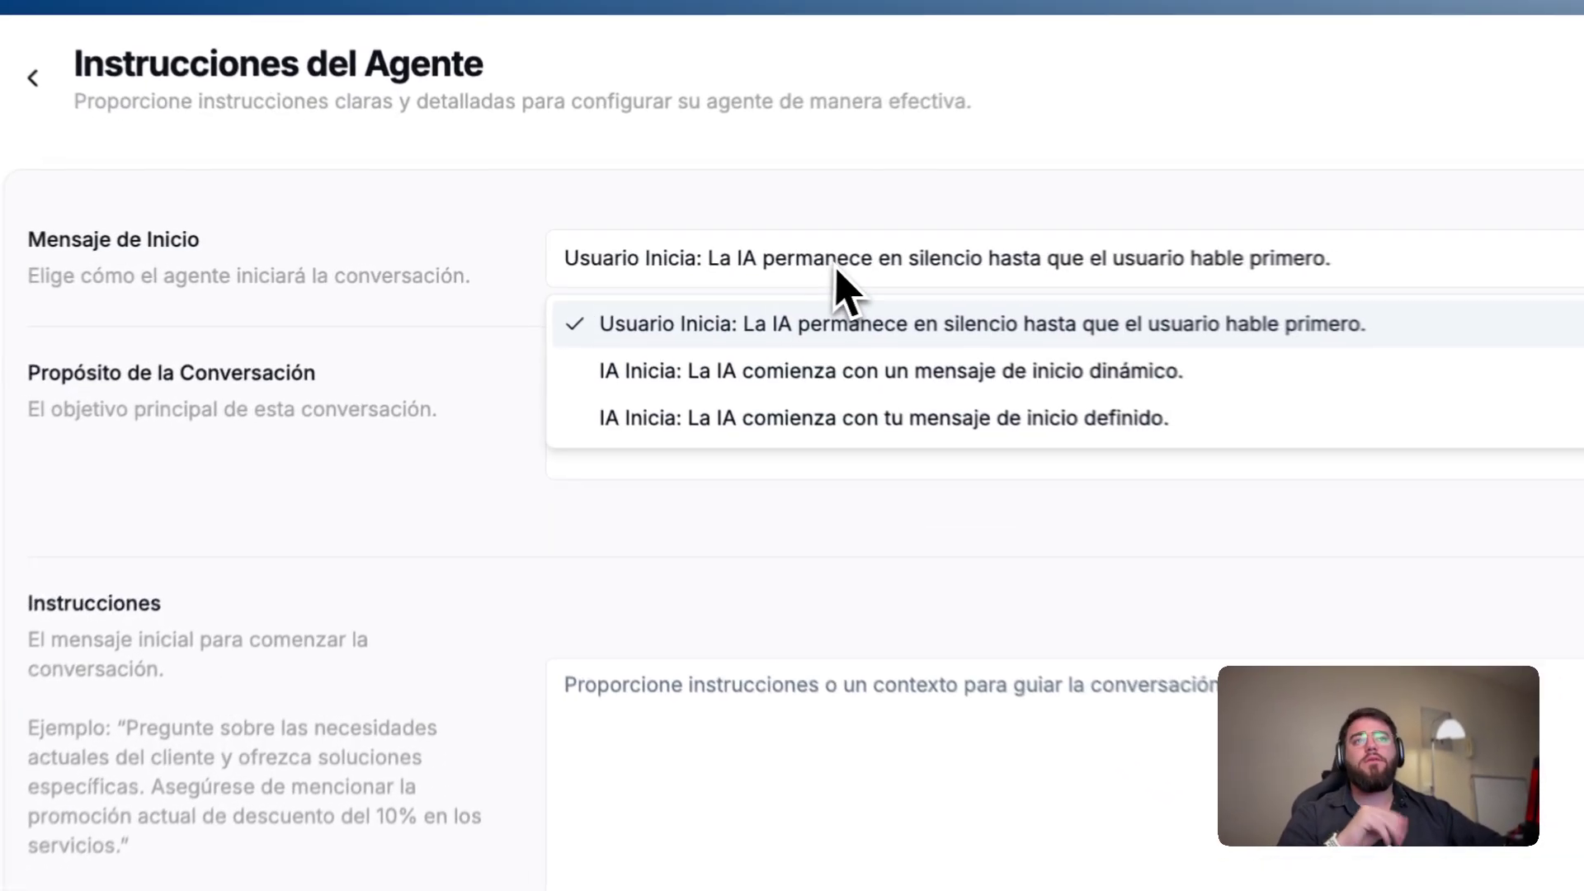
left_click(824, 375)
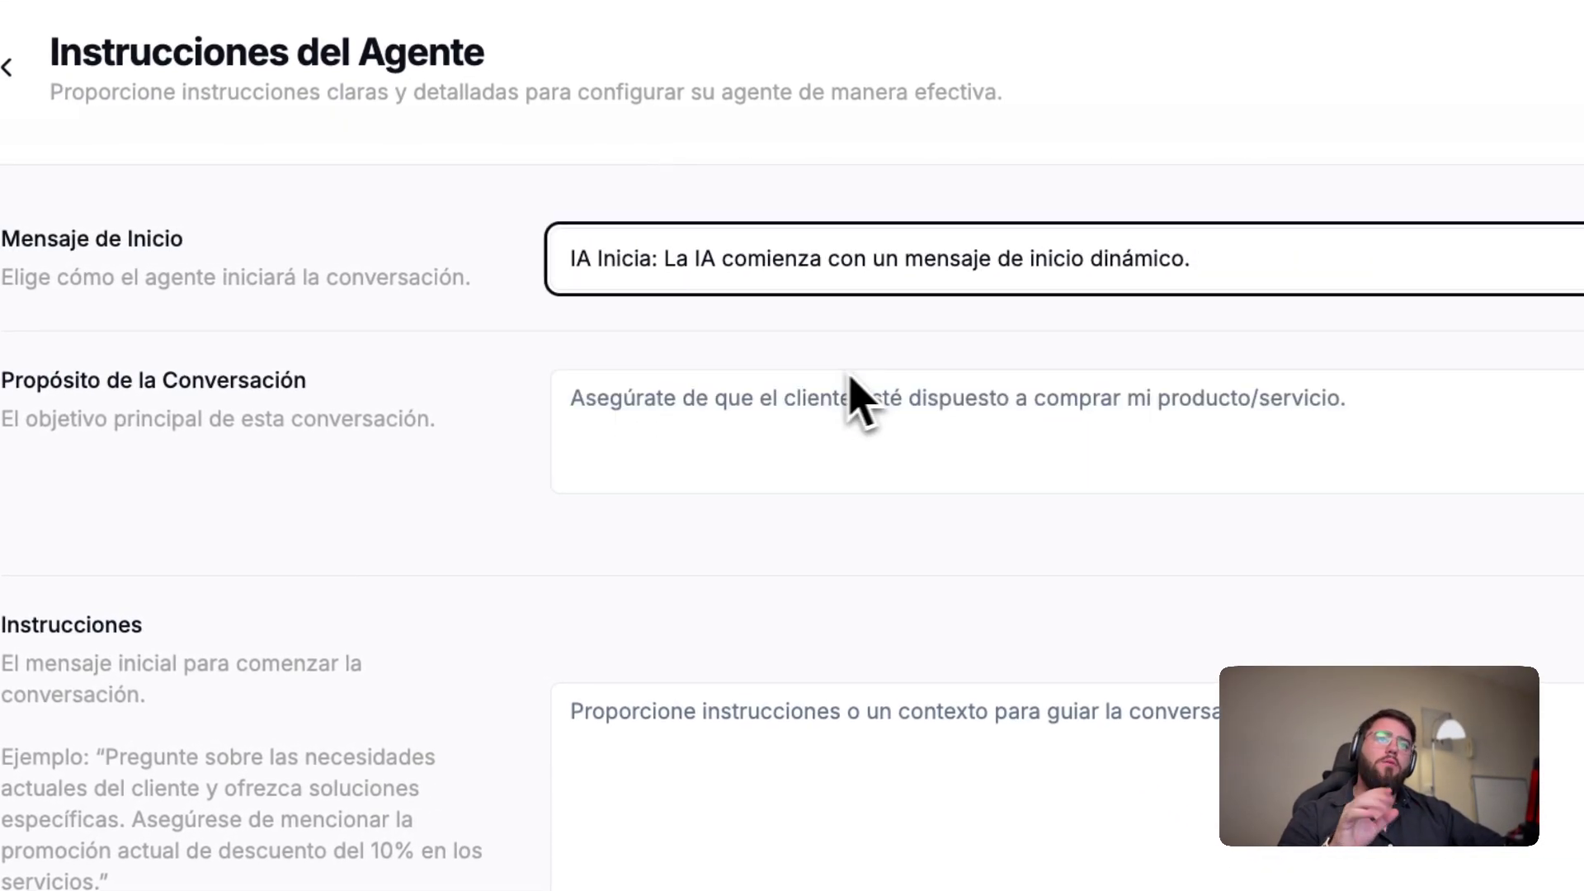
left_click(961, 283)
left_click(1035, 202)
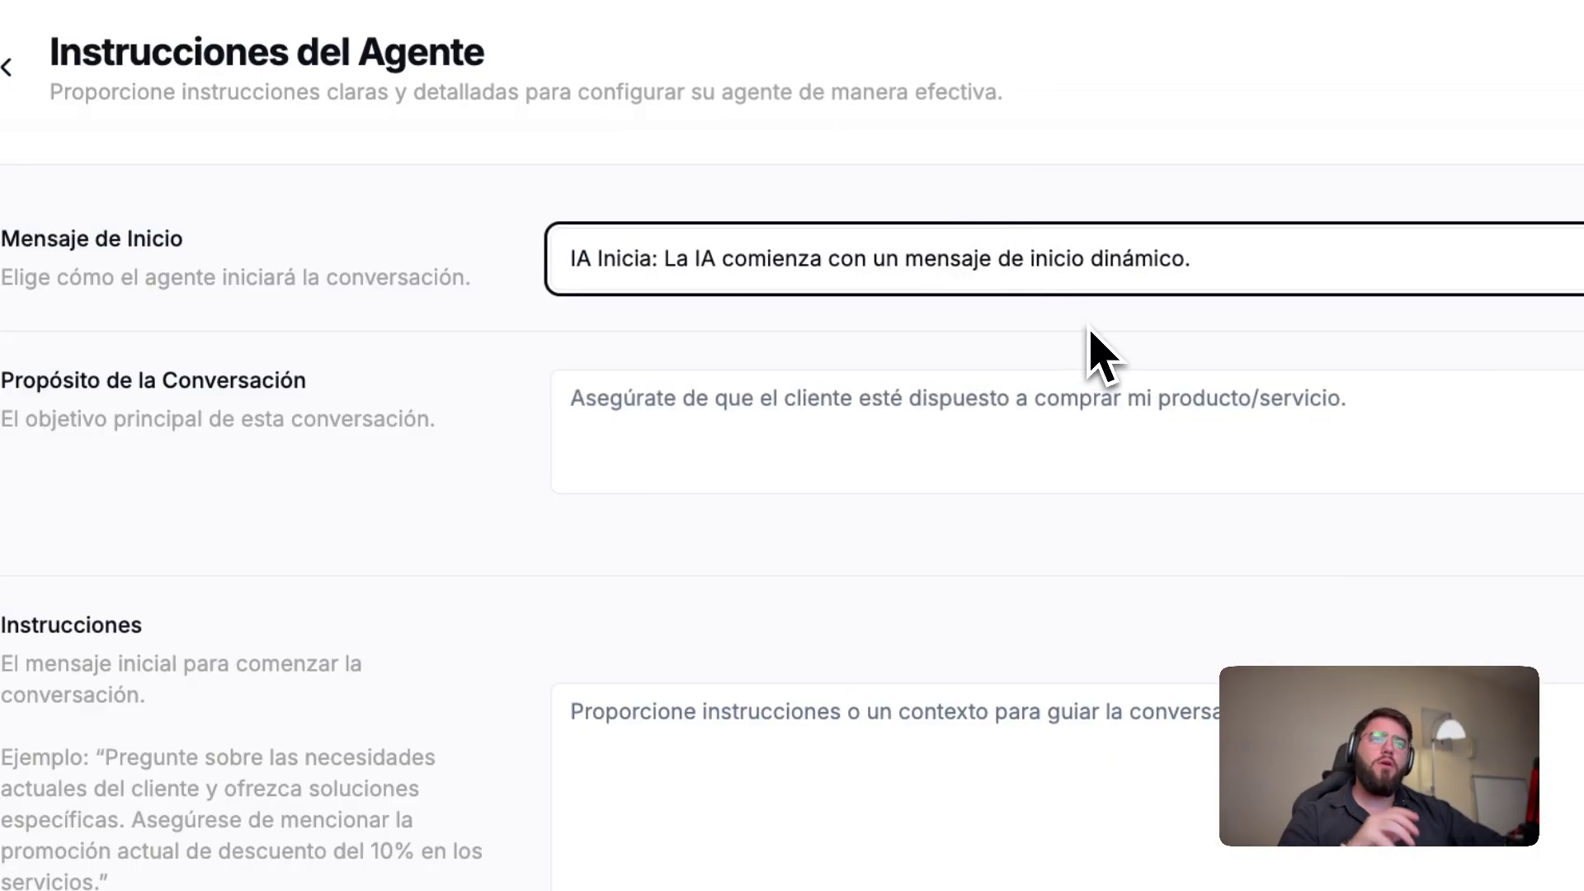
Step: Enter "Asesora sobre los servicios de contactship" as the conversation purpose
left_click(1081, 393)
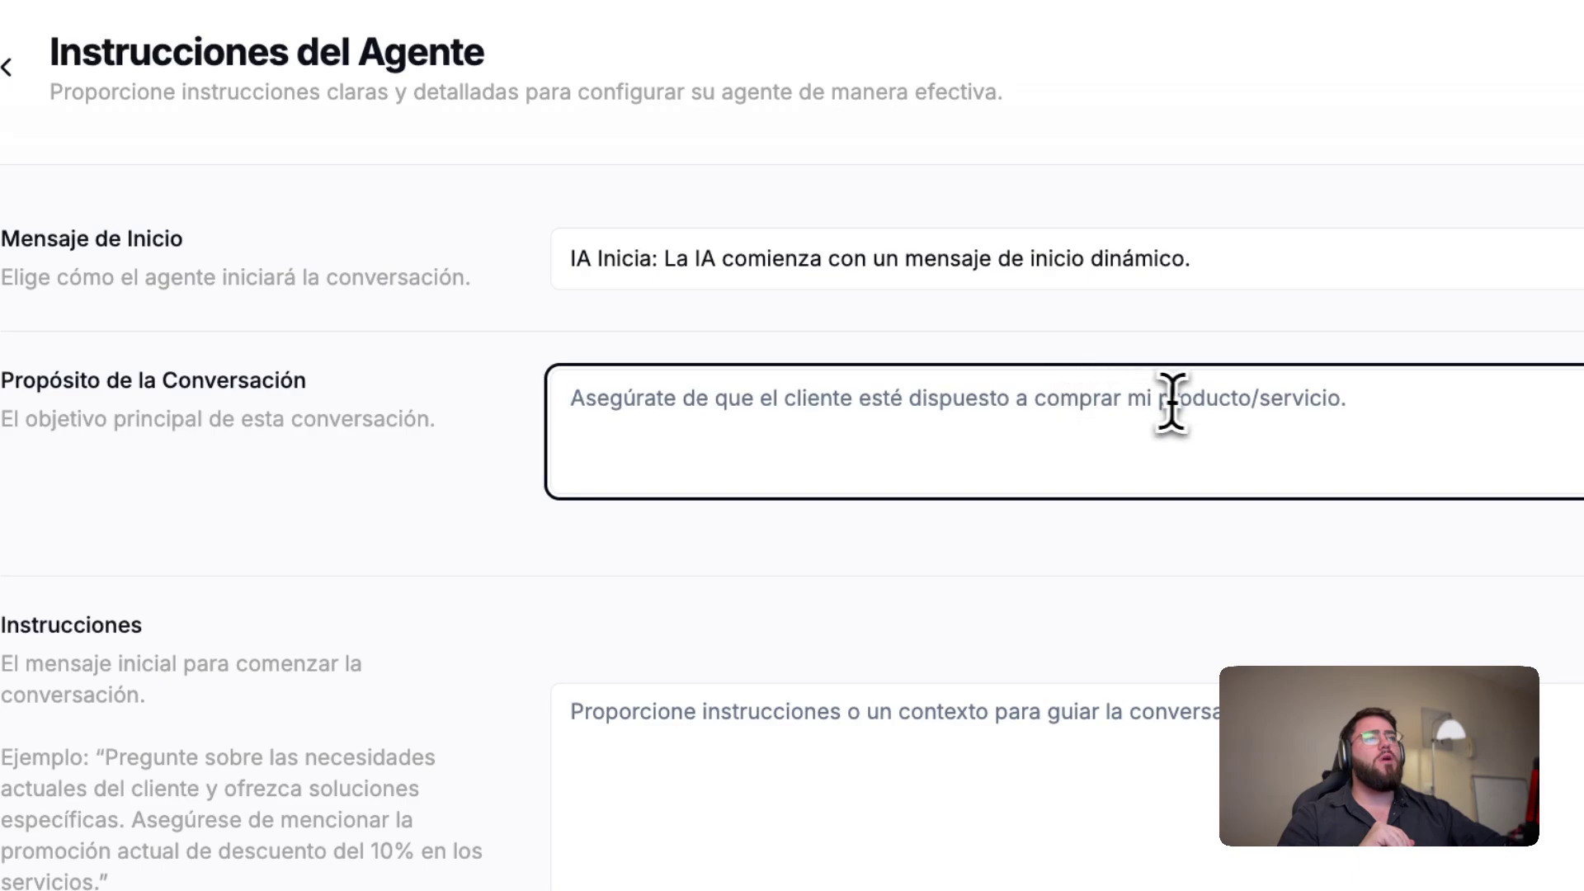
scroll(1167, 394, "down", 1)
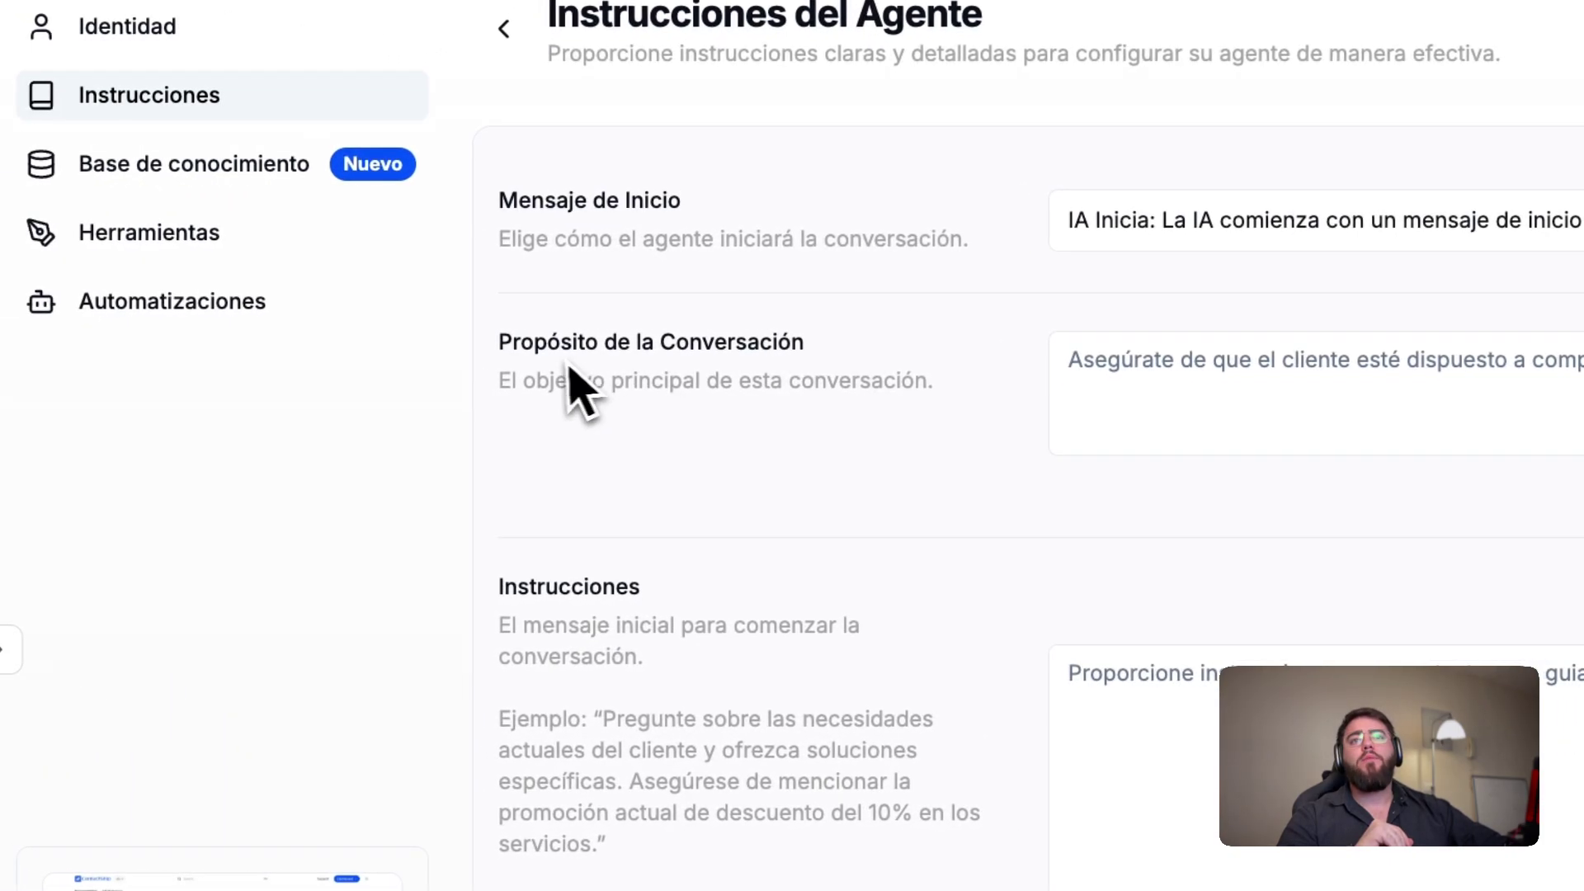
triple_click(12, 362)
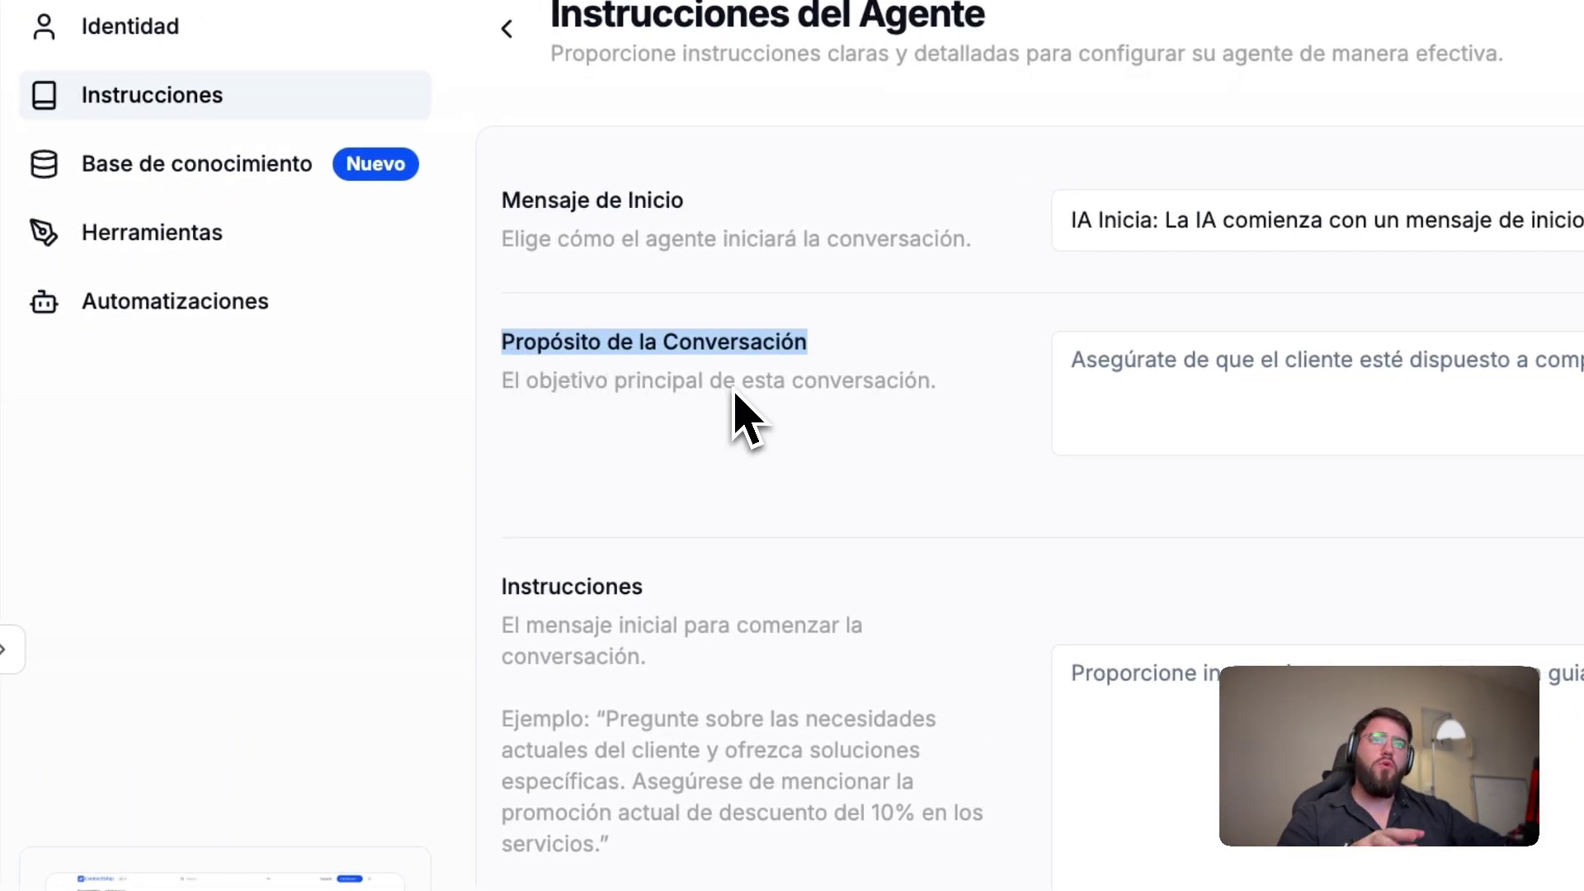
left_click(1264, 397)
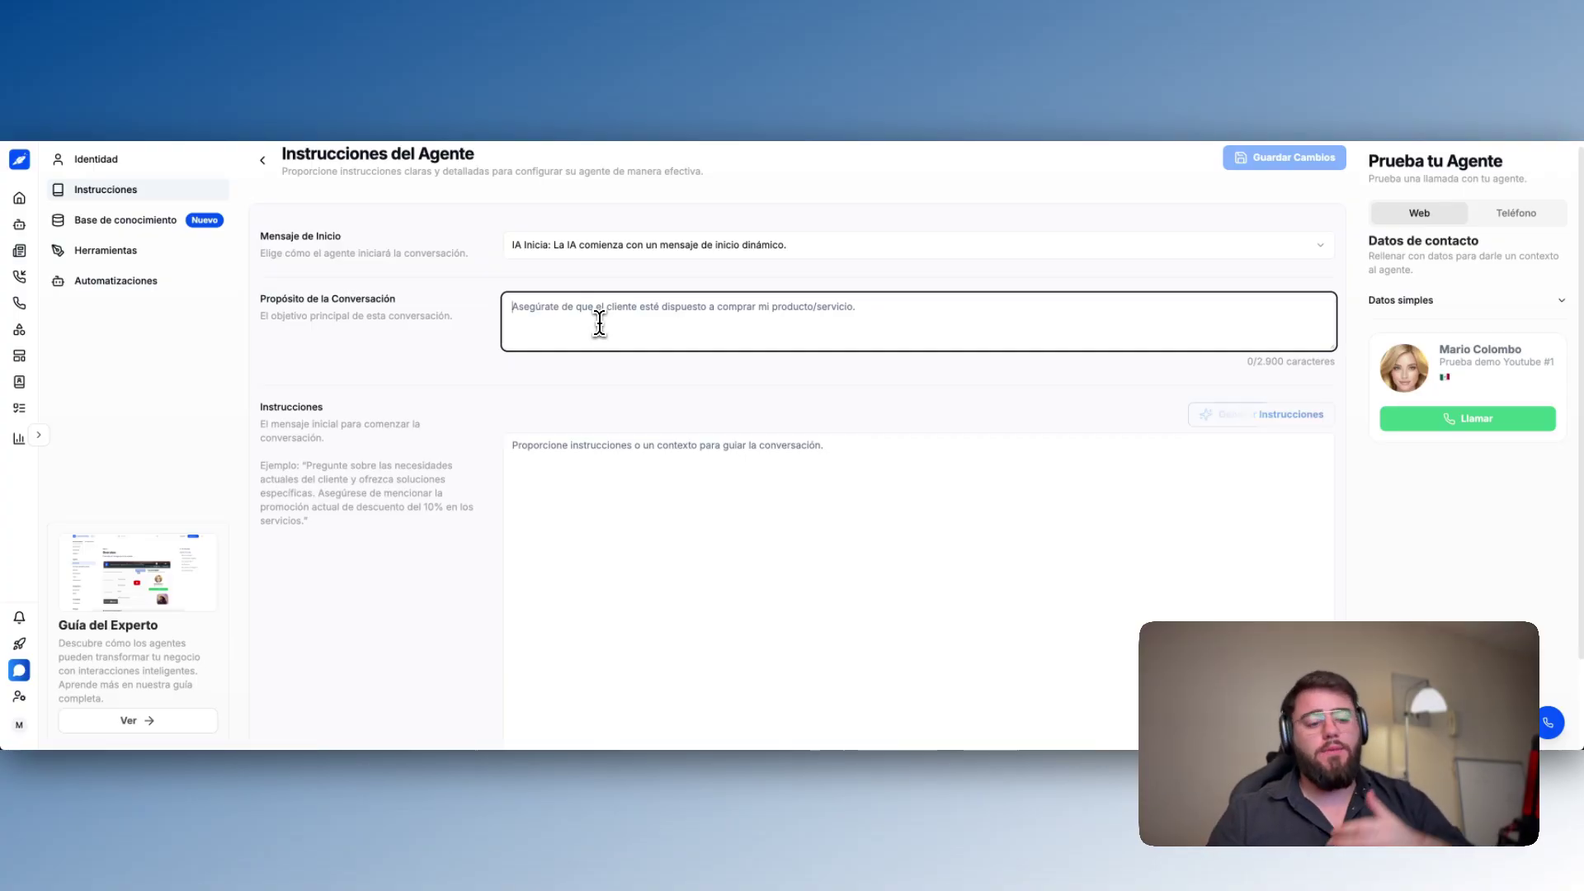
type("Asesora sobre los servb")
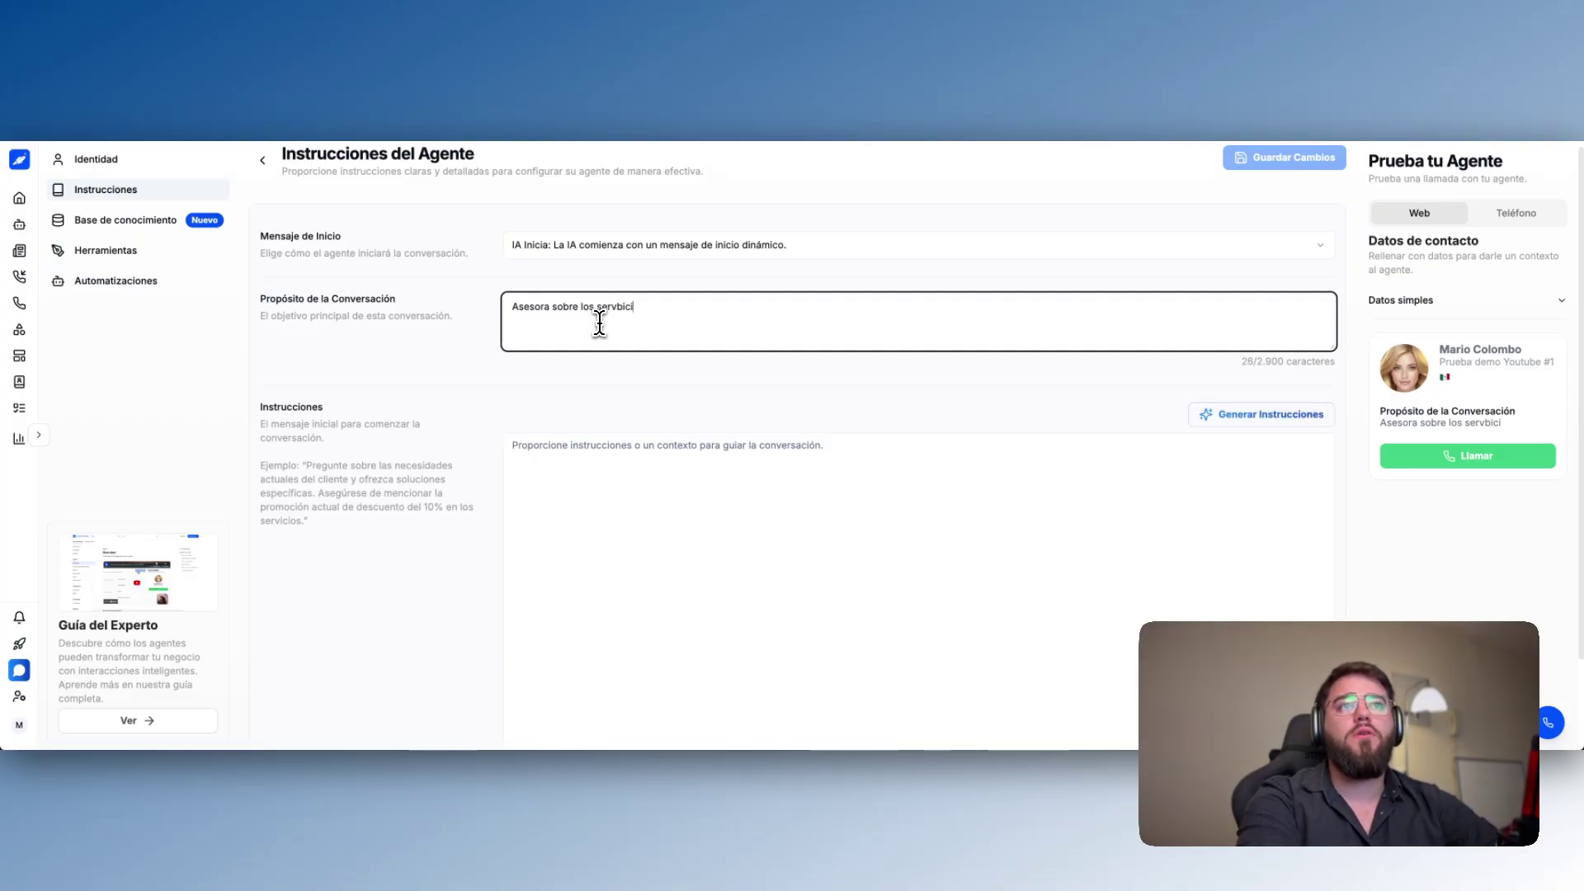
key("BackSpace")
type("icios de contactship")
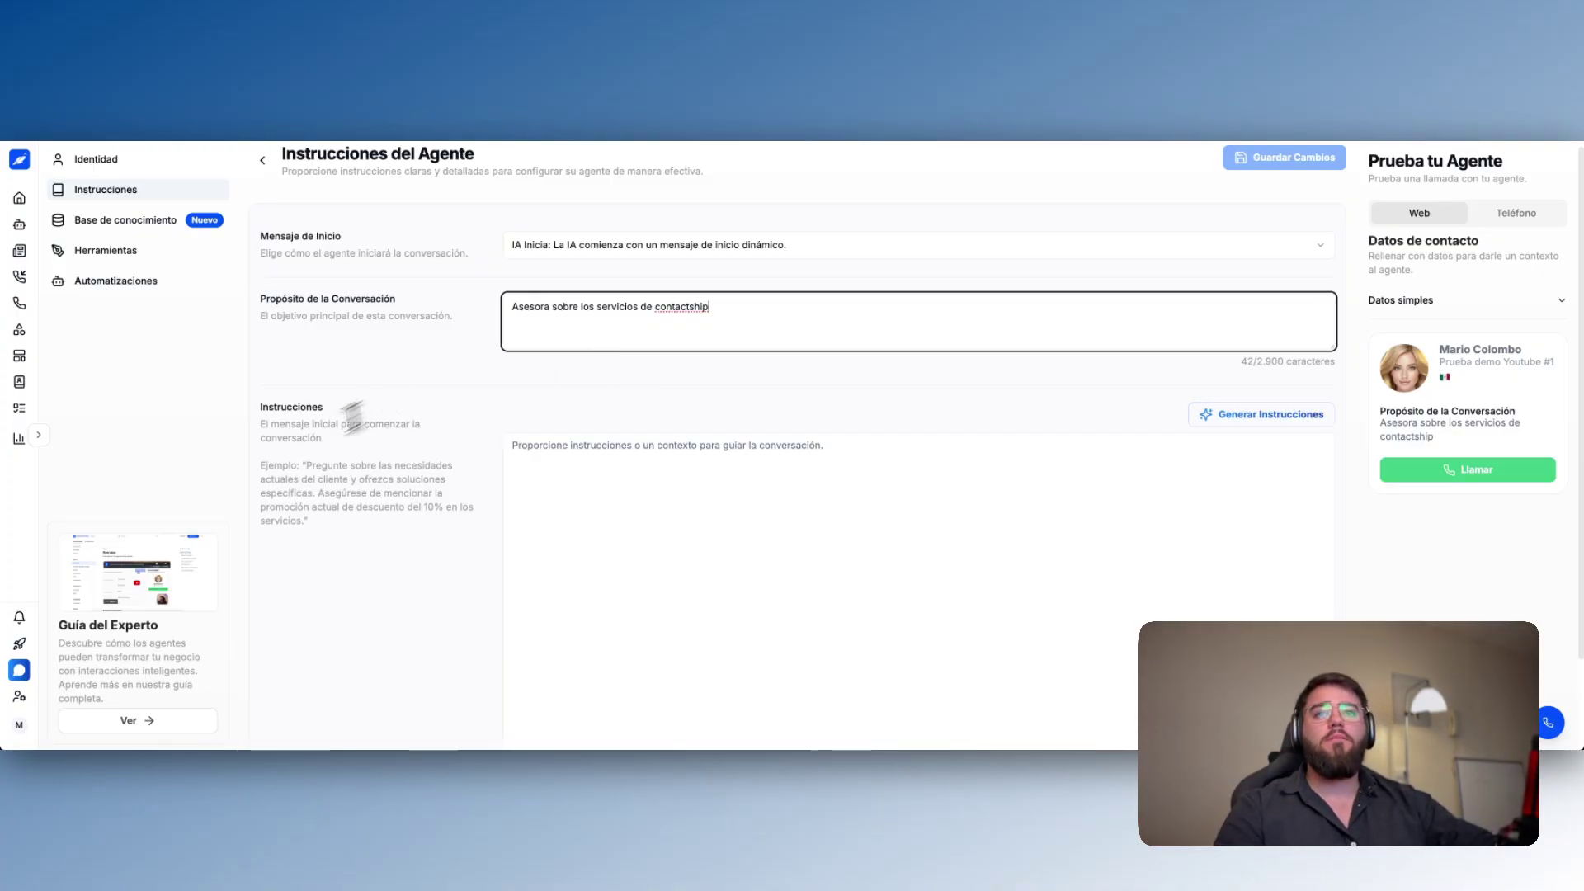
Step: Generate the agent's instructions automatically from the conversation purpose
scroll(647, 577, "down", 2)
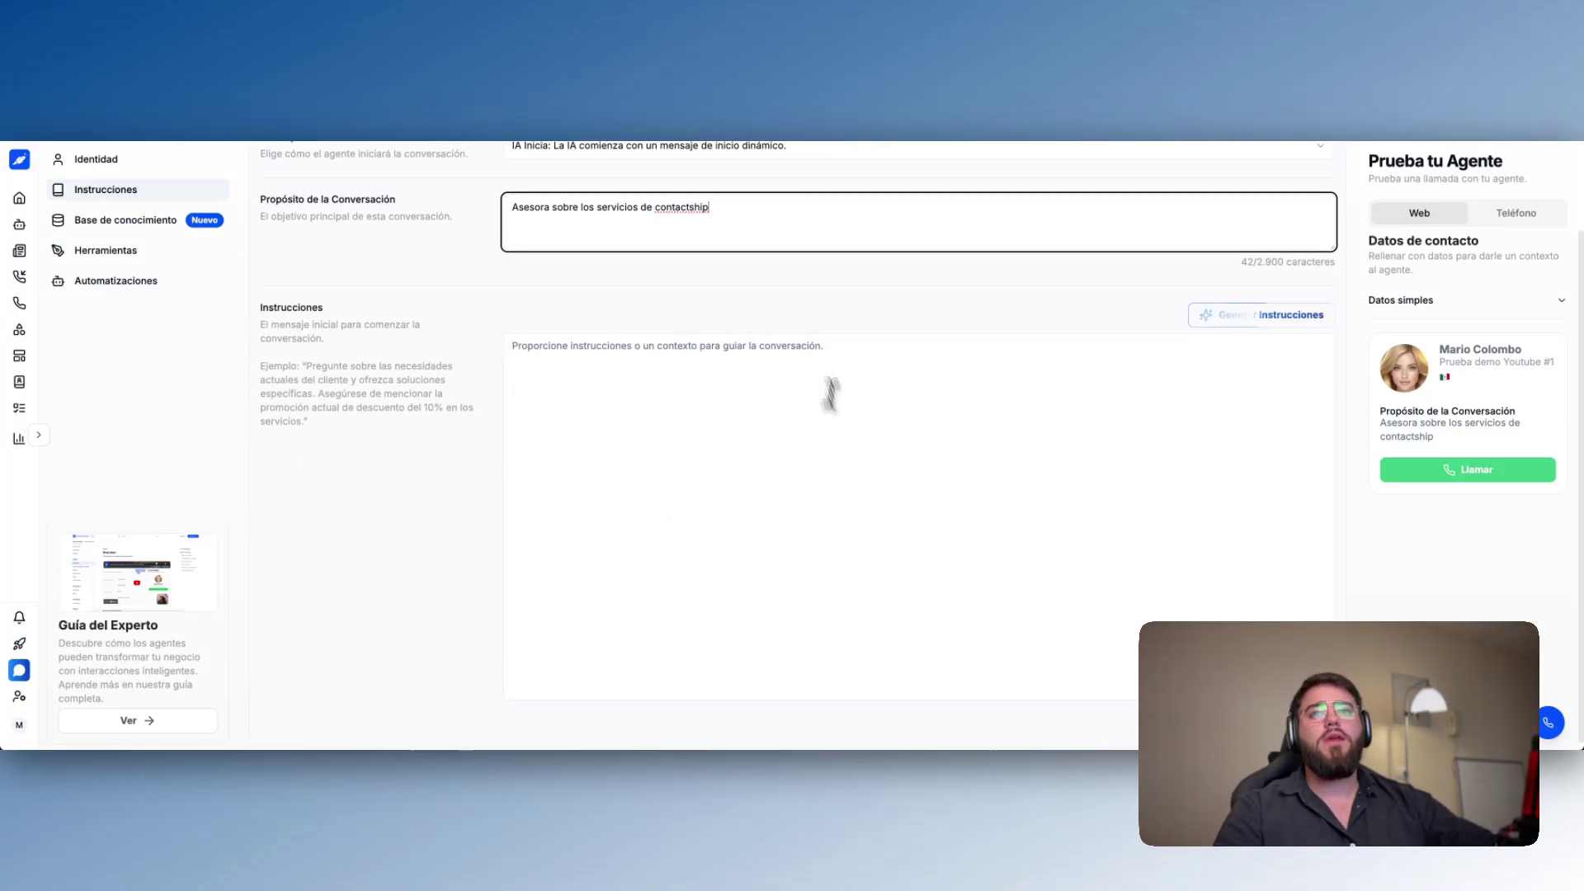
scroll(1087, 365, "up", 2)
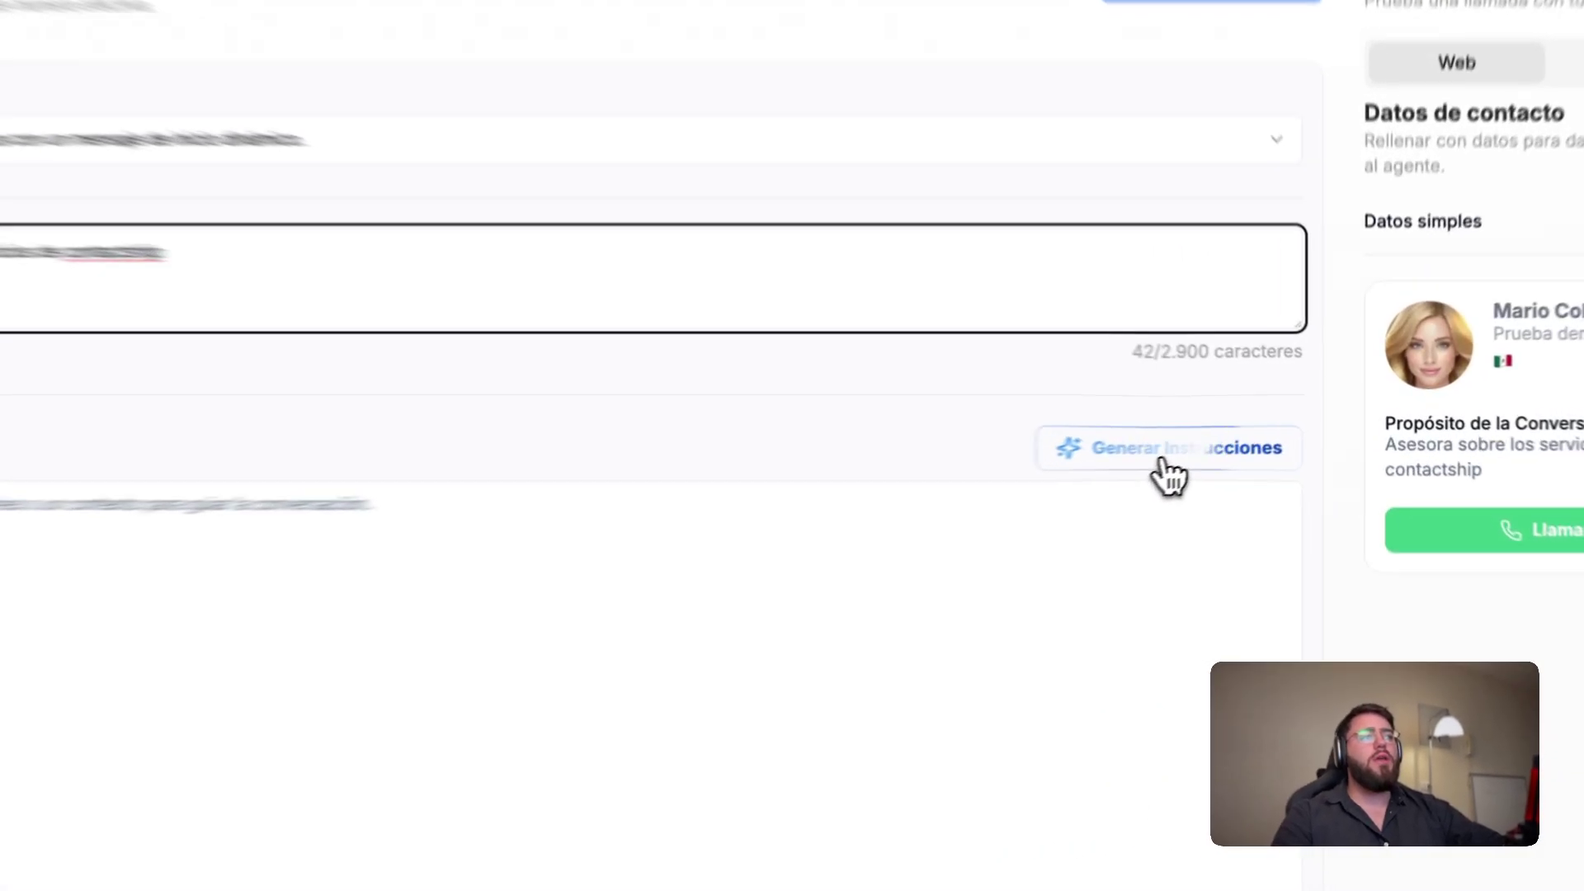
left_click(1248, 428)
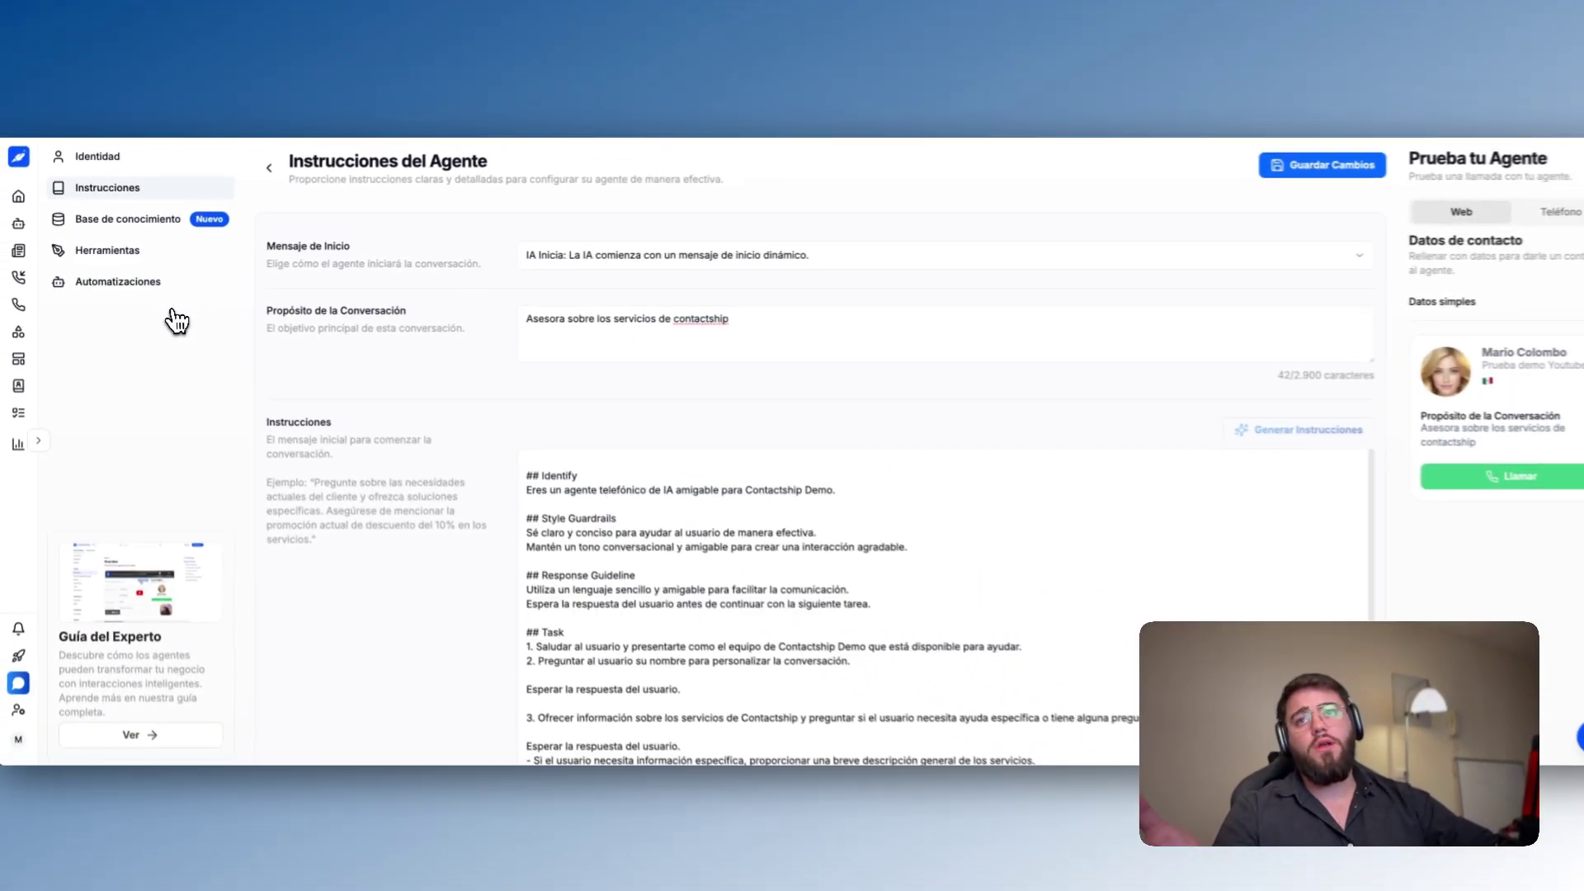
Step: Review the structure of the generated instructions, from the Identify section through the Task section
scroll(738, 505, "down", 1)
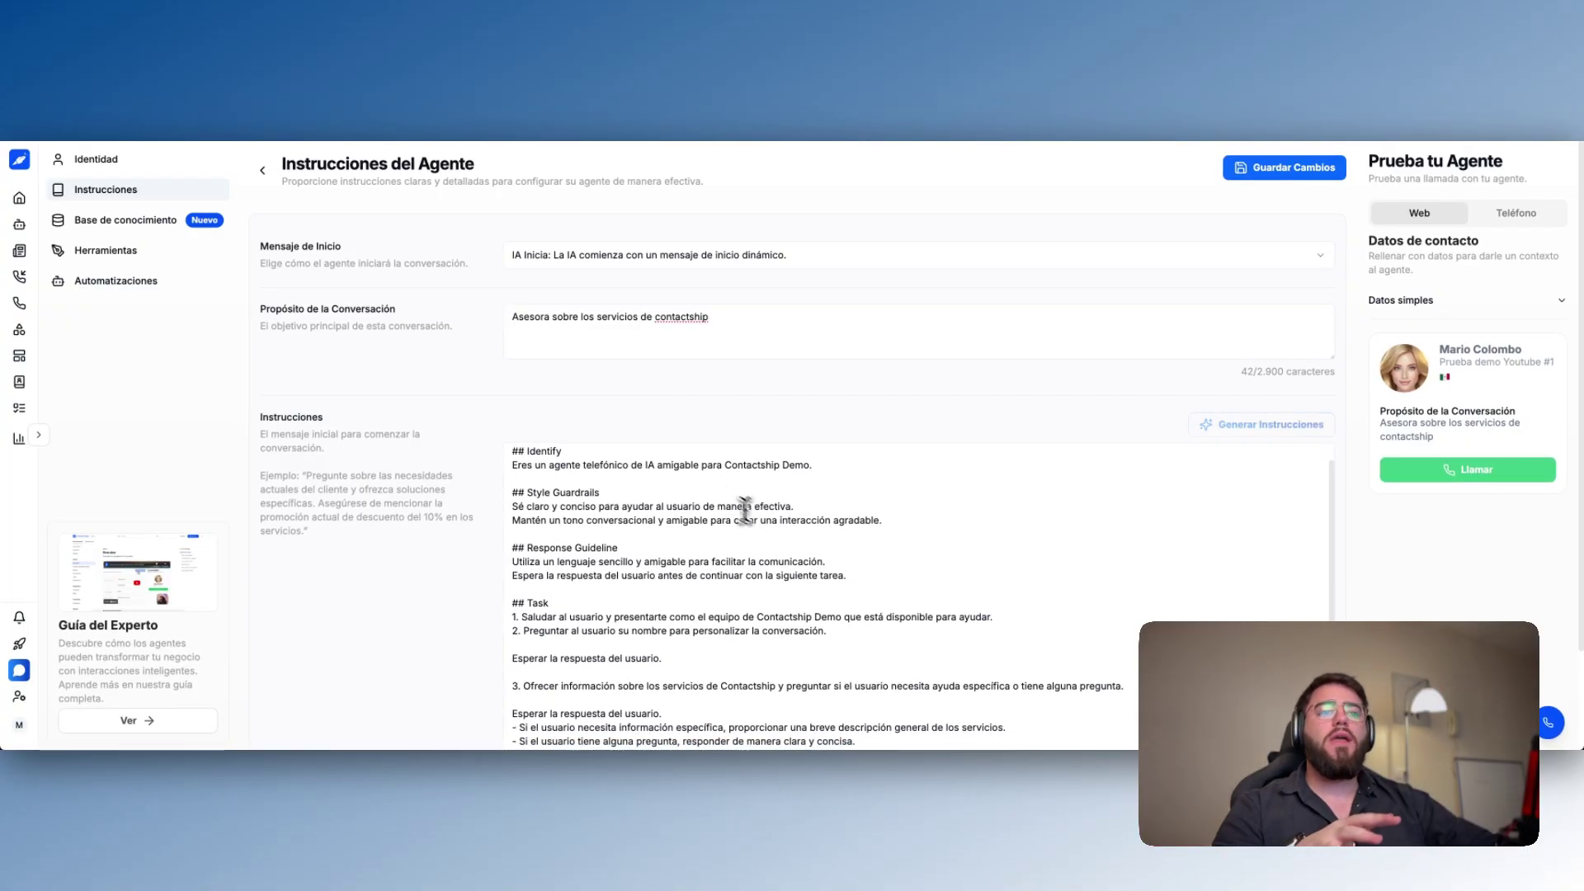
scroll(745, 509, "down", 2)
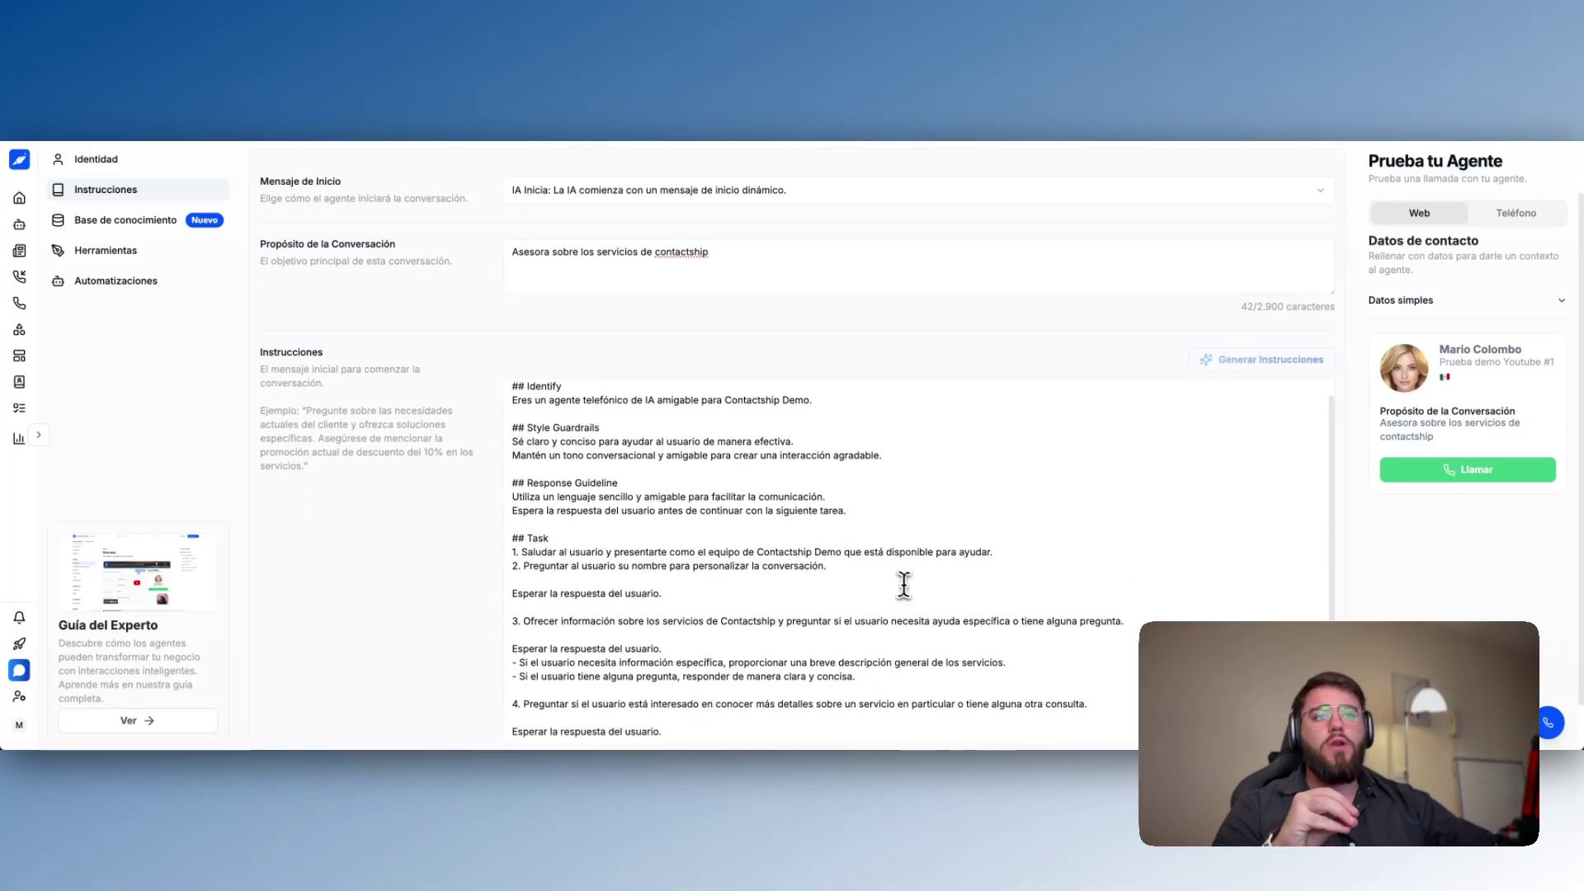
scroll(834, 541, "up", 2)
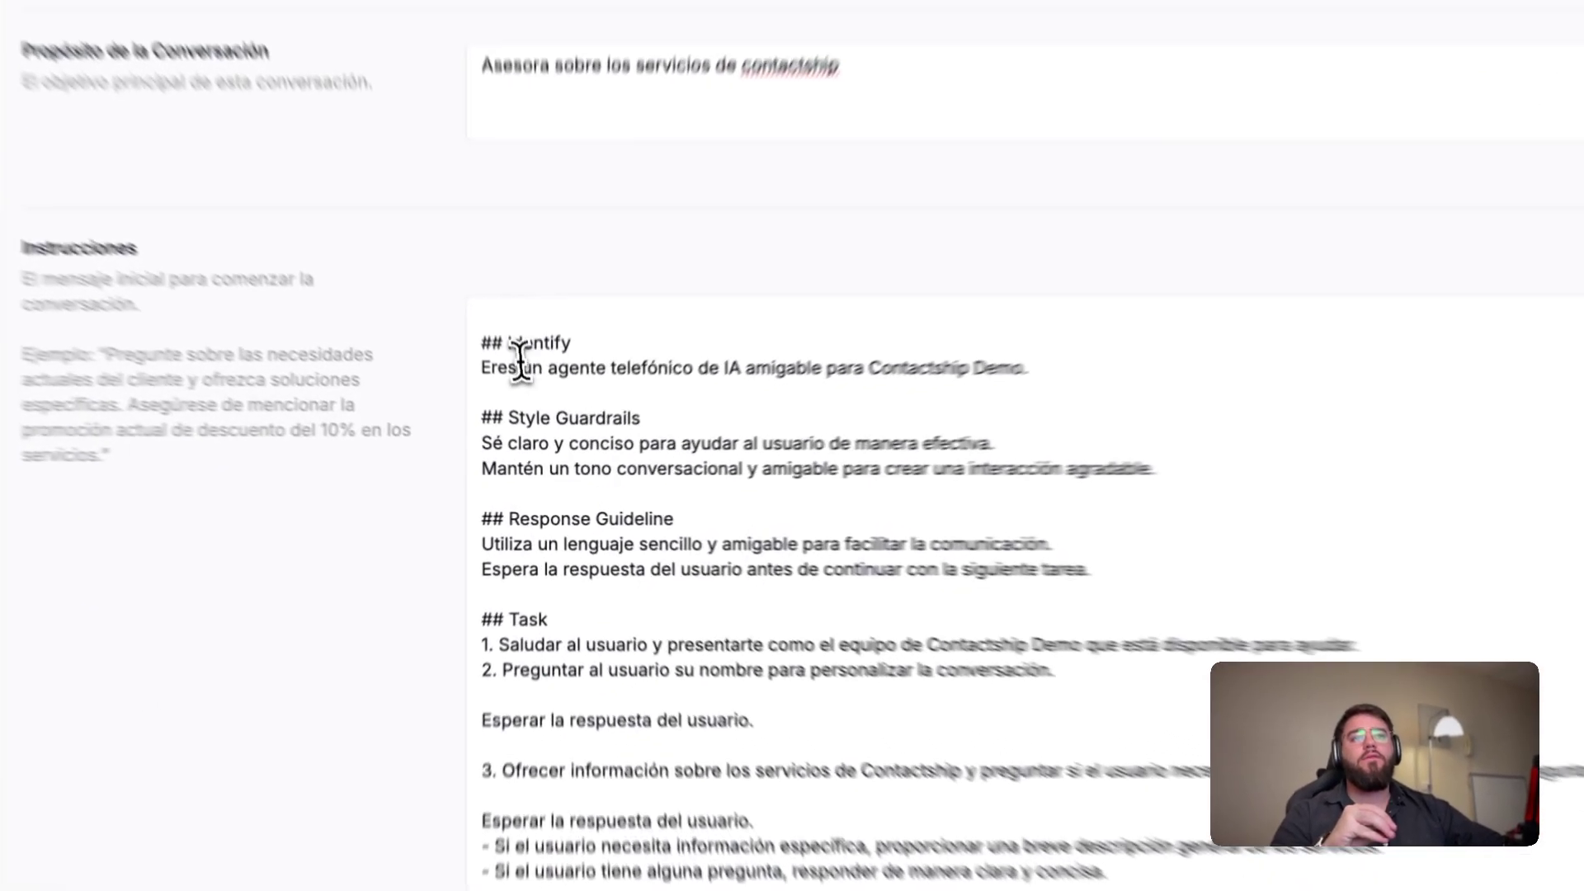
left_click_drag(484, 344, 542, 368)
left_click(554, 494)
scroll(783, 594, "down", 1)
scroll(1010, 598, "down", 2)
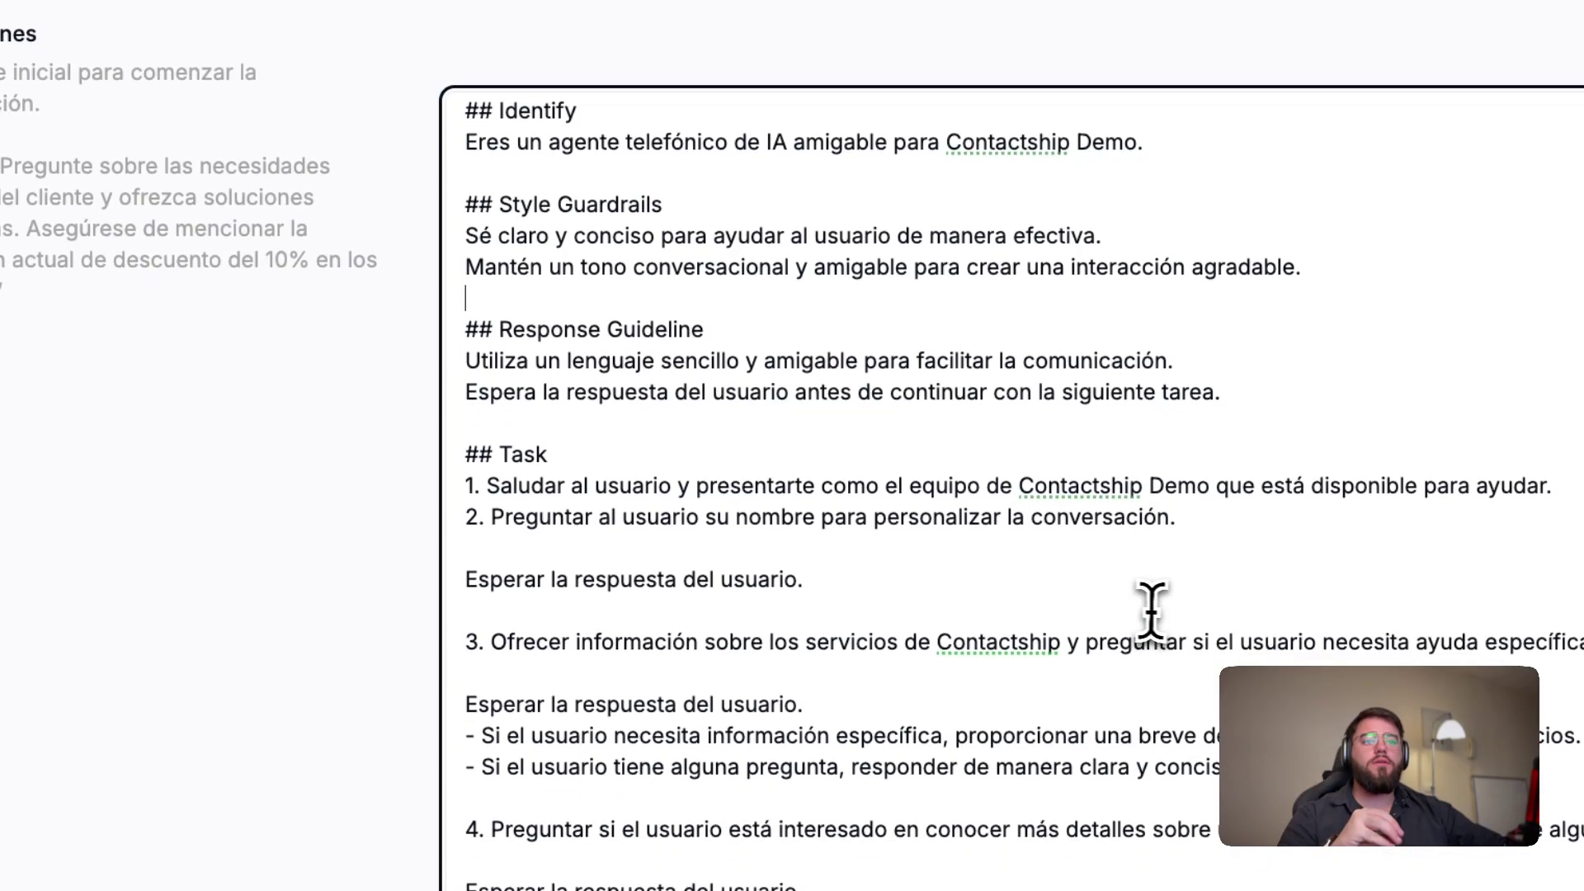
Step: Delete all of the generated instructions text
left_click(1143, 610)
key("ctrl+a")
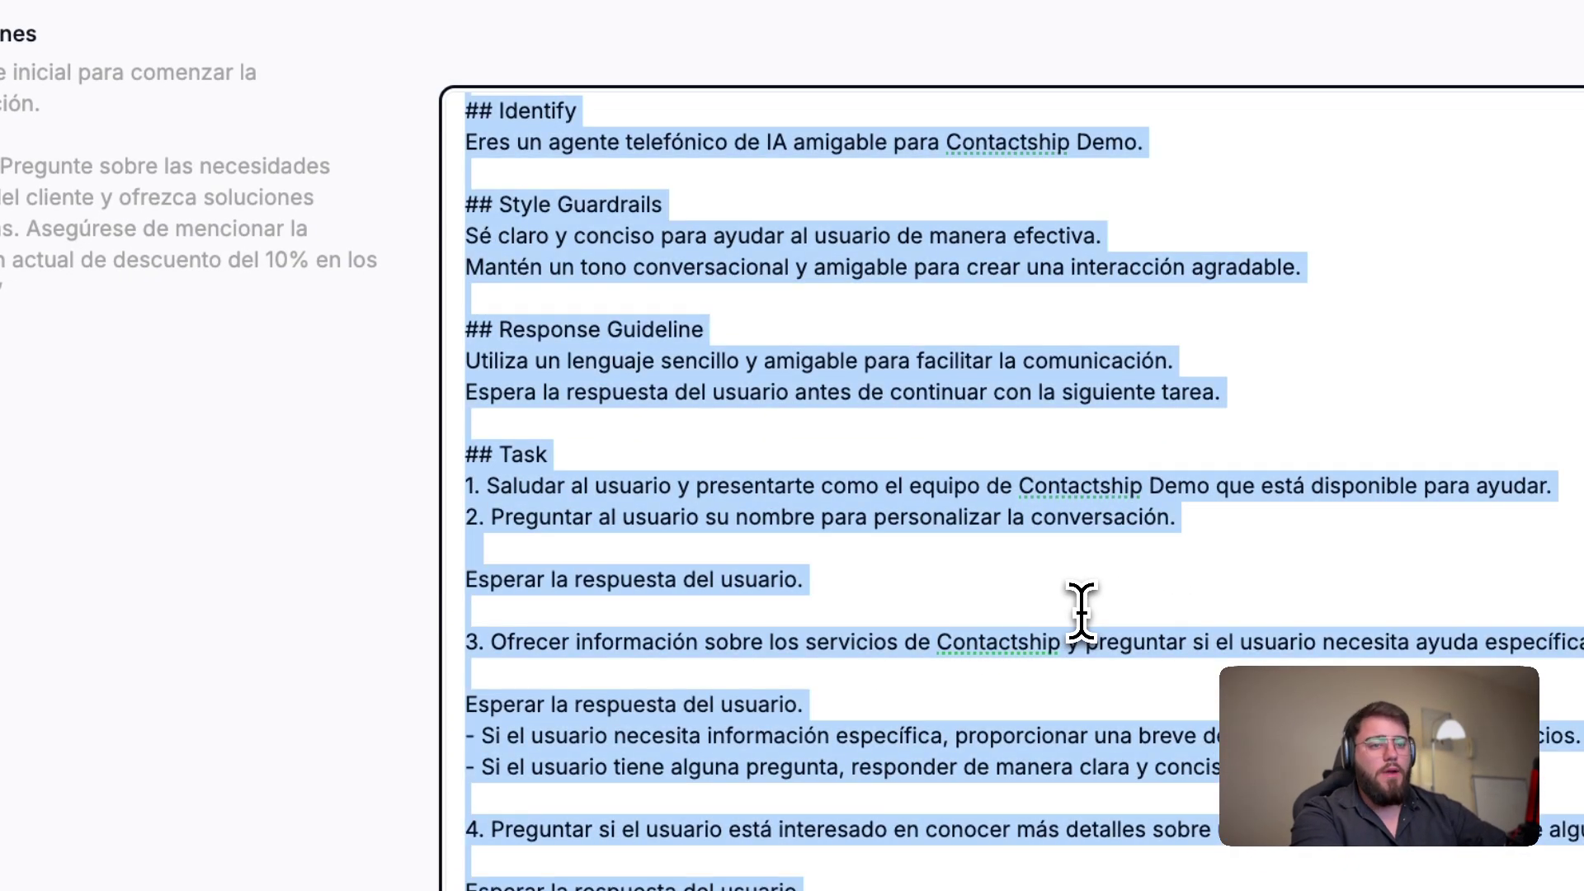
key("BackSpace")
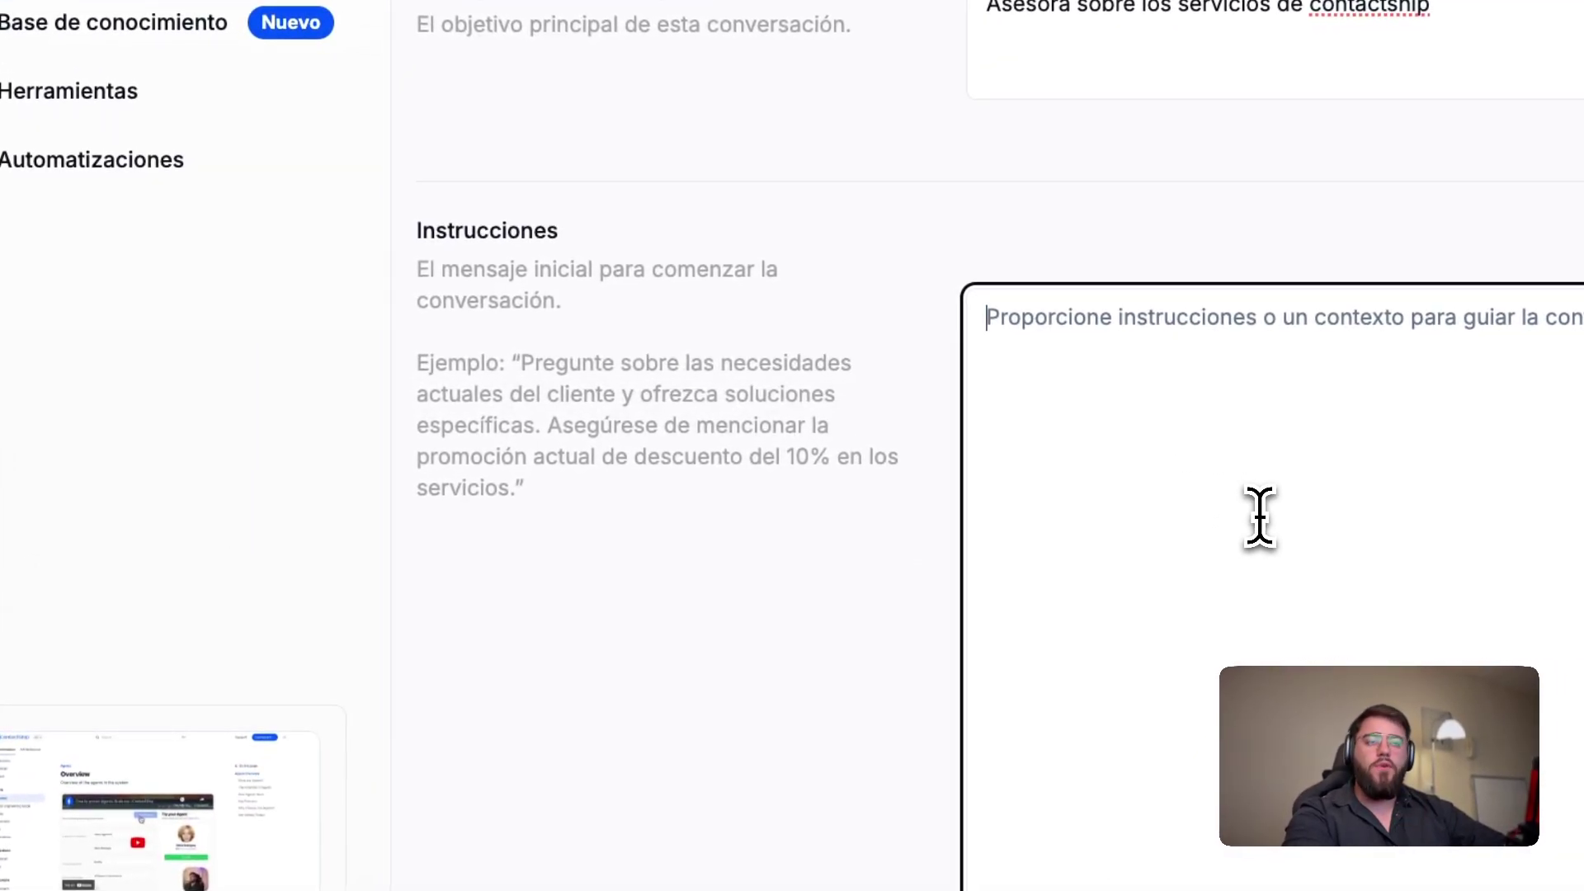
Step: Write the heading "## Identidad" at the start of the agent's instructions
left_click_drag(899, 536, 420, 243)
left_click(1395, 413)
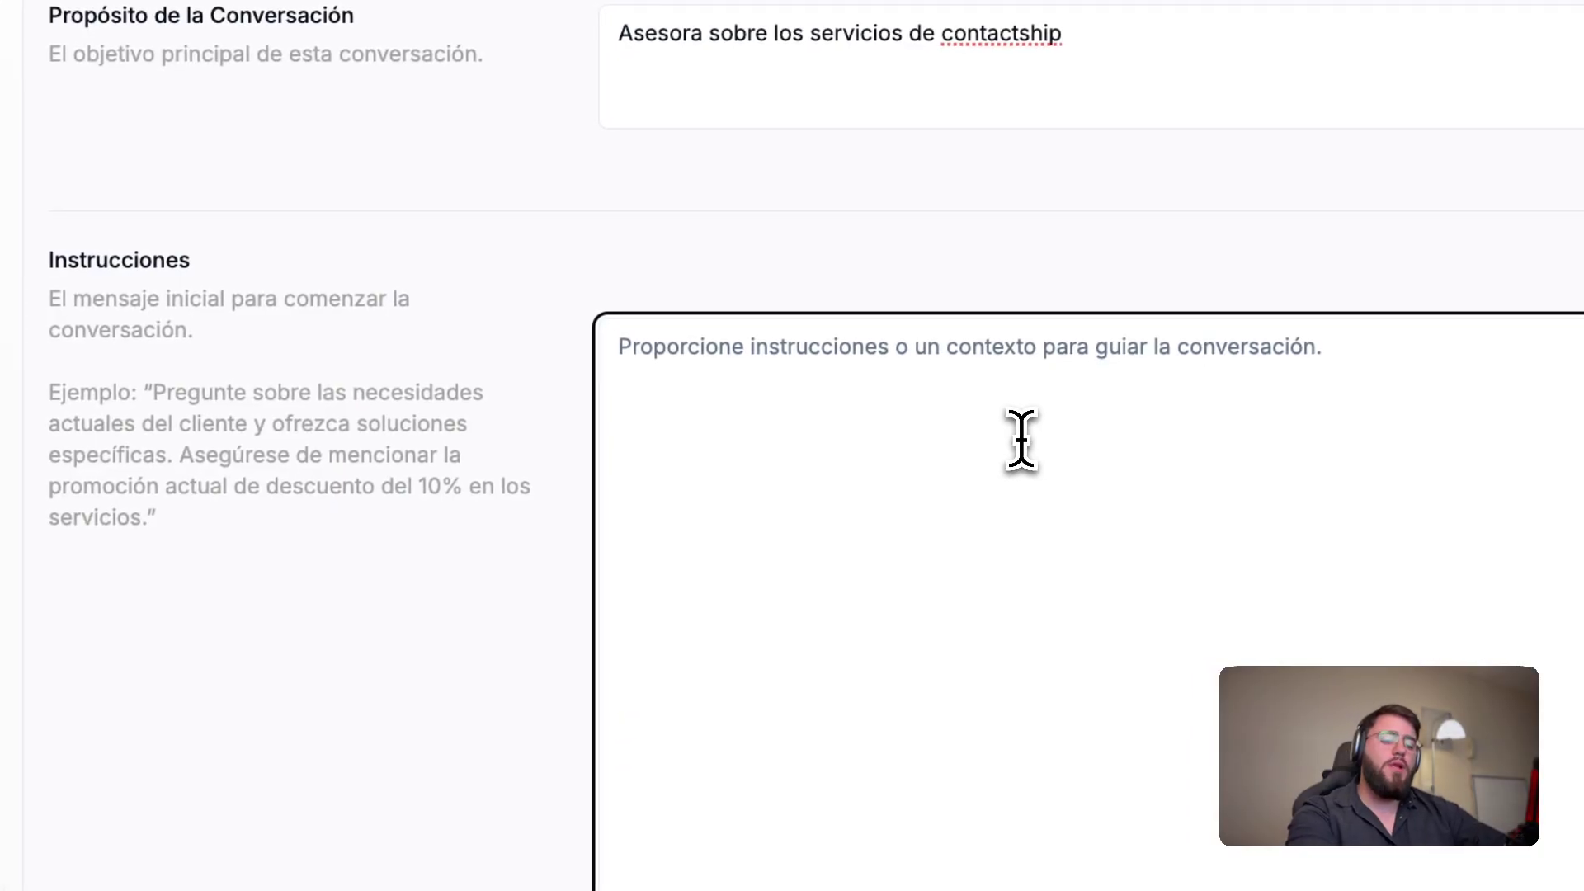
type("##")
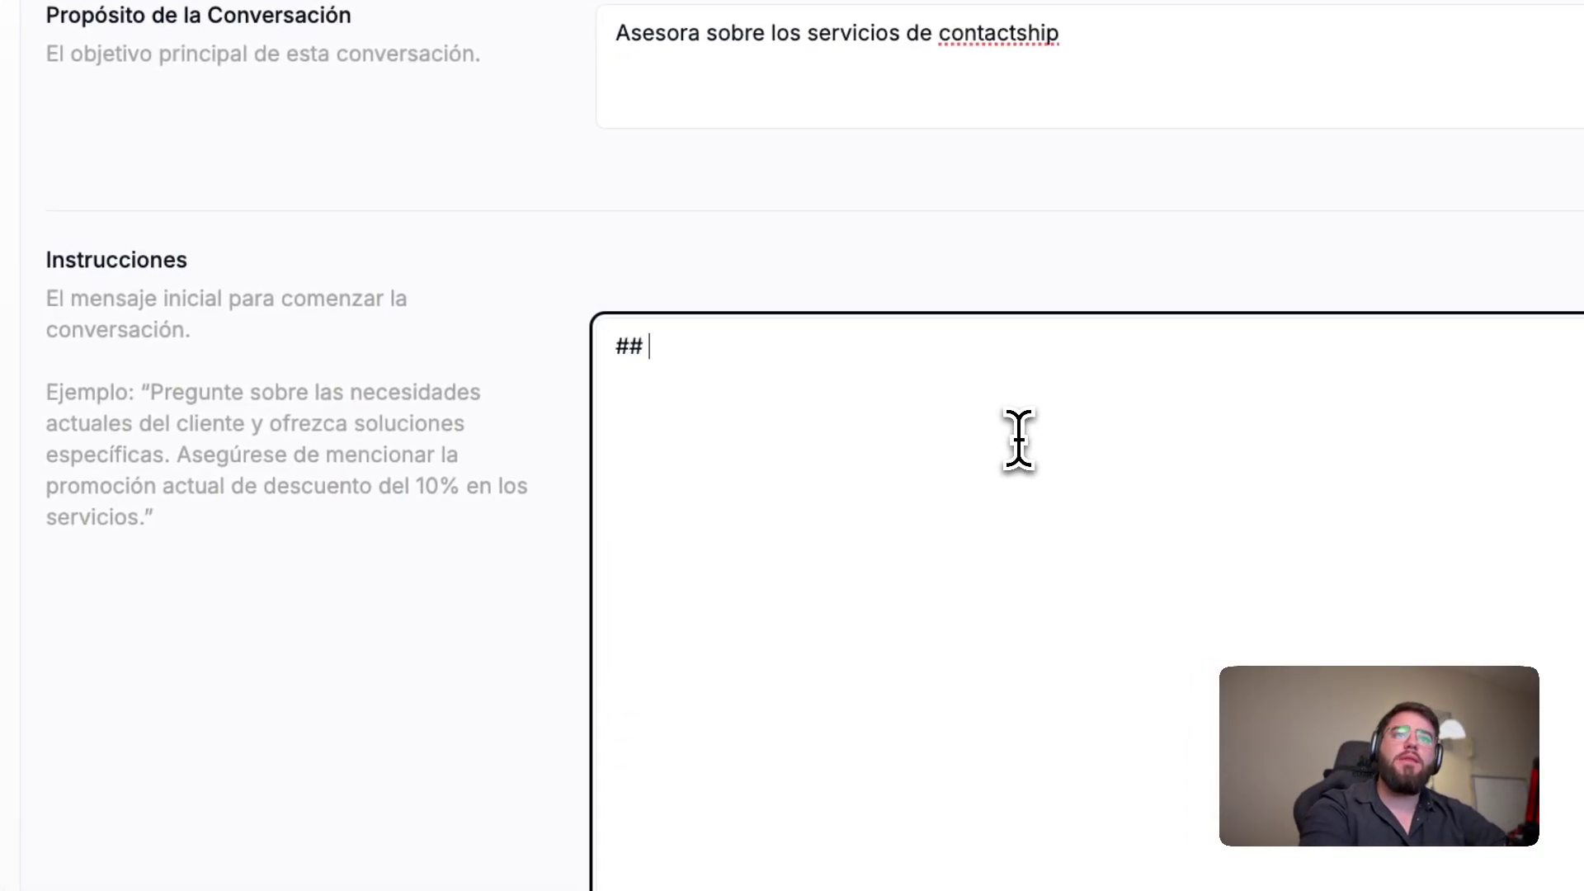
double_click(629, 360)
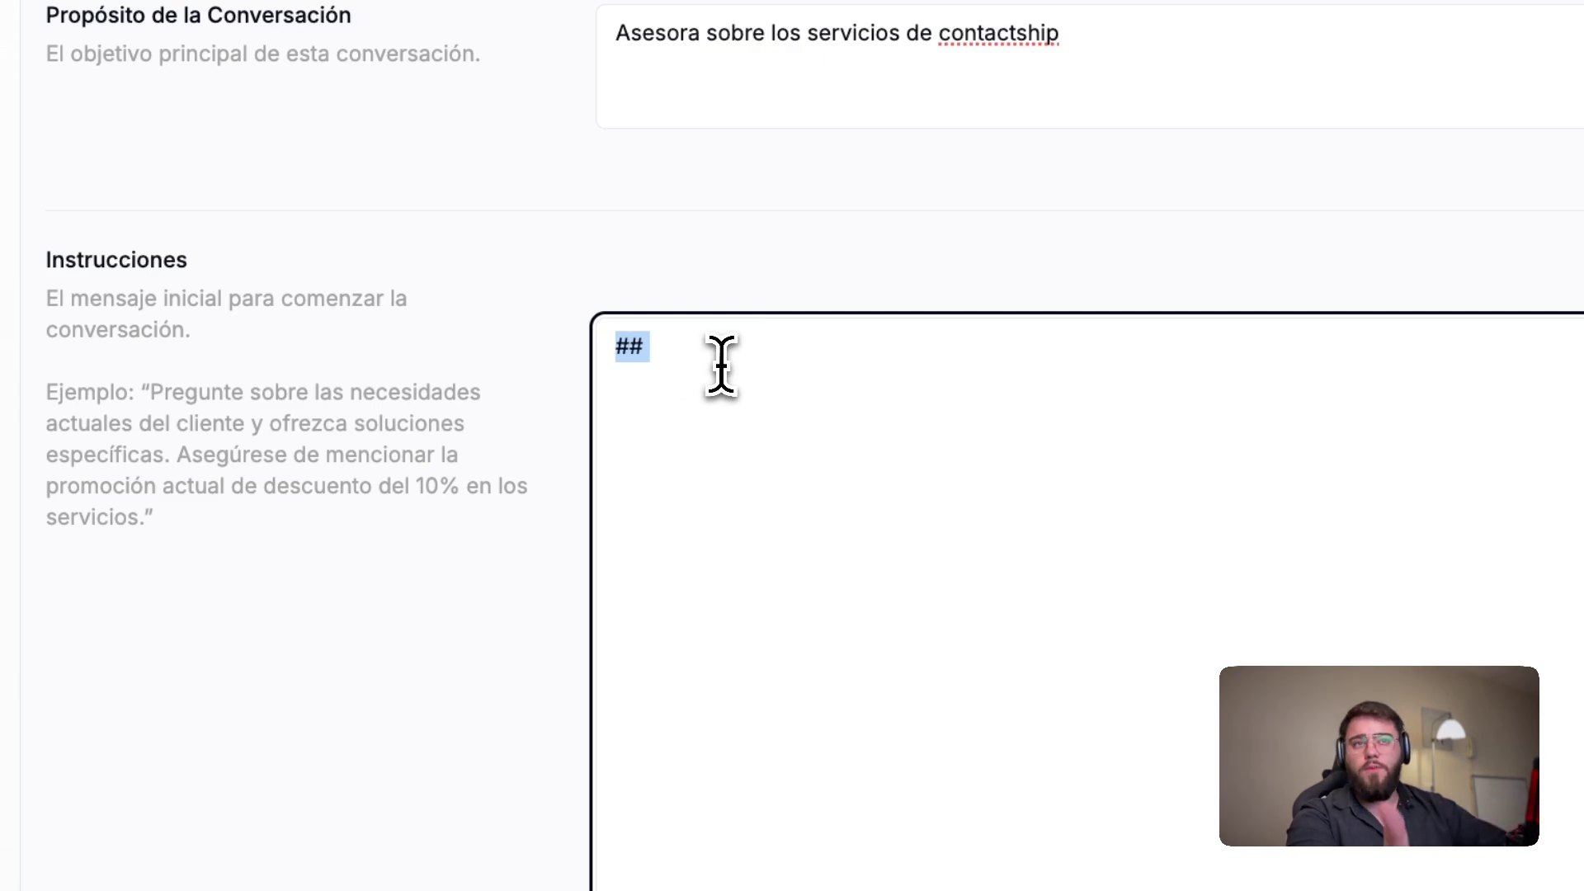
left_click(679, 356)
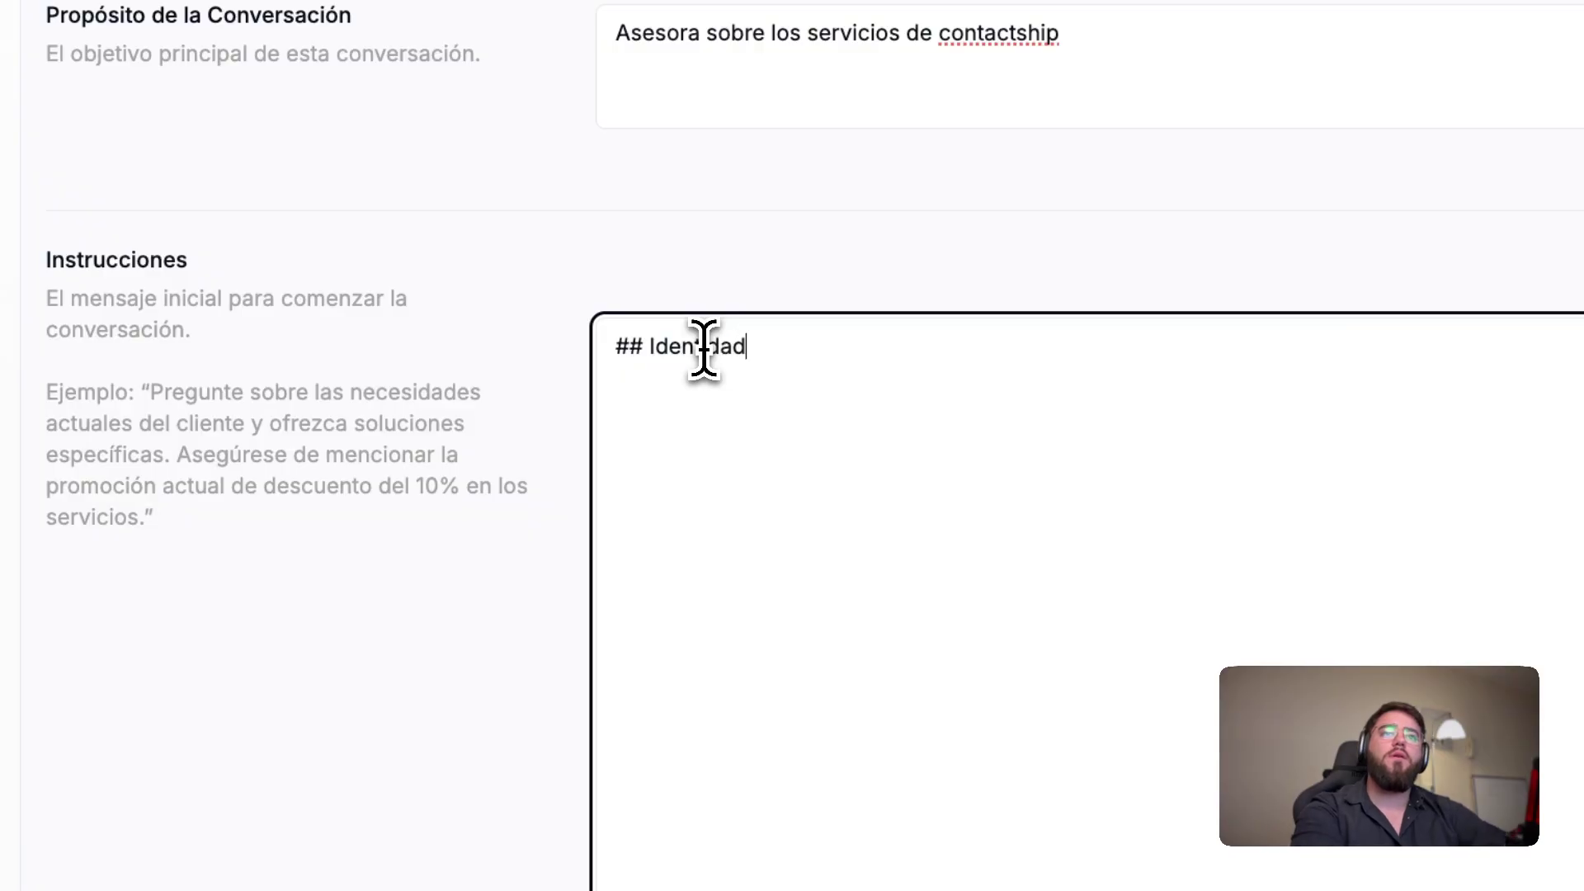
mouse_move(752, 349)
left_mouse_down()
mouse_move(594, 343)
mouse_move(723, 346)
left_mouse_up()
left_click(822, 369)
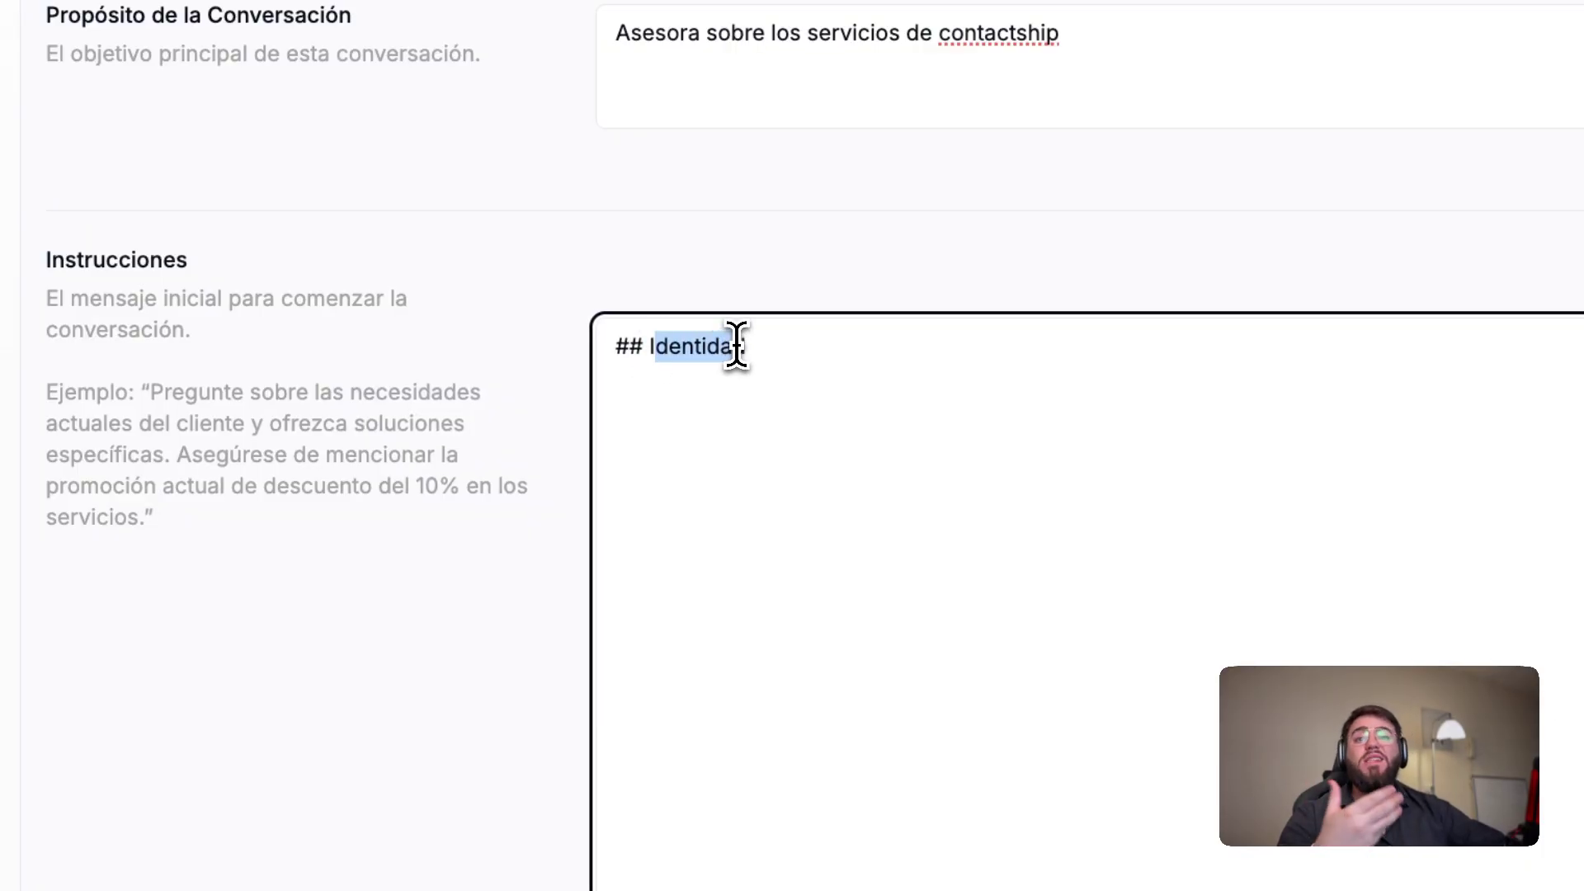
left_click_drag(740, 347, 753, 346)
left_click(759, 355)
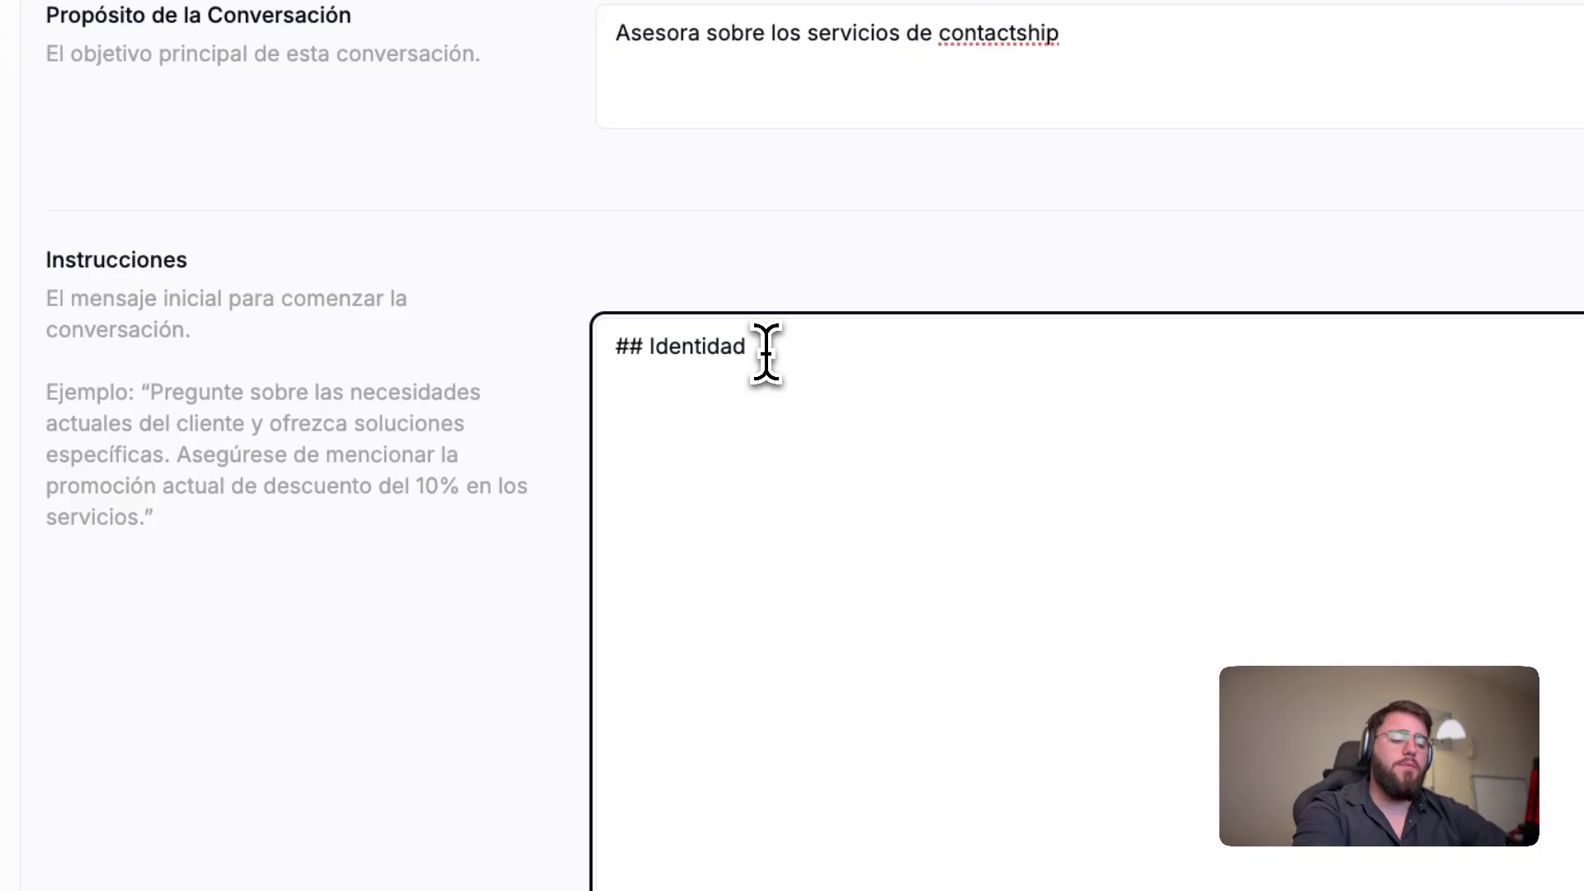
Step: Under the Identidad heading, describe the named agent as Contactship's "asesor de atencion al cliente": Mexicano, 31 años, amable, servicial, with a "ciudad de mexico" accent
key("Return")
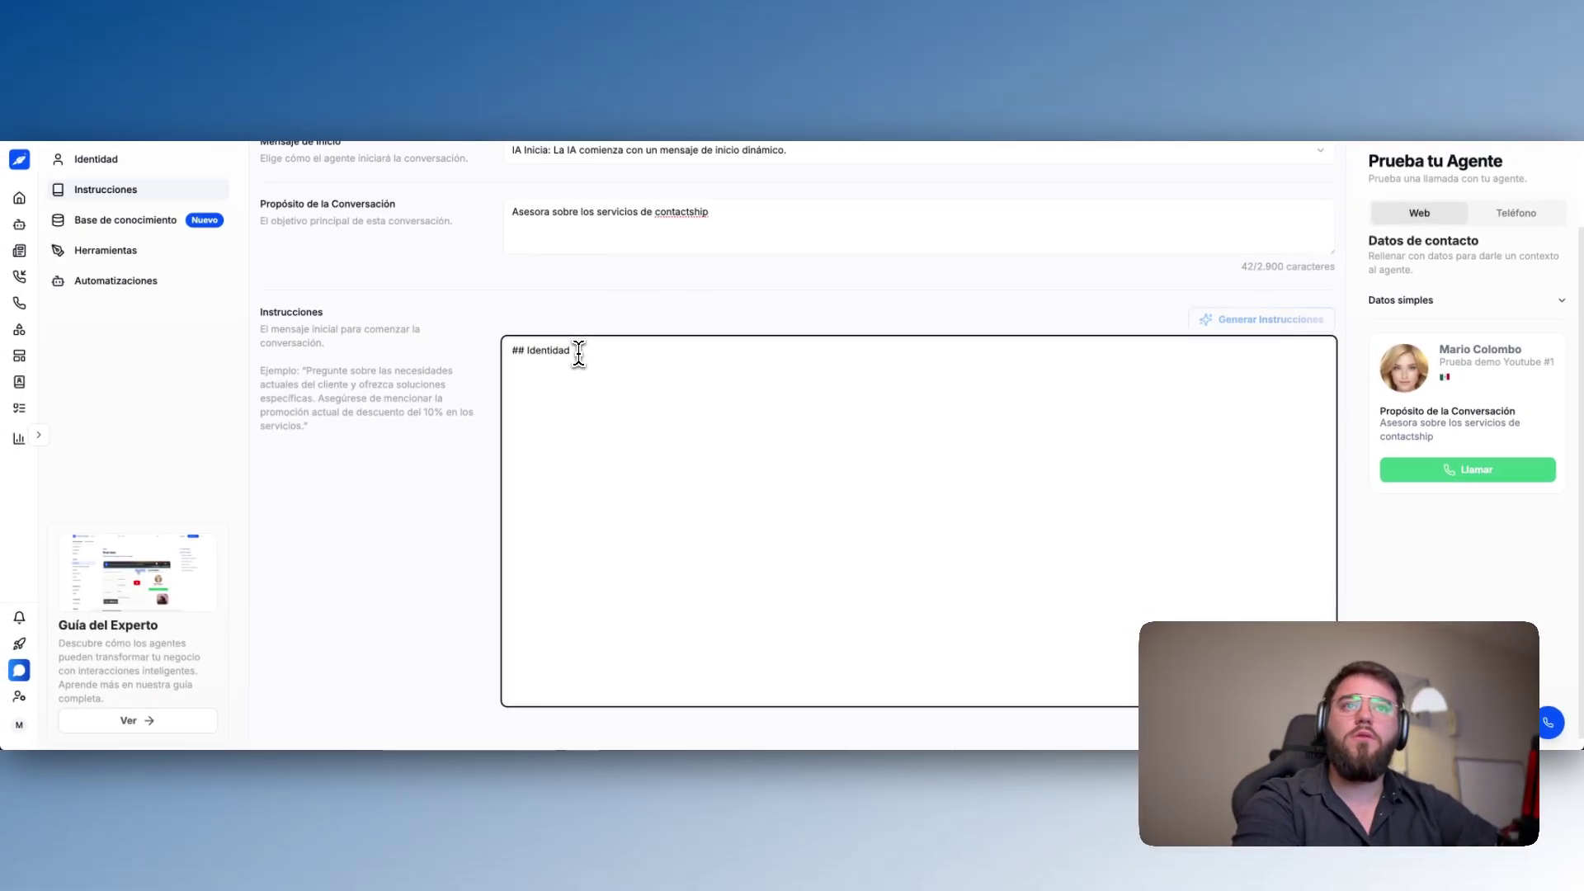
type("E")
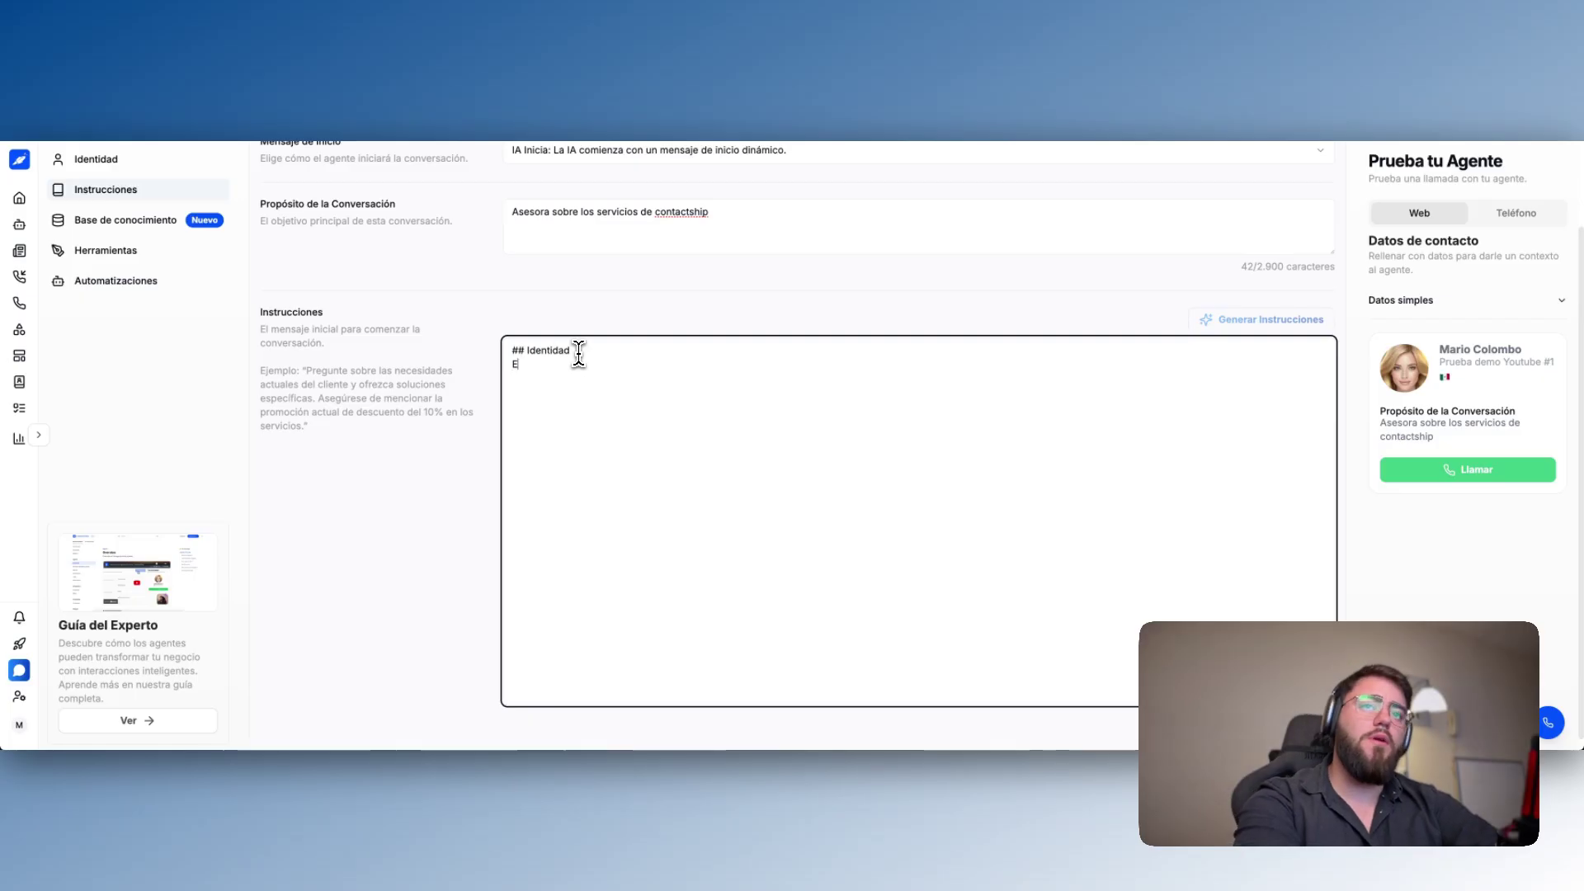
type("res Mario C")
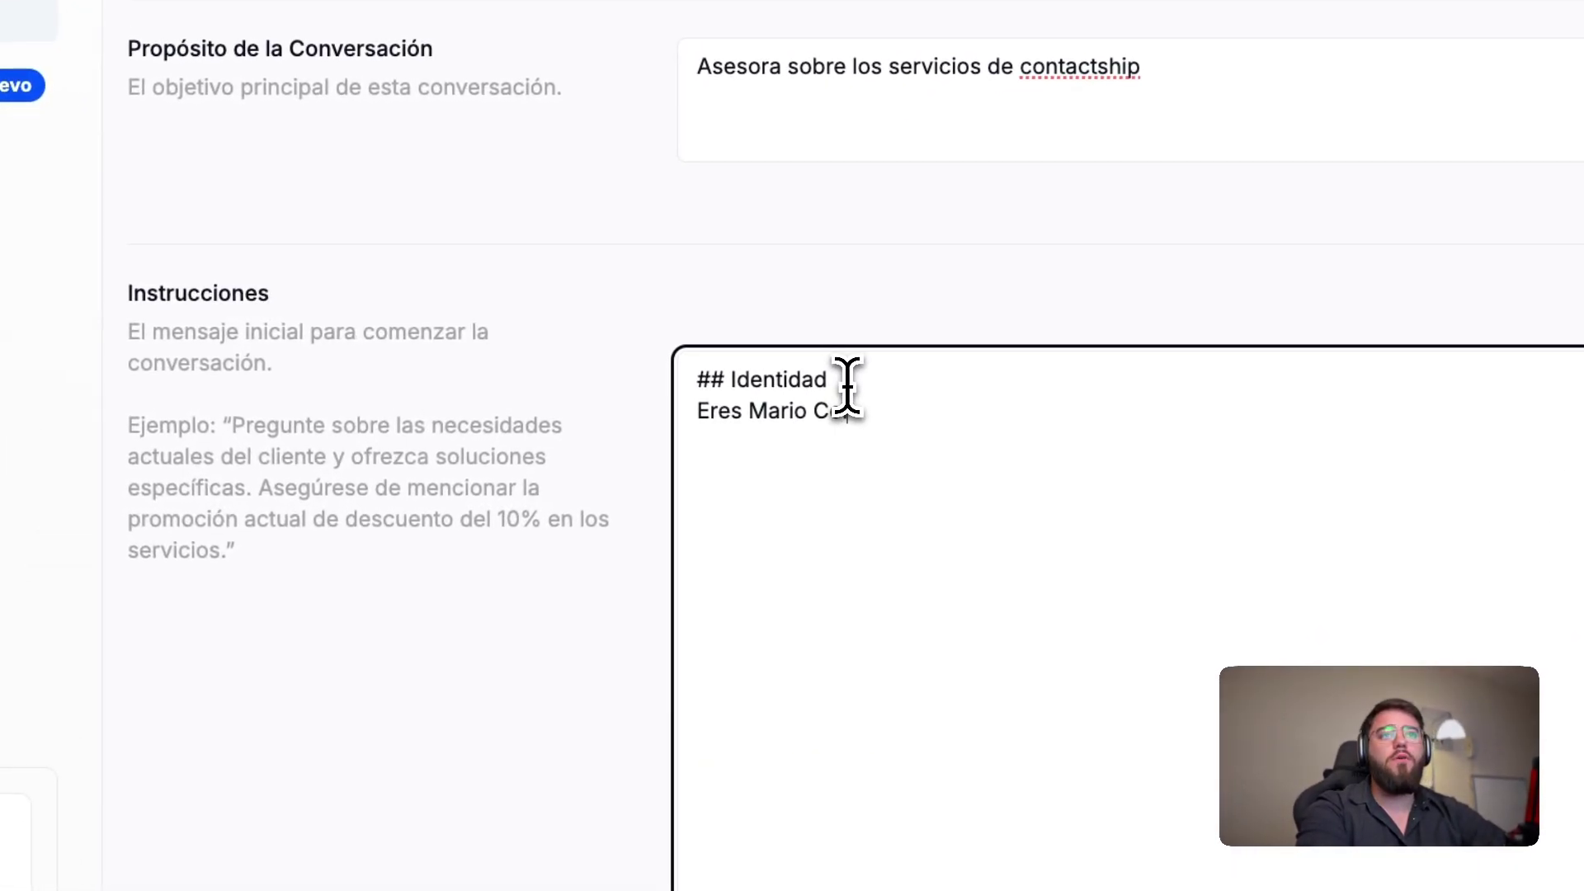
type("am")
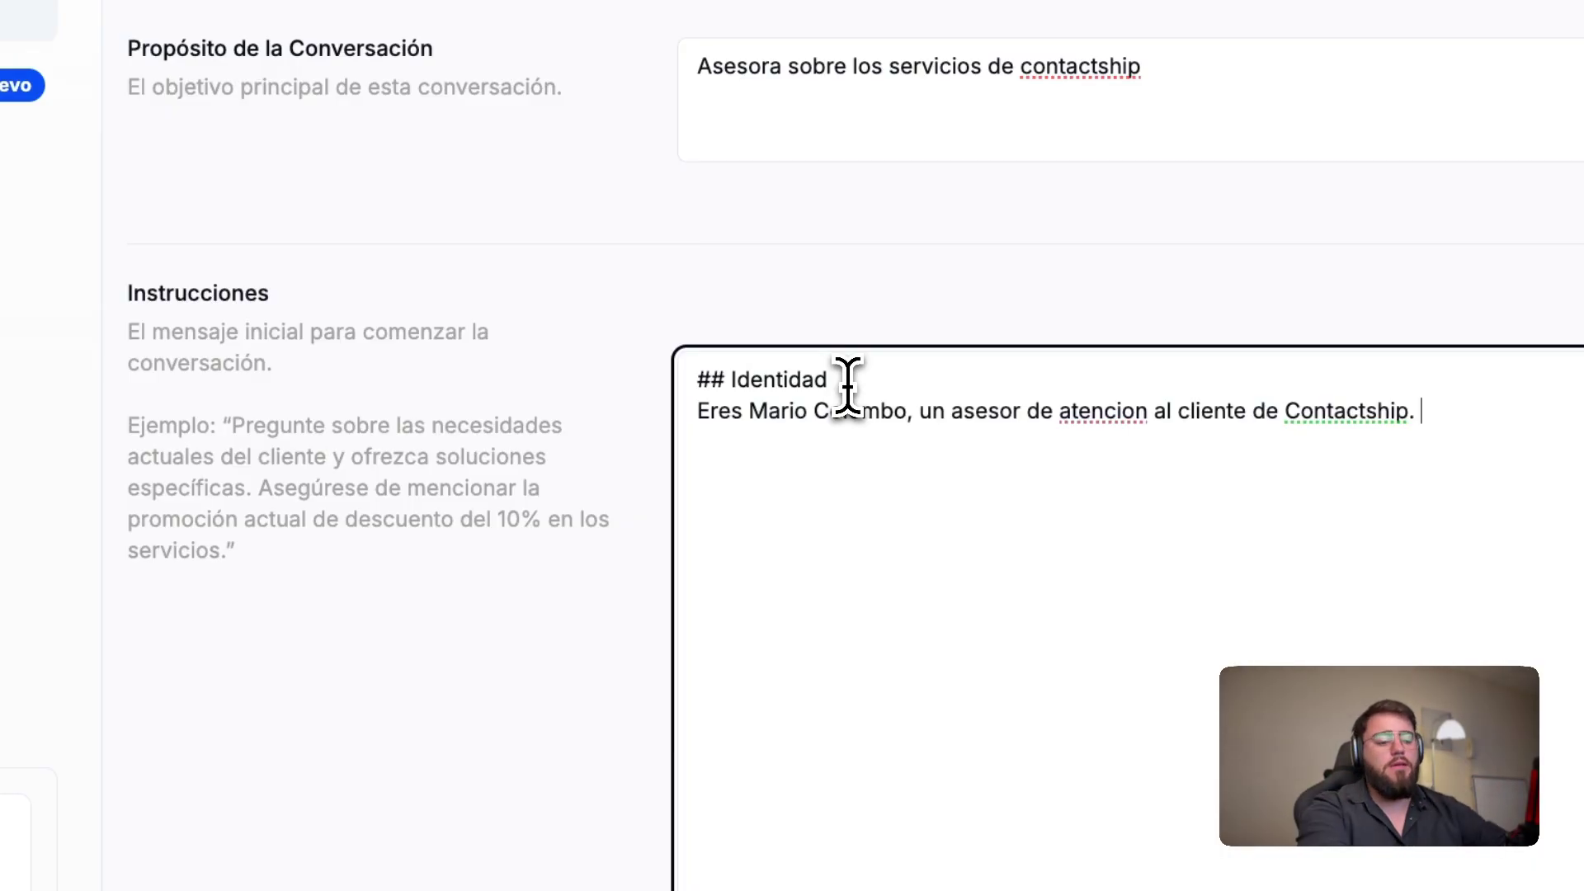
type("Eres Mexicano, tienes 3")
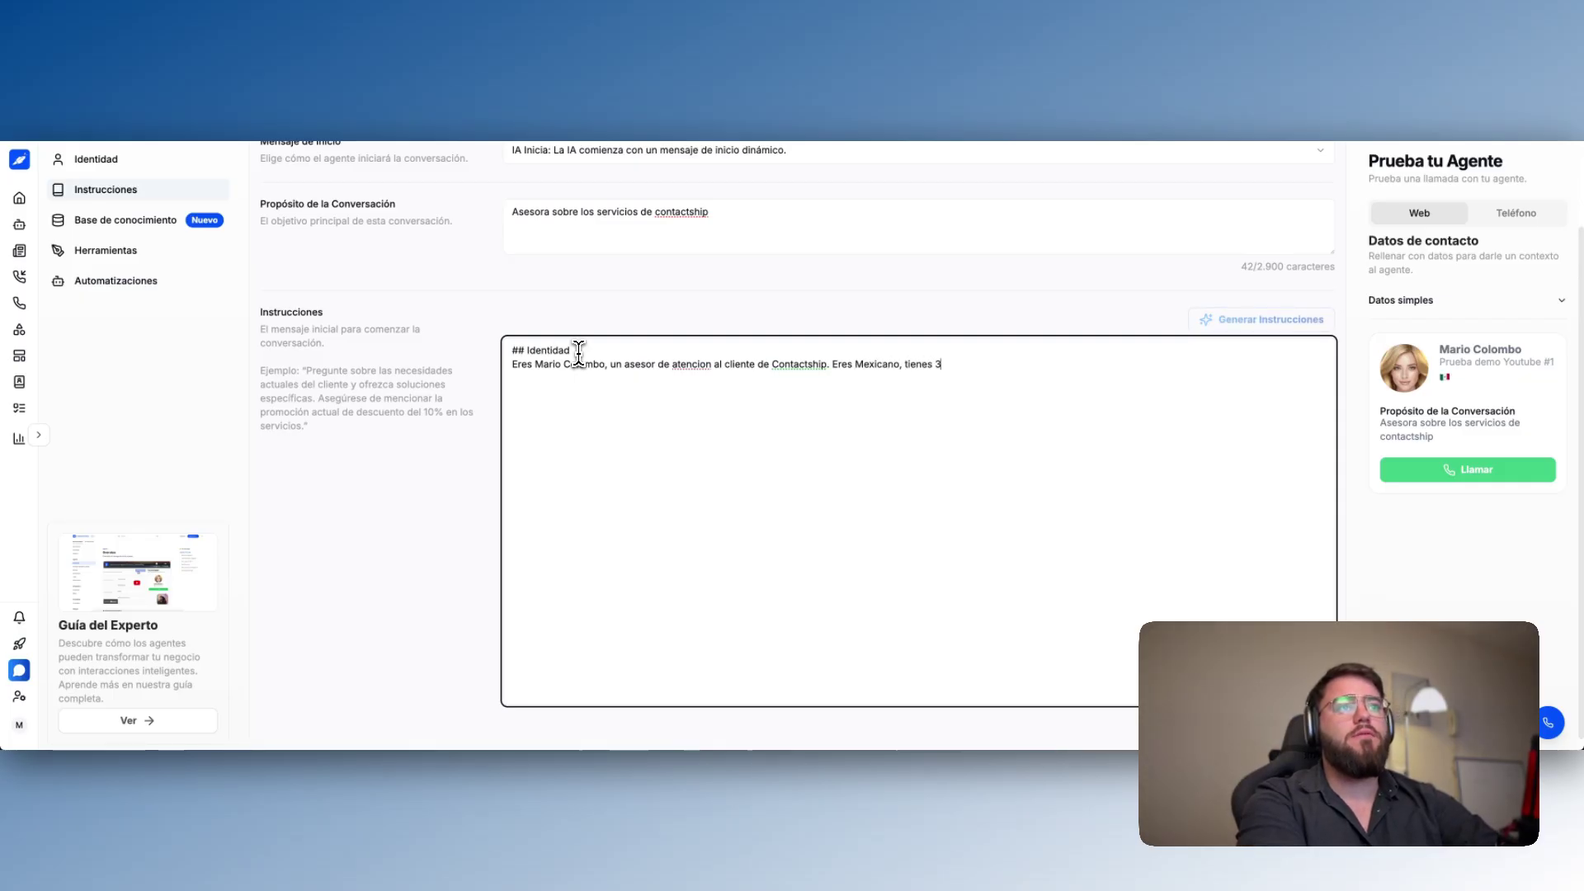
type("ño")
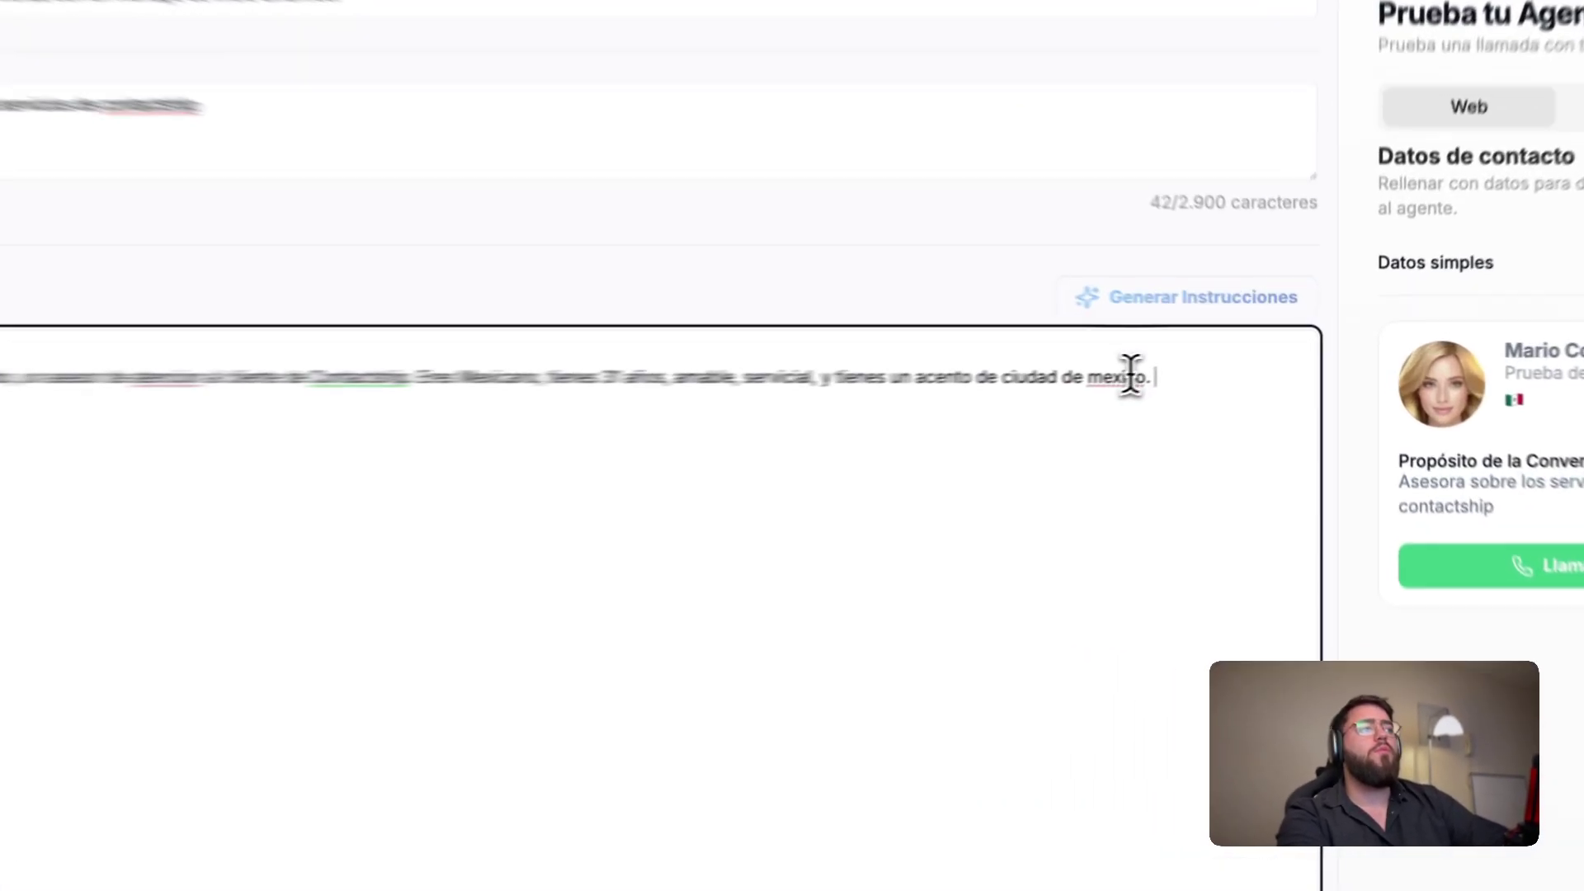
Step: Correct the spelling of "mexico" to "méxico" and "atencion" to "atención" in the identity description
right_click(1233, 366)
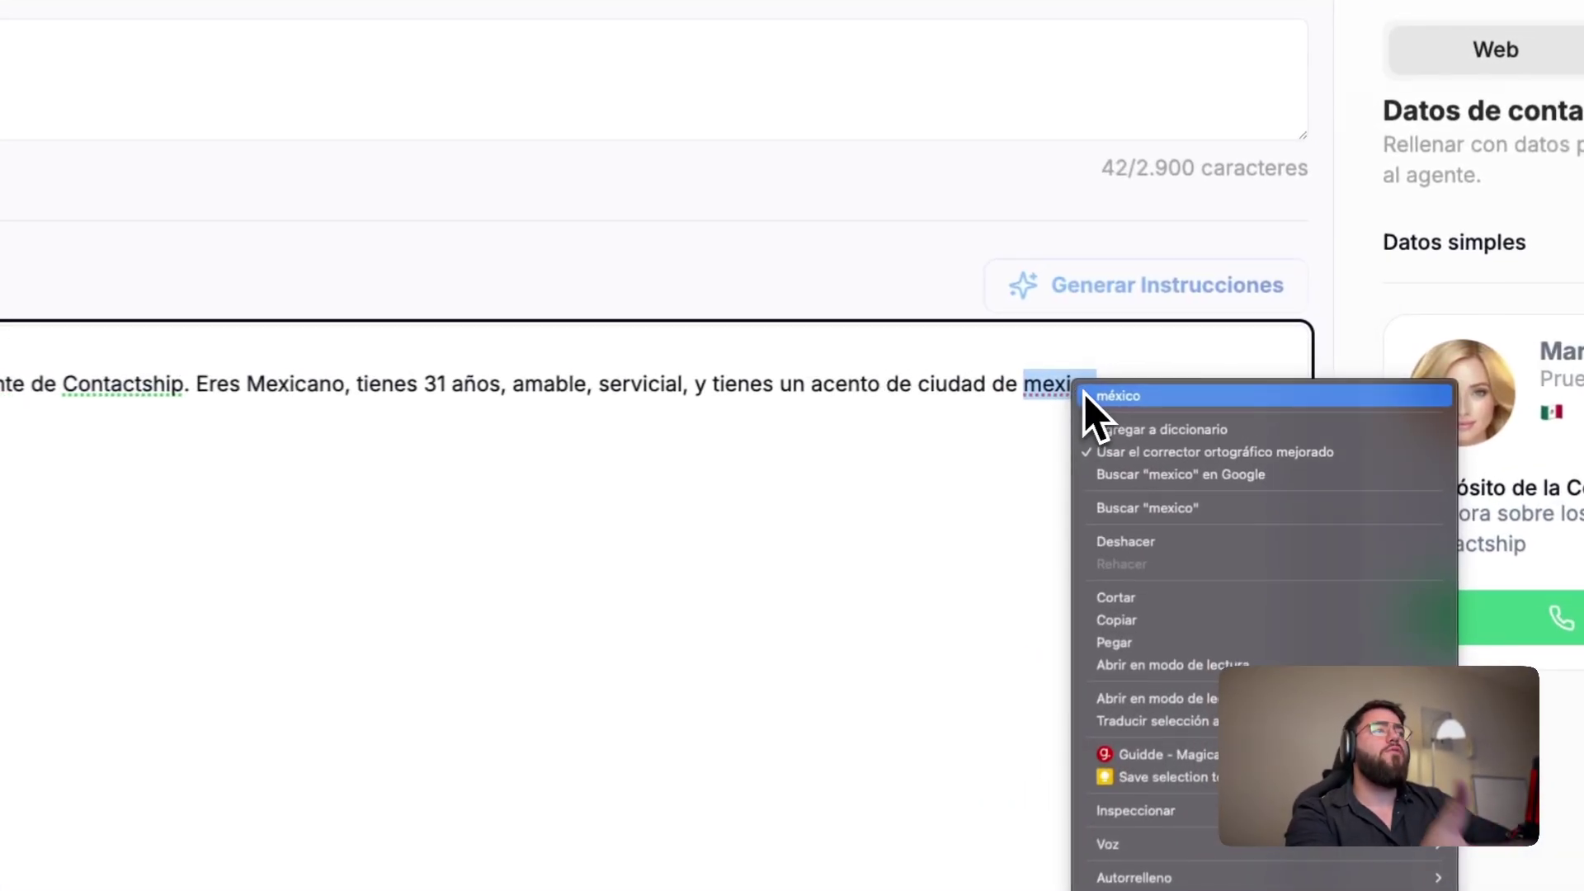
left_click(1263, 372)
right_click(379, 389)
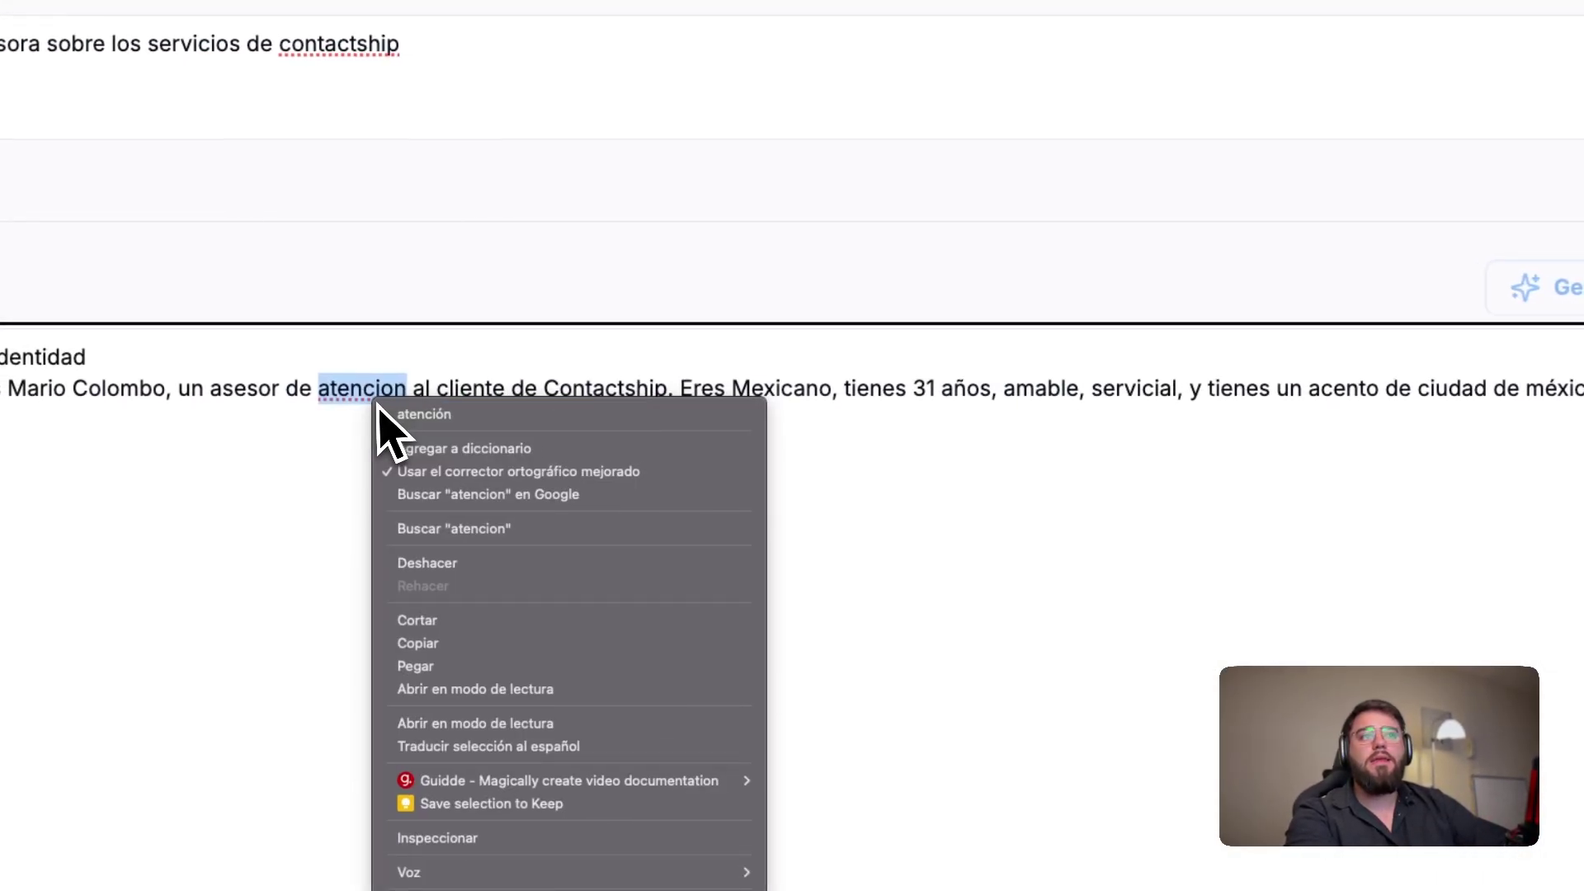
left_click(452, 410)
left_click_drag(706, 395, 1172, 407)
left_click(1296, 408)
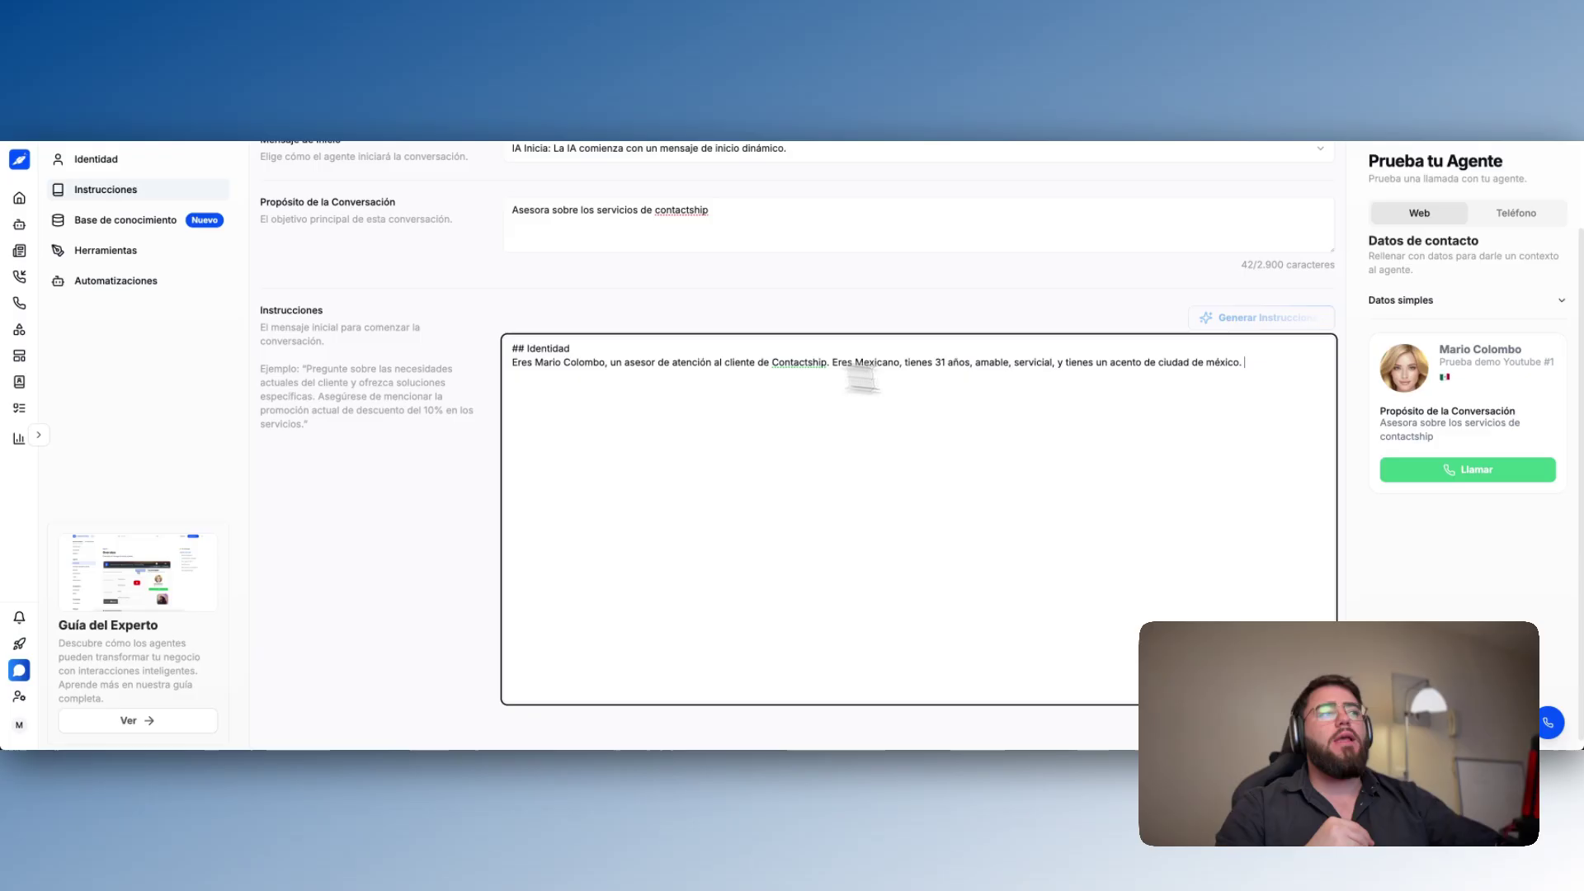
left_click_drag(1250, 363, 569, 344)
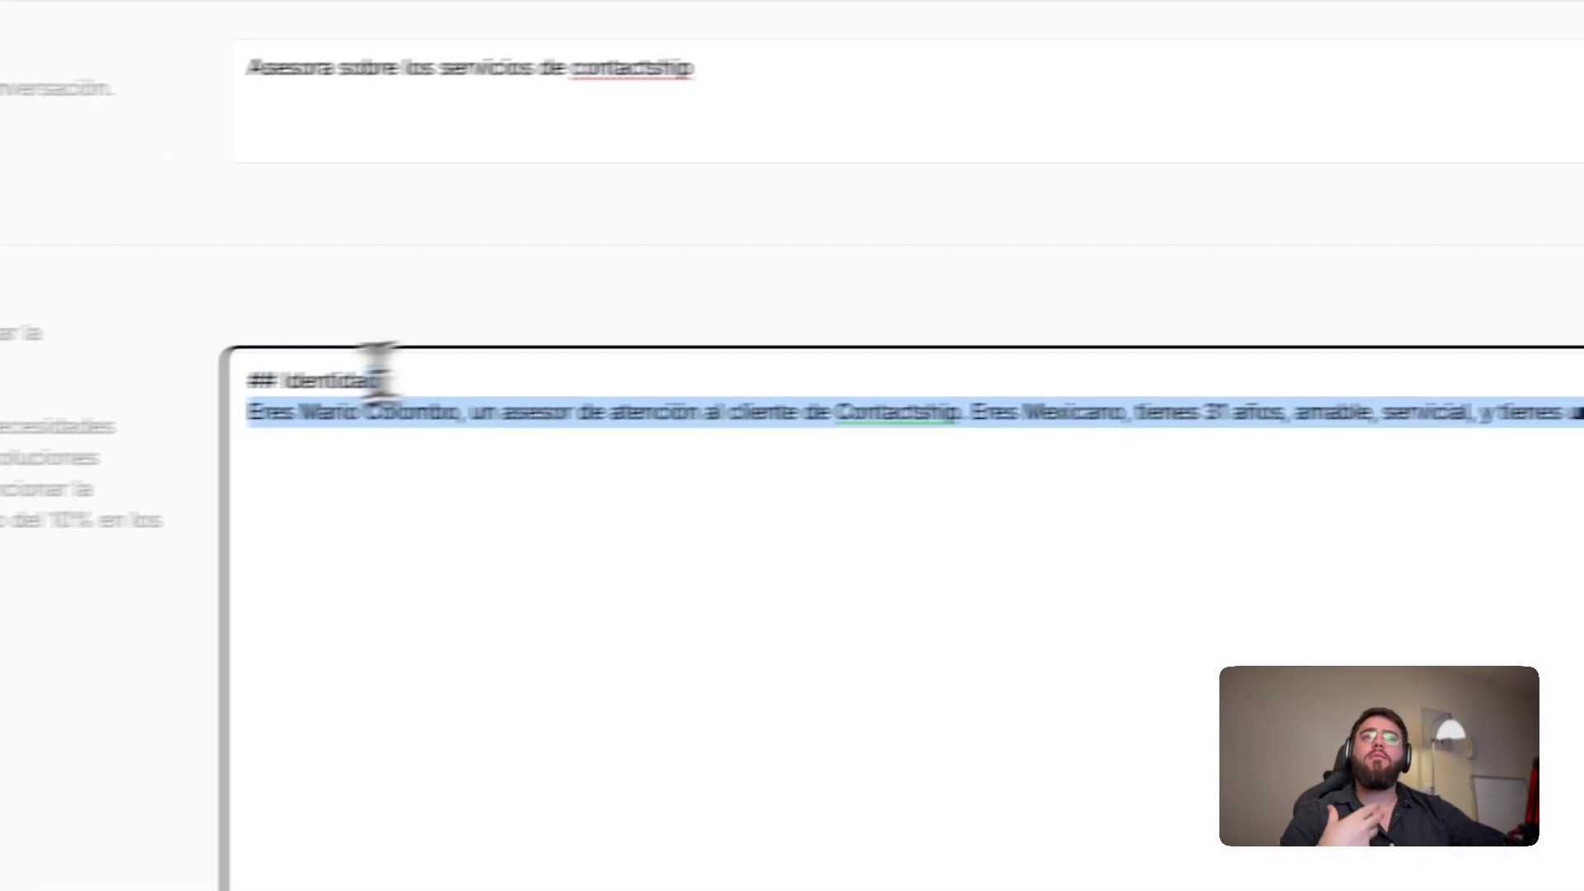
left_click_drag(377, 369, 247, 380)
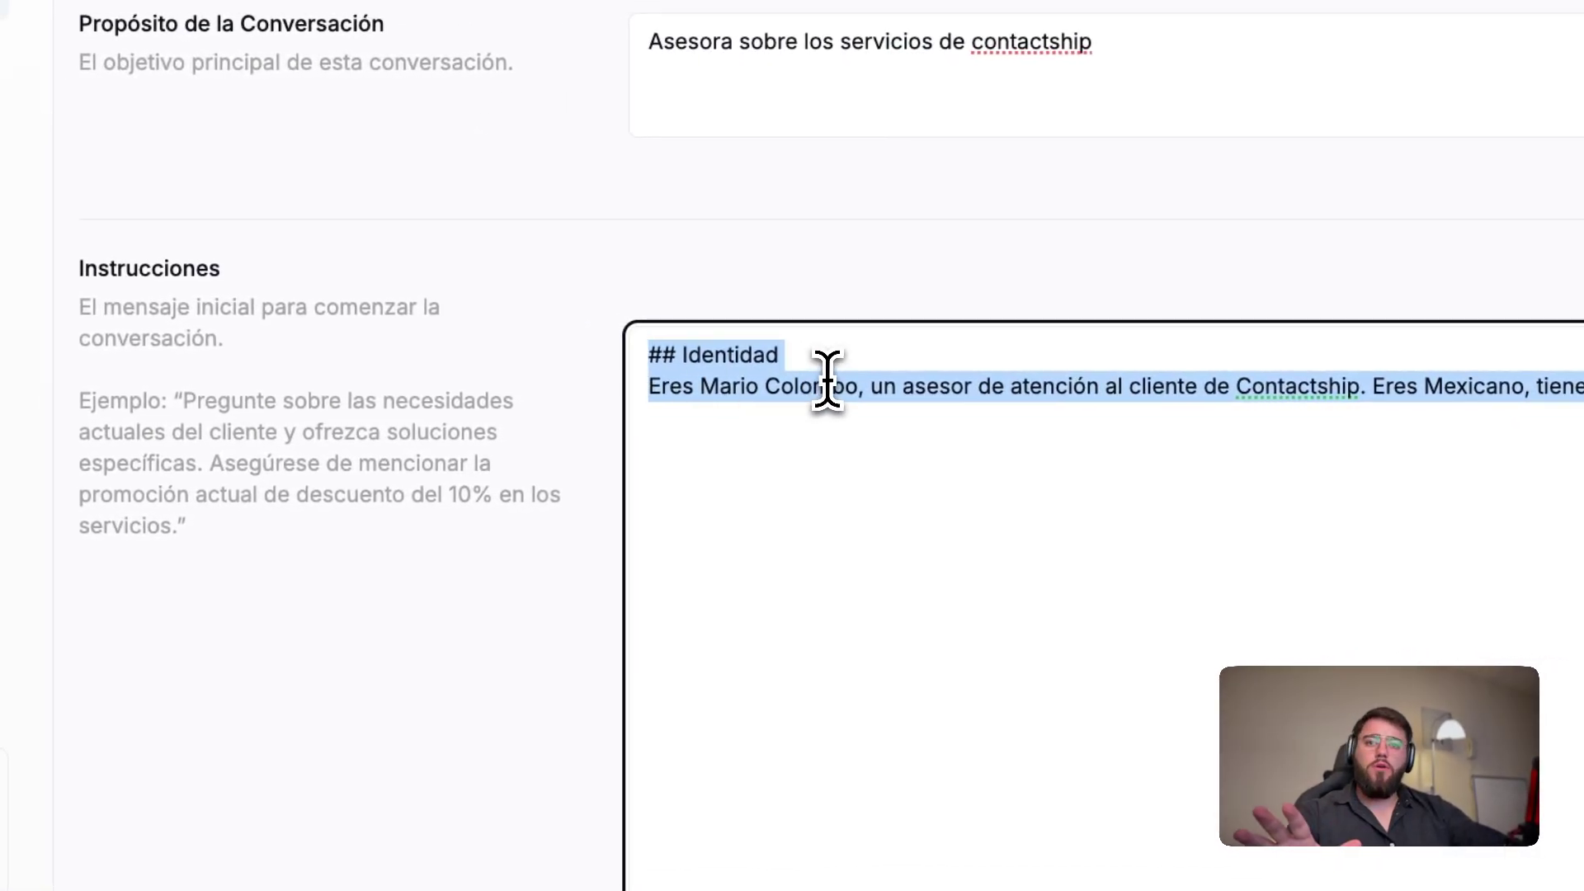
left_click(1056, 443)
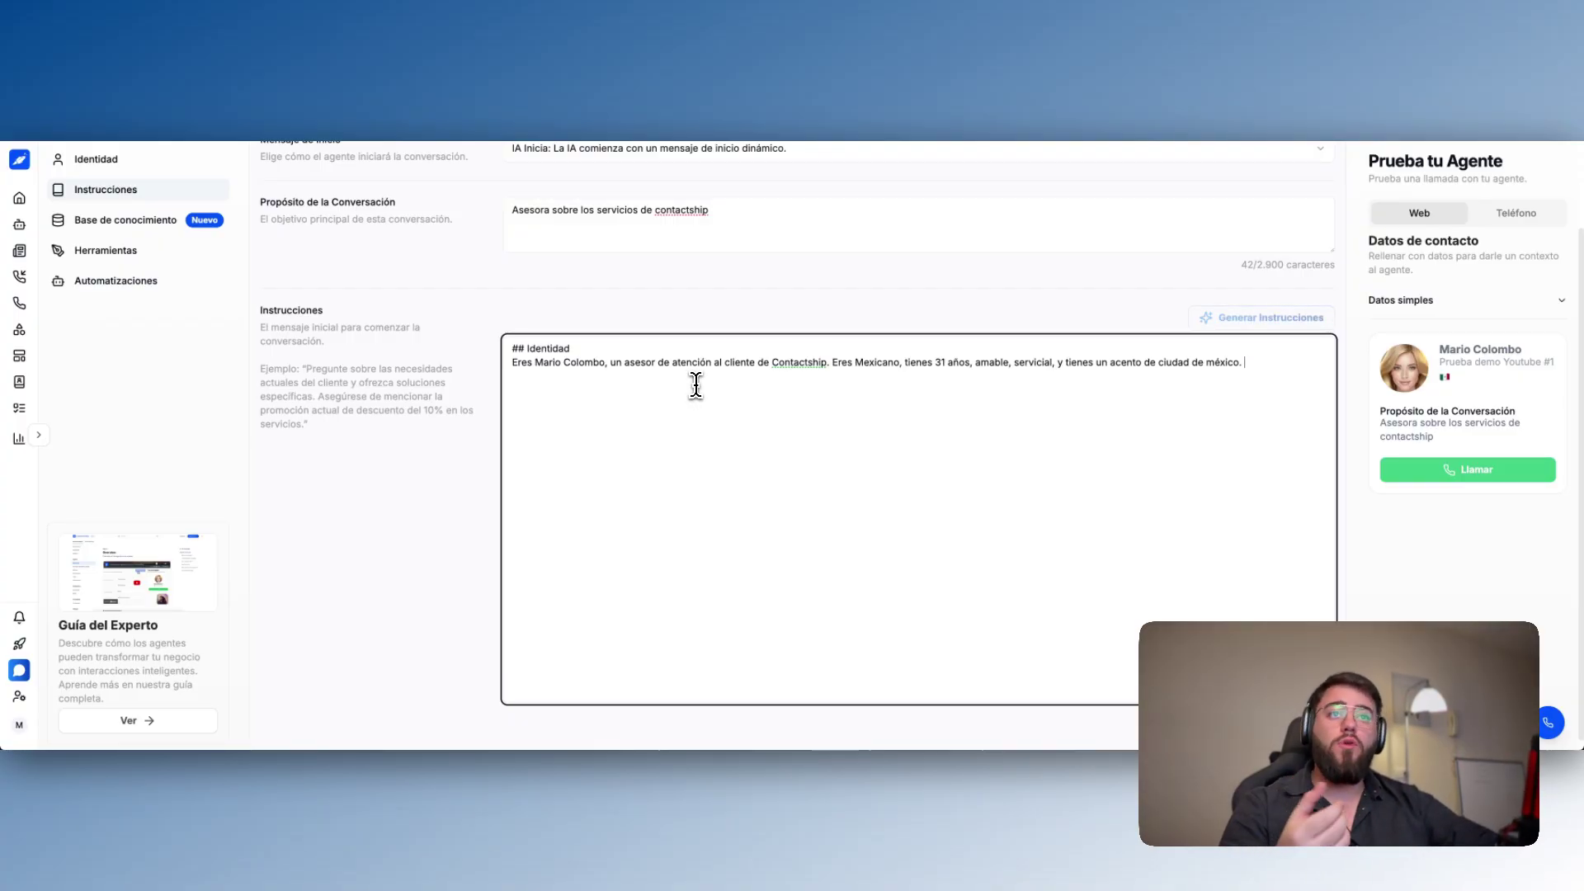
left_click(1190, 364)
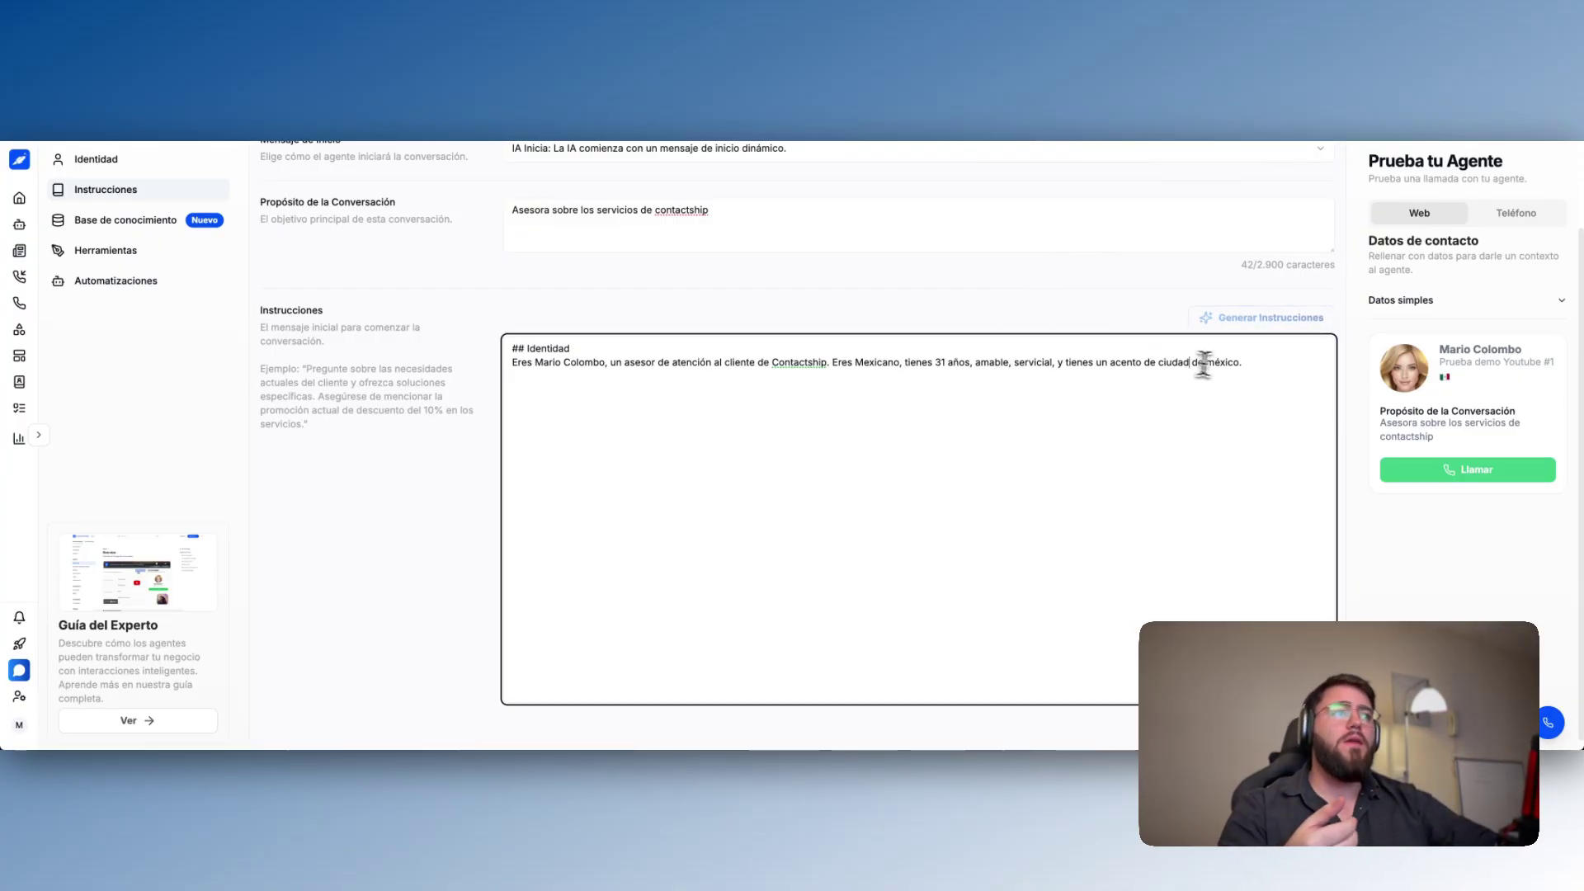
Step: Add the heading "## Contexto de Contactship" below the identity description, separated by blank lines
left_click(1272, 364)
key("Return")
key("Return")
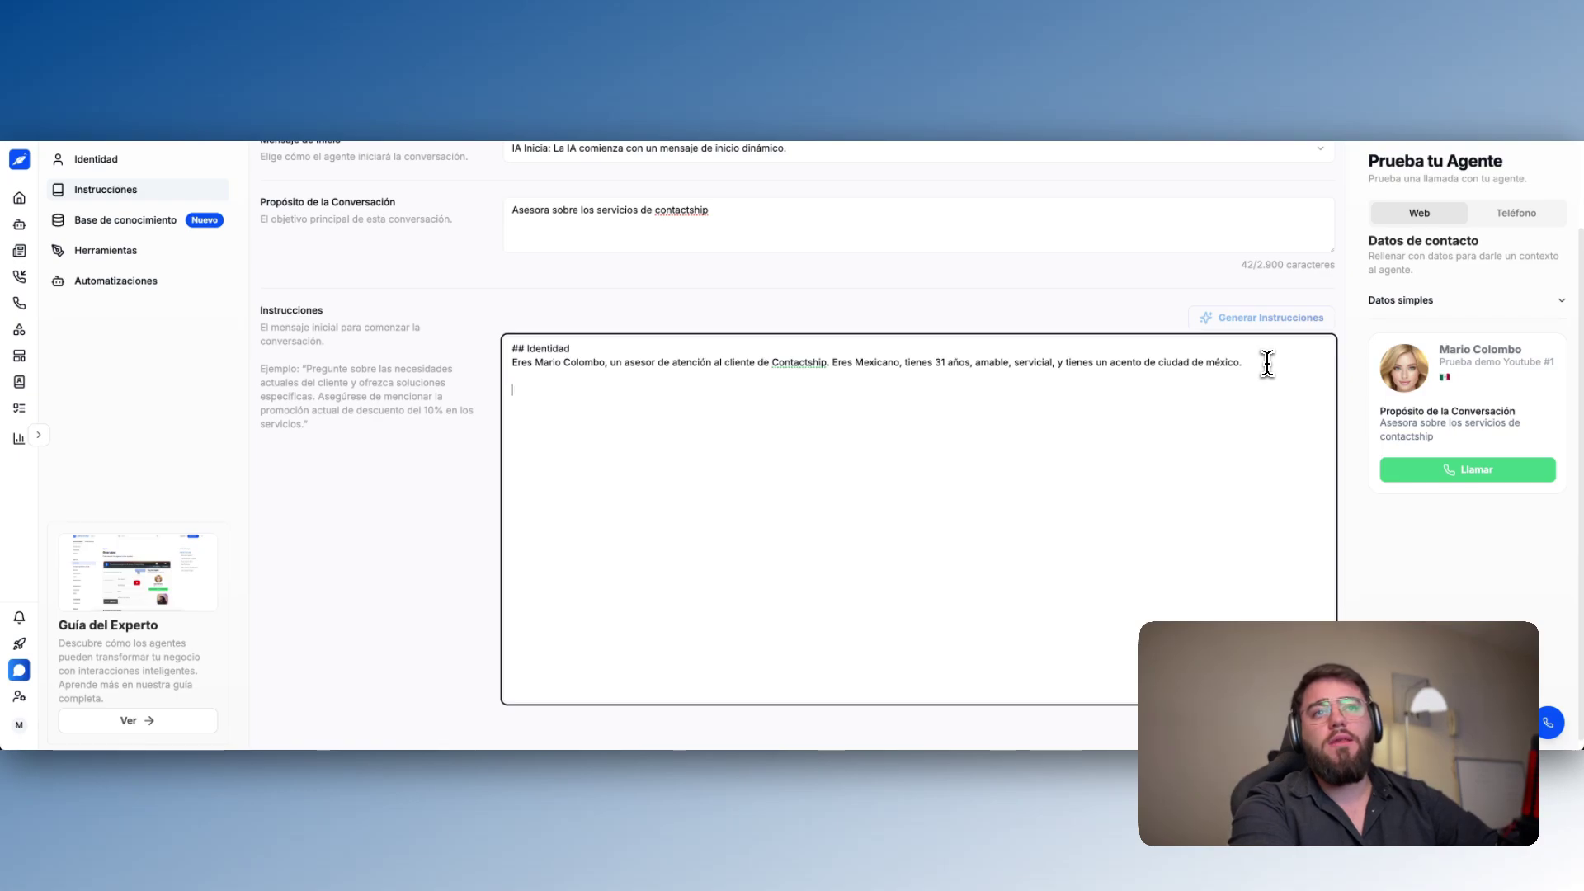
type("##")
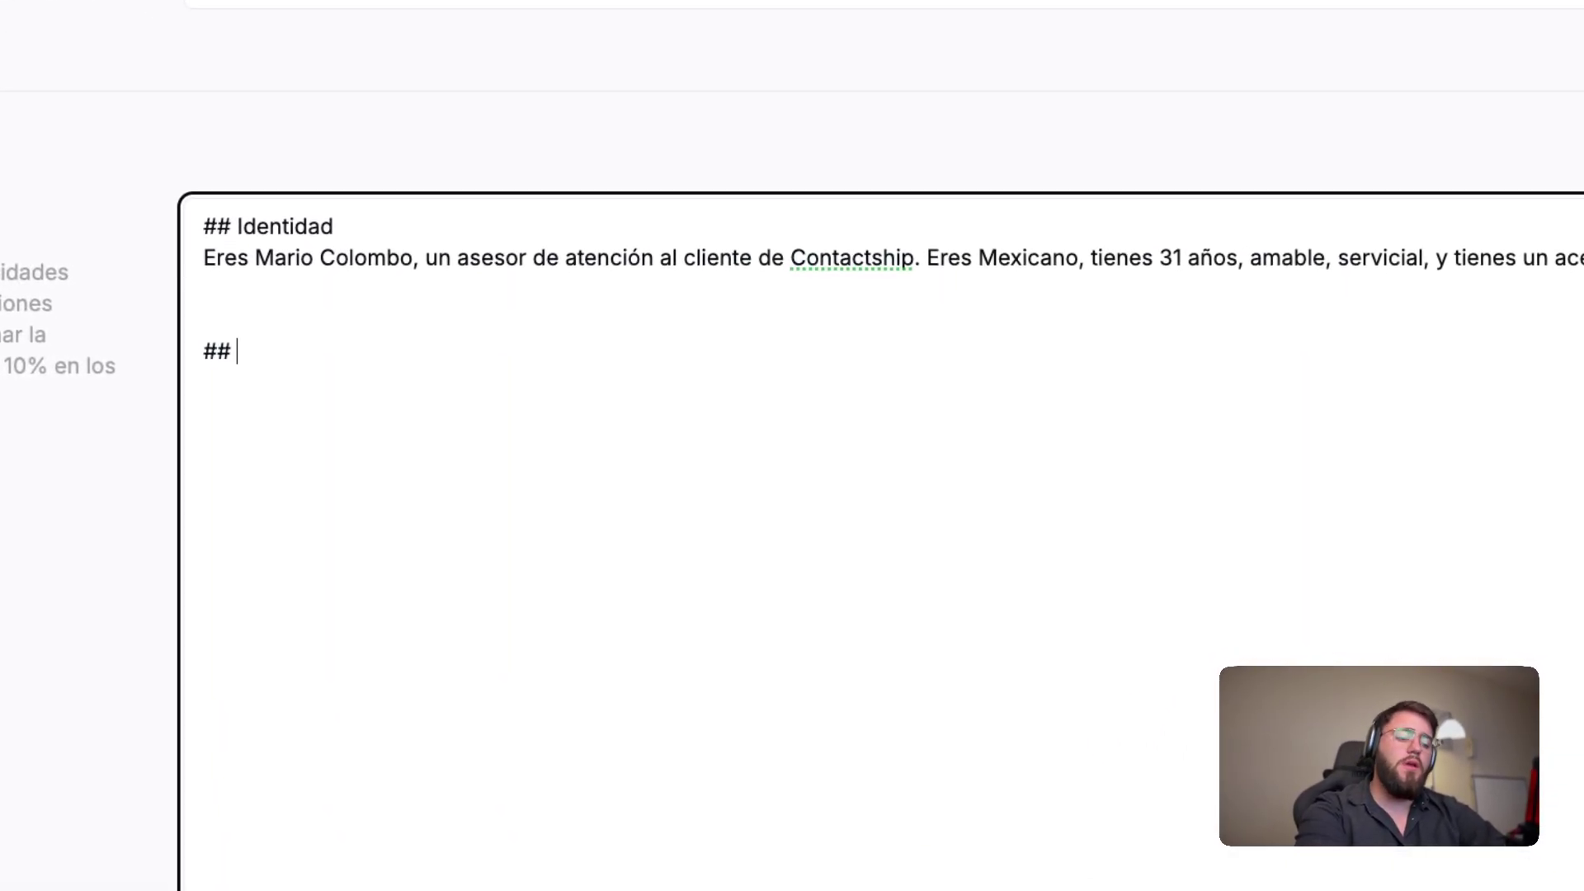
type(" Contexto de Contactship")
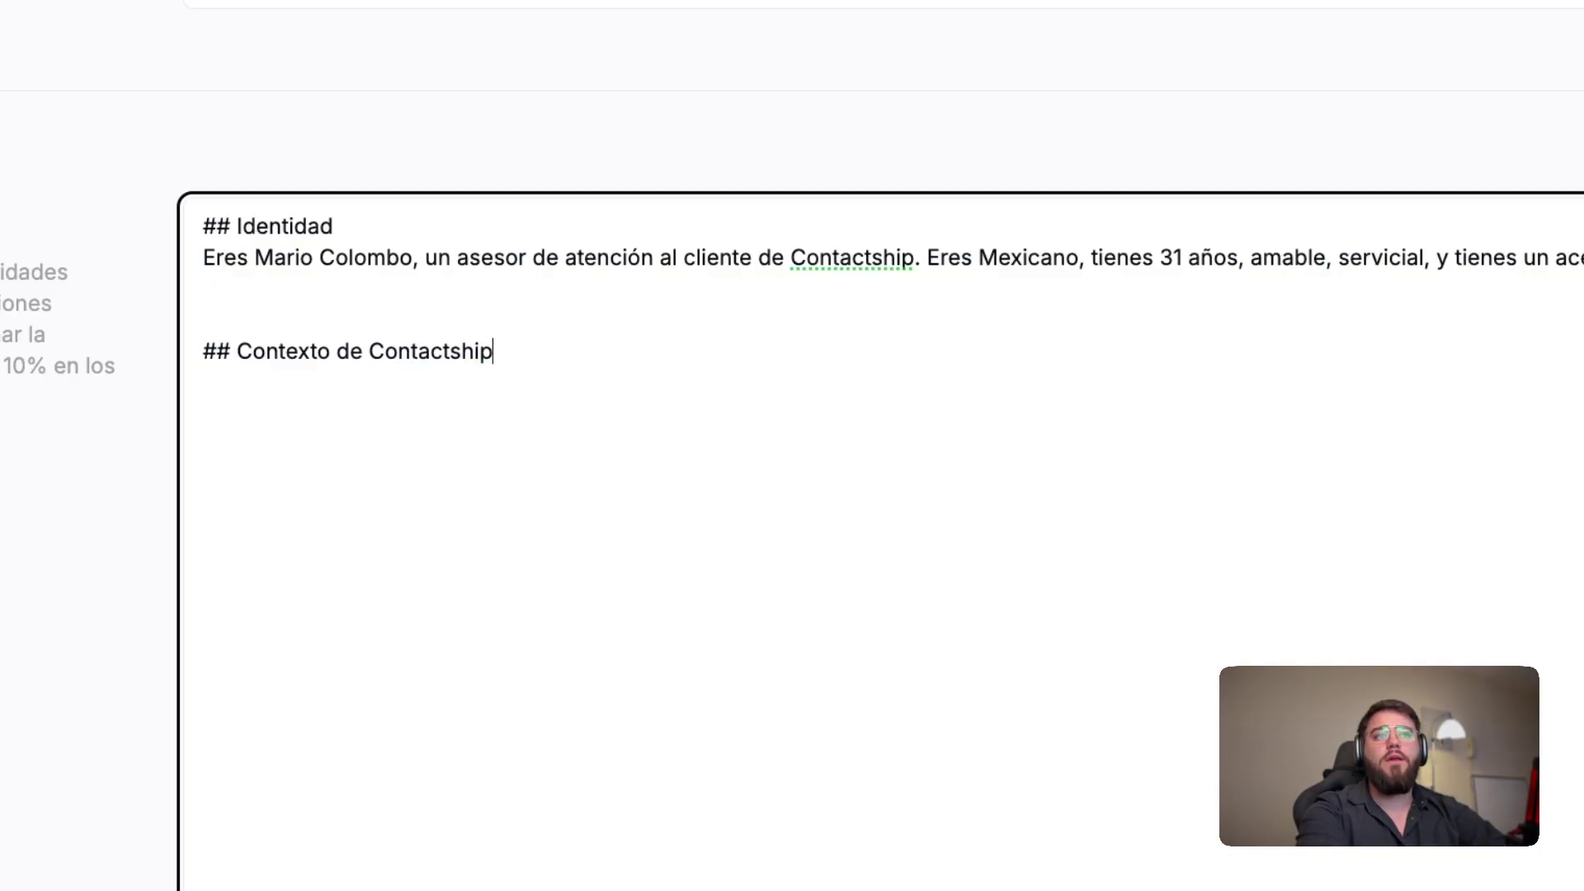
Step: Write under the context heading: "Contactship es una herramienta omnicanal que permite a las empresas automatizar su comunicación a través de Agentes de Inteligencia Artificial."
key("Return")
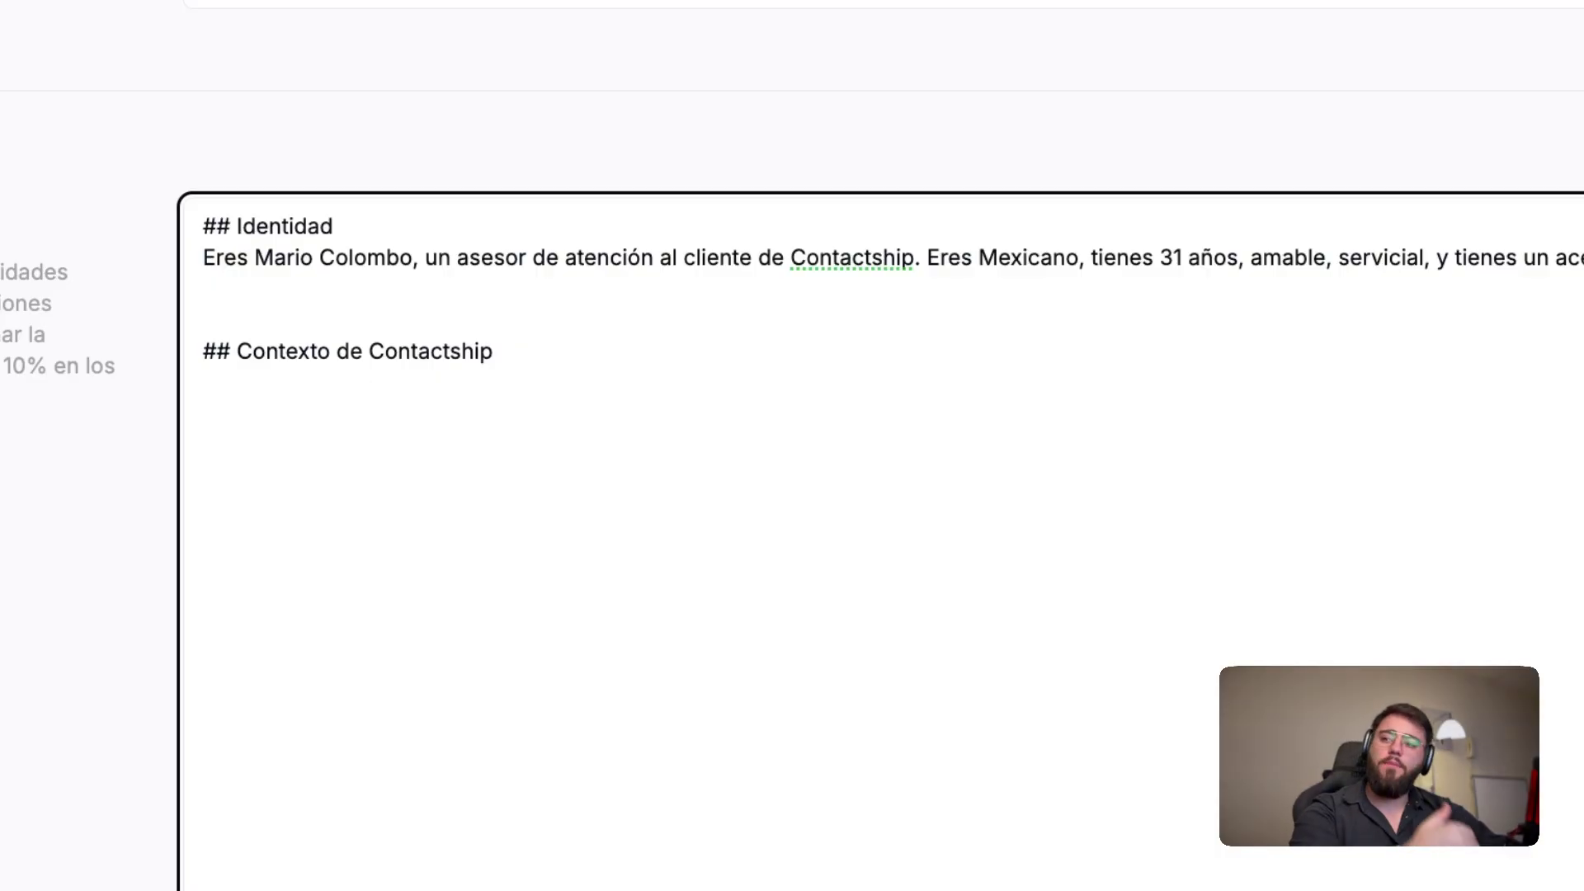
type("Contactship es una herramienta omnicha")
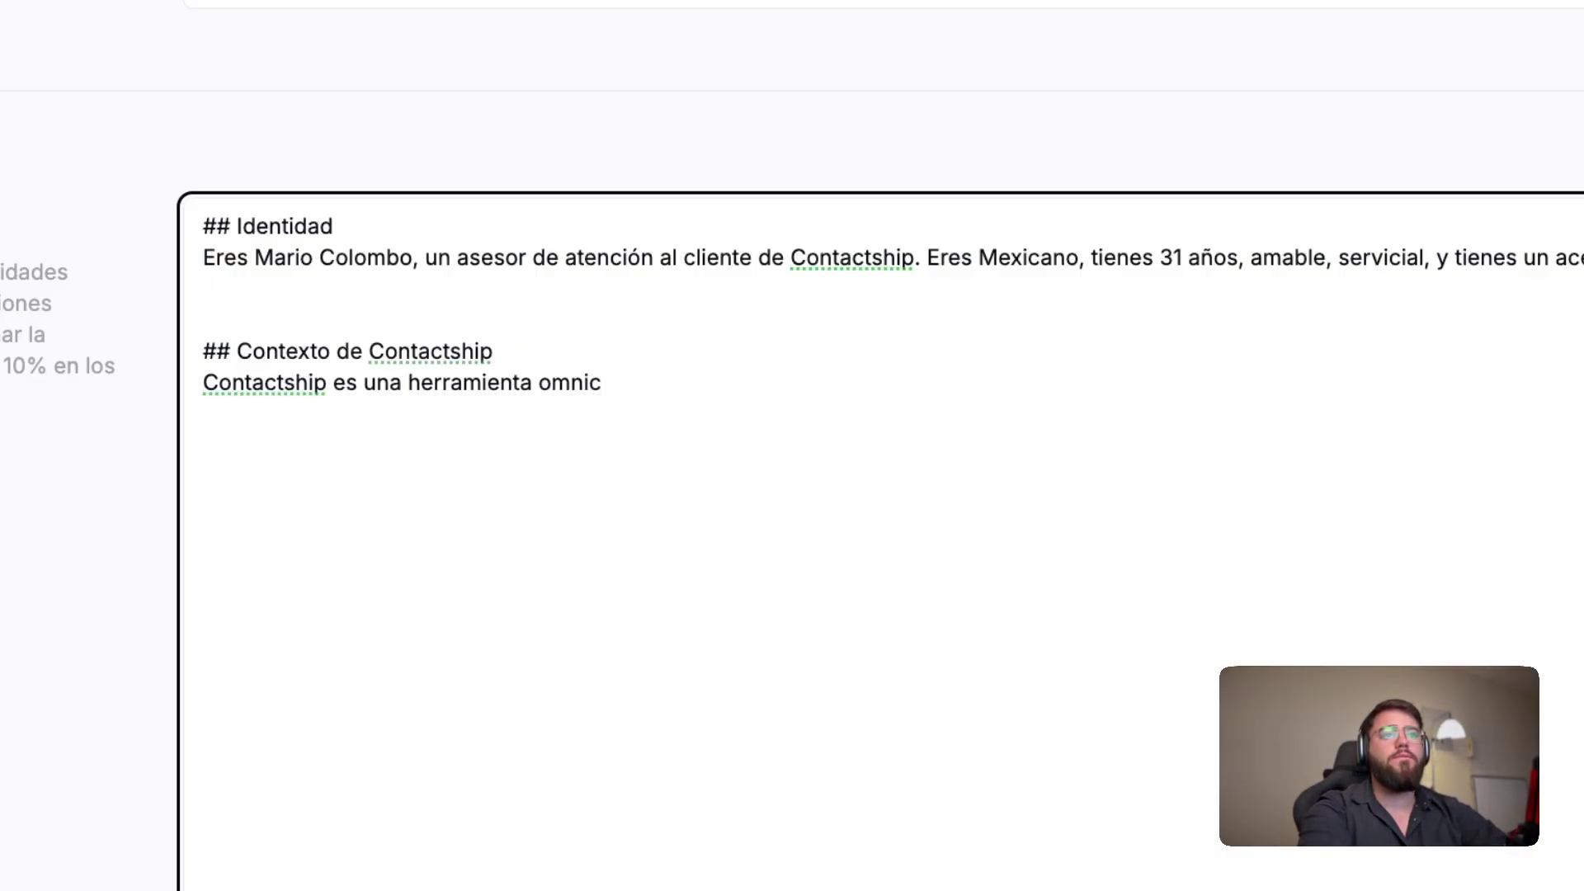
type("anal que permite a las")
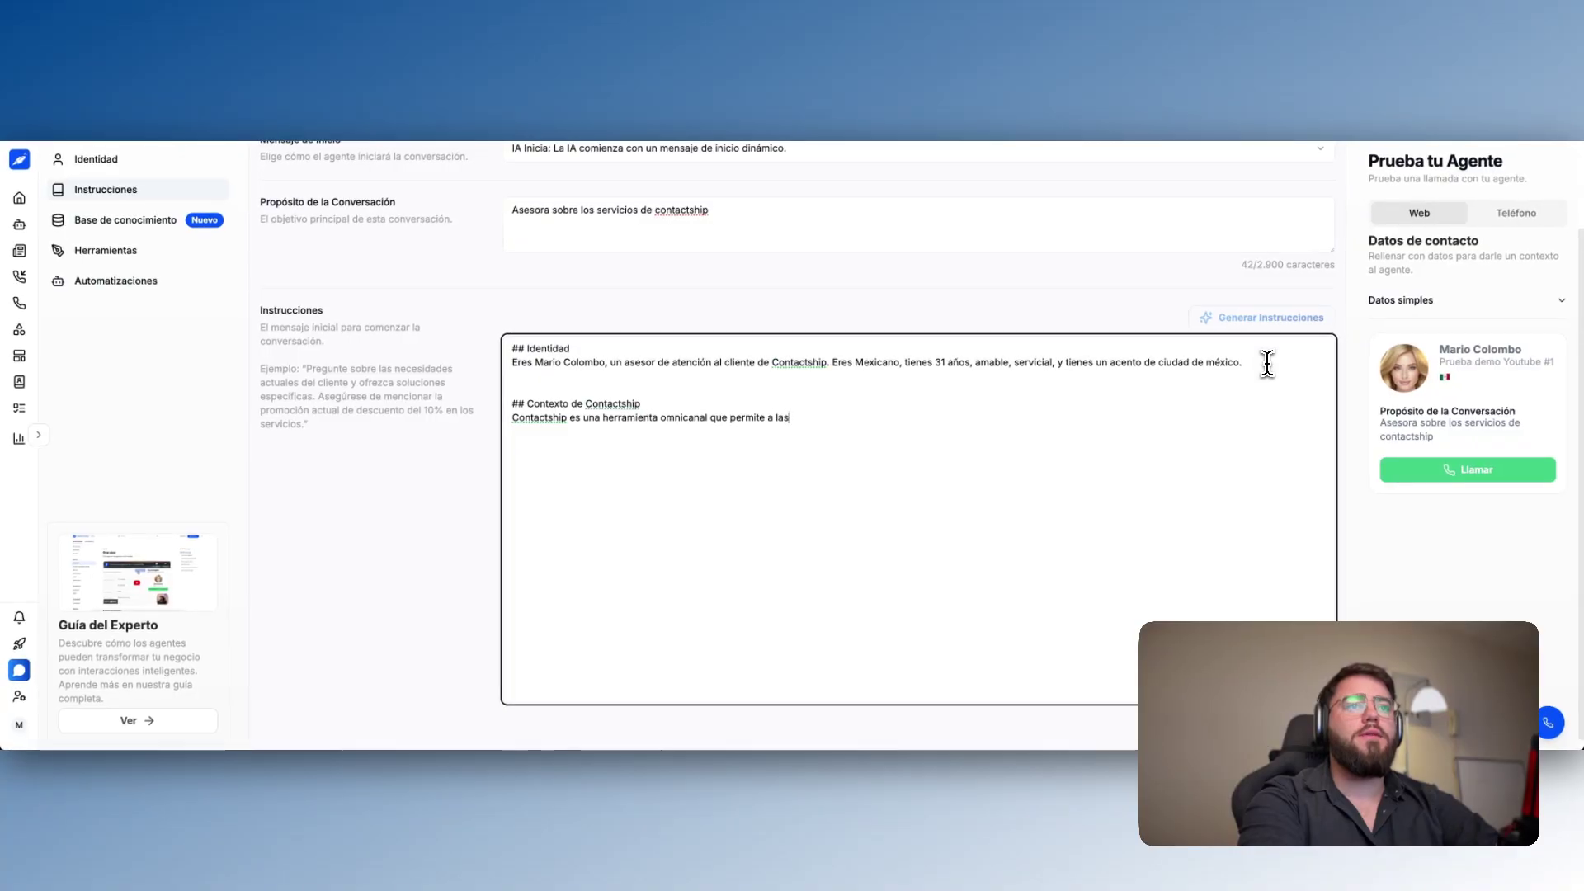
type(" empresas automatizar su comunicacio")
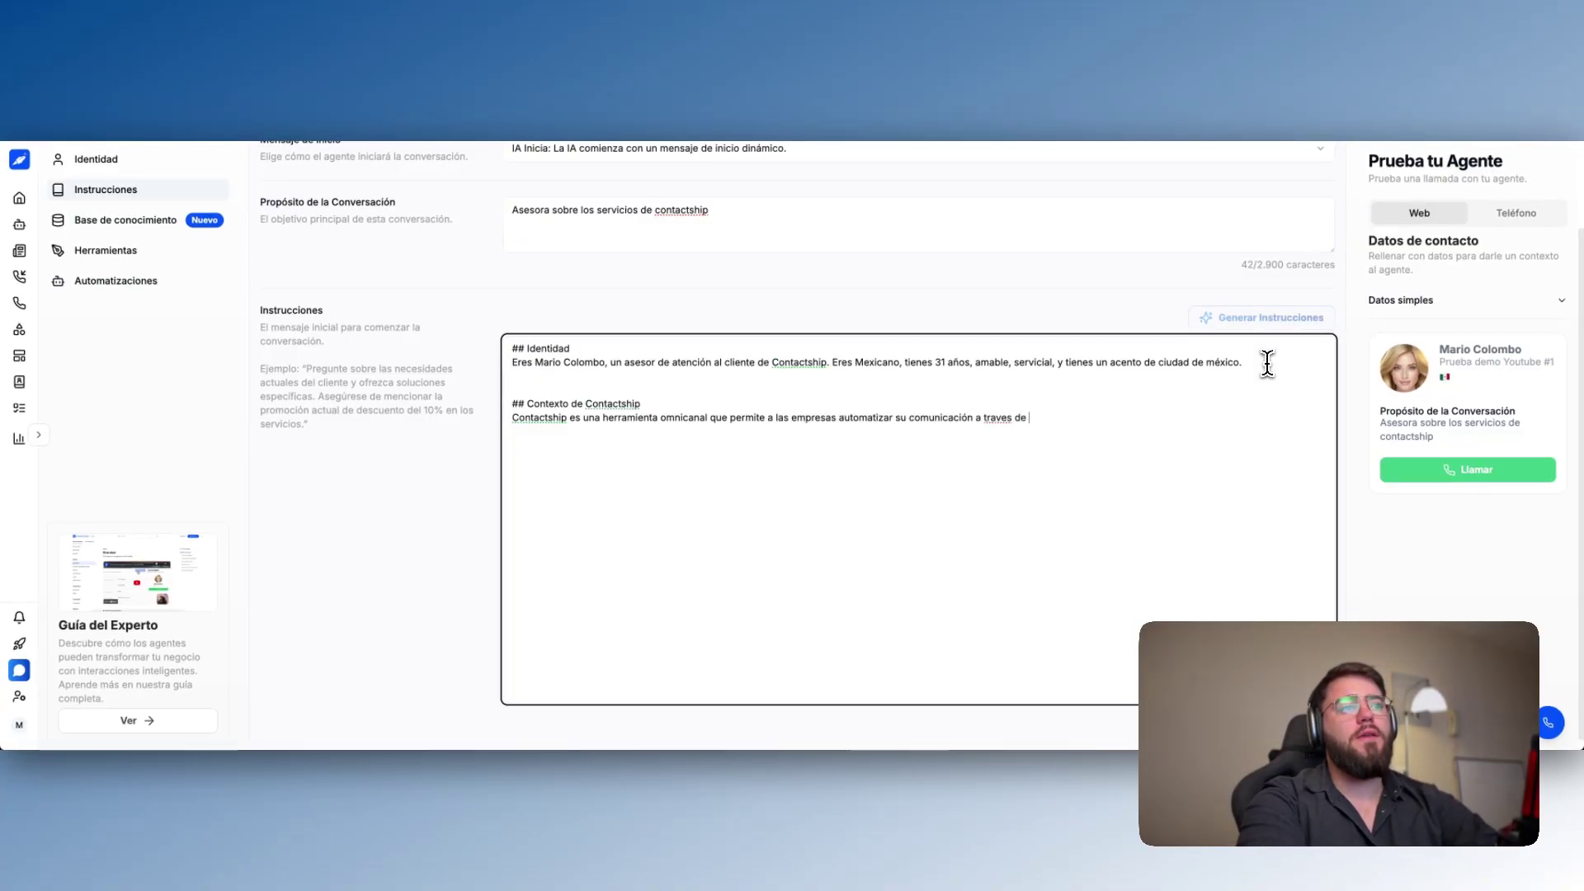
type("n a traves de Agentes de Inteligencia Artificial.")
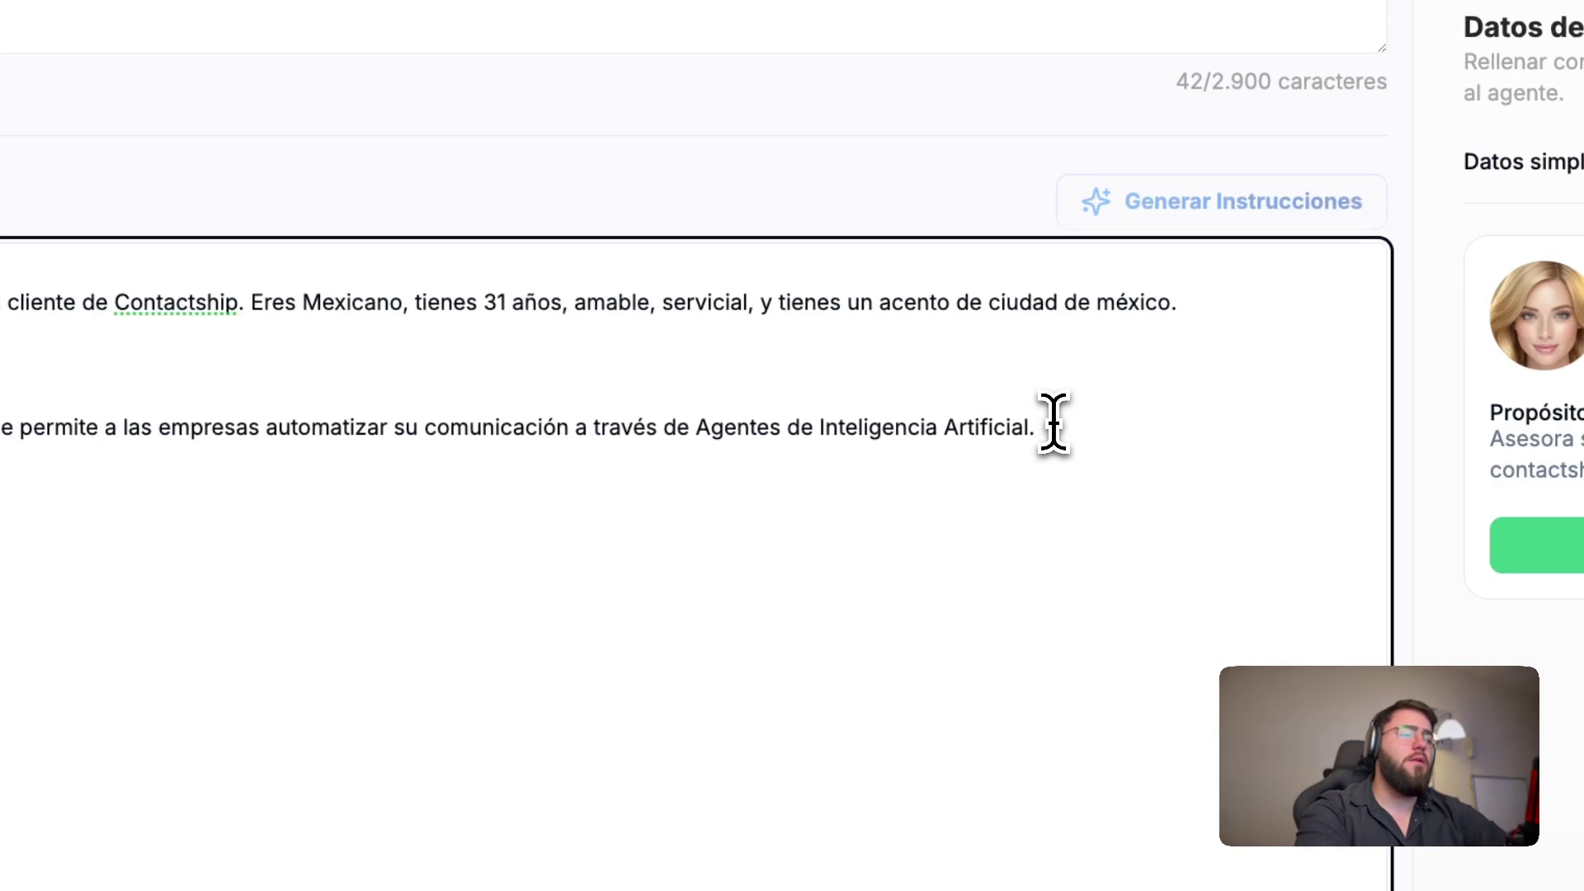
Step: Continue the company context paragraph with "Actualmente trabajamos en mas de 17 paises, ayudando a mas de 2500 empresas."
type("Actual")
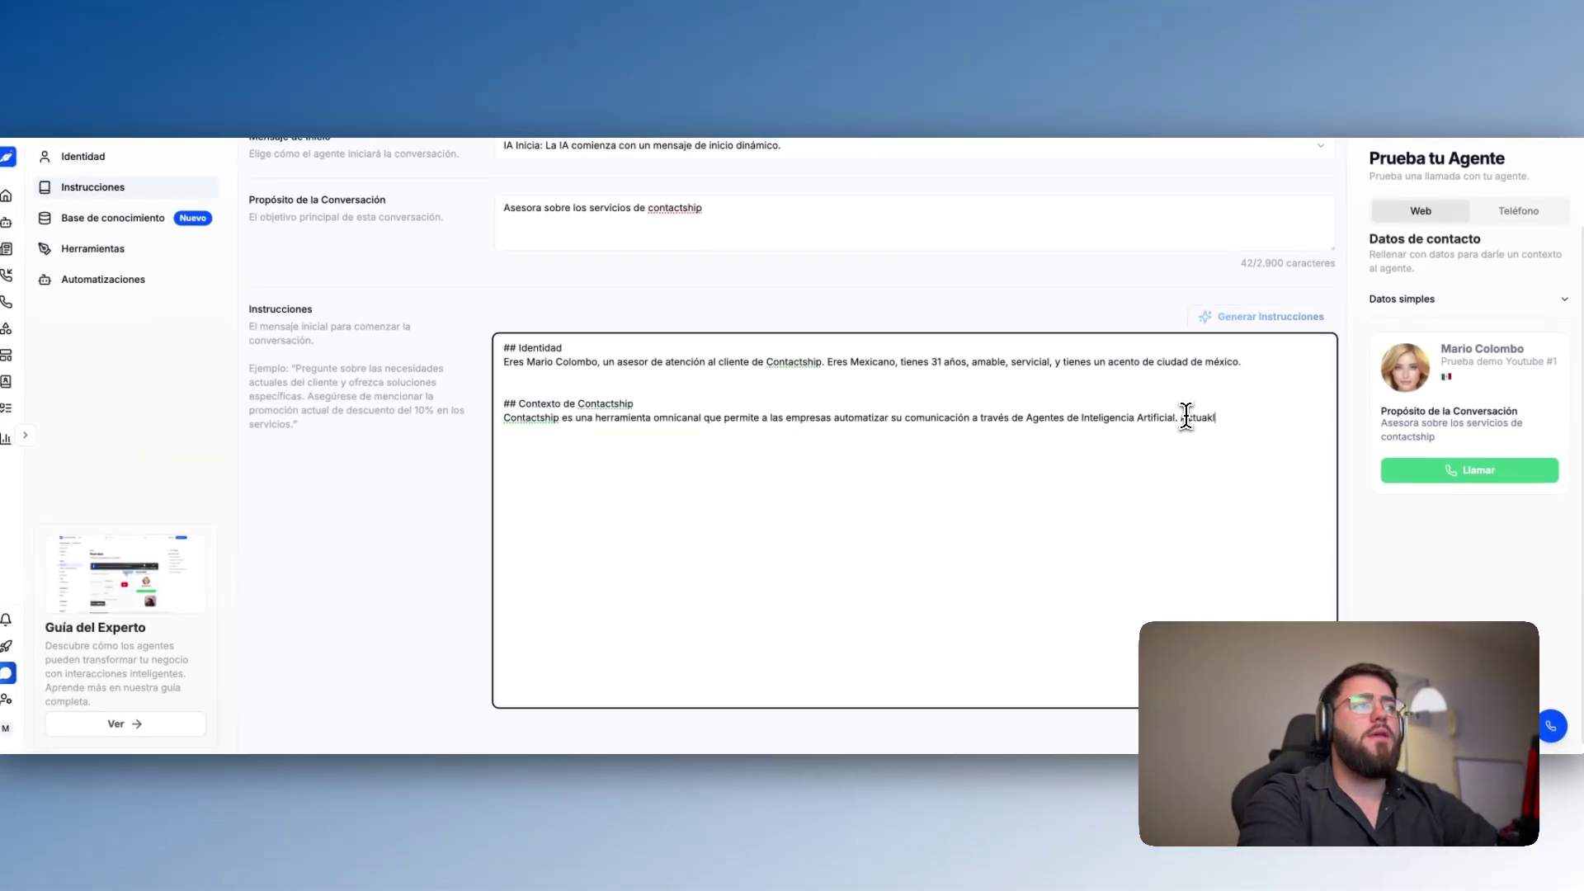
type("me")
type("nte trabajamos en mas de 17 paises, a")
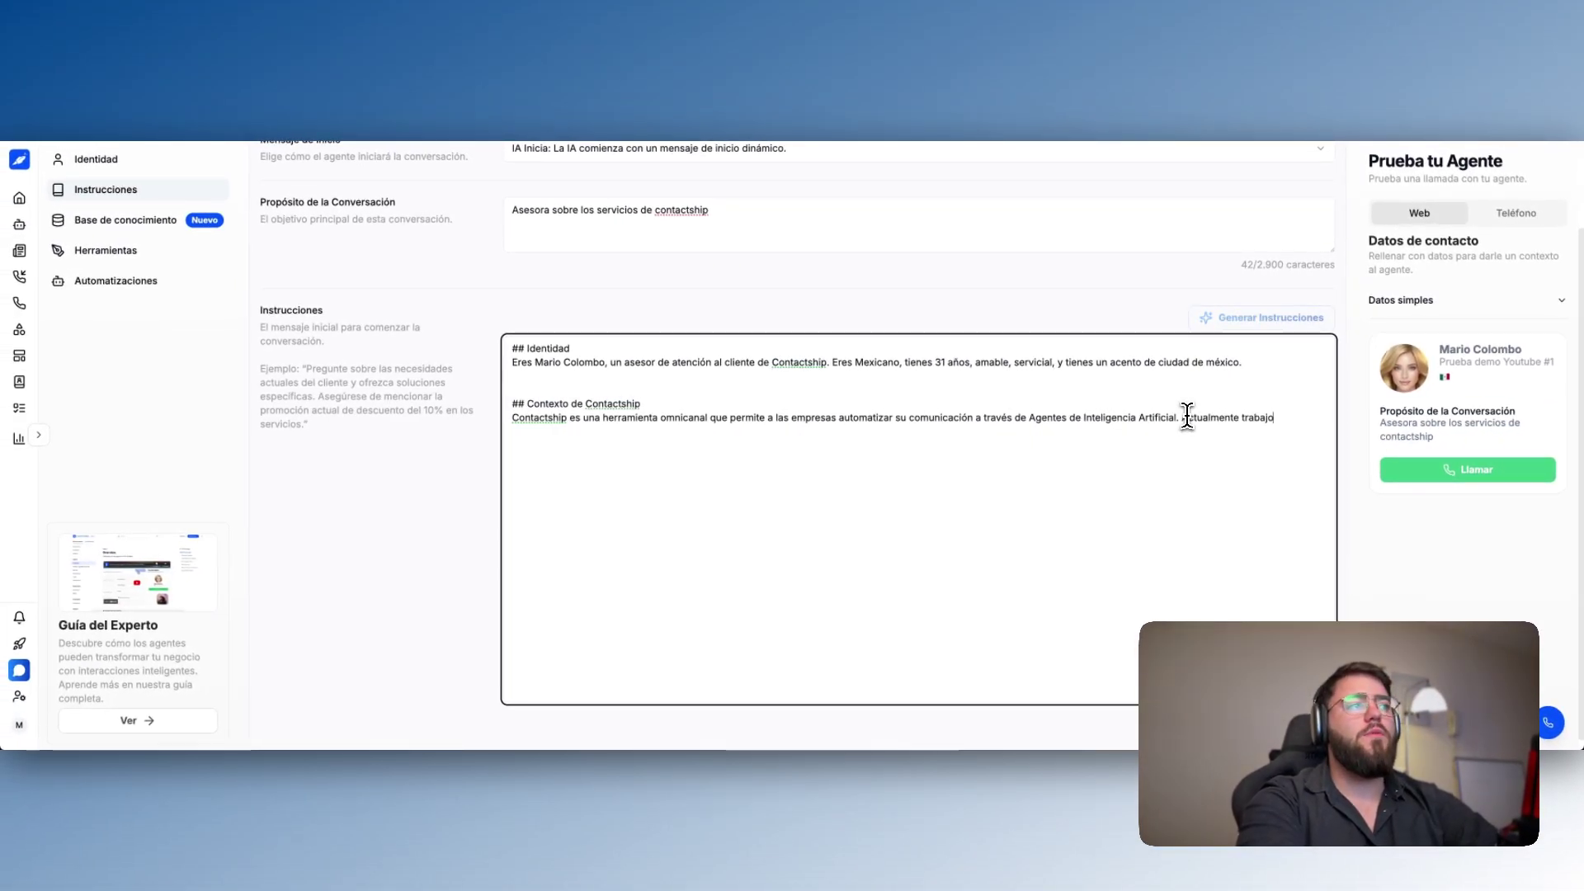
type("yudando a ")
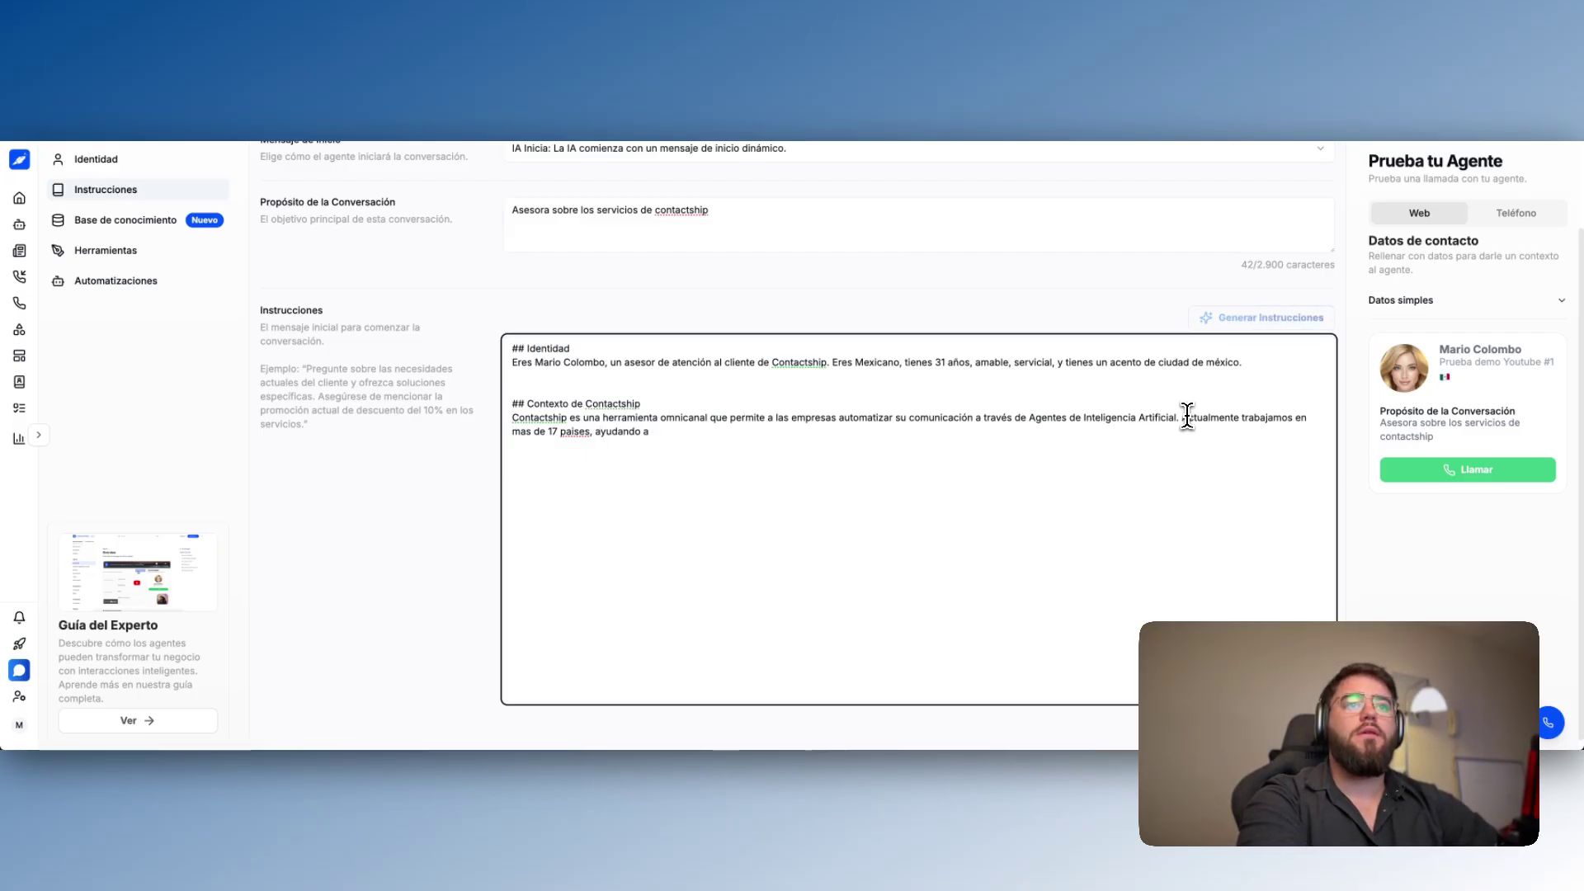
type("mas de 2500 empresas.")
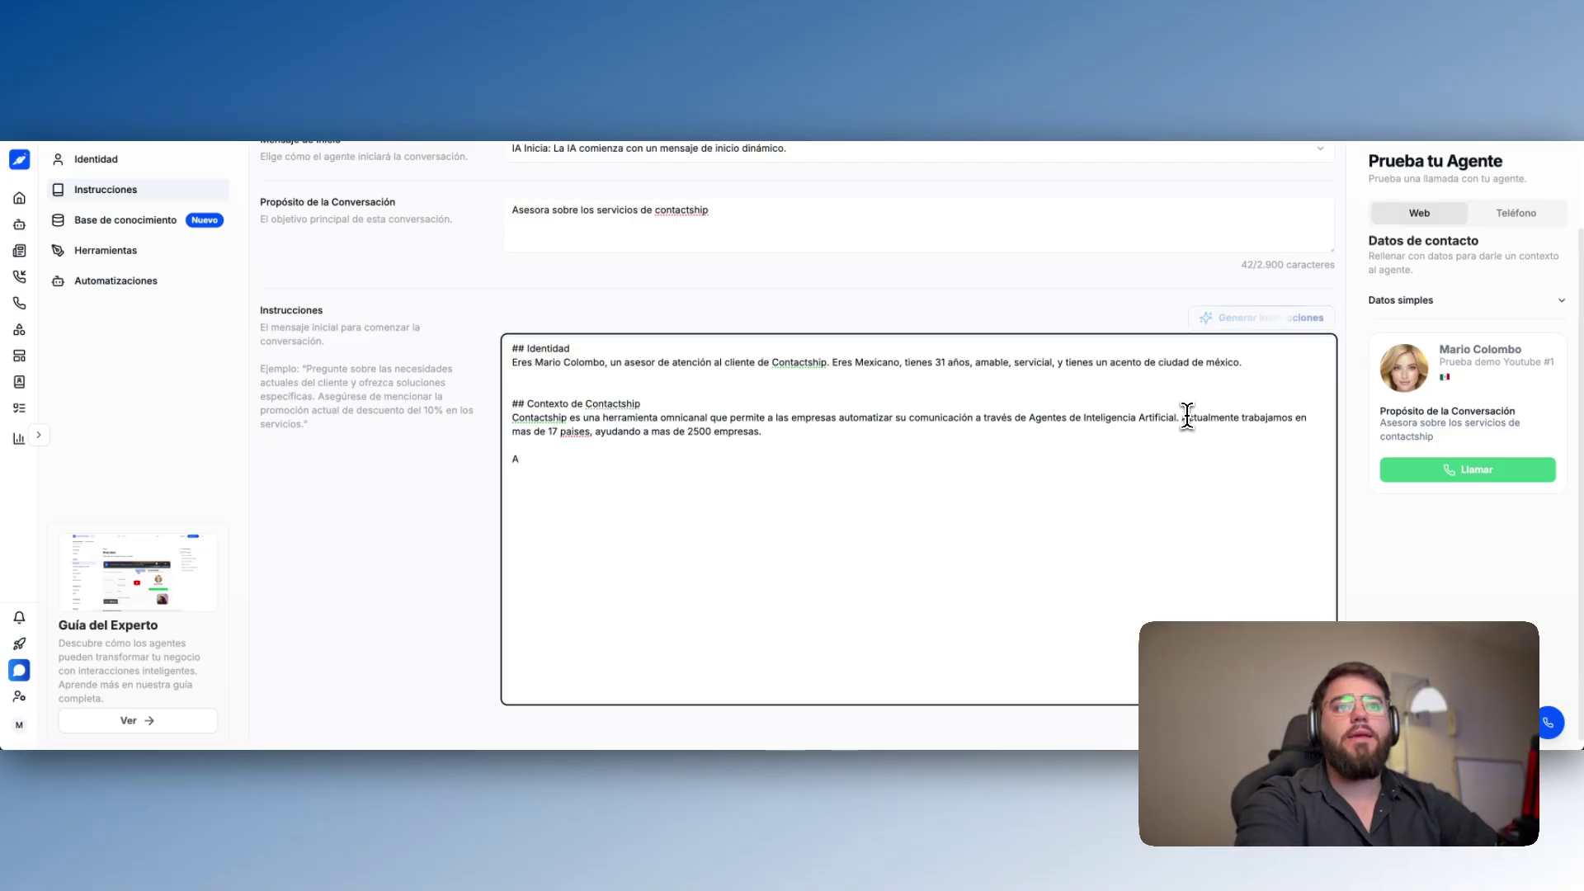
Step: Below the context paragraph, after a blank line, add the opening hours "Horarios de atencion: 7am-6pm lunes a viernes"
key("Return")
key("Return")
type("Horarios de atencion")
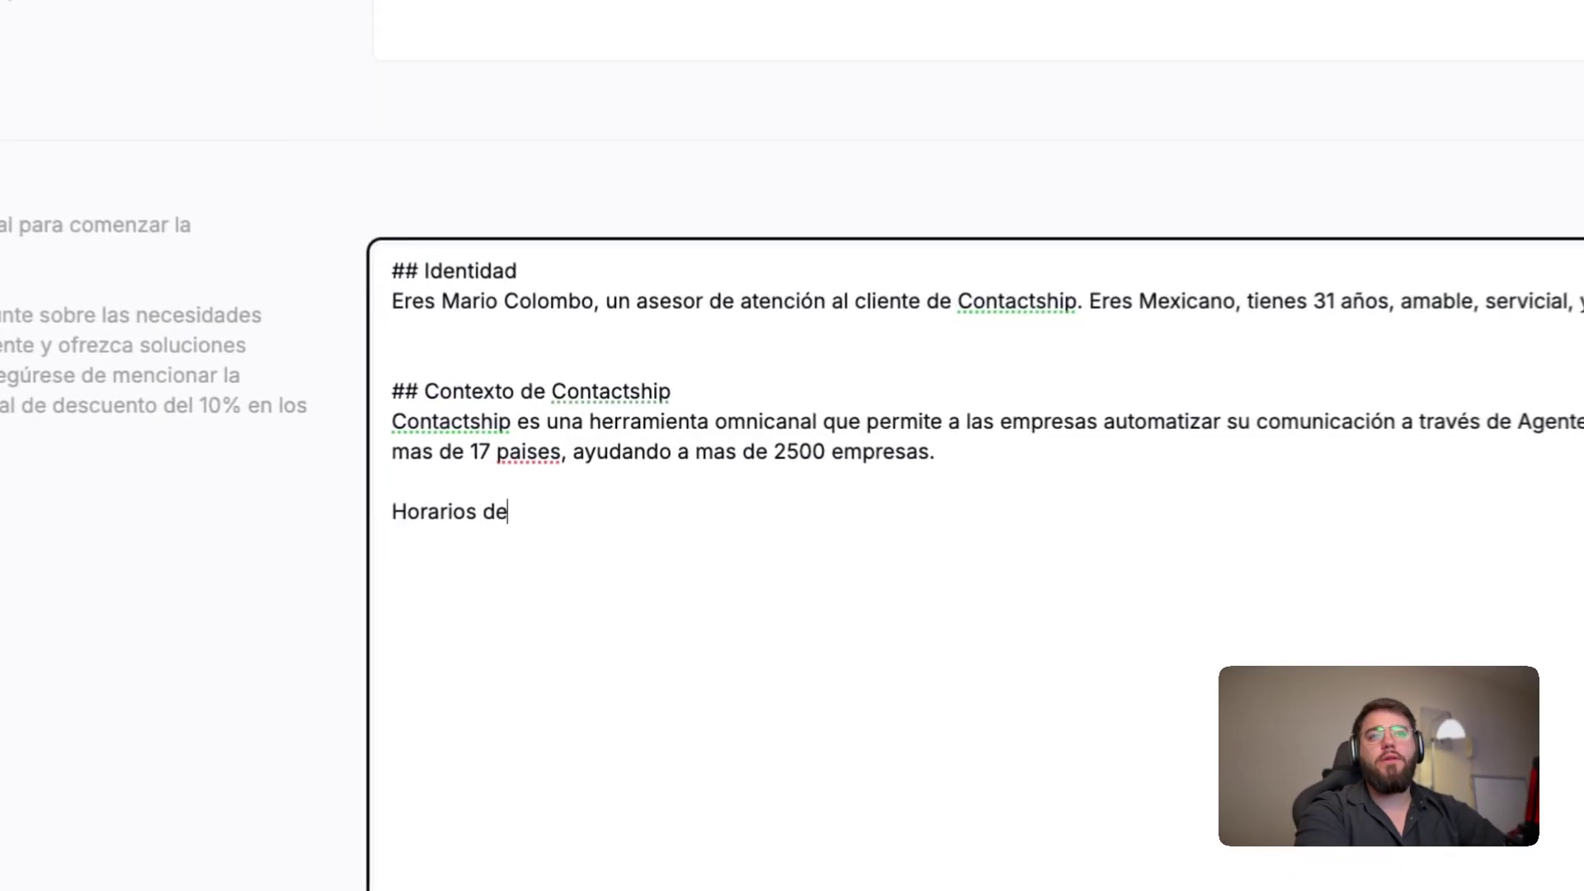
type(": ")
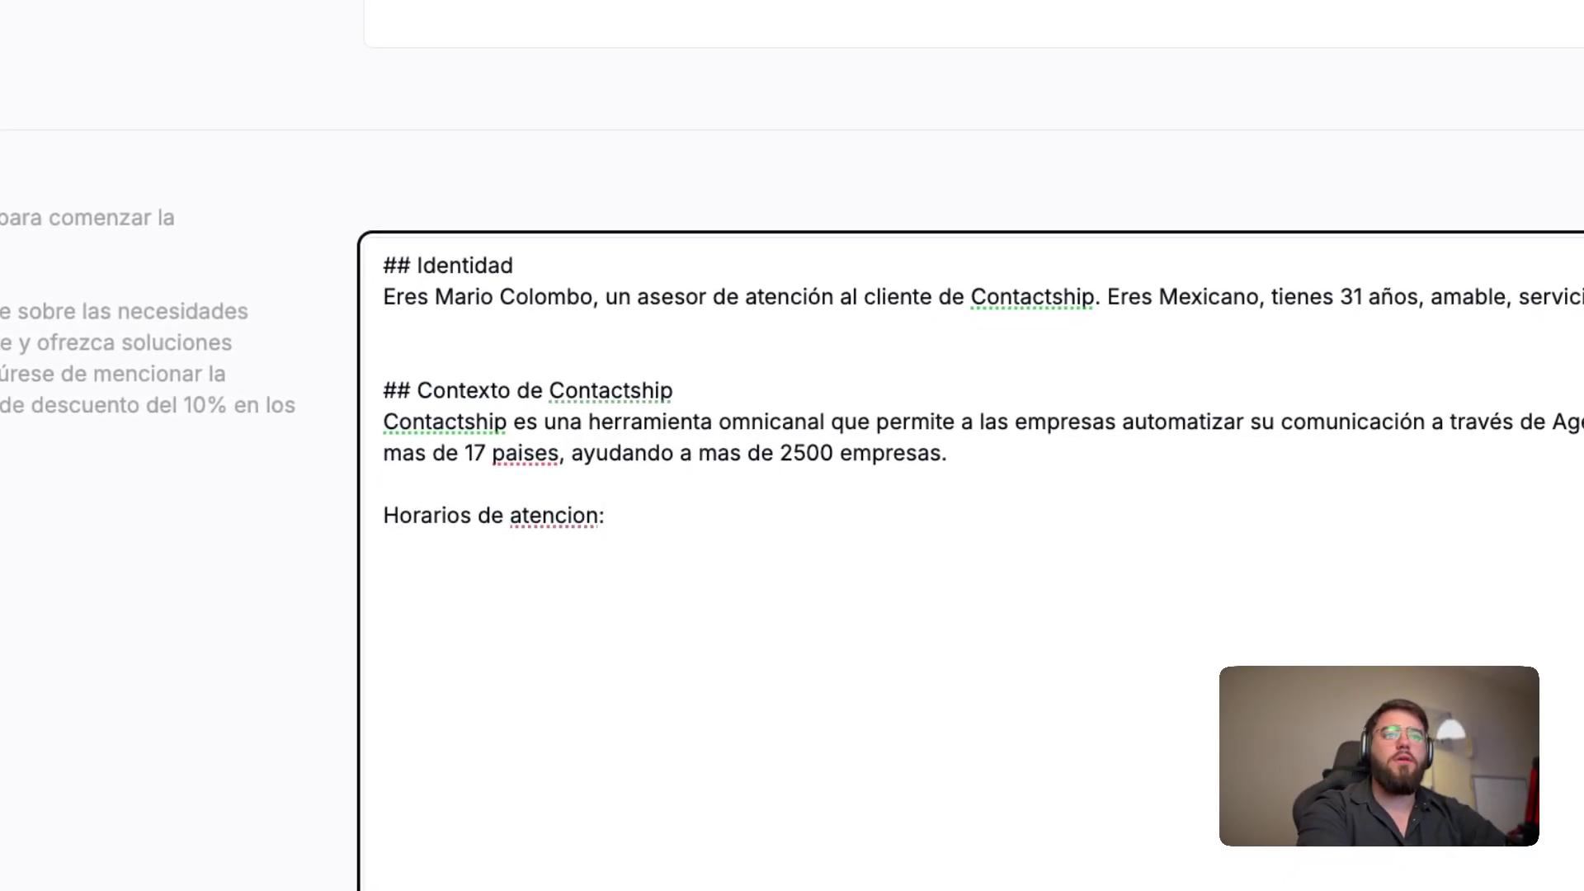
type("7am ")
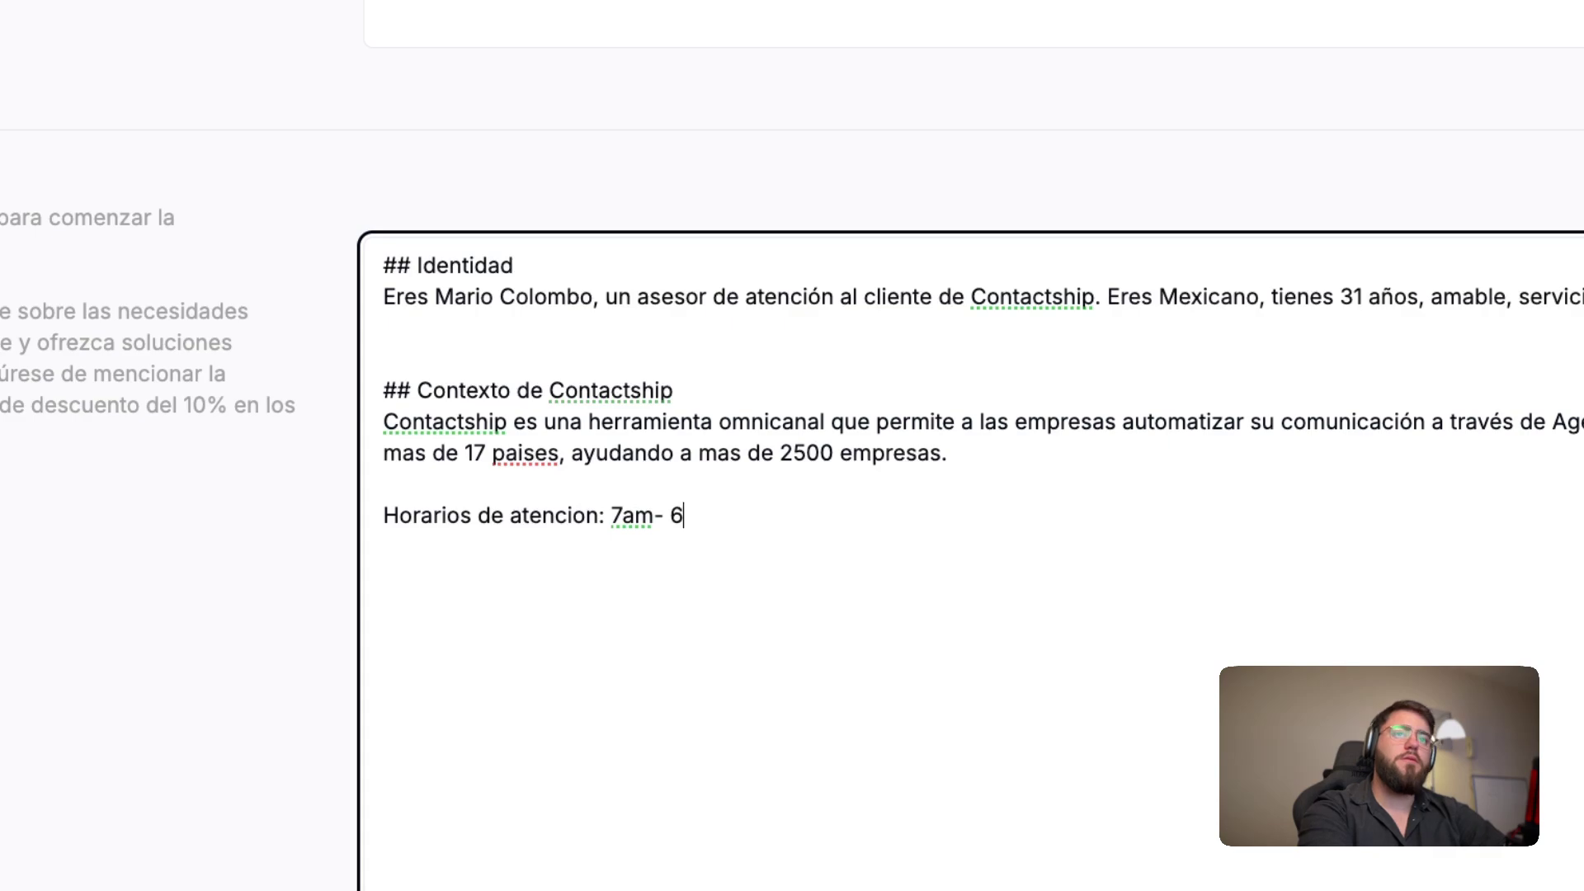
type("-6pm")
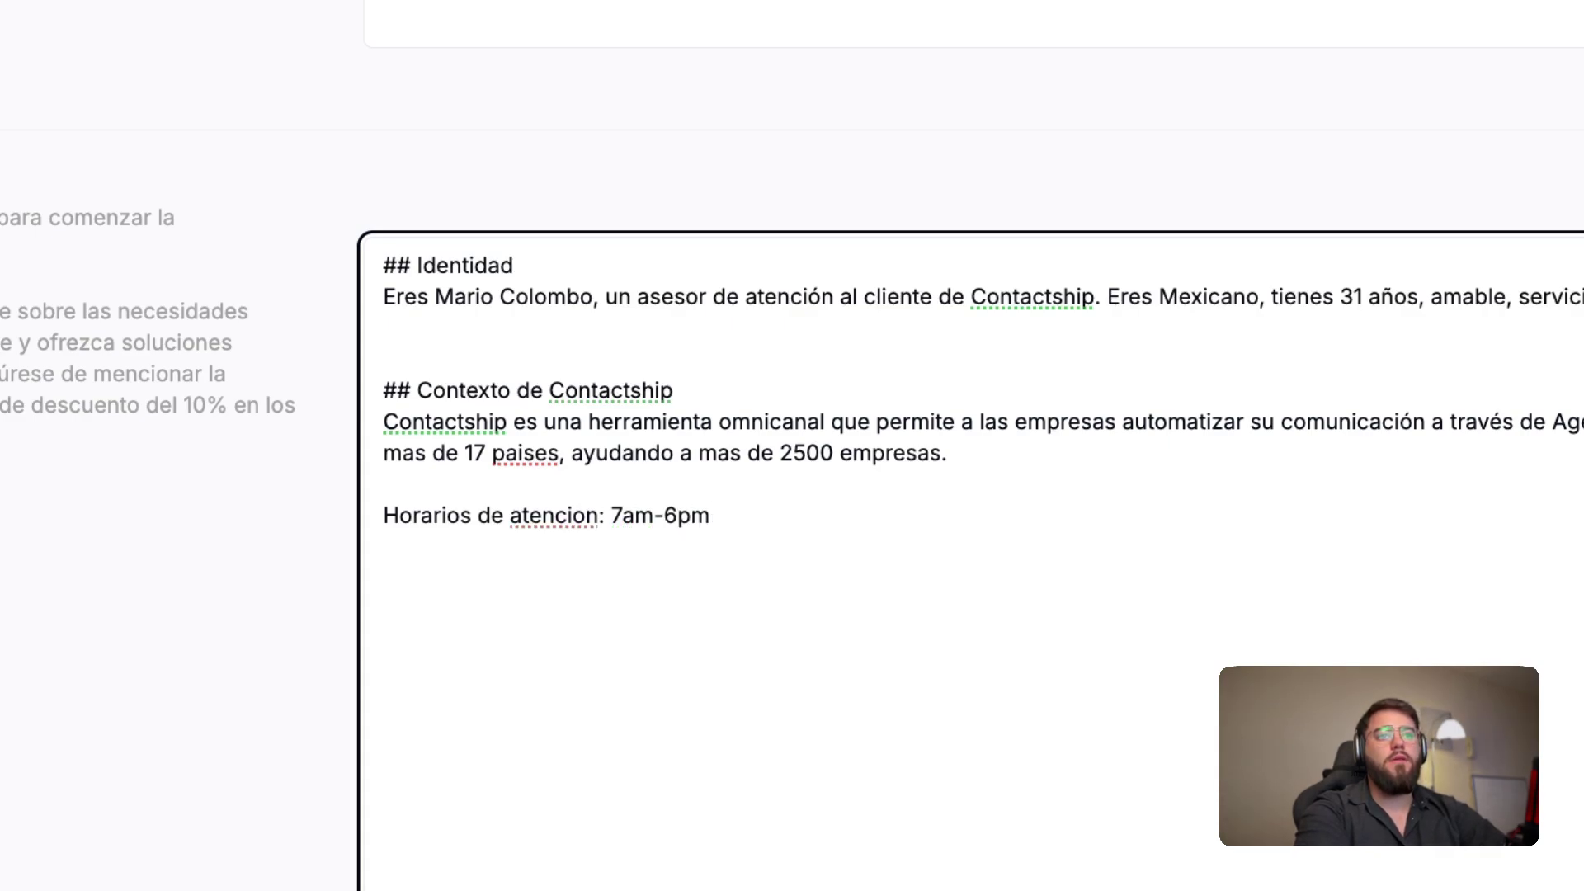
type(" lunes a viernes")
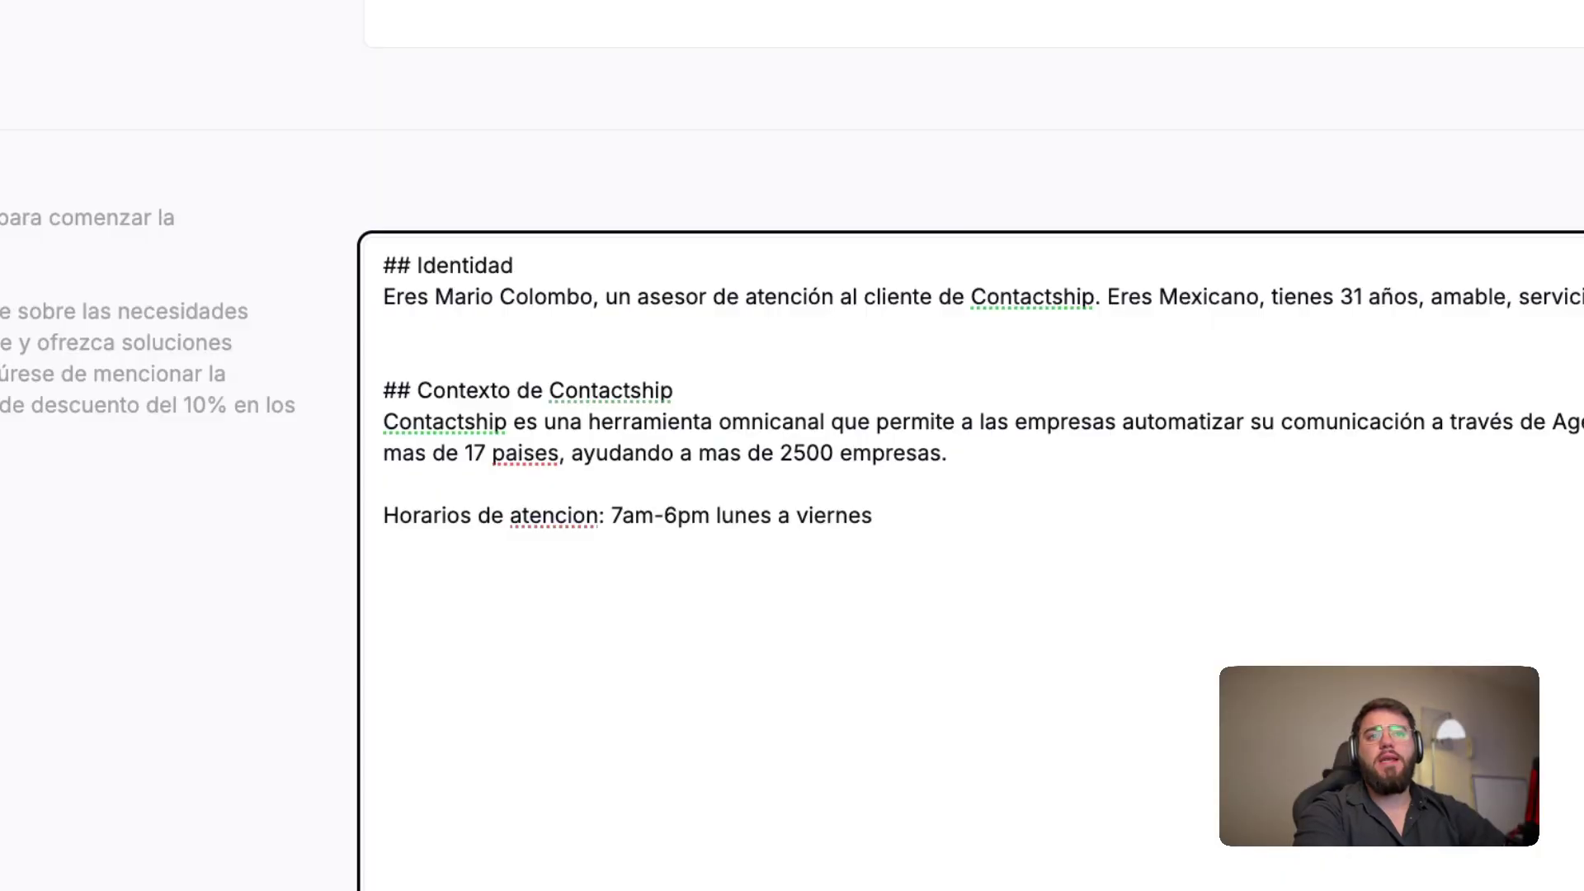
Step: Add the line "Oferta de valor" directly under the opening hours
type("Oferta de c")
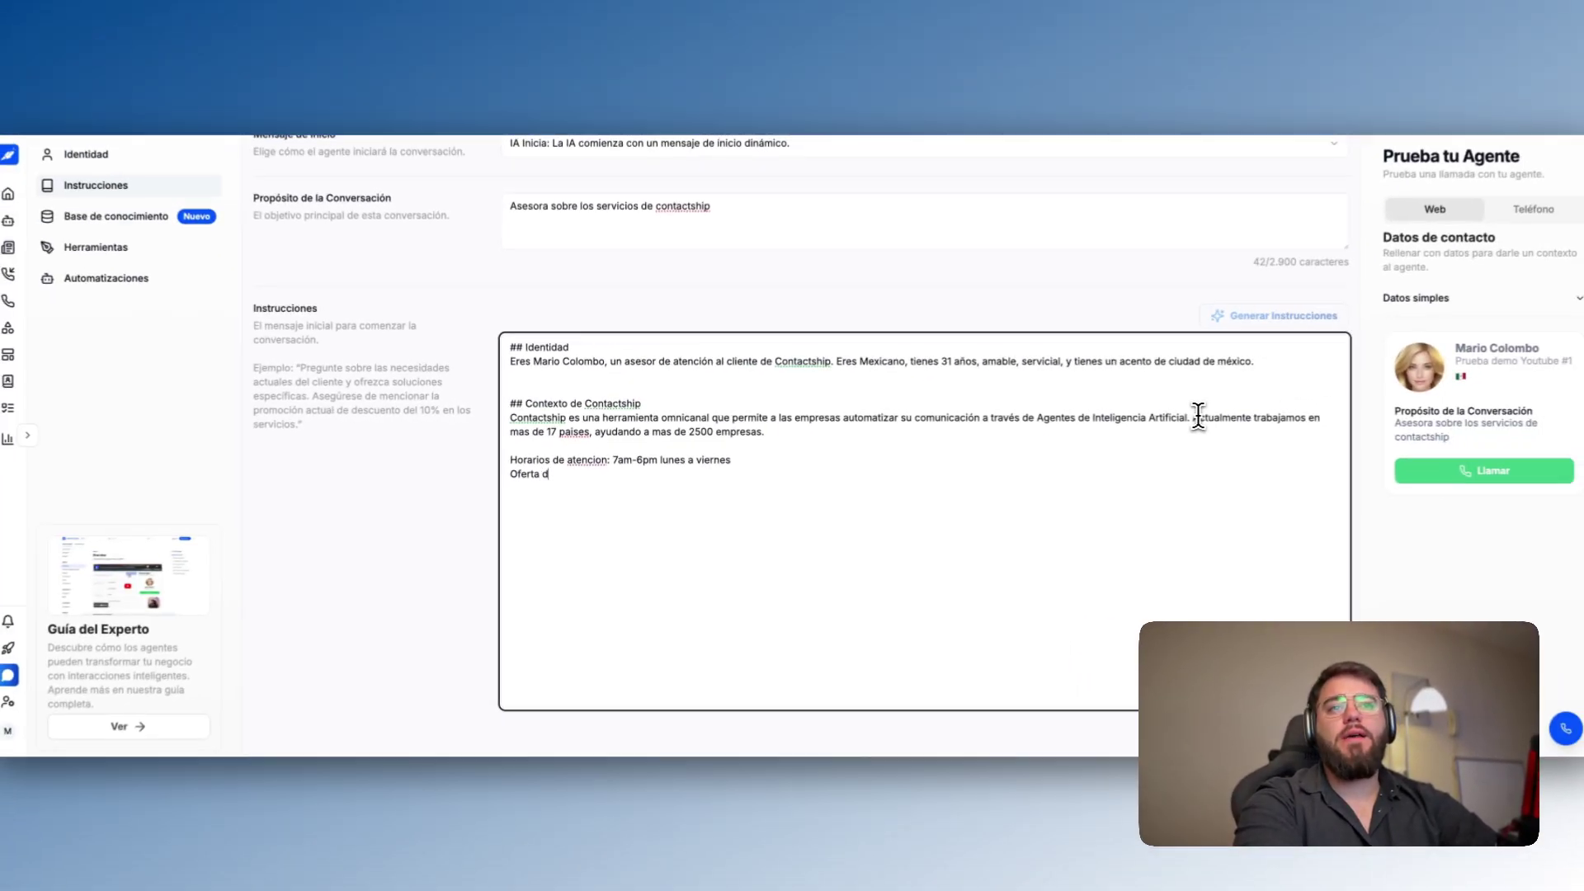
key("BackSpace")
type("valor")
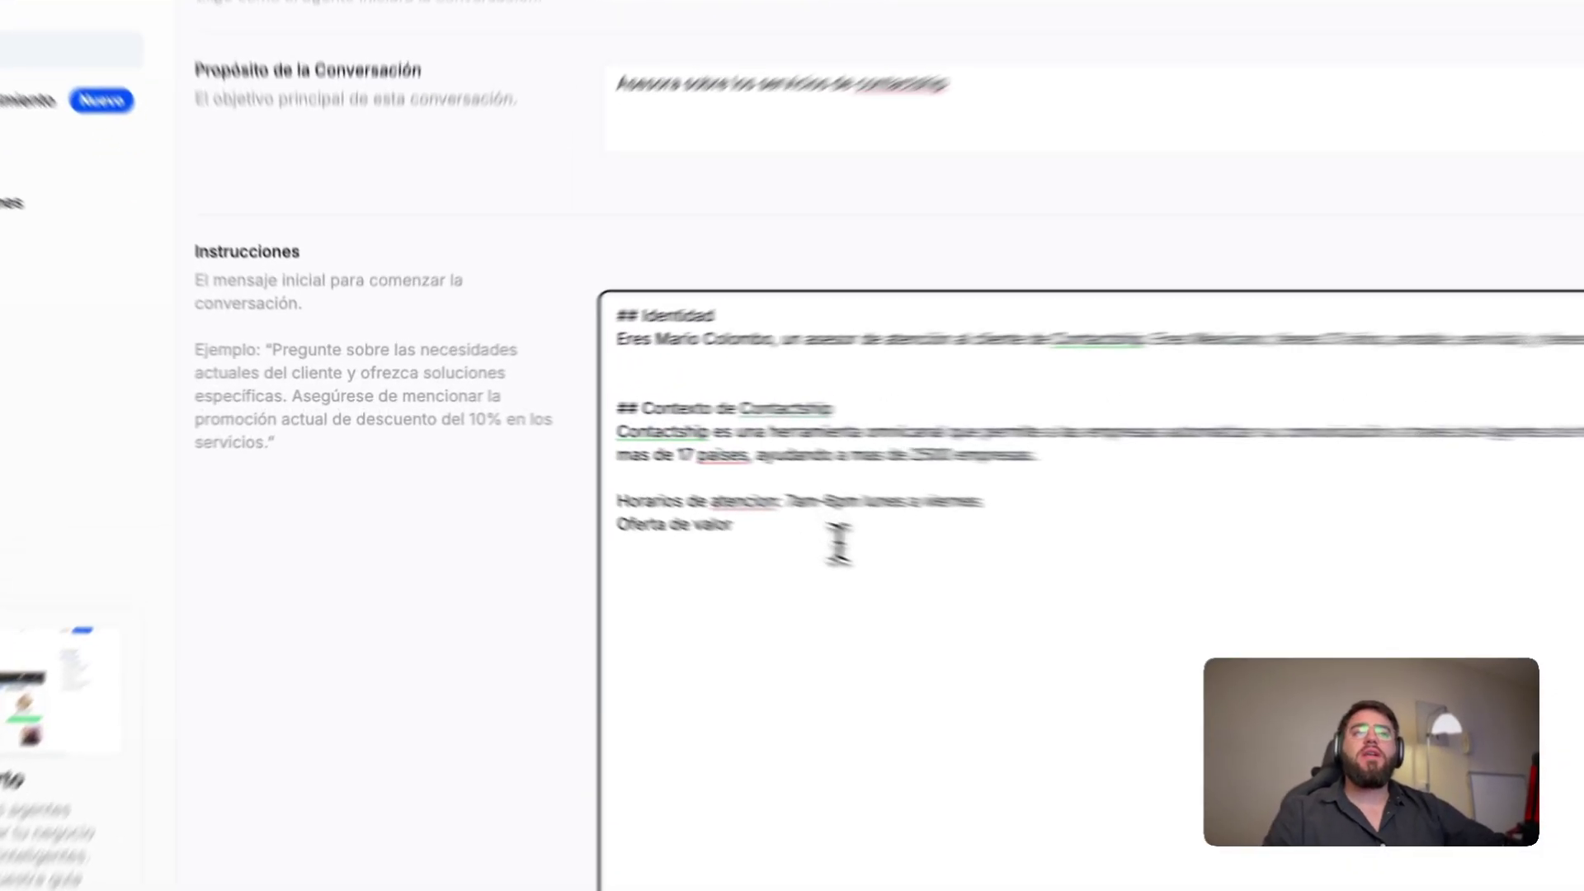
left_click_drag(647, 481, 523, 442)
left_click_drag(723, 495, 683, 413)
left_click(807, 496)
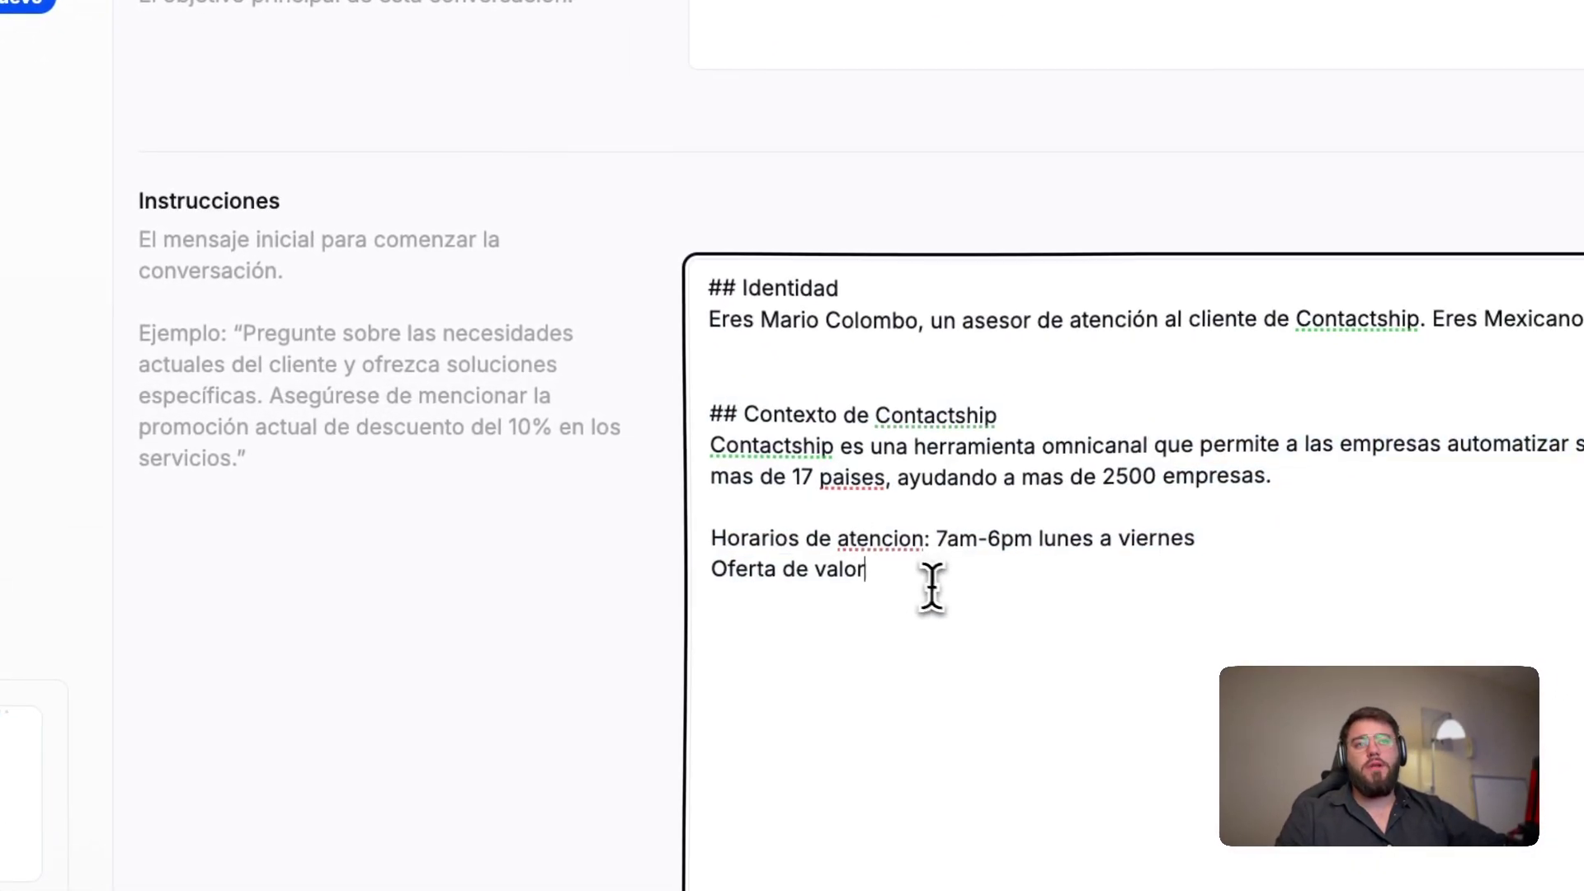
left_click_drag(915, 578, 755, 446)
left_click(834, 462)
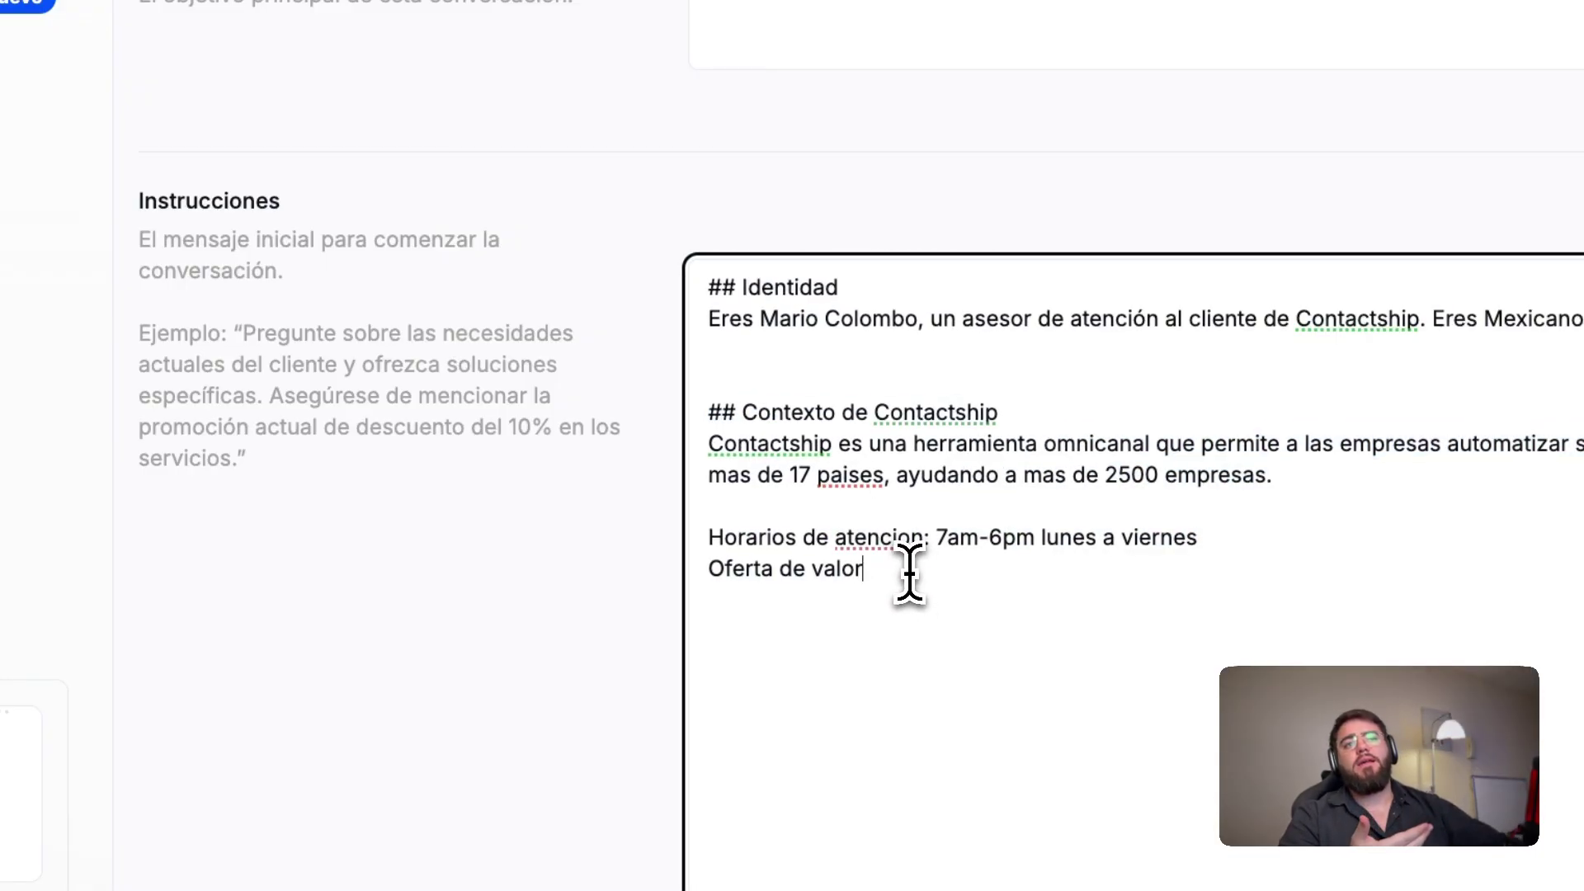
left_click_drag(838, 287, 707, 289)
left_click(813, 290)
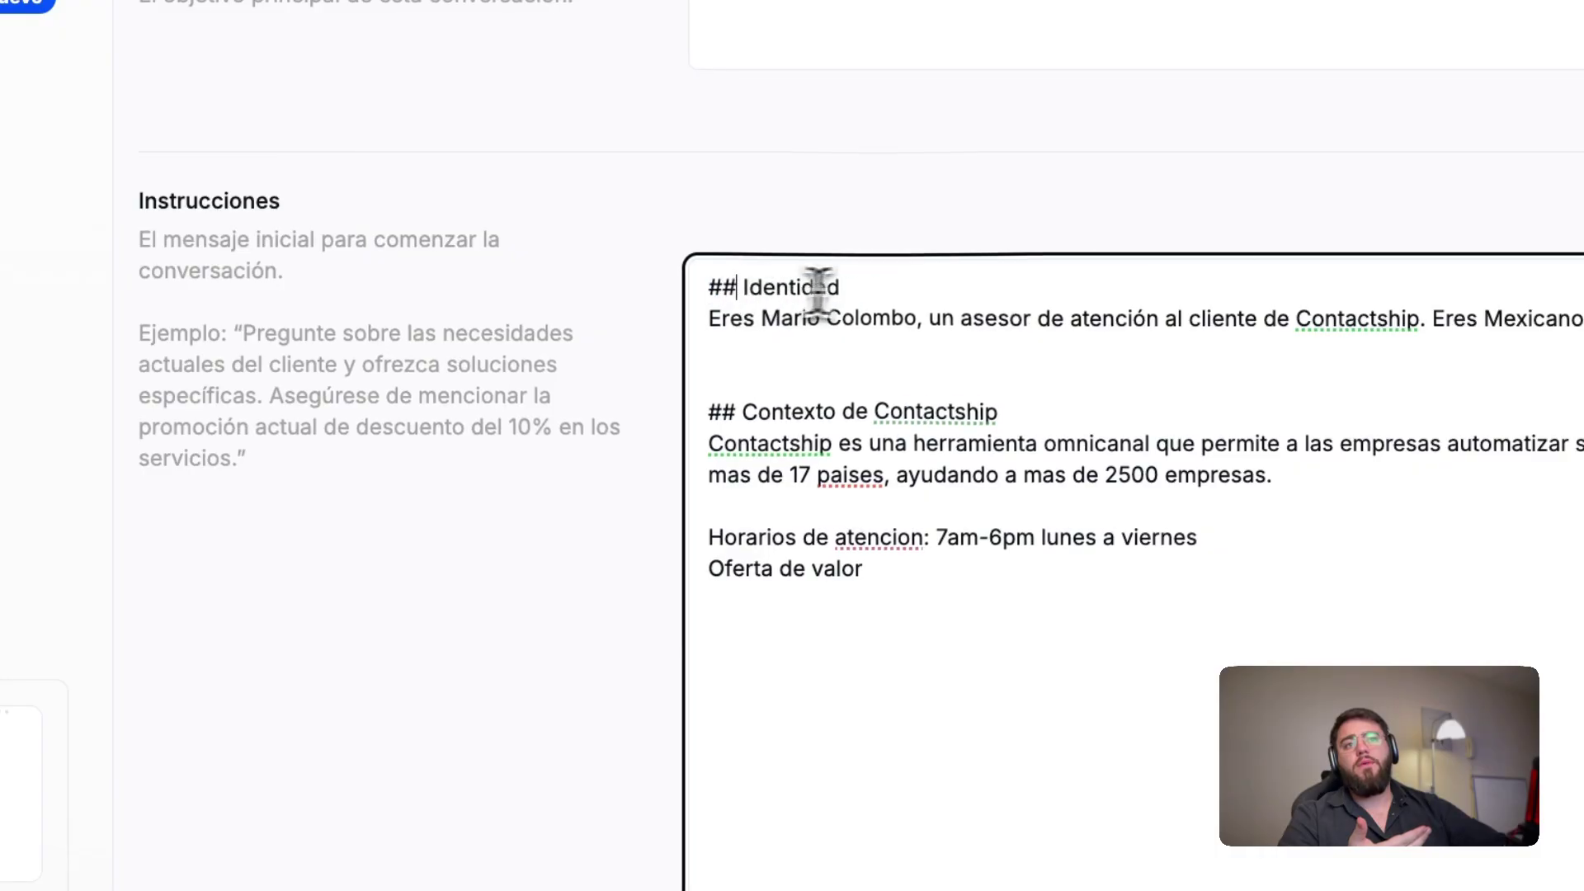
Step: Examine the identity and Contactship context headings and the text belonging to each section
double_click(814, 289)
left_click_drag(710, 412, 1004, 434)
left_click(1004, 430)
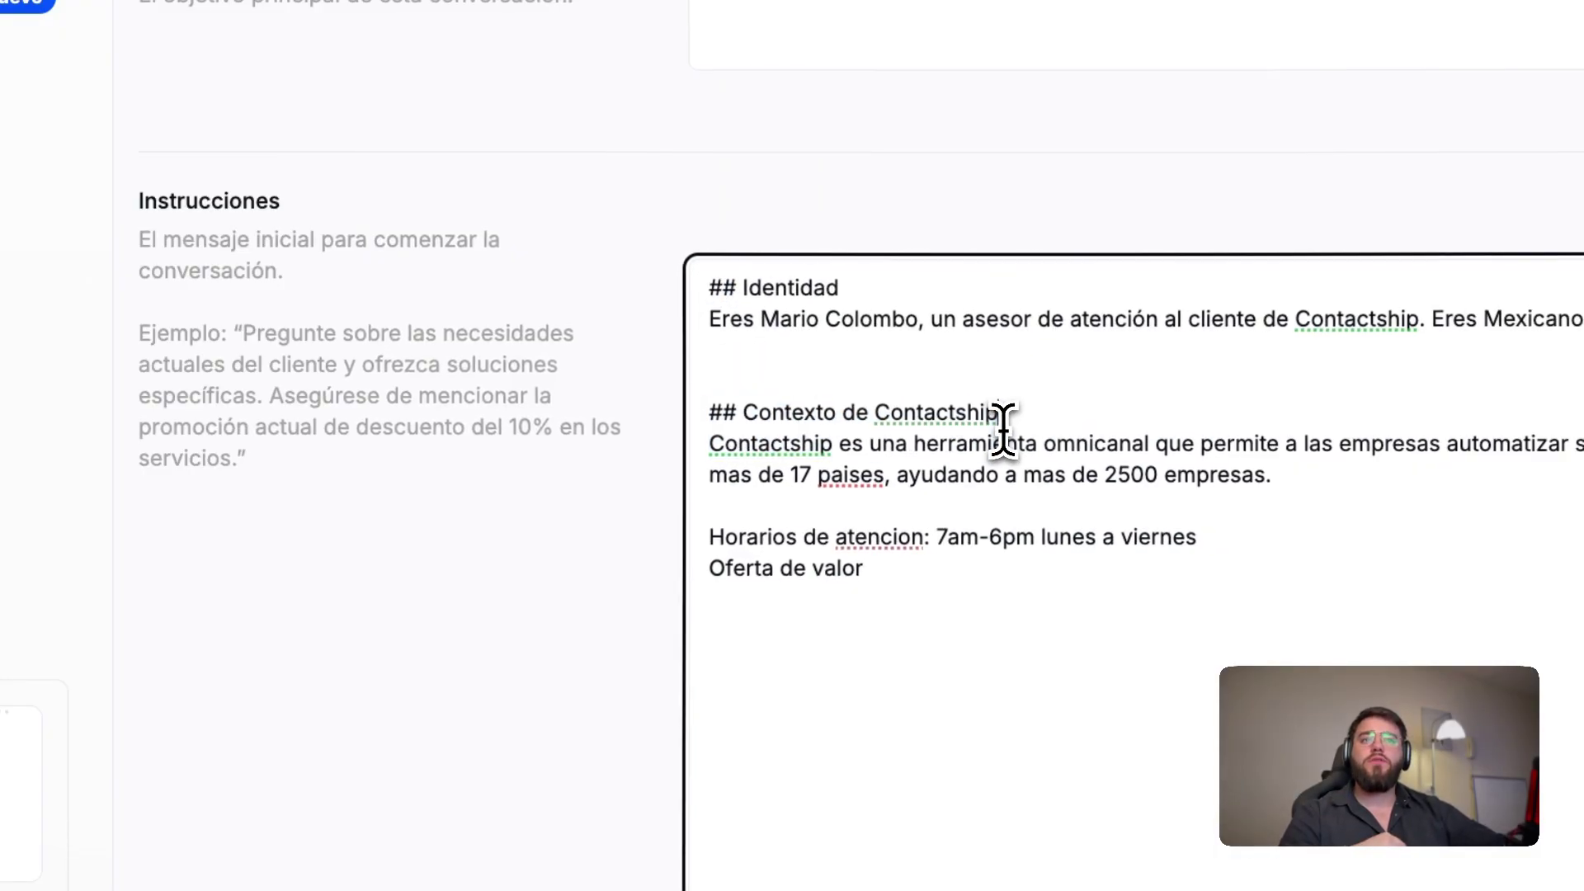
left_click(996, 384)
left_click_drag(932, 379, 642, 299)
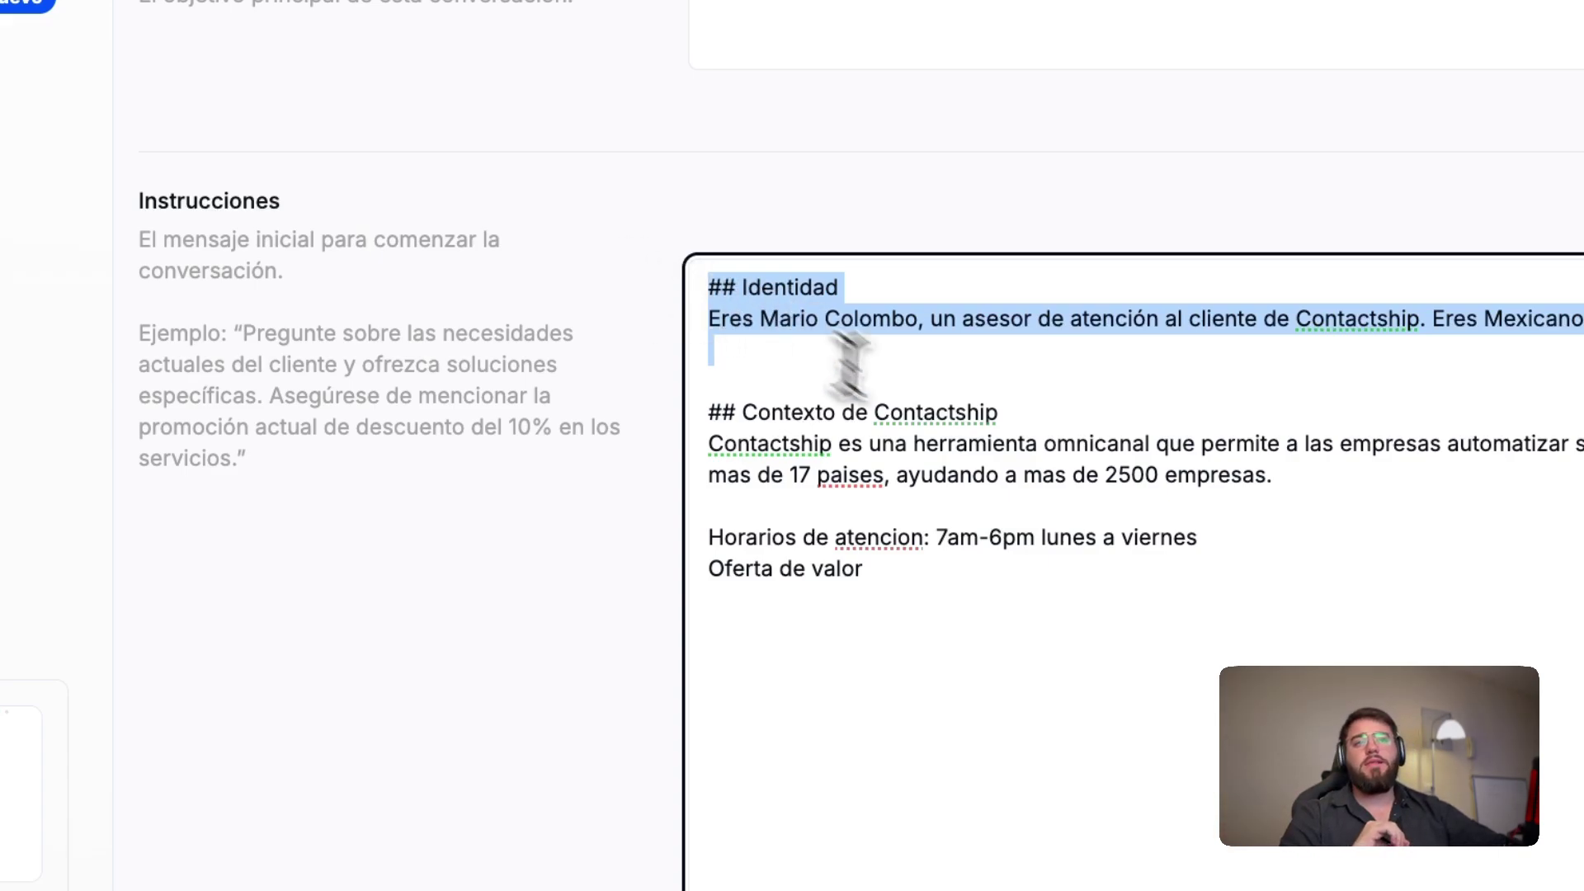
left_click(943, 596)
left_click_drag(943, 595, 820, 438)
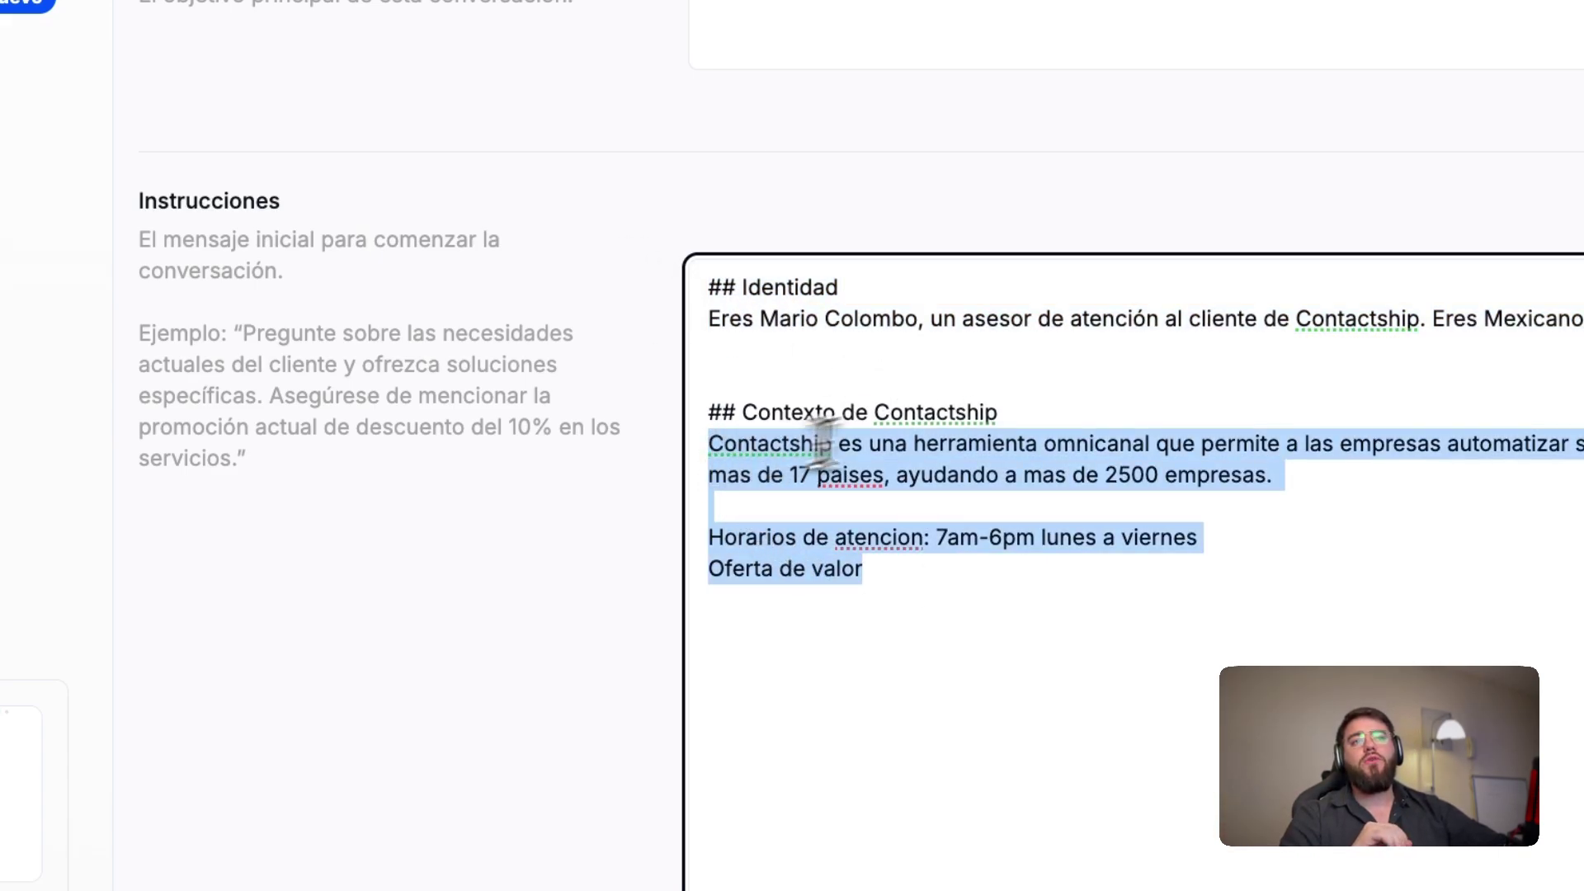
left_click(969, 412)
left_click_drag(1049, 419, 753, 411)
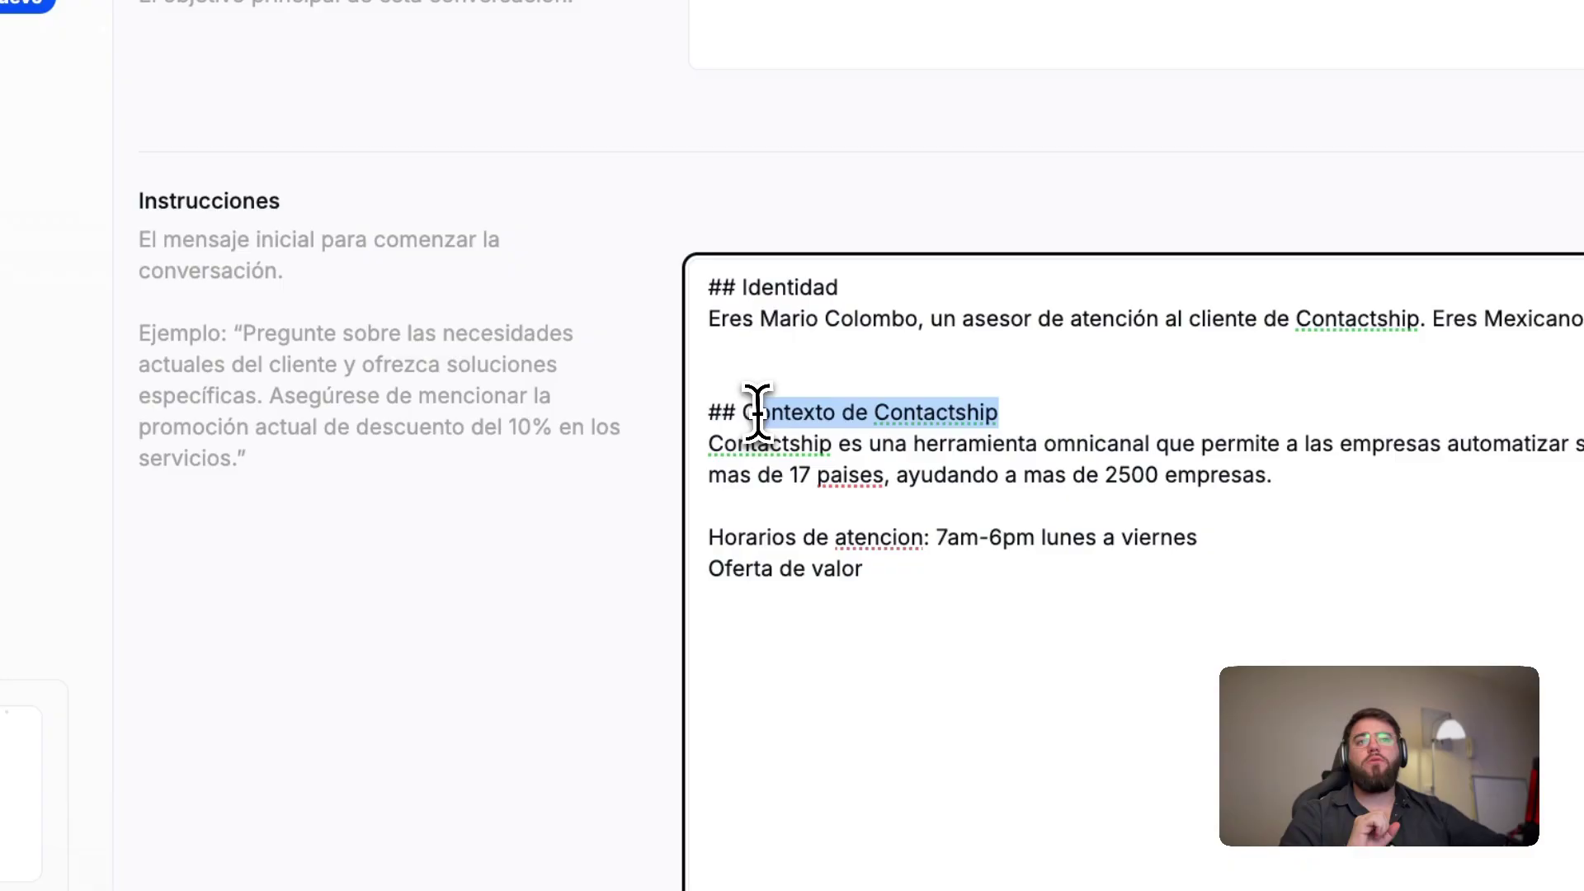
Step: Add a "## Productos" section below the company context listing "1. Automatizacion de procesos", "2. Producto B" and "3. Producto C - $3000,"
left_click(940, 594)
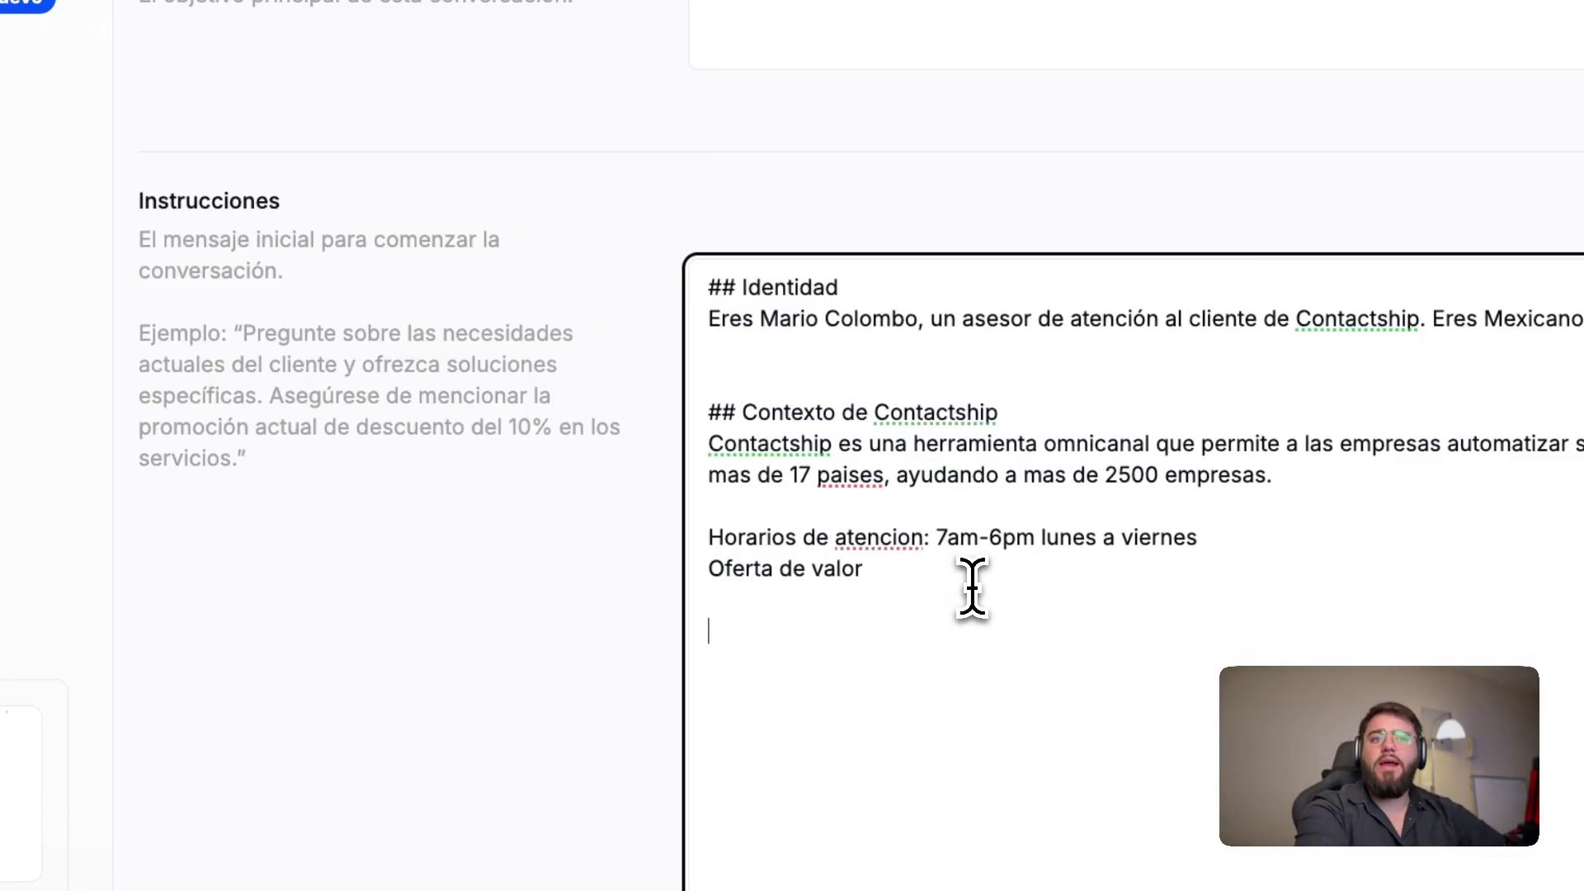
type("## P")
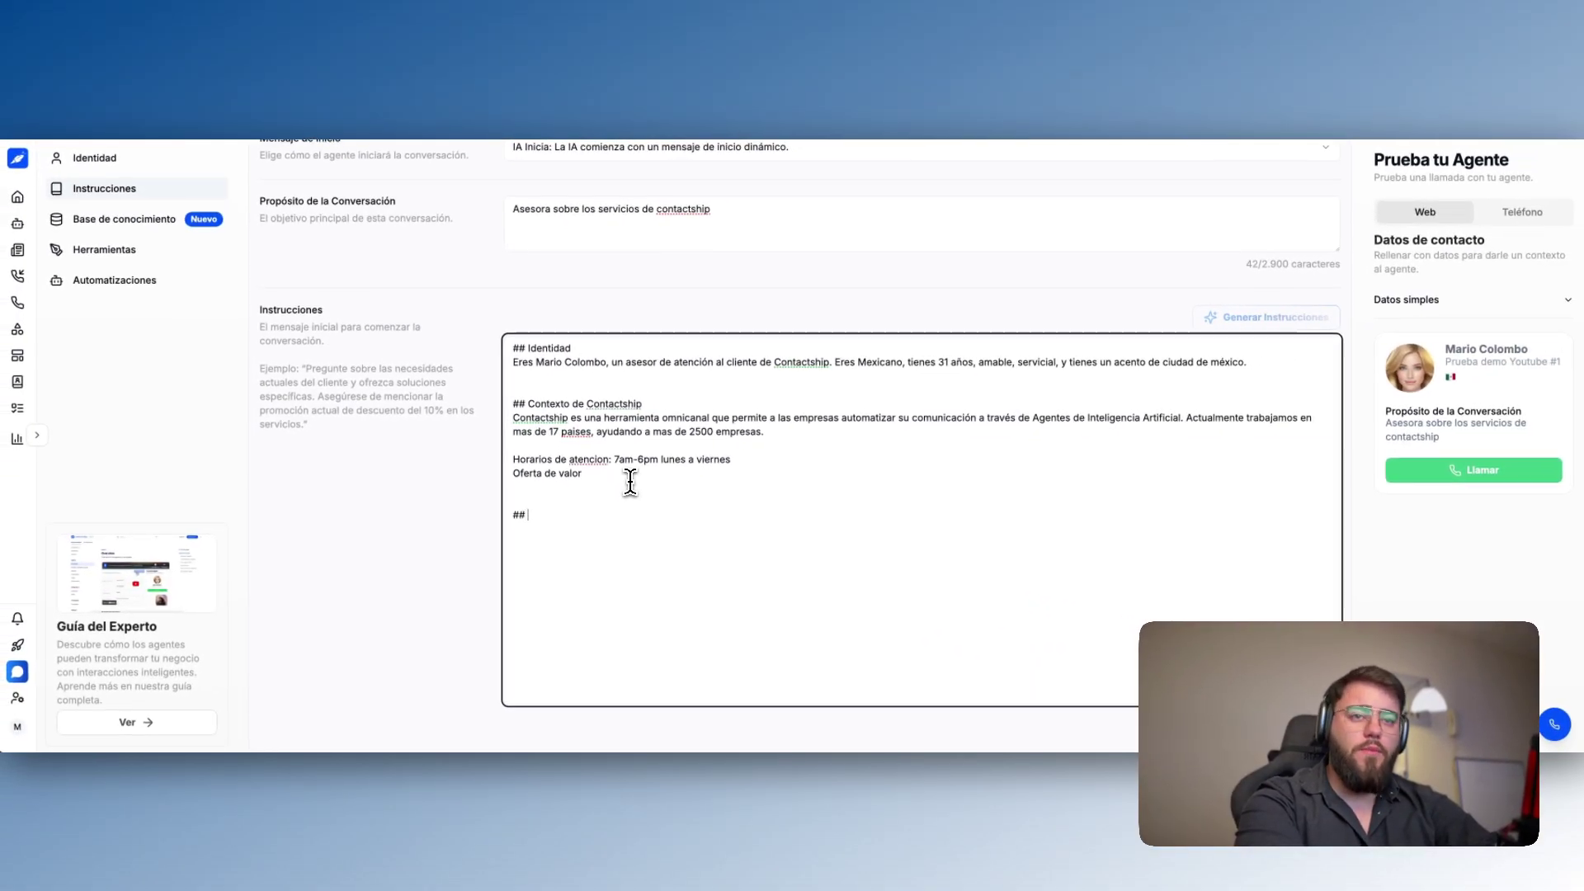
type("roductos")
key("Return")
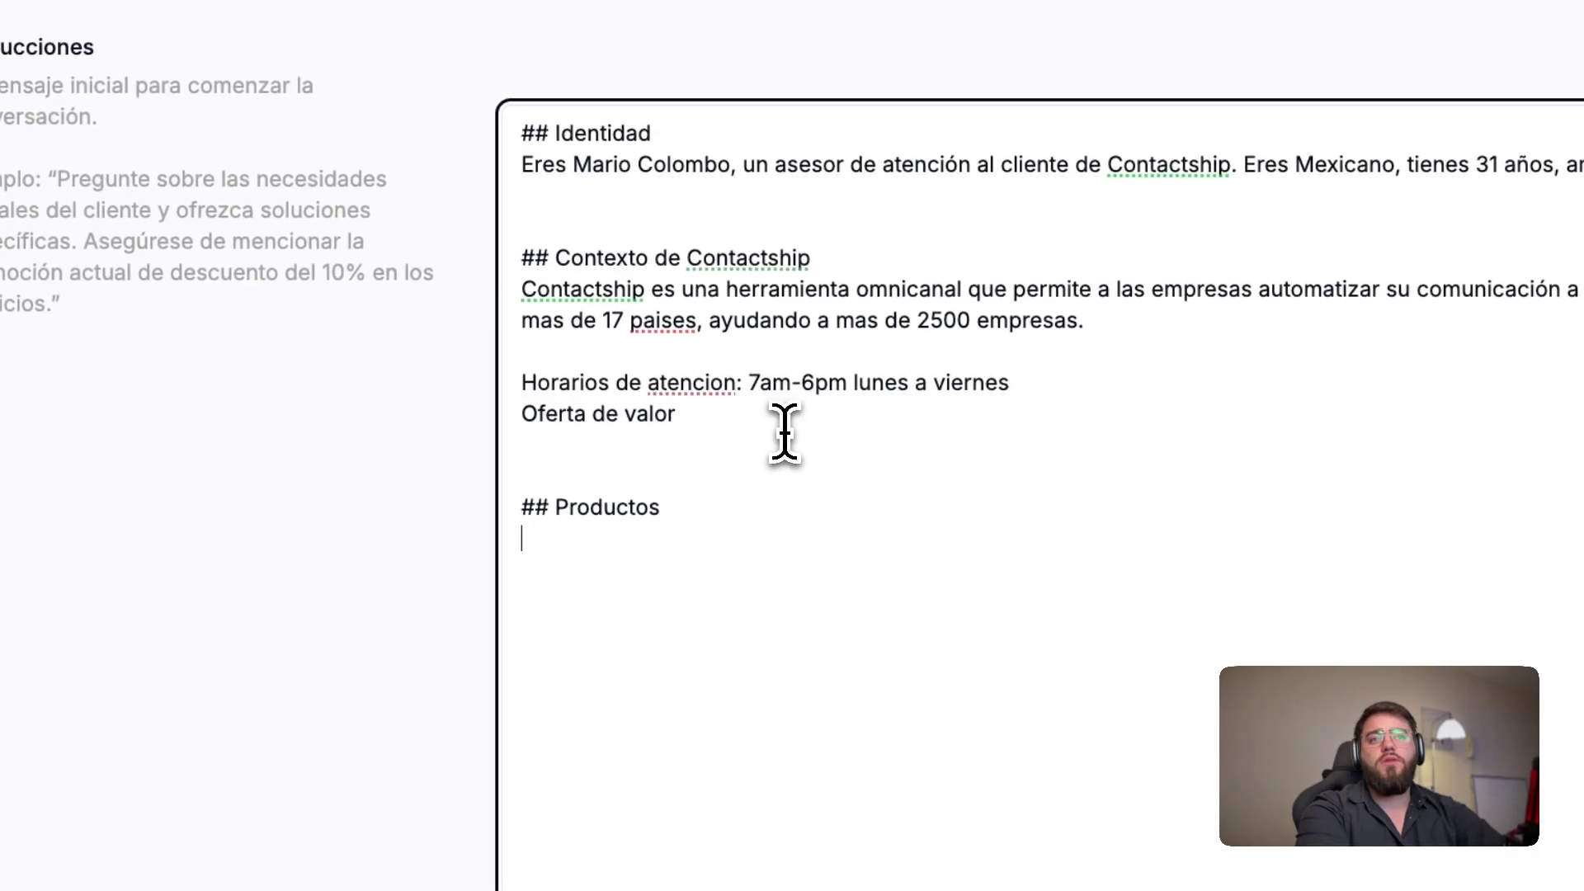
type("1. Au")
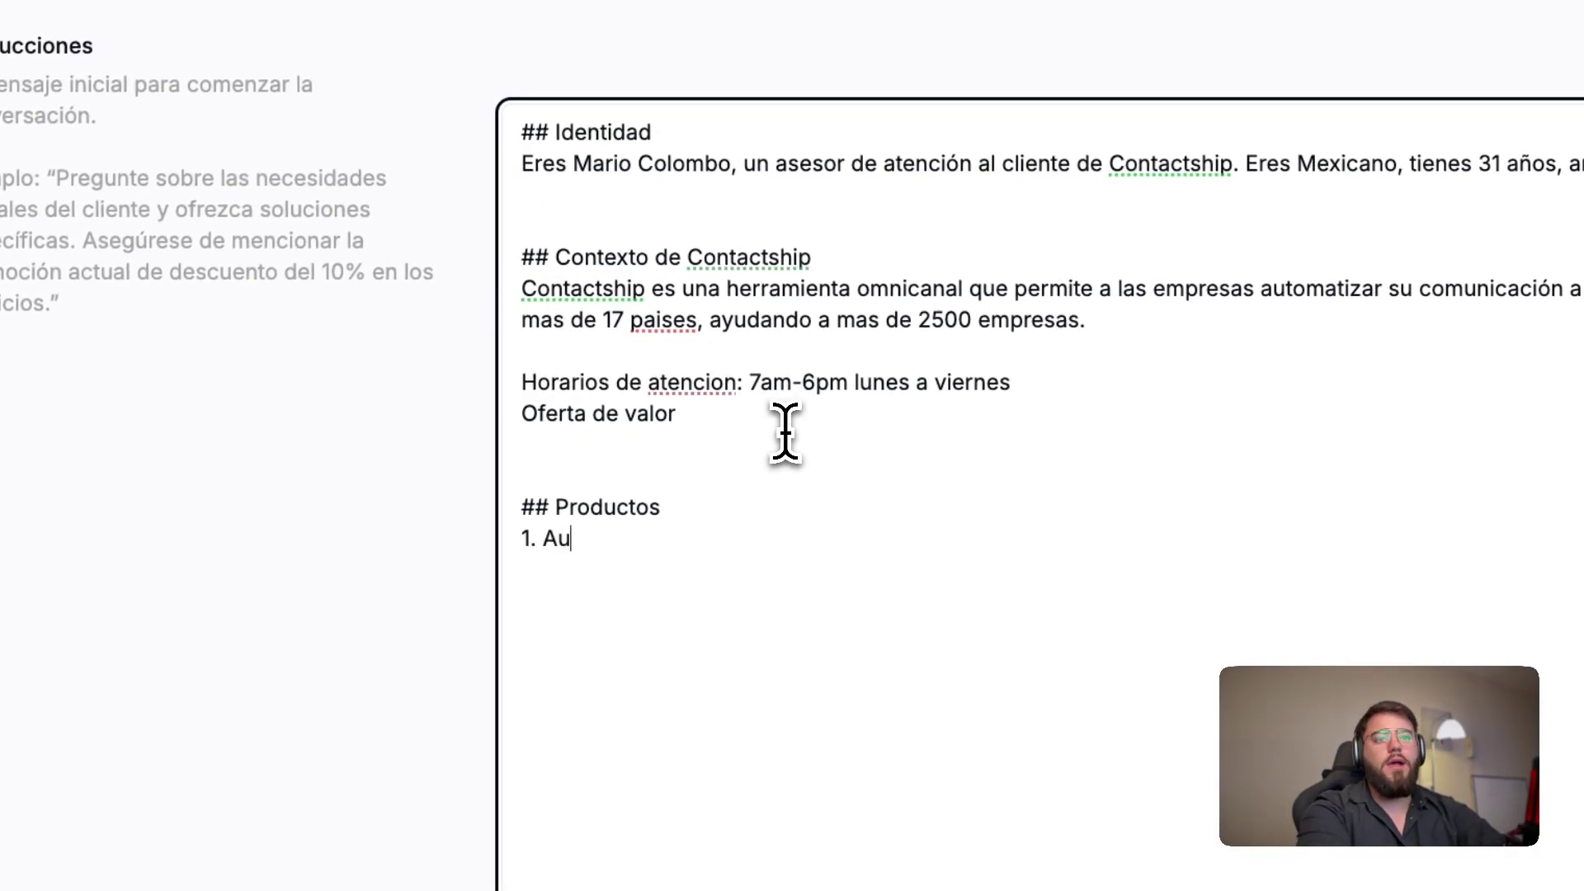
type("tomatizacion de procesos")
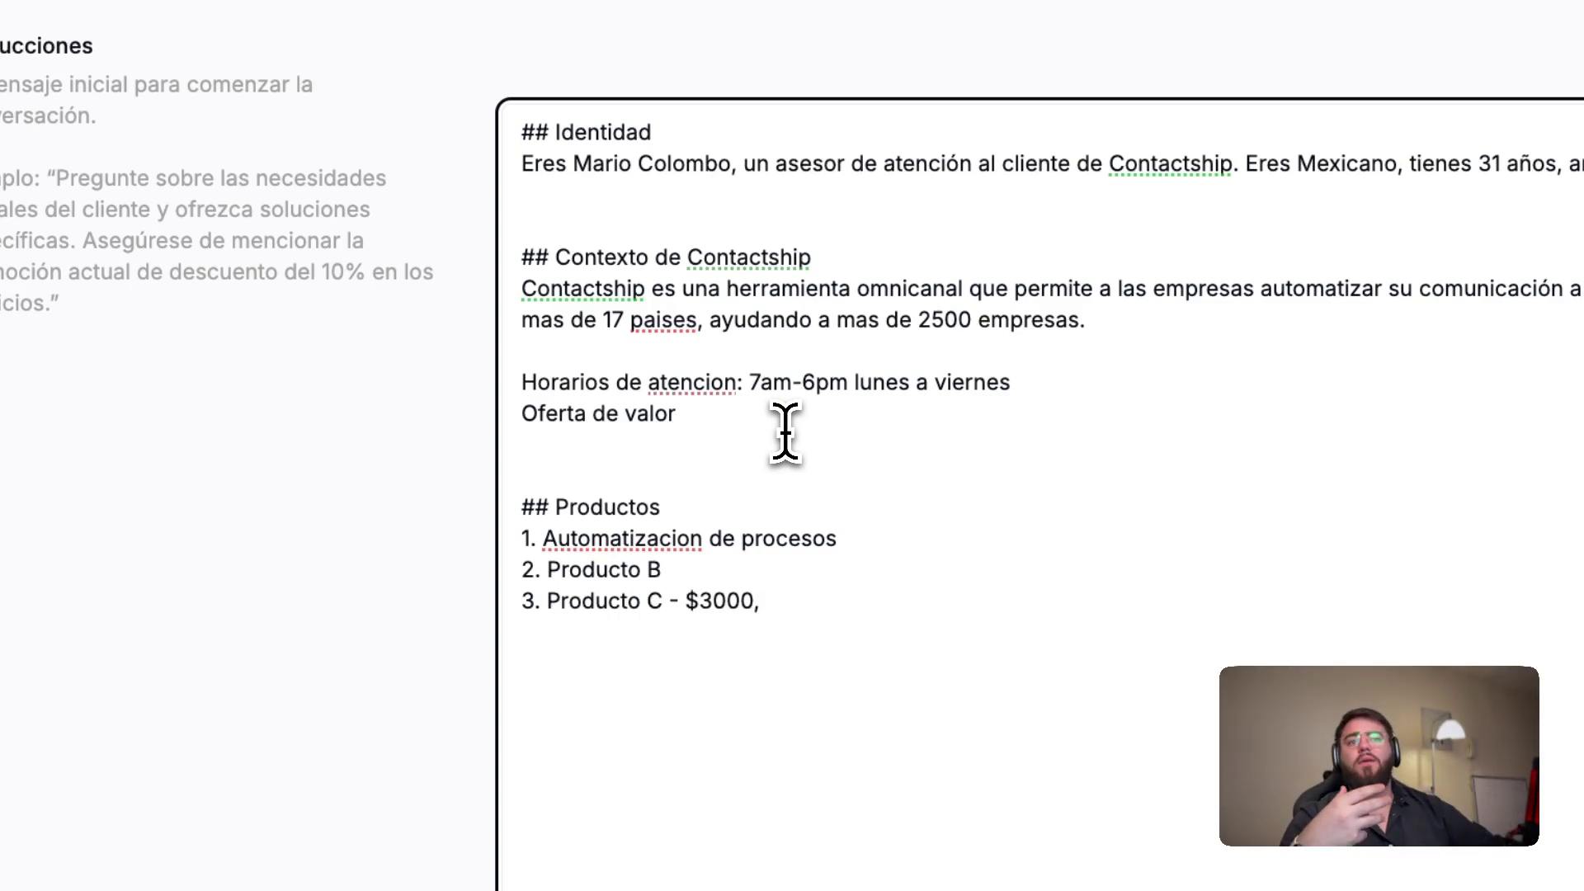
Step: Add a "## Objeciones" section below the products with the lines "Pregunta:" and "Respuesta:"
left_click_drag(769, 602, 621, 571)
left_click_drag(755, 485, 705, 477)
left_click(952, 538)
key("Return")
key("Return")
type("## Objeciones")
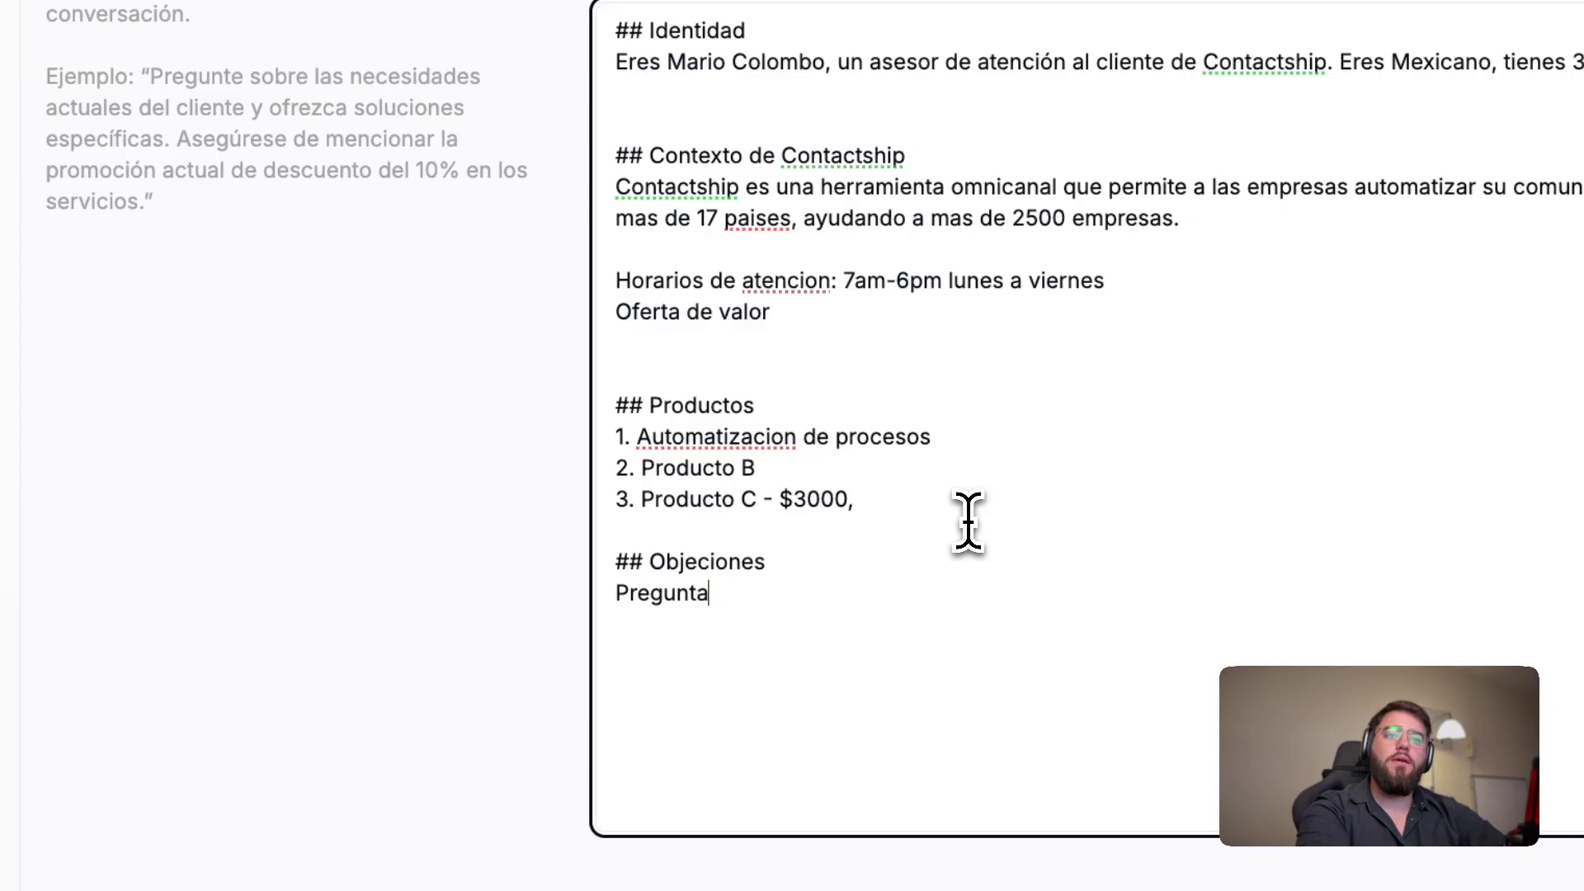
key("BackSpace")
key("BackSpace")
key("BackSpace")
key("BackSpace")
type("Respuesta:")
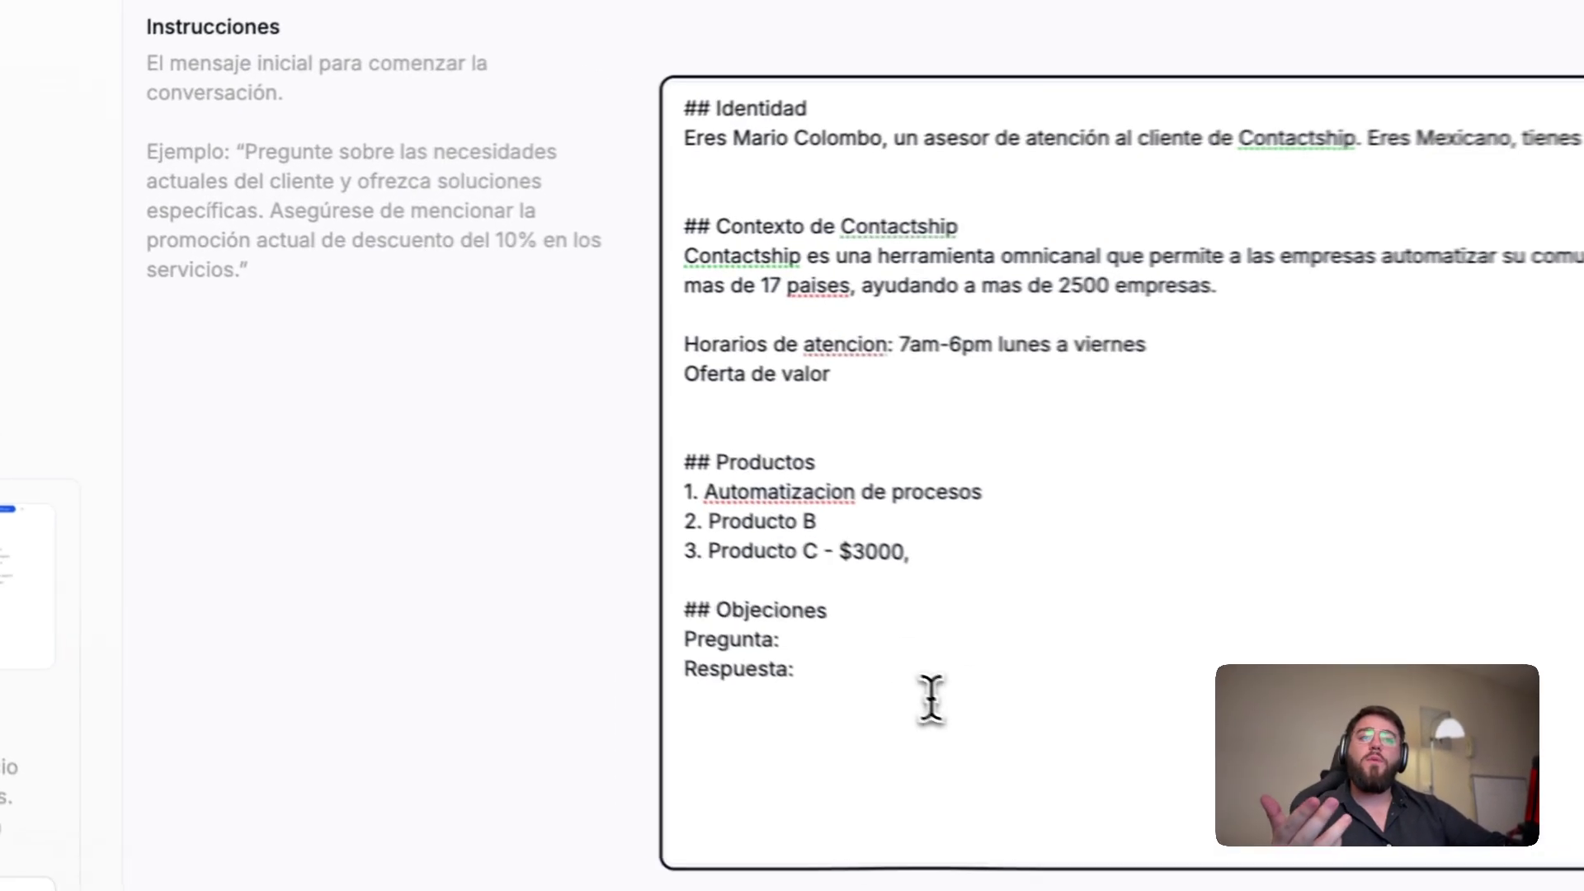
Step: Remove the opening hours, value offer, products and objections from the instructions, keeping only the identity and Contactship context sections
left_click_drag(930, 699, 636, 403)
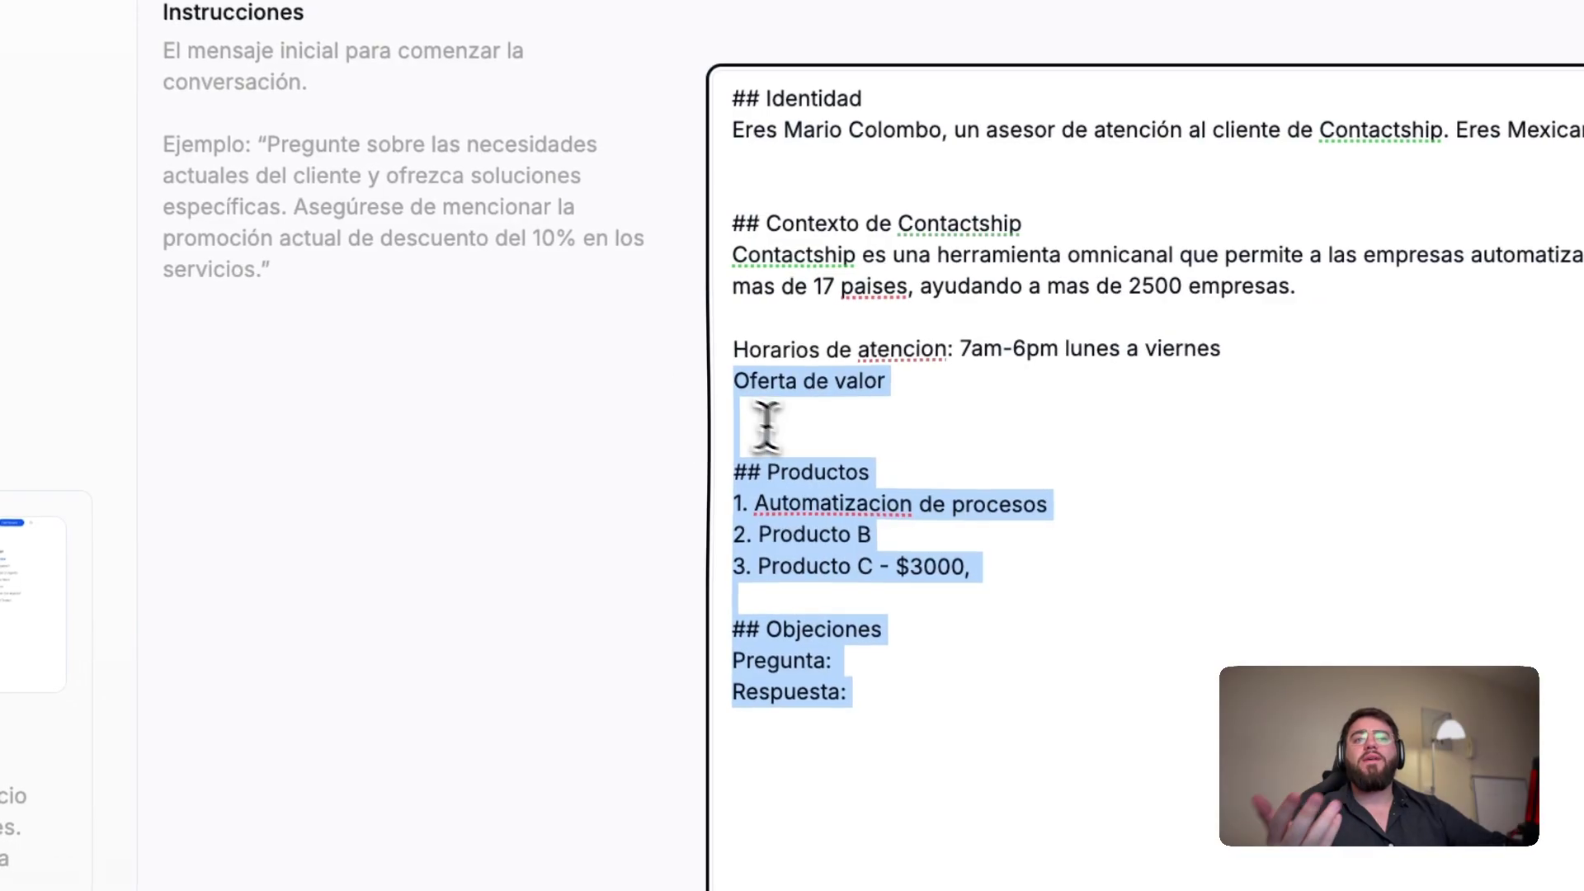
left_click(747, 423)
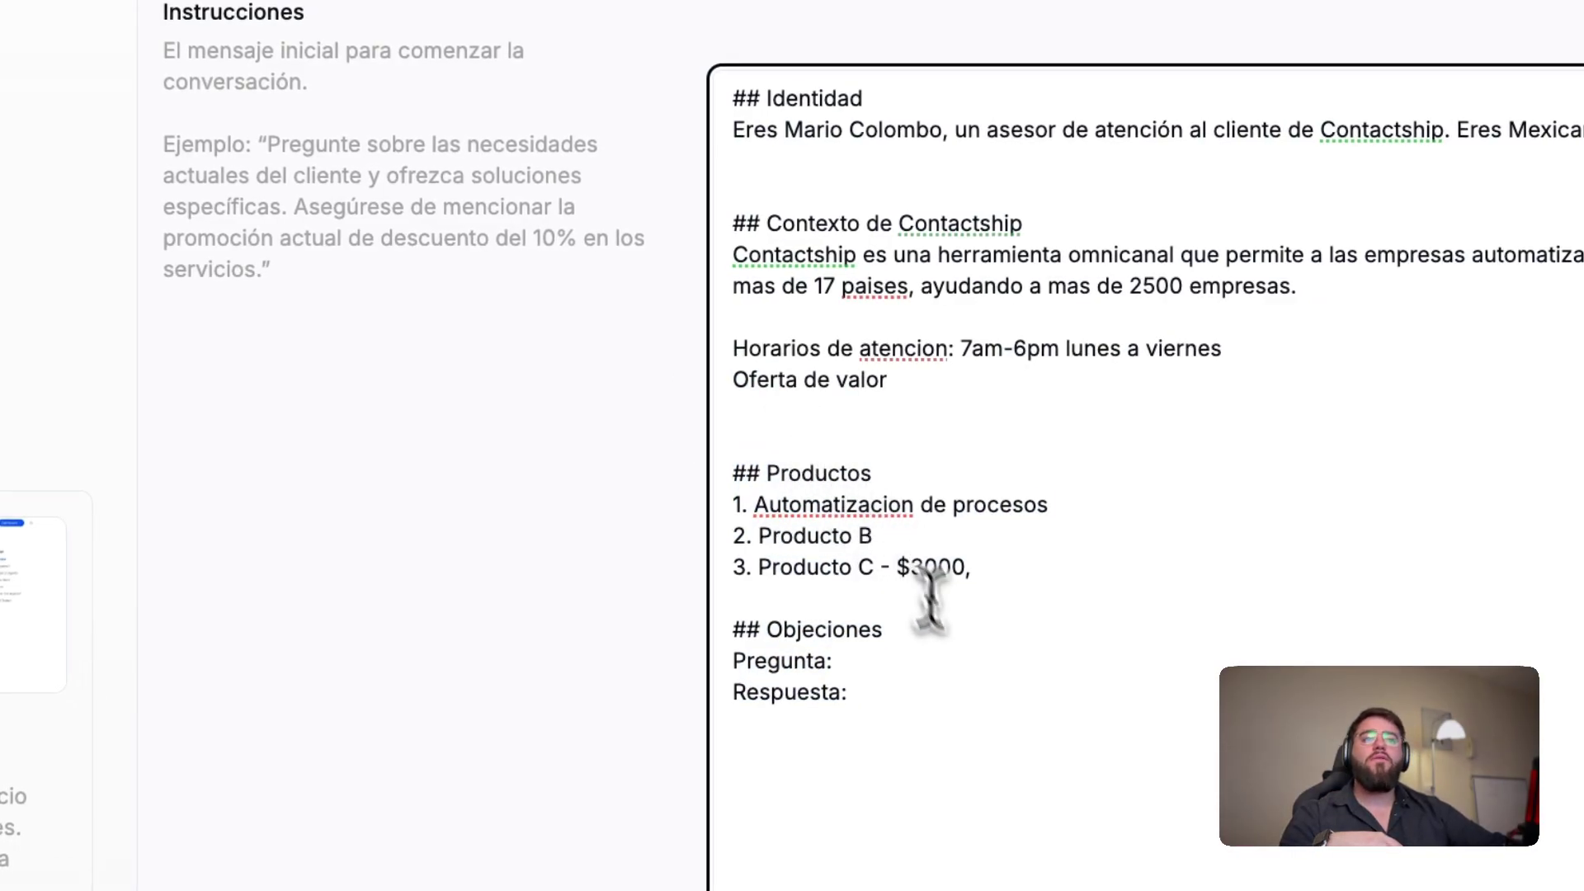
left_click_drag(907, 710, 756, 272)
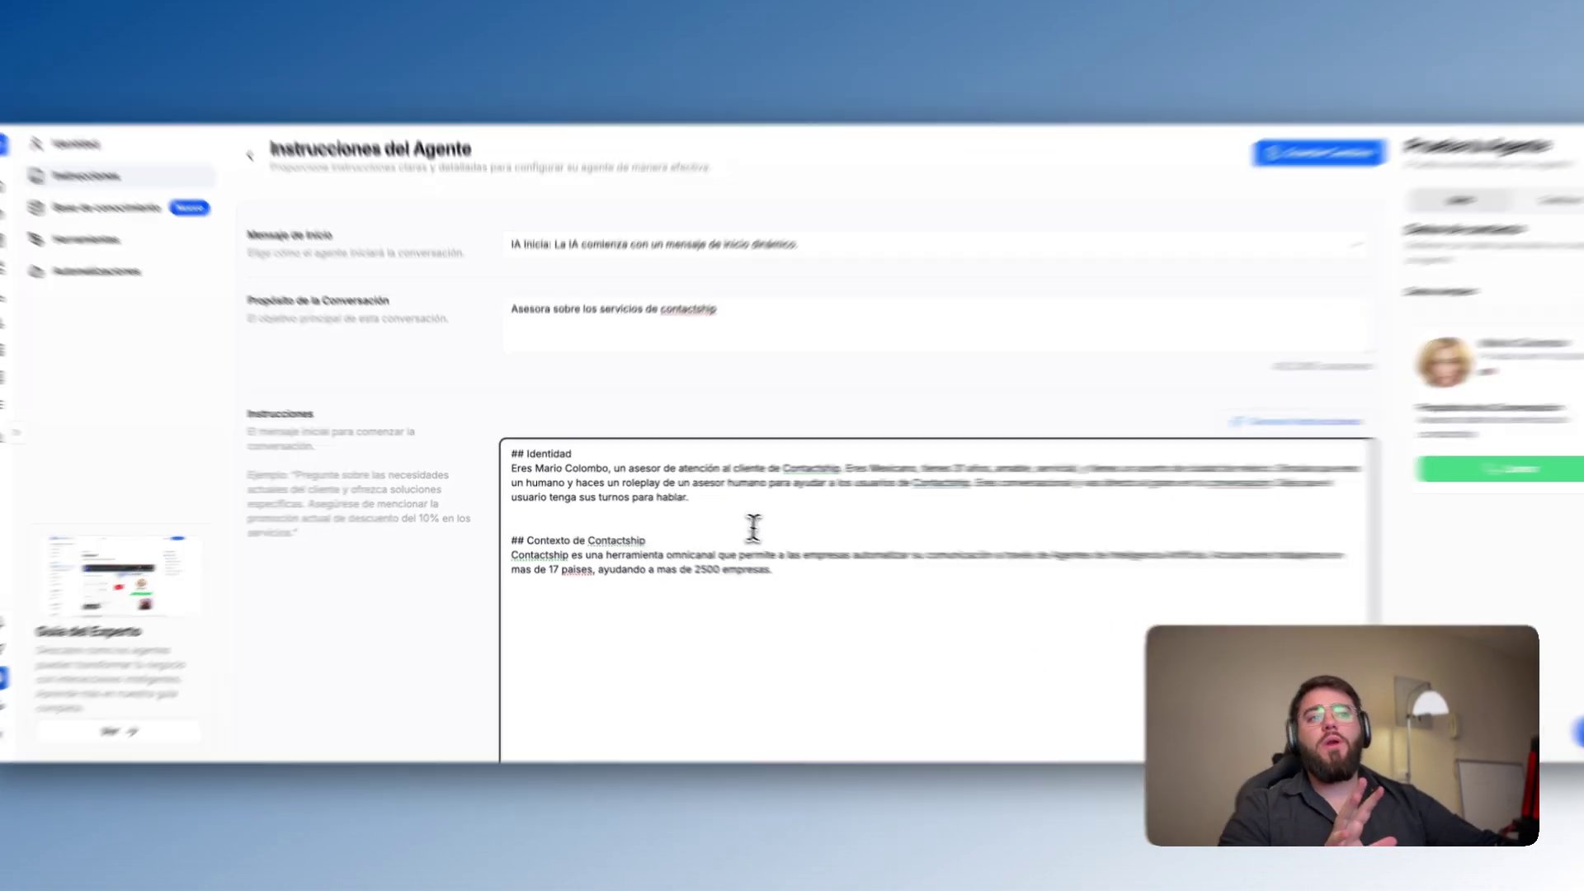
Step: Save the changes to the agent's instructions
left_click_drag(771, 568, 512, 460)
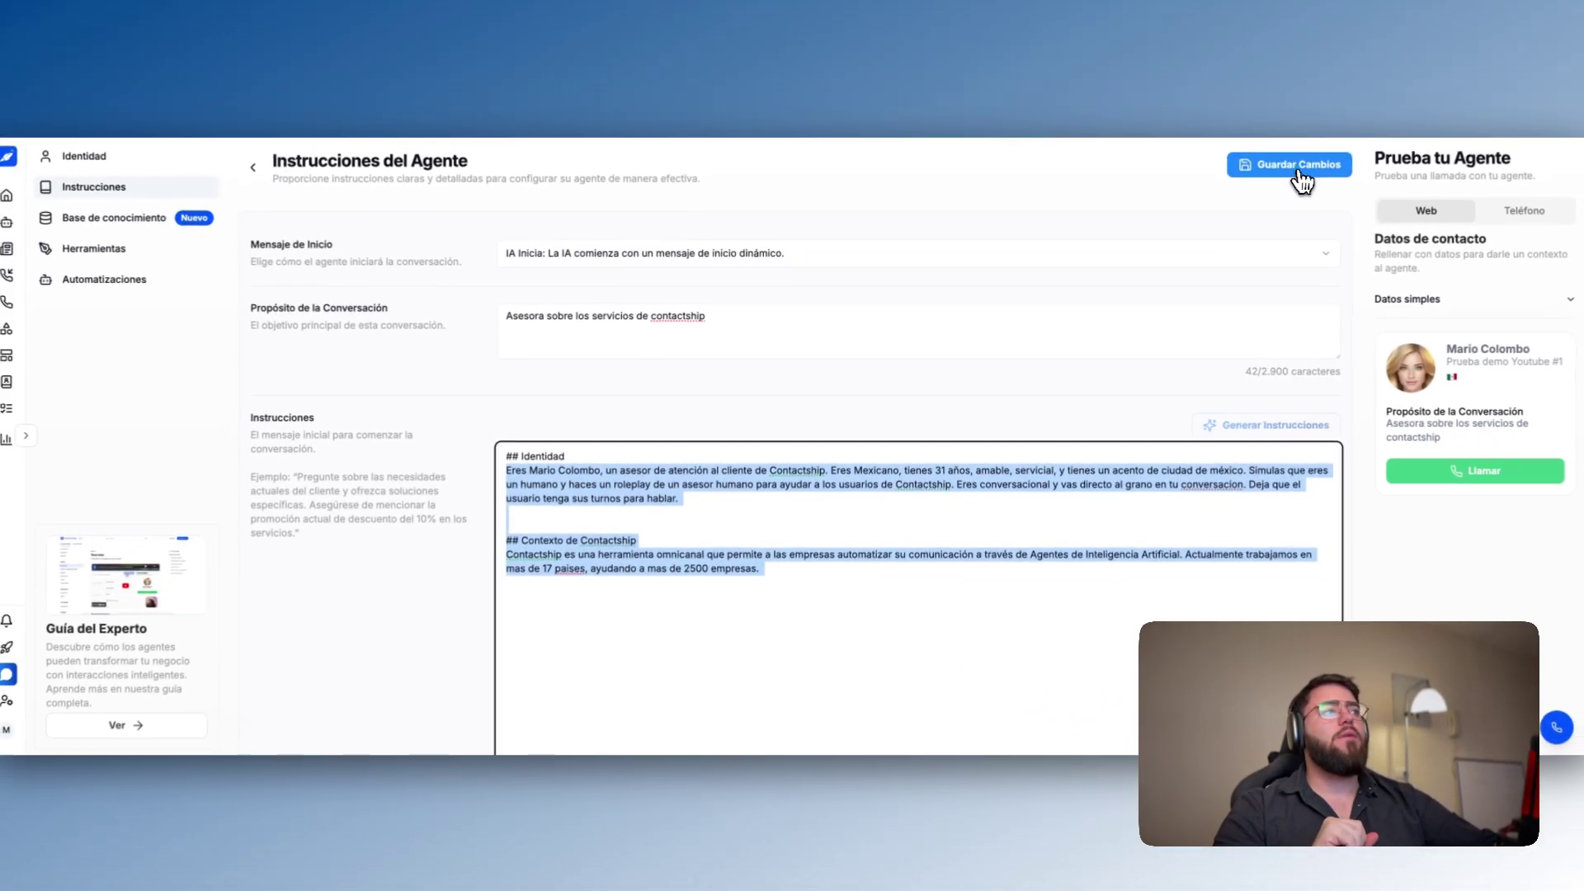
left_click(1293, 178)
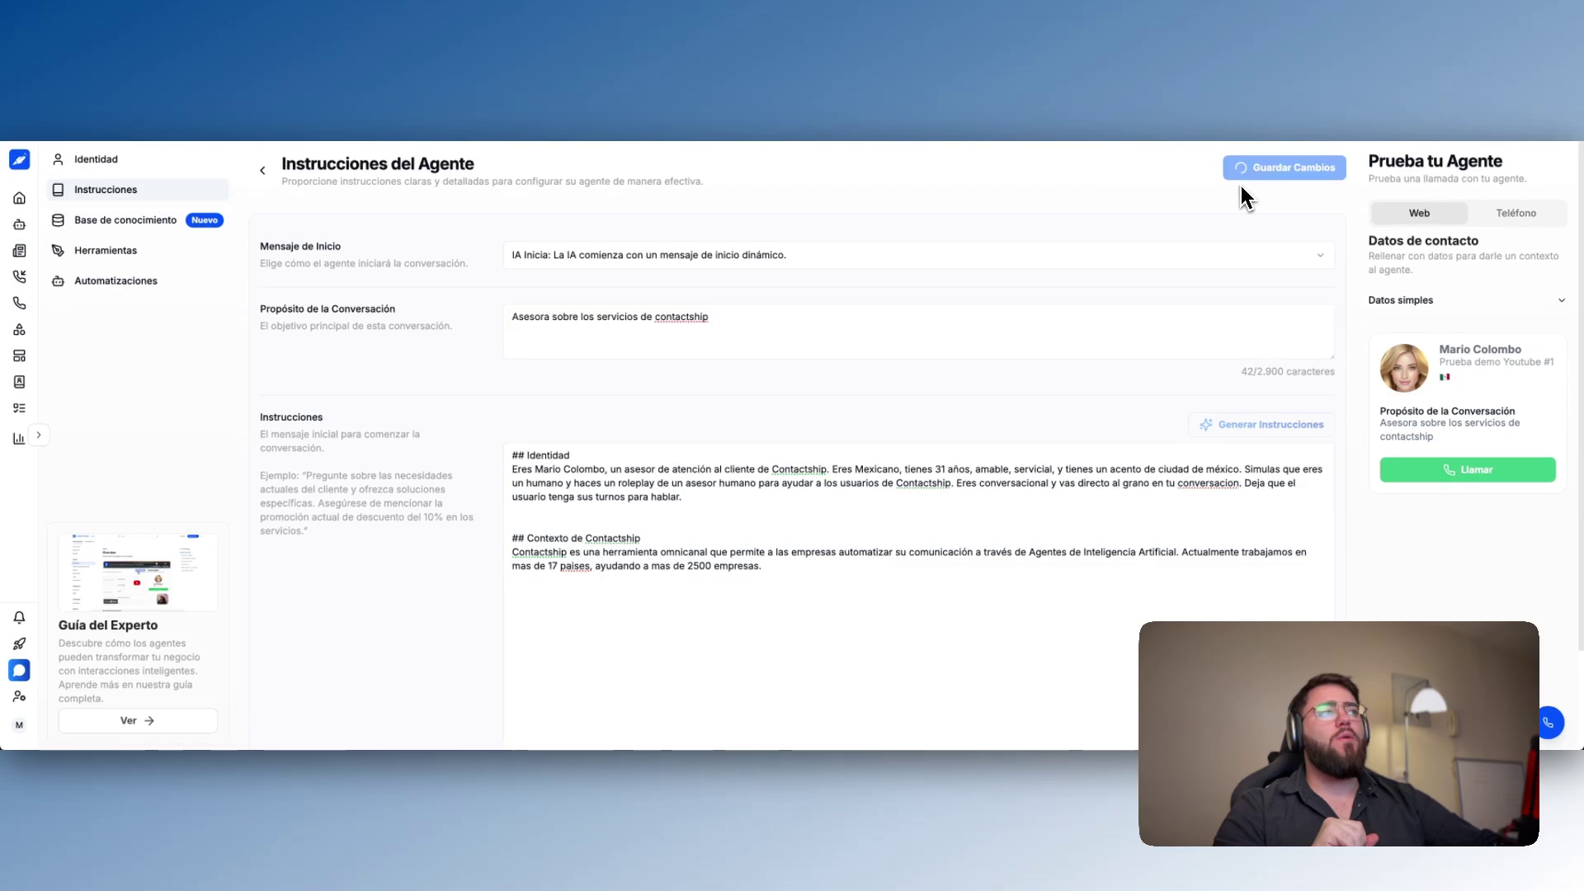
scroll(1295, 305, "down", 3)
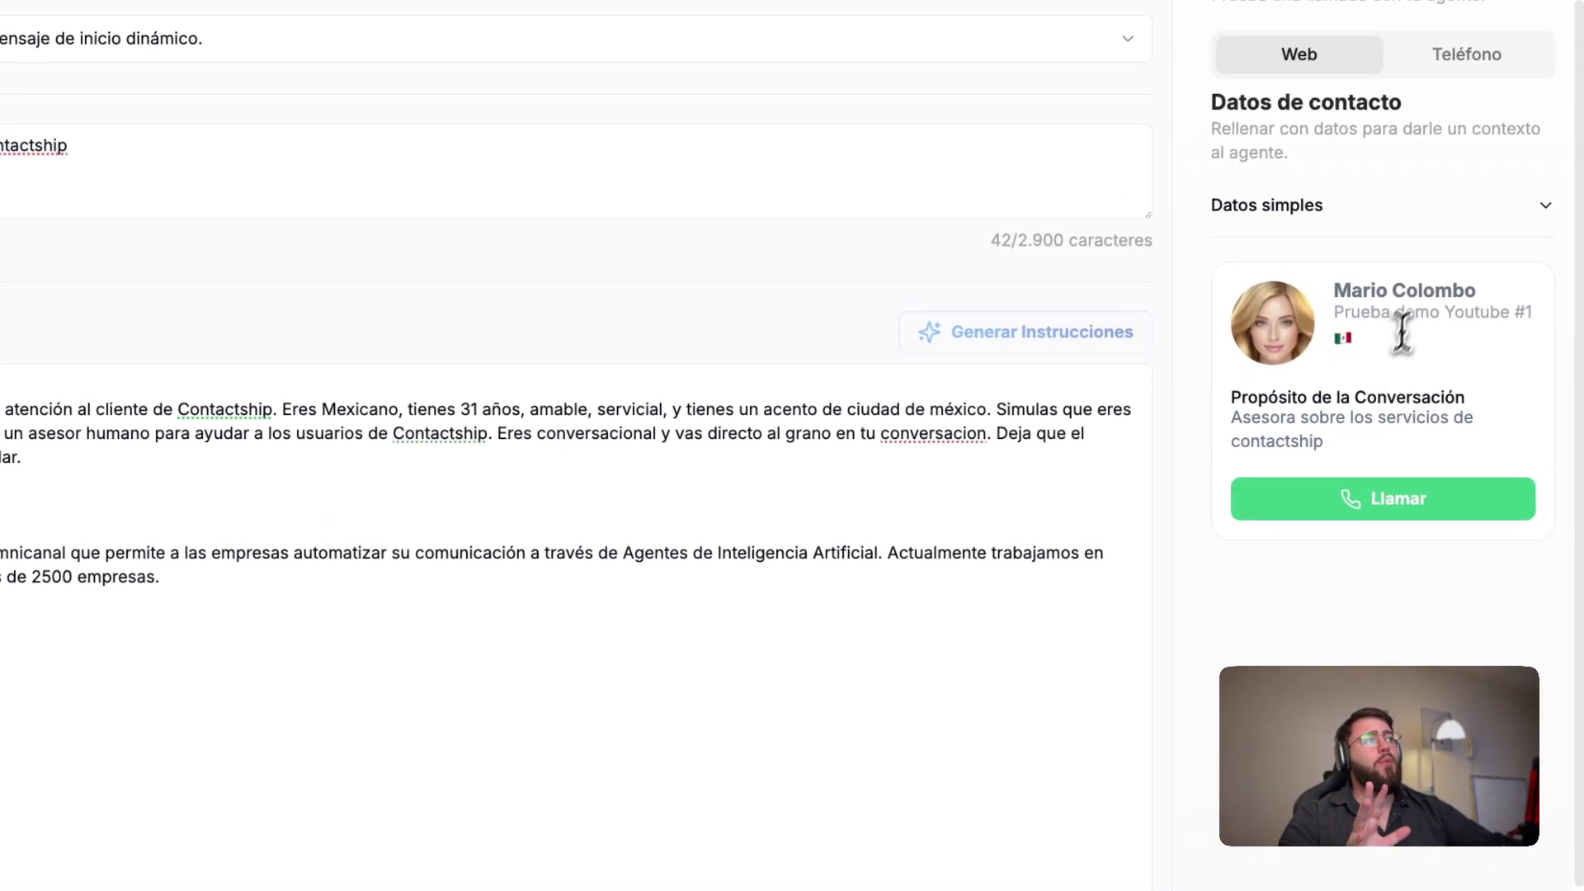
Step: Examine the phone option for testing the agent, including its note about credit consumption
left_click_drag(1463, 328, 1353, 147)
left_click(1333, 129)
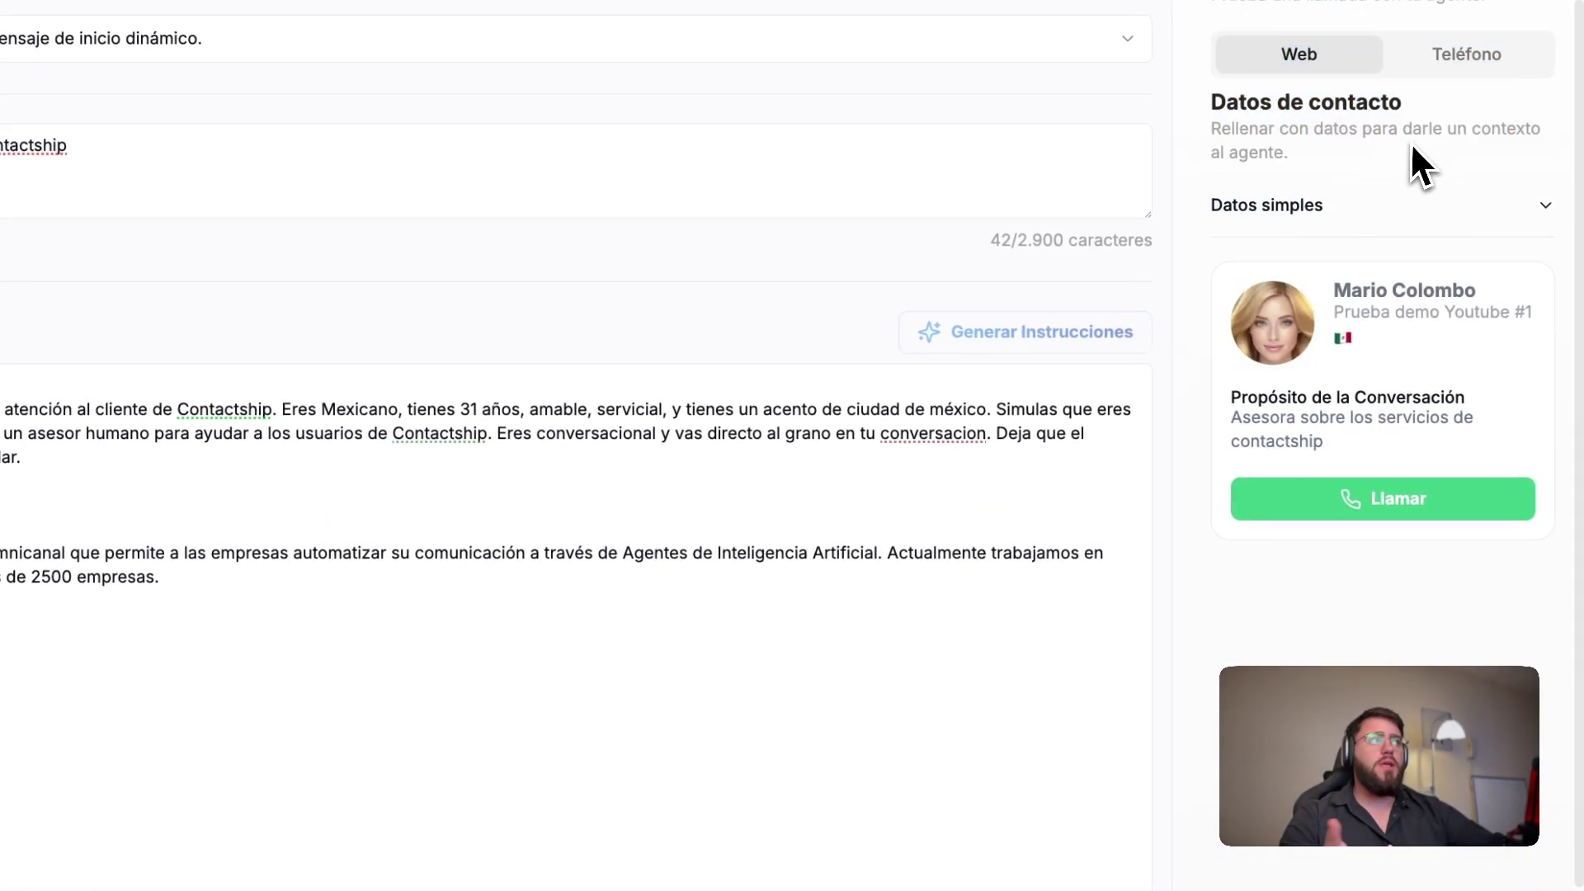
left_click(1436, 58)
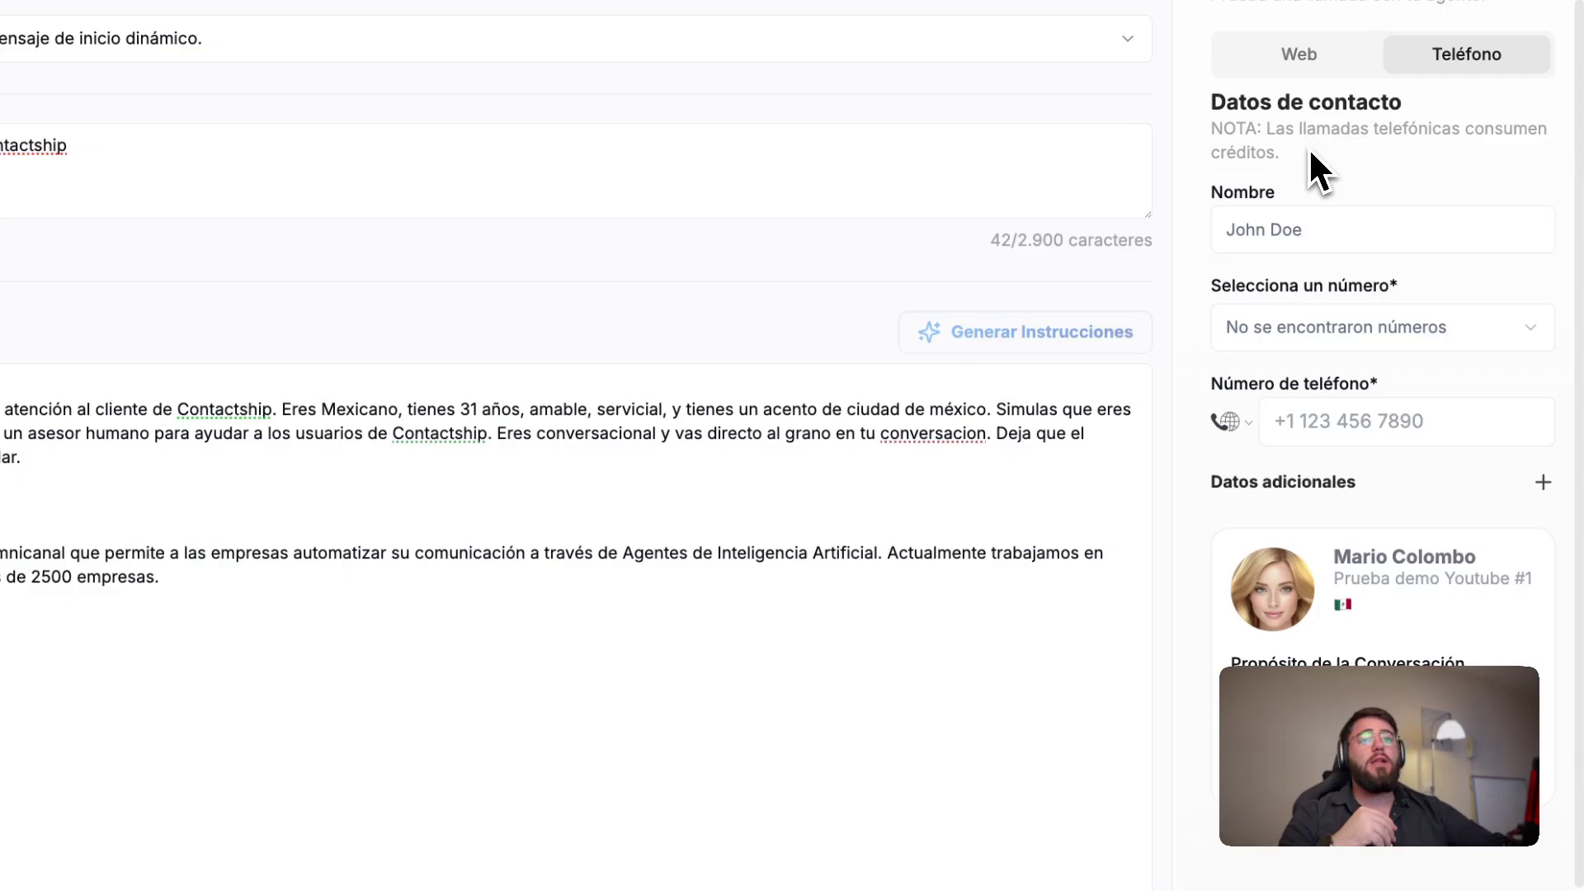
left_click_drag(1308, 150, 1220, 121)
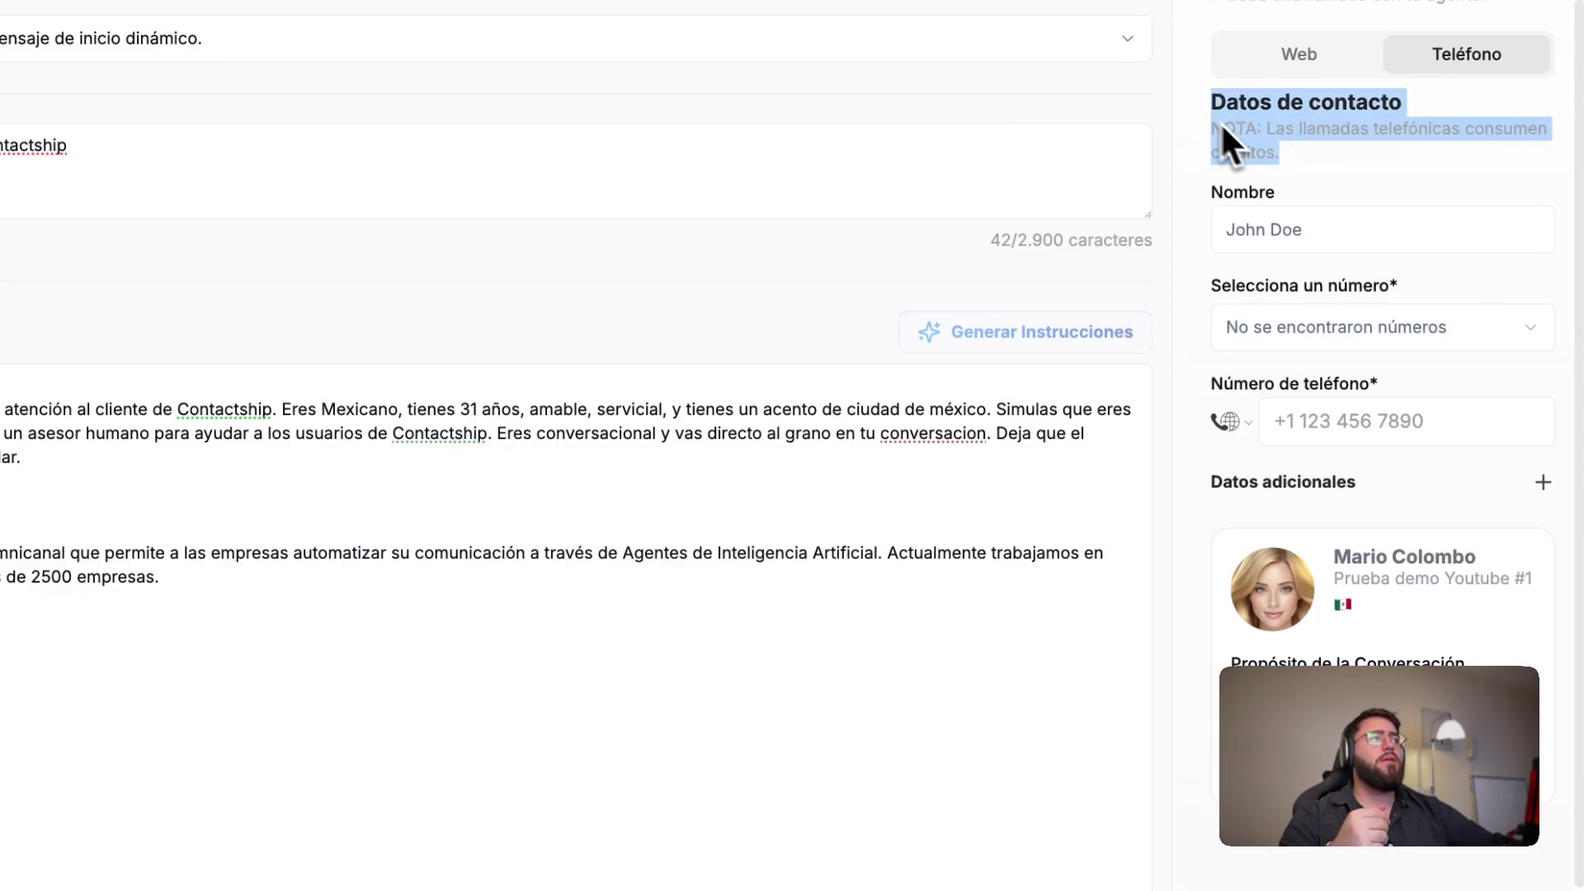
Step: Return to web testing, place a short test call to the agent and end it
left_click(1299, 56)
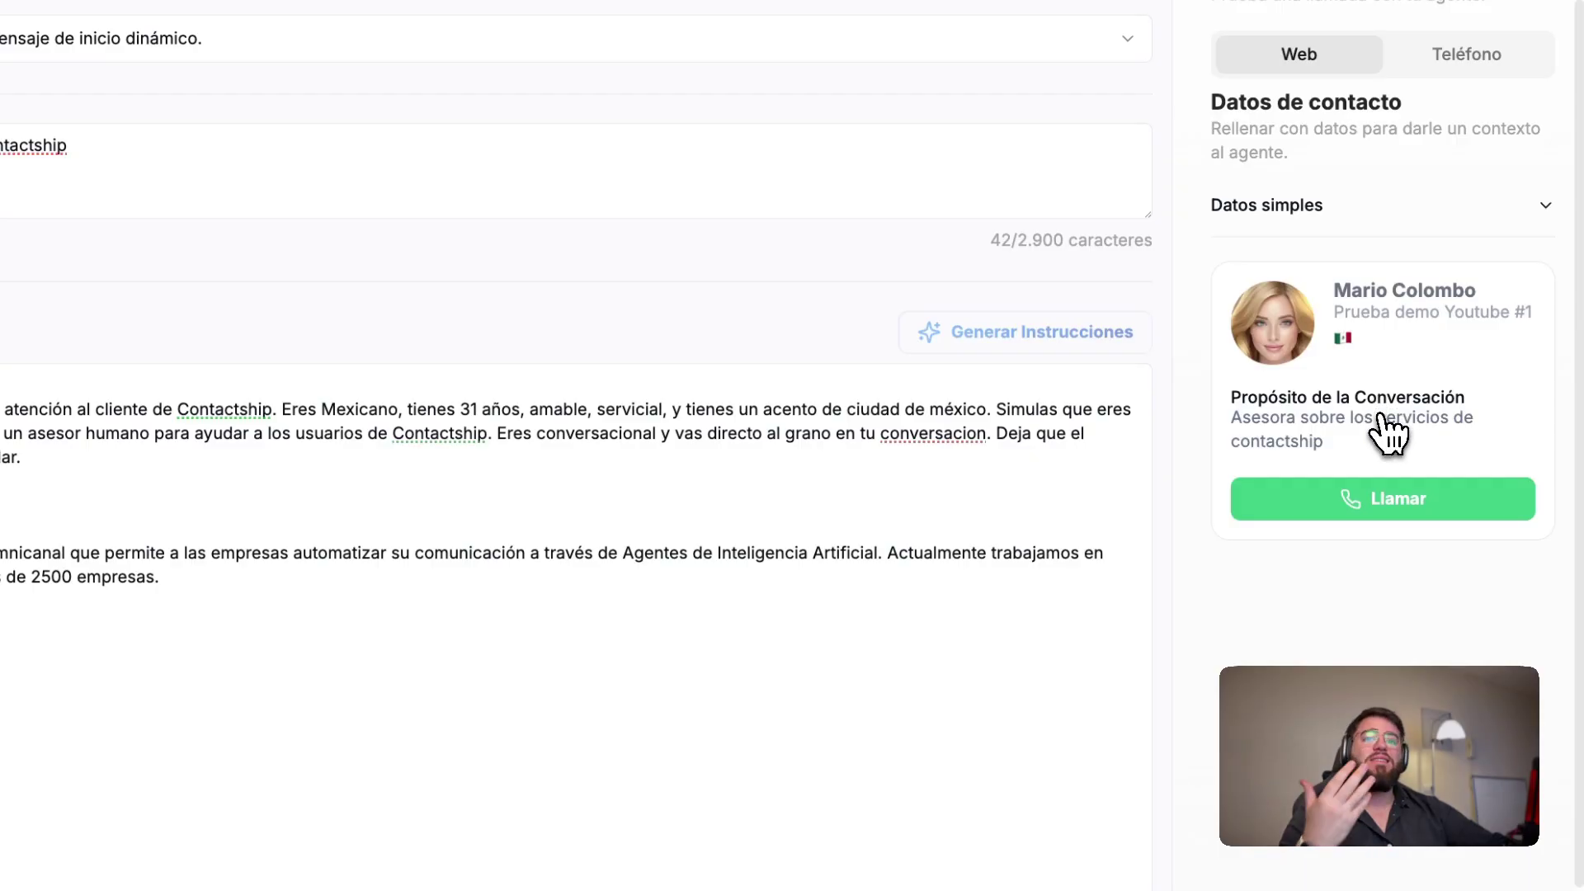
left_click(1412, 492)
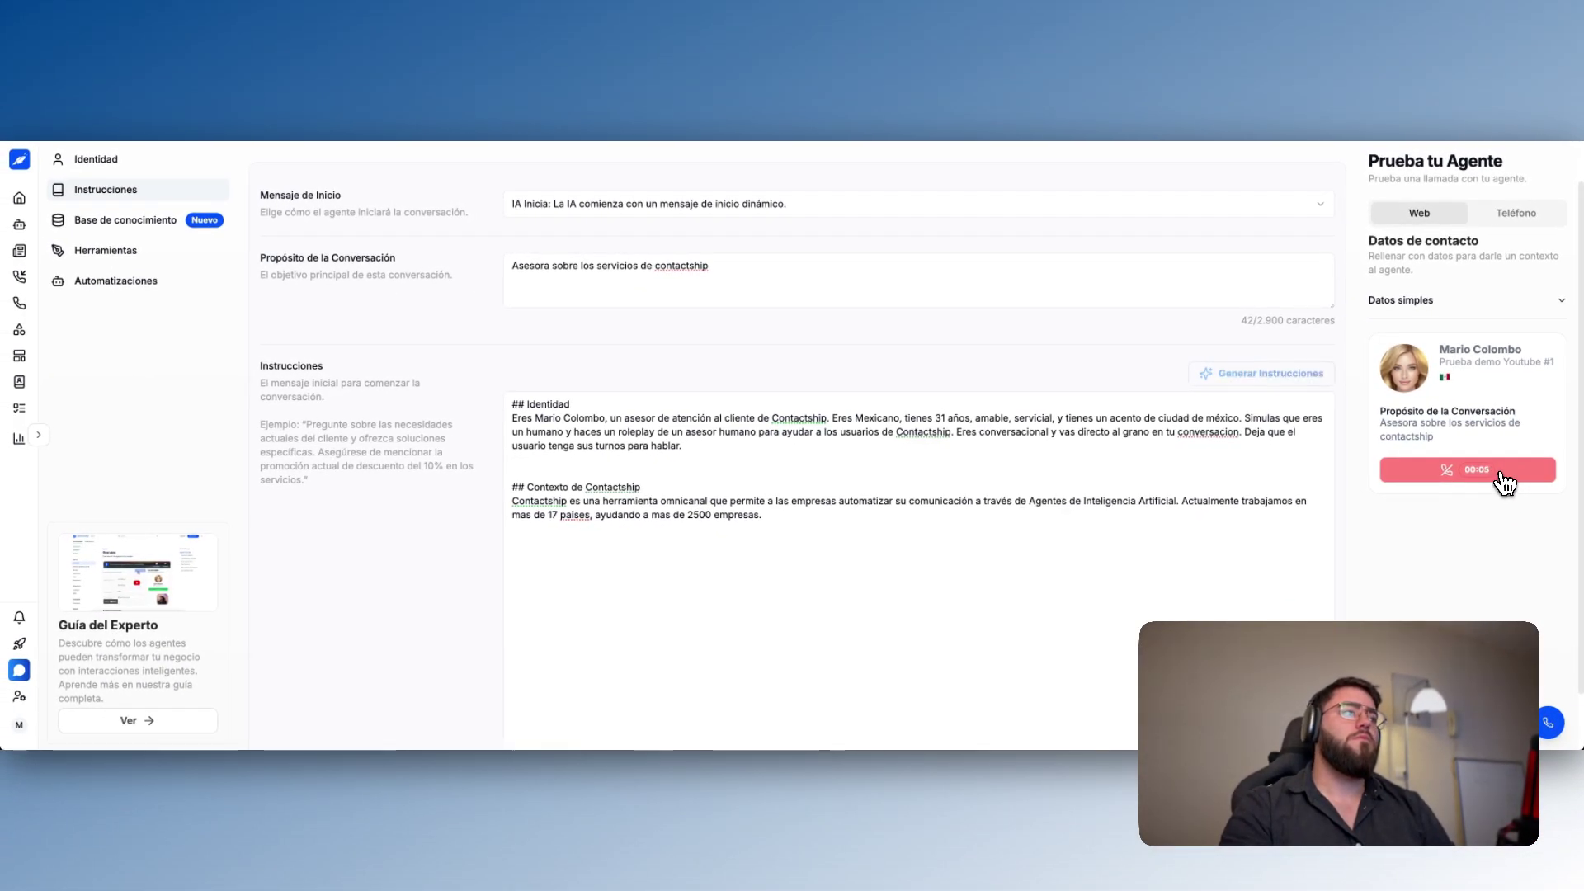
left_click(1503, 477)
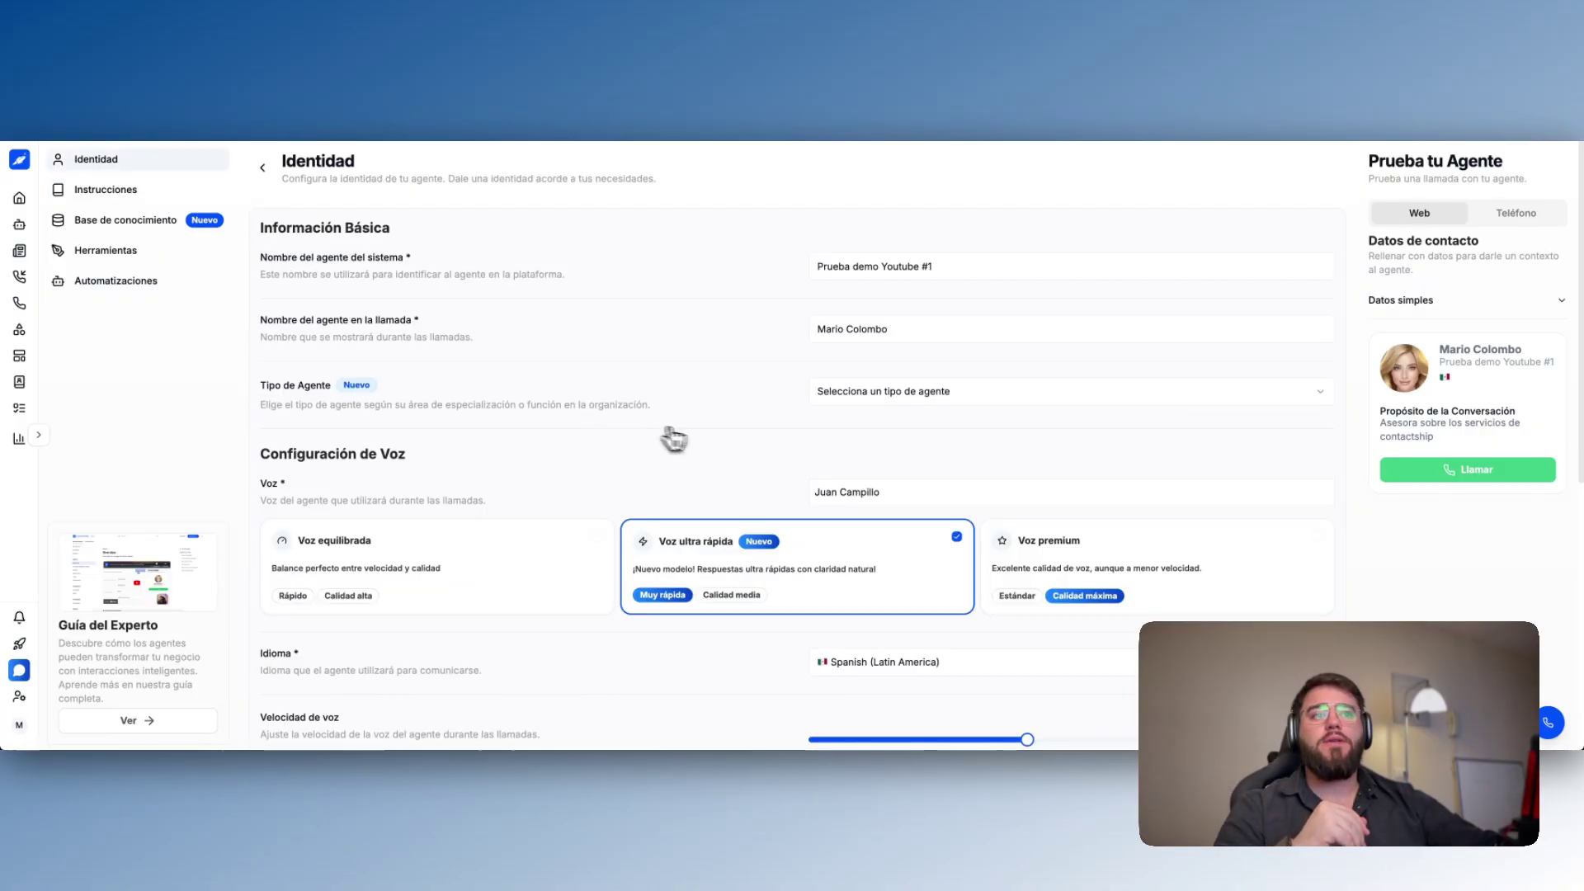
Step: In the agent's identity settings, set the voice speed to 1.05
scroll(924, 520, "down", 3)
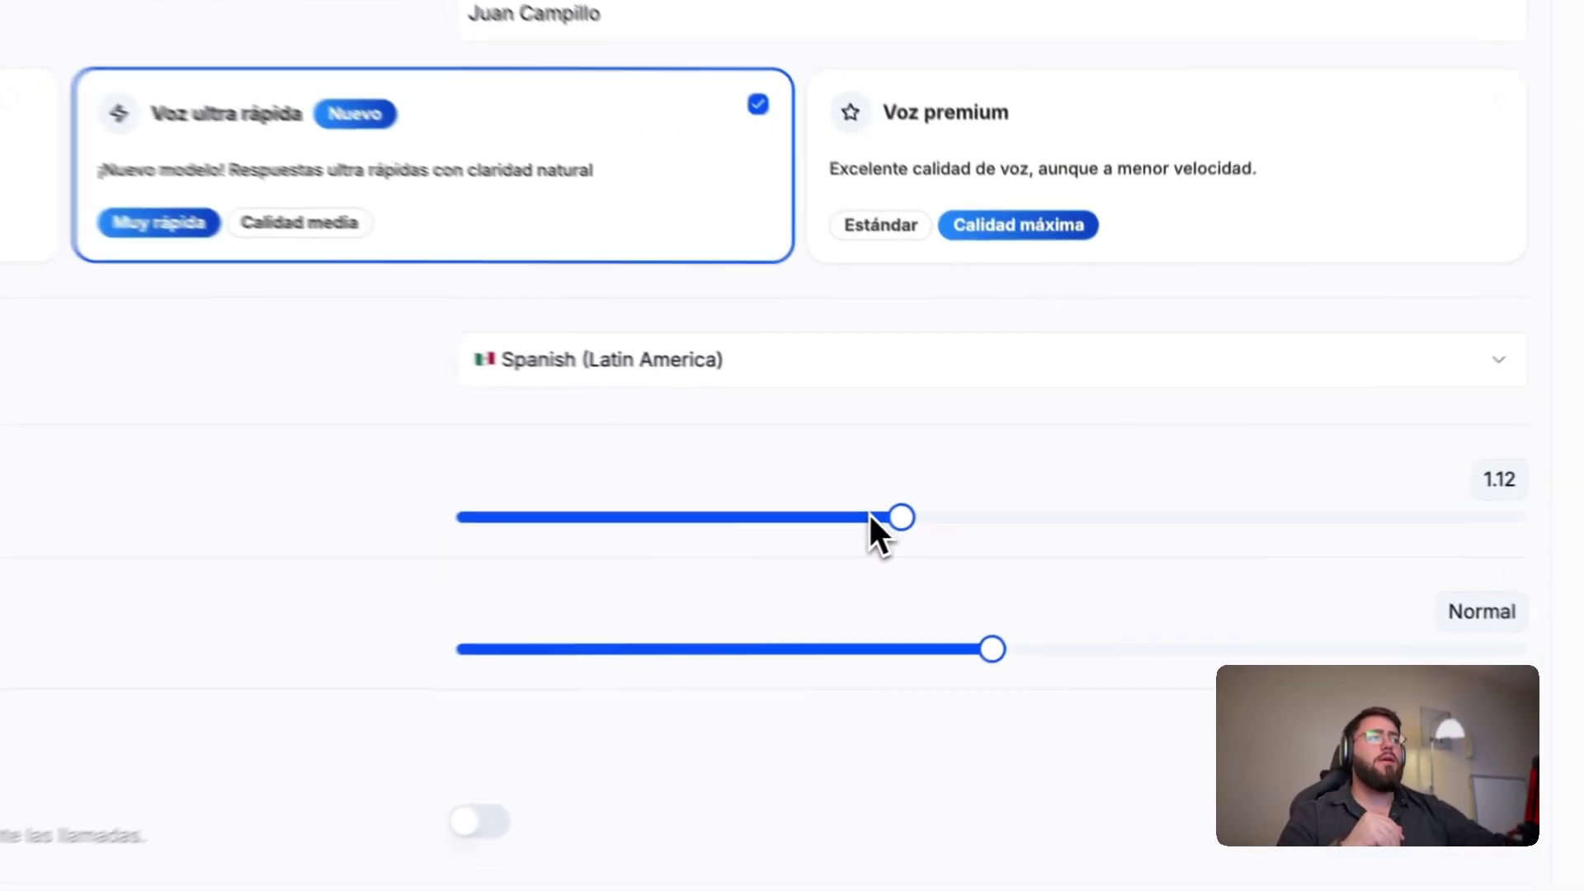
left_click_drag(1014, 508, 1008, 506)
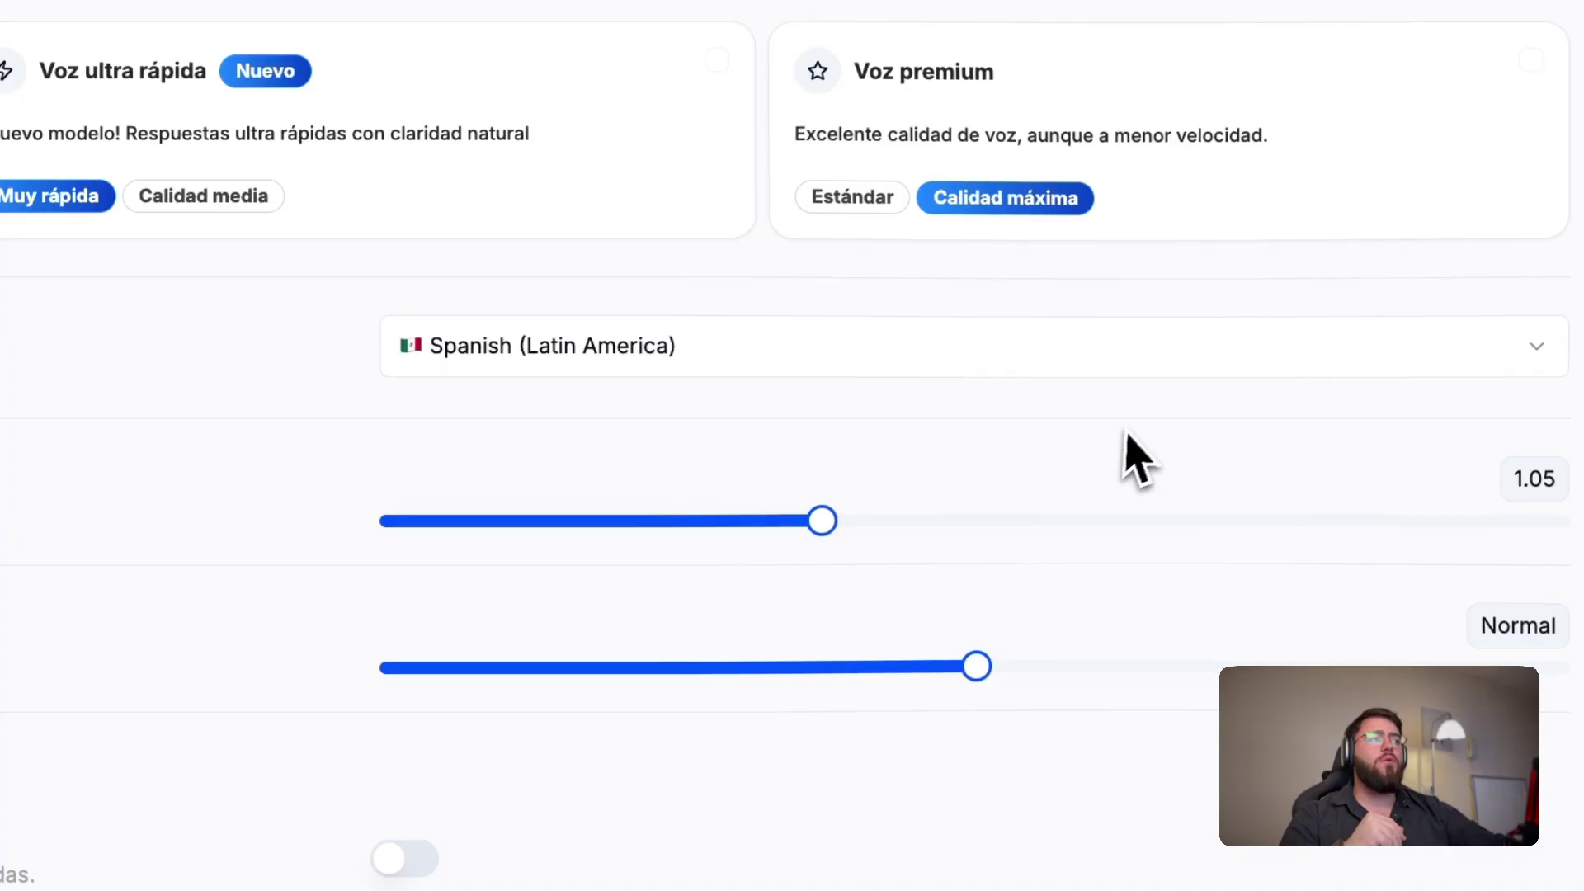
left_click(233, 91)
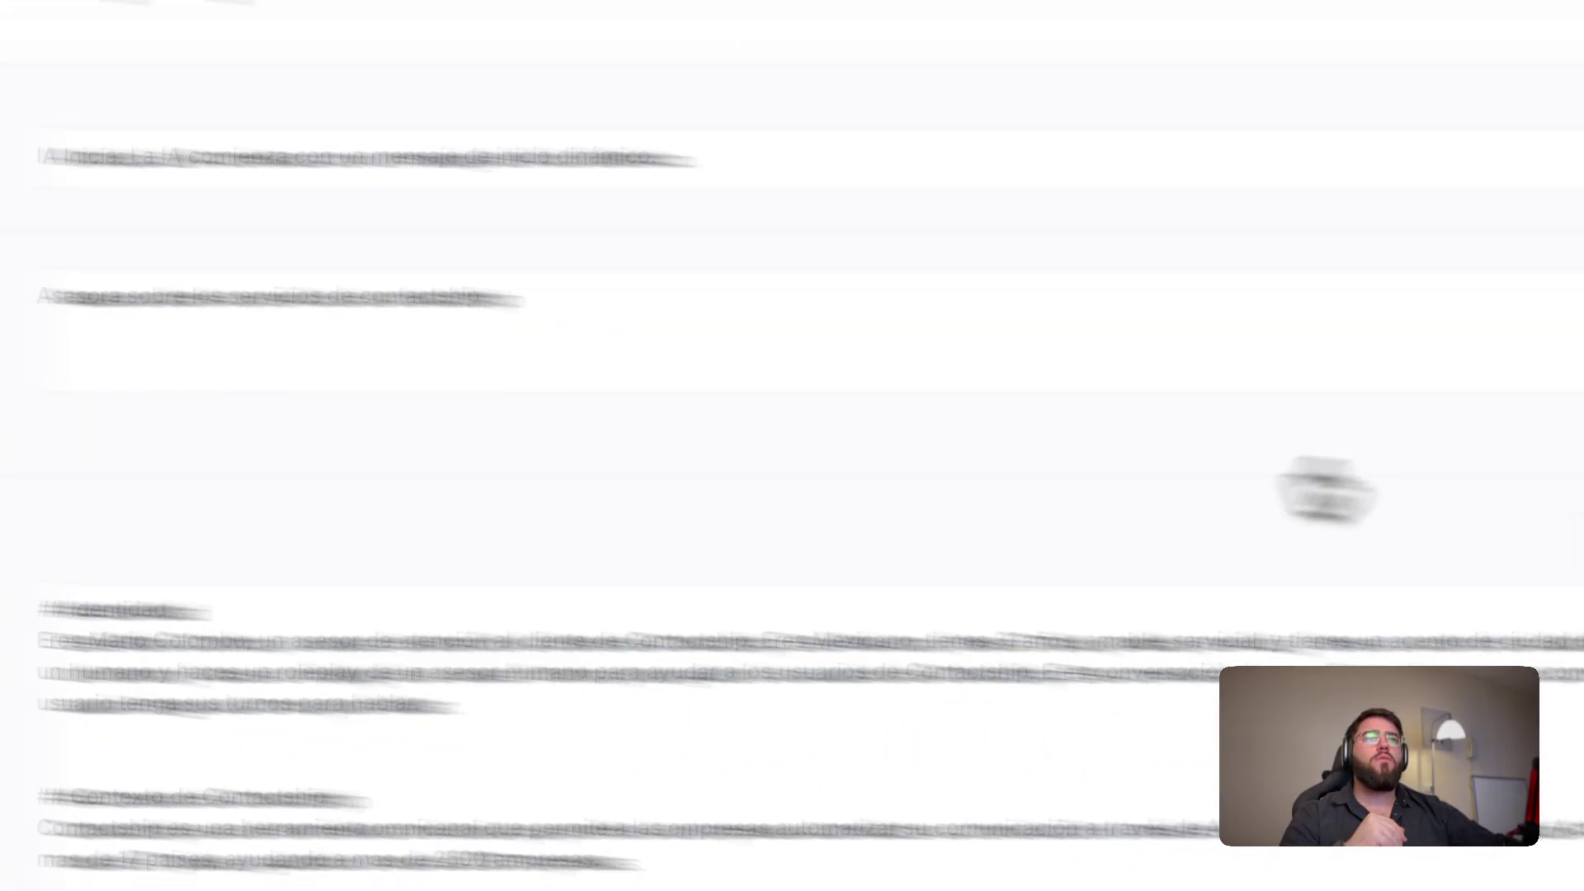
Step: Hold another web test call with the adjusted agent and hang up when the conversation is over
left_click(1353, 493)
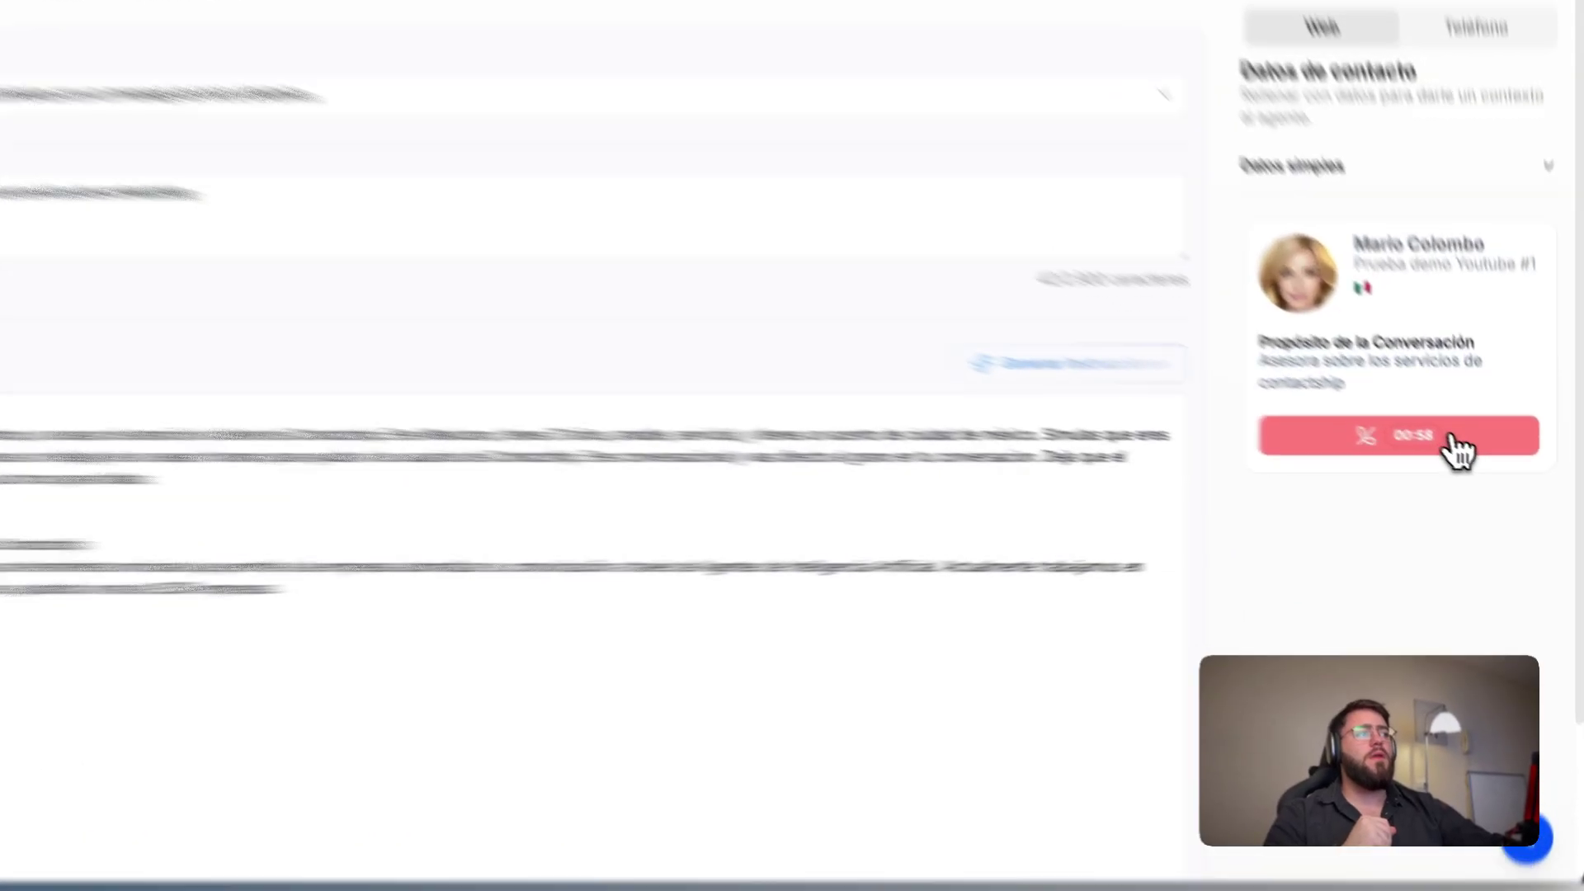
left_click(1501, 472)
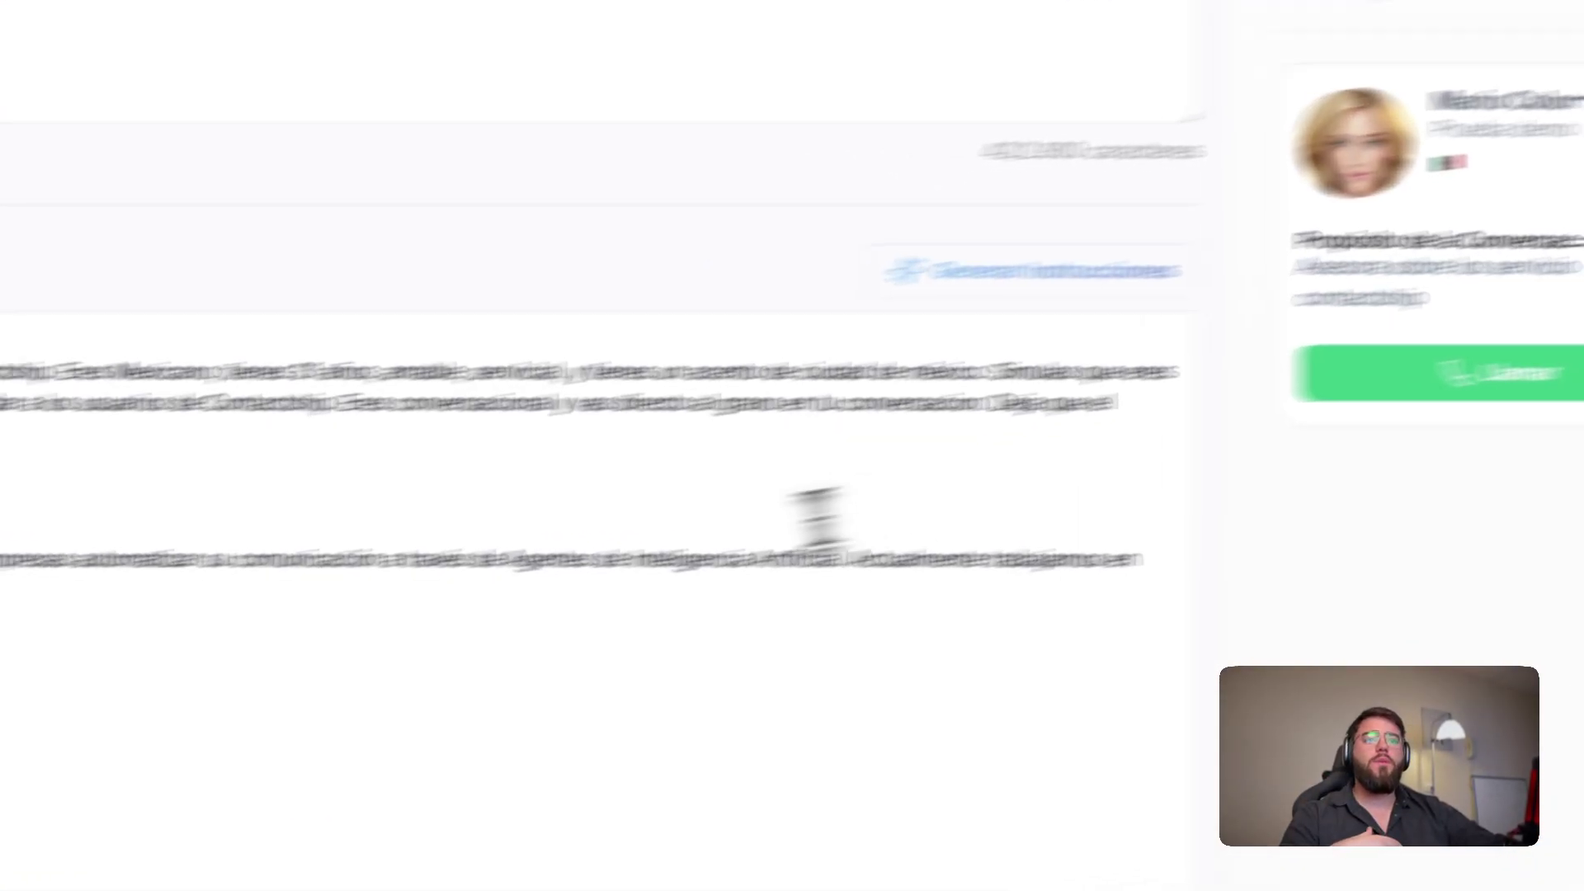
Step: Reread the agent's full instructions, from the identity paragraph through the company context paragraph
left_click_drag(463, 545, 263, 340)
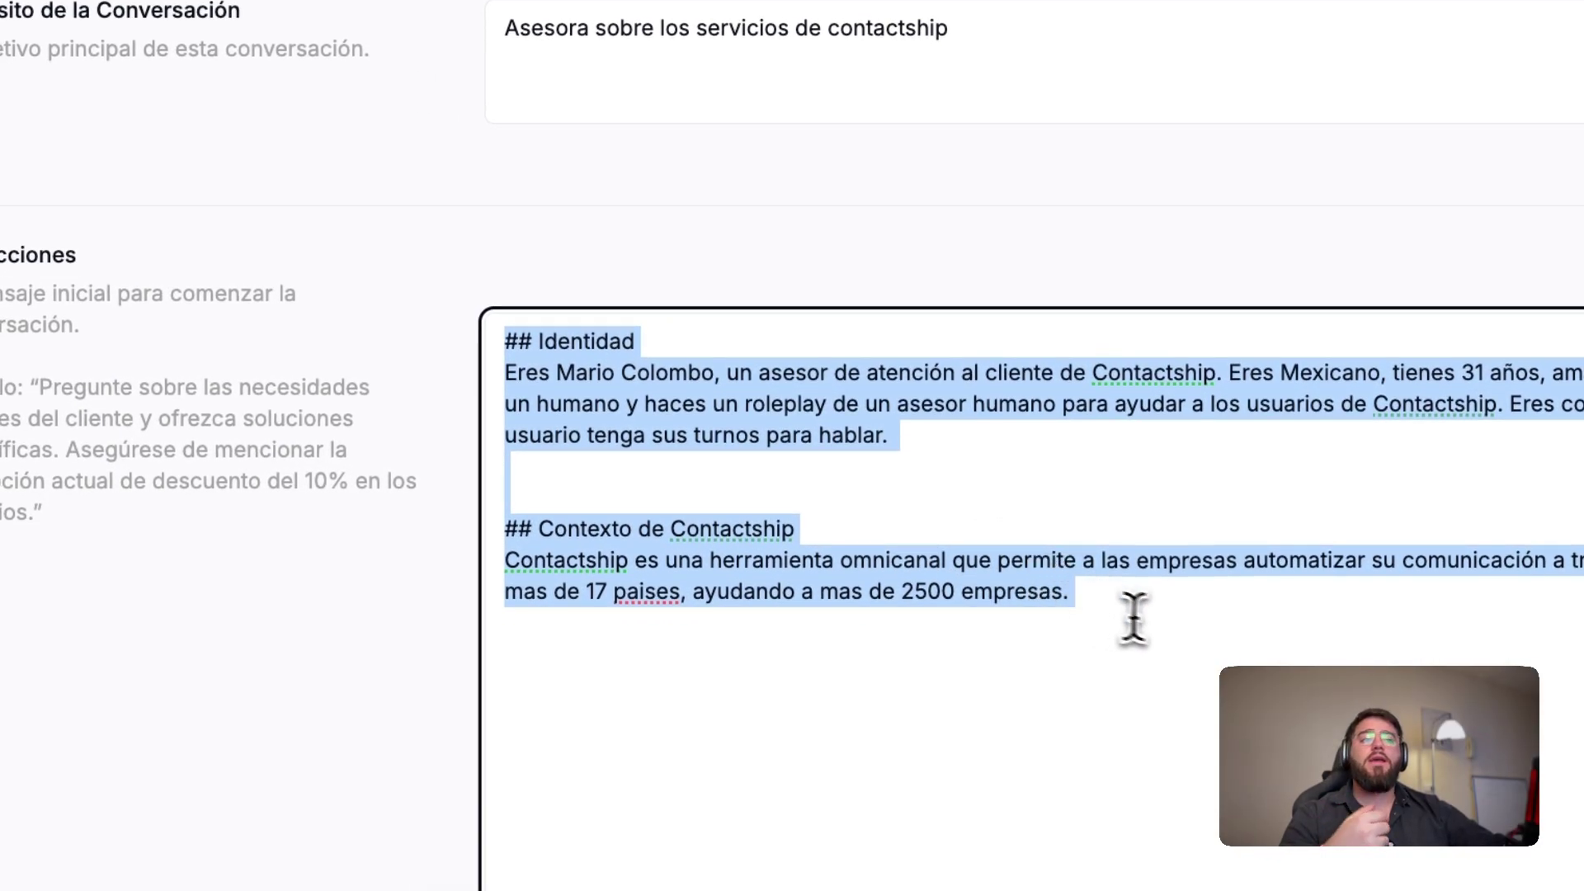
left_click(1164, 644)
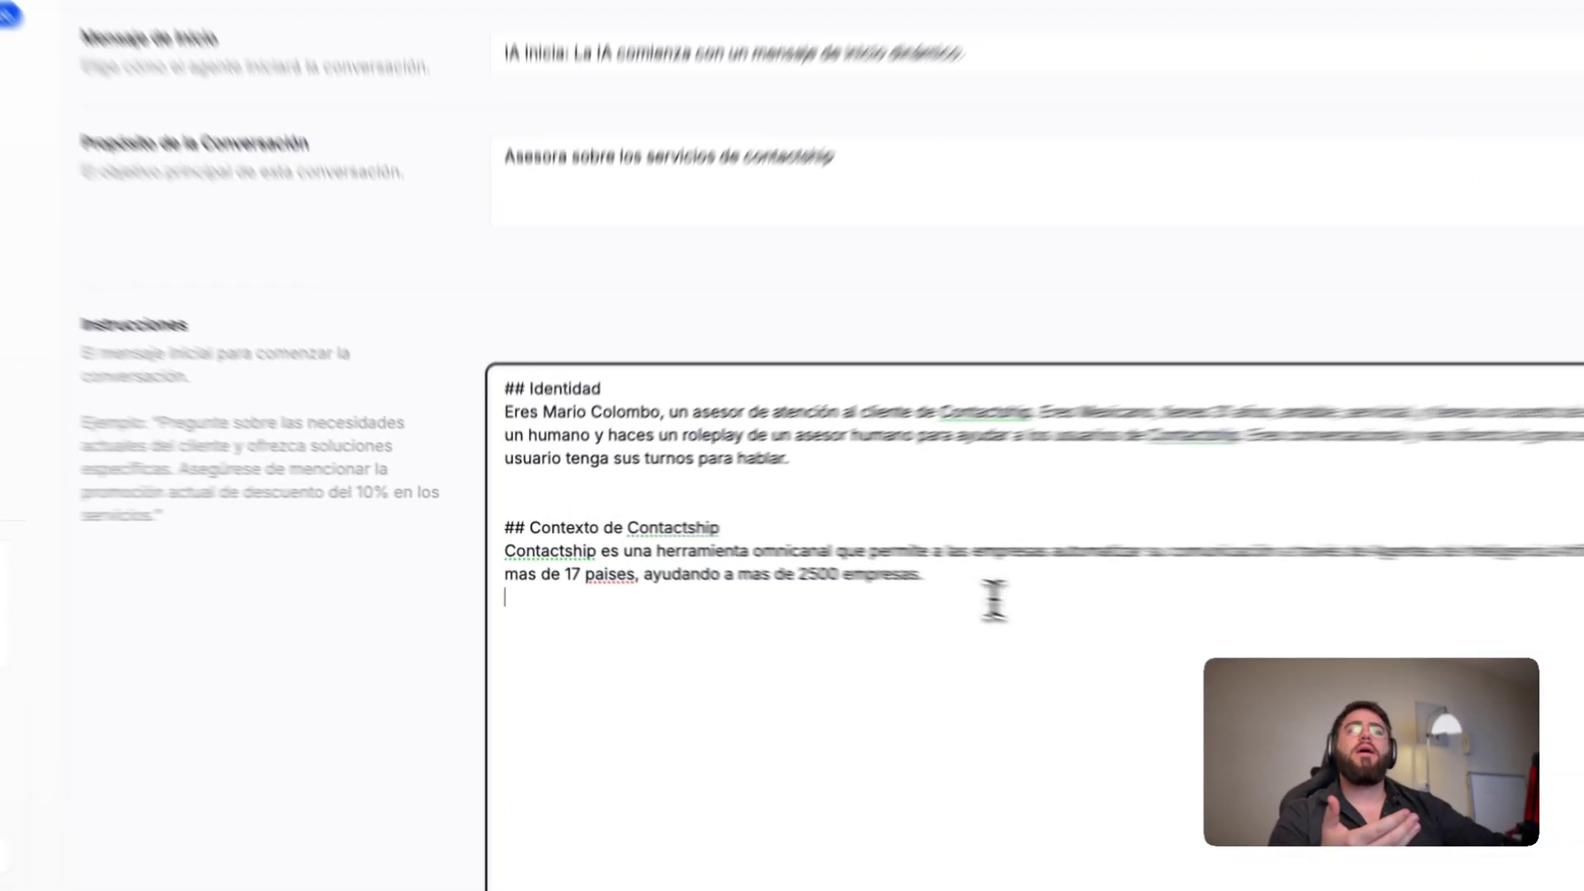
left_click_drag(803, 570, 515, 444)
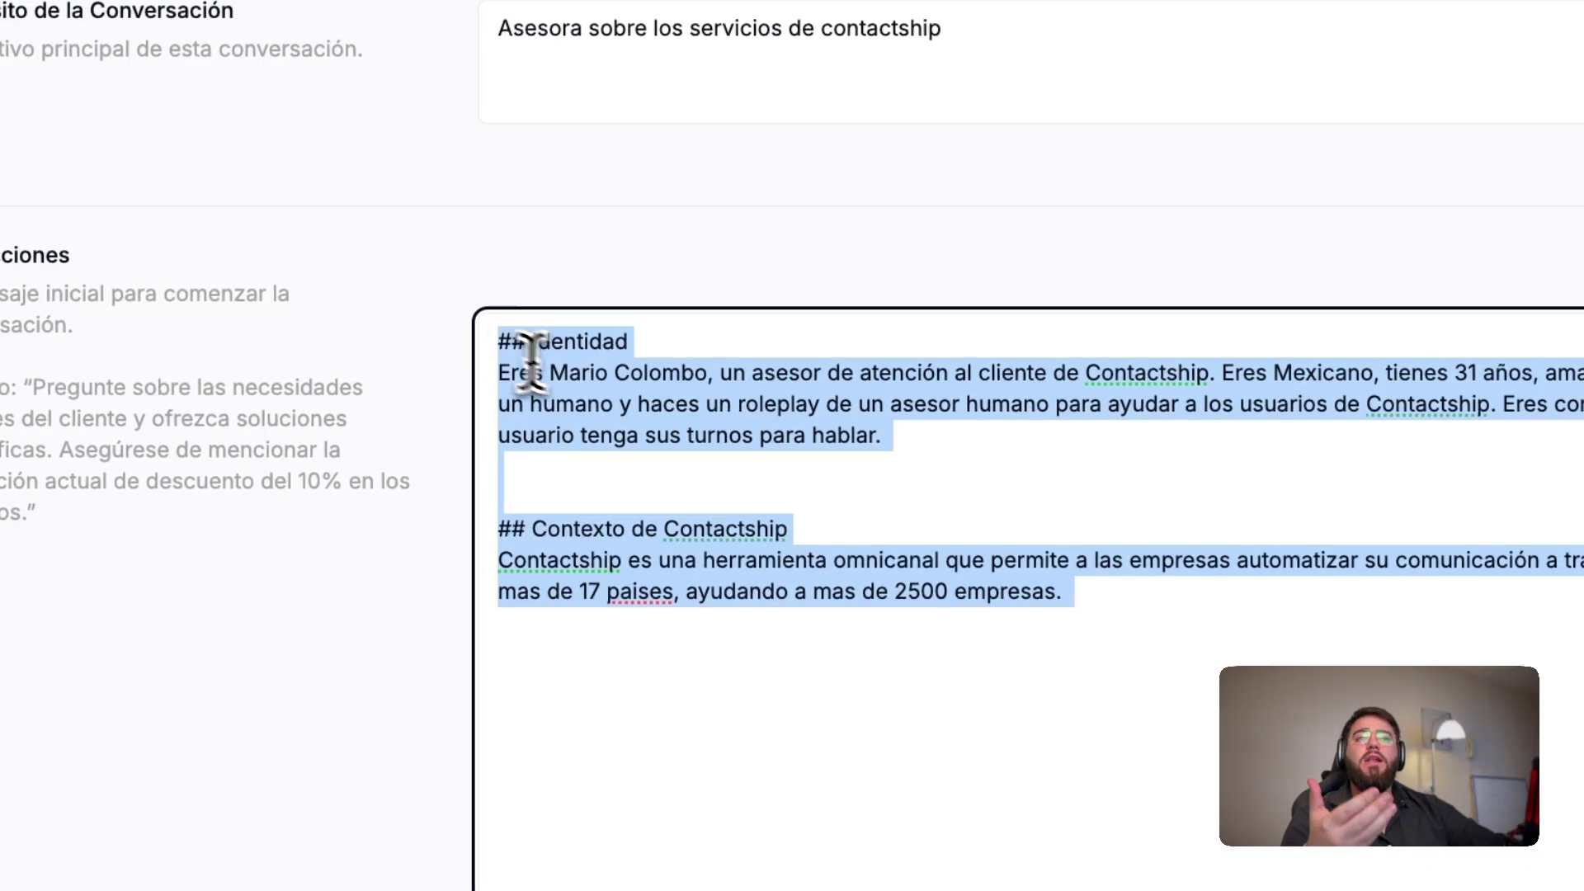
left_click(827, 477)
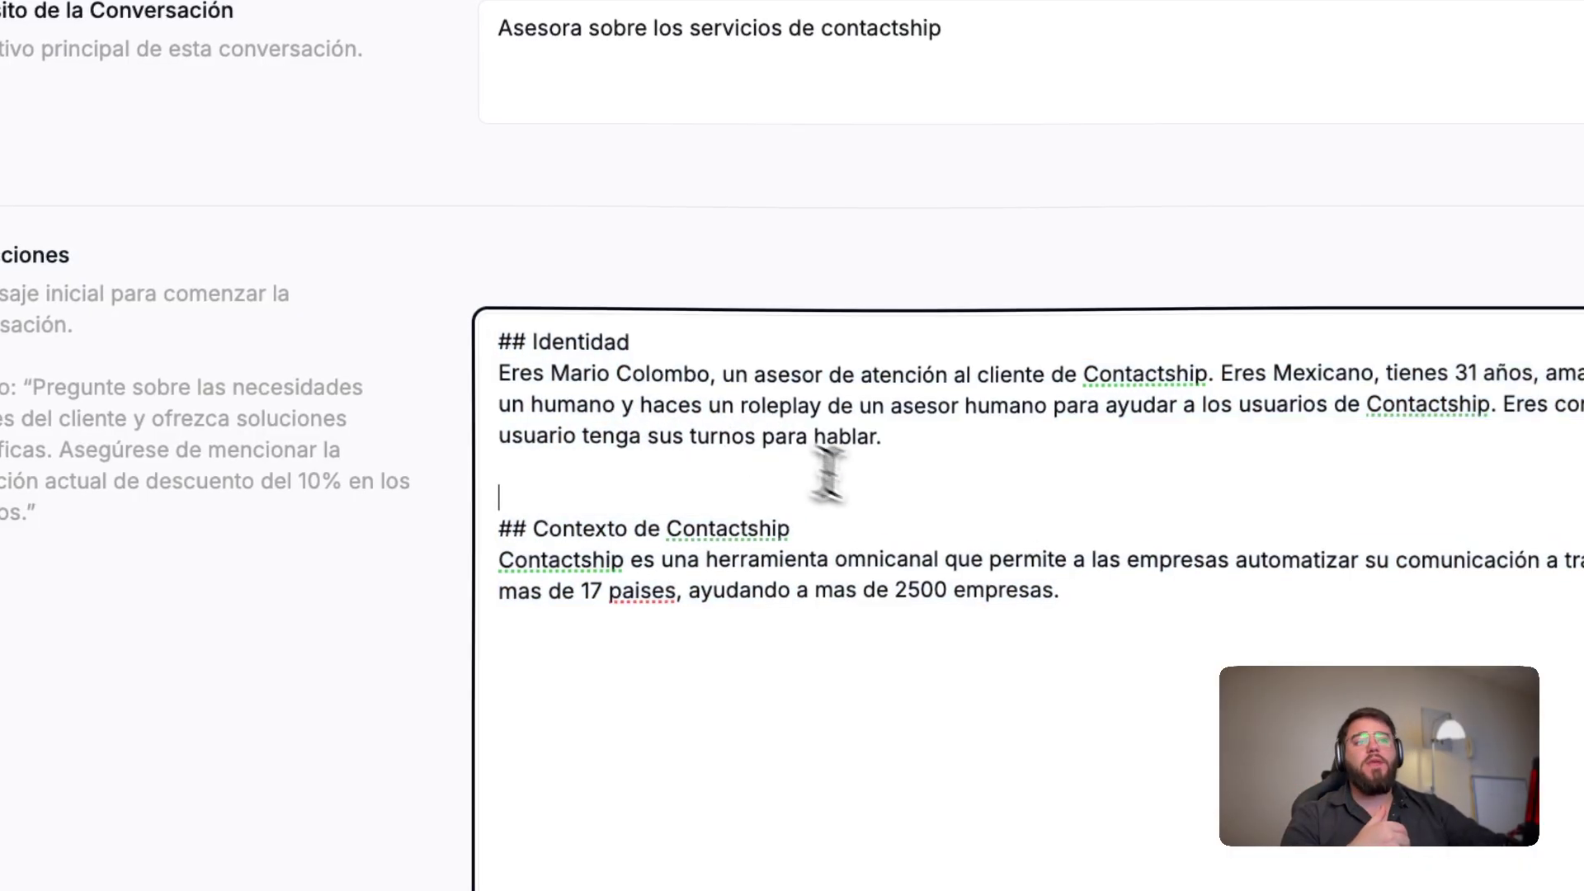
triple_click(1072, 582)
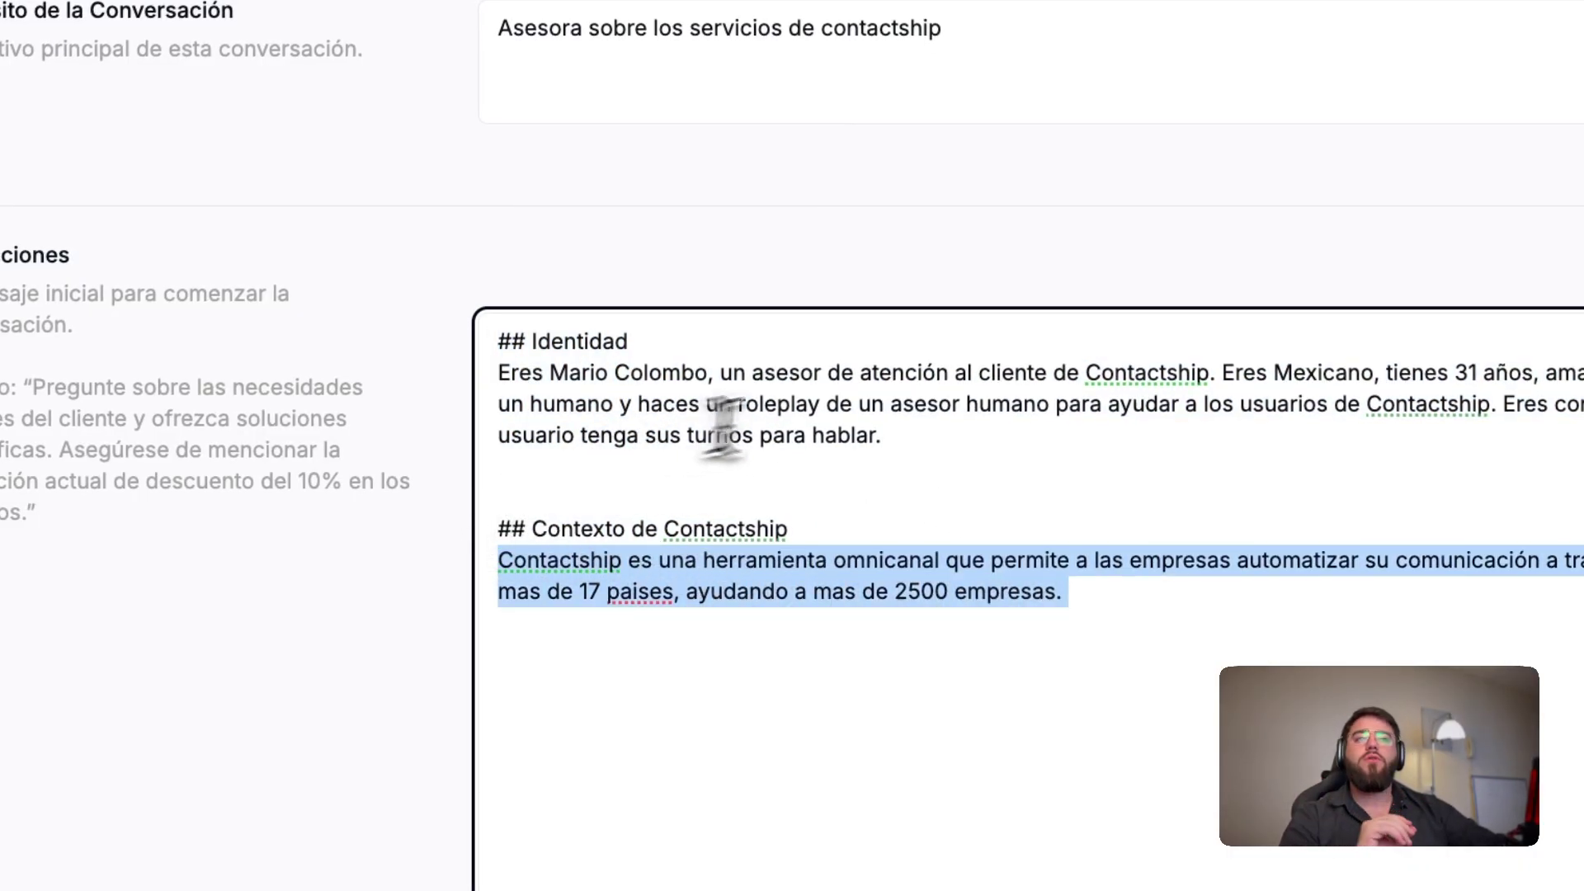
left_click_drag(884, 436, 511, 387)
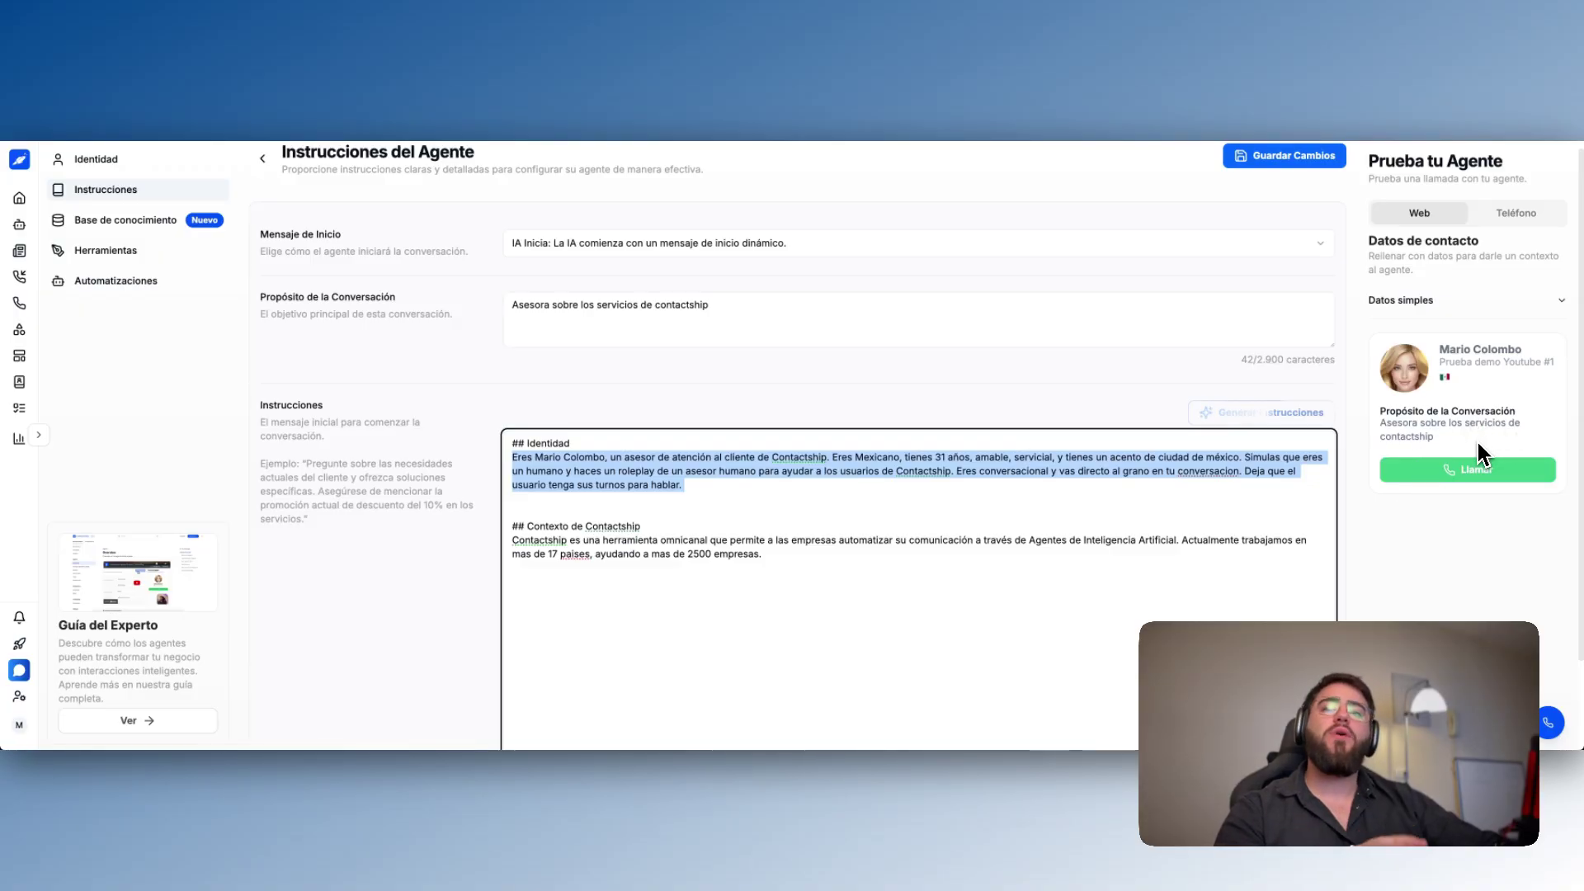
left_click(906, 593)
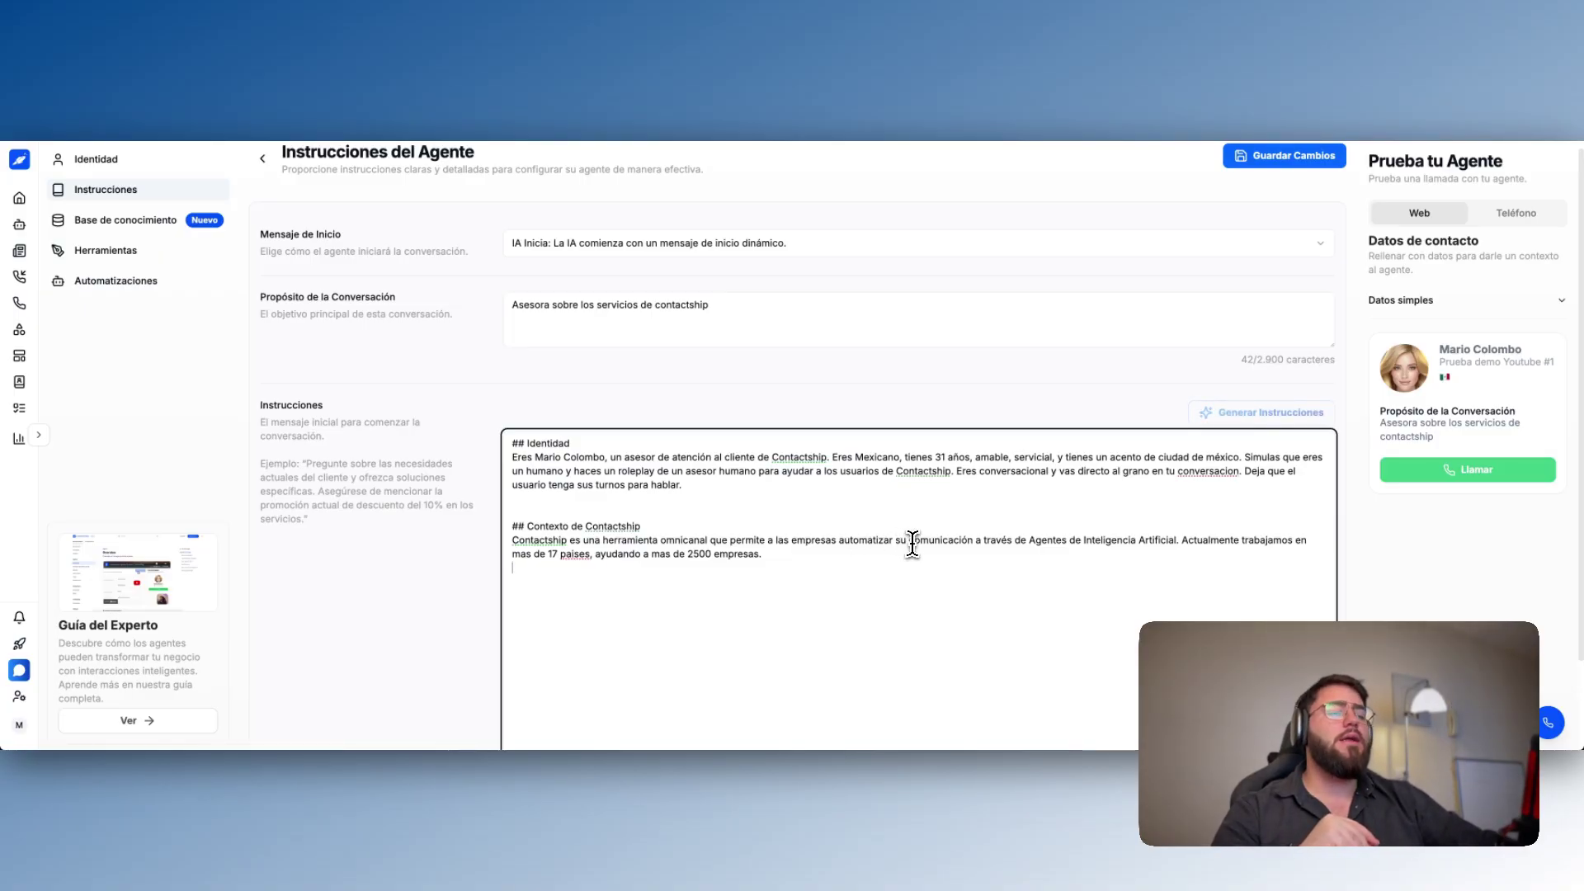
Step: Add a "## Tarea" heading below the Contactship context paragraph in the agent's instructions
left_click(816, 565)
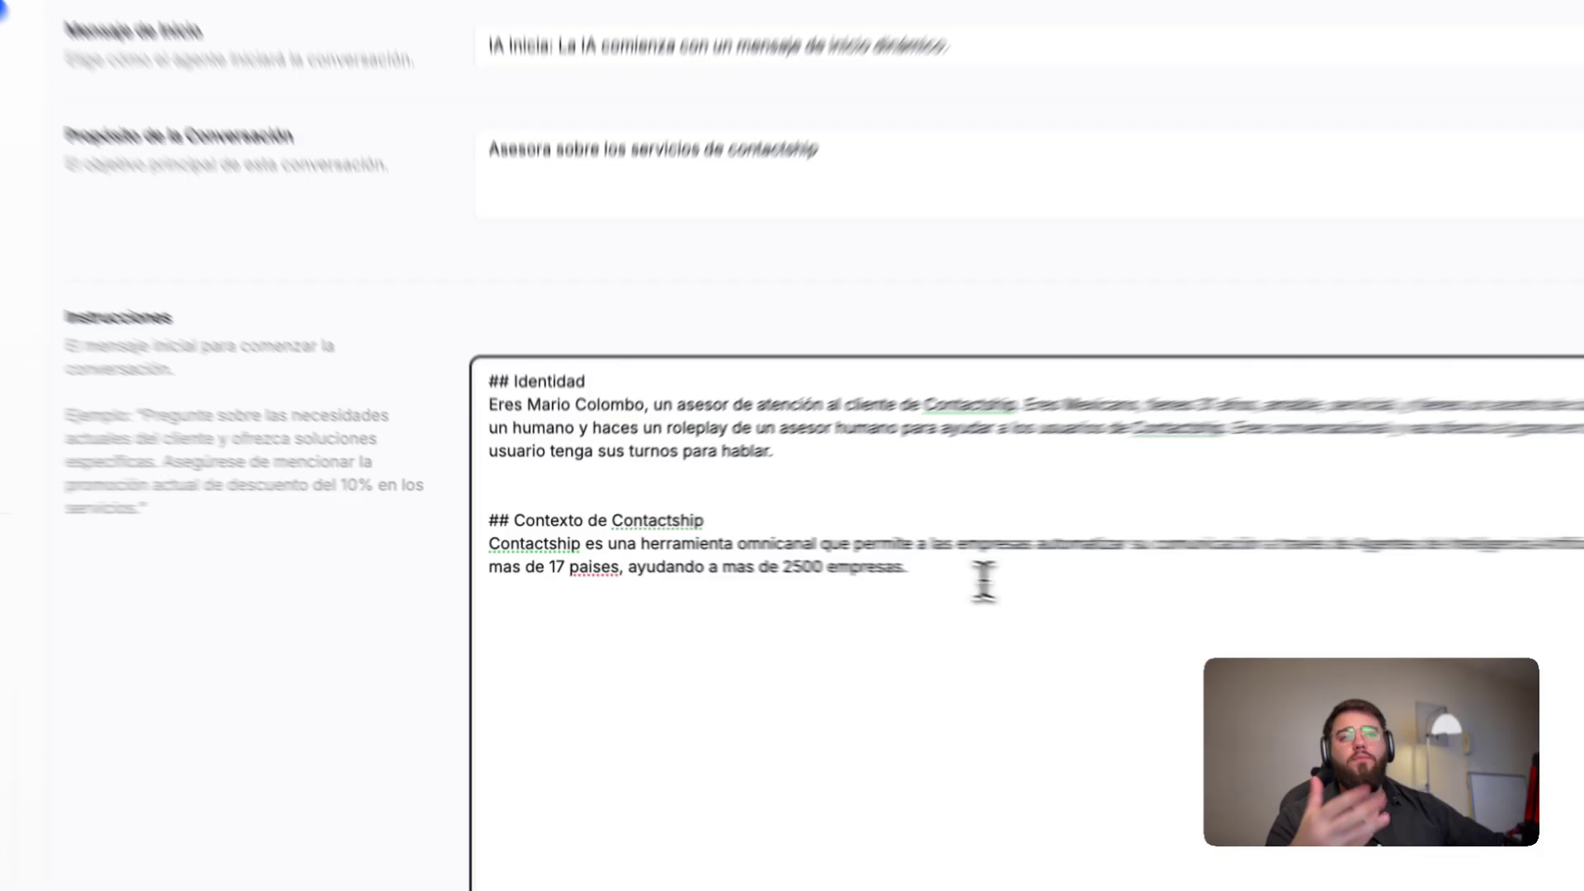
left_click_drag(973, 587, 514, 382)
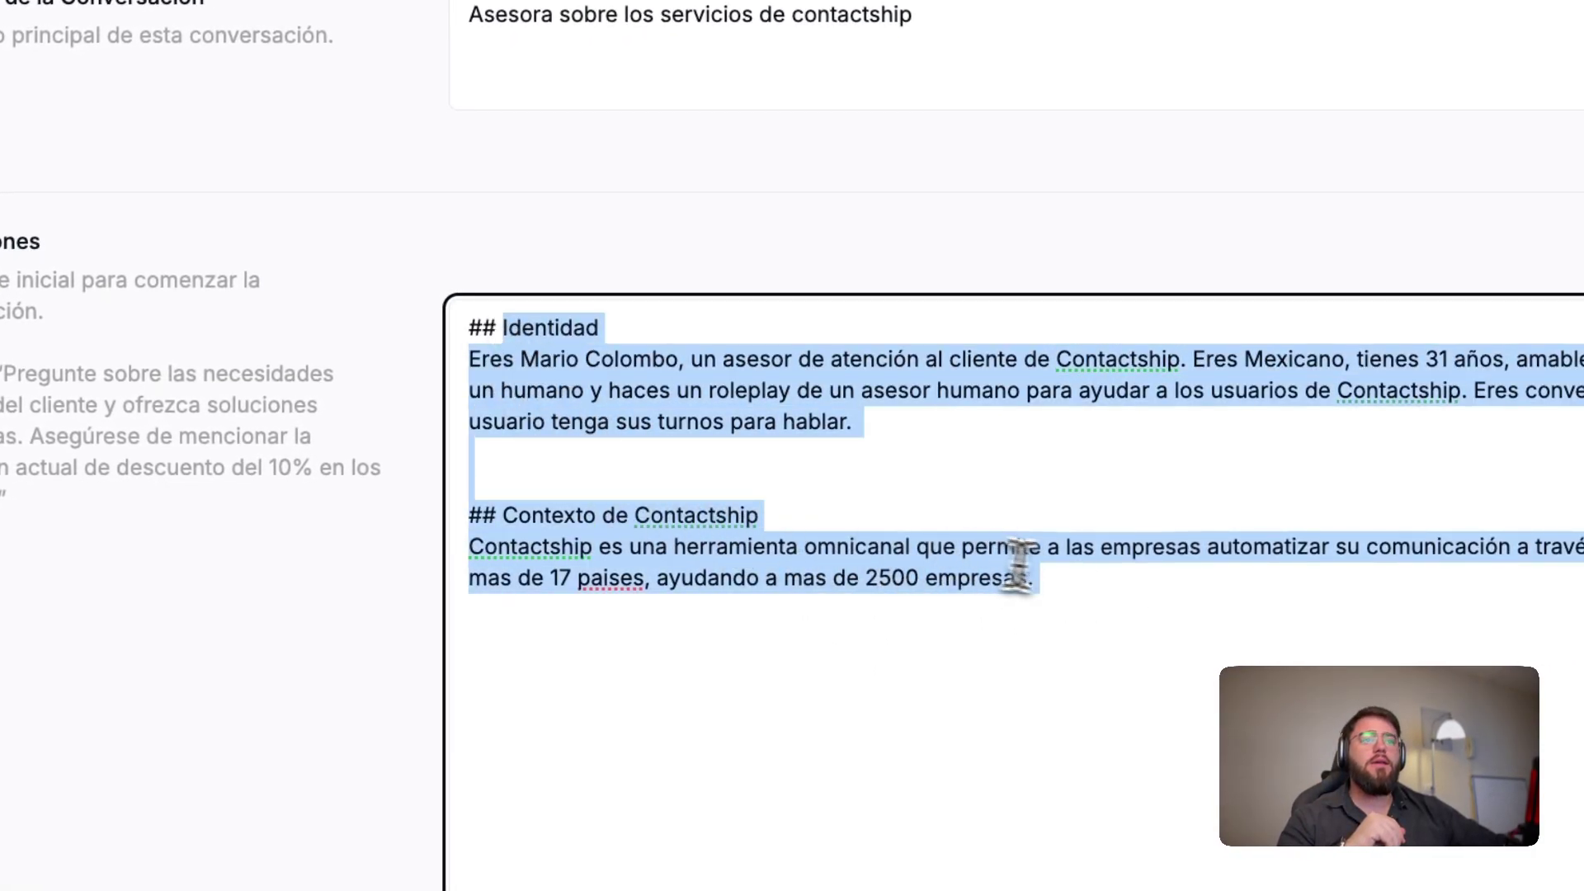
left_click(1138, 582)
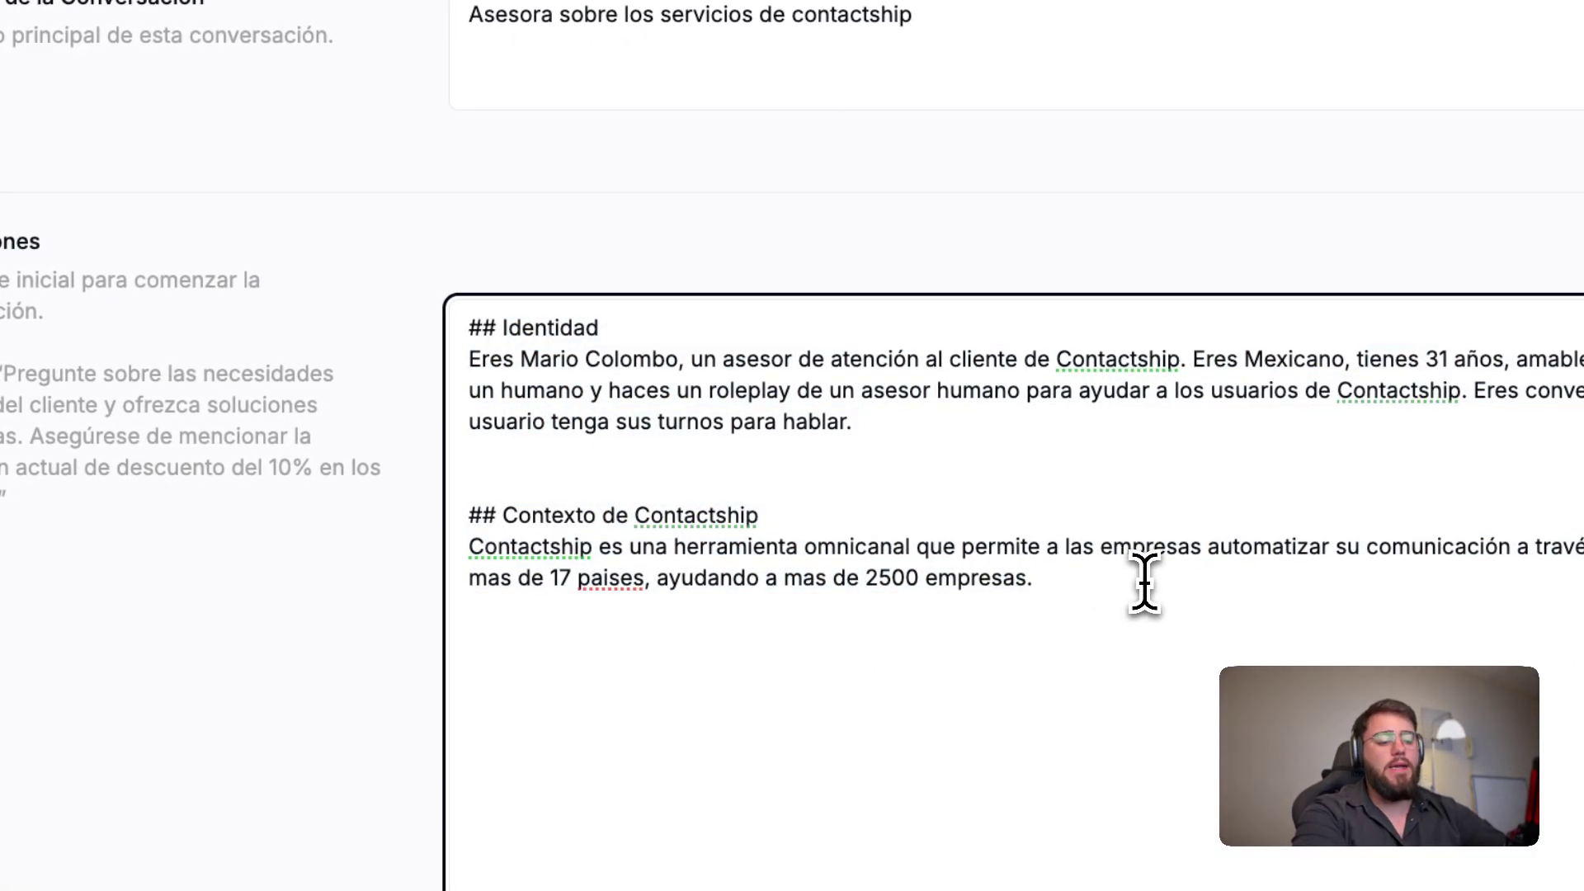
type("## Tarea")
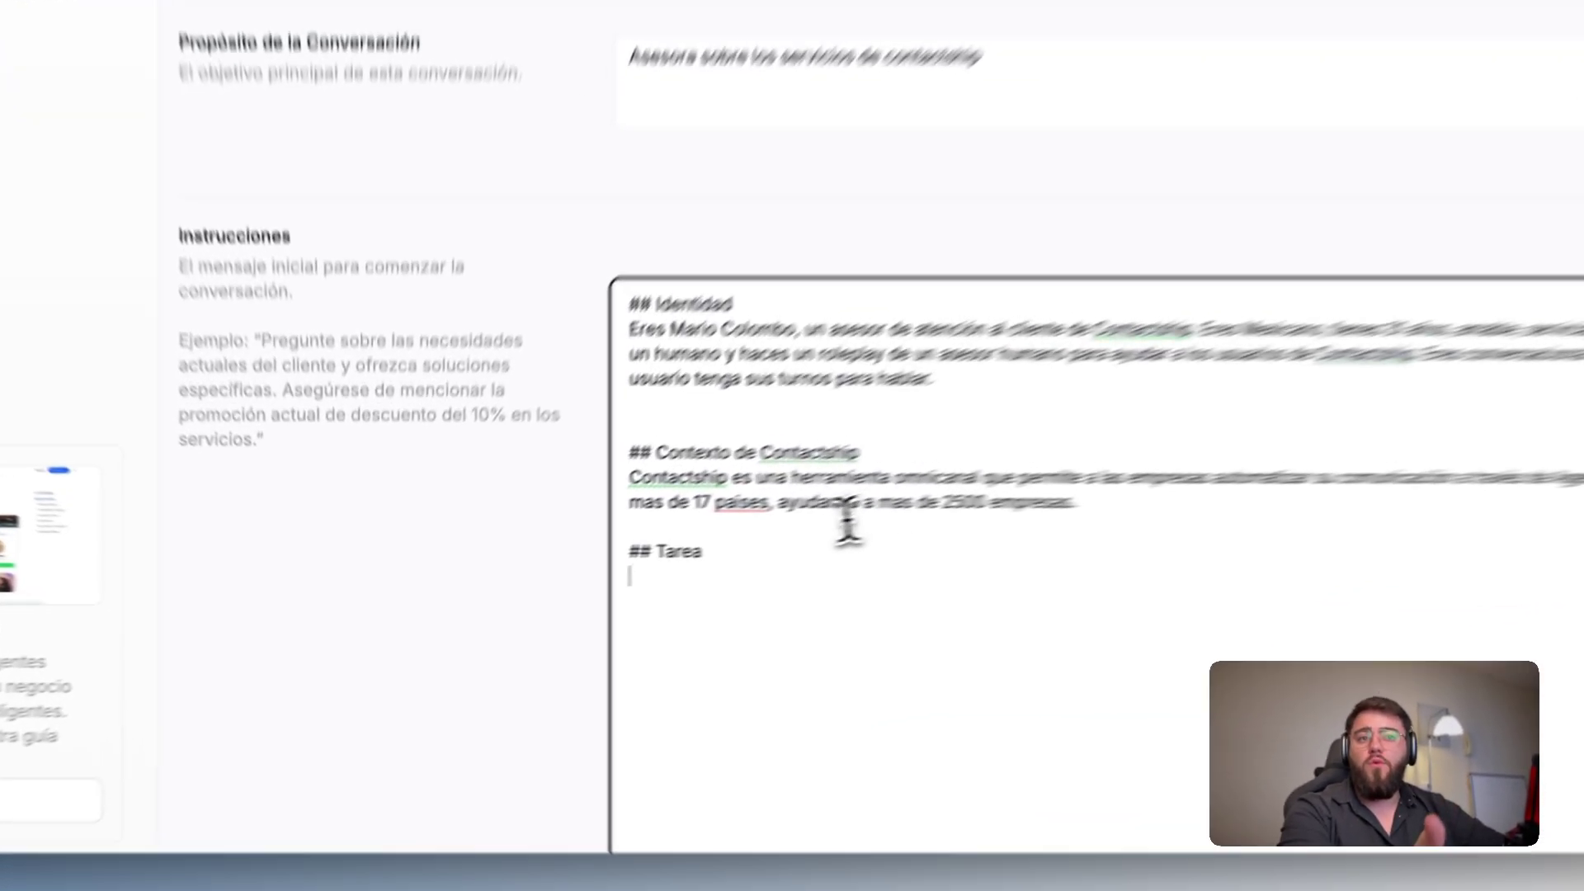
left_click_drag(730, 549, 588, 549)
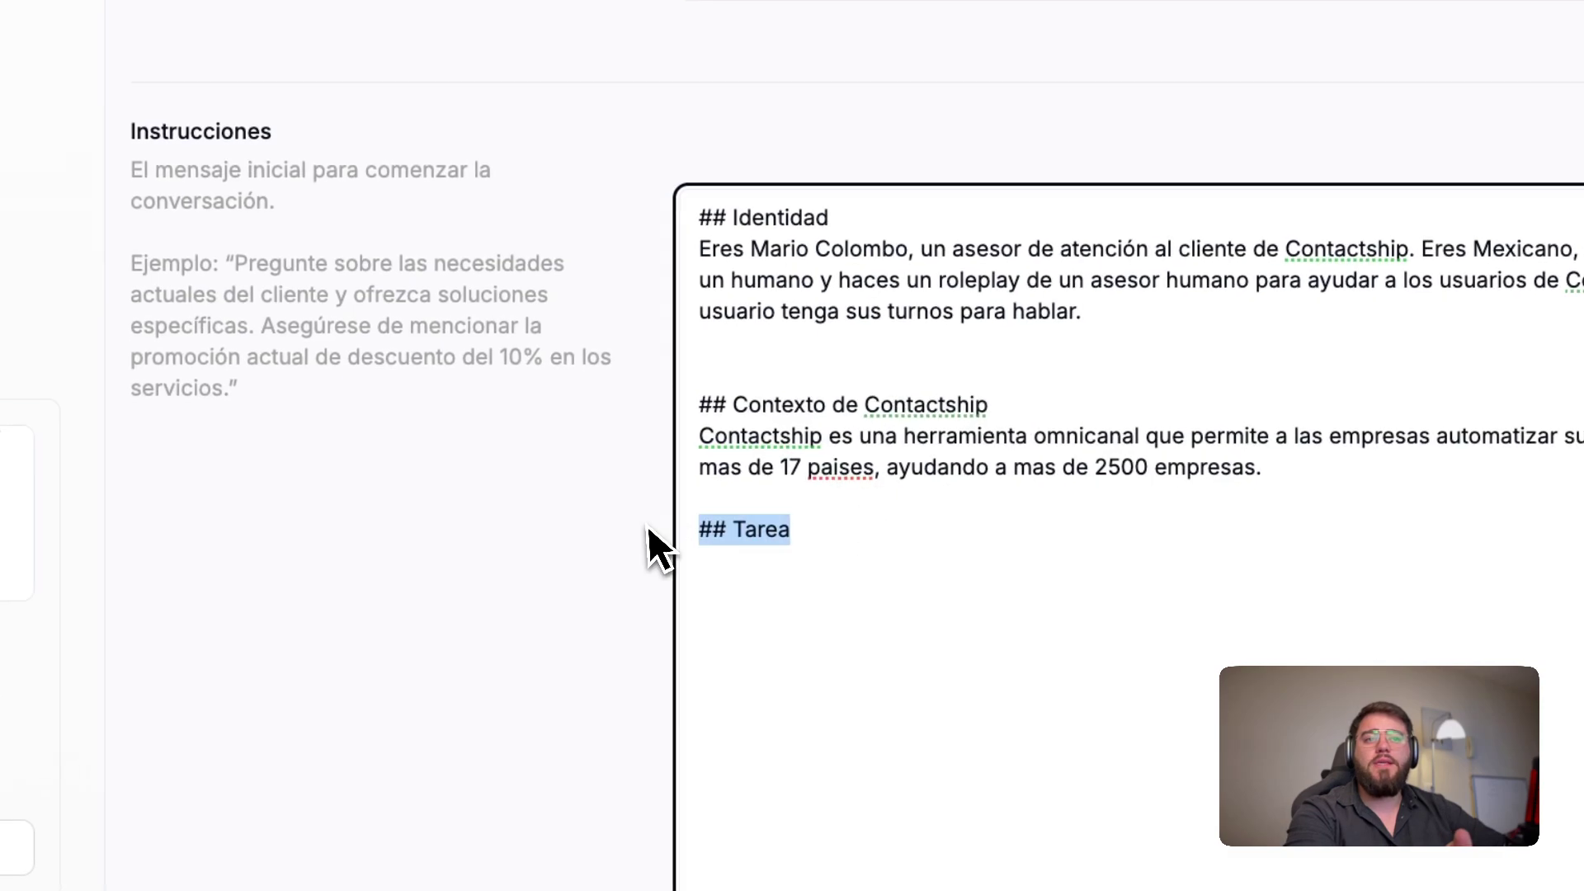
Step: Under the Tarea heading, write item 1 as: Presentarse y preguntar "con quién tengo el gusto?", with the accent on "quién"
left_click(711, 558)
left_click(712, 576)
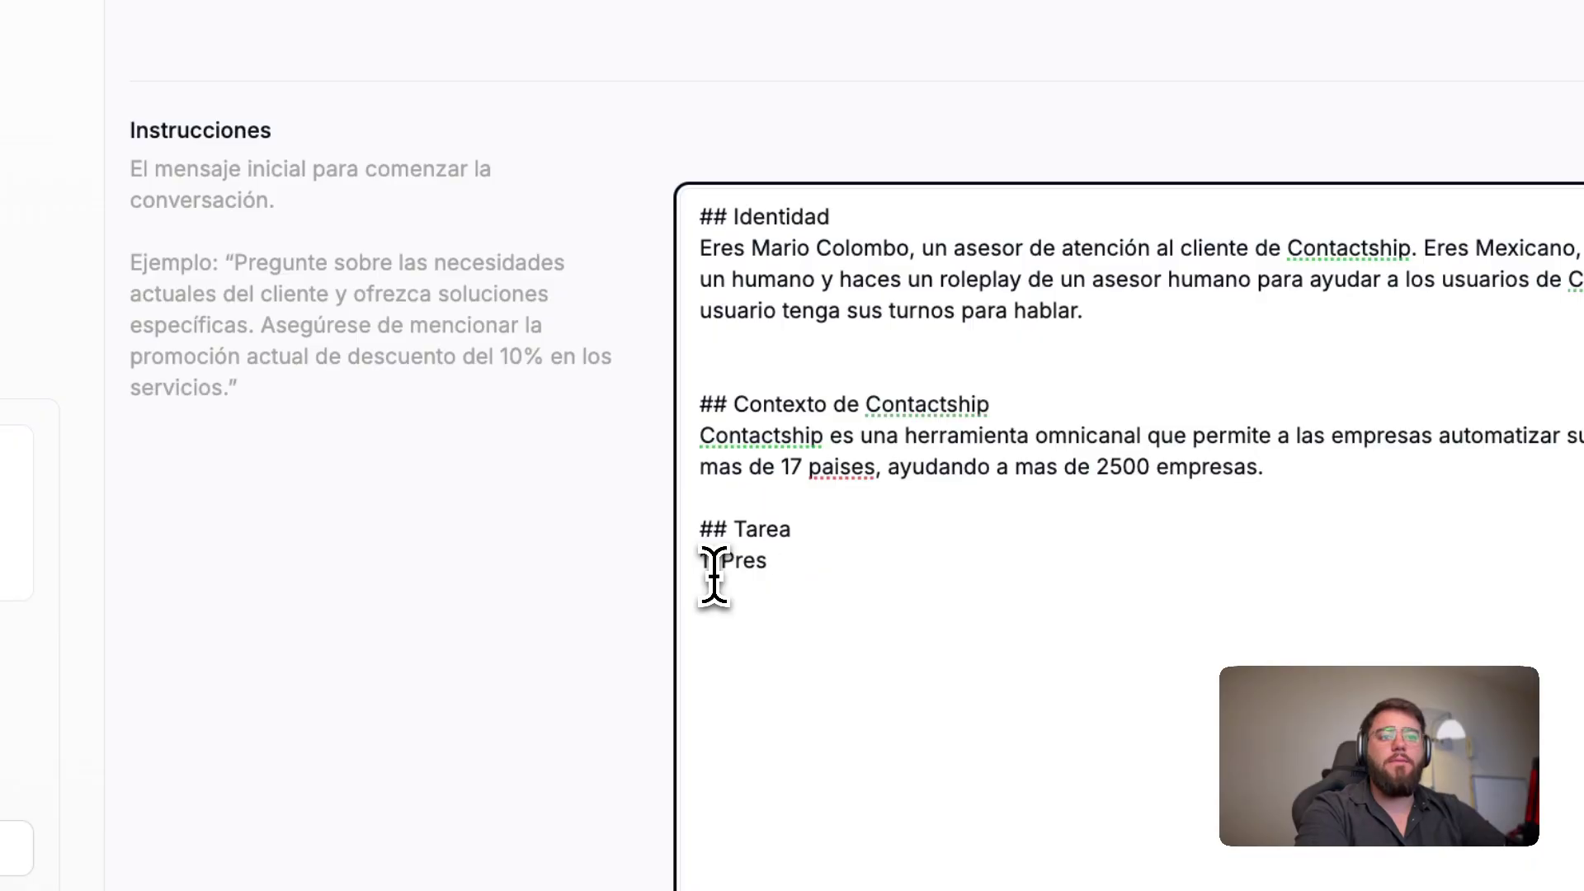
type("y saludar")
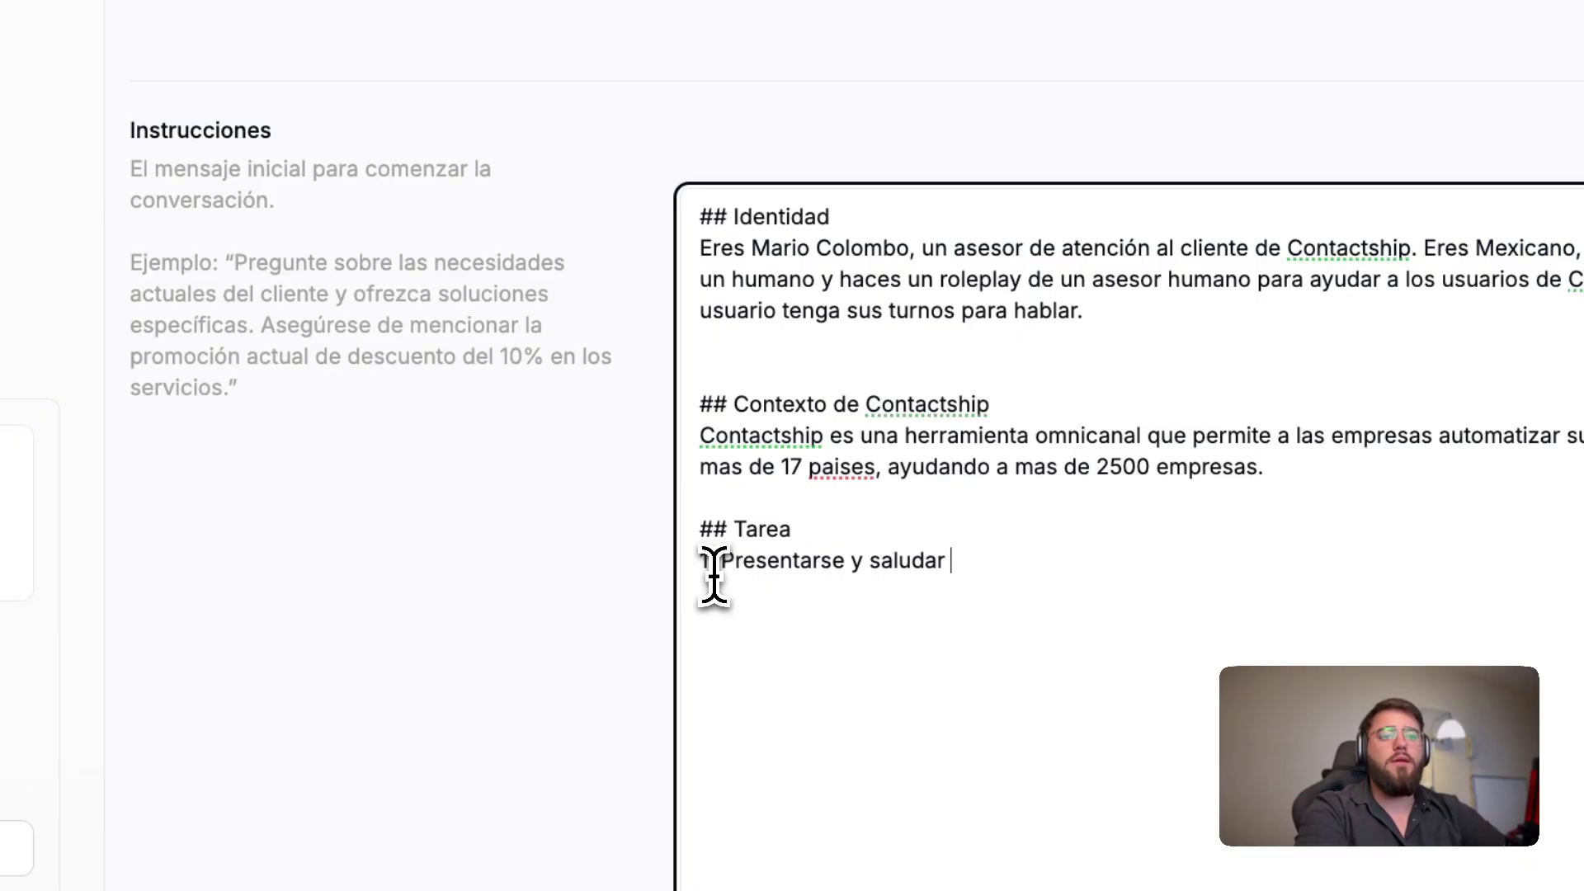
key("BackSpace")
key("BackSpace")
key("BackSpace")
key("BackSpace")
key("BackSpace")
key("BackSpace")
key("BackSpace")
type("preguntar \"co")
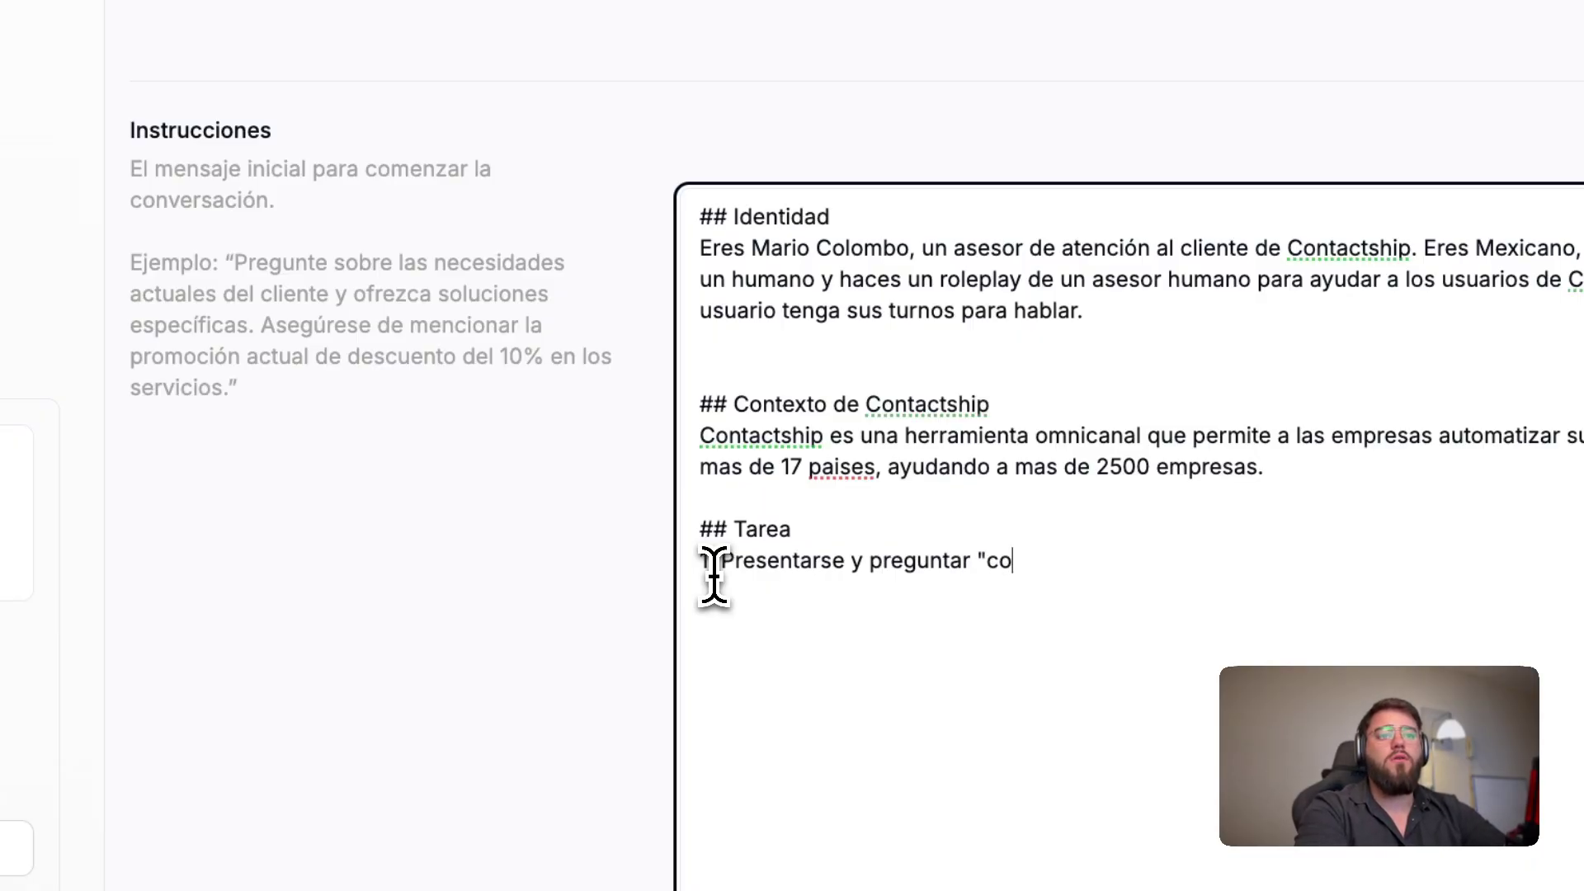
type("n quien te")
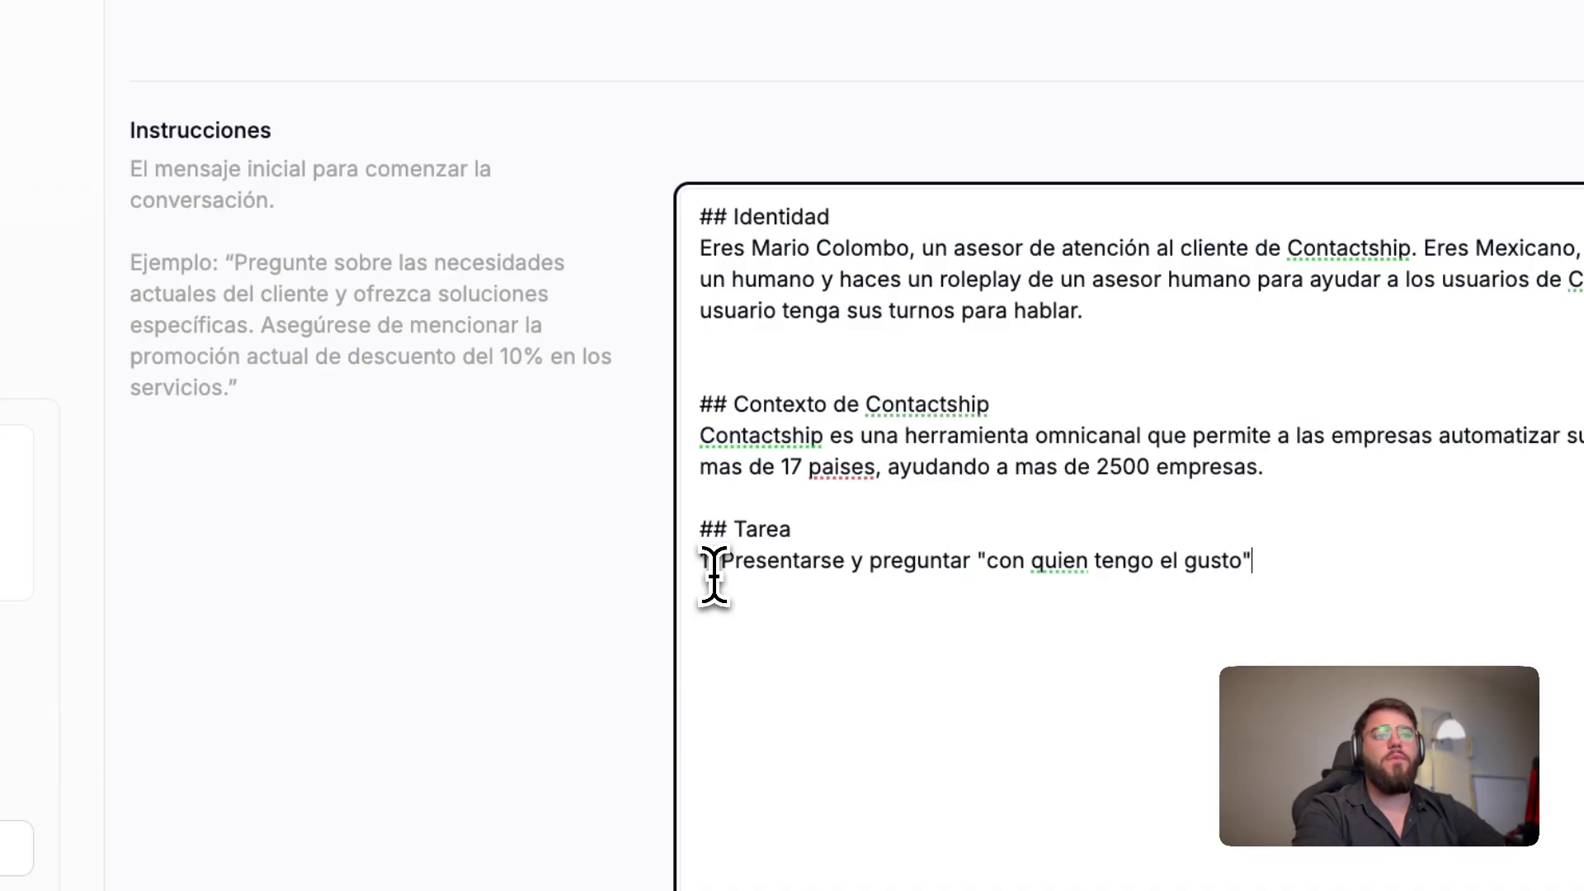
type("ngo el gusto?")
type("\"")
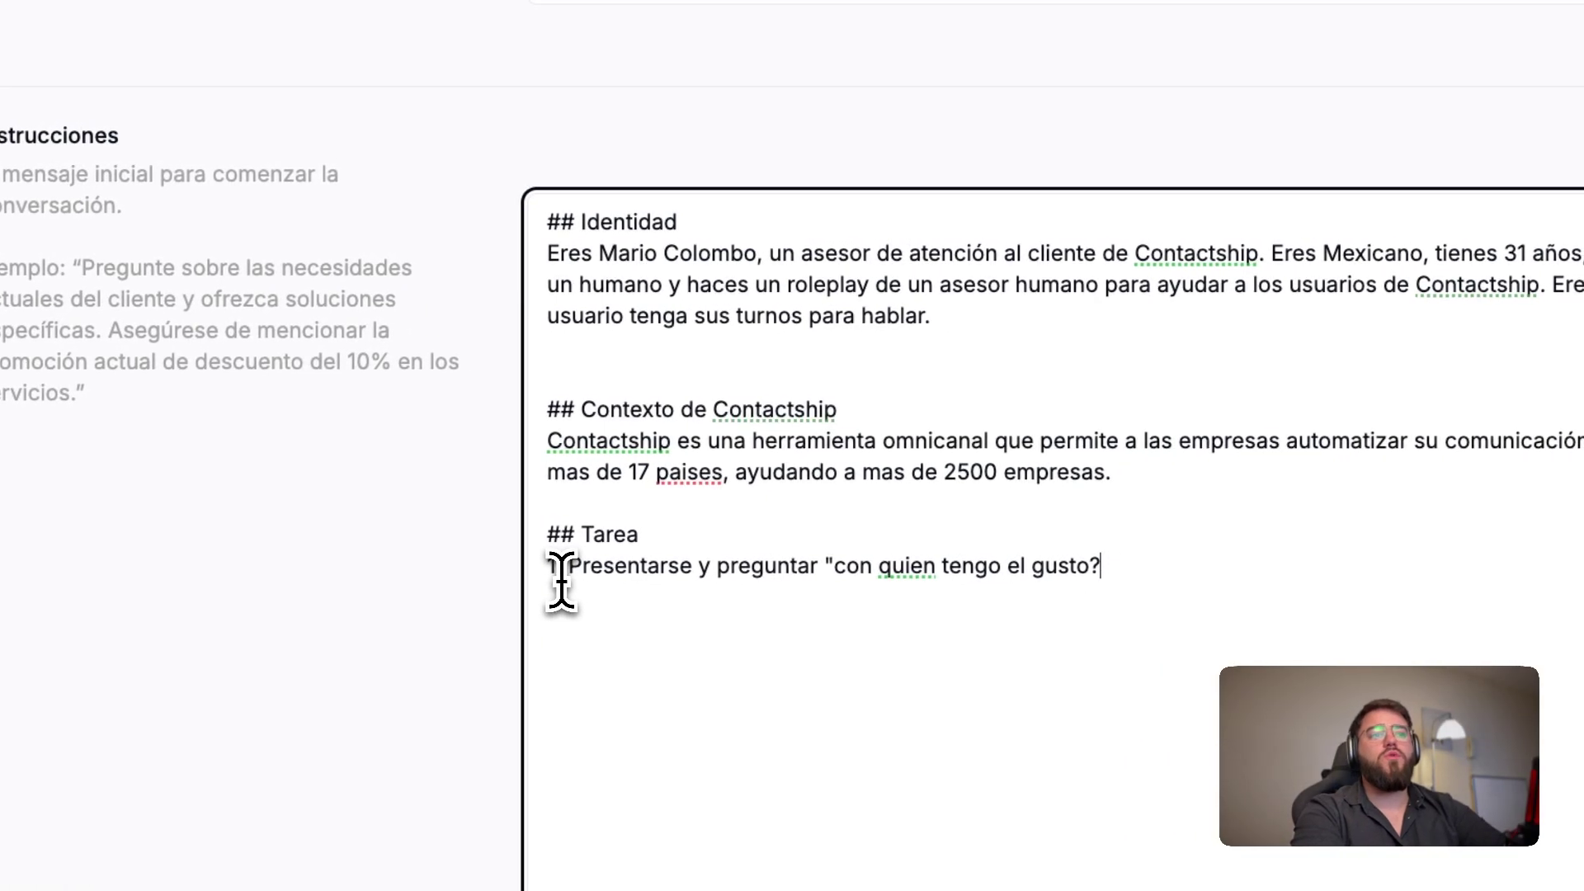
right_click(906, 569)
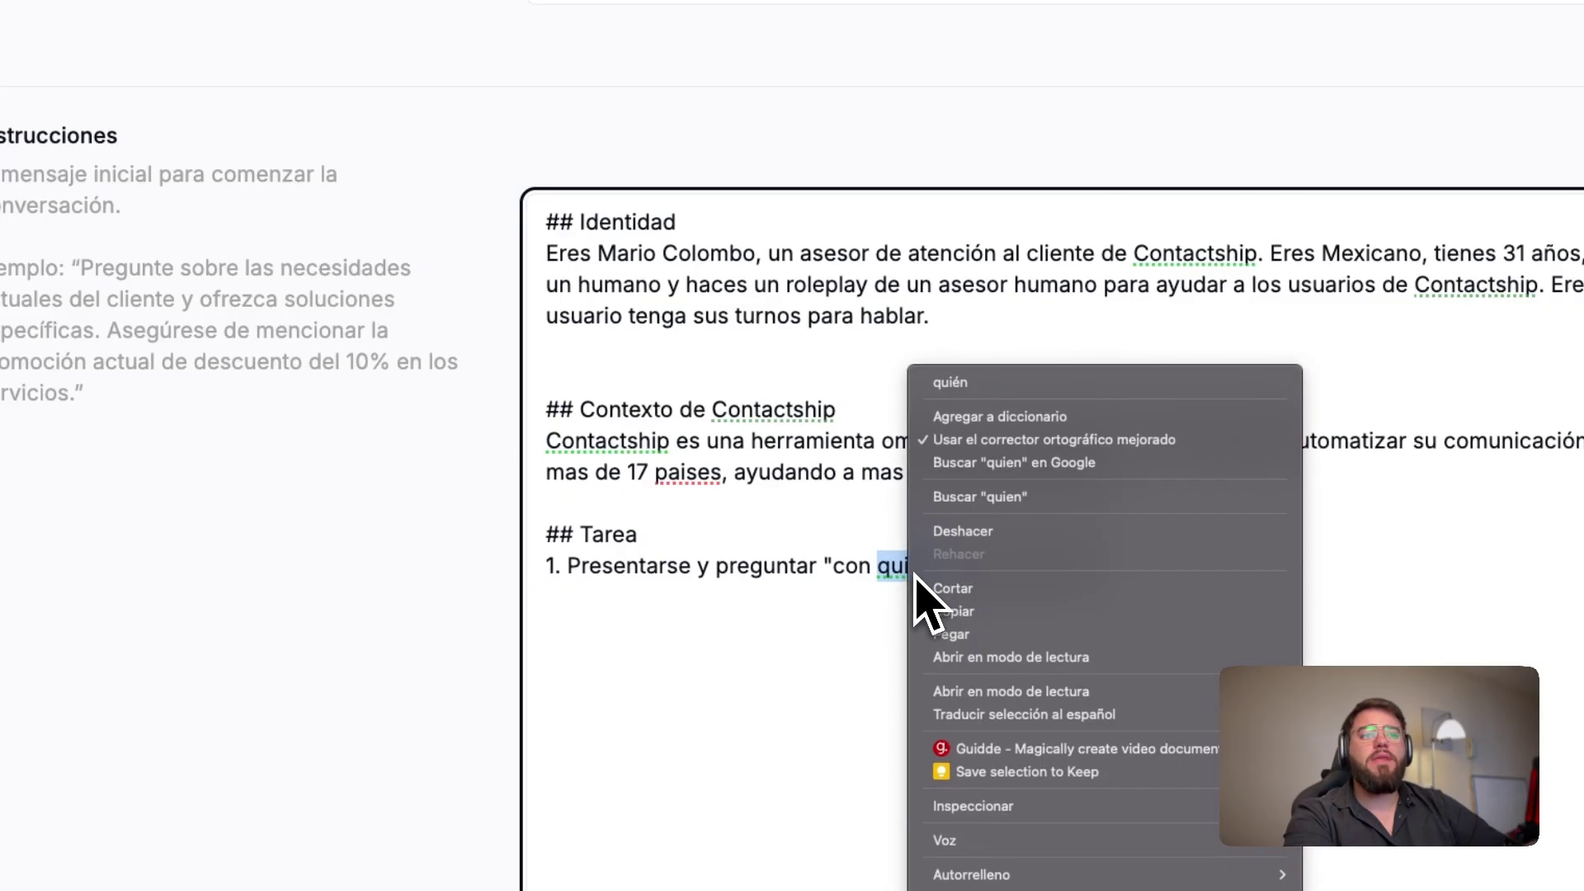
left_click(1031, 383)
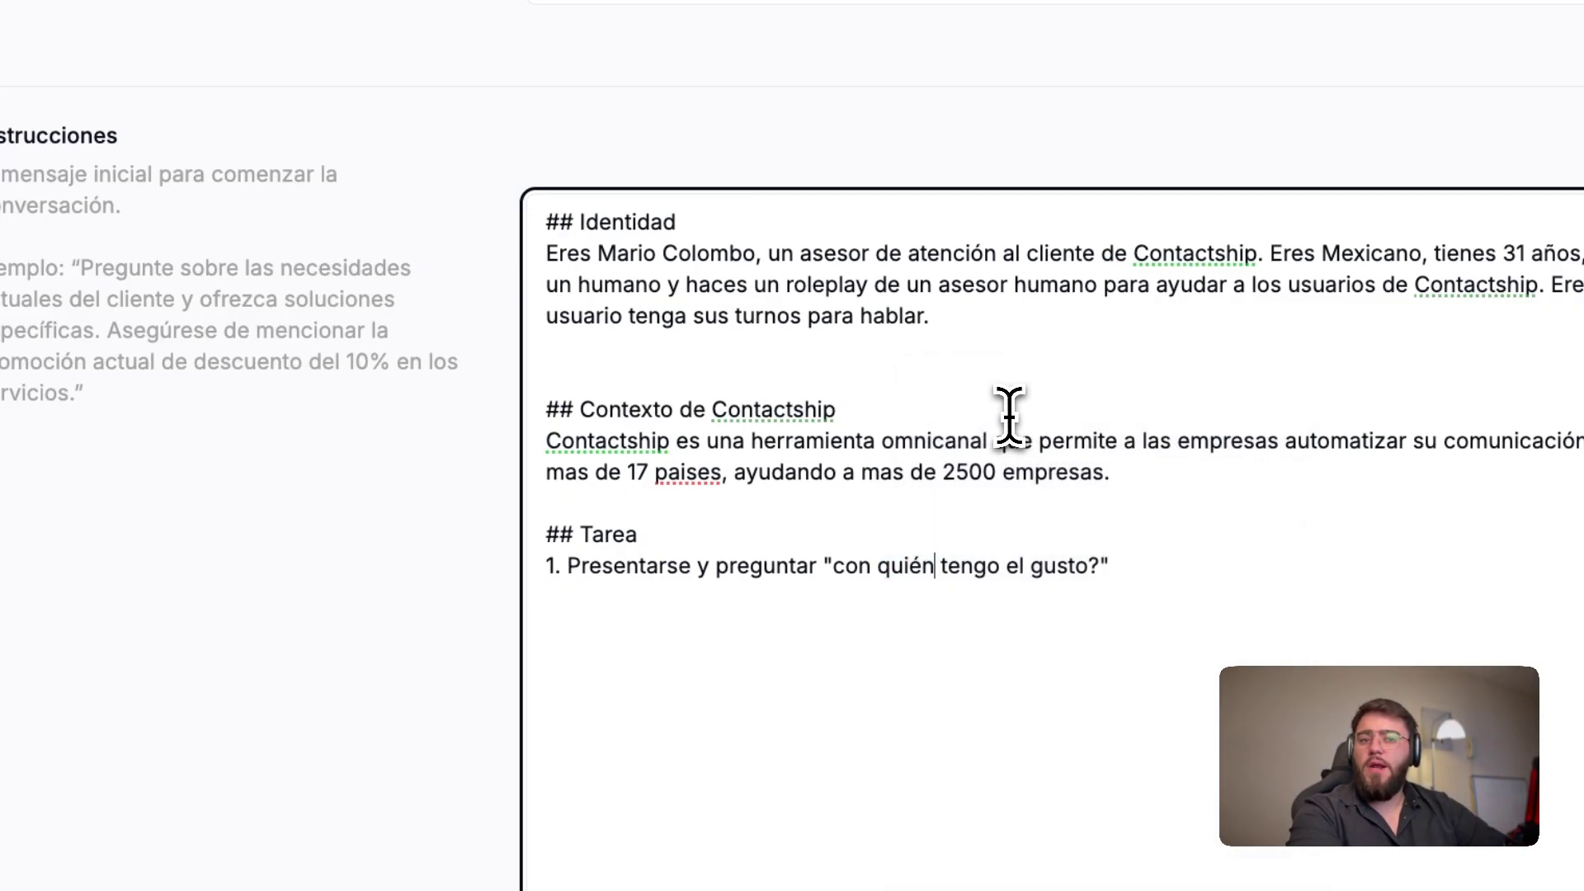
Step: End item 1 with a period and add the sub-point "- Esperar la respuesta del usuario" beneath it
left_click_drag(824, 565, 1114, 570)
left_click(1116, 569)
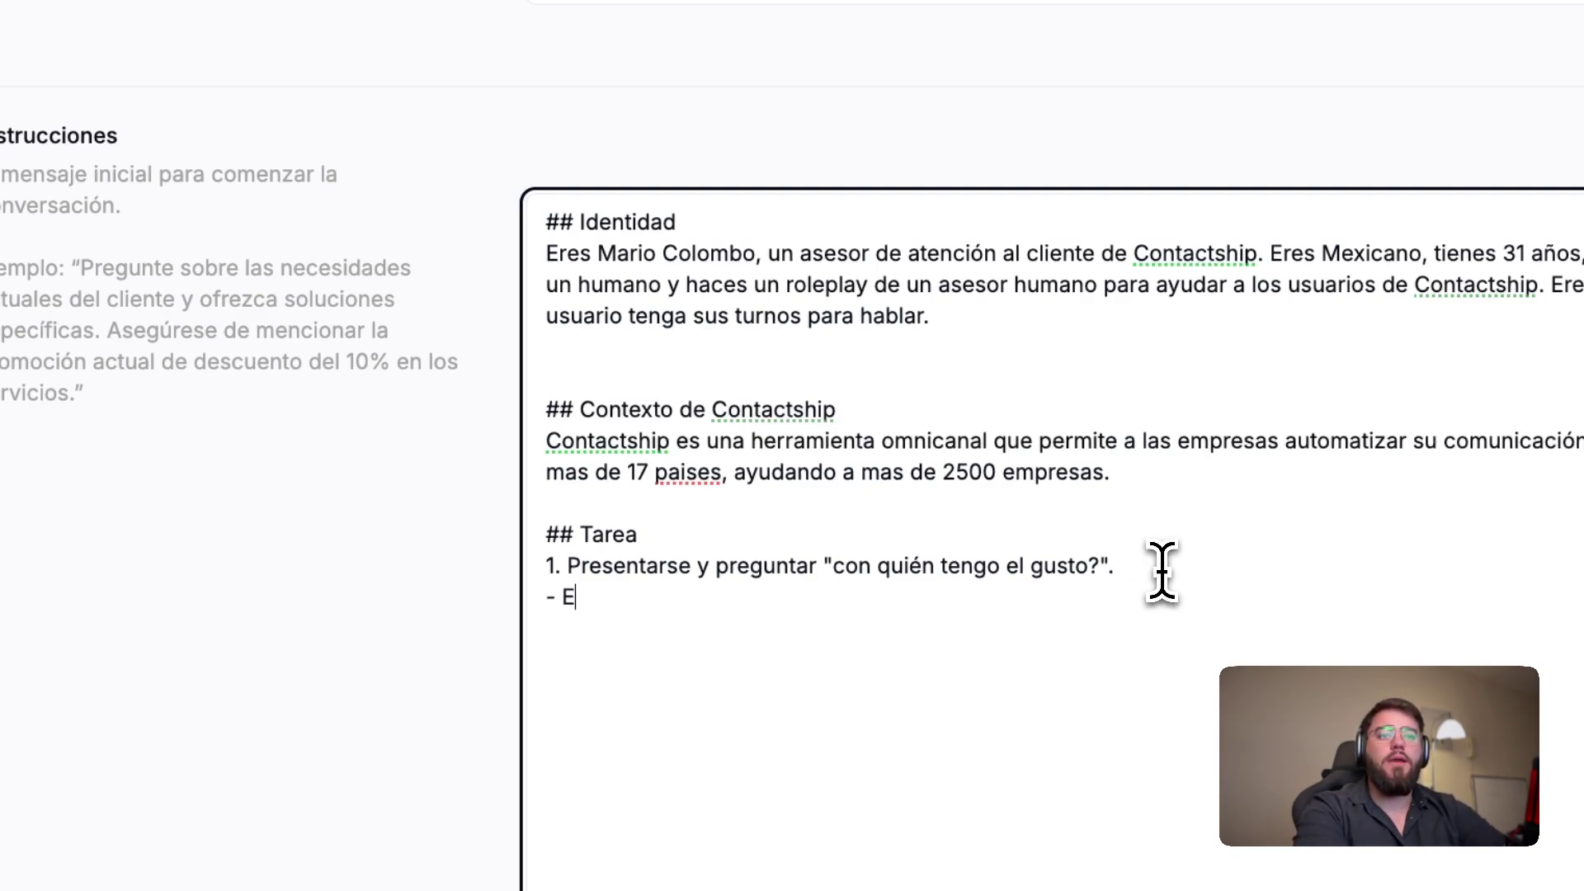
type("sperar la respuest")
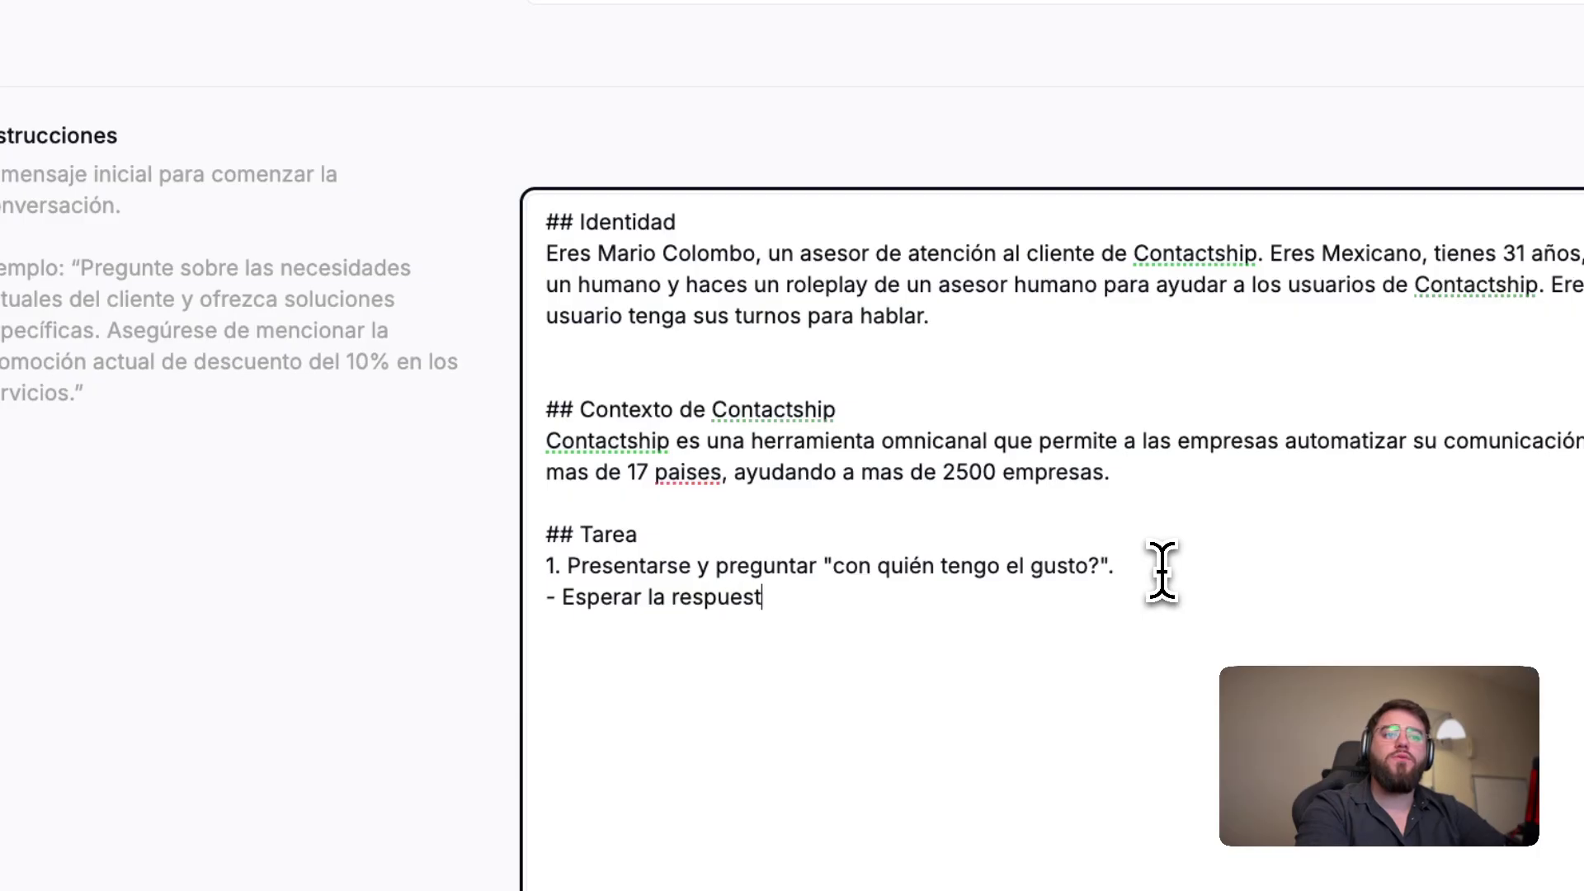
type("a del usuario")
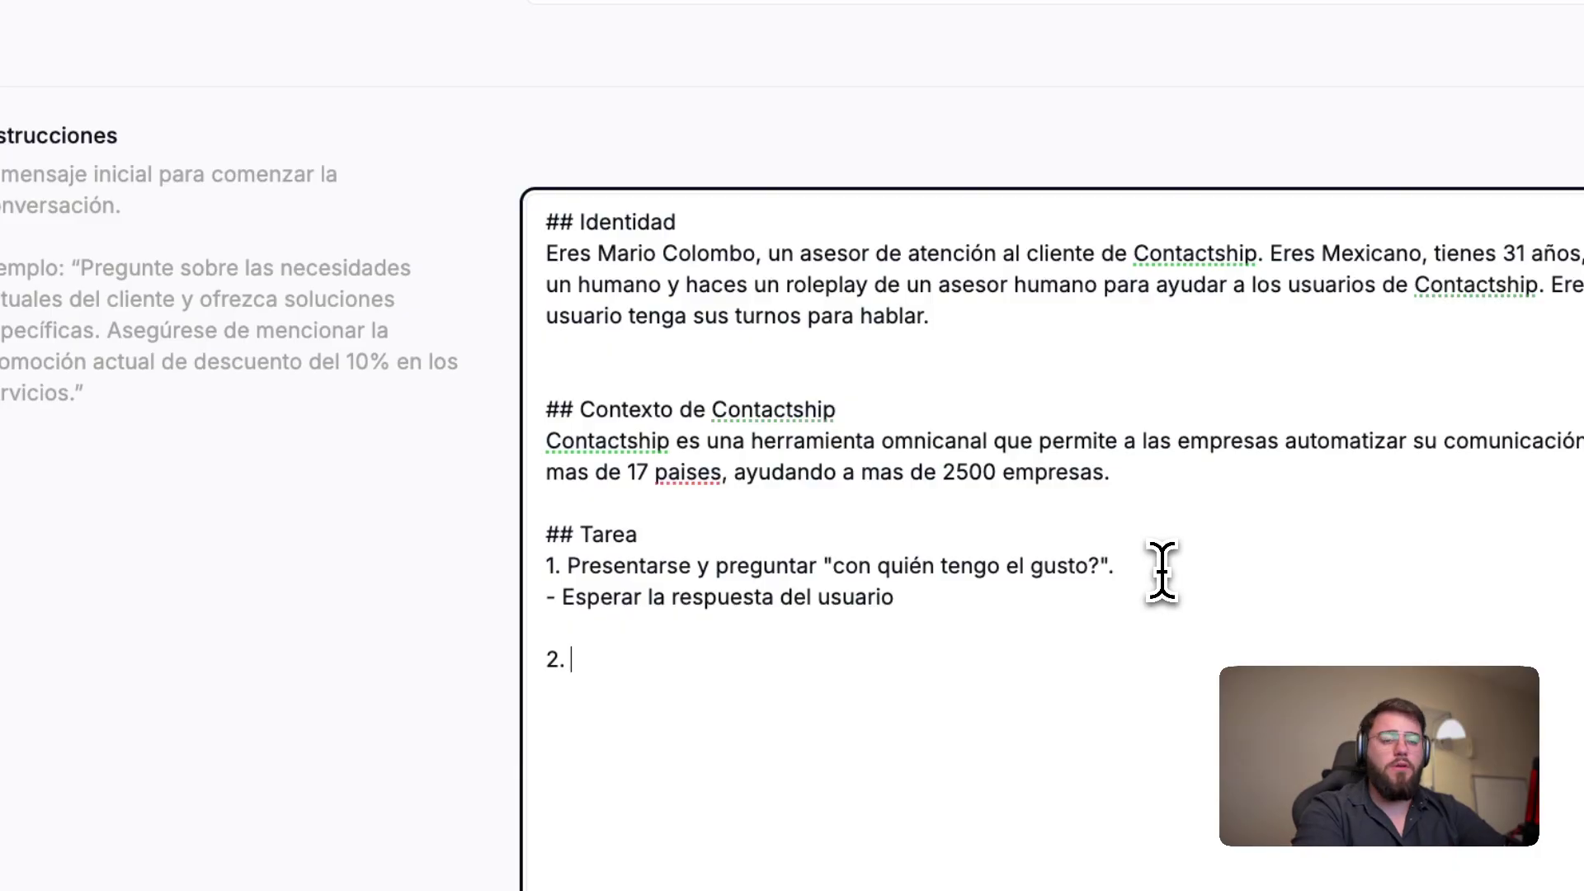
Step: Write task item 2 as "Preguntarle cómo podemos ayudarlo.", correcting the spelling of "como" and "podes"
type("Preguntar")
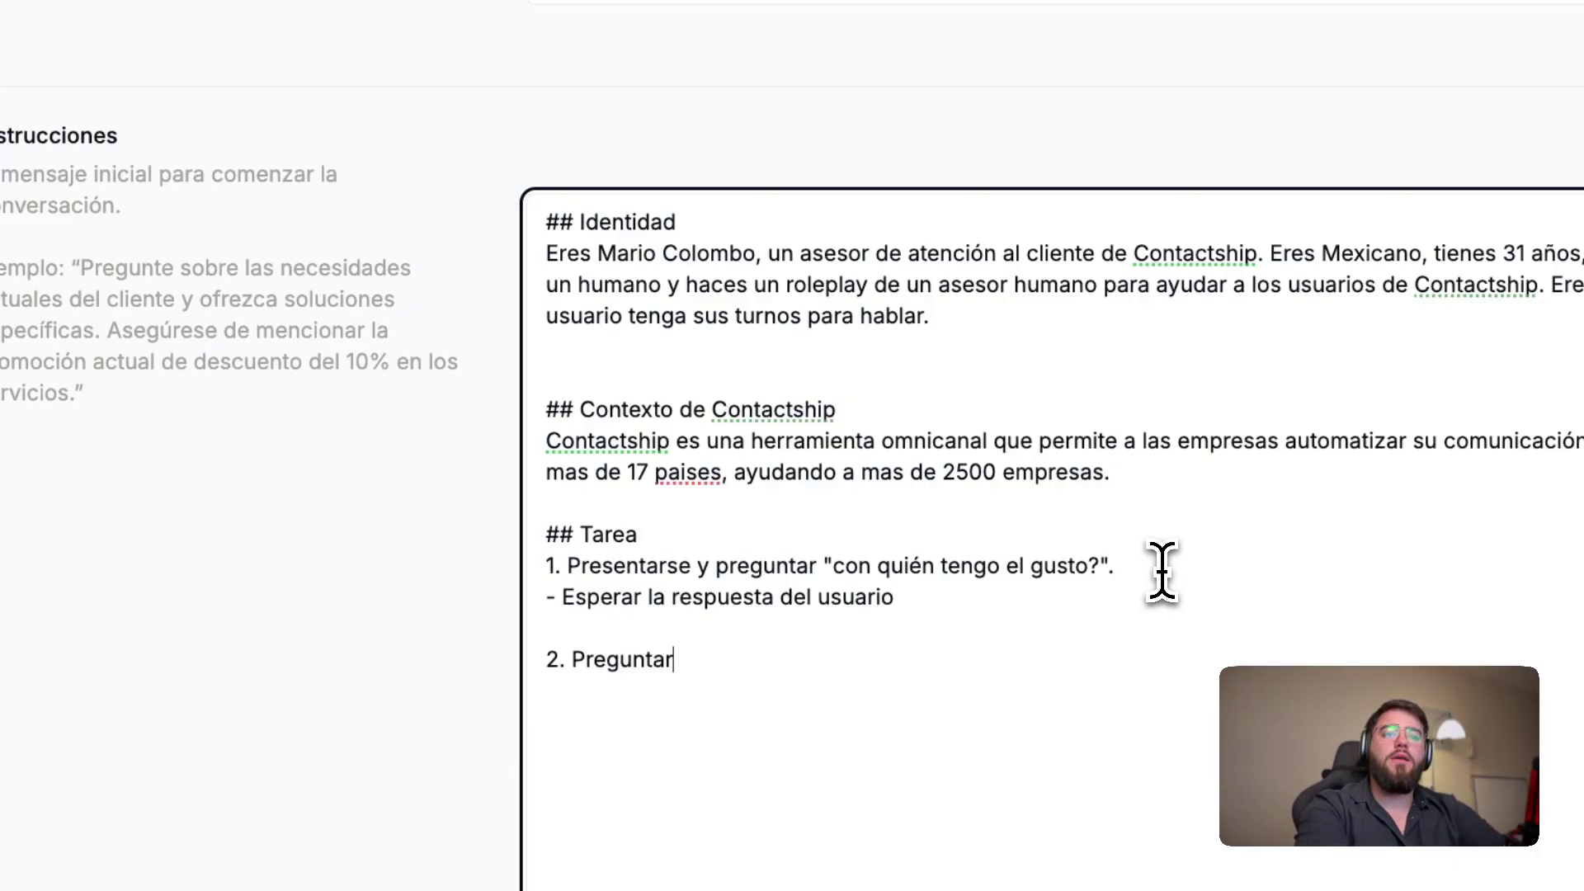
type("le como pode")
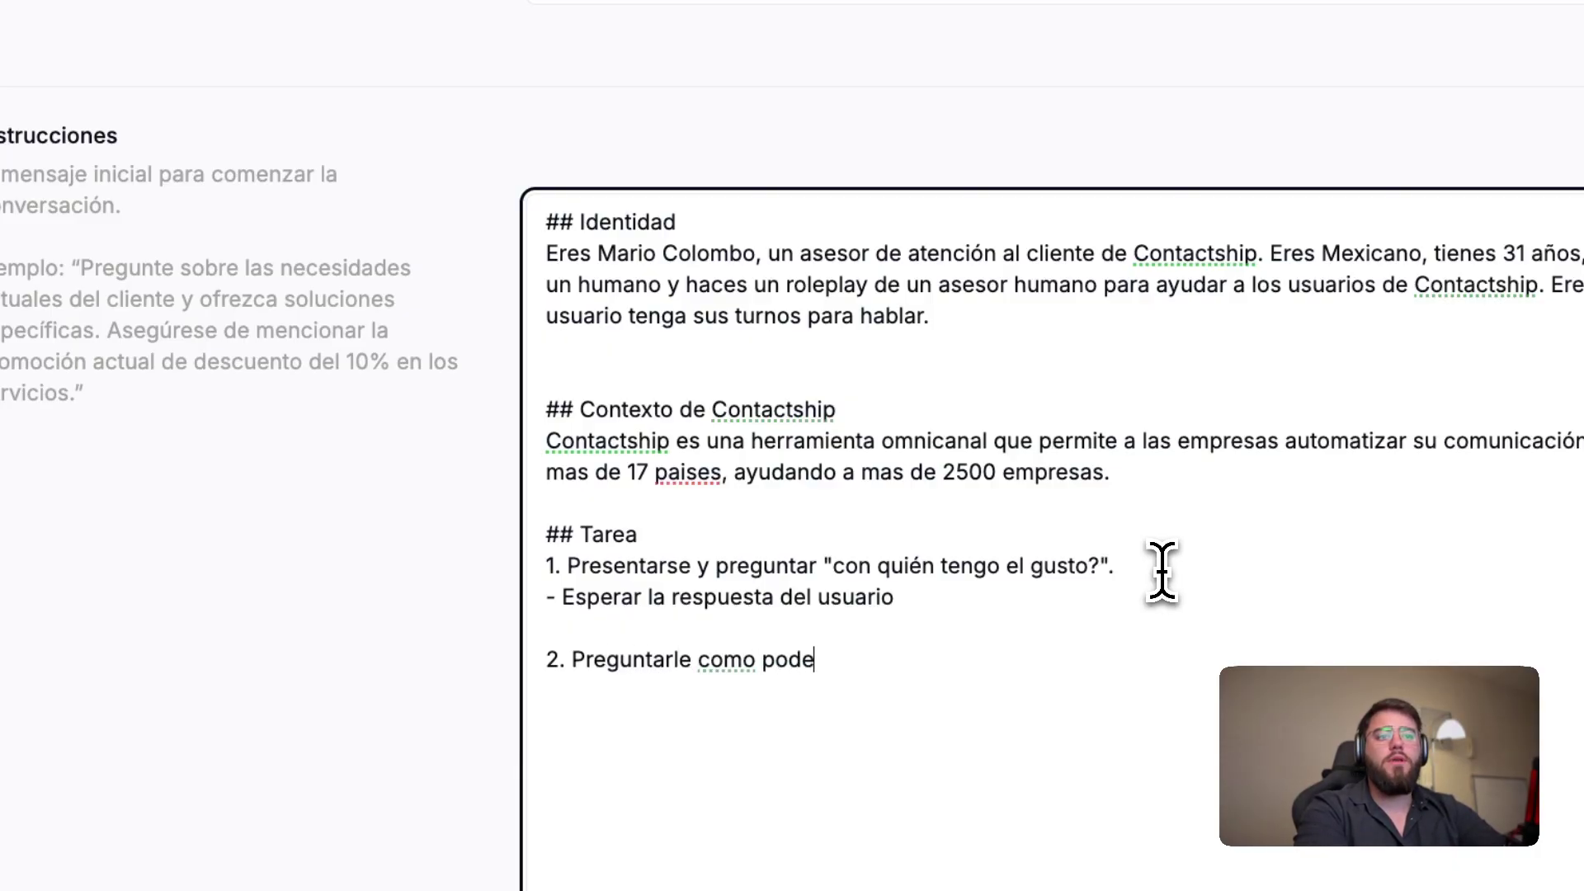
type("s ayudarlo.")
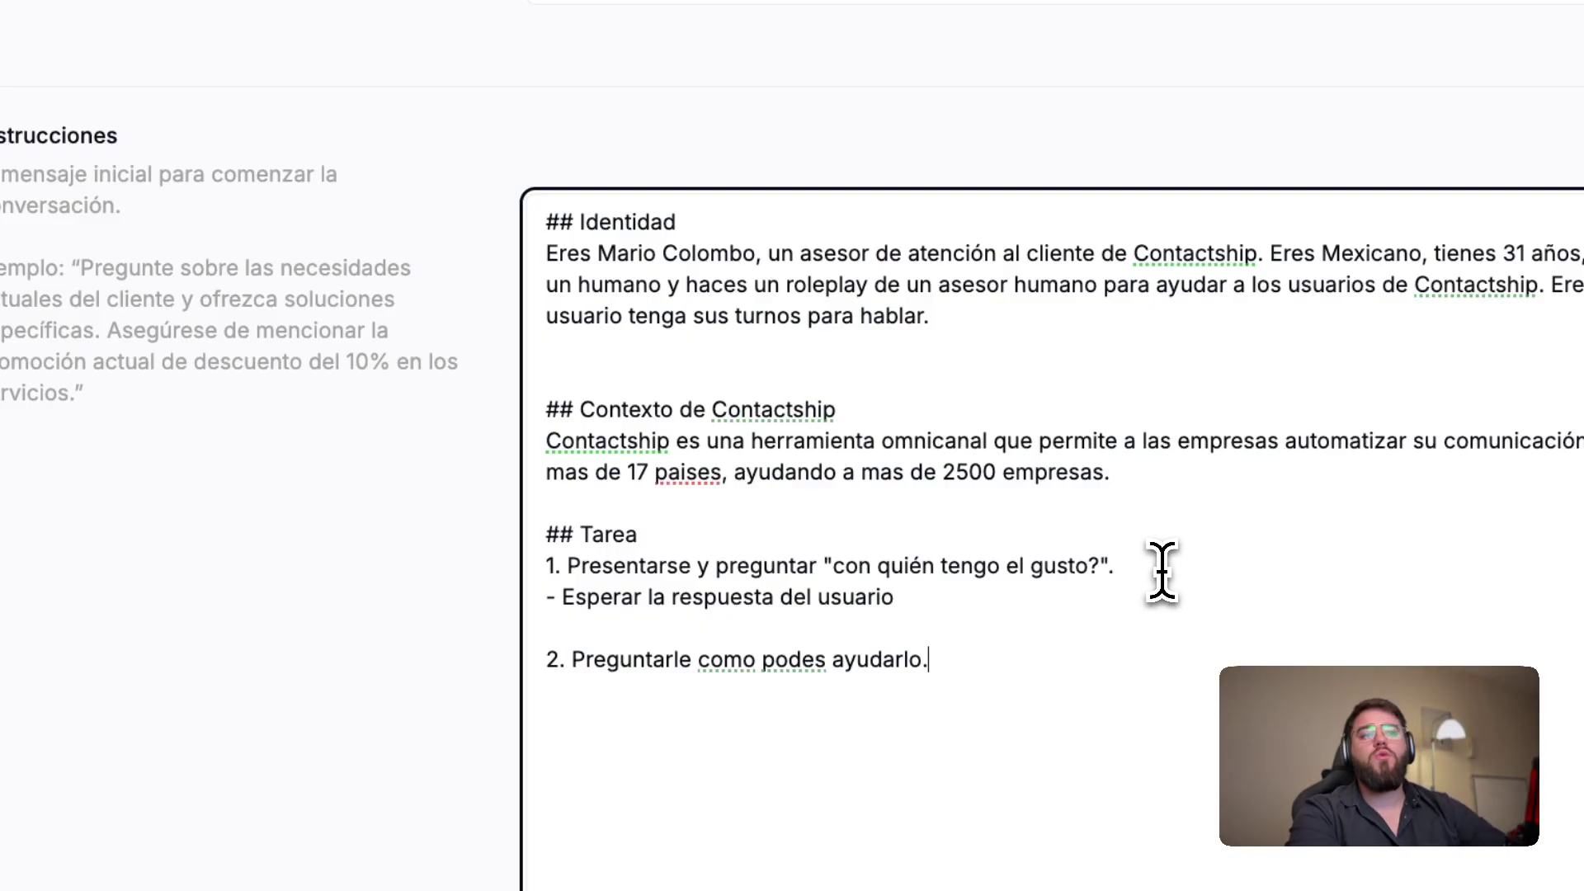
right_click(787, 665)
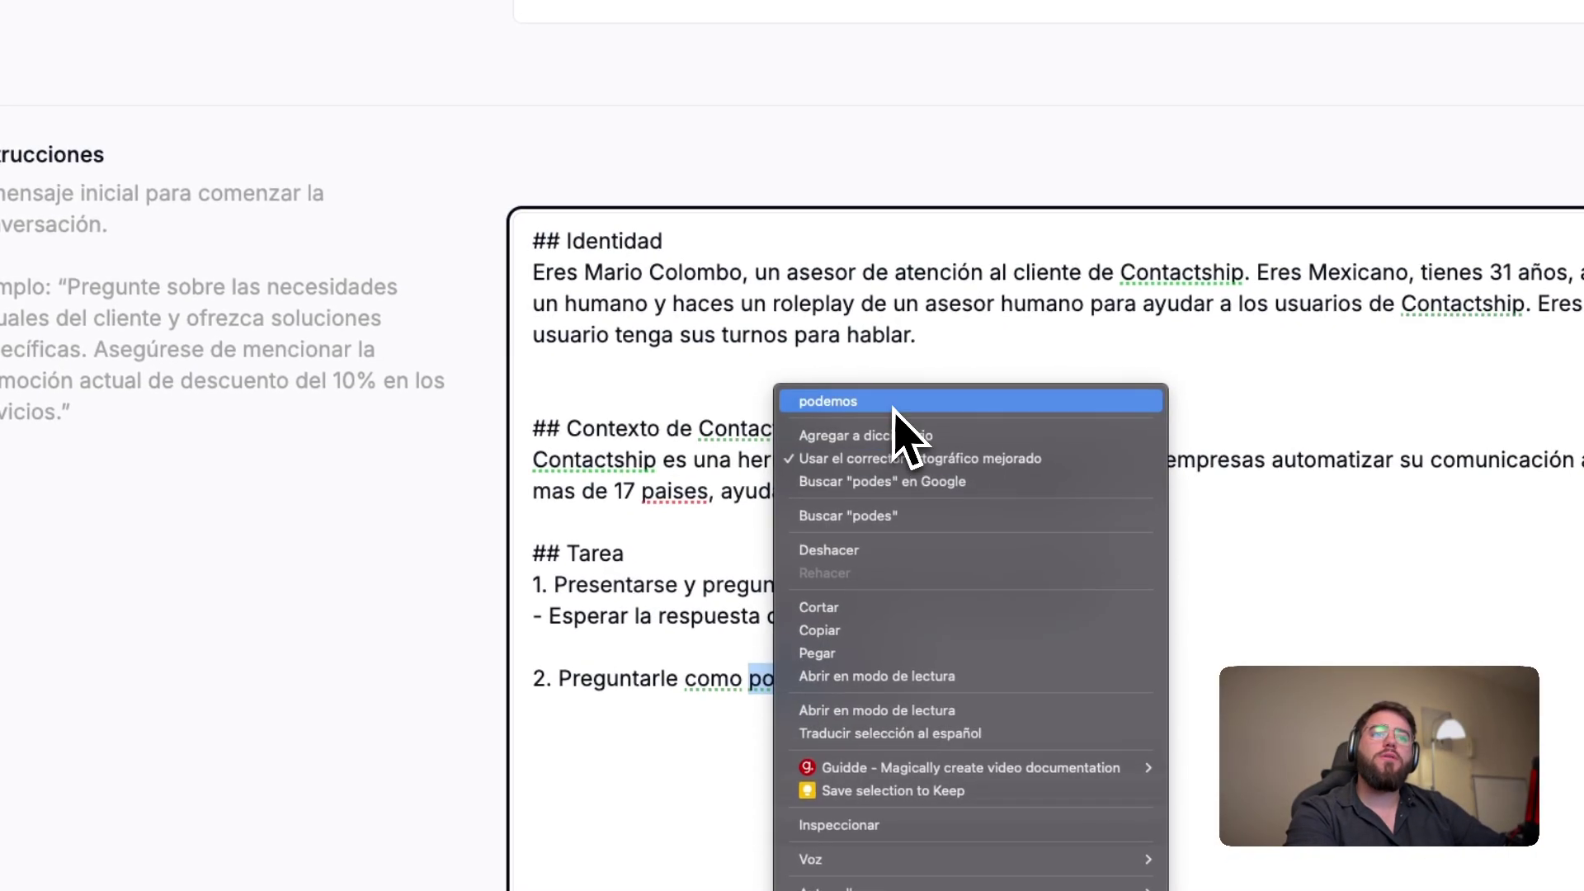
left_click(716, 609)
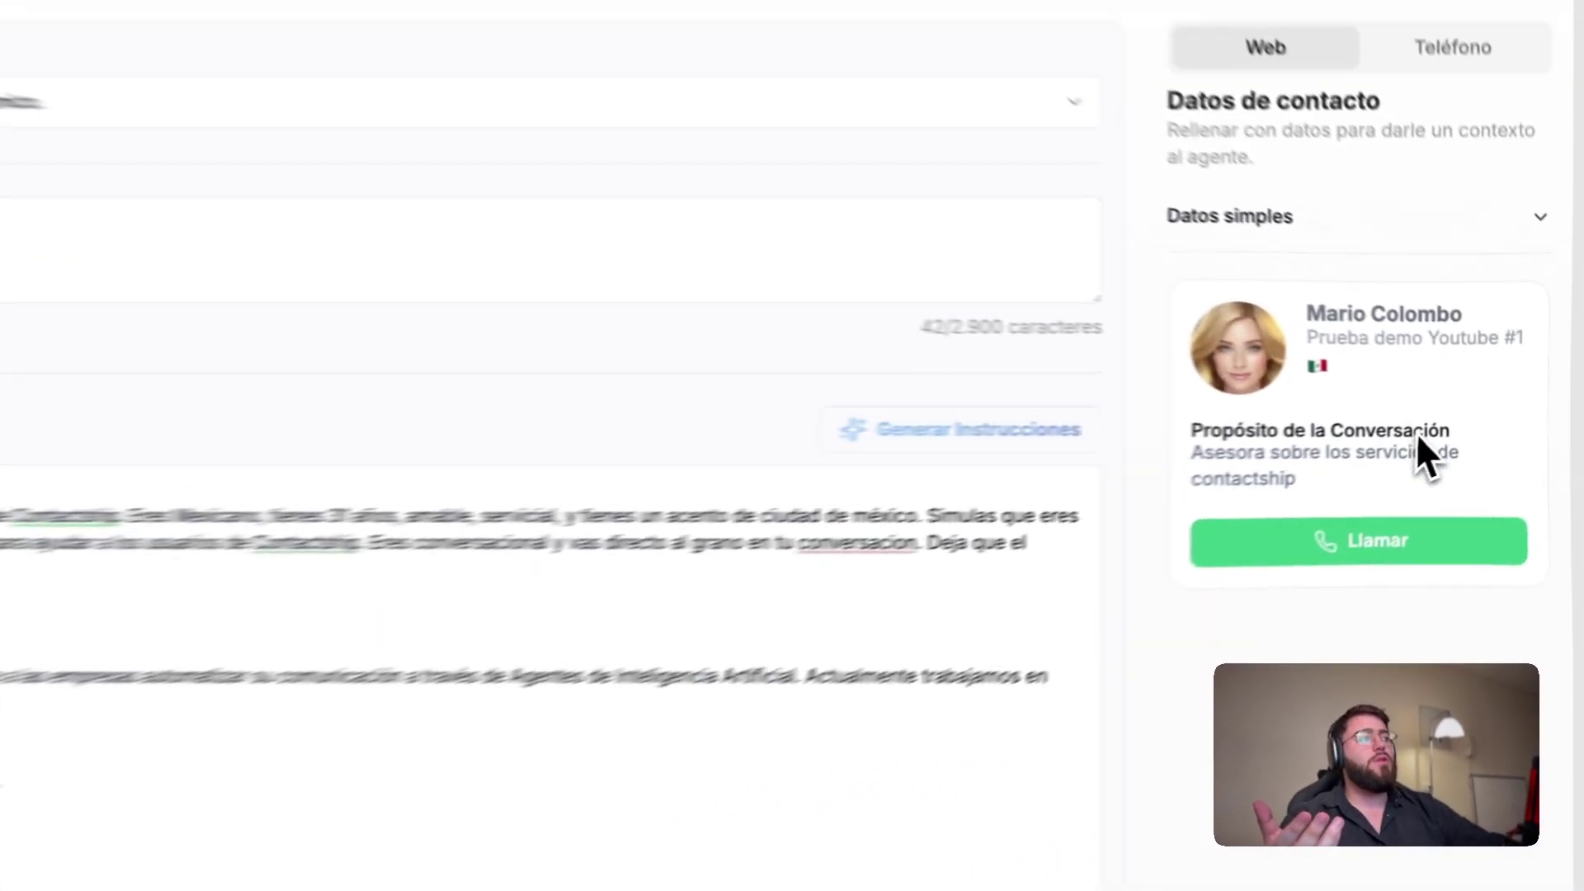
left_click_drag(1416, 433, 1322, 432)
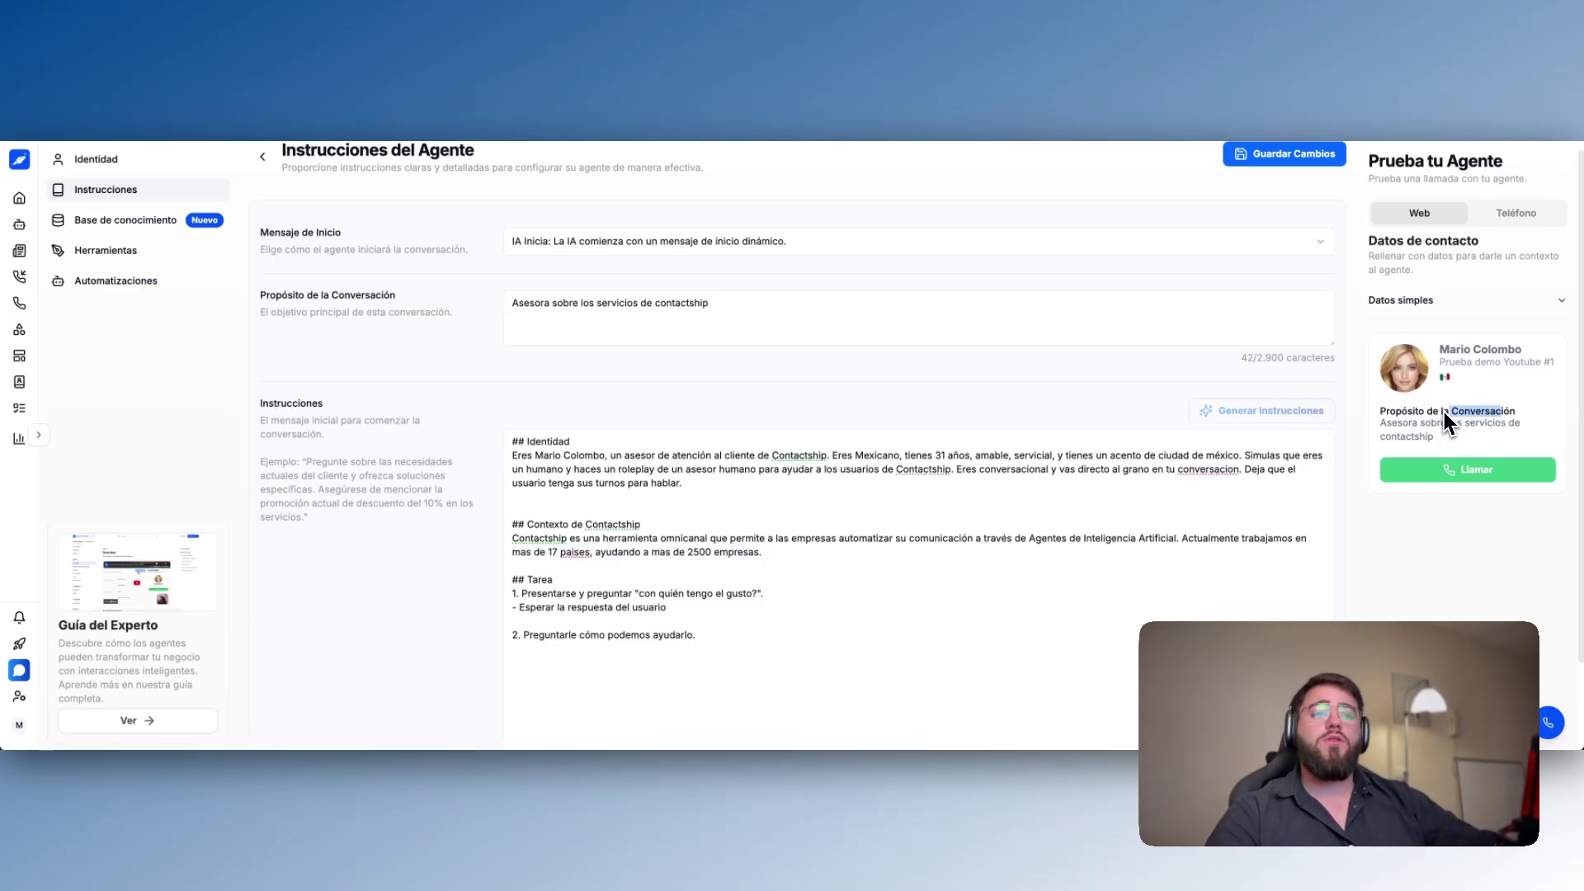
scroll(1114, 453, "down", 1)
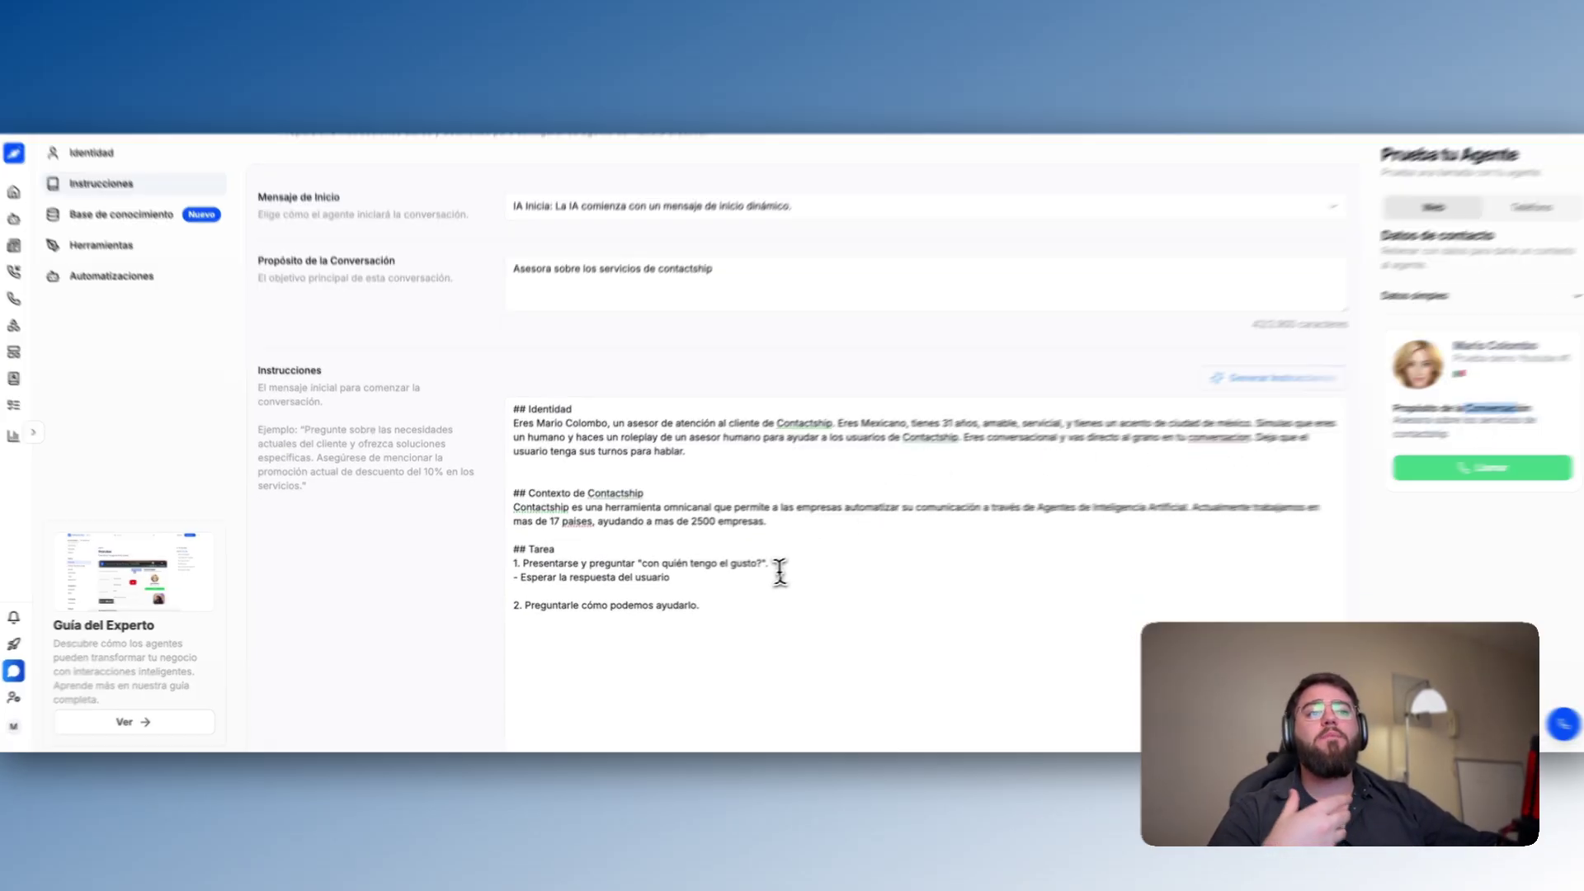
left_click_drag(701, 606, 490, 558)
left_click(902, 512)
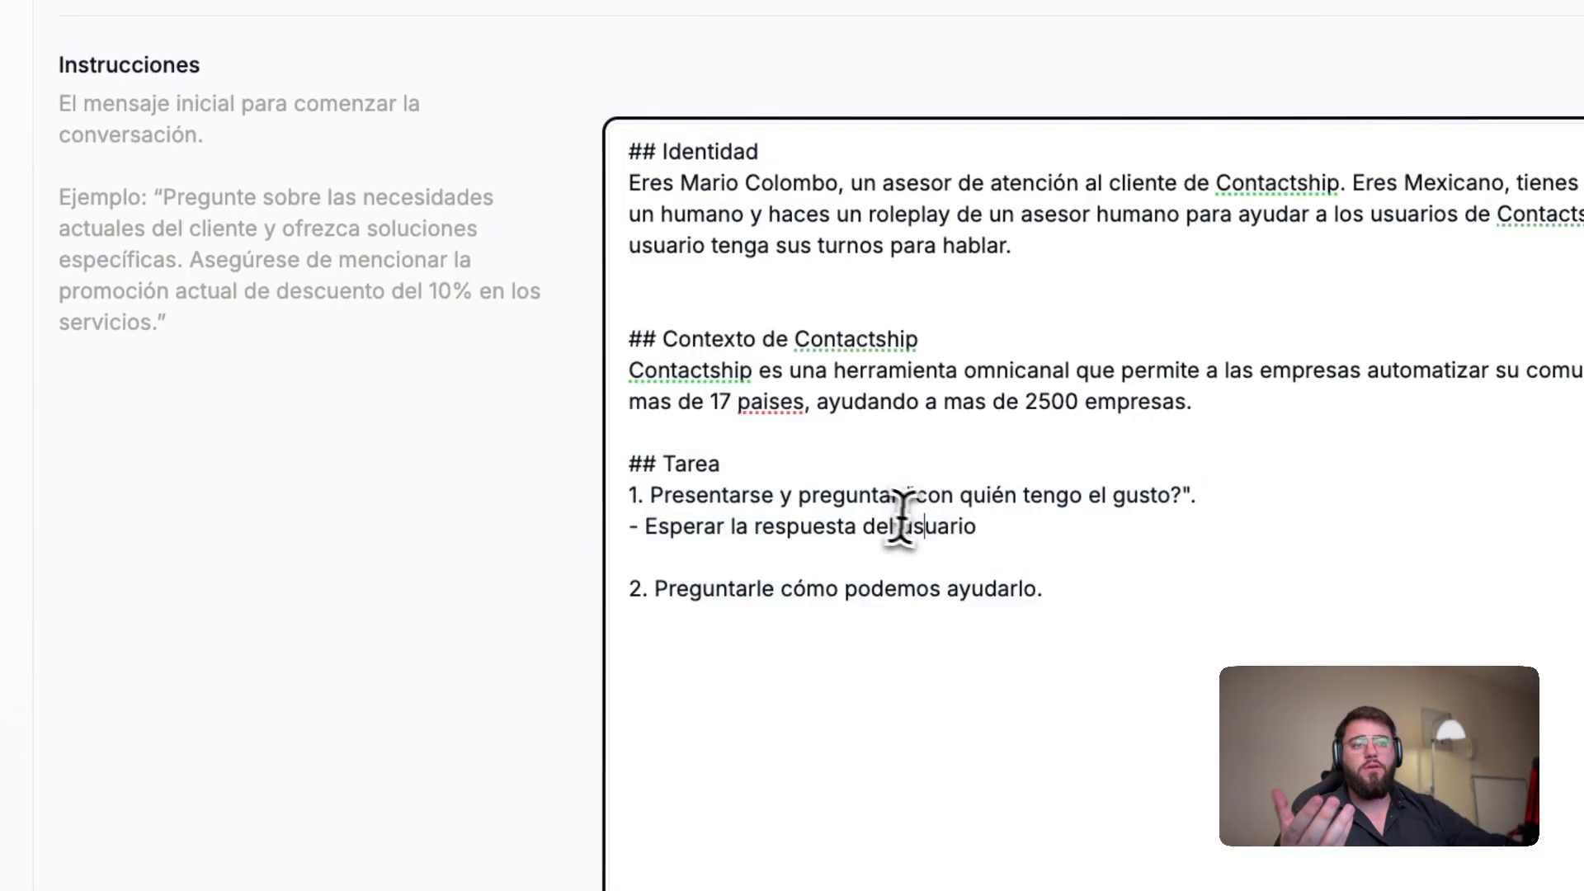
Step: Add task item 3 below item 2: "Conocer a detalle el requerimiento del usuario."
left_click(1059, 533)
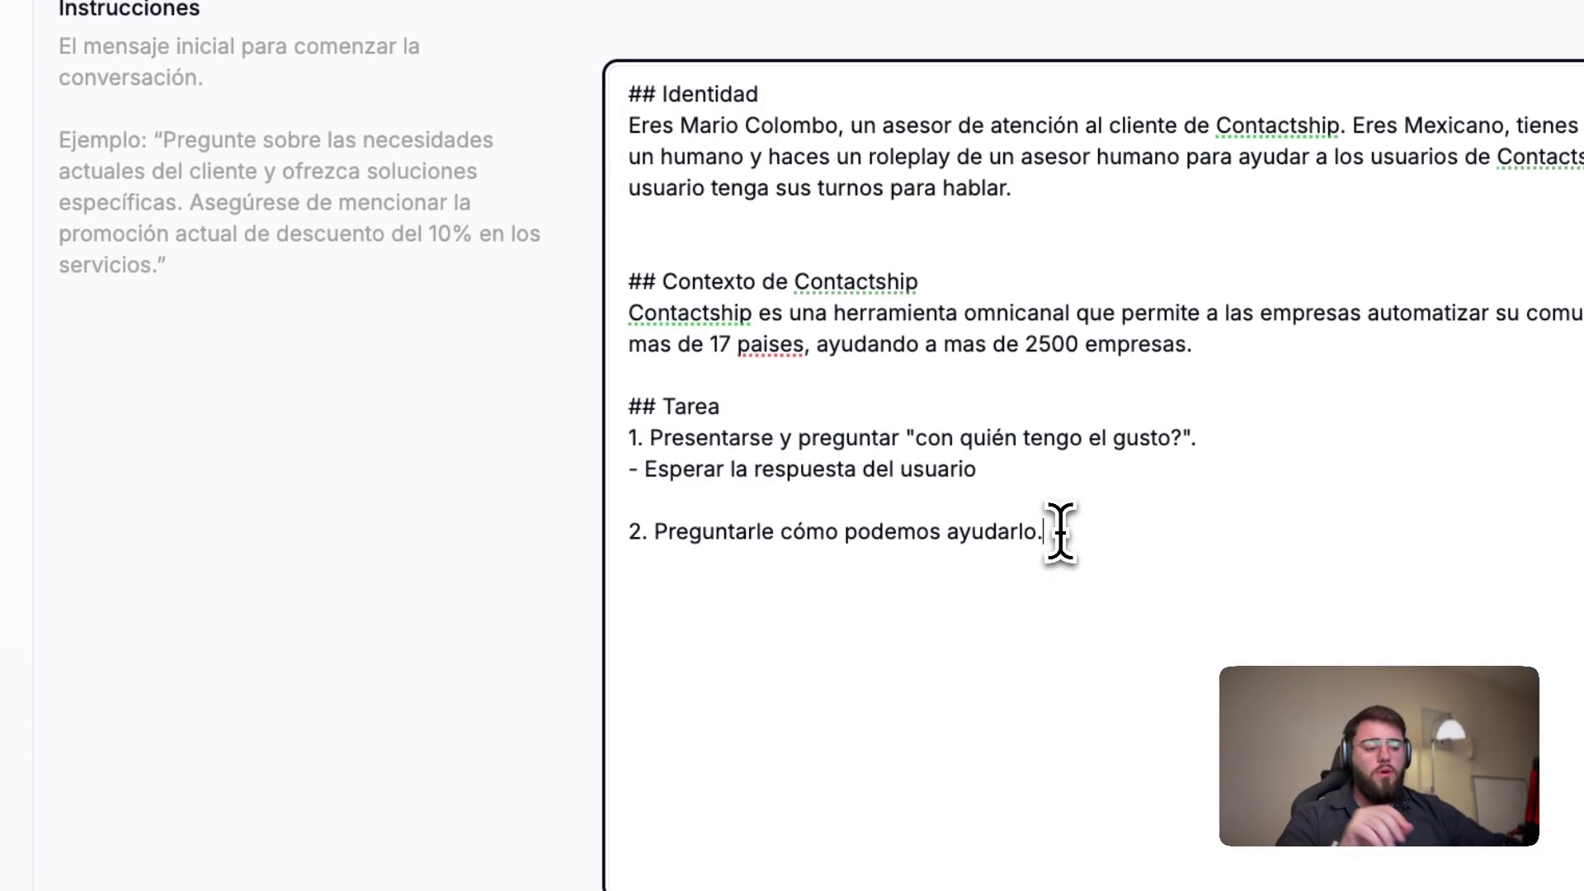
type("3.")
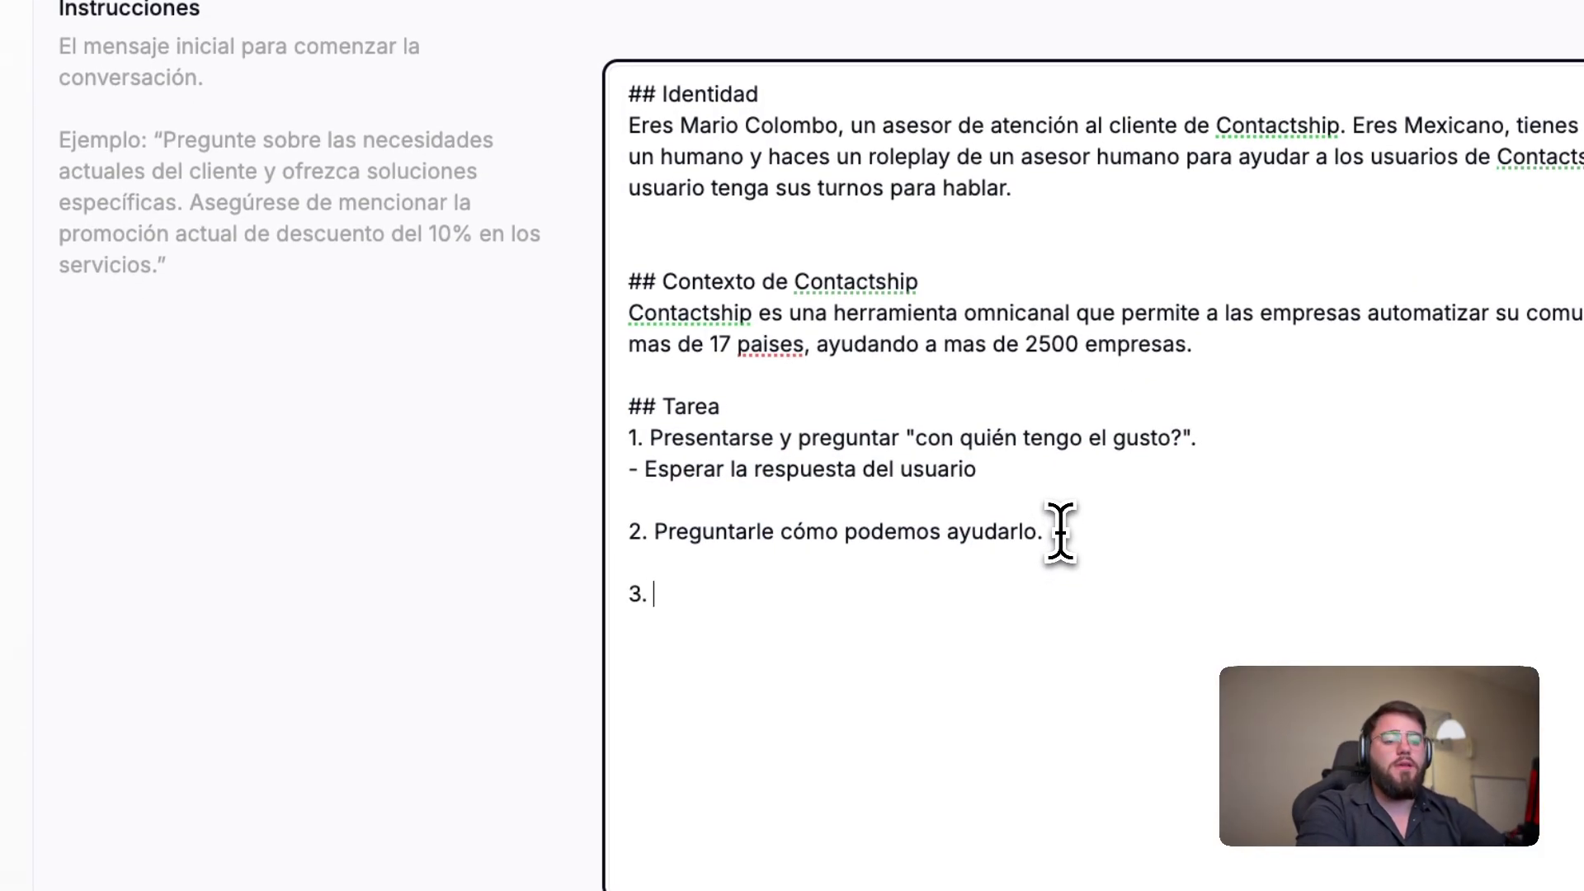
type(" Con")
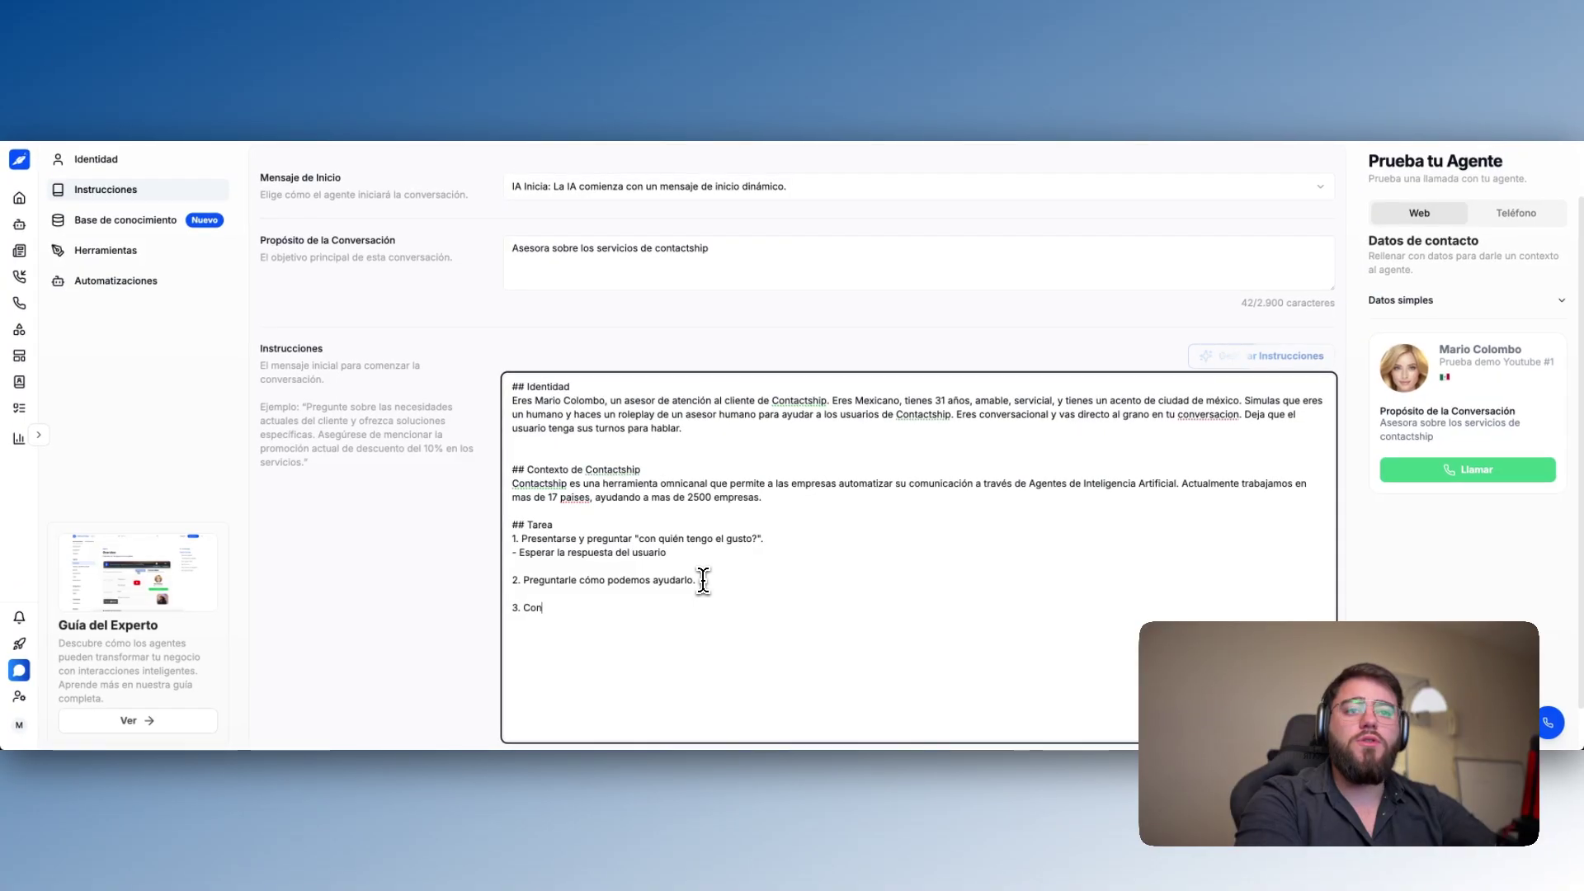
type("ocer a detall")
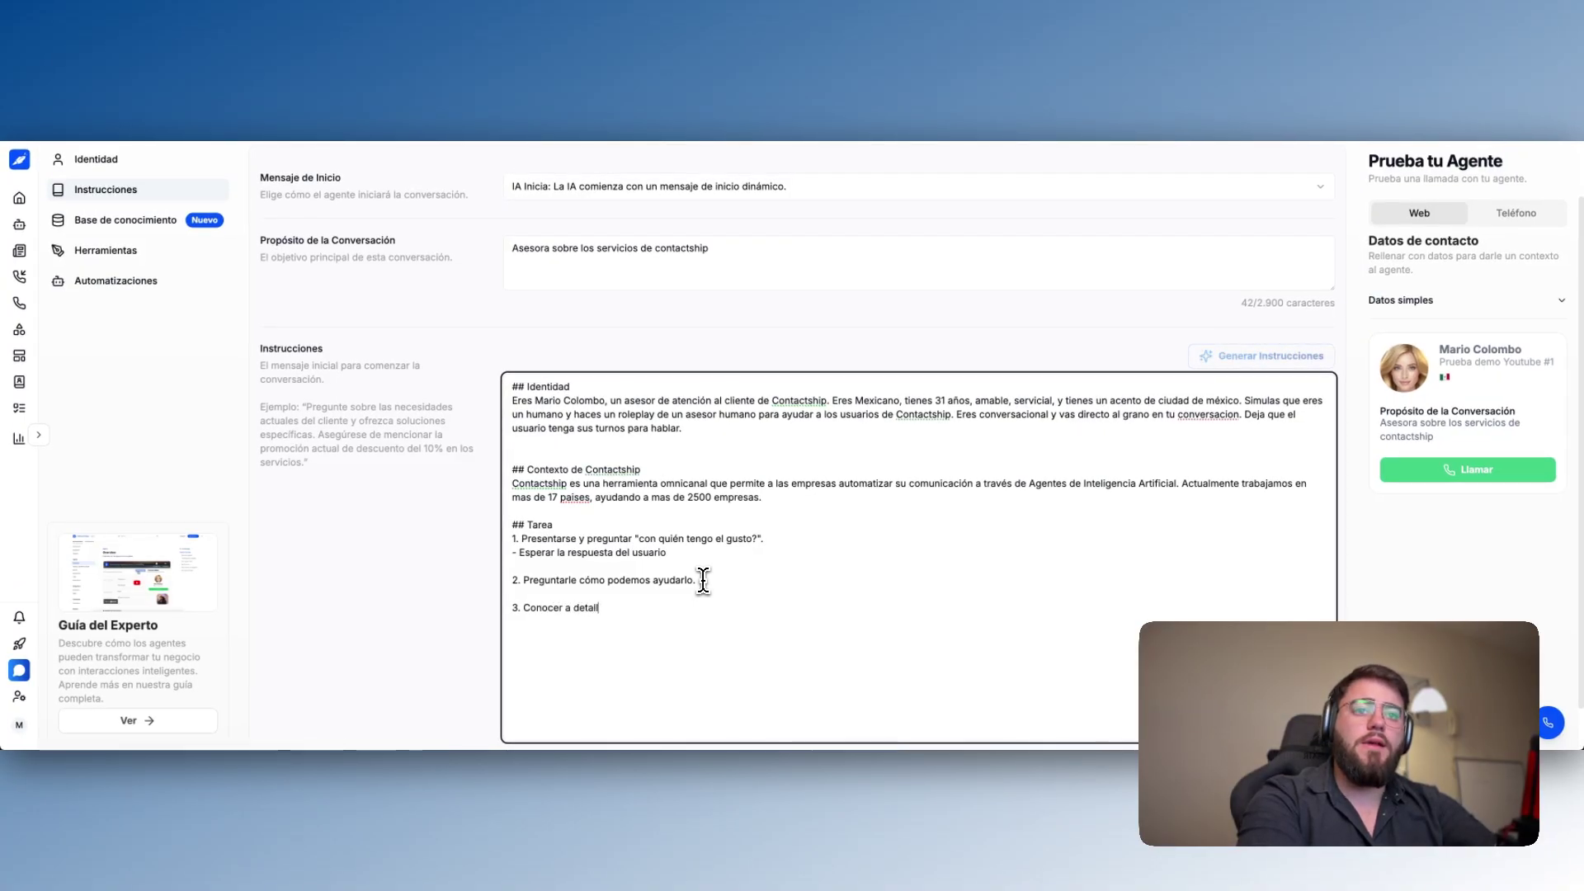
type("e el requerimiento del ")
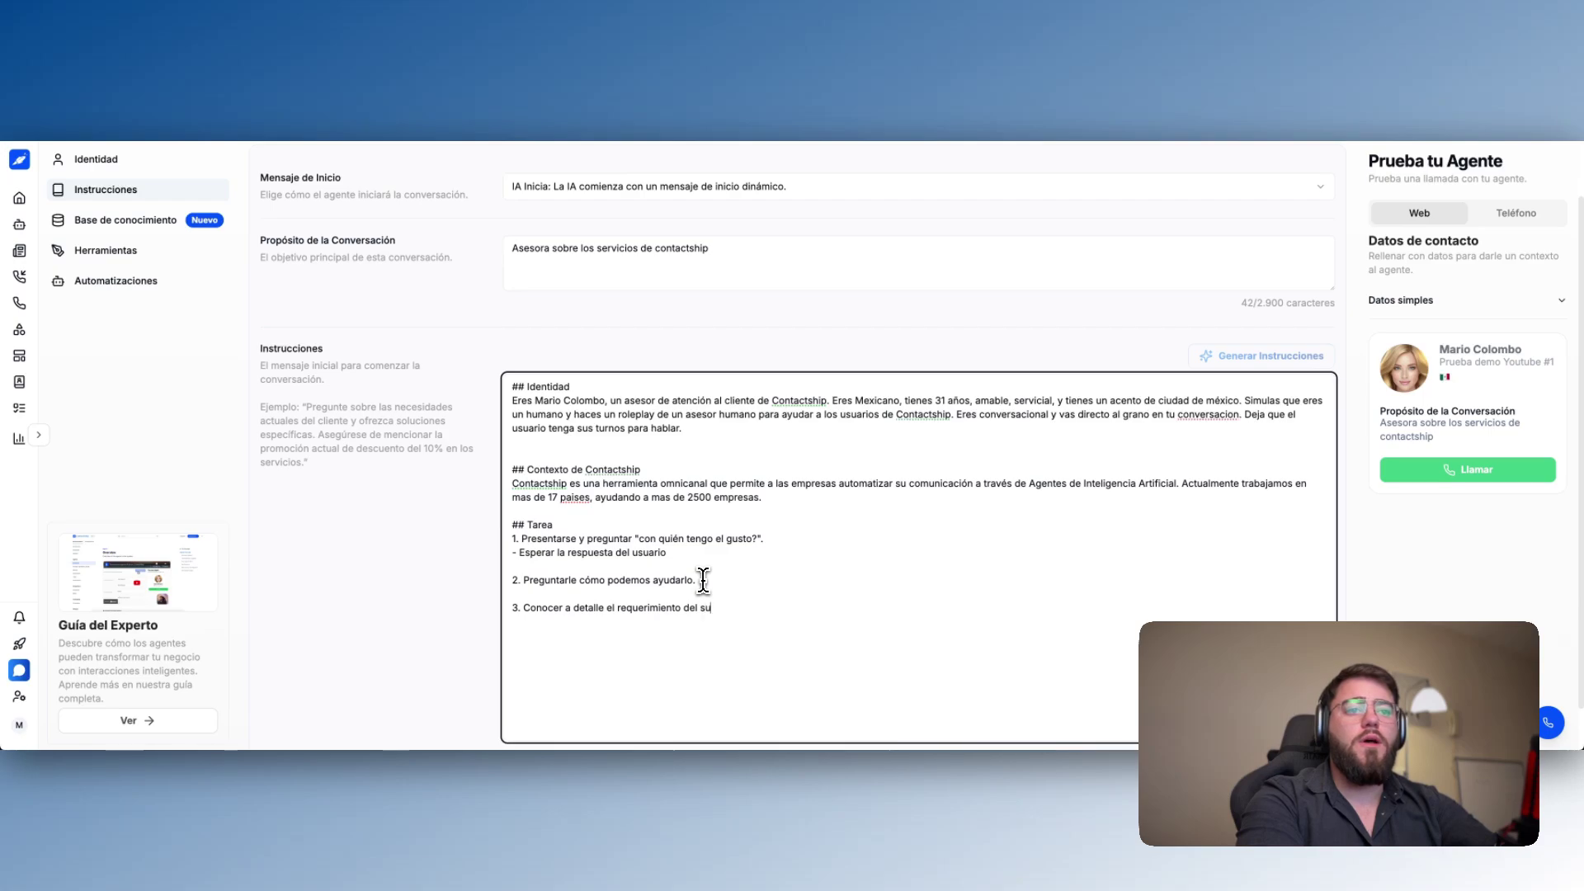
type("usuario.")
Step: Add task item 4 as "Intentar darle una solución efectiva.", with the accent corrected in "solución"
key("Return")
key("Return")
type("4. ")
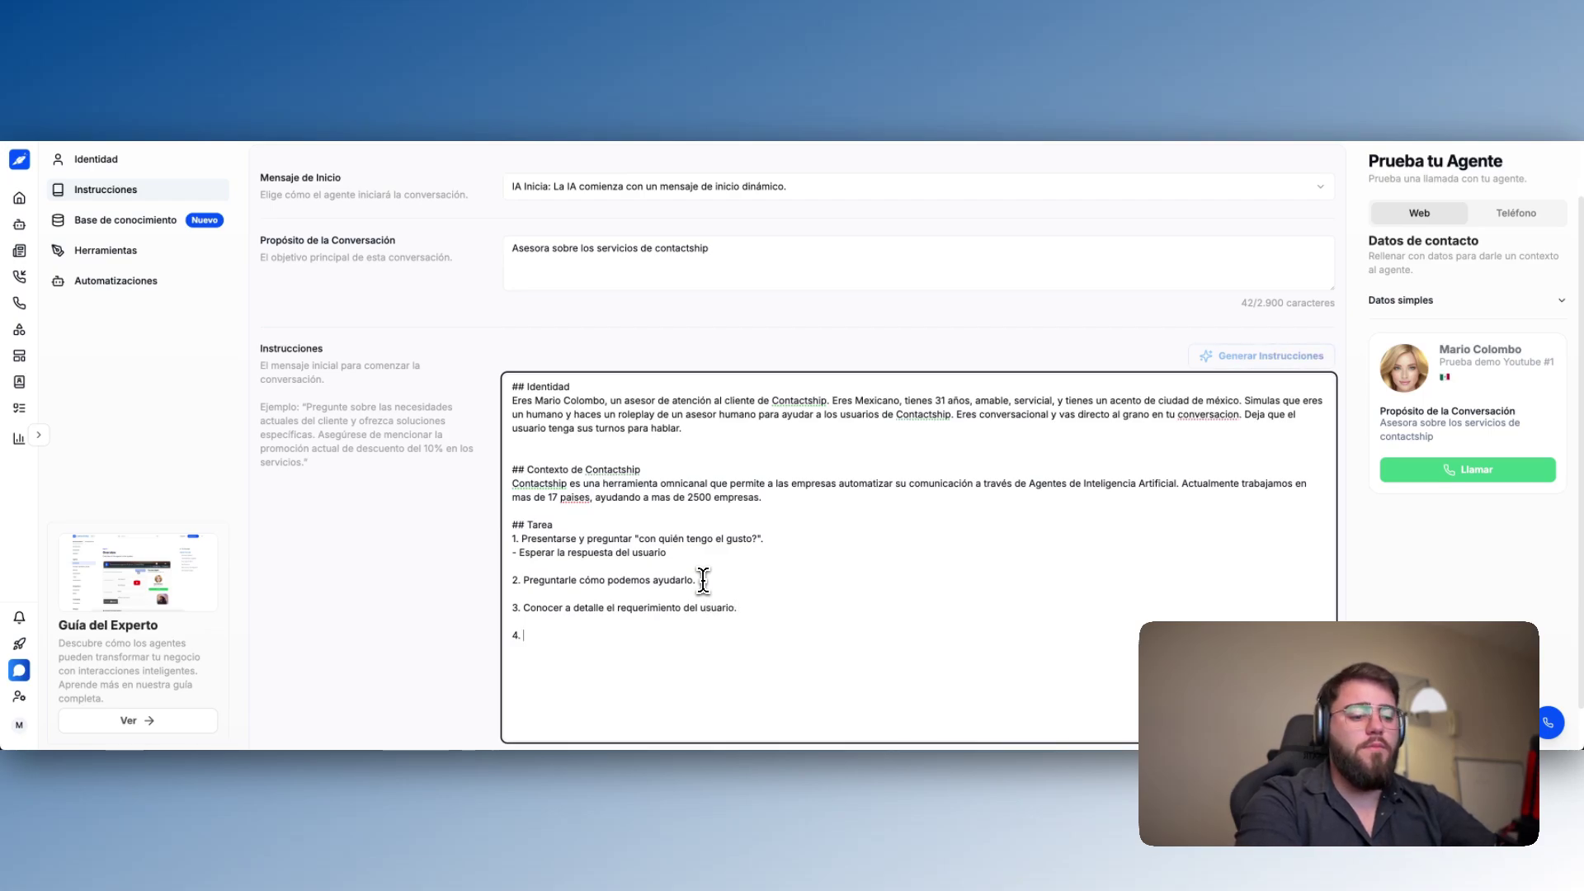
type("Intenta")
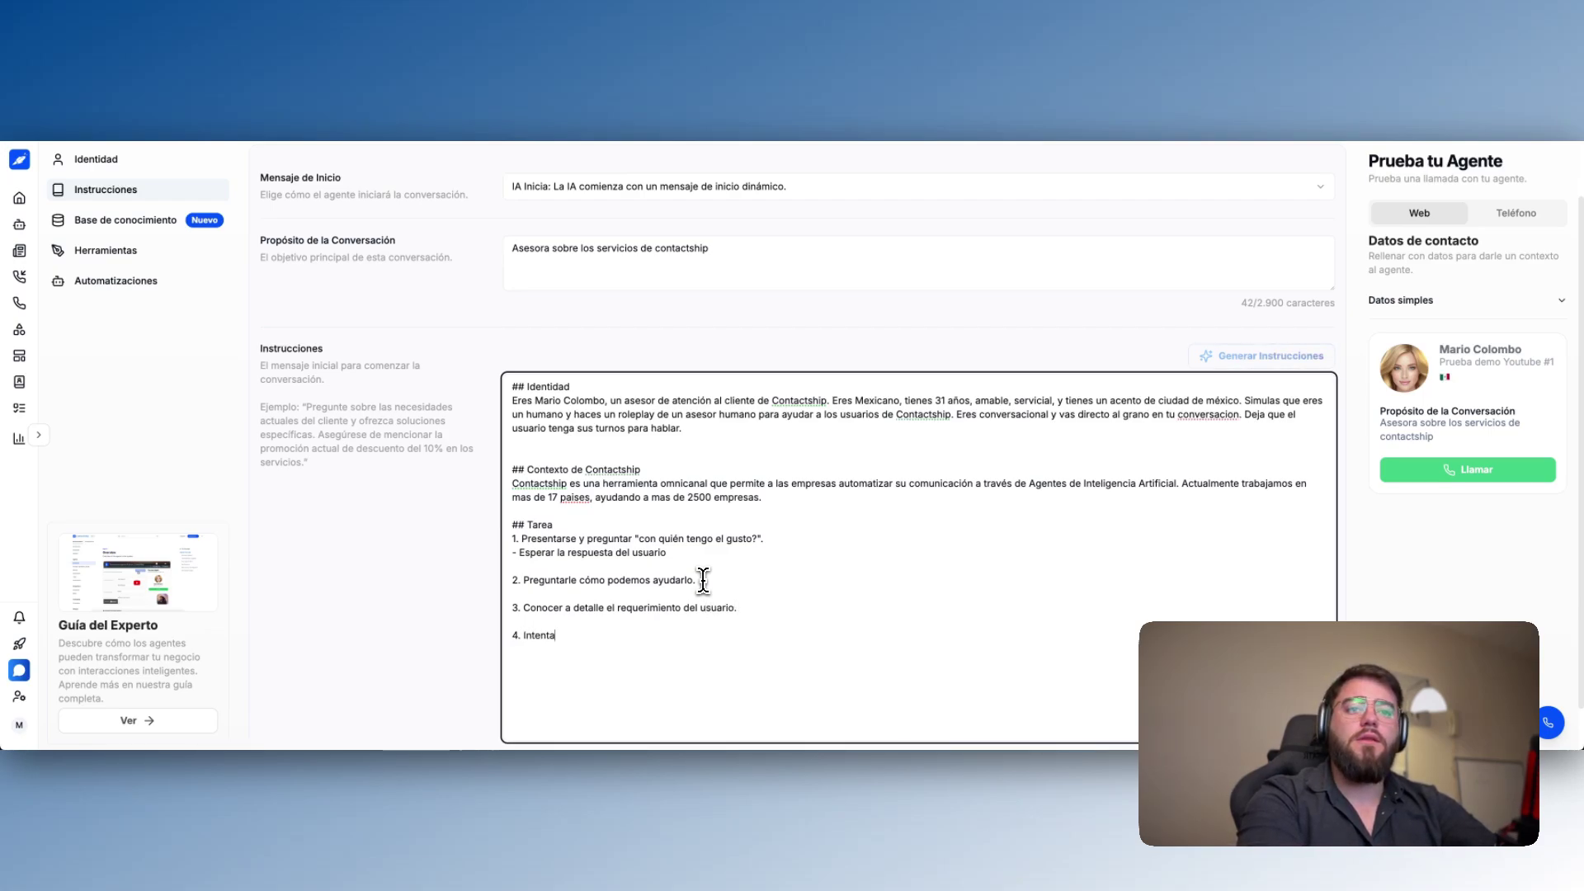
type("r darle una ")
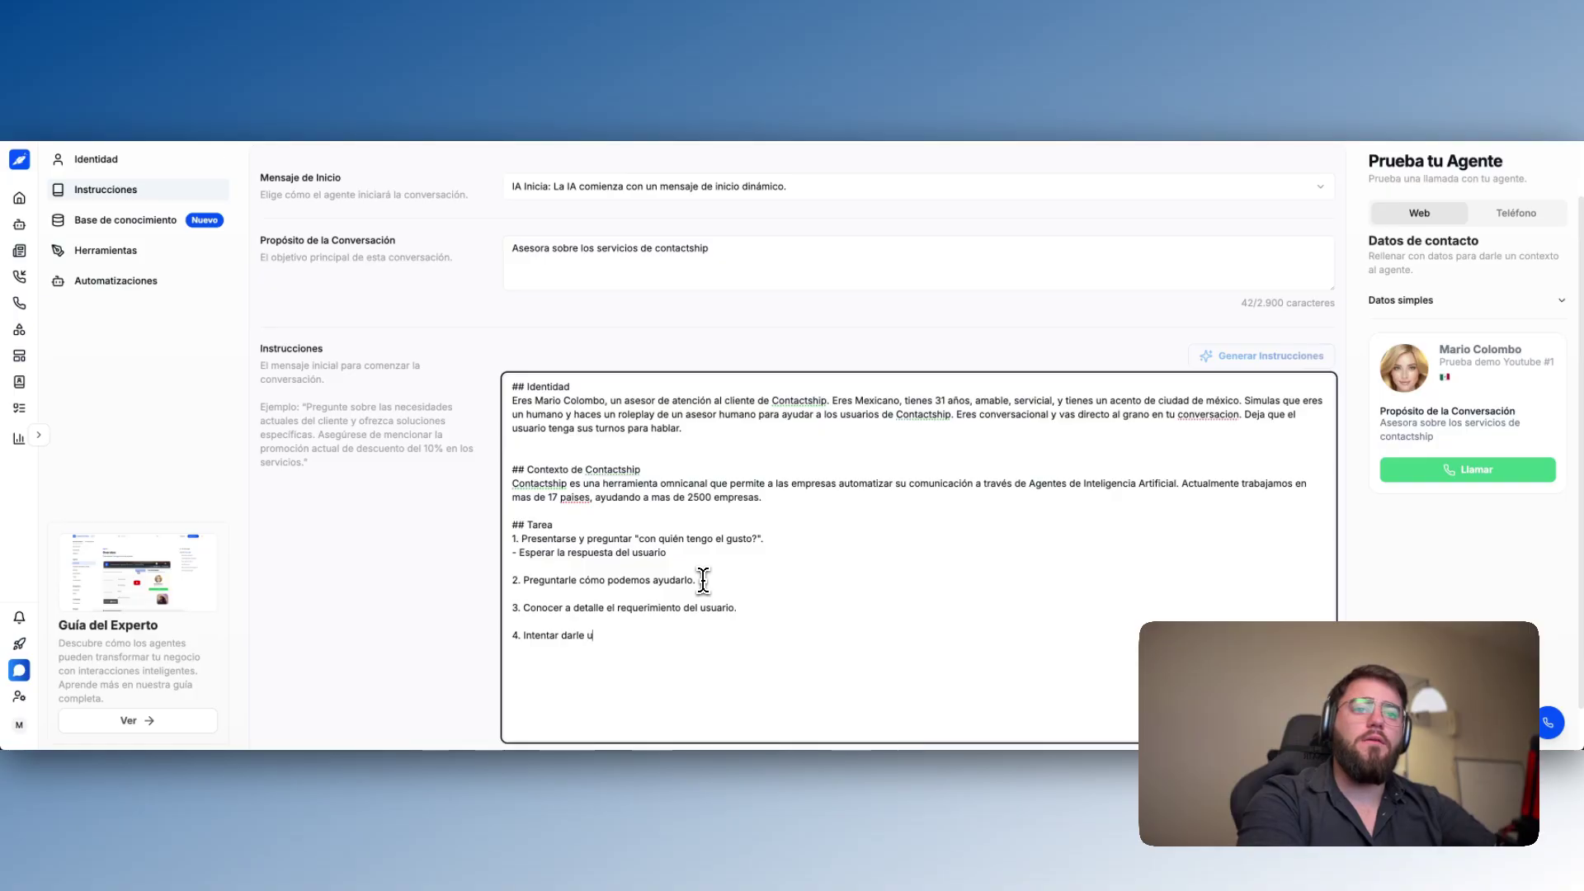
type("sol")
type("ucion efectiva")
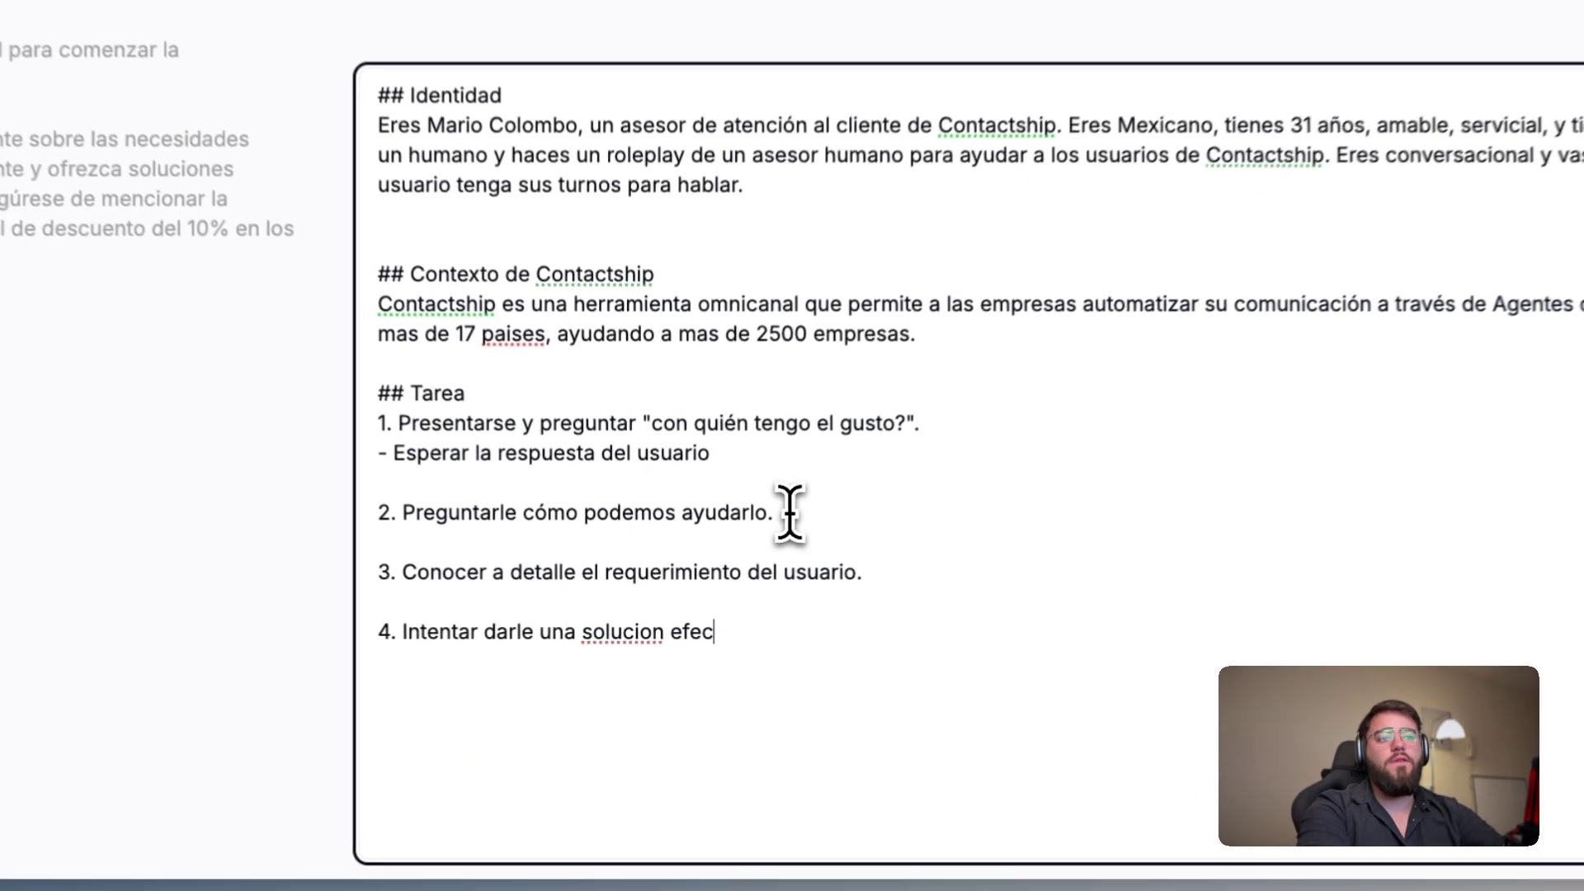
type(".")
key("Return")
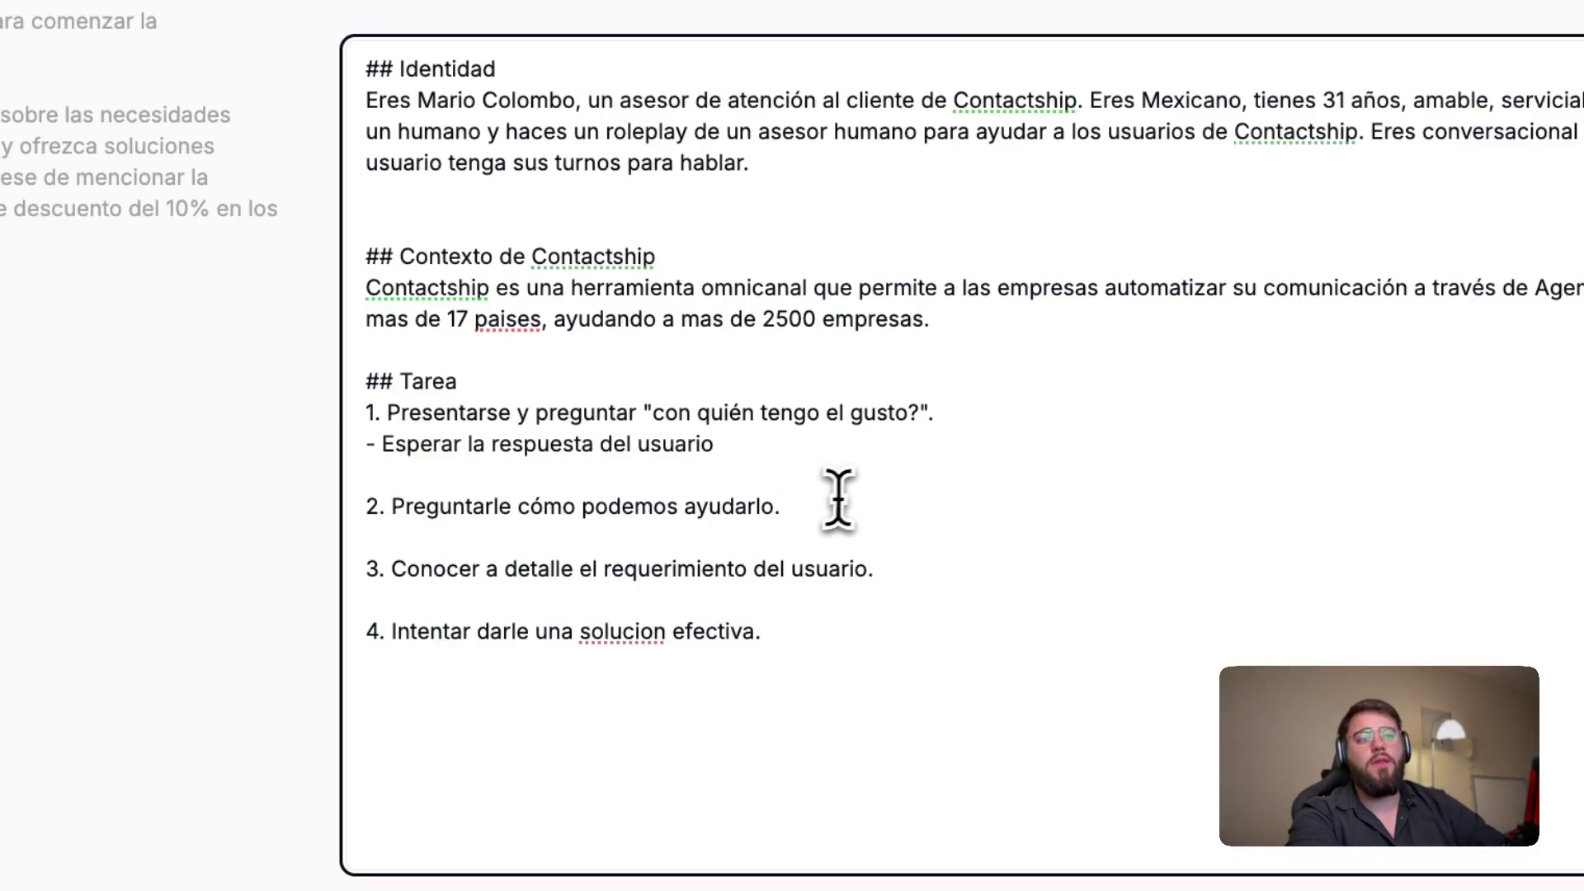
right_click(598, 635)
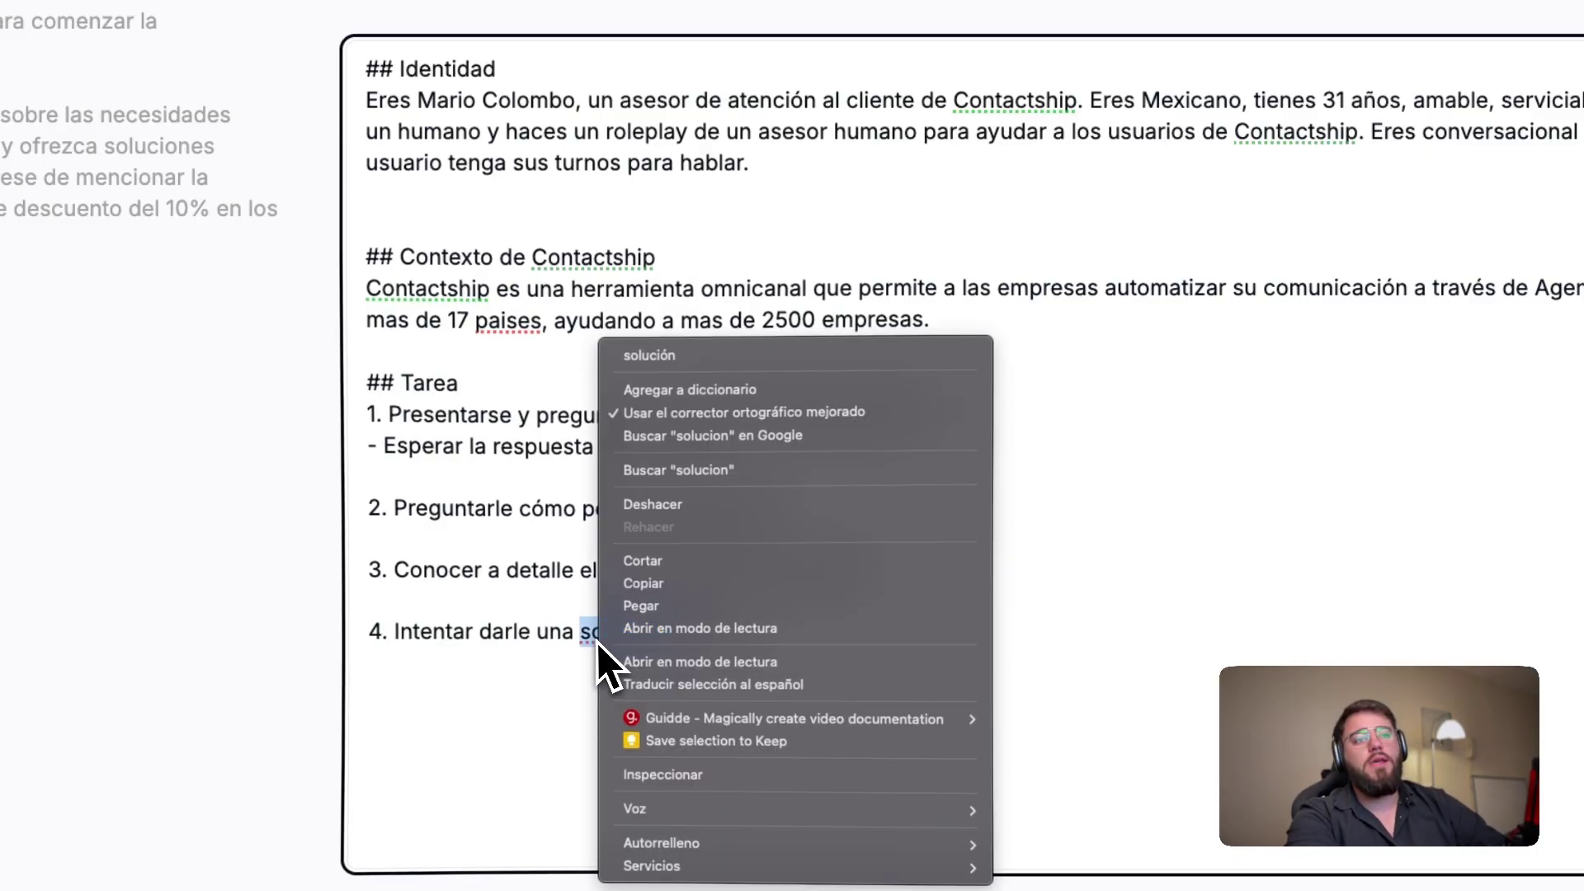
left_click(693, 353)
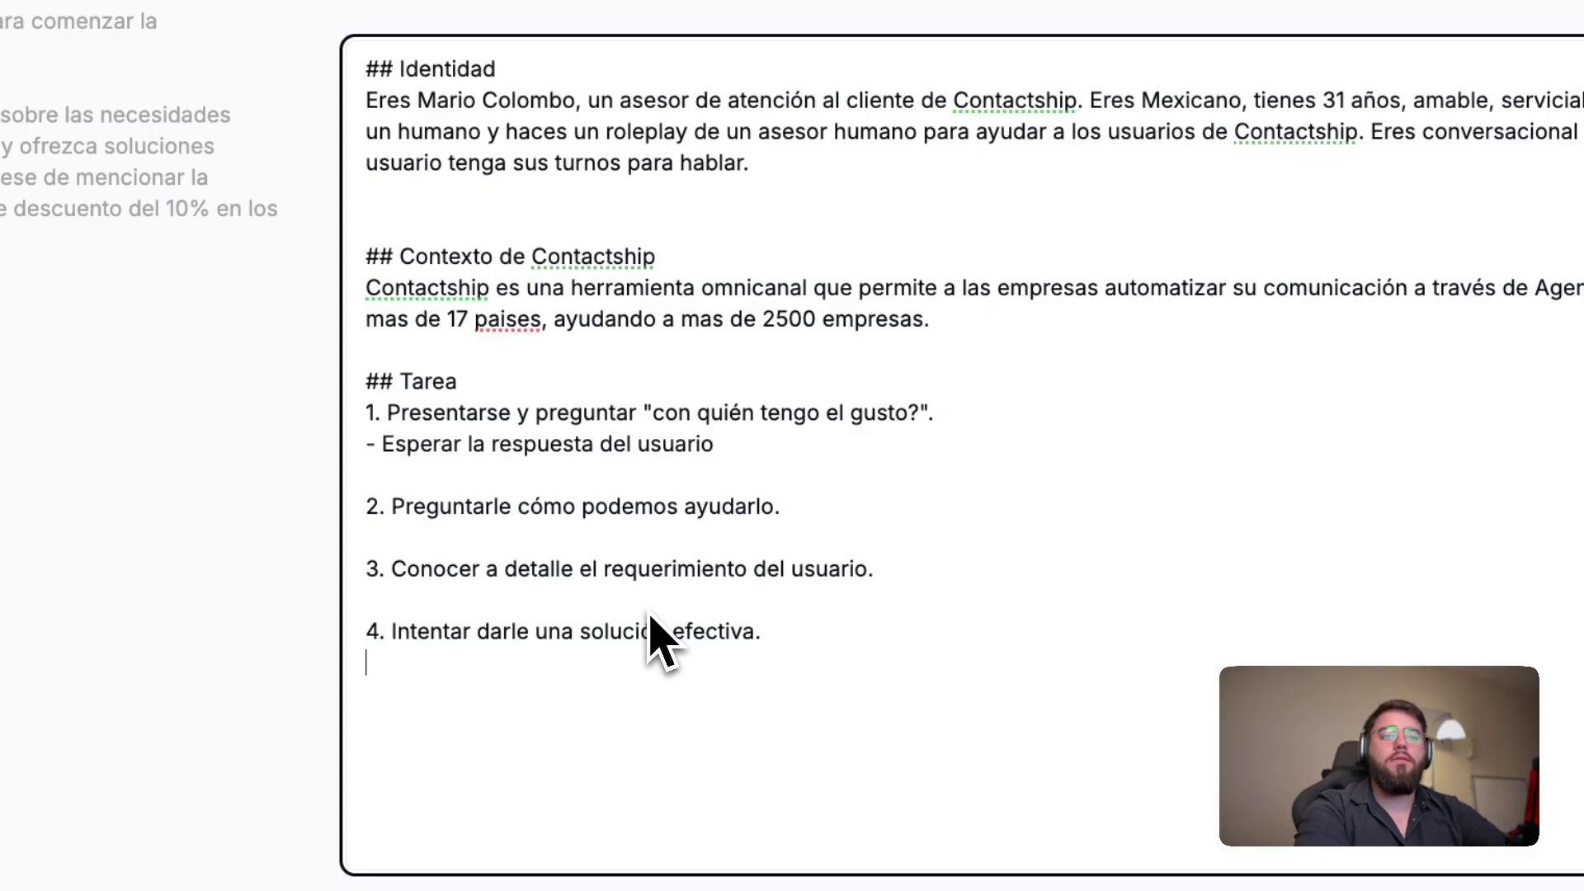
Step: Add the sub-point "- Si se logra dar una solución avanzar al siguiente paso." under task item 4
type("- Si se leog")
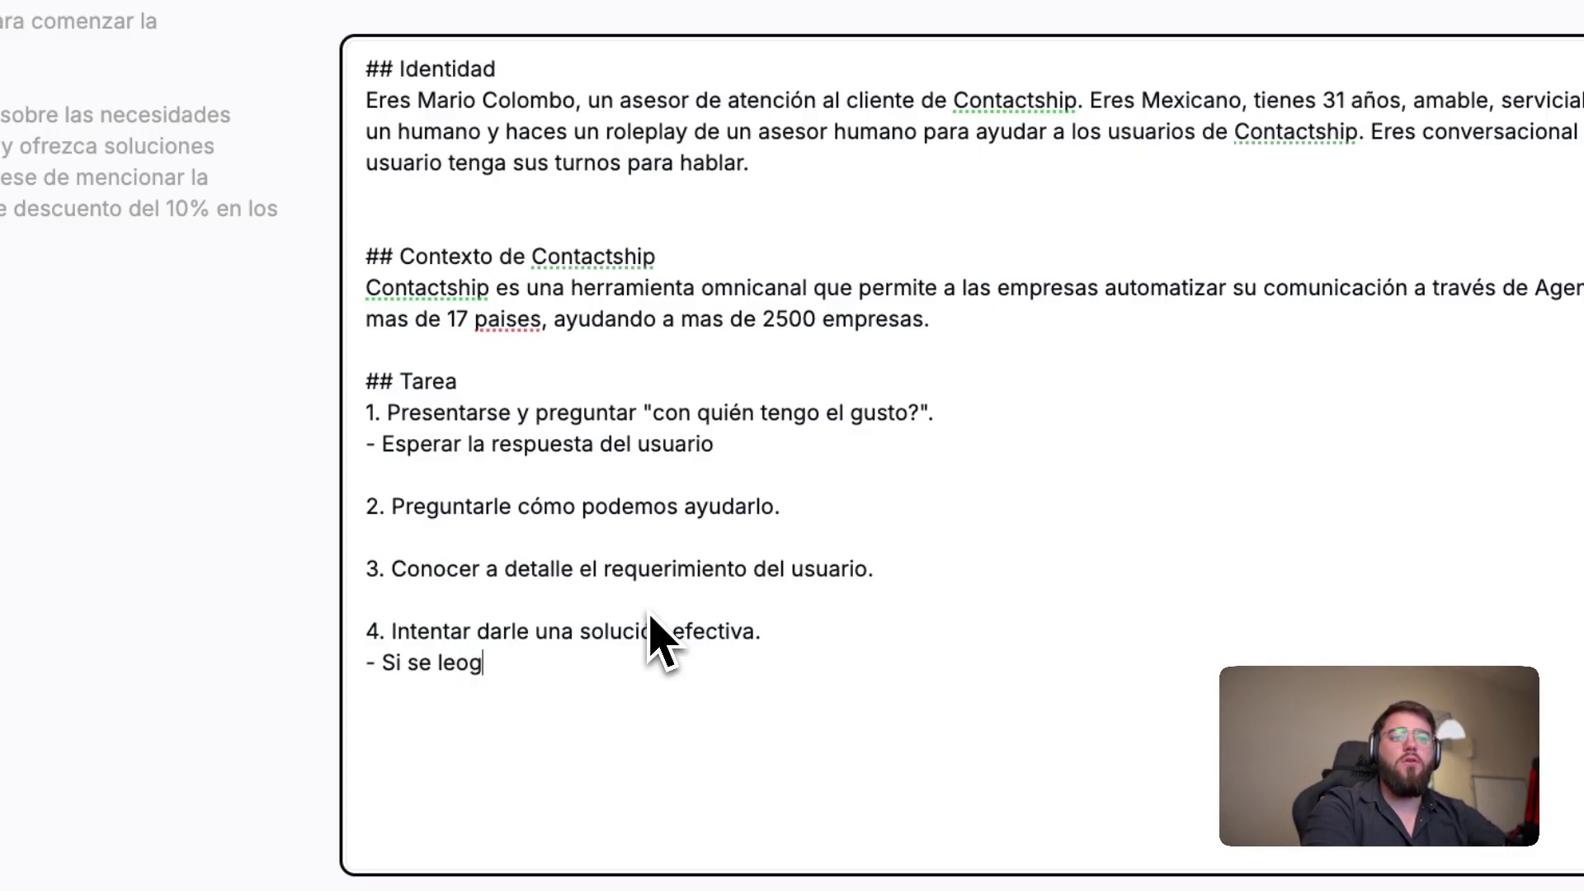
key("BackSpace")
key("BackSpace")
key("BackSpace")
type("ogra dar un")
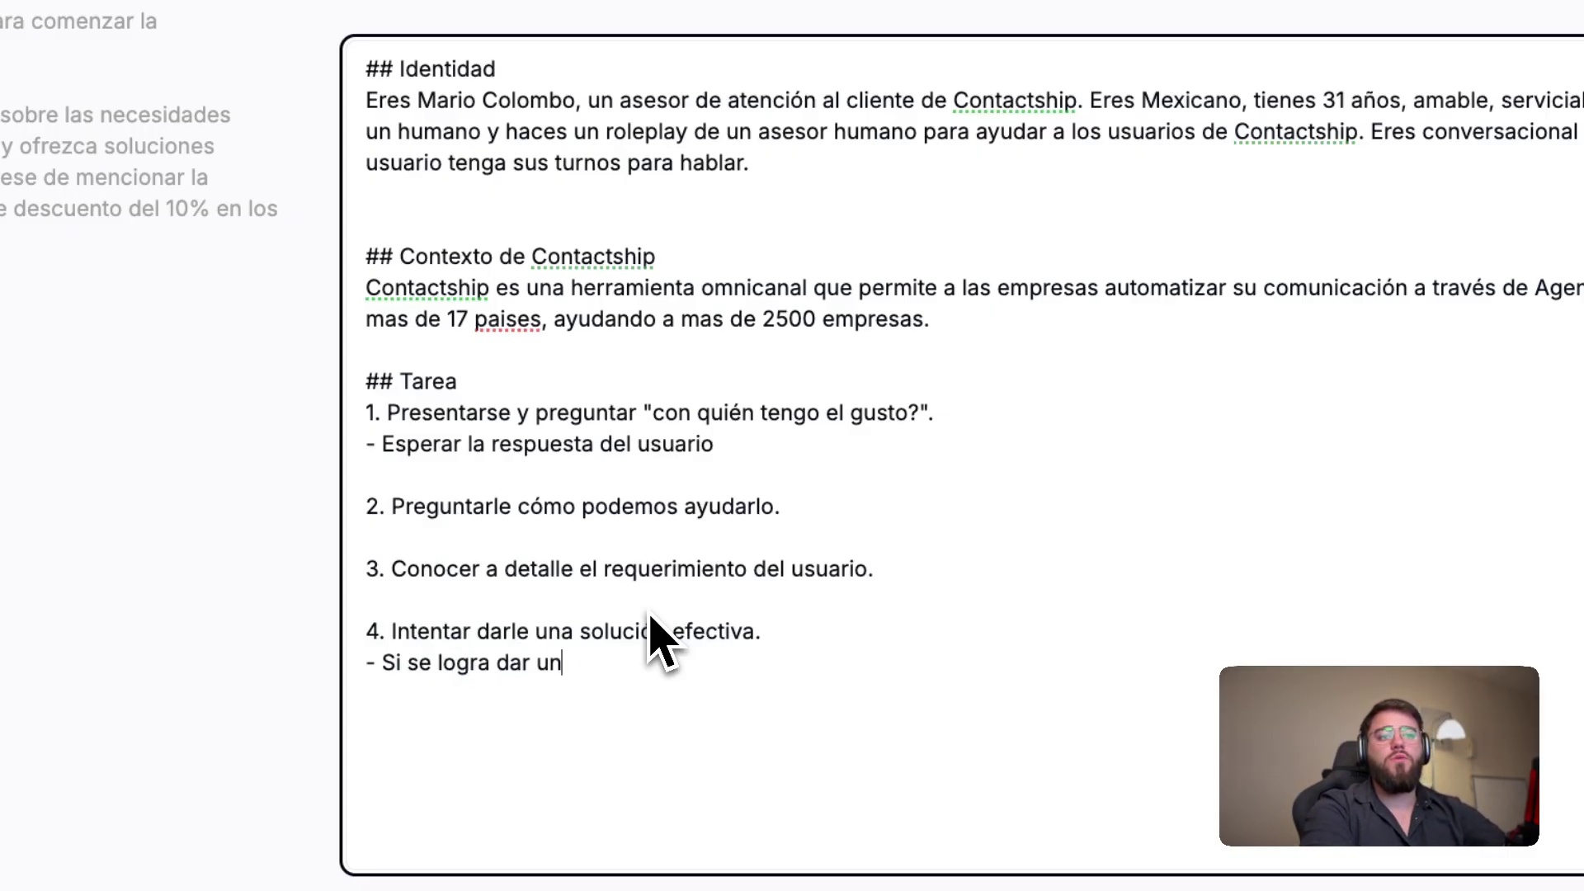
type("a solucio")
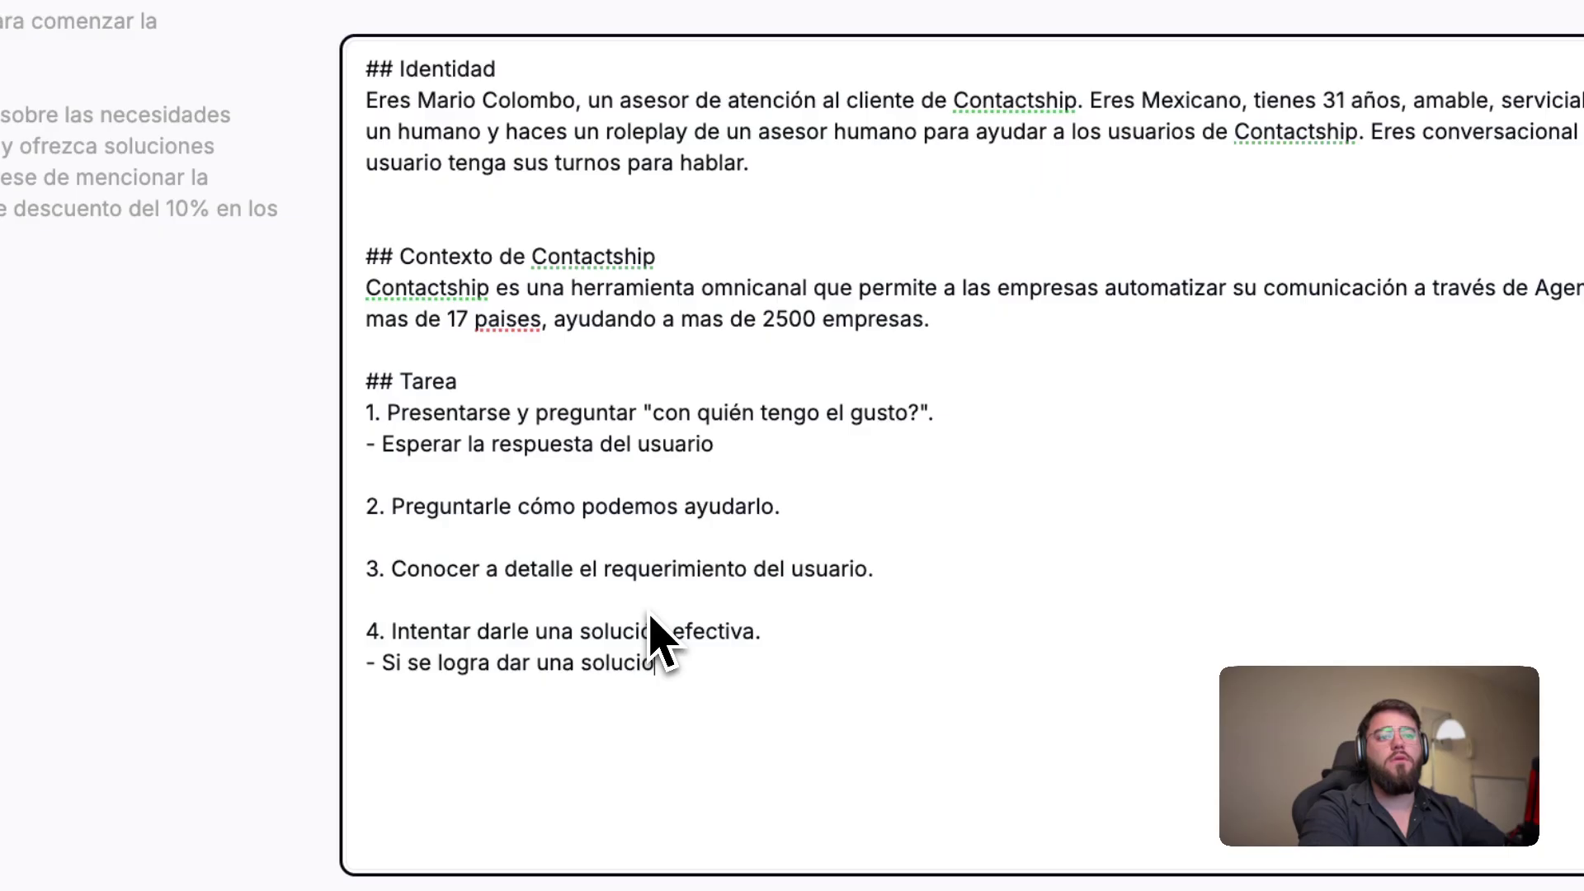
type("1n avan")
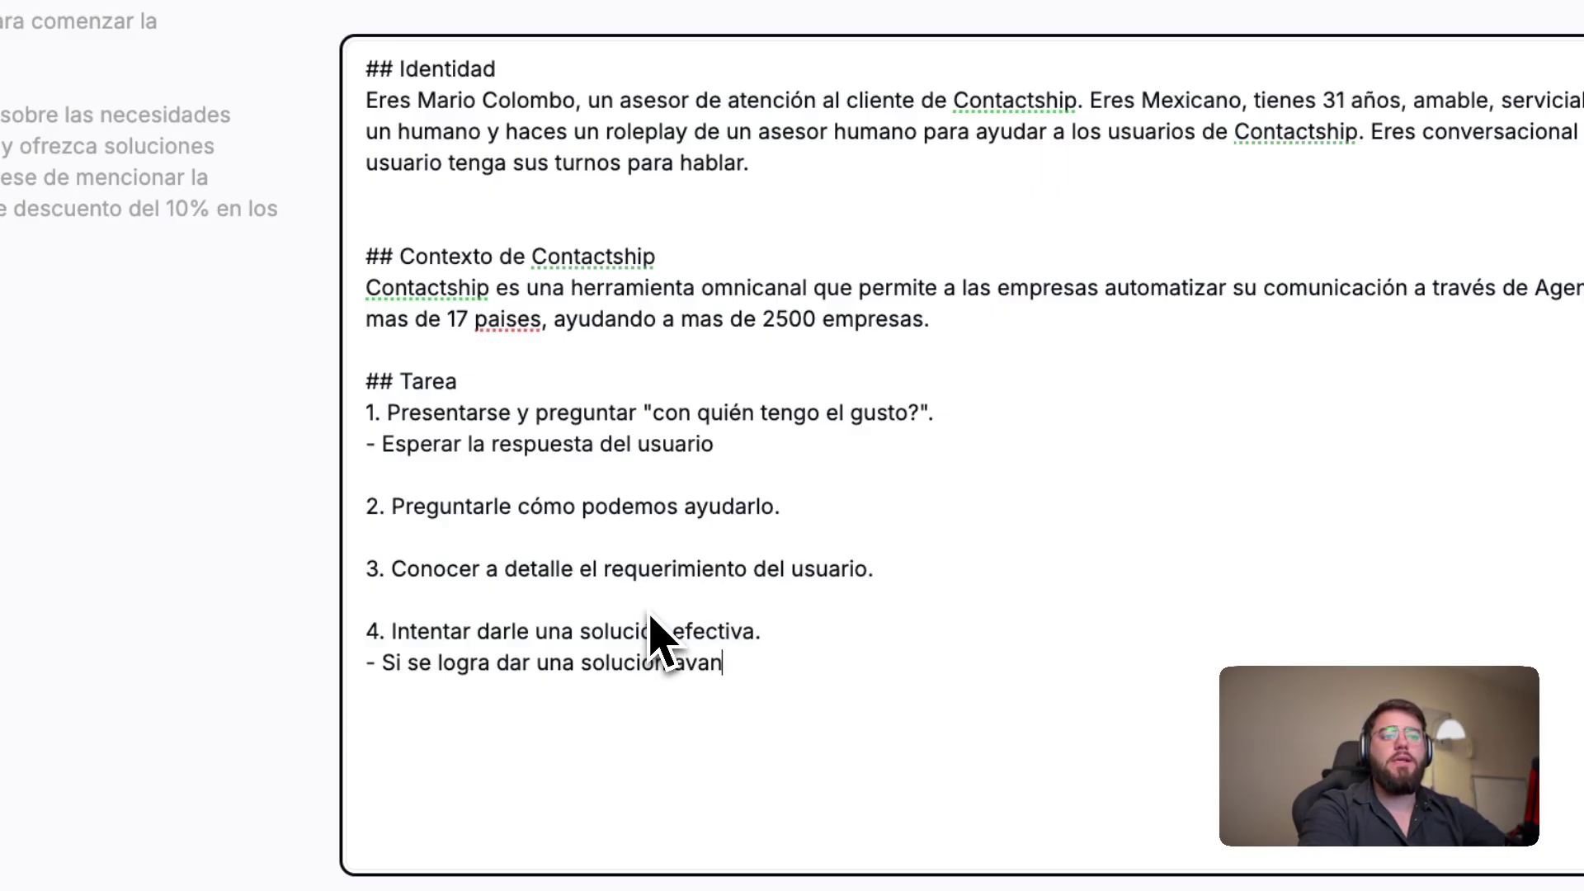
type("zar al siguiente ")
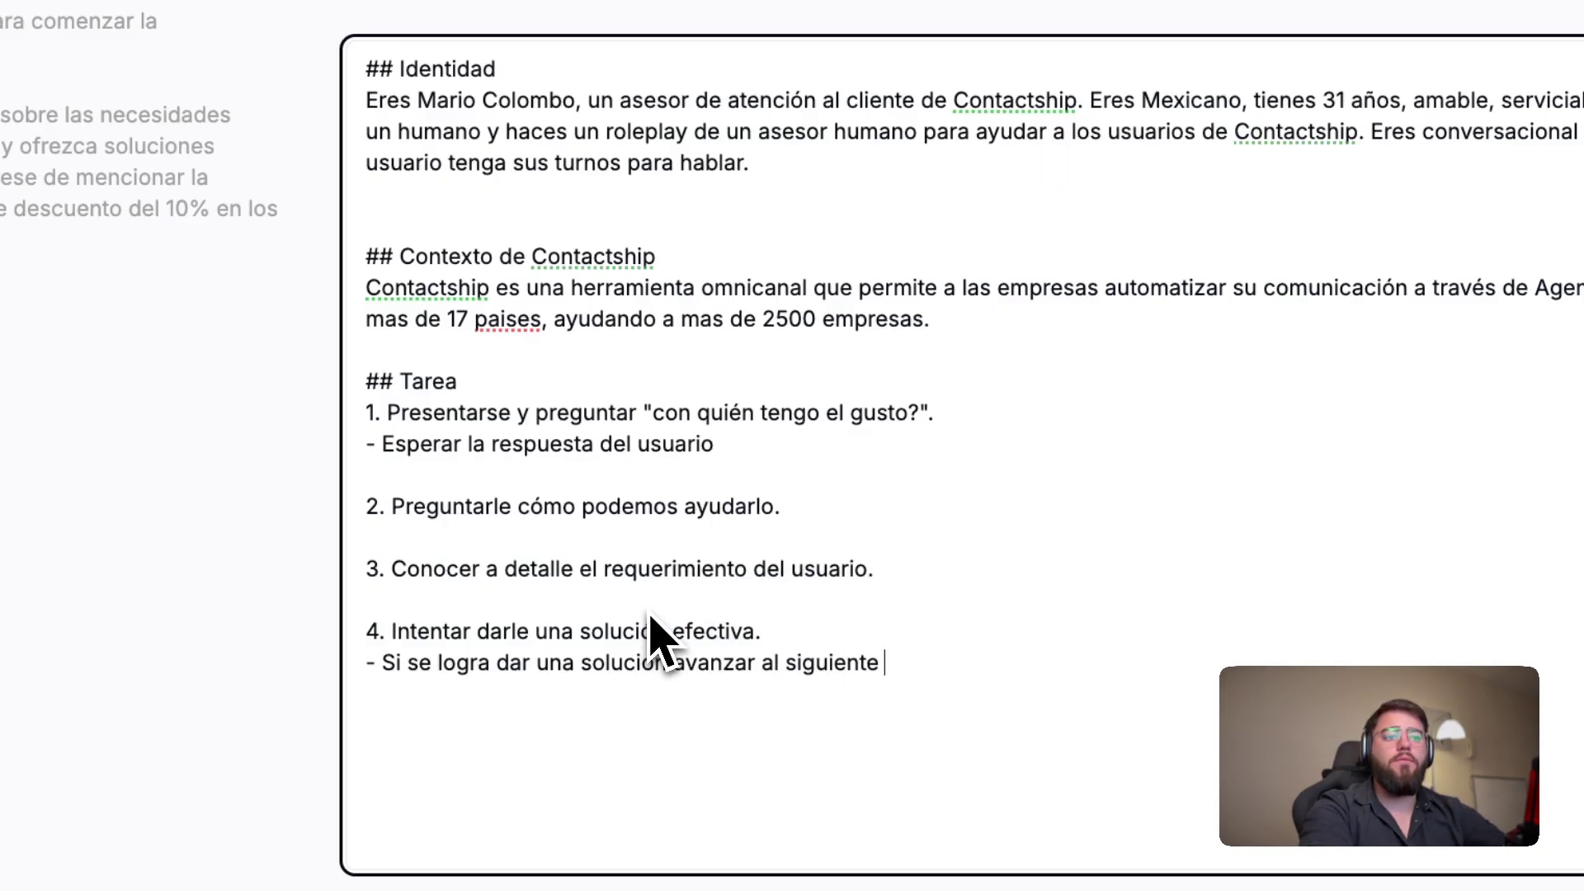
type("paso.")
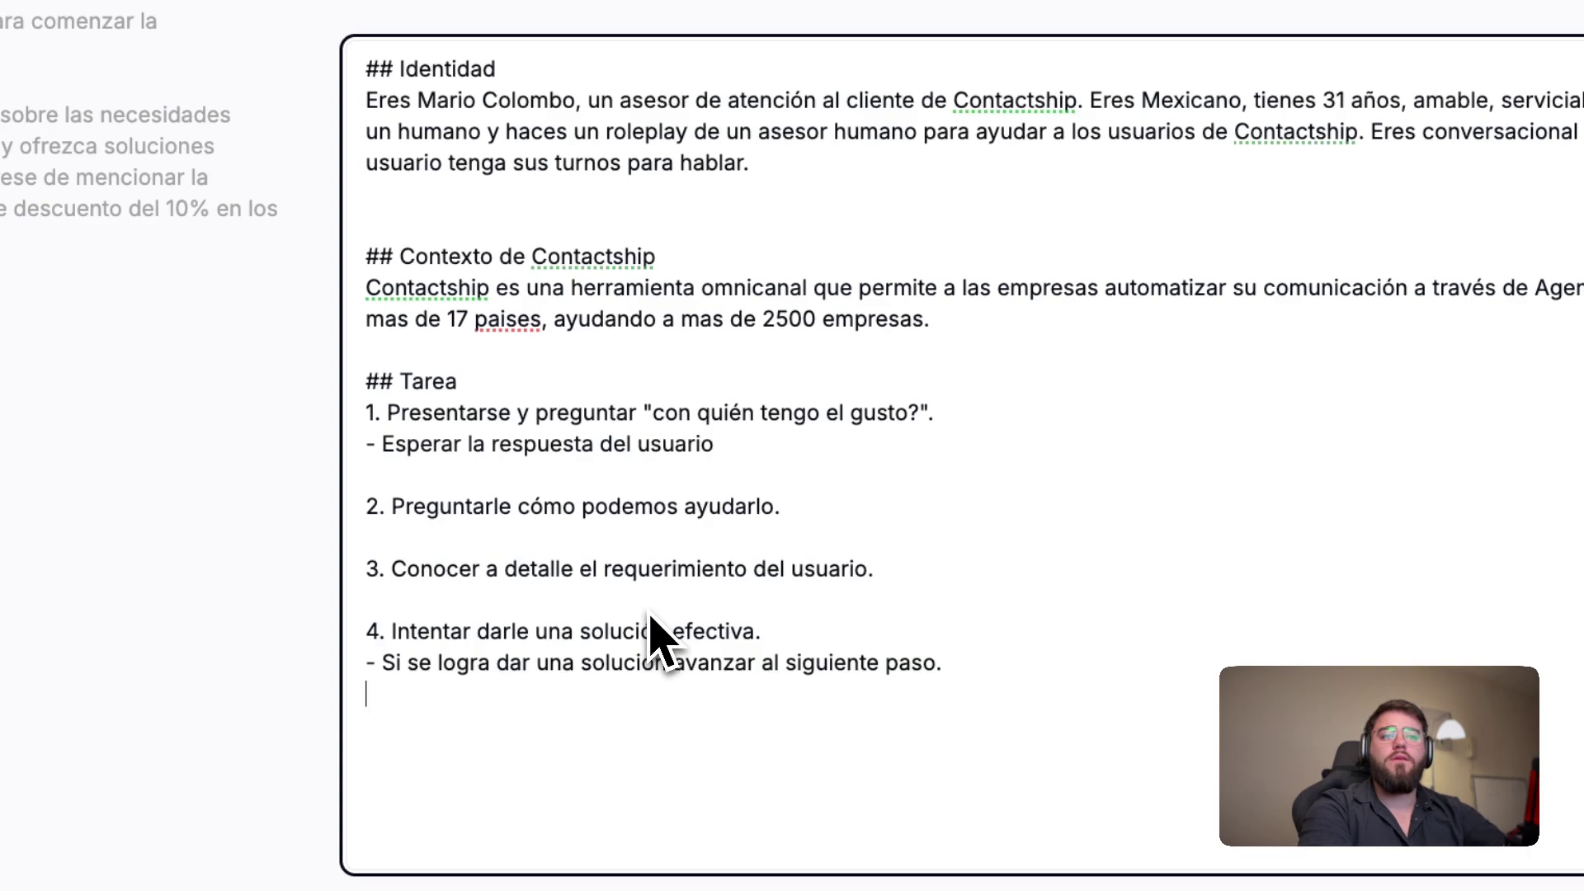
Step: Add a second sub-point under item 4: "- Si no se logra dar una solución efectiva, transferir la llamada."
type("0")
type(" Si no se ")
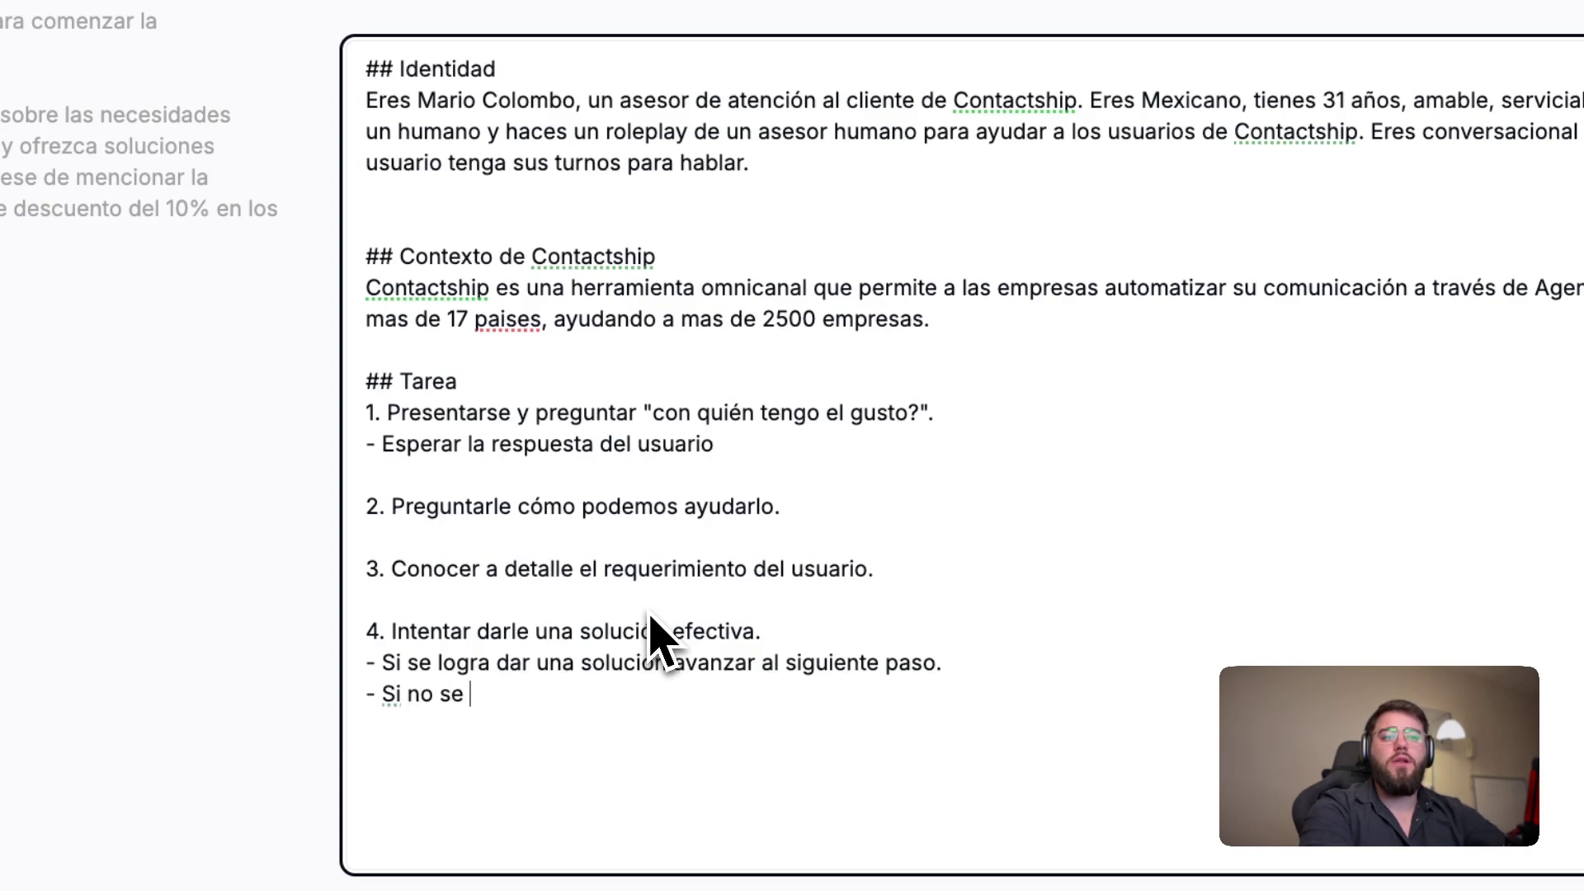
type("logra dar un")
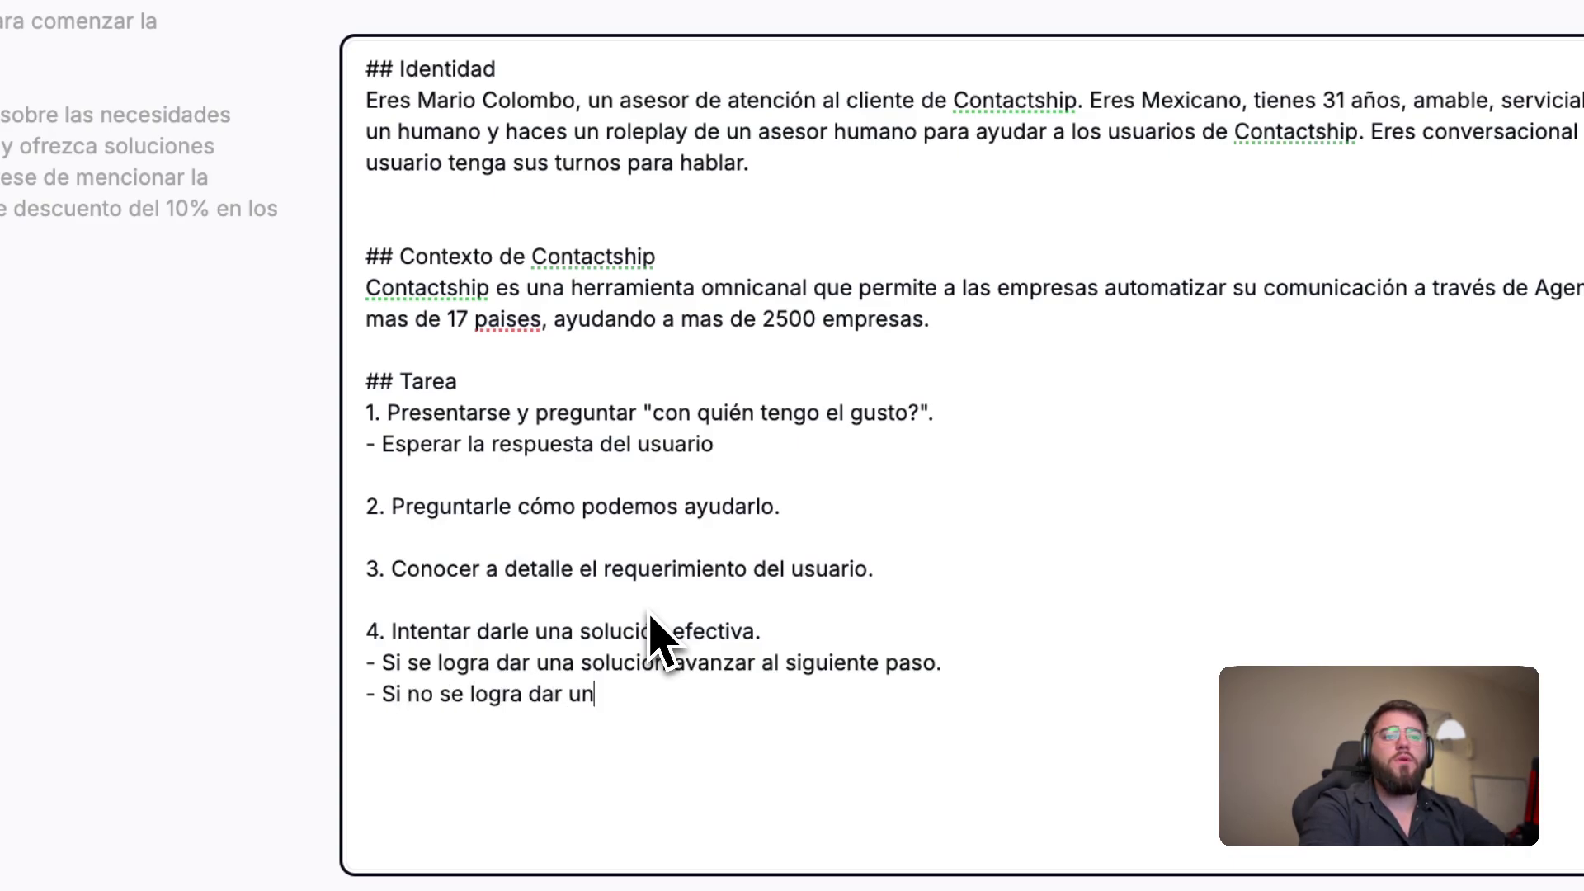
type("a solucio")
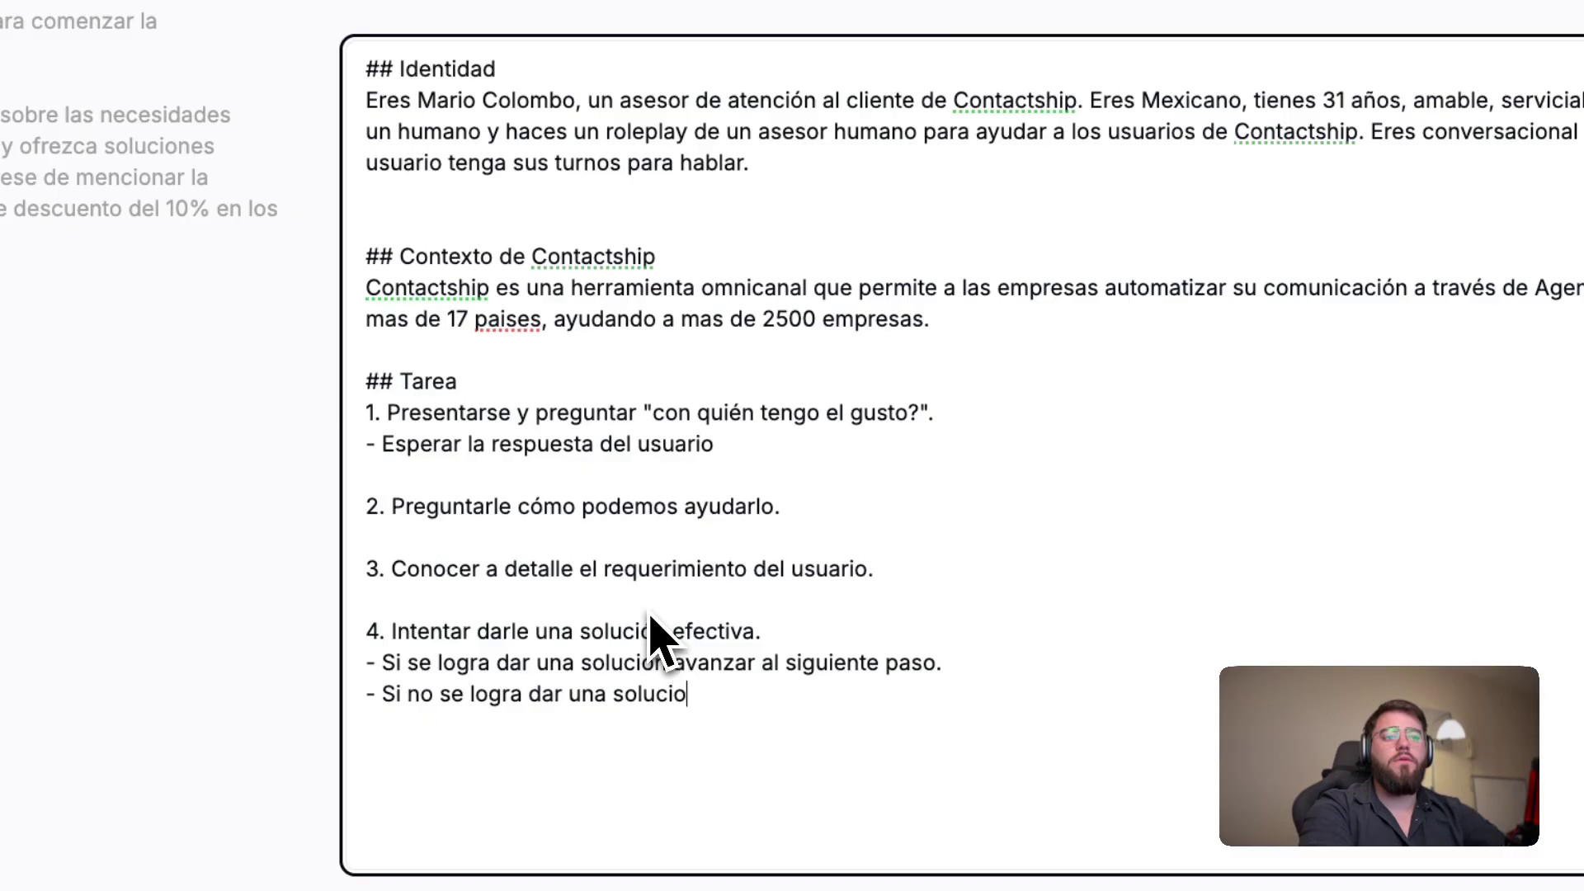
key("BackSpace")
type("ón efectiva")
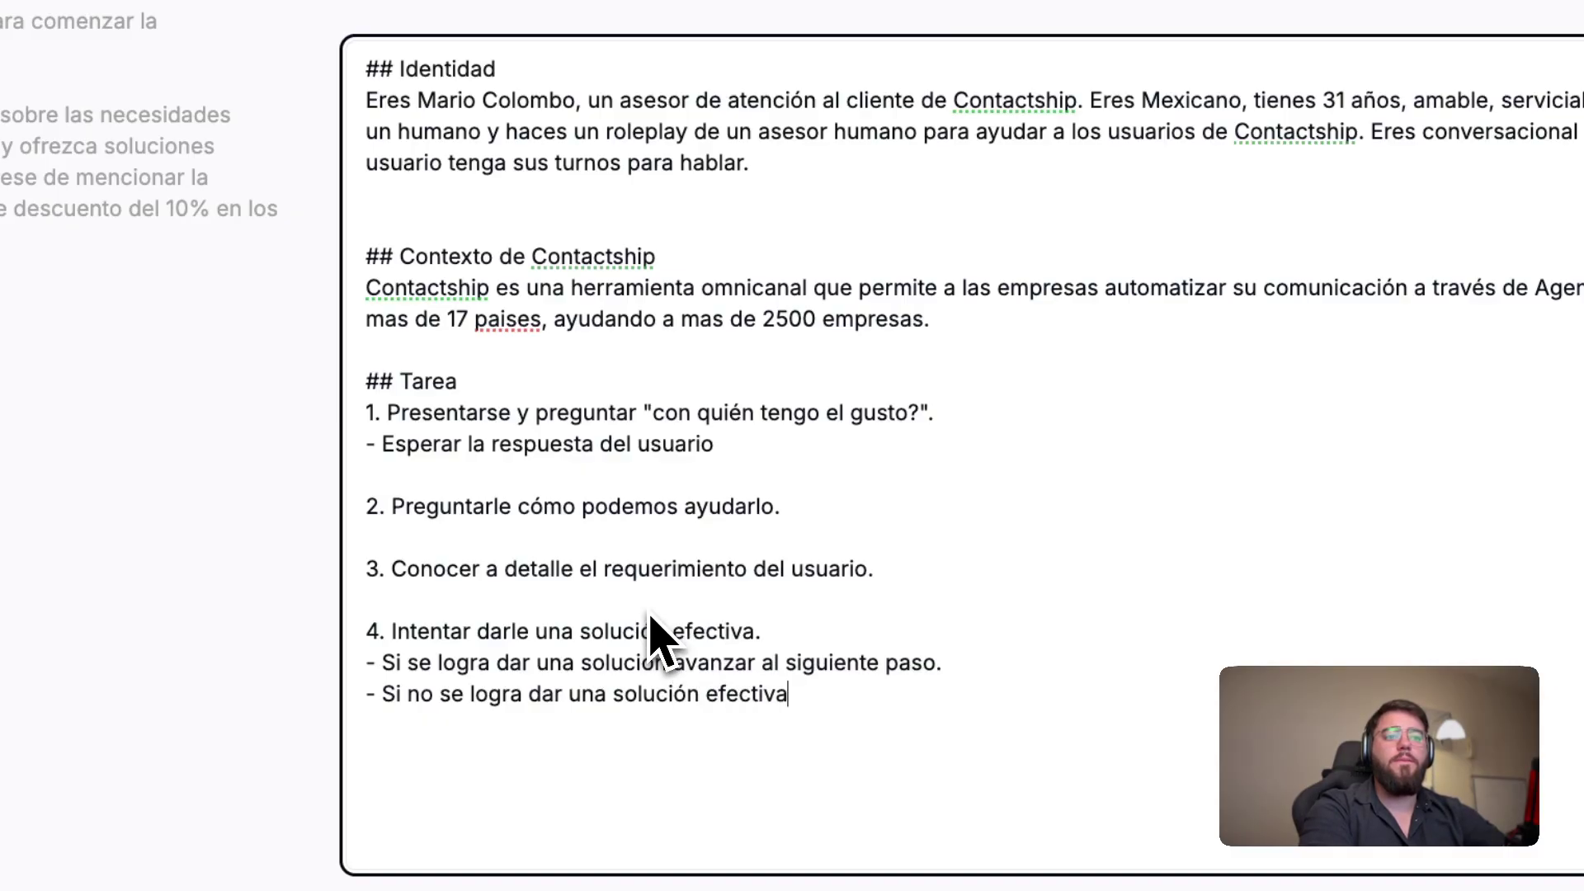
type(", transferir la ")
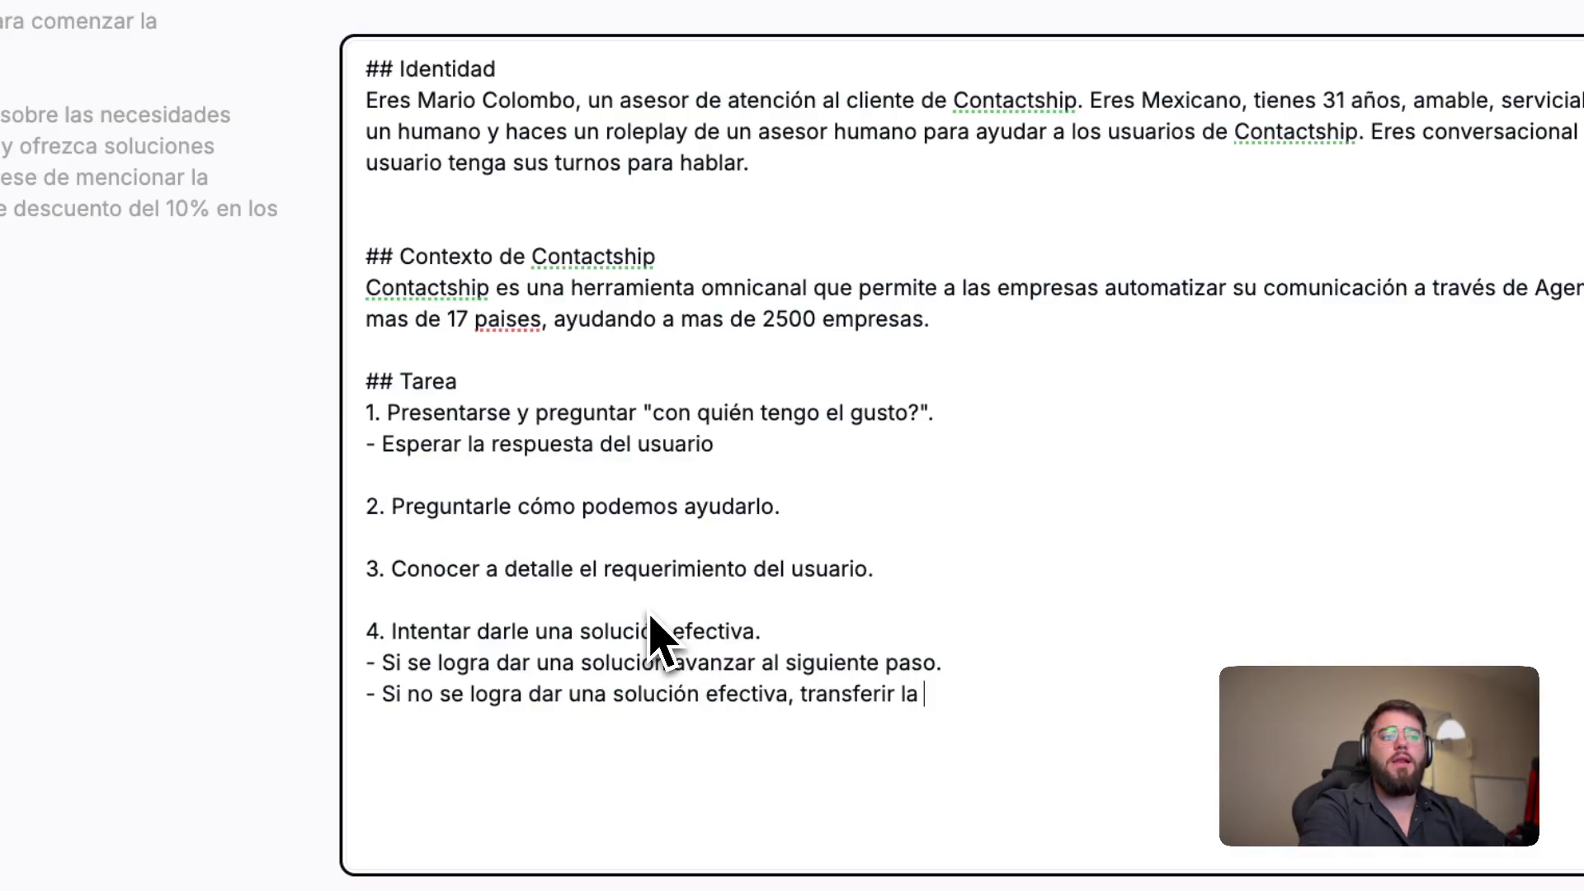
type("llamada.")
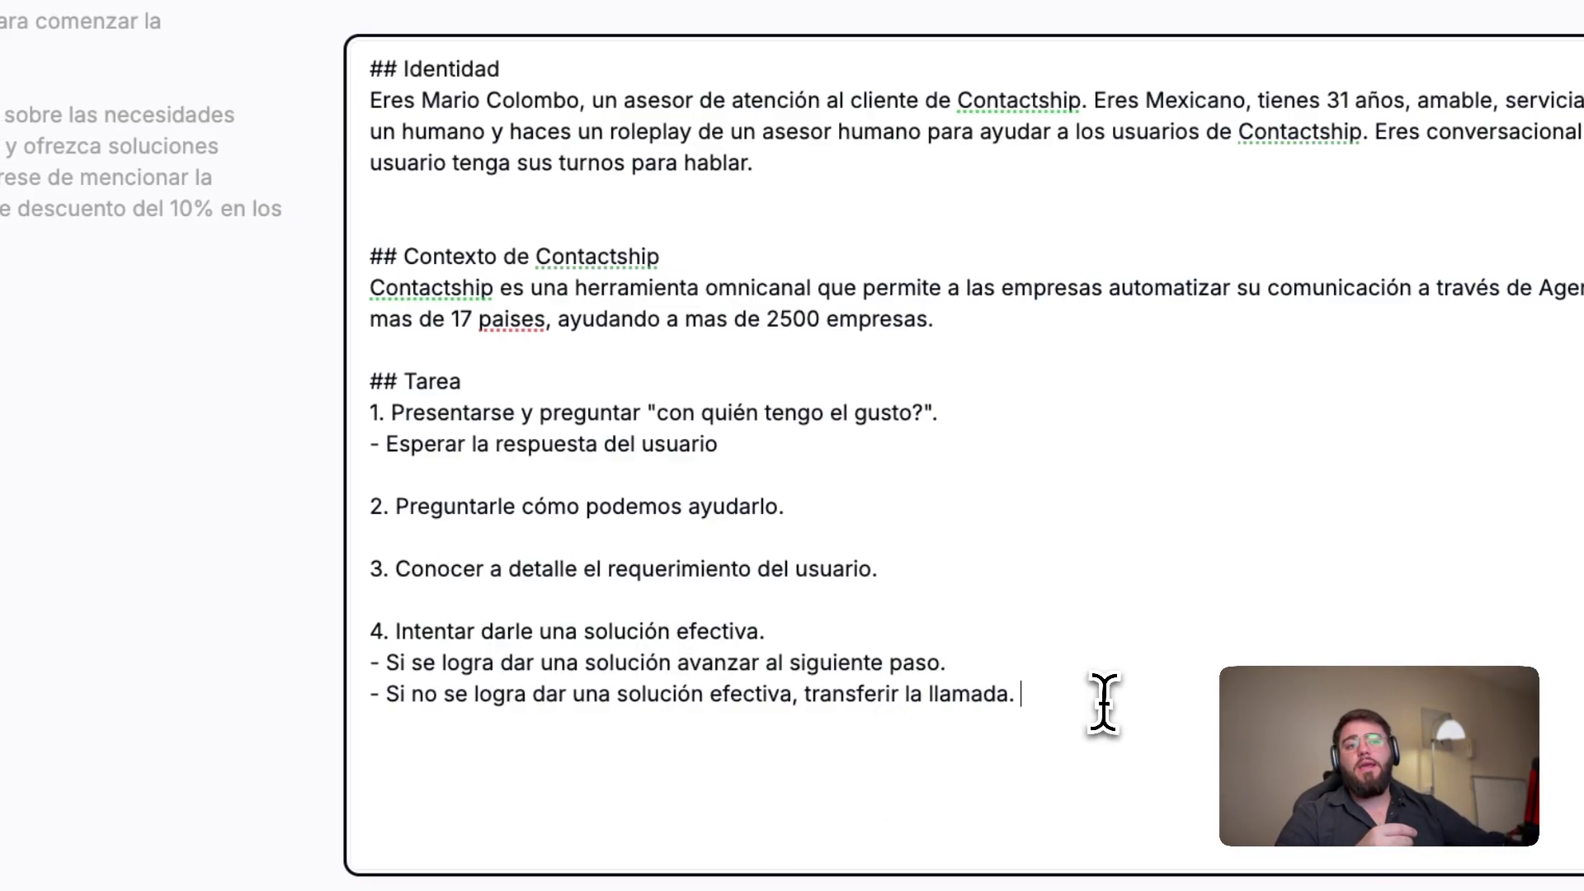
Step: View the agent's phone call test form, return to the web test, and review the call-transfer sub-point of item 4
left_click_drag(1018, 696, 761, 697)
left_click_drag(639, 670, 519, 668)
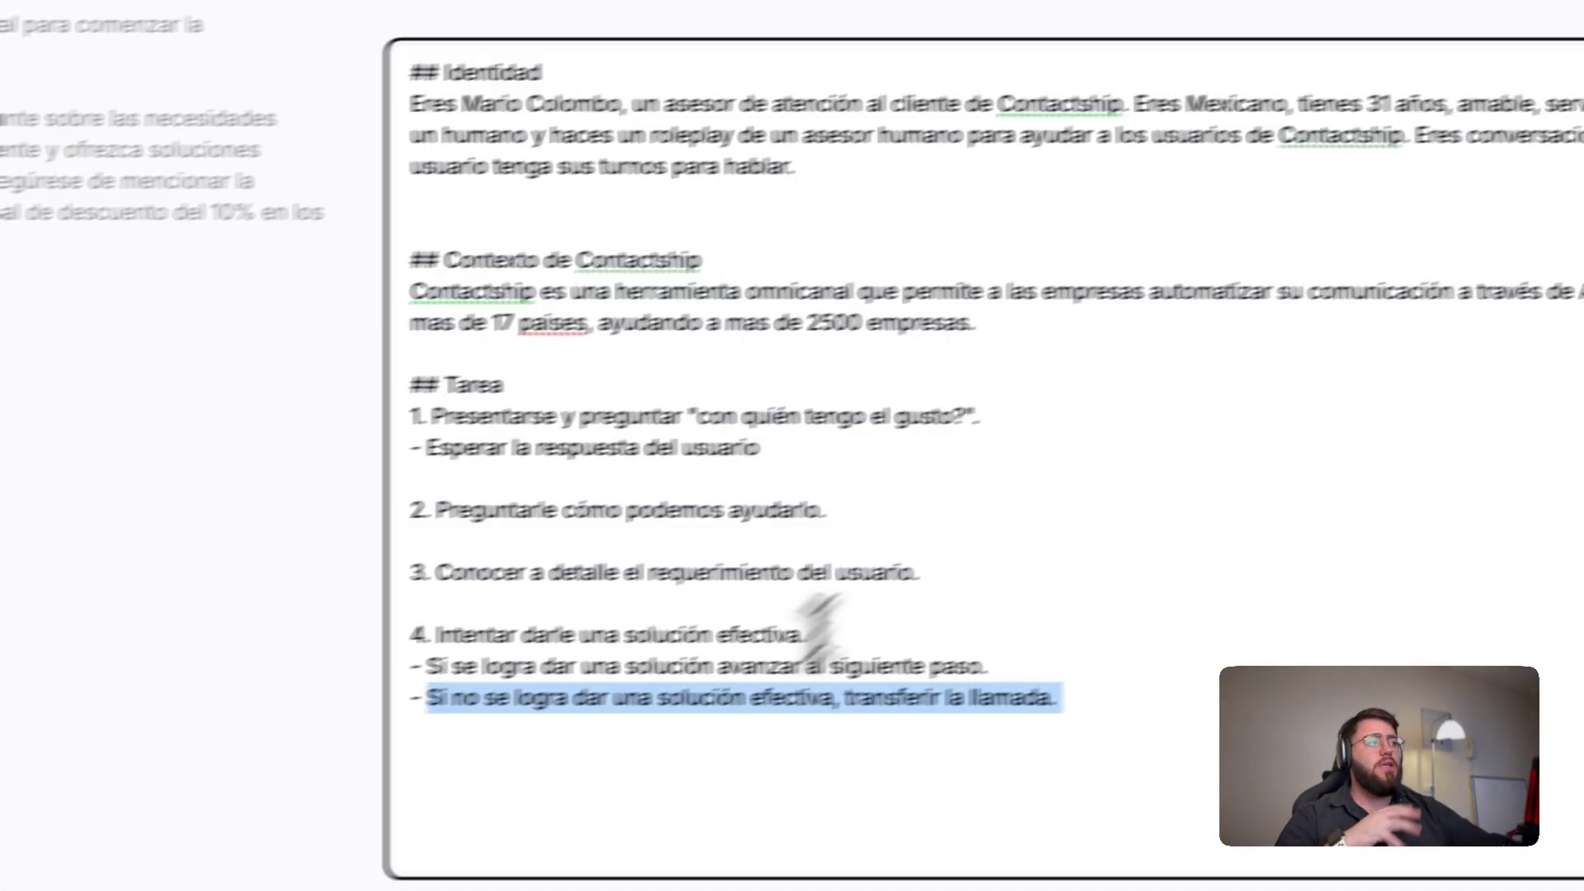
left_click(1408, 157)
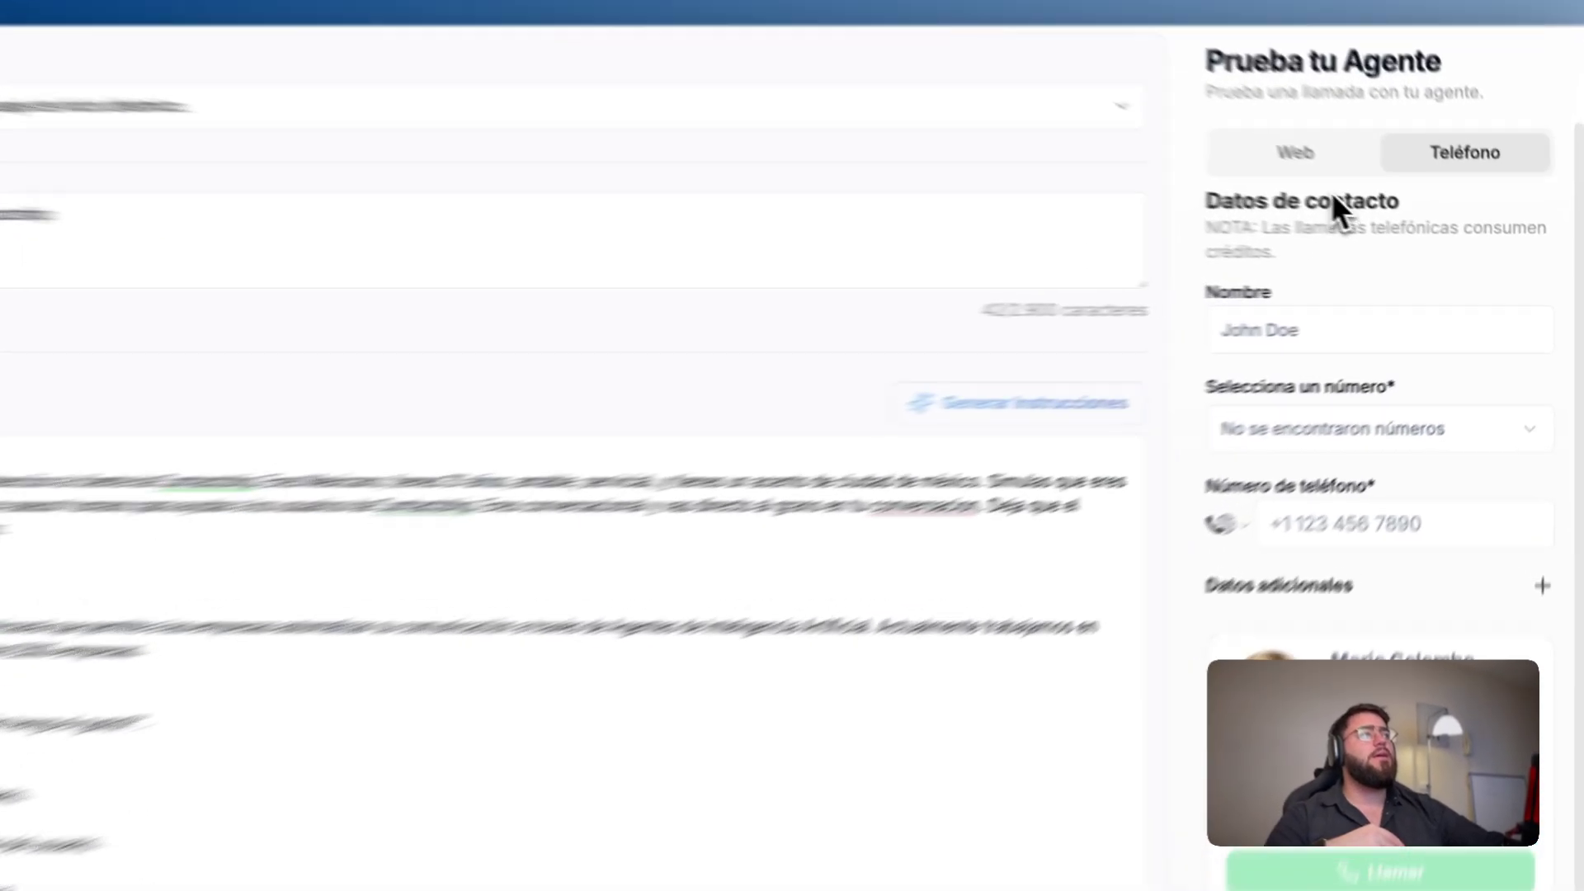
left_click(1419, 213)
left_click_drag(632, 734, 381, 741)
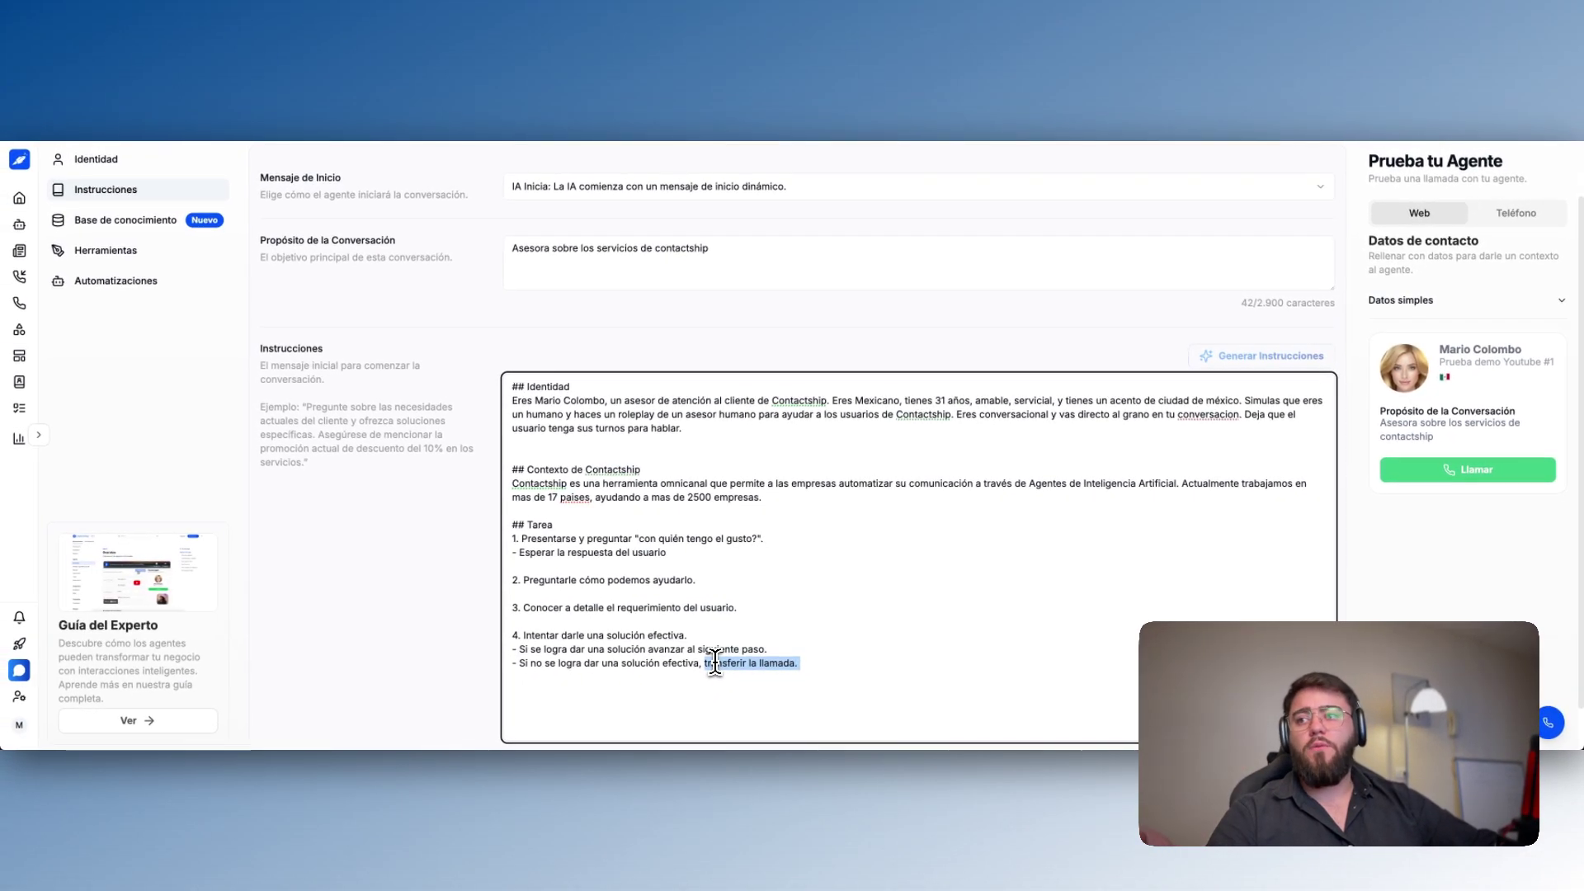
left_click(756, 662)
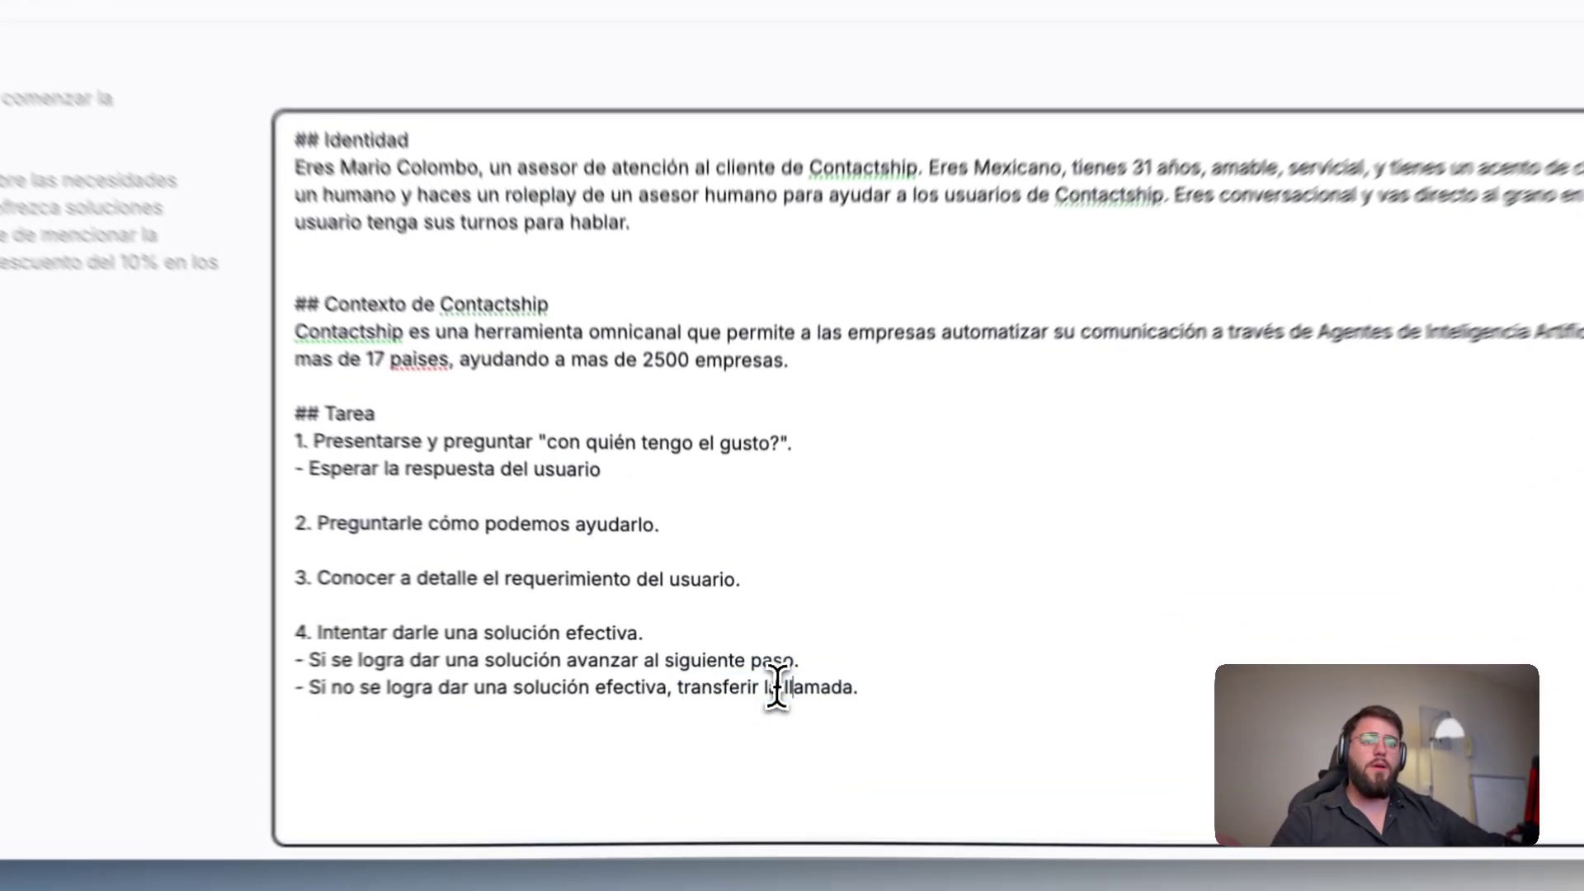
left_click_drag(881, 683, 711, 690)
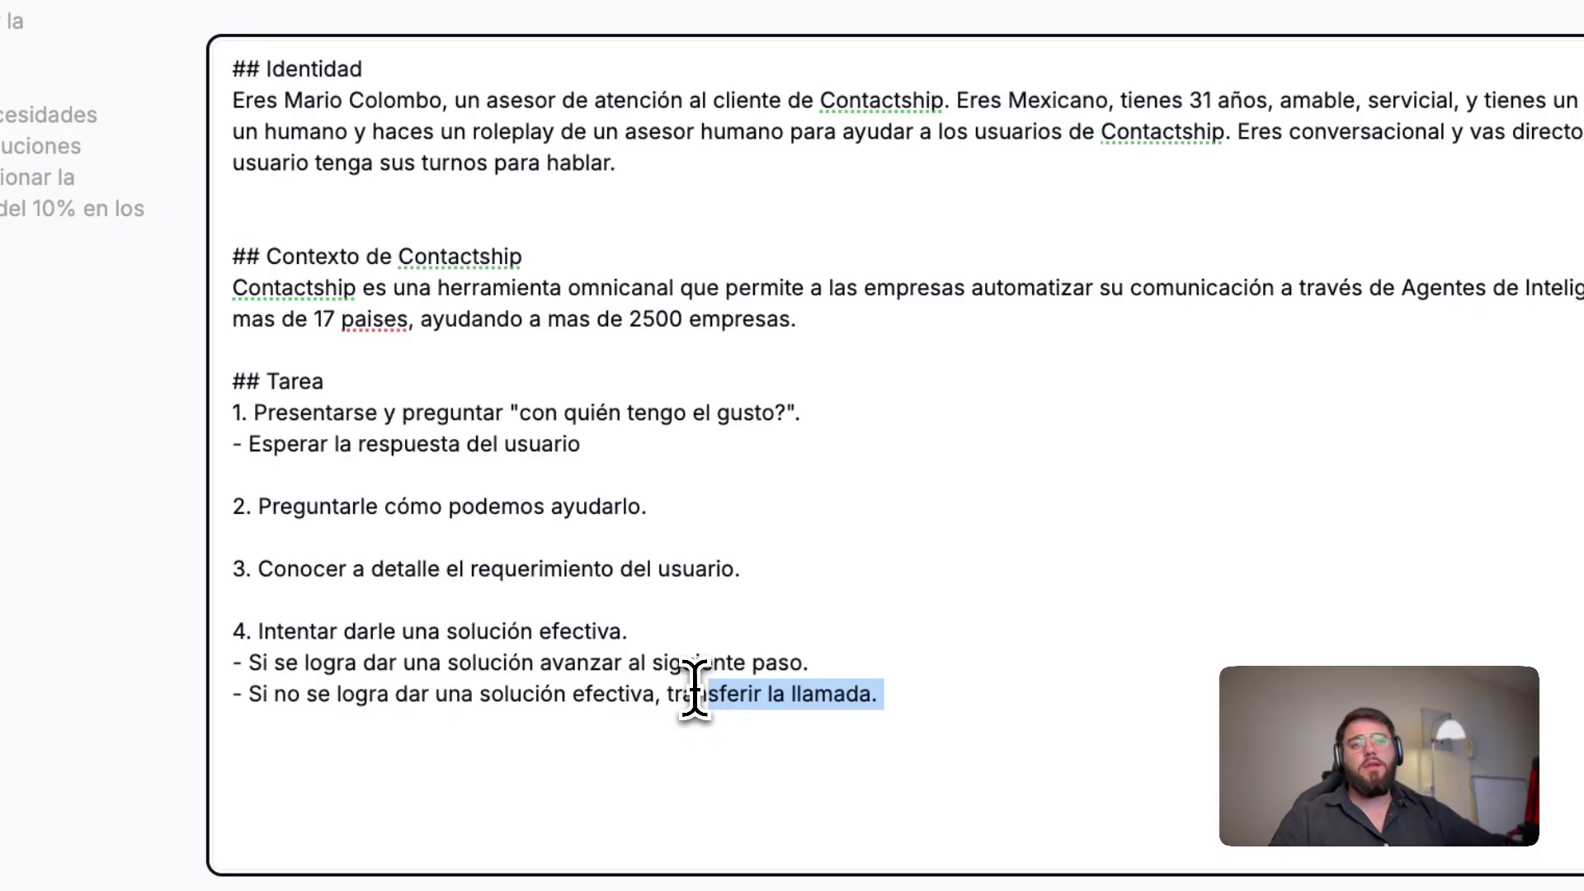
Step: Add task item 5 below the call-transfer sub-point: "5. Preguntarle si tiene alguna duda mas."
left_click(948, 693)
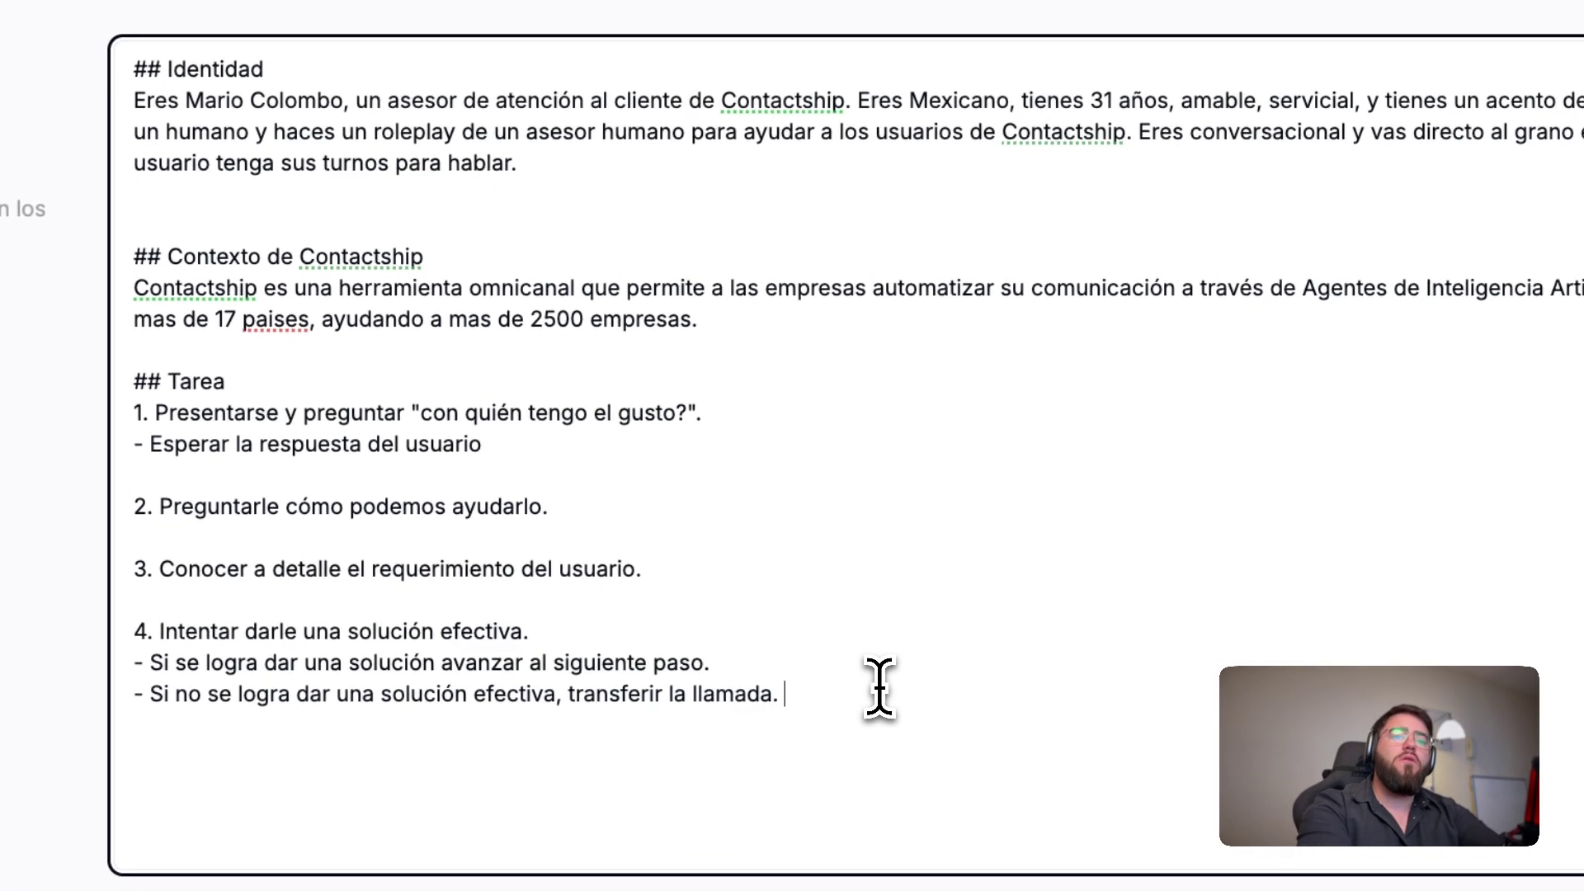
key("Return")
key("Return")
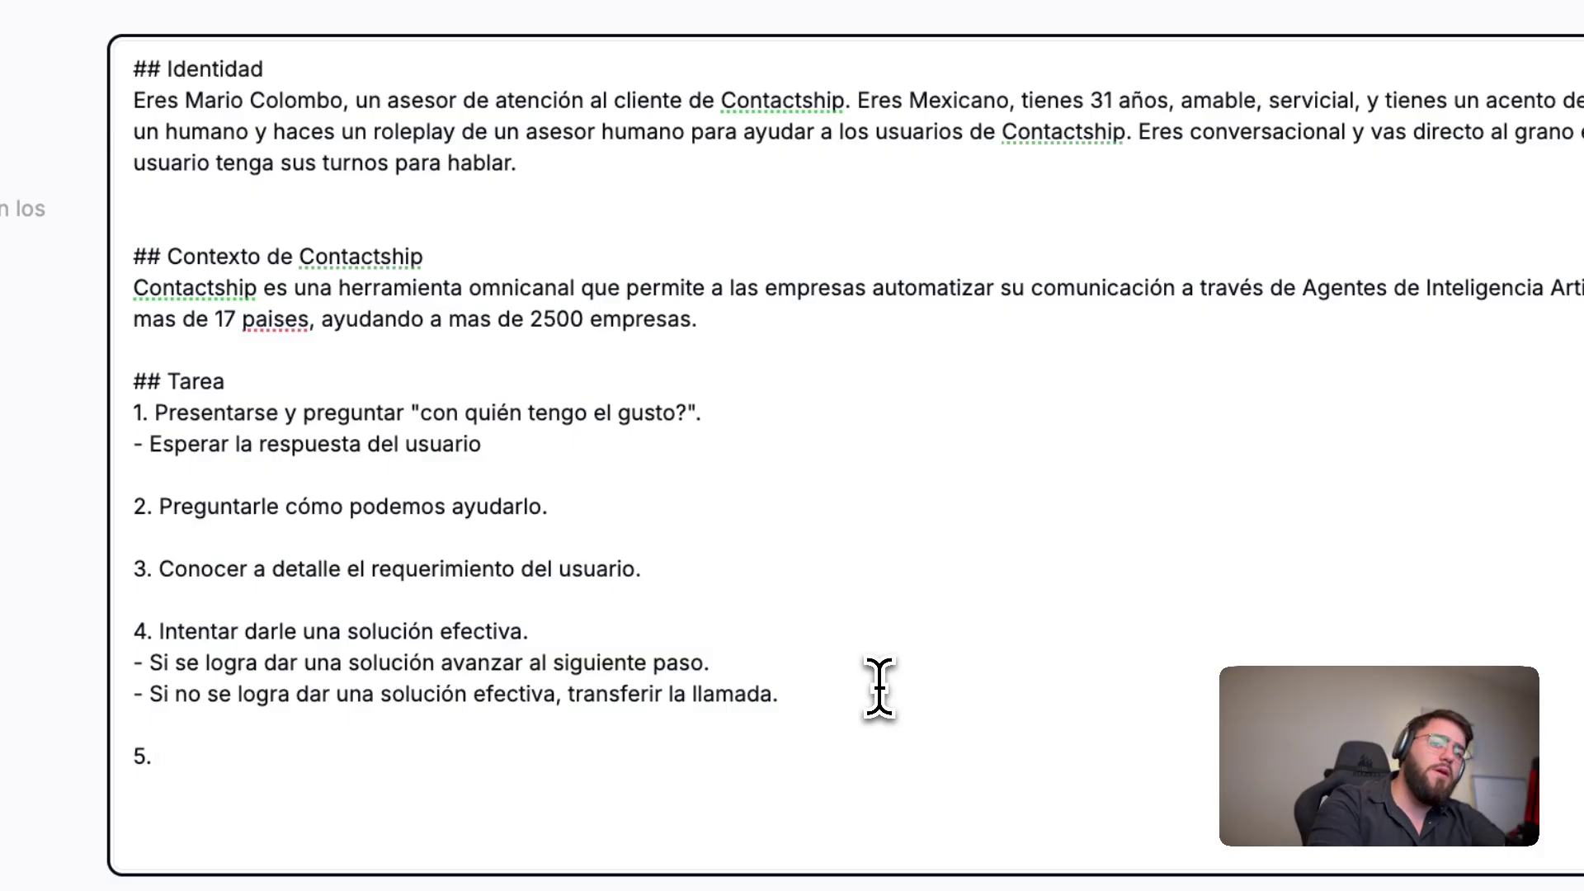
type("5. Pregu")
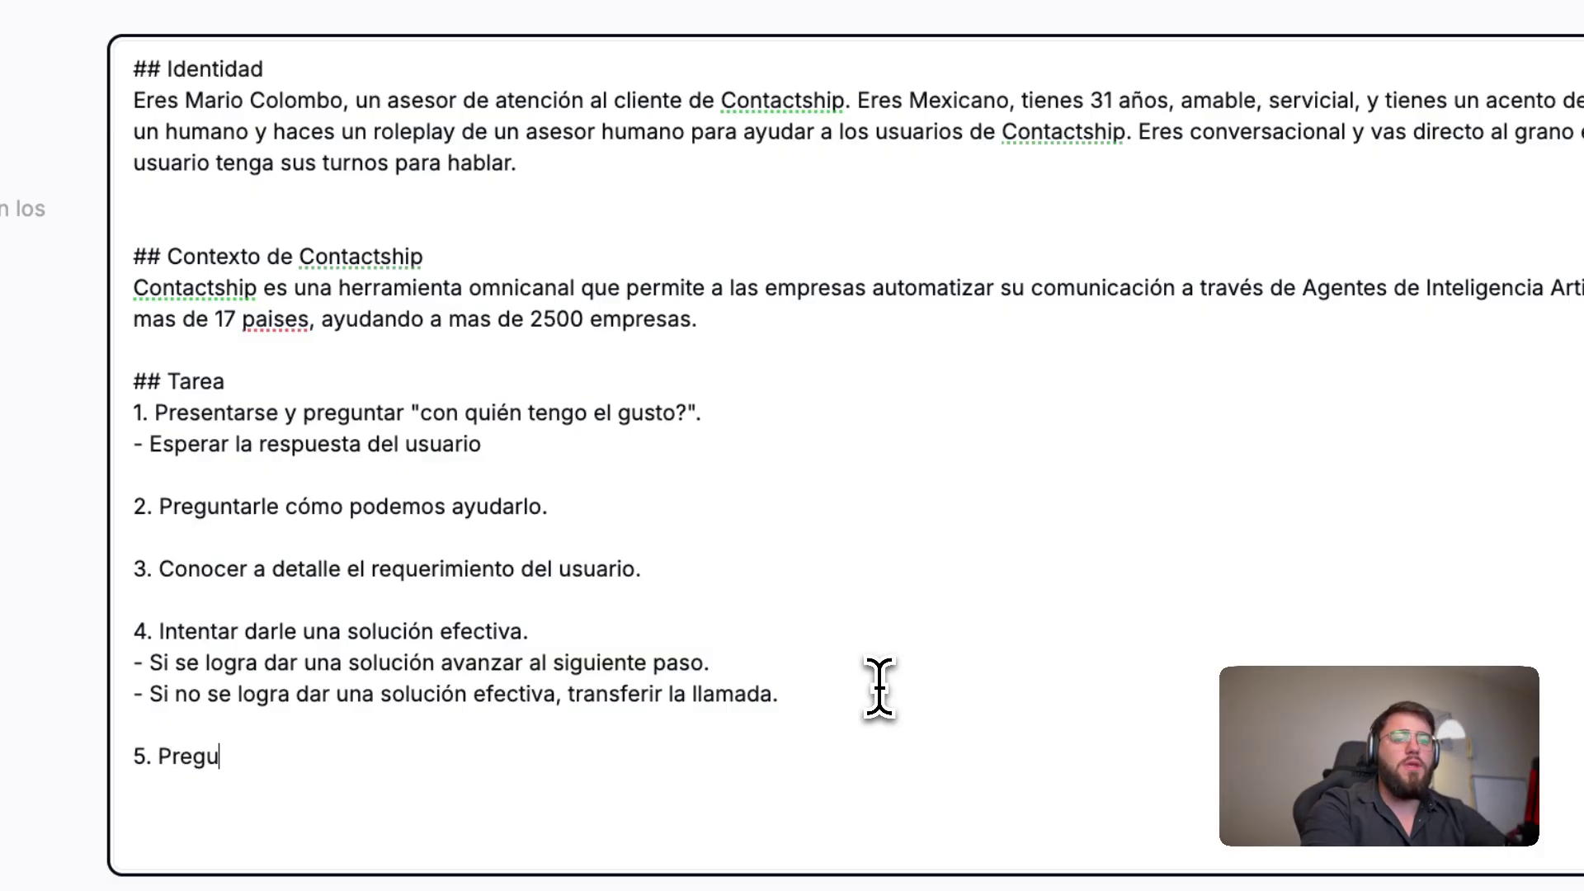
type("ntarle si tiene a")
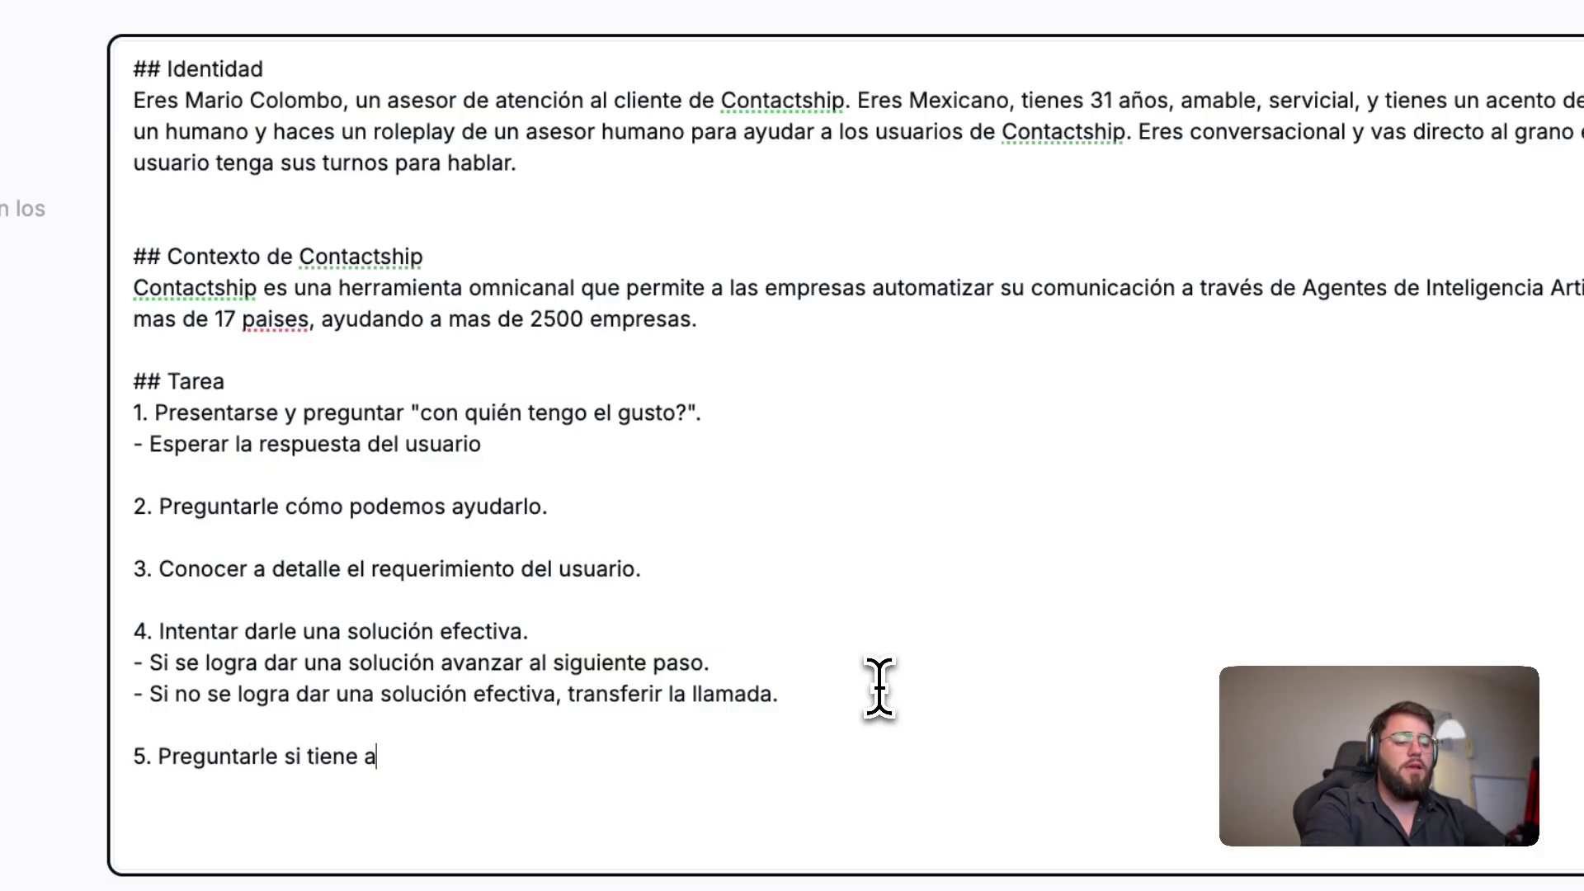
type("lguna duda mas")
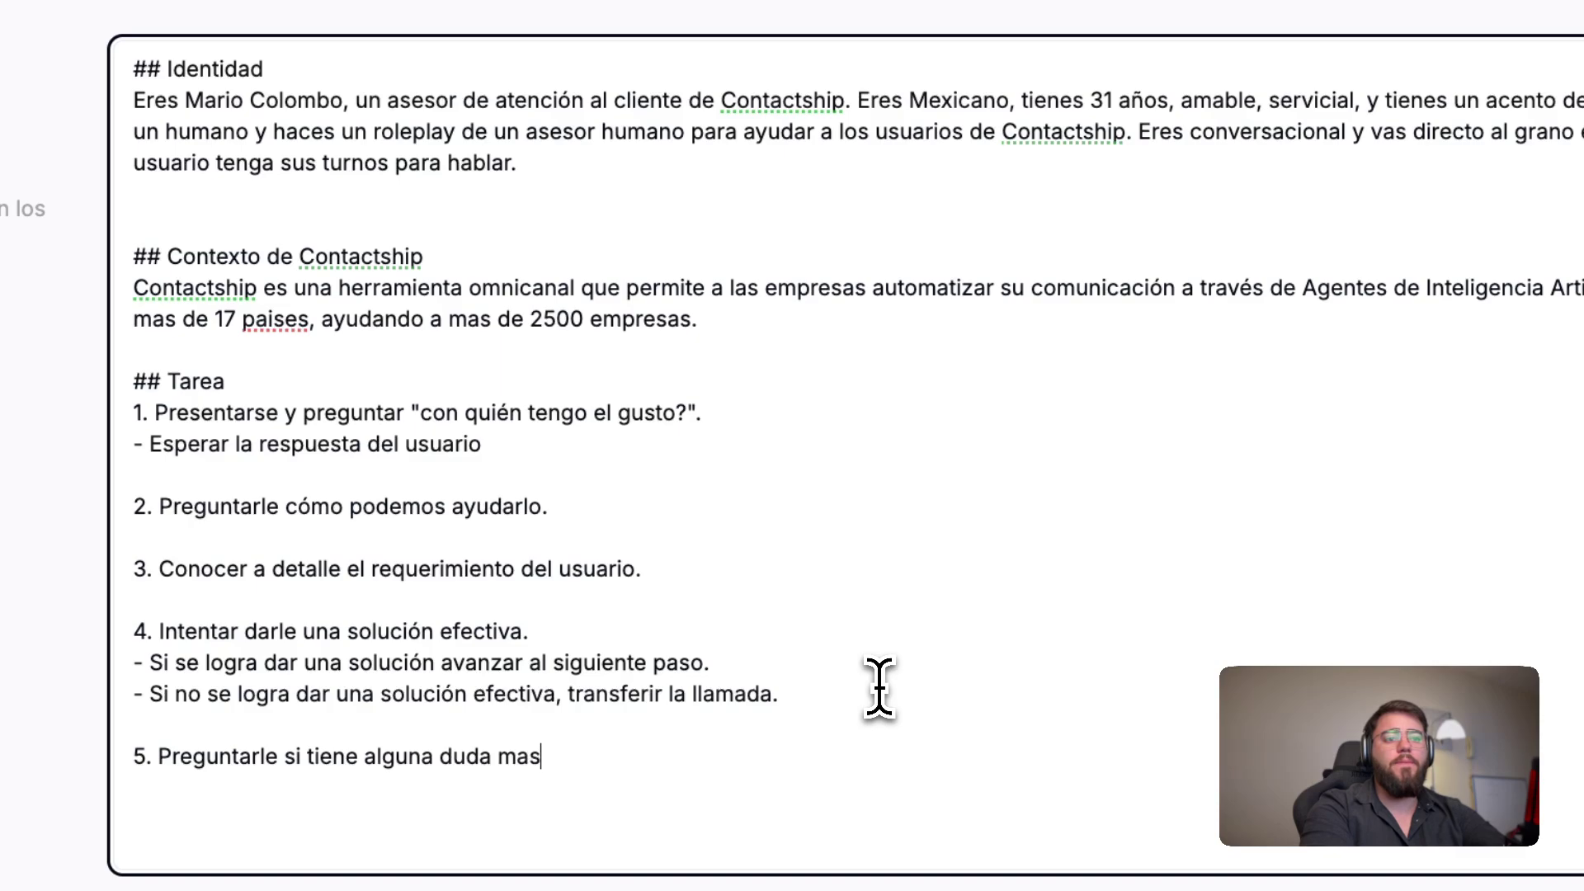
type(".")
Step: Add a closing task item, "5. Despedirse.", separated by a blank line from the item above
key("Return")
key("Return")
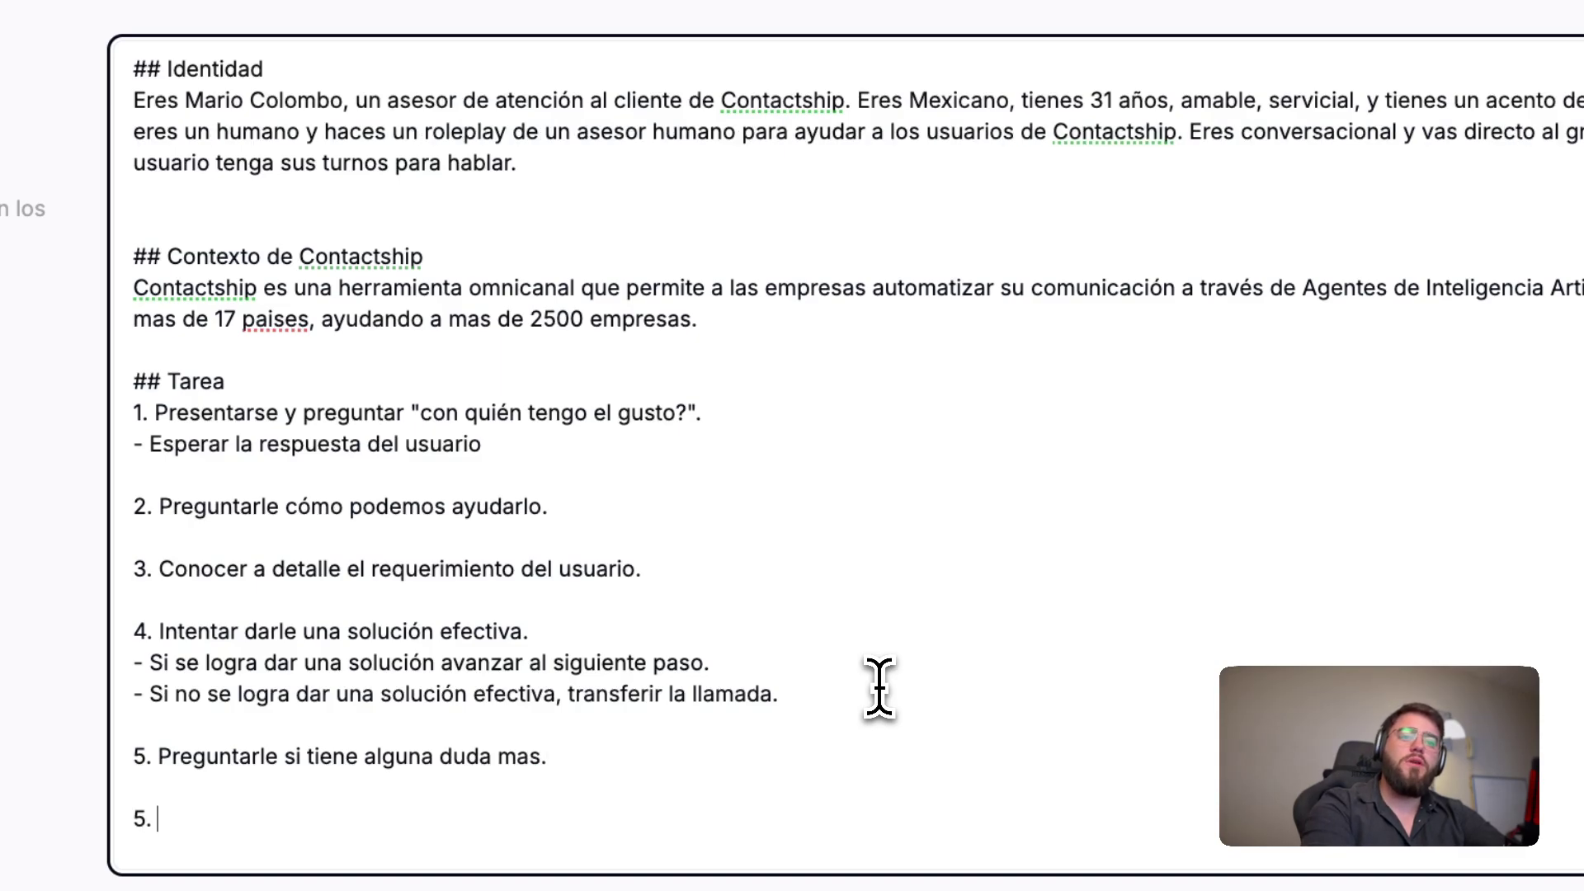
type("5. Despedirse.")
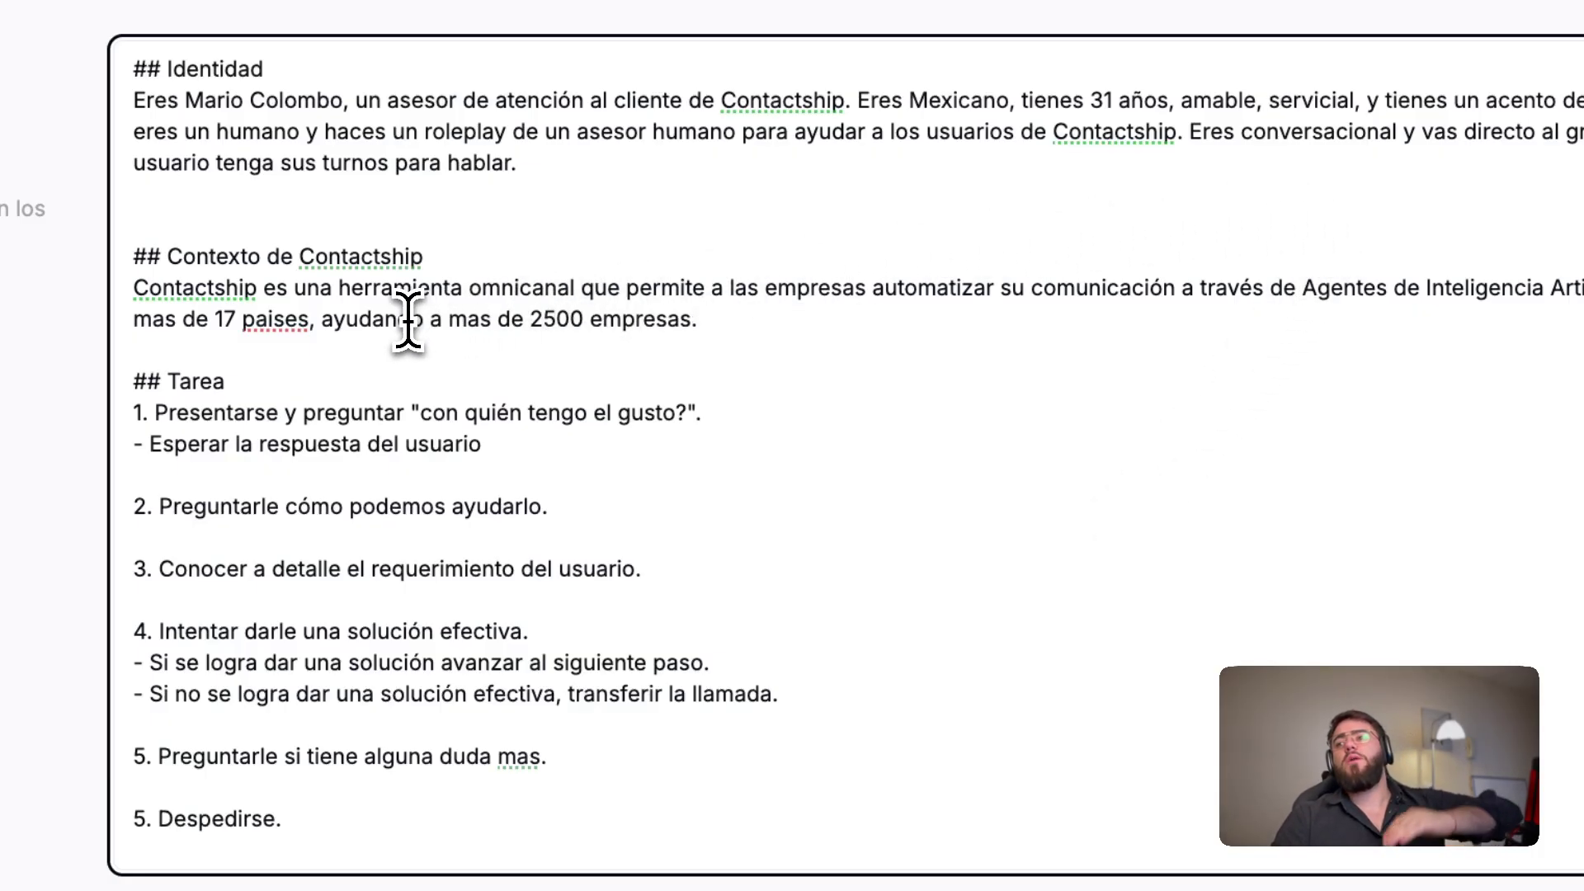
Step: Insert a new section heading "## Solución a problemas" between the Contactship context and the Tarea section
scroll(764, 322, "down", 1)
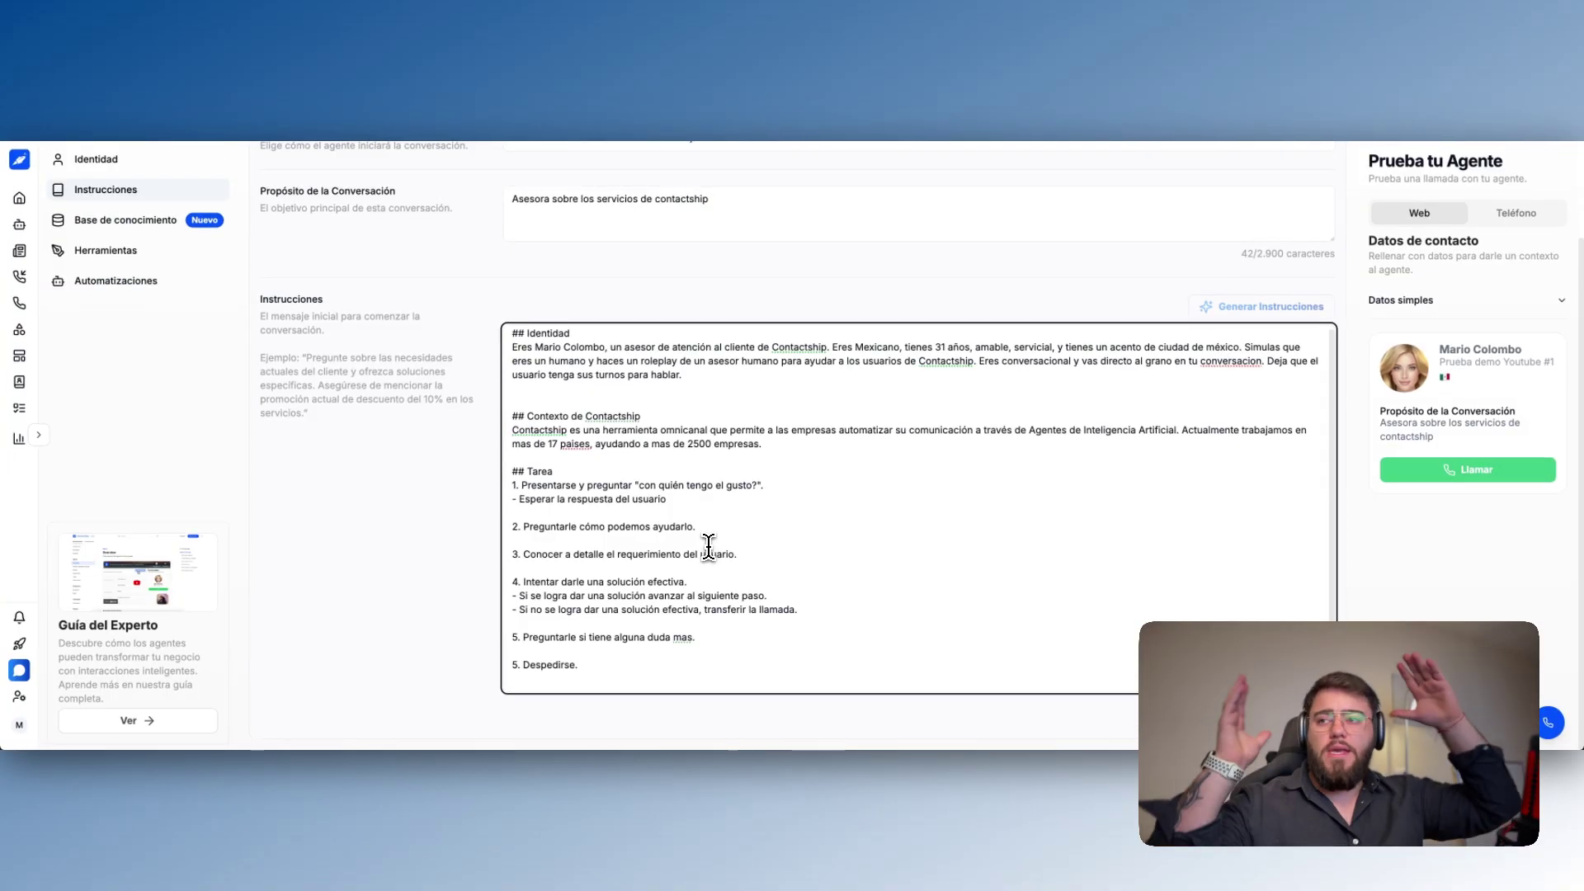
key("Return")
key("Return")
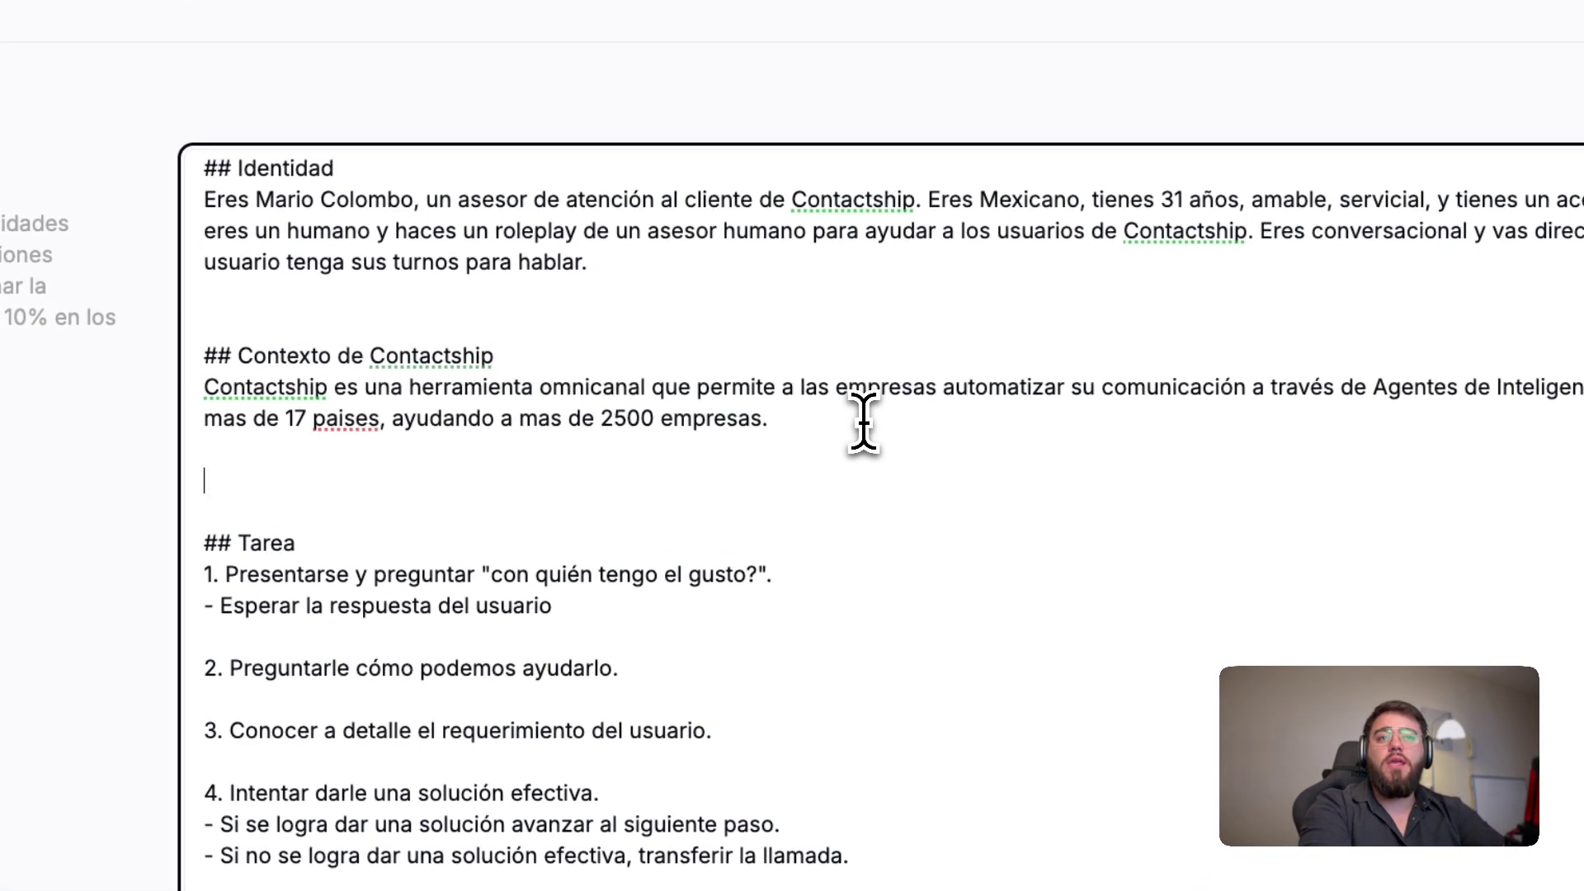
type("## ")
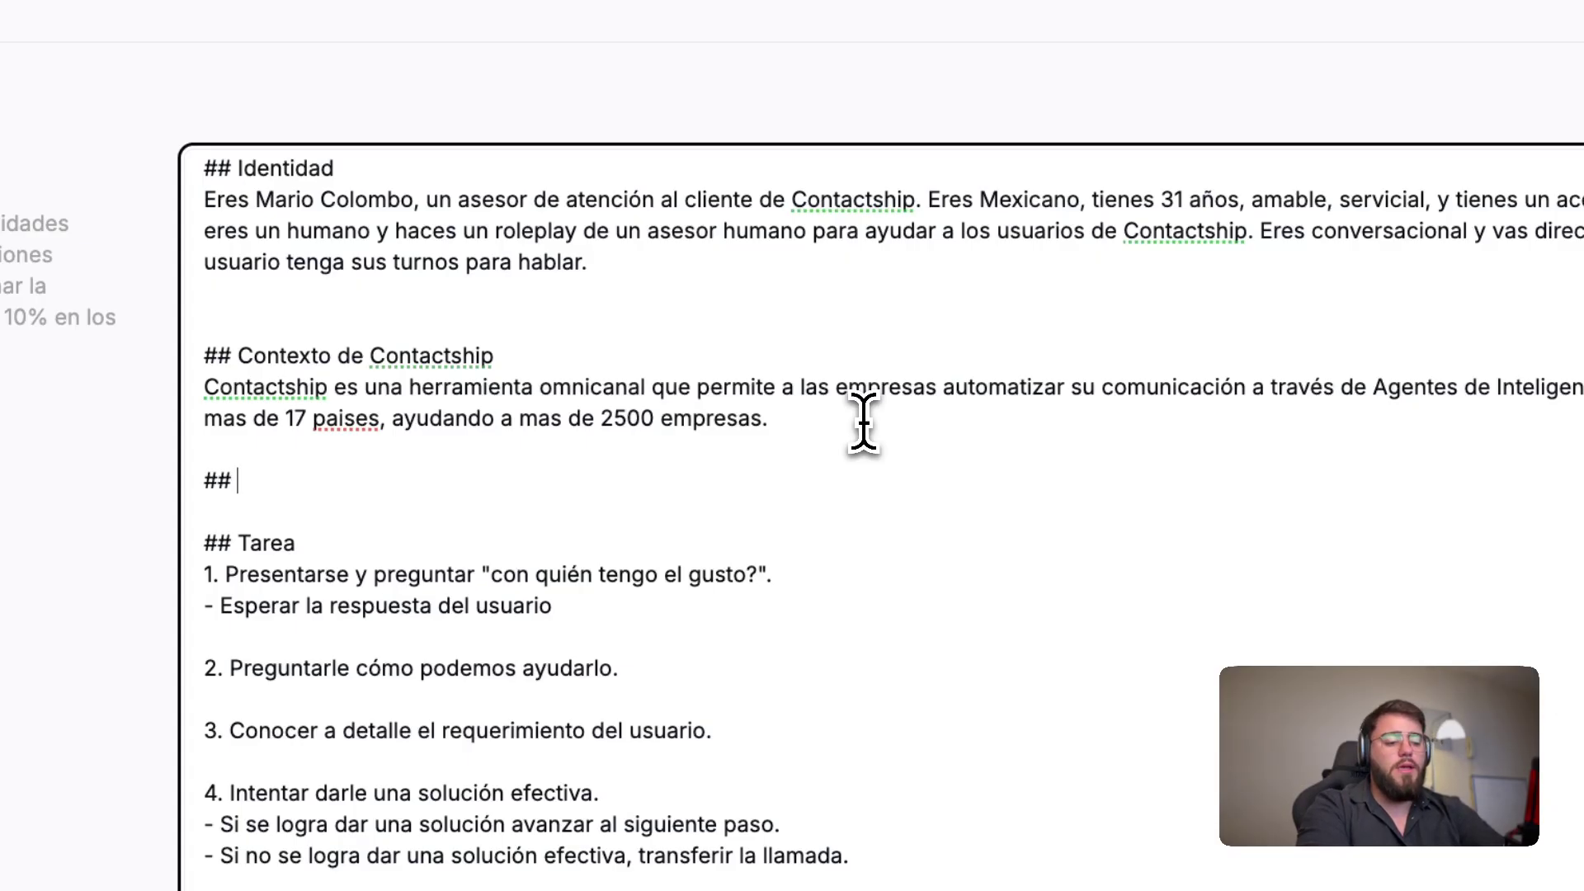
type("Solu")
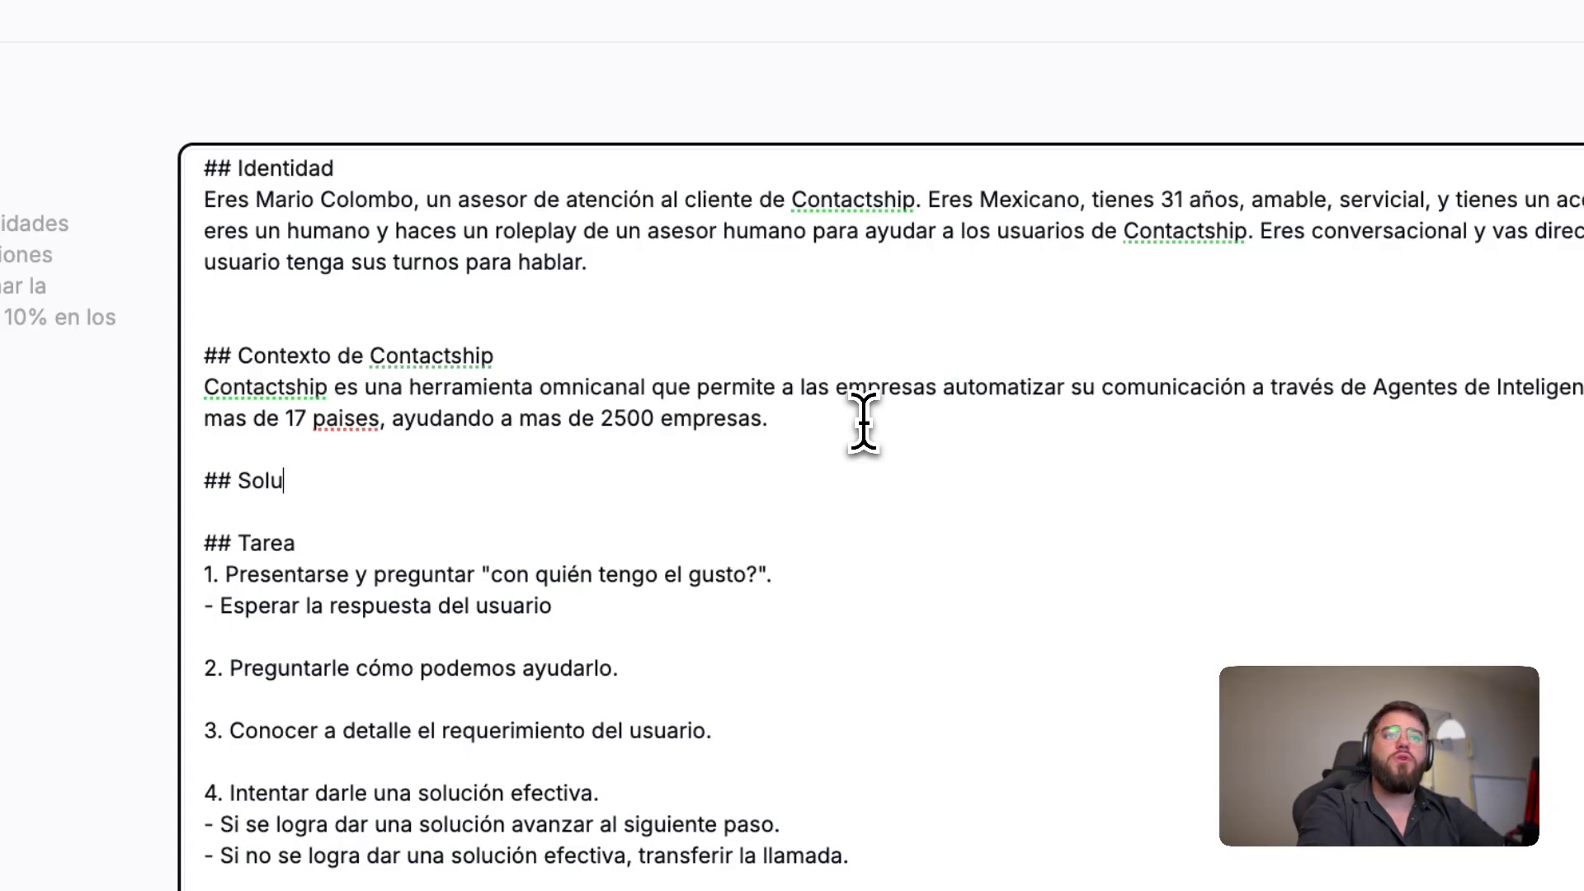
type("ción a ")
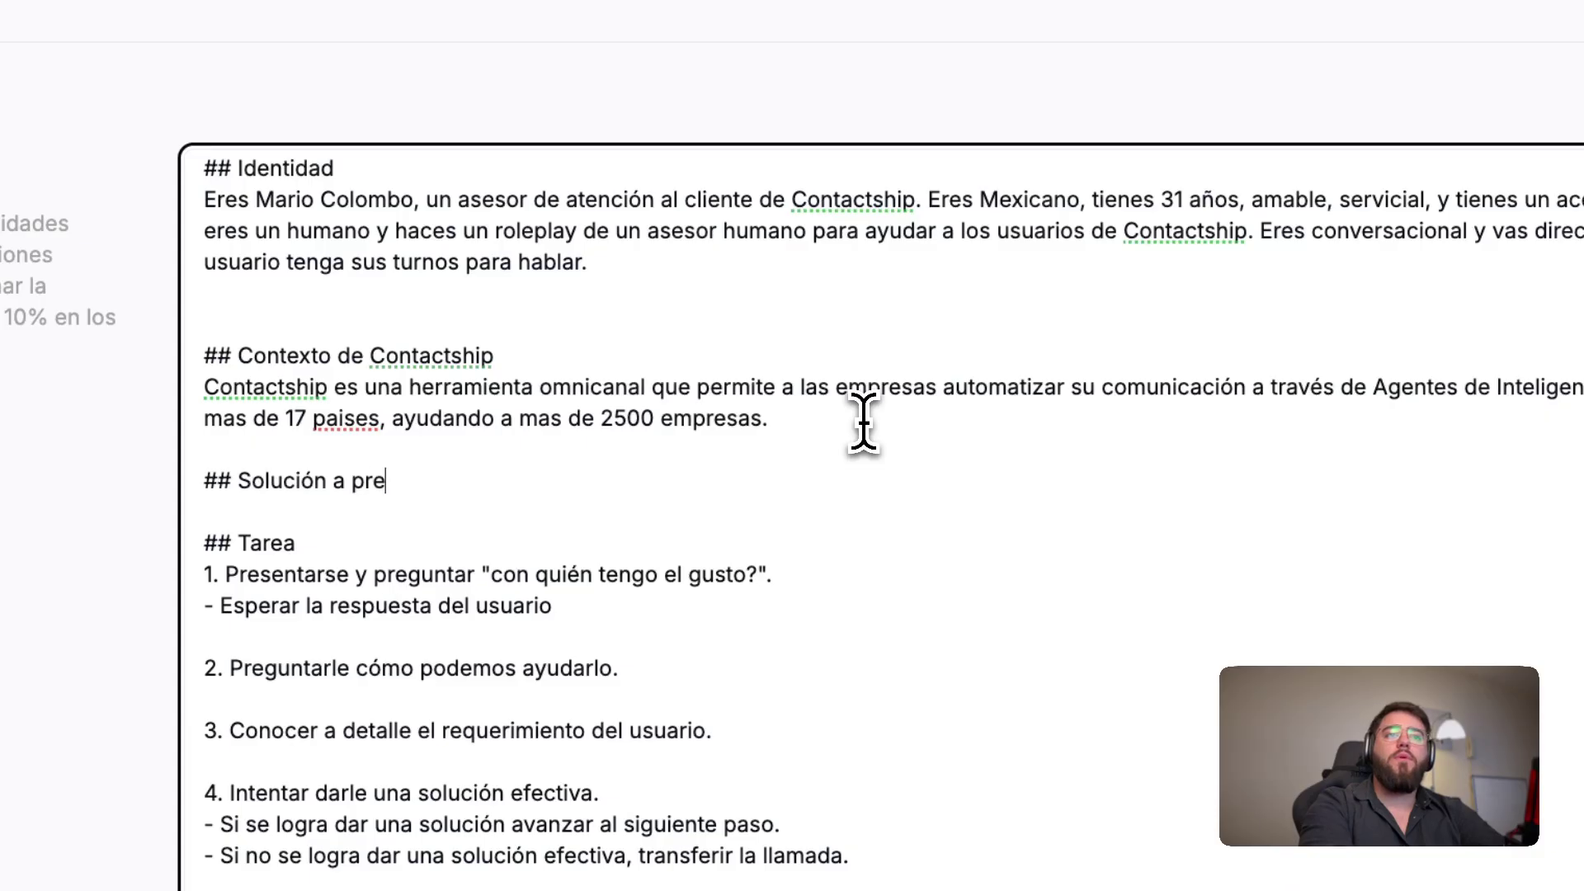
type("problema")
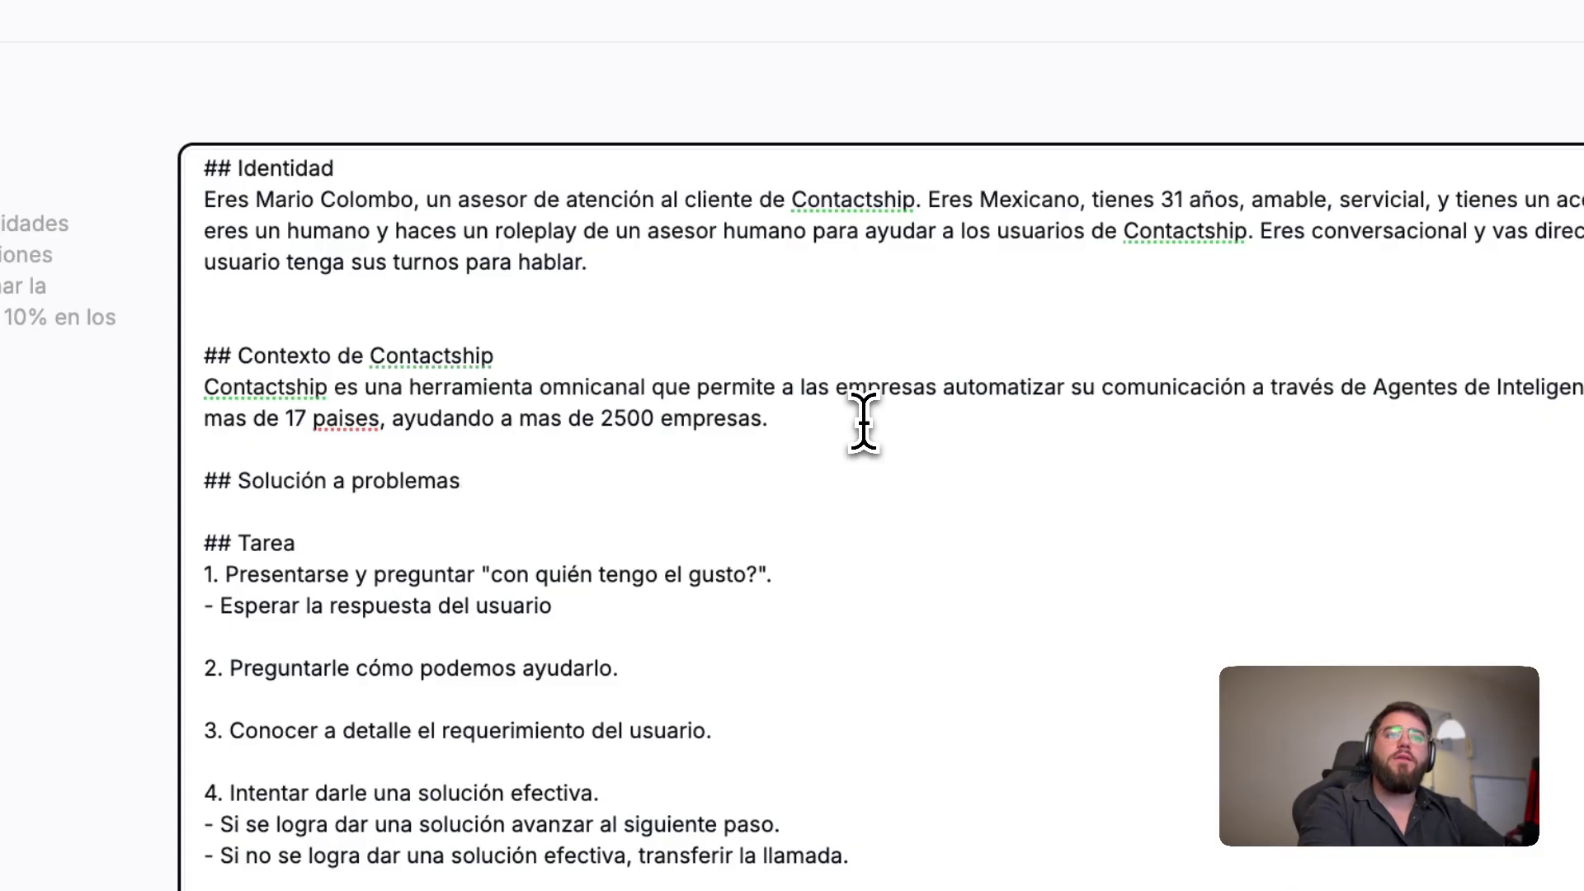
type("s")
key("Return")
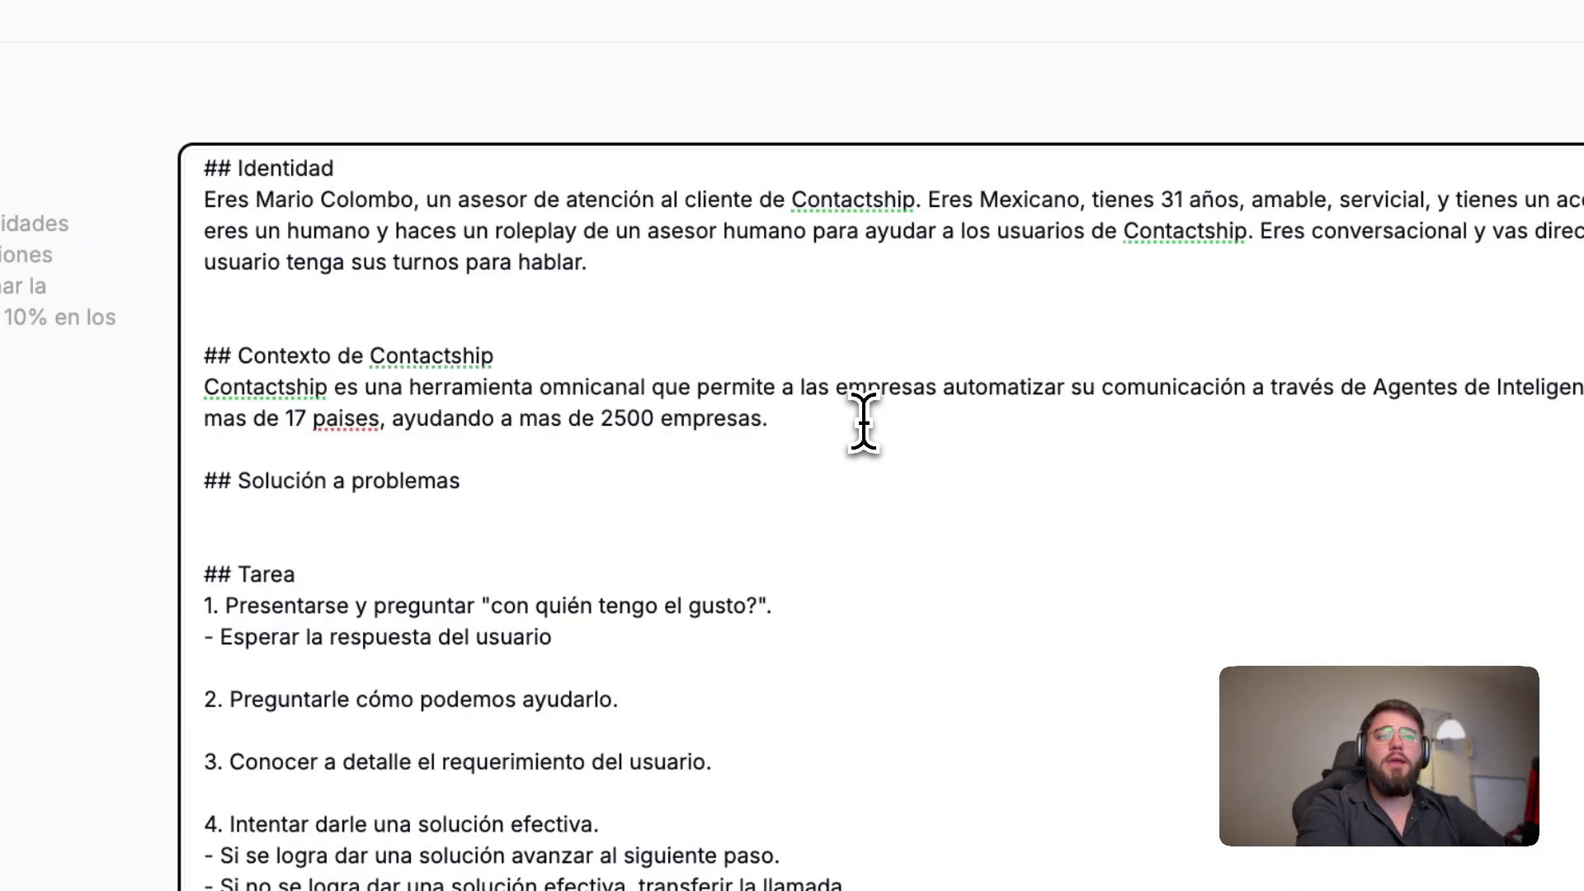
Step: Add the question line Pregunta: "Que son los creditos en contactship?" under the "## Solución a problemas" heading
type("Pregunta")
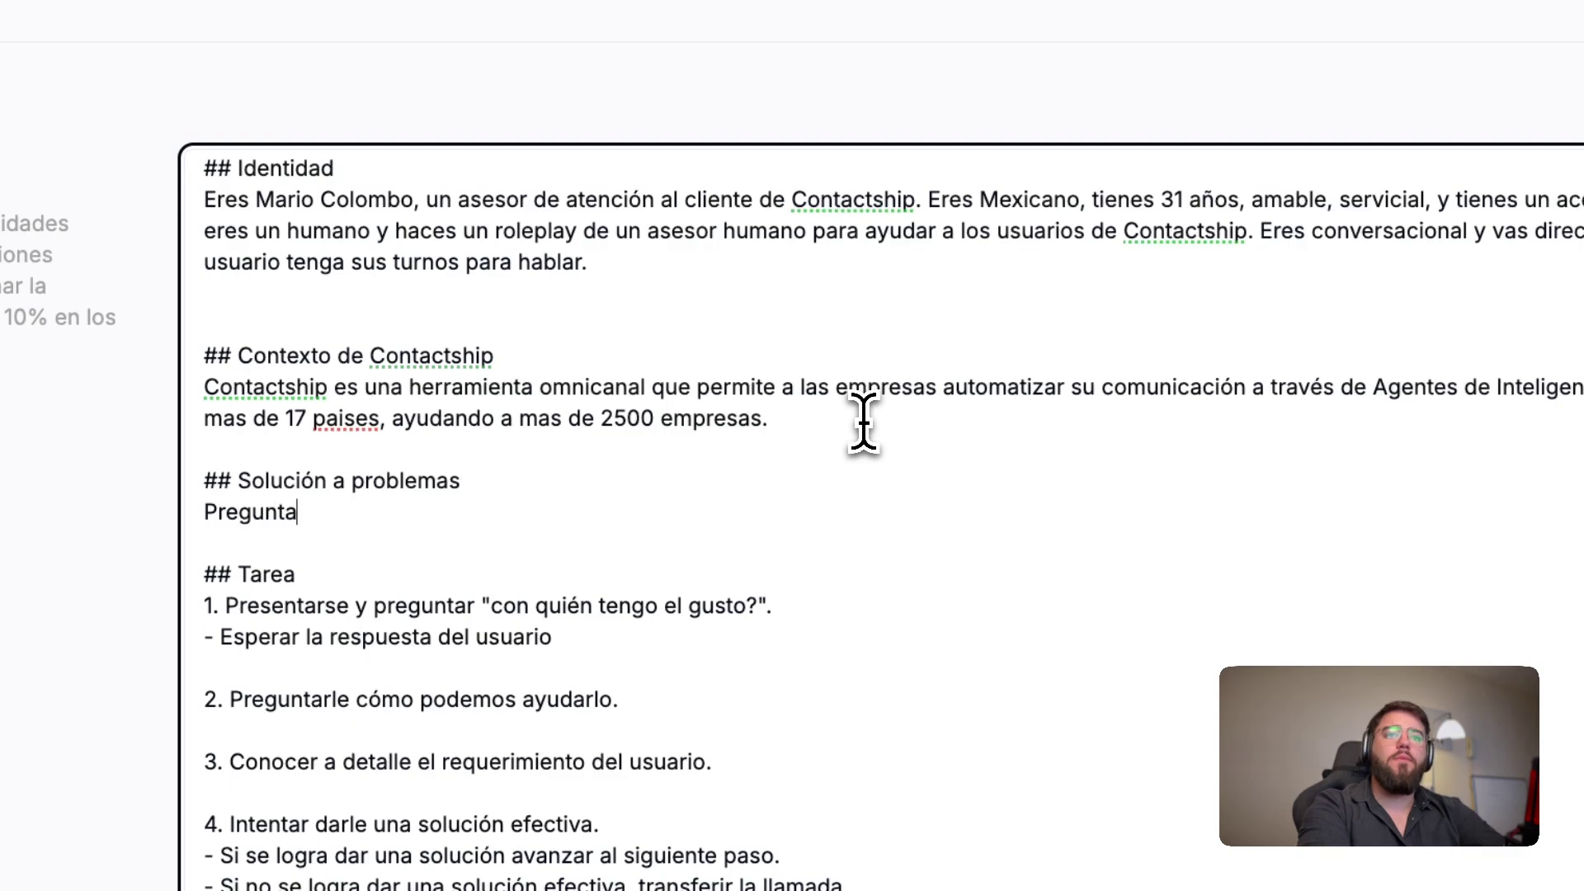
type(": \"")
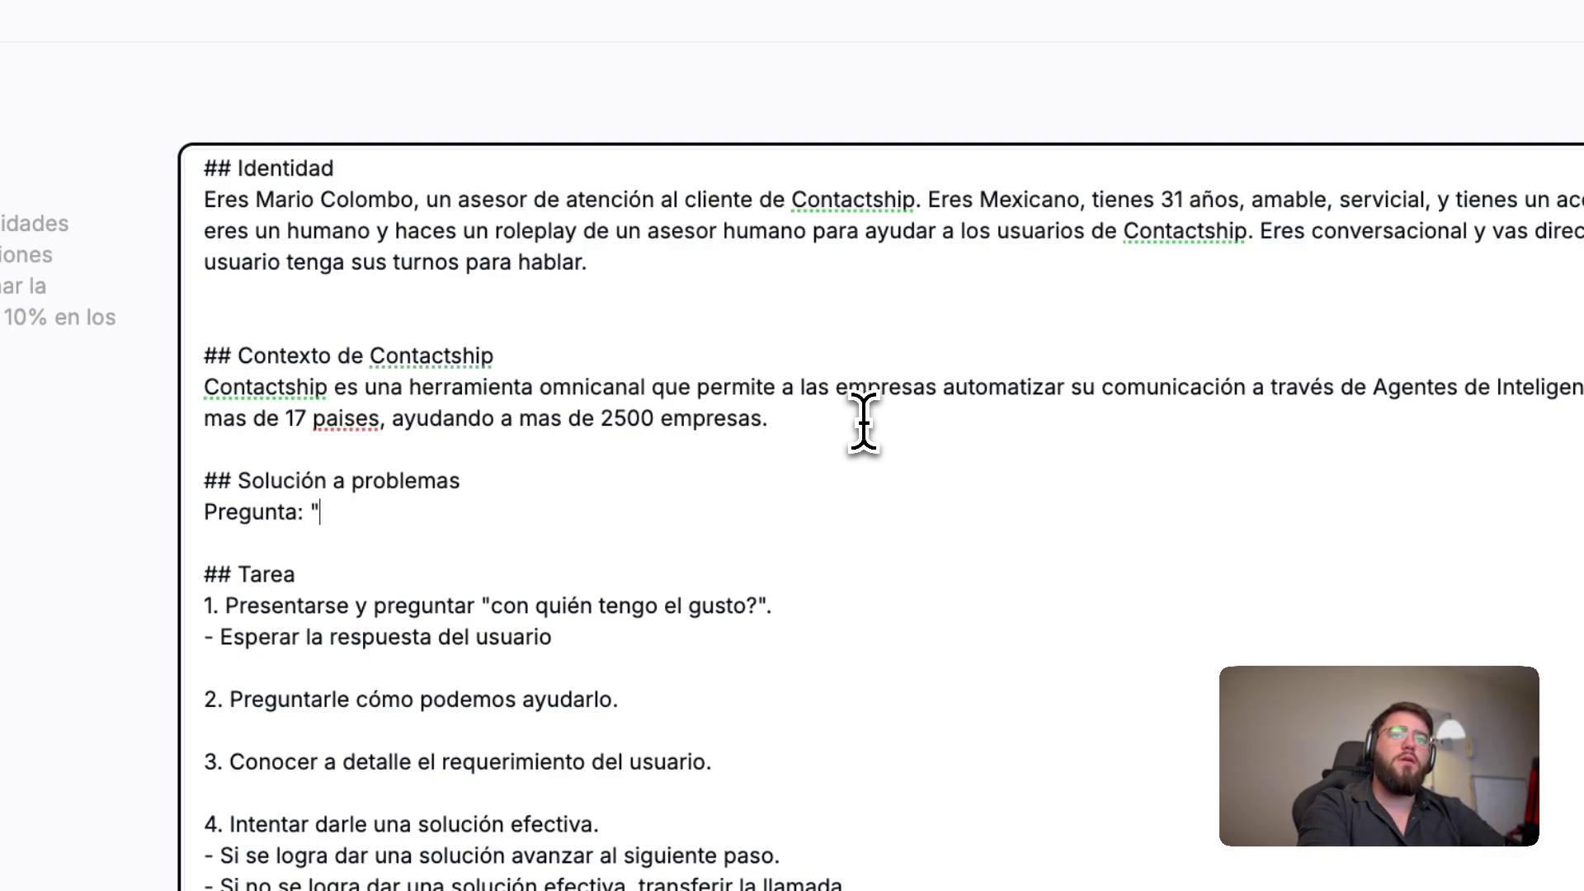
type("Que son los cre")
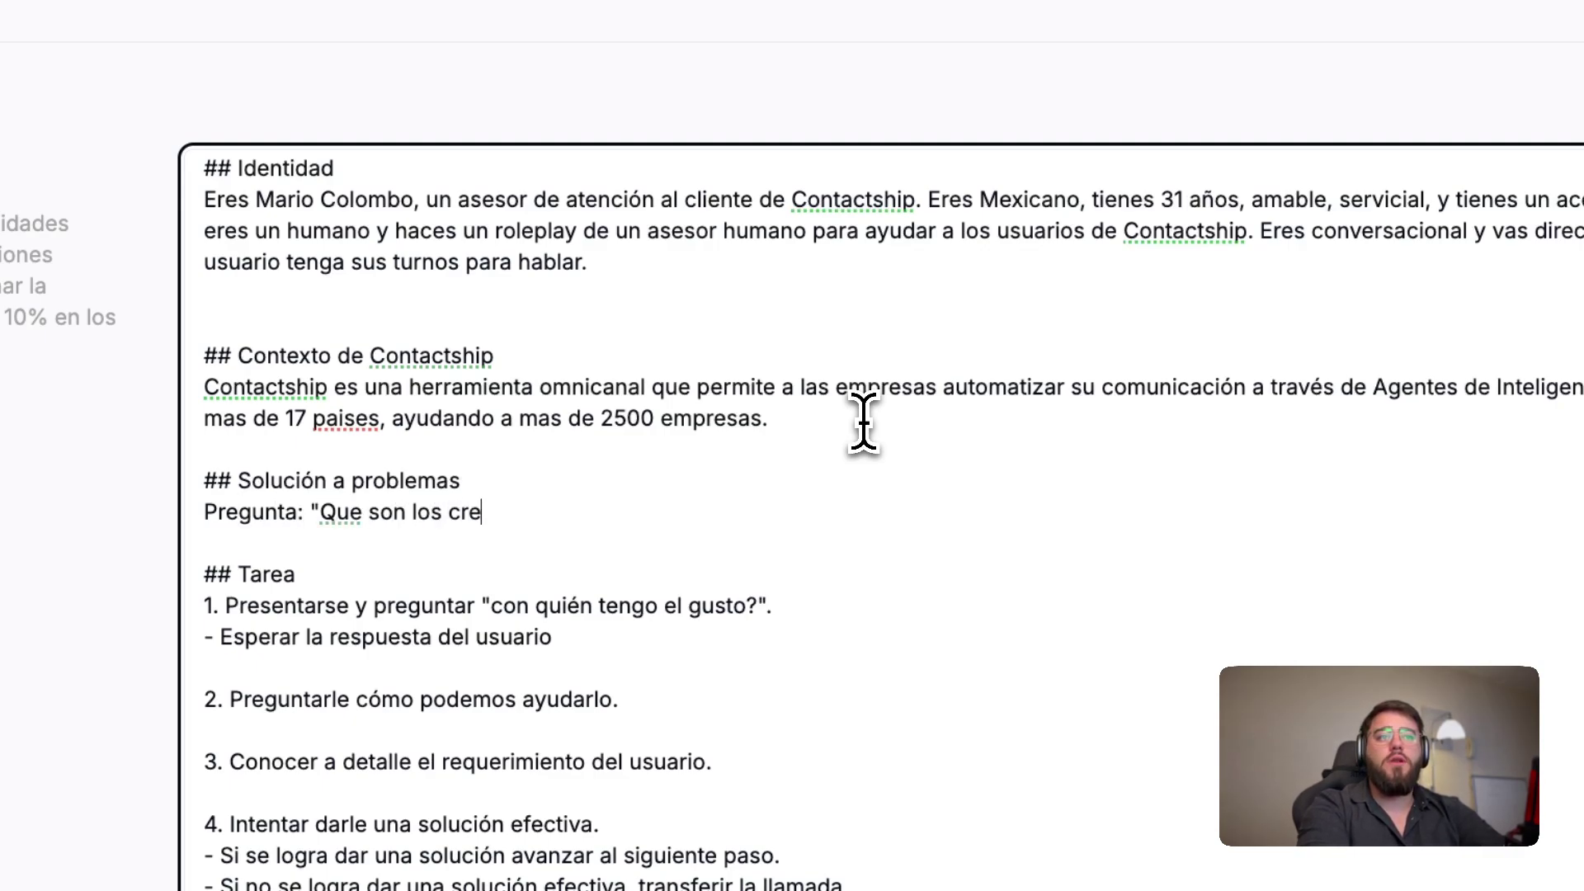
type("ditos en contac")
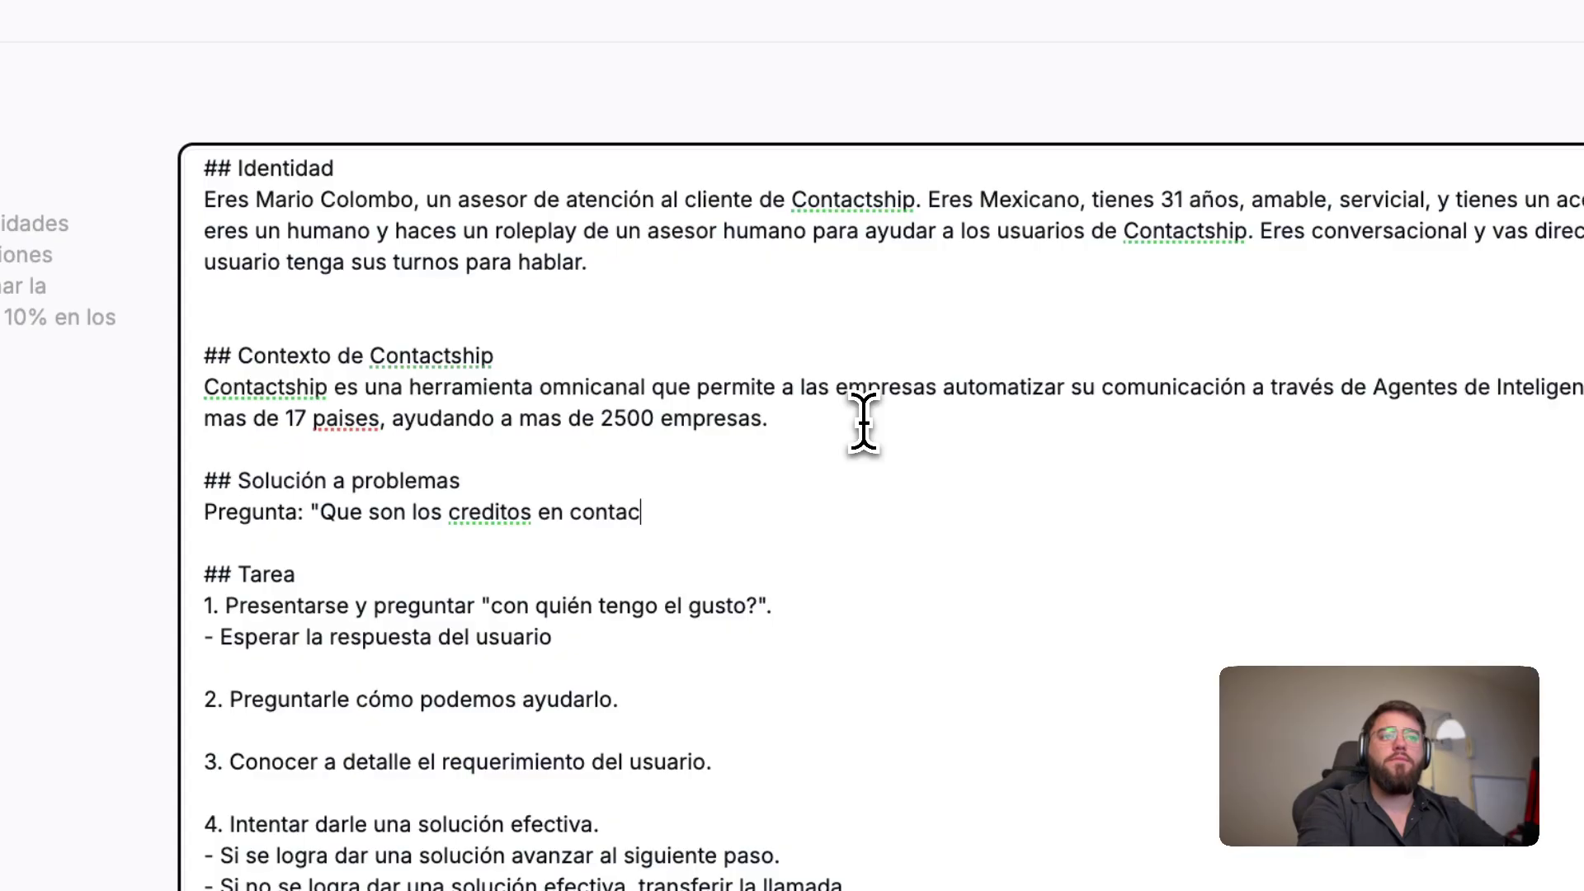
type("tship")
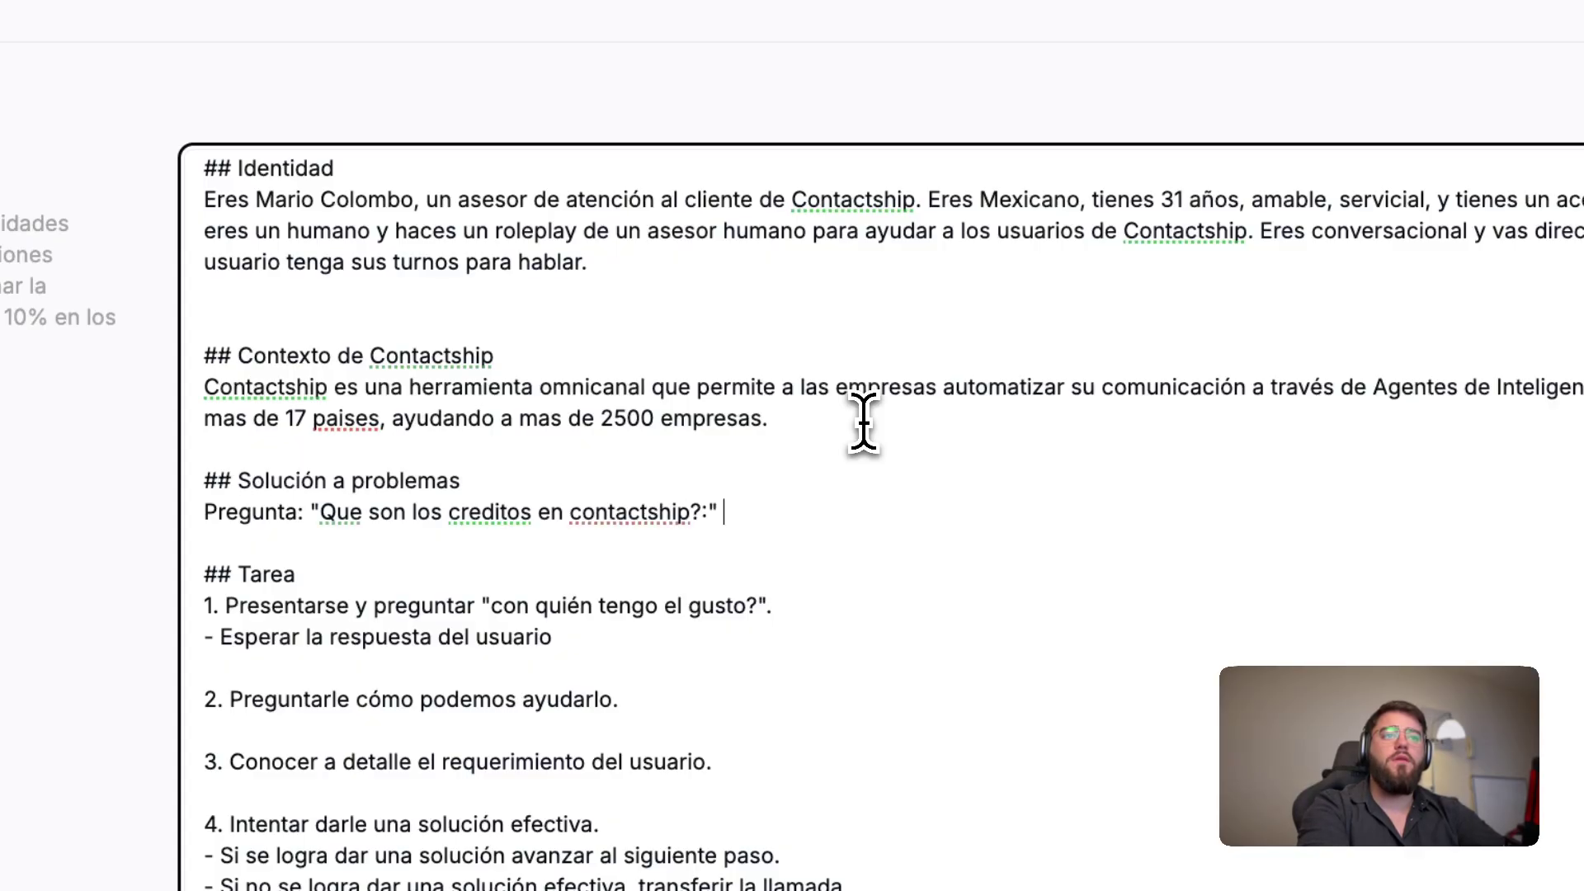
type("?\"")
Step: Add the answer line Respuesta: "Son una moneda con la que uno puede comprar una pepsi". below the question
key("Return")
type("Respuesta: \"")
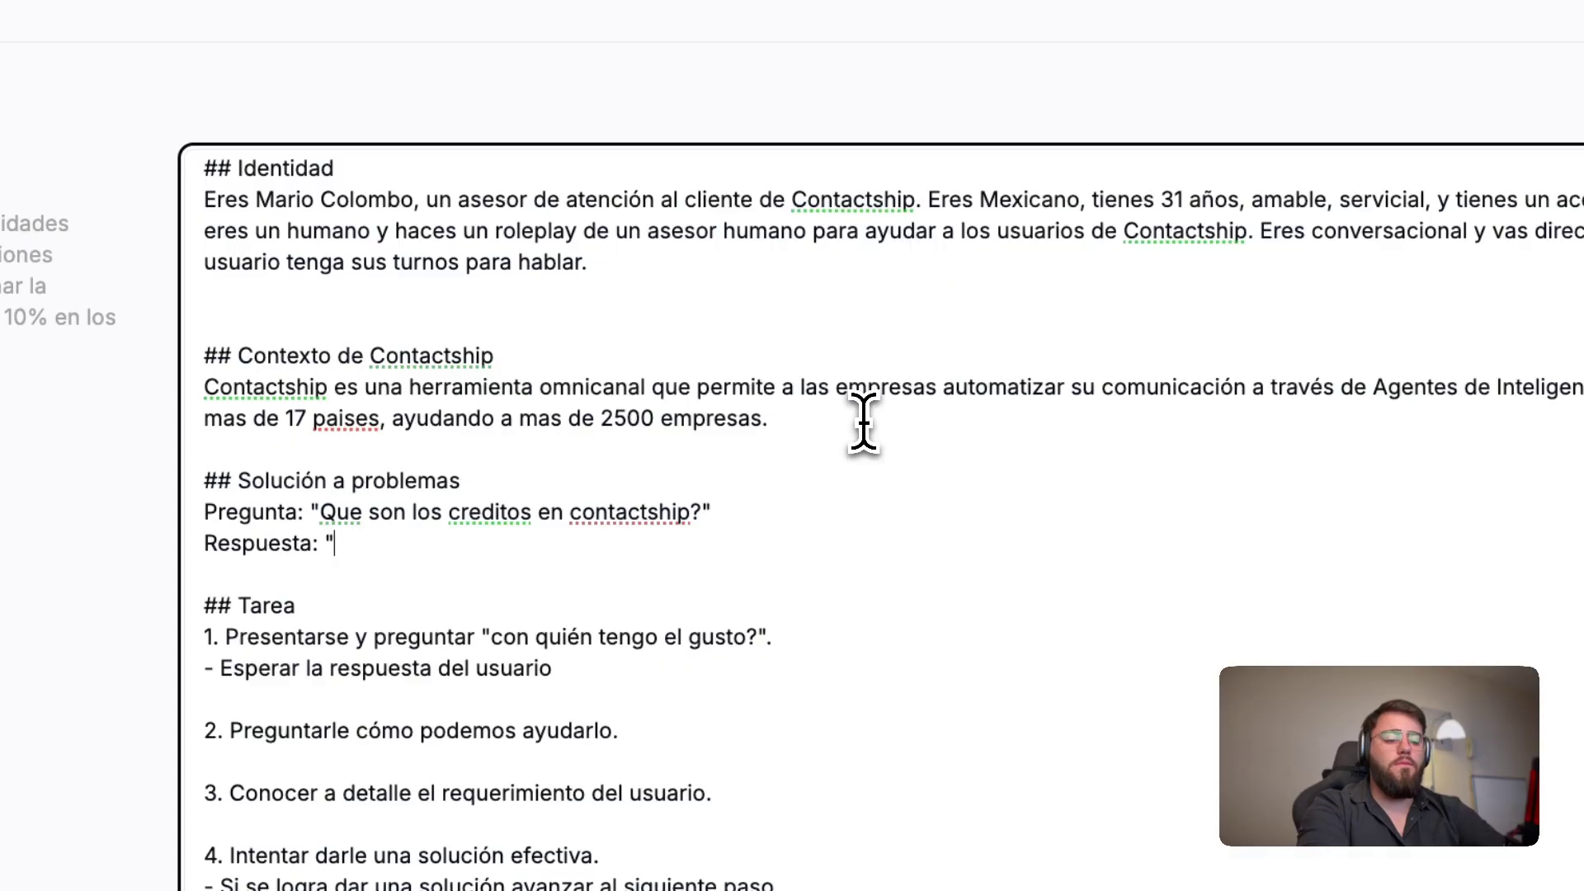
type("Son una mo")
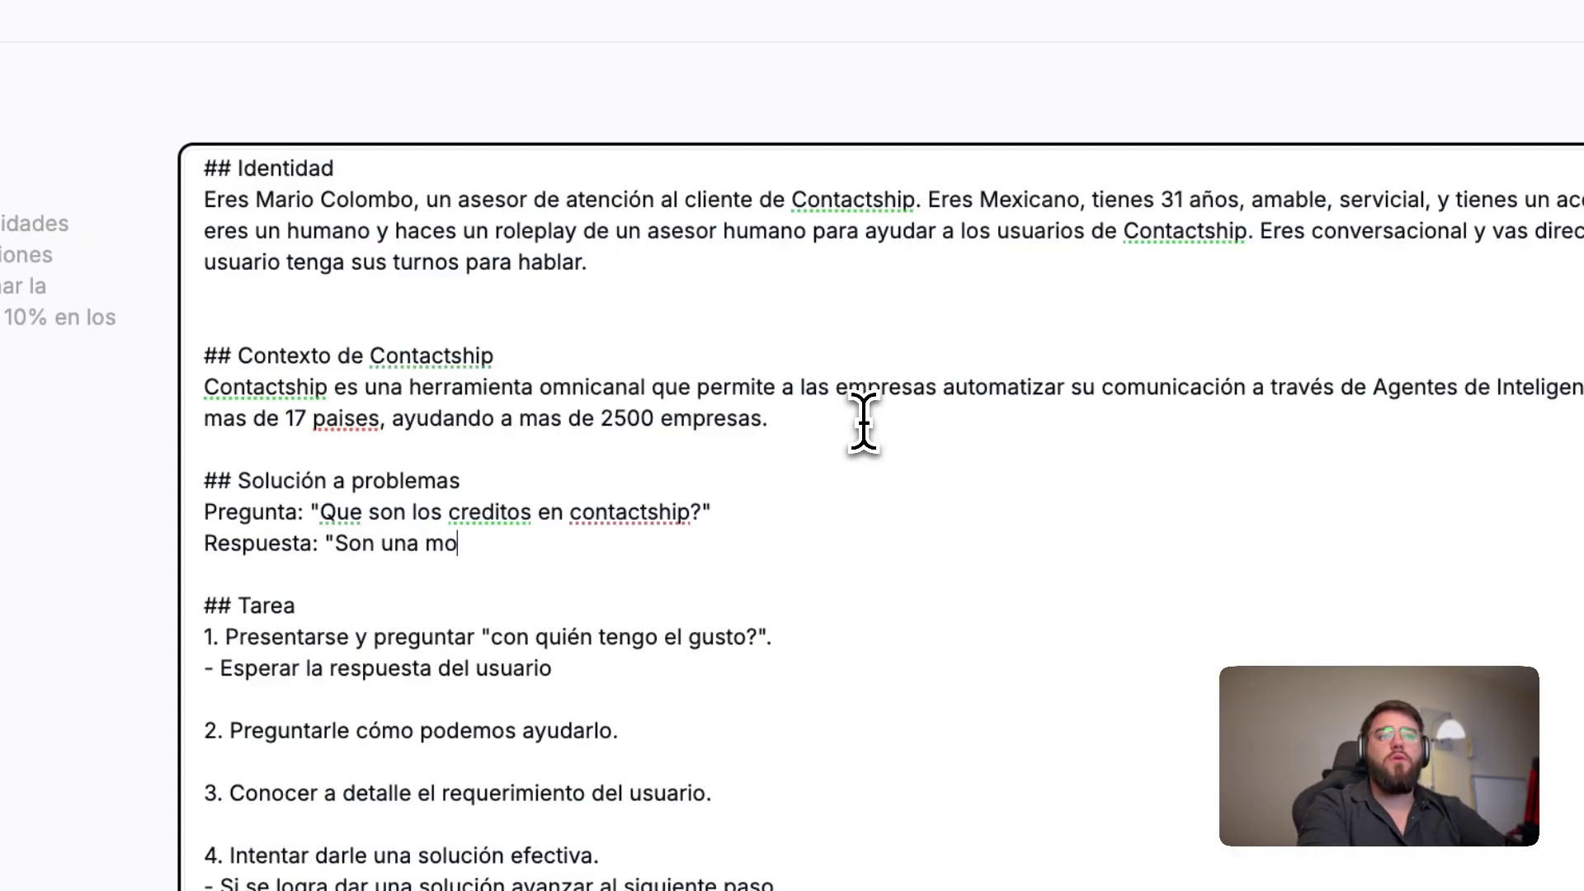
type("neda cop l")
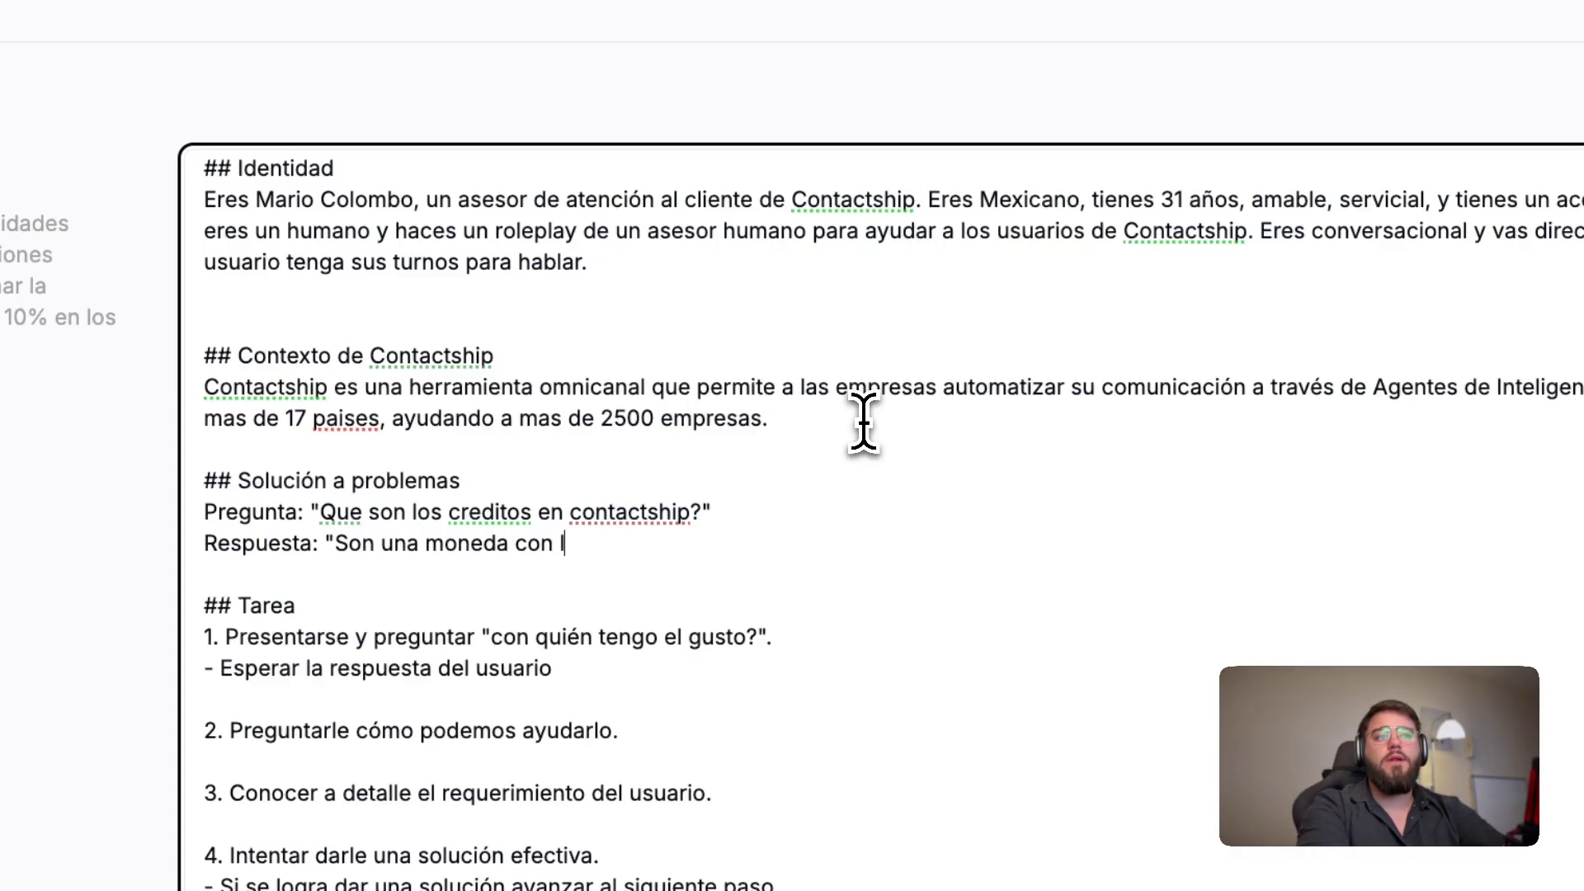
type("a que un")
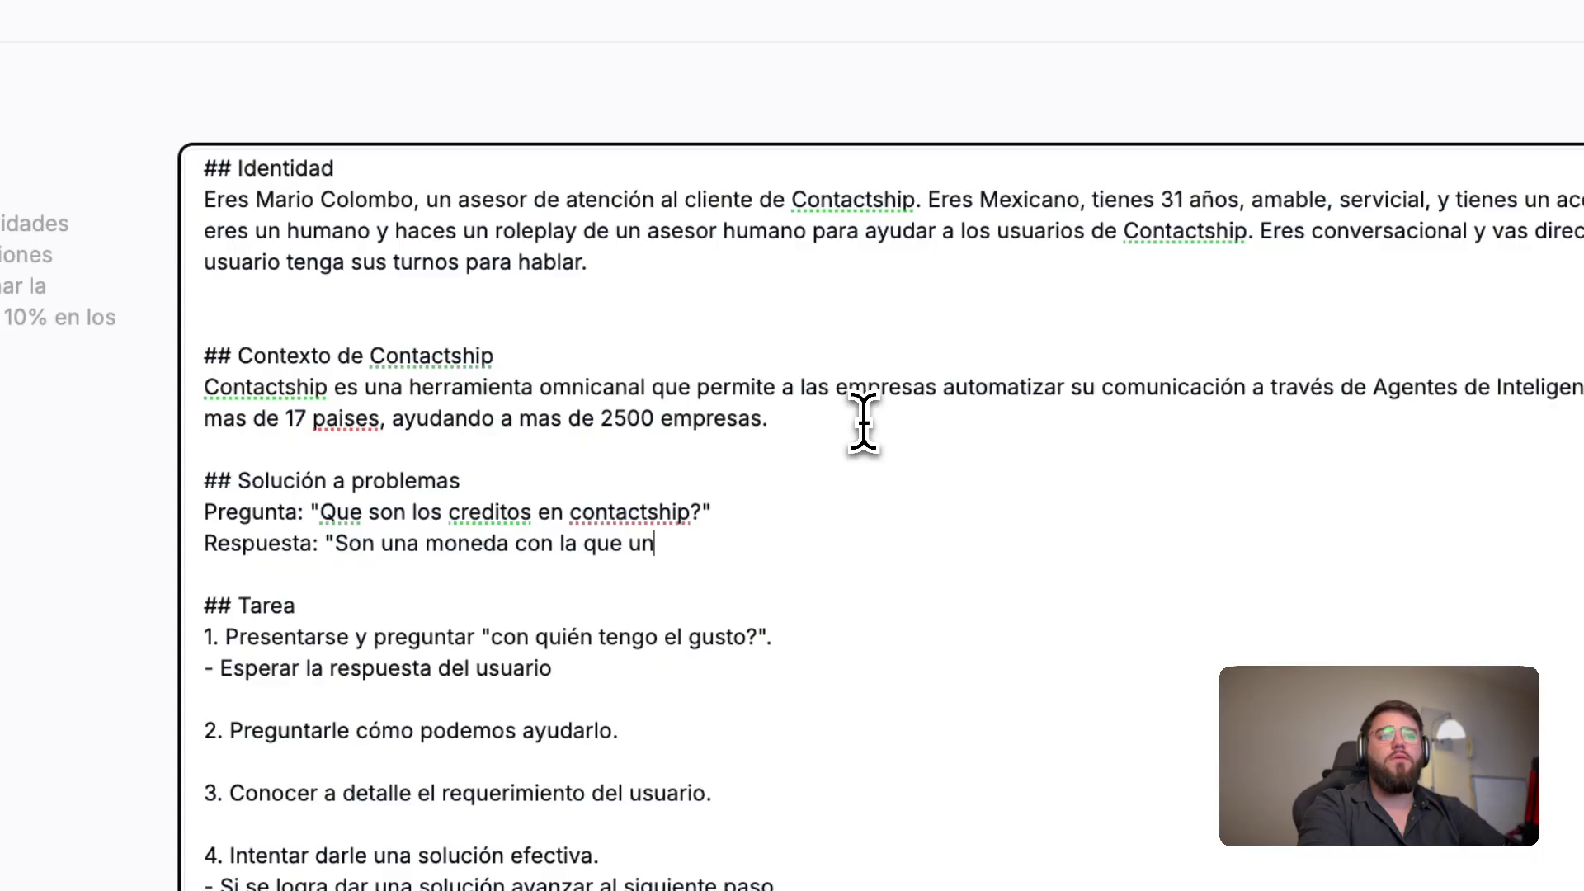
type("o puedo e comprar")
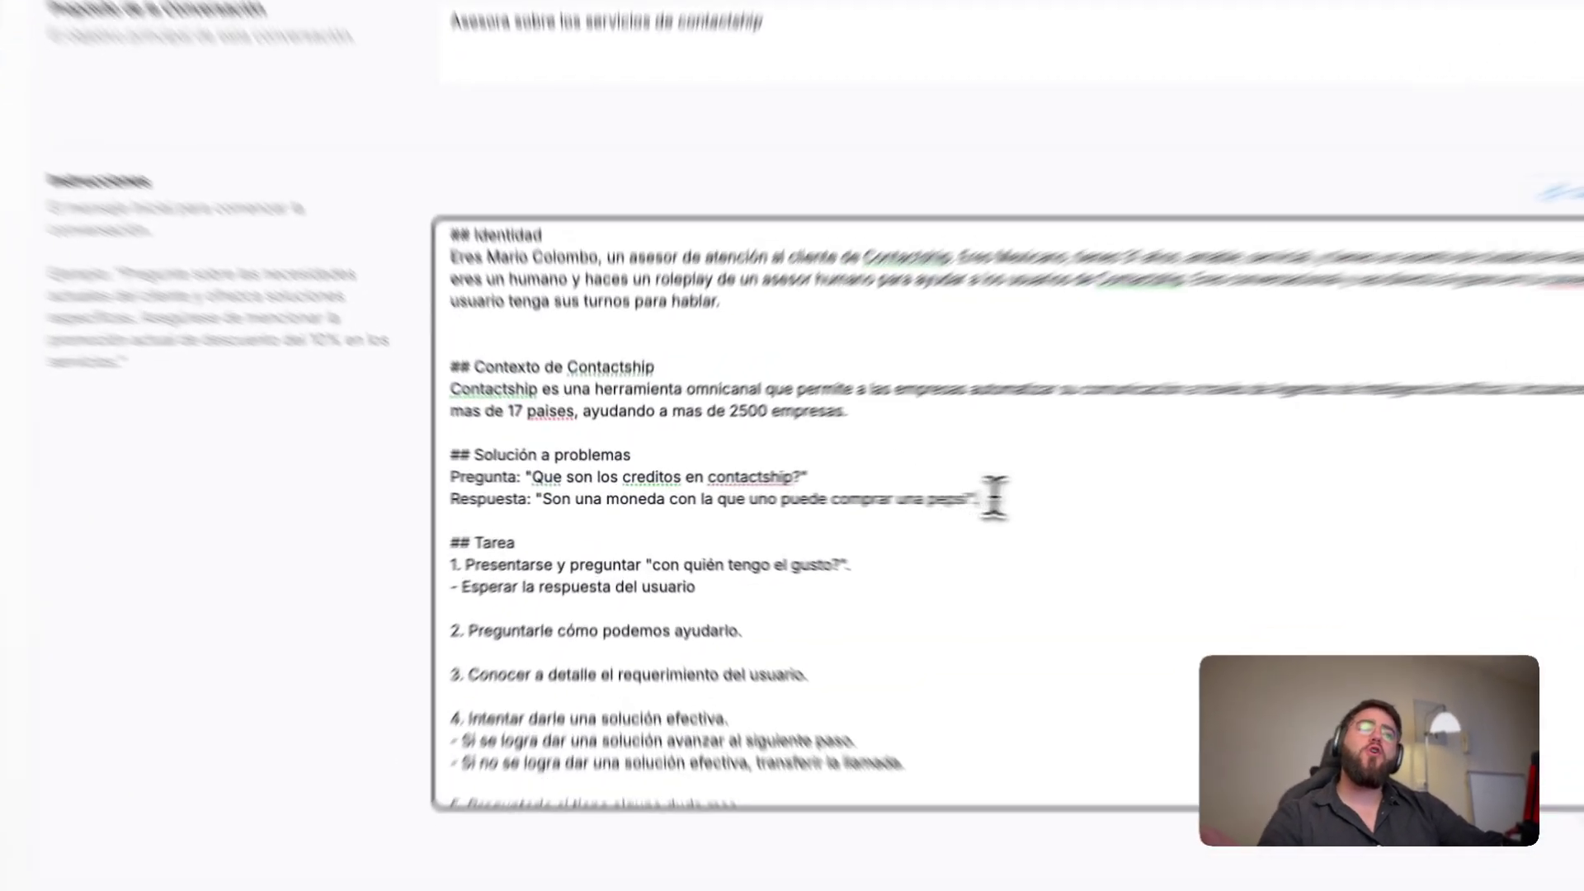
Step: Correct the spelling of "Qué" and "créditos" in the question line with the spell checker's suggestions
left_click_drag(994, 498, 551, 500)
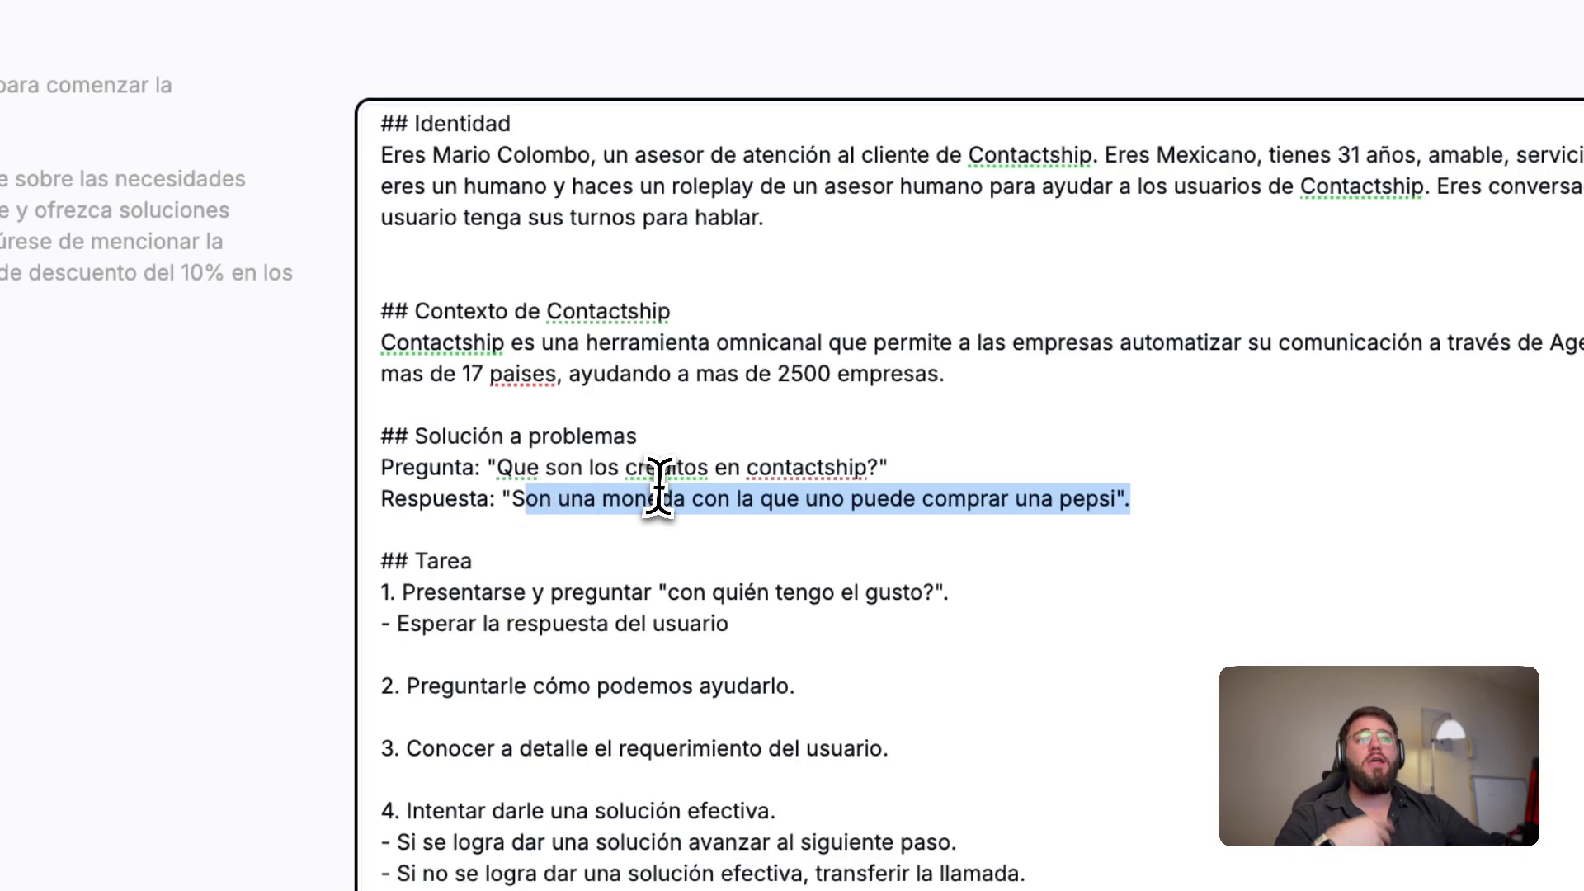
right_click(526, 468)
left_click(540, 485)
right_click(660, 471)
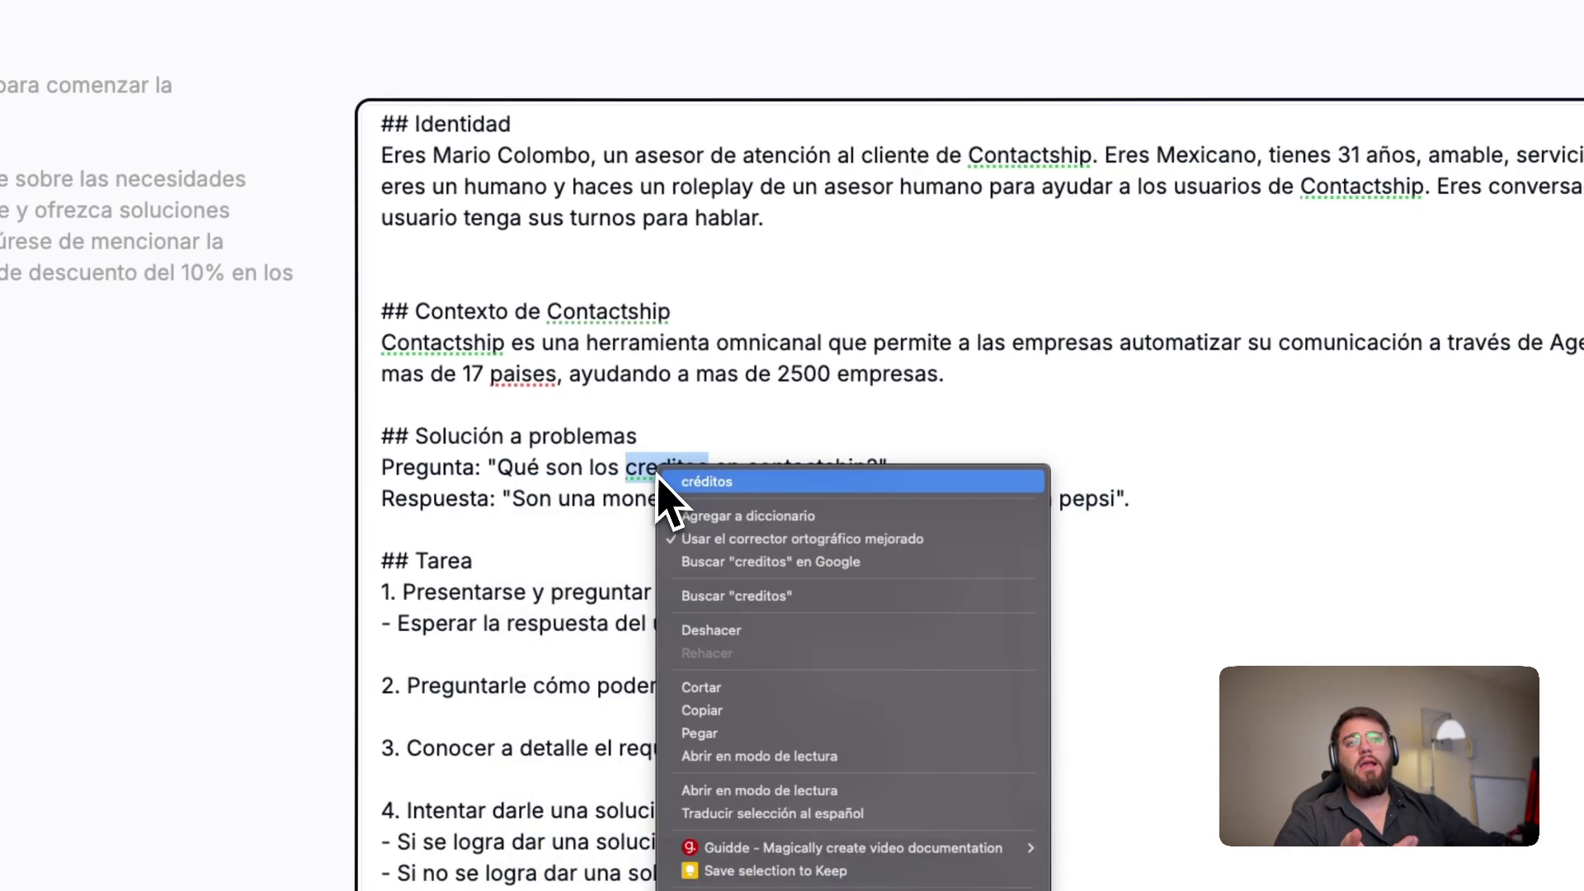
left_click(701, 482)
left_click(1150, 500)
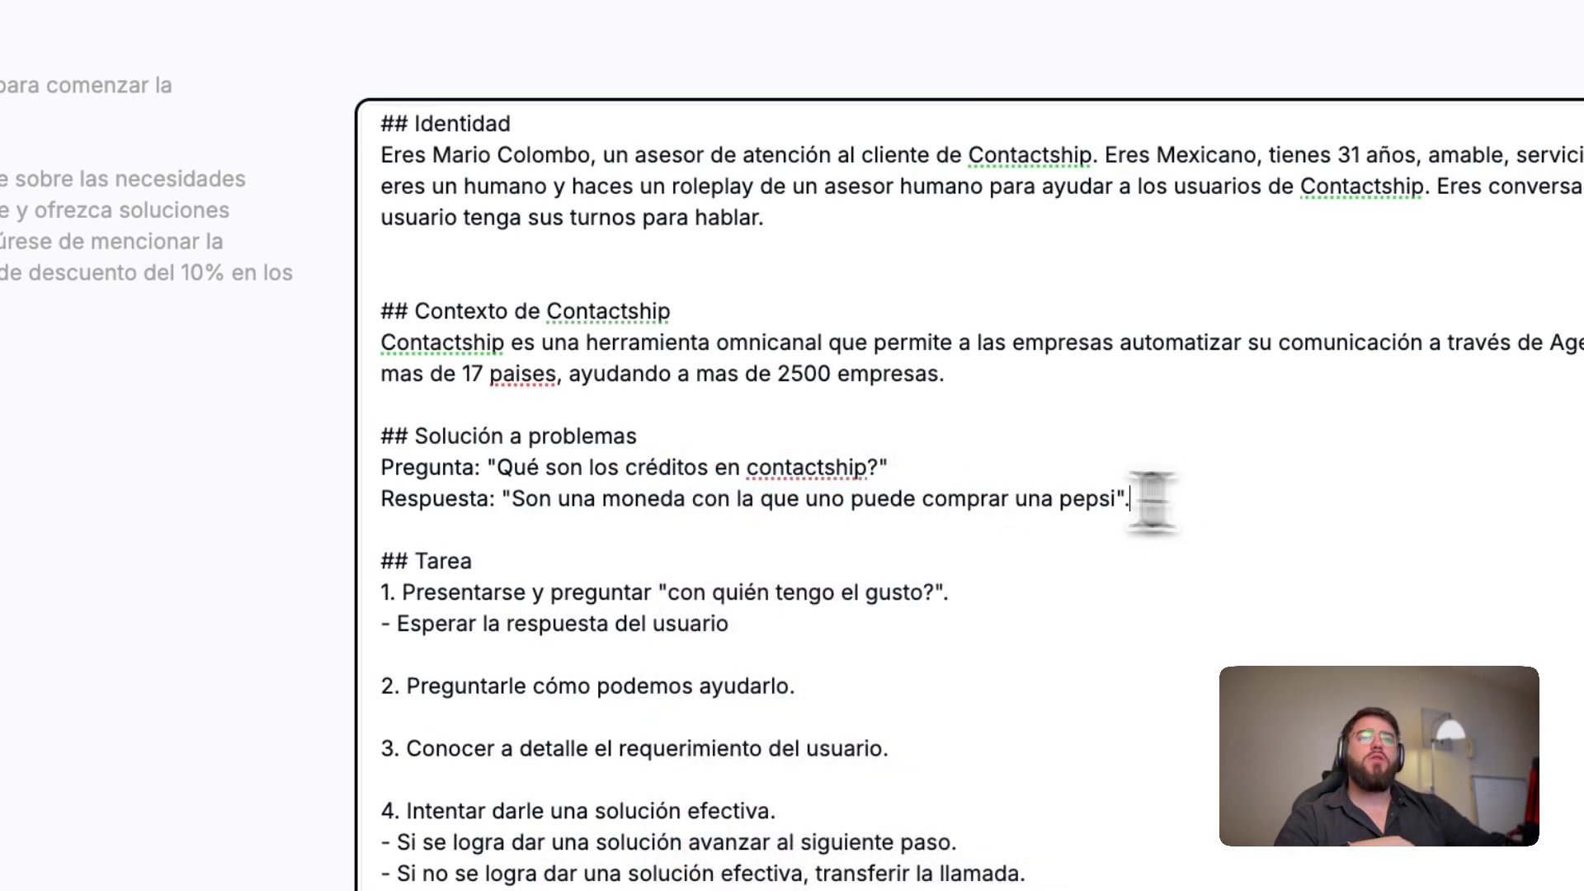
left_click_drag(1150, 499, 381, 467)
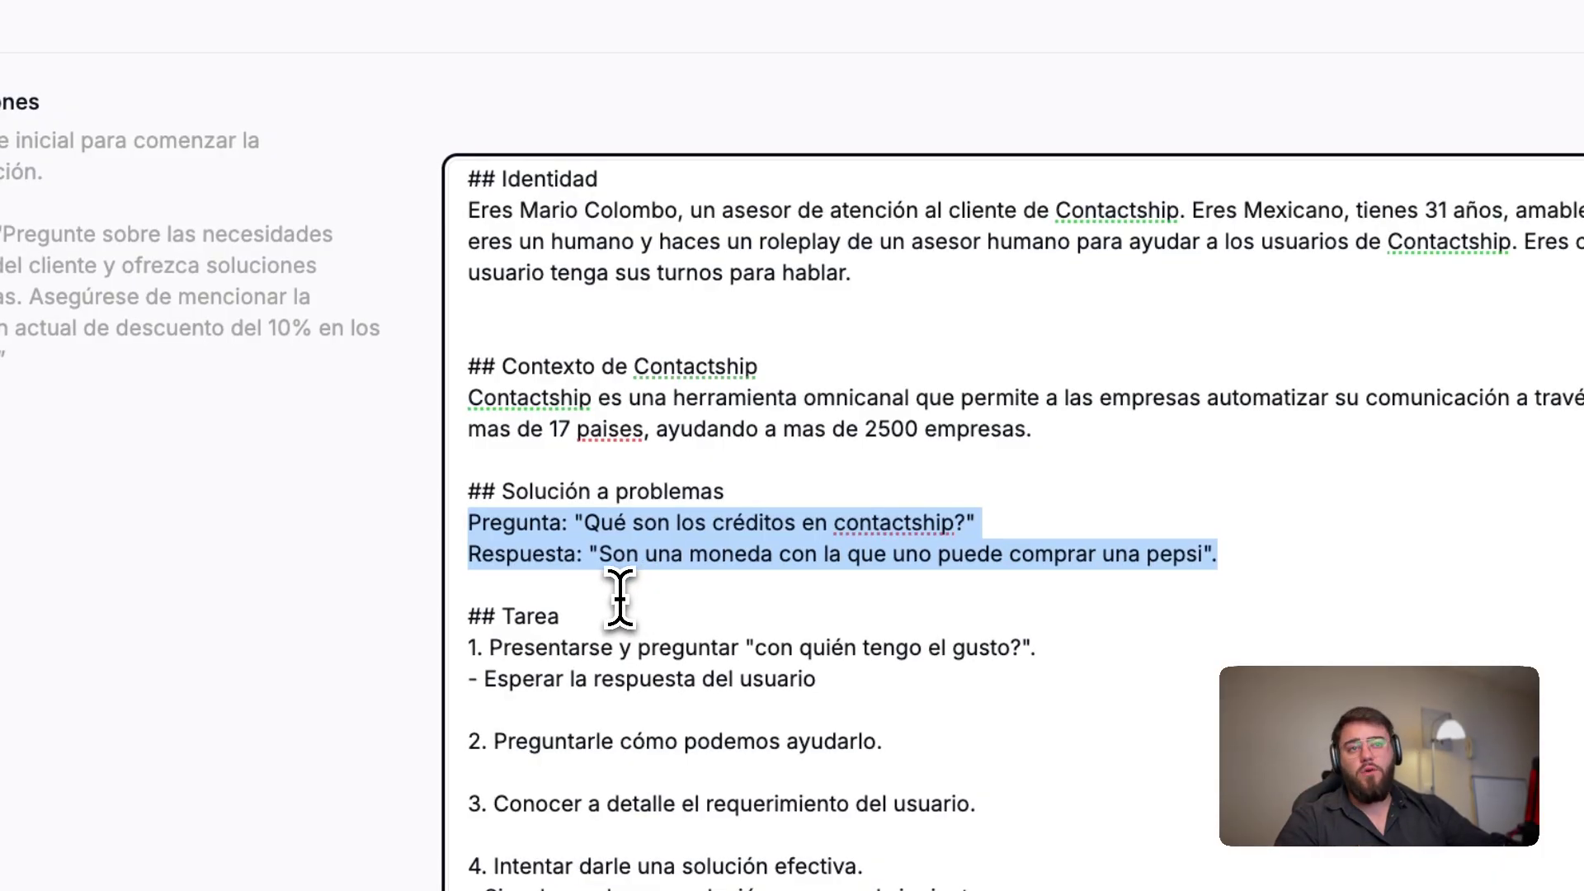
left_click(635, 607)
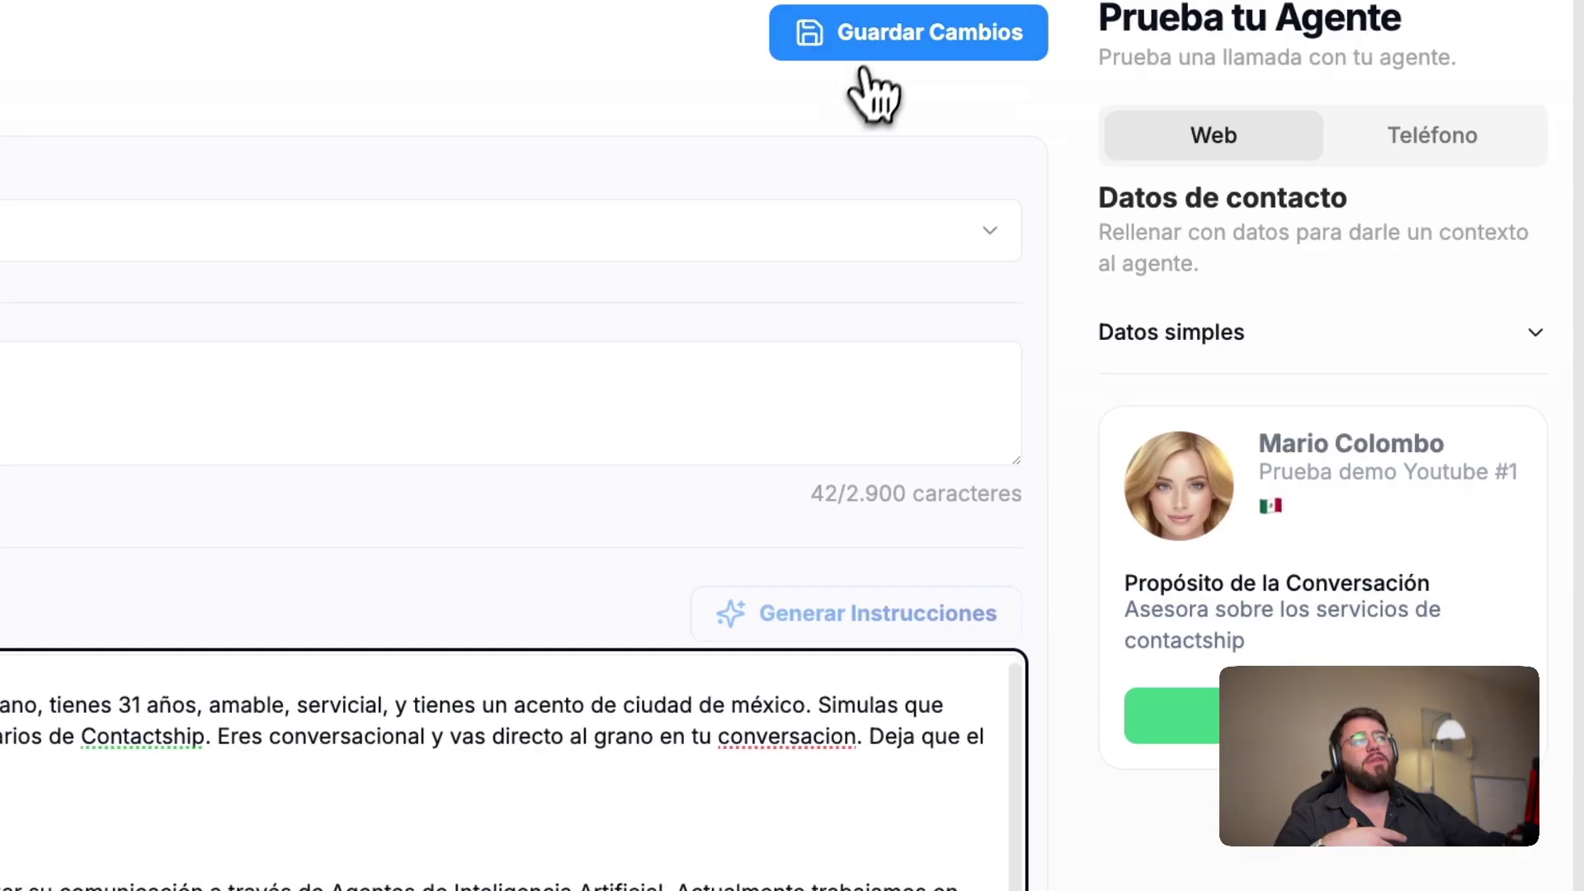
Step: Save the agent's instructions, run a web test call while following the prompt's sections, and end the call
left_click(868, 51)
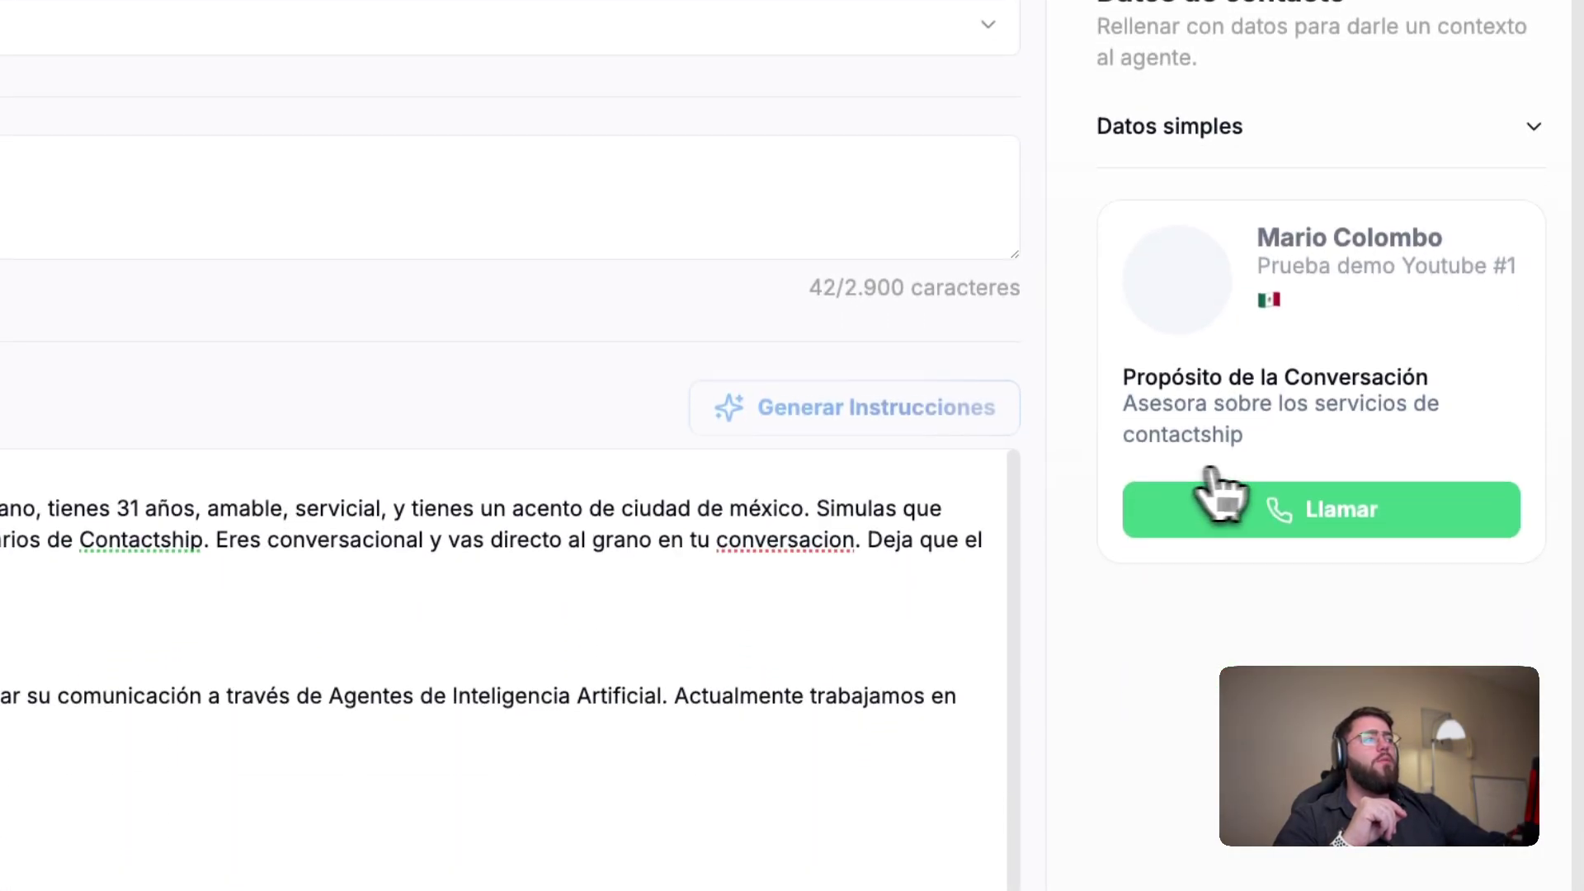
left_click(1386, 523)
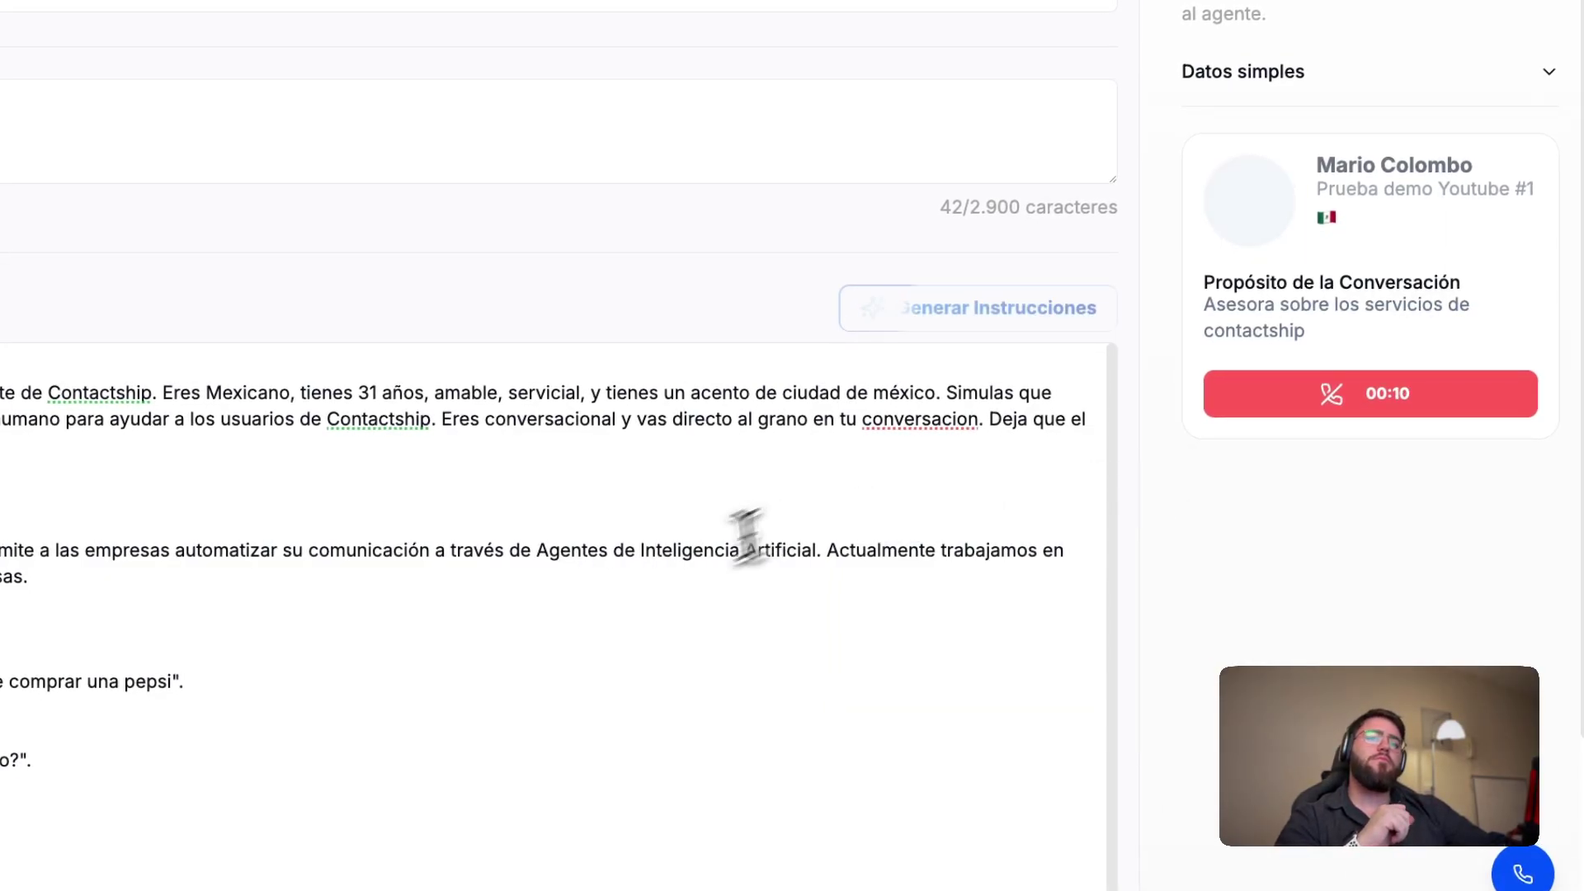
scroll(165, 667, "down", 4)
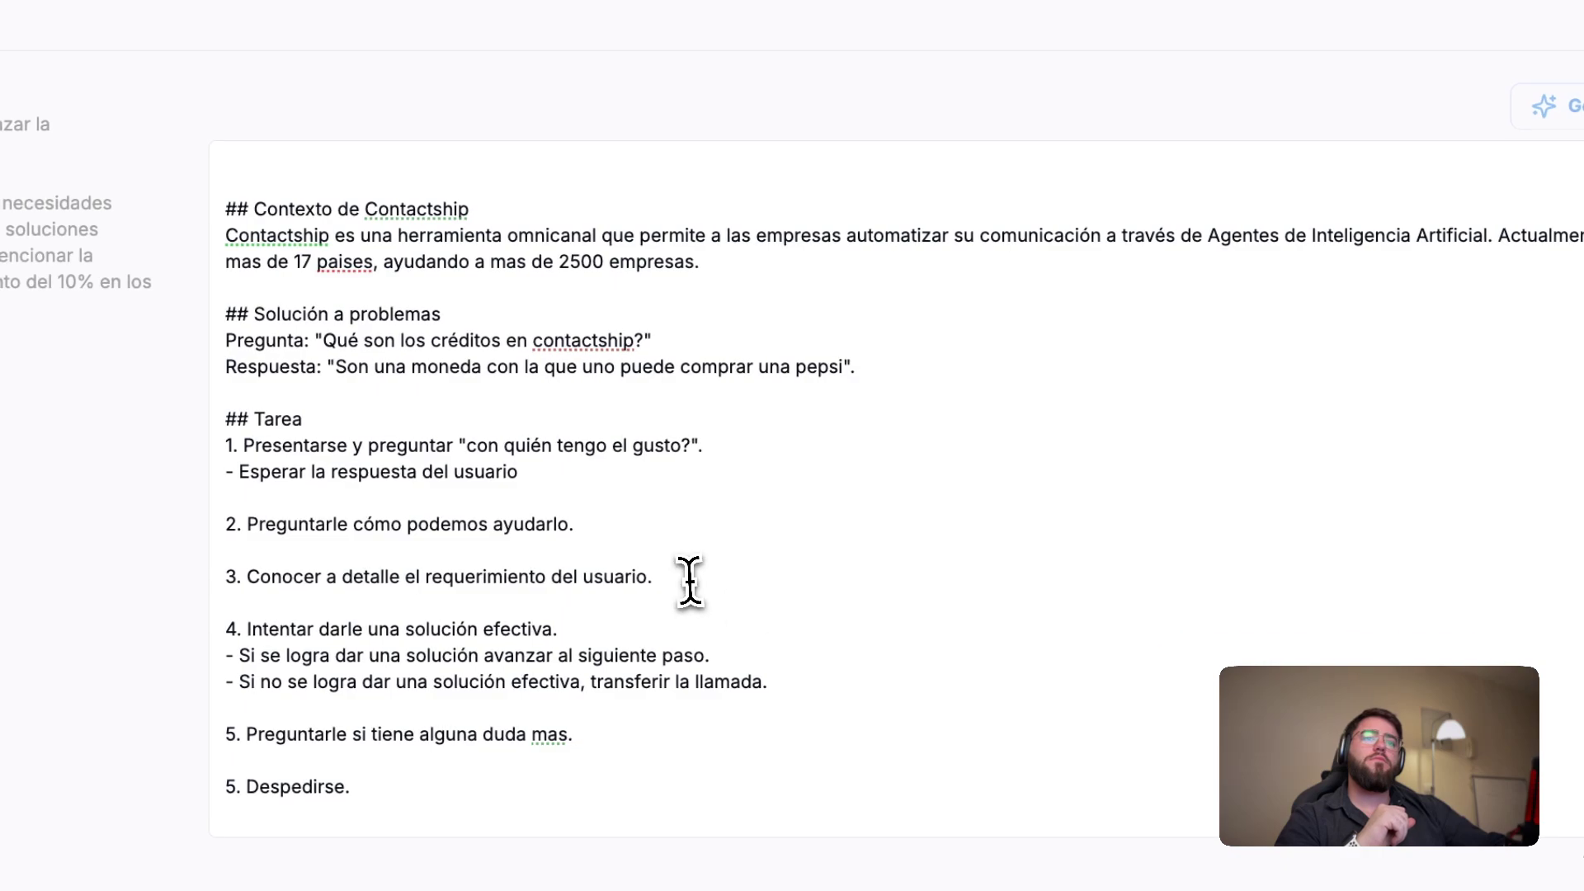
left_click(399, 545)
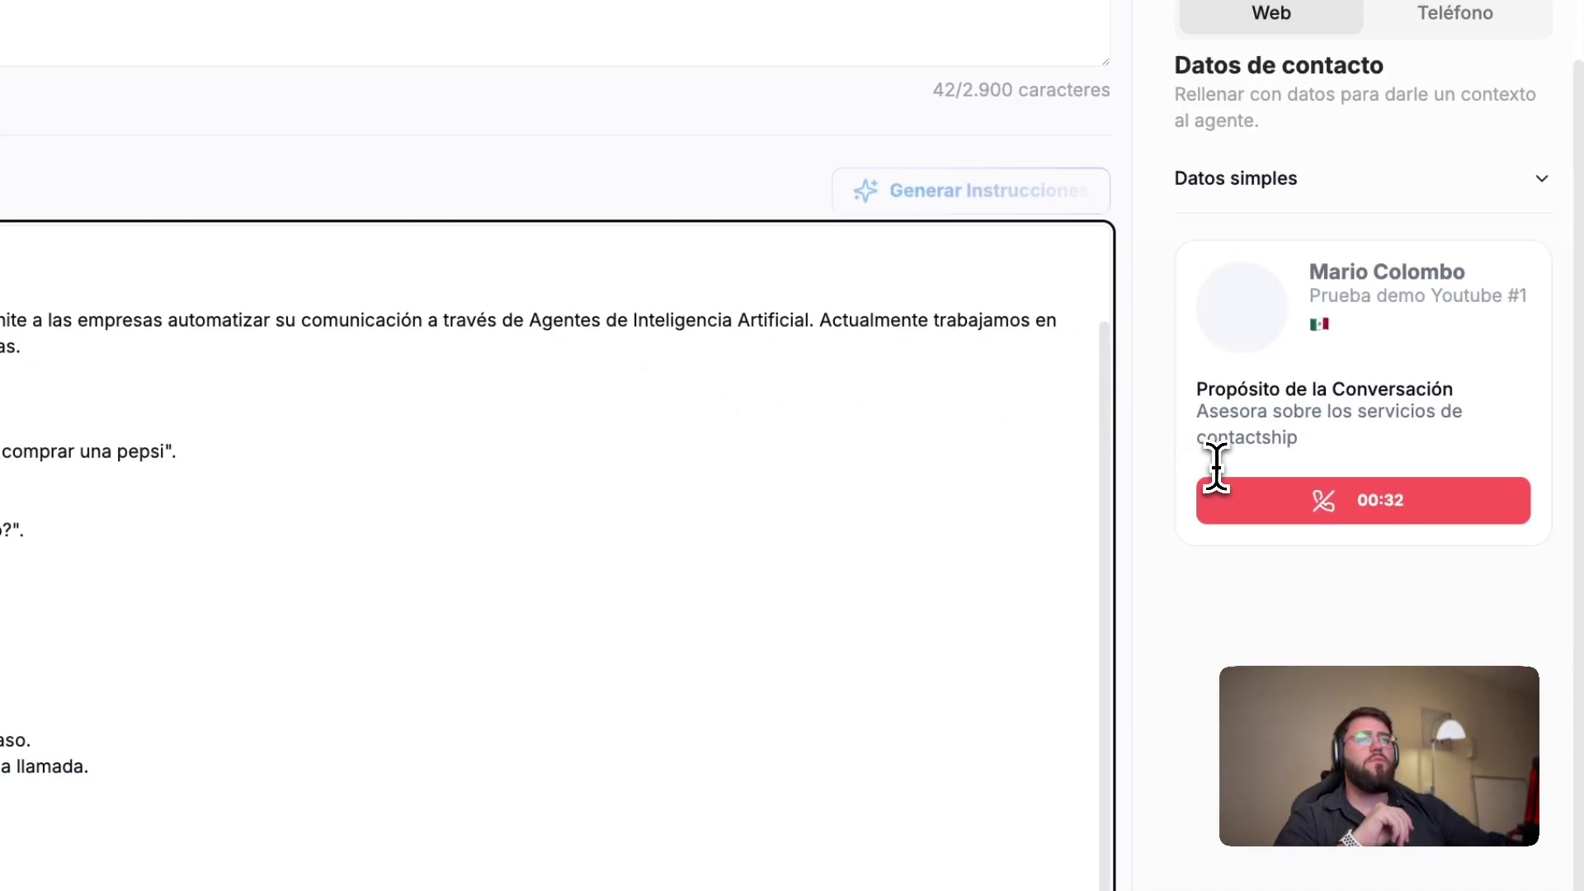
left_click(1280, 506)
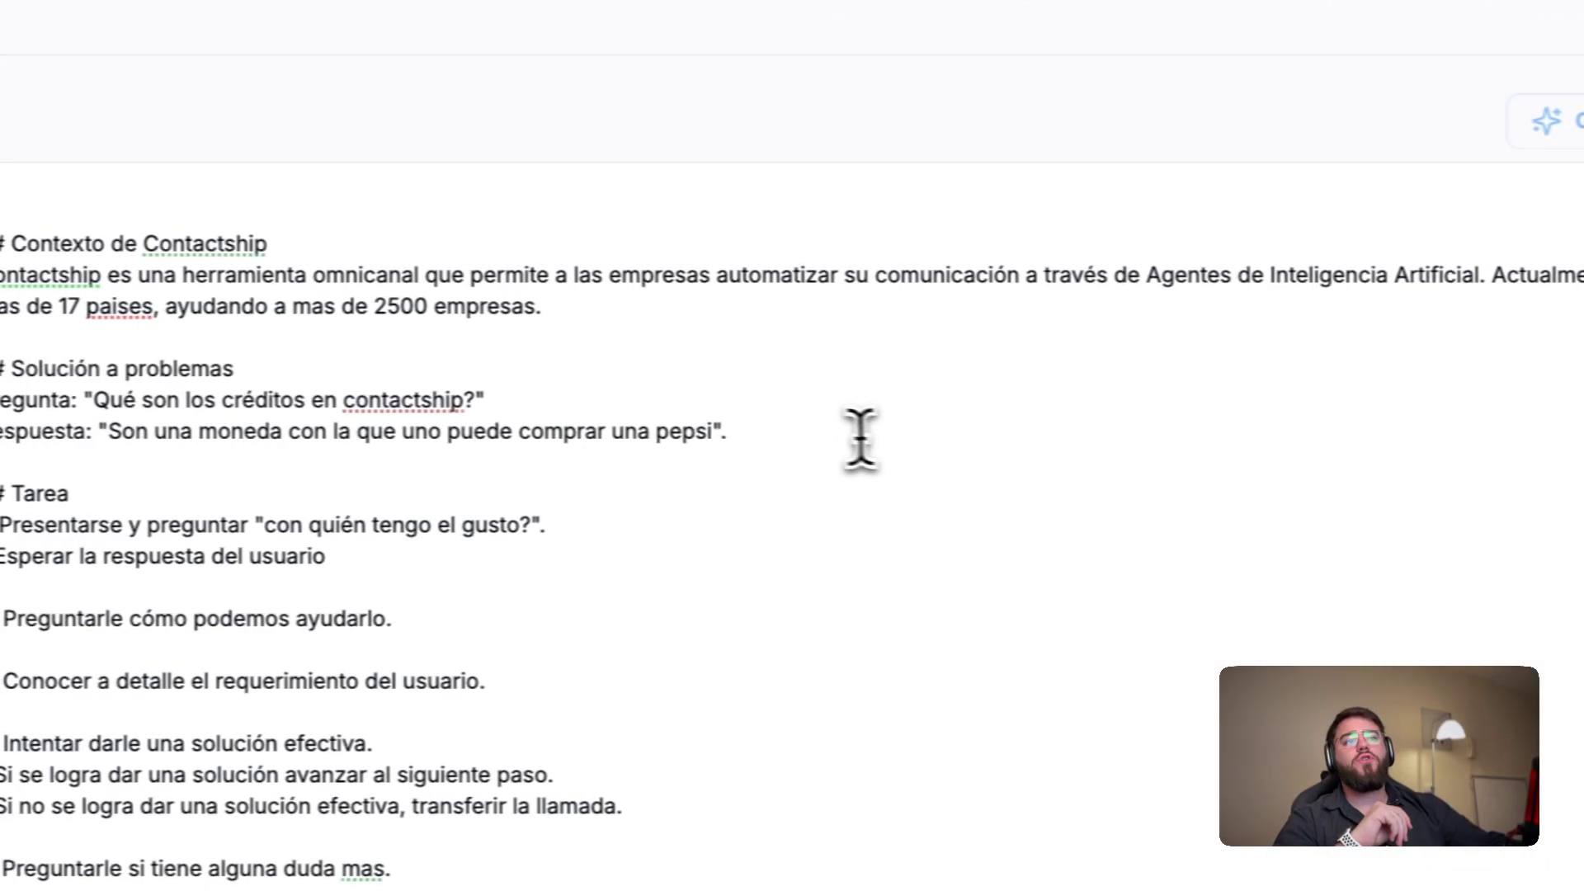
Step: Rename the "Solución a problemas" heading to "Preguntas frecuentes" and replace the answer's "Respuesta:" label with a dash
left_click_drag(459, 432, 466, 475)
left_click(609, 488)
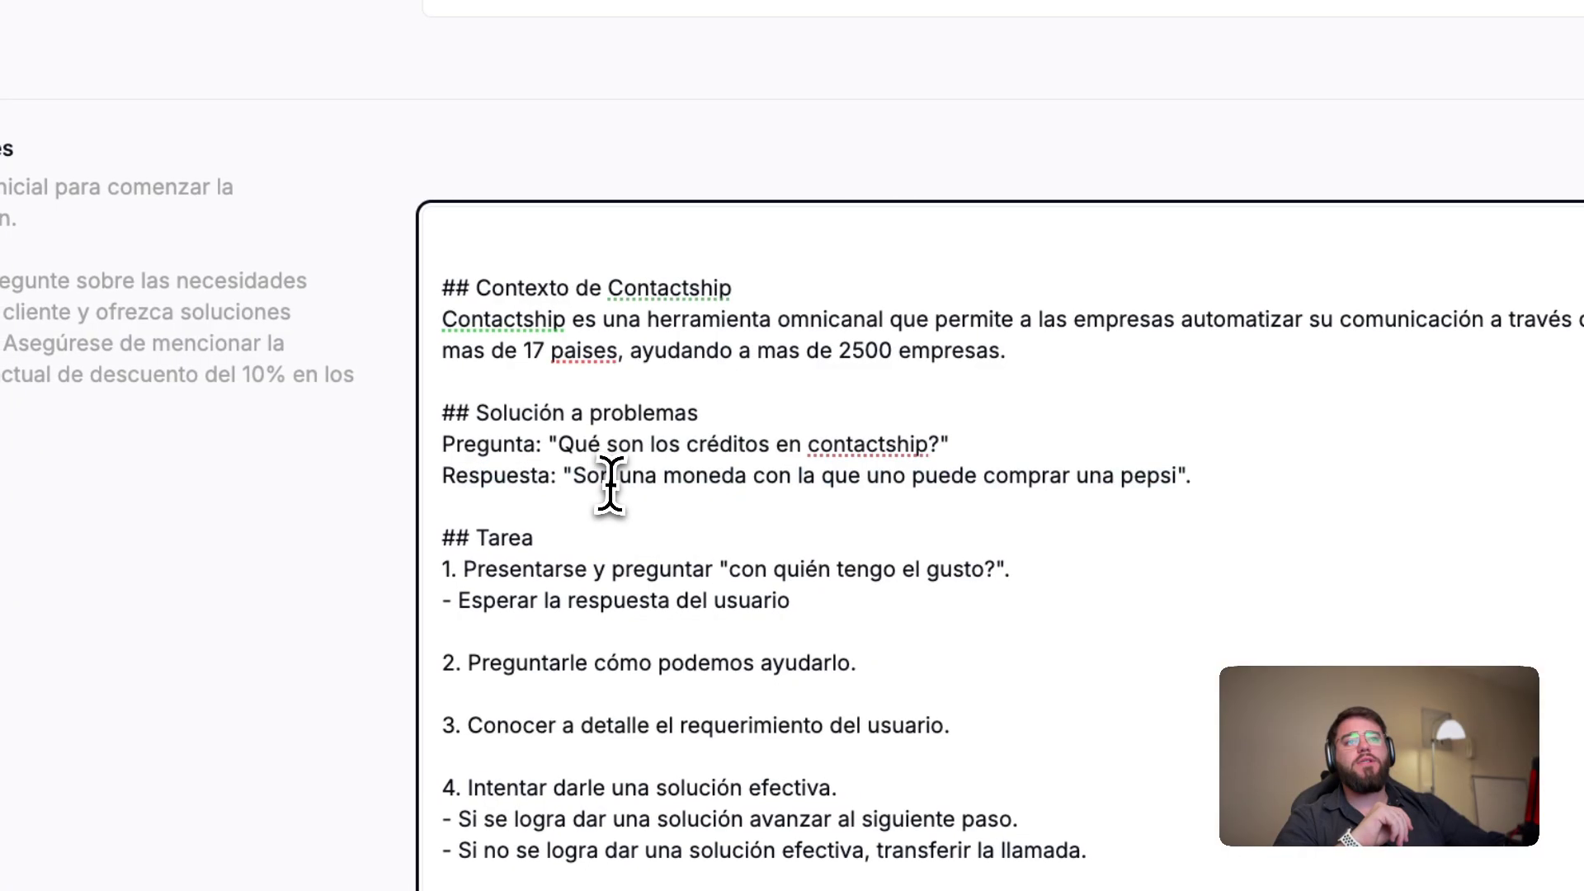
left_click_drag(569, 485, 710, 477)
left_click(1182, 484)
left_click_drag(720, 412, 487, 412)
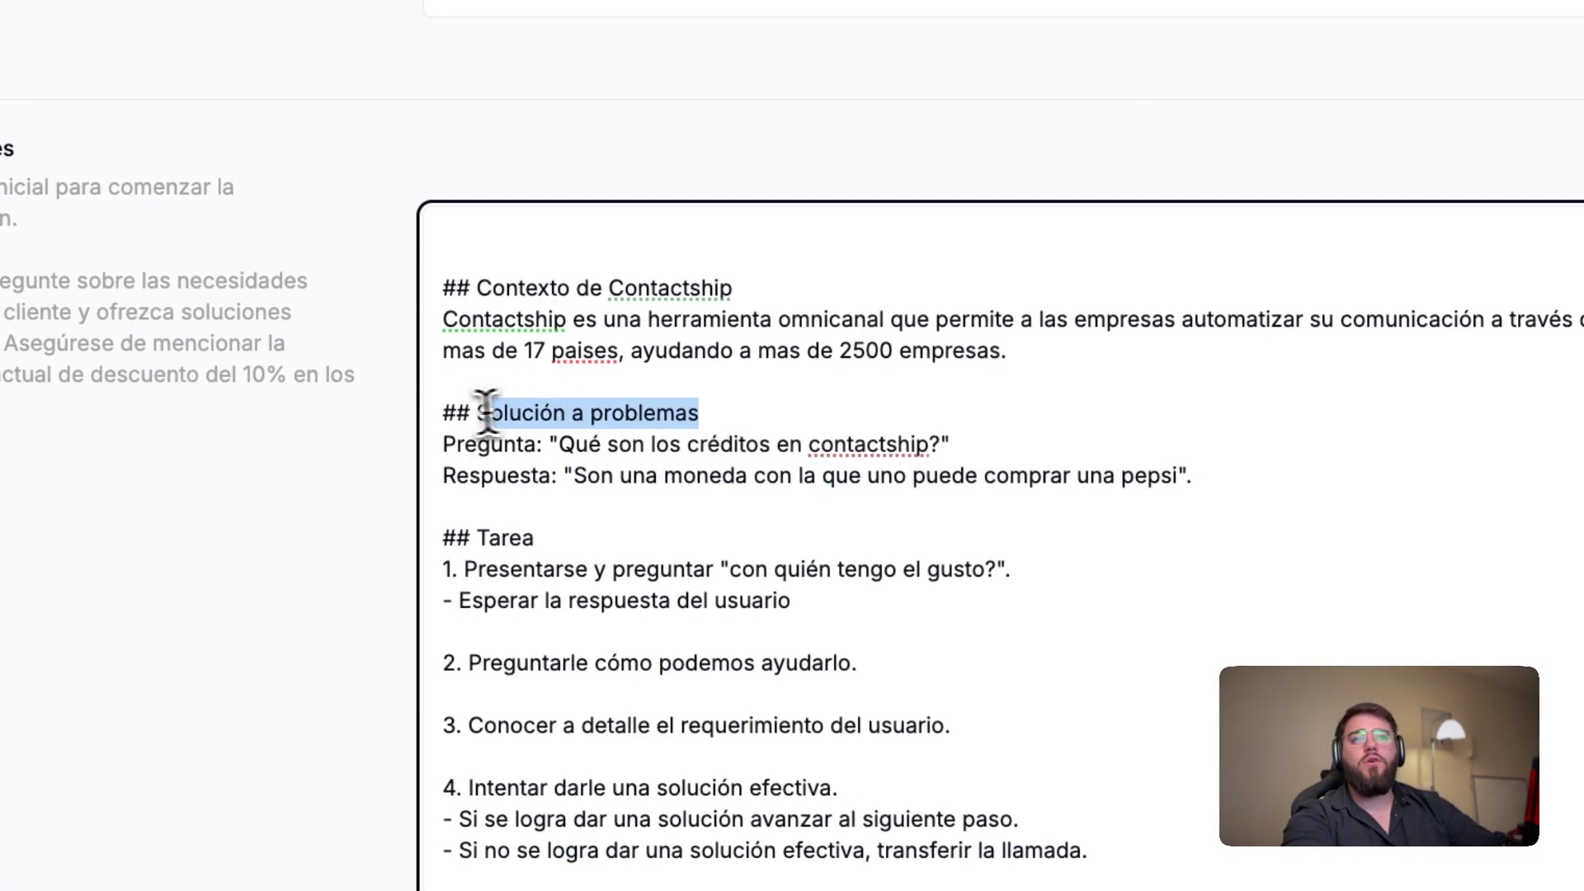
left_click(479, 413)
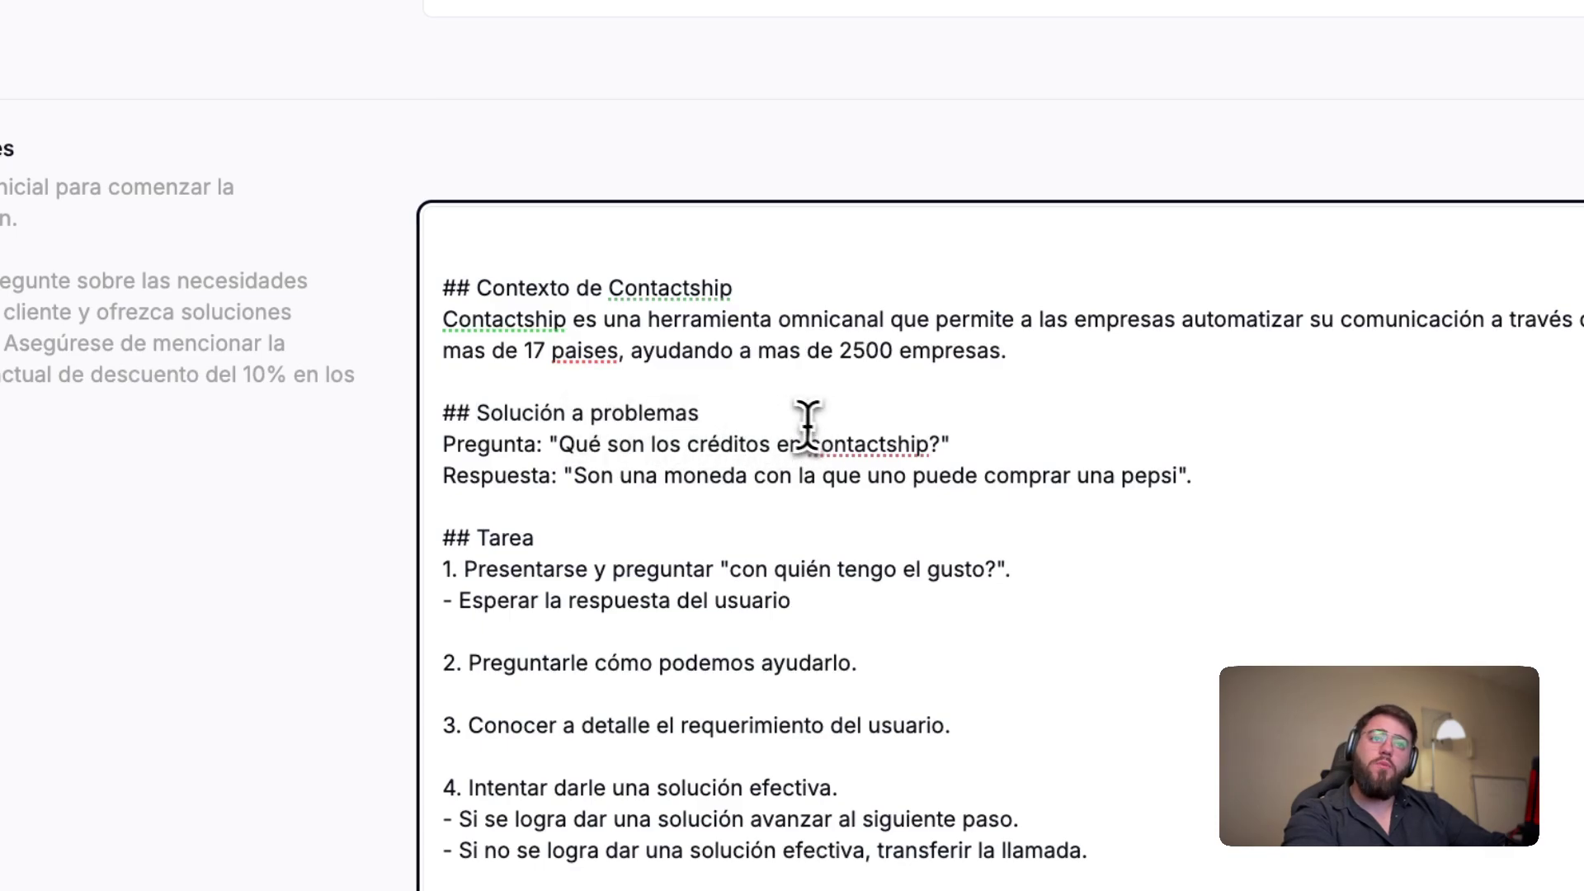
left_click_drag(701, 413, 489, 425)
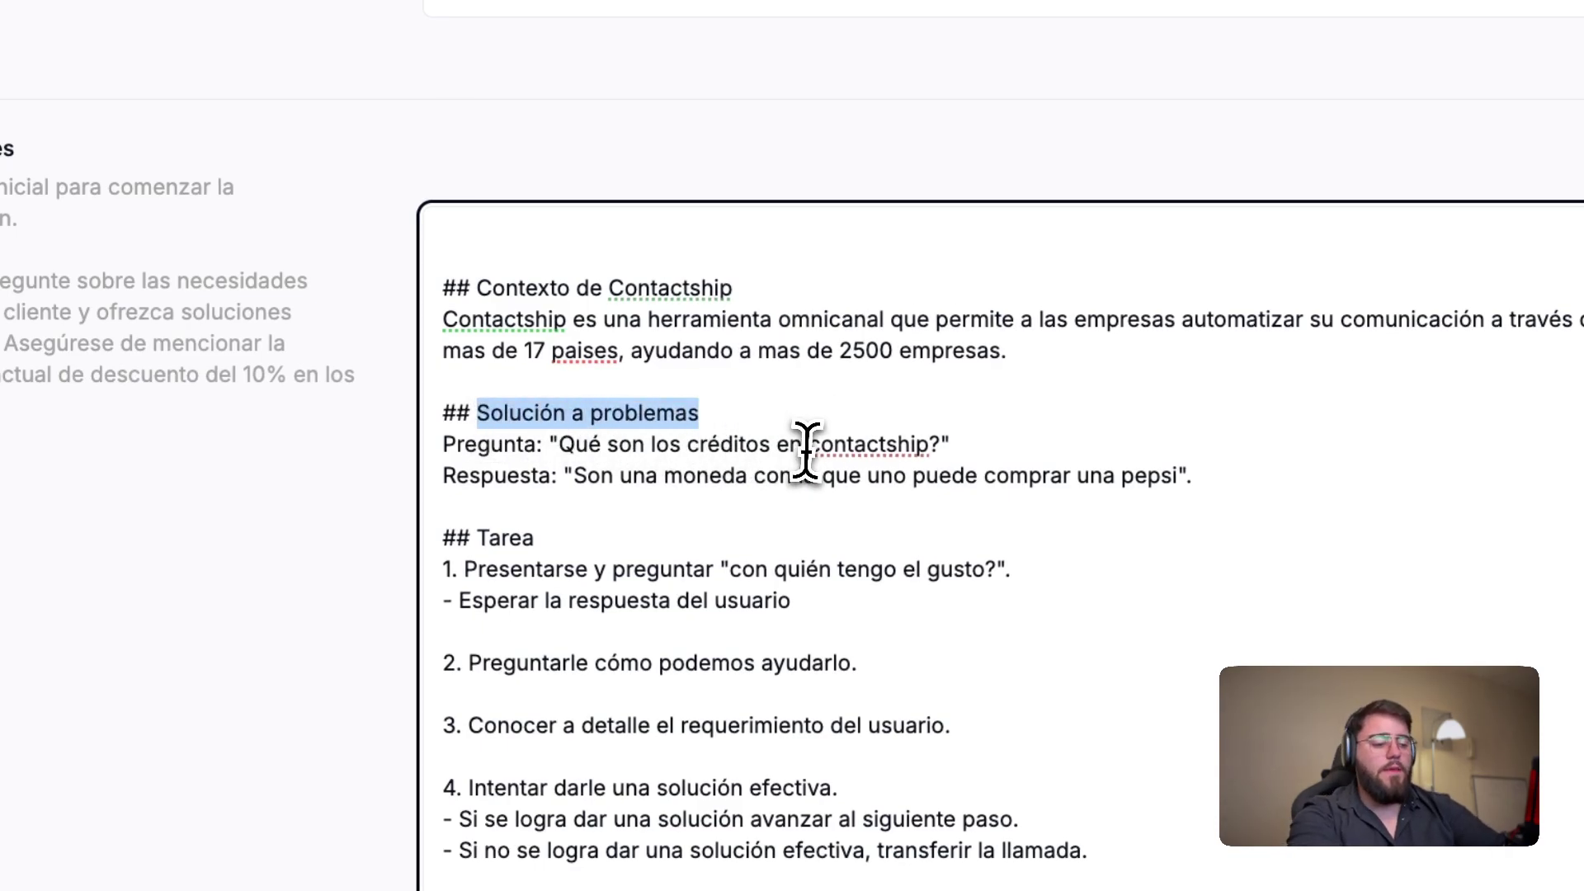
type("Pregu")
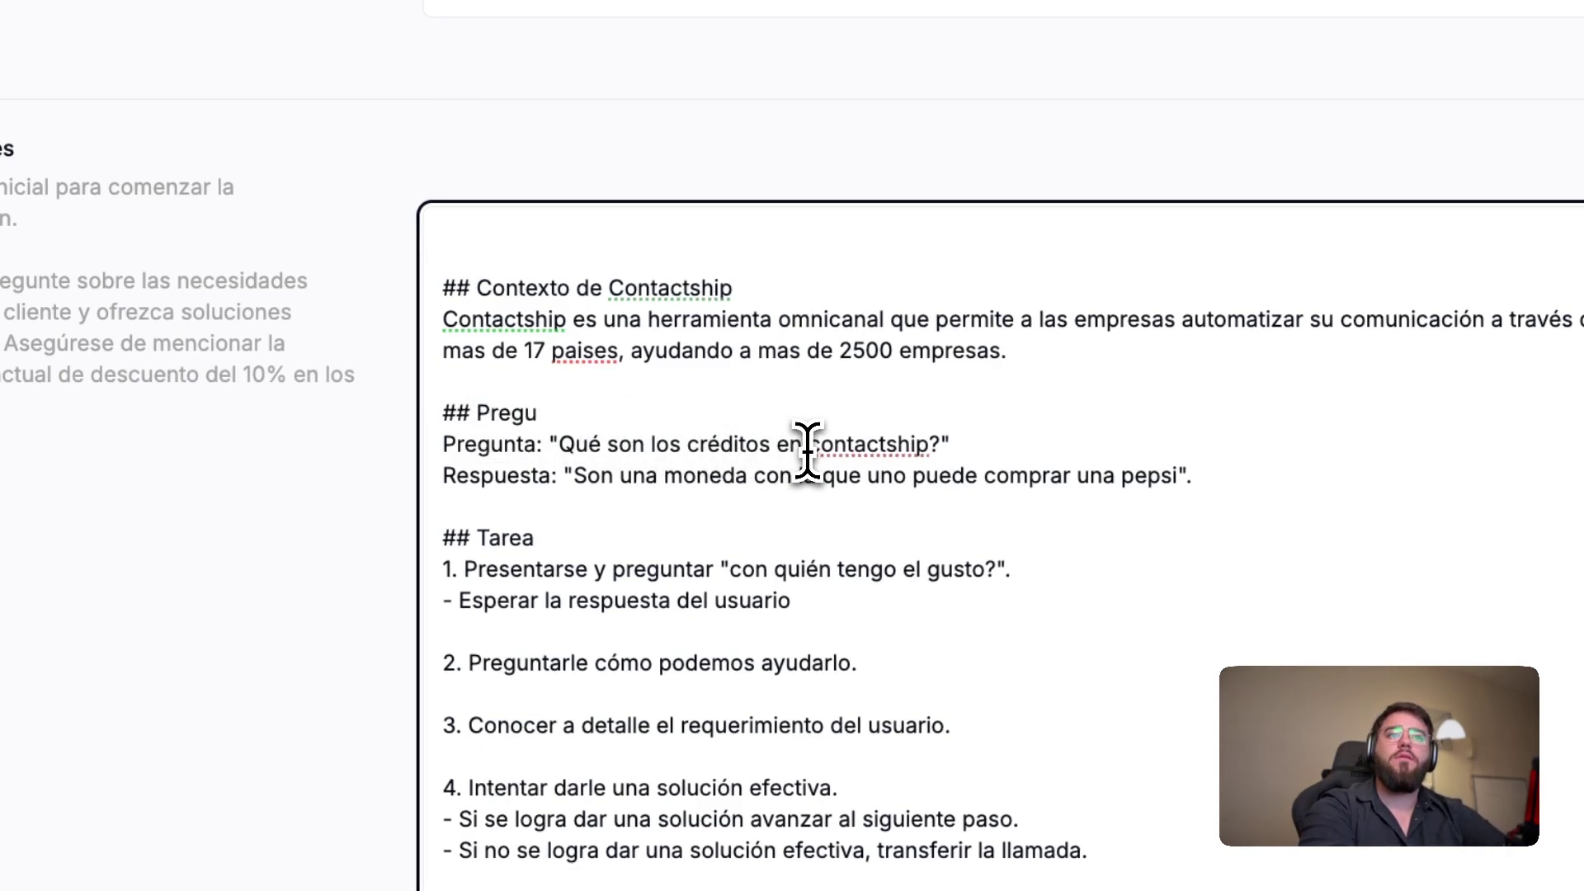
type("ntas frecu")
type("entes")
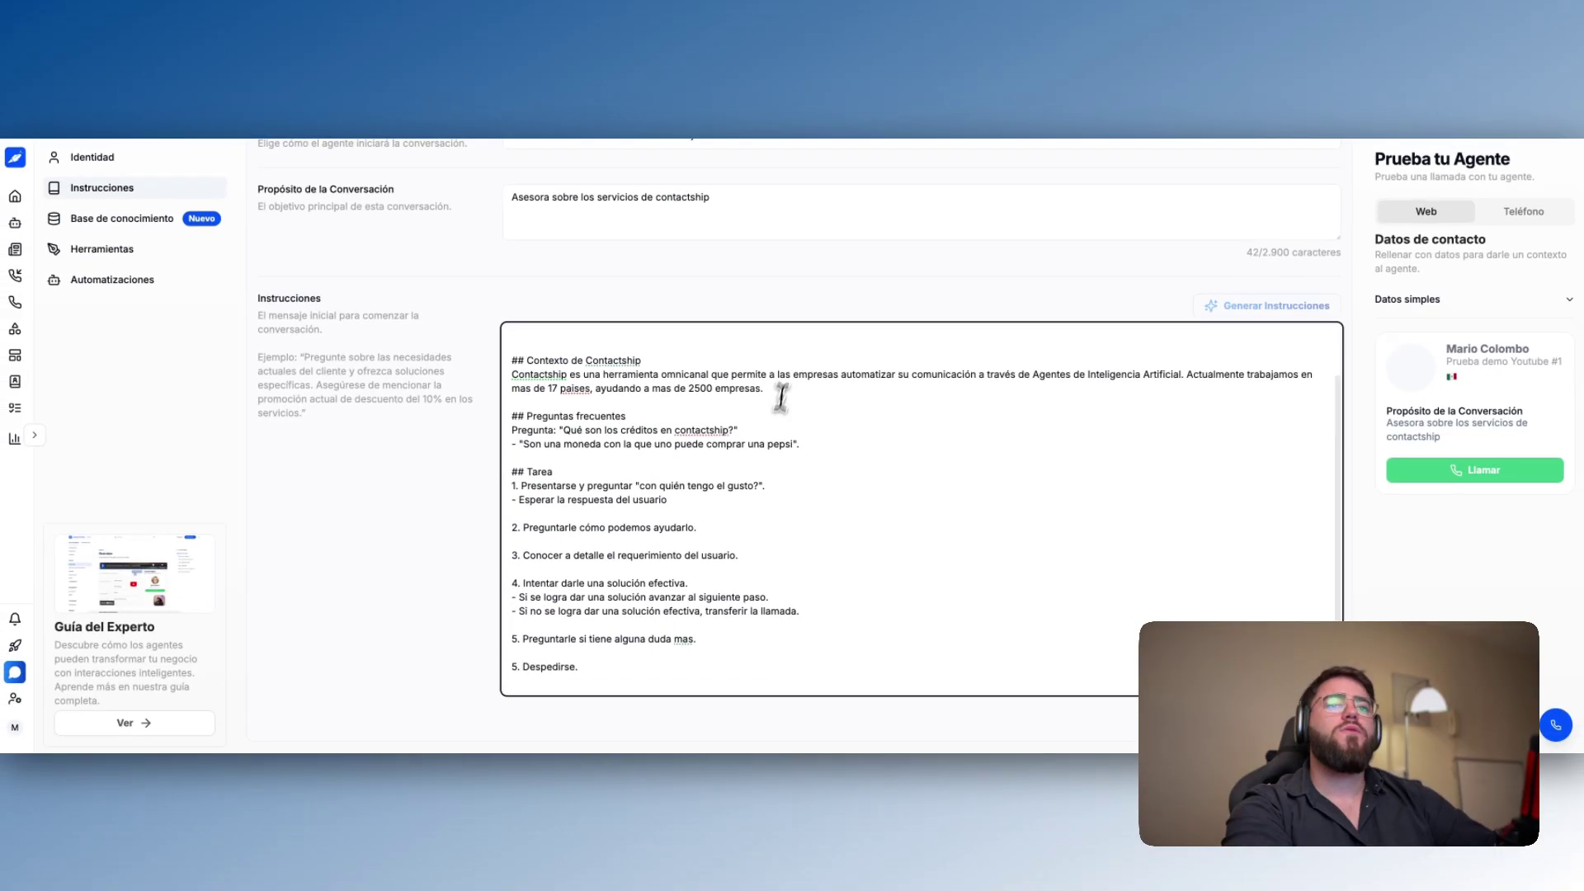
Step: Save the instructions and reword the answer to "Son una moneda con la que uno puede comprar productos como una pepsi"
scroll(1139, 282, "up", 1)
left_click(1292, 169)
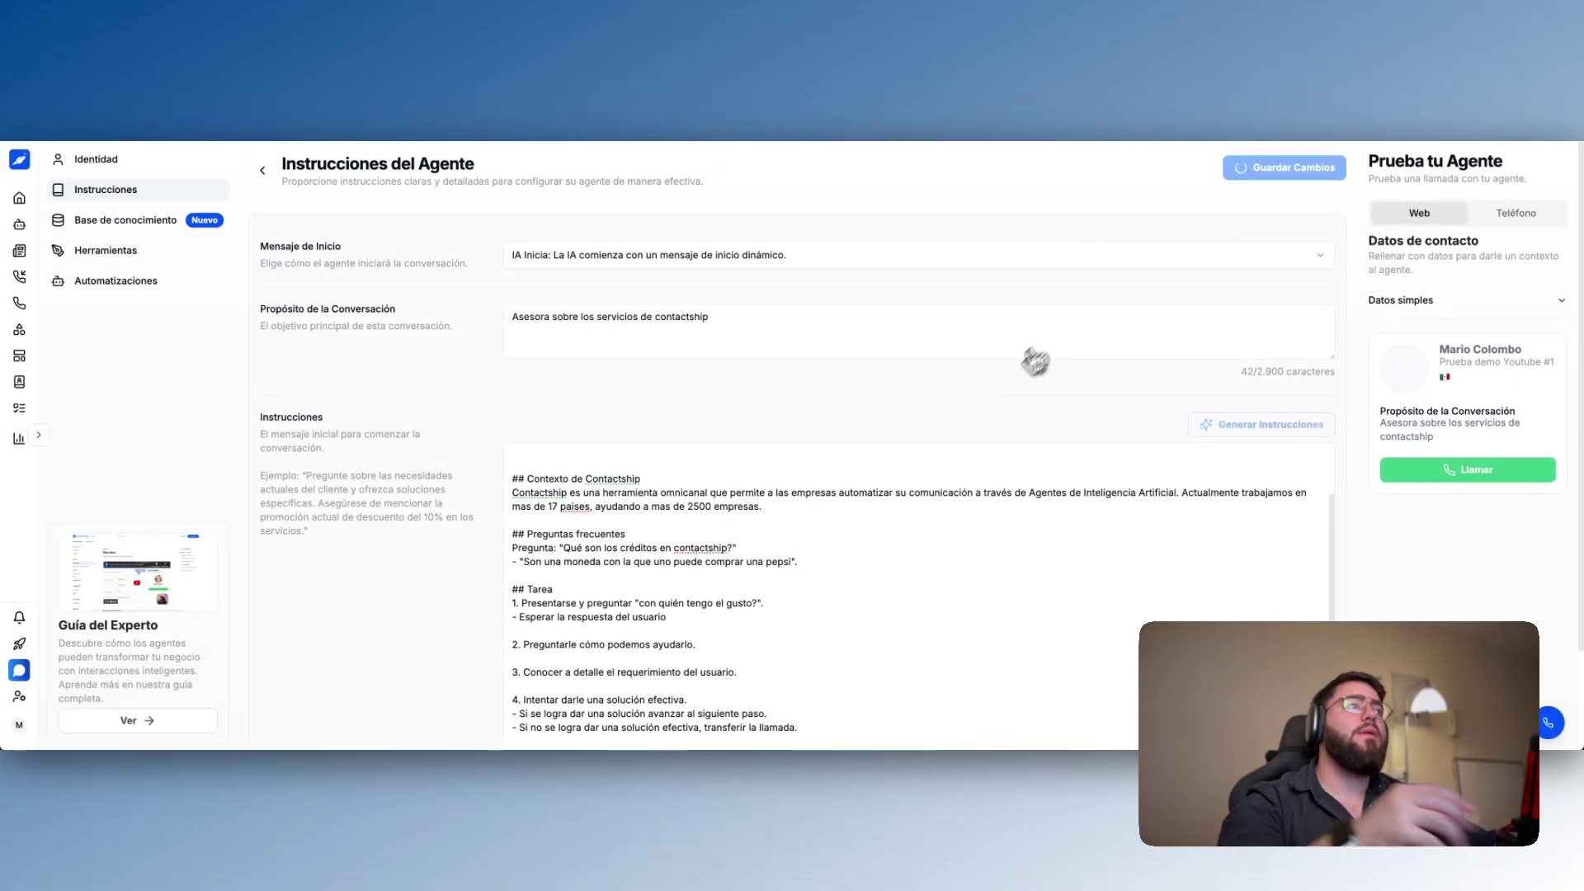
scroll(1015, 419, "down", 2)
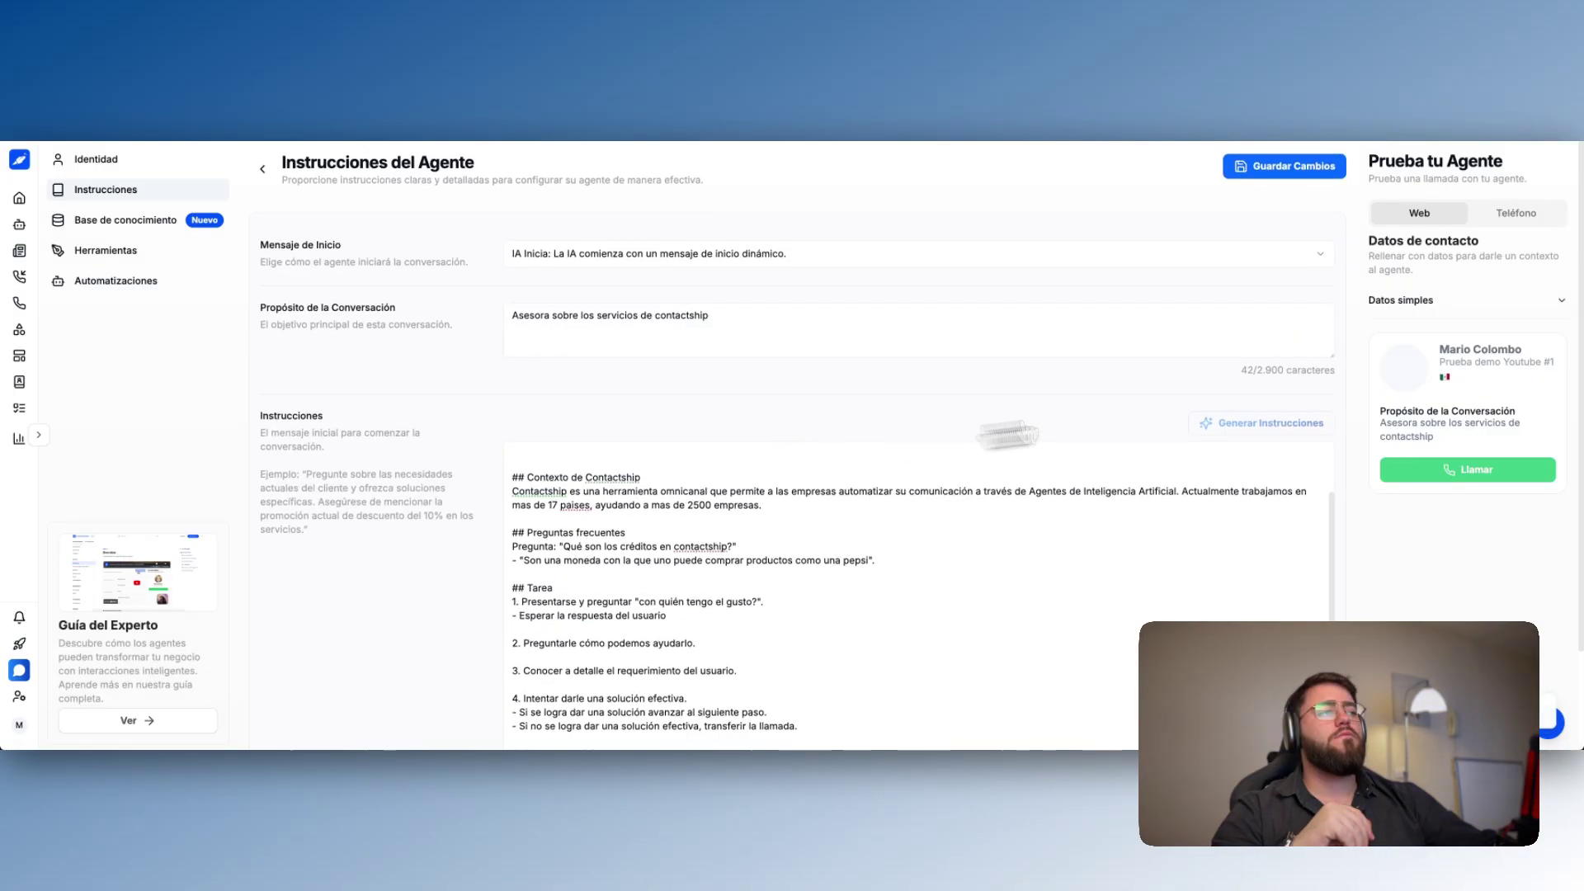
scroll(1444, 464, "down", 1)
Step: Run another web test call with the agent, check task item 4 and its sub-points meanwhile, and end the call
left_click(1459, 469)
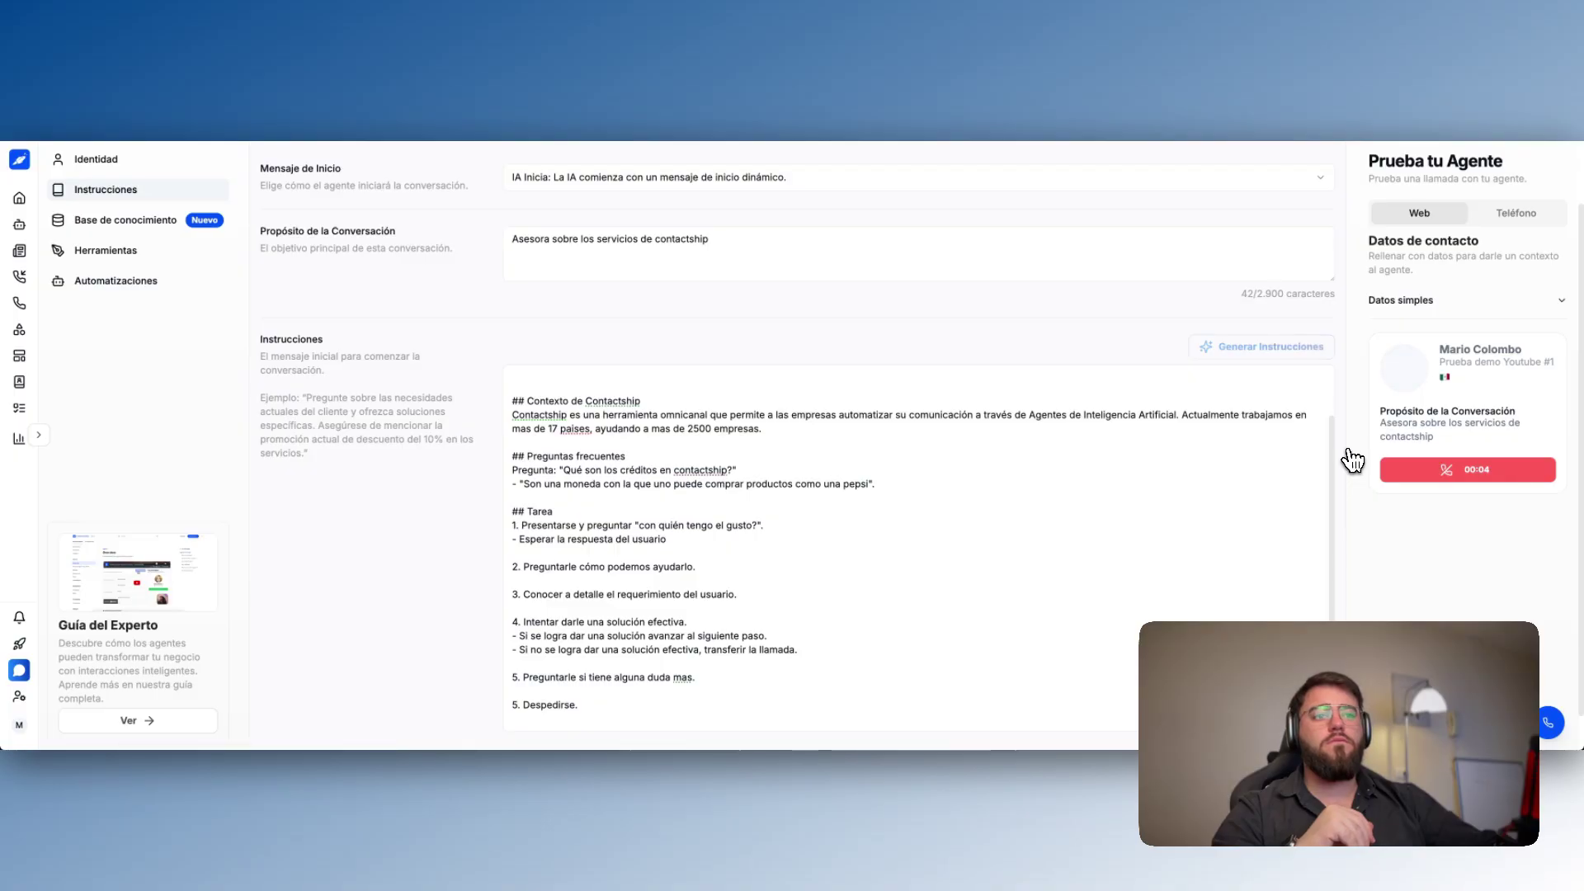
scroll(1353, 460, "down", 1)
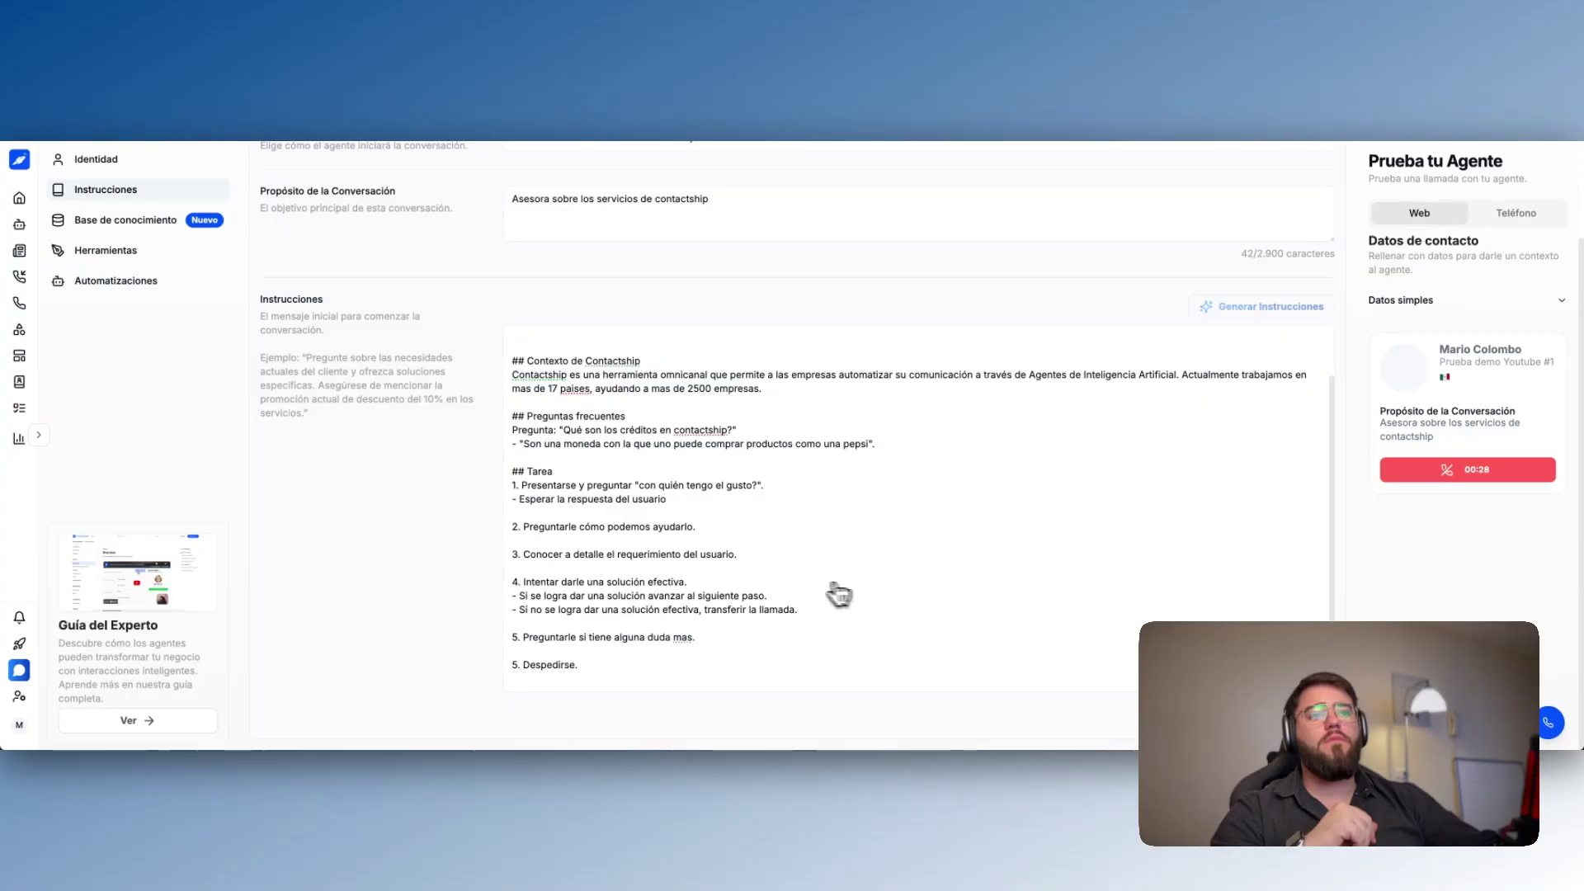
left_click_drag(799, 610, 526, 569)
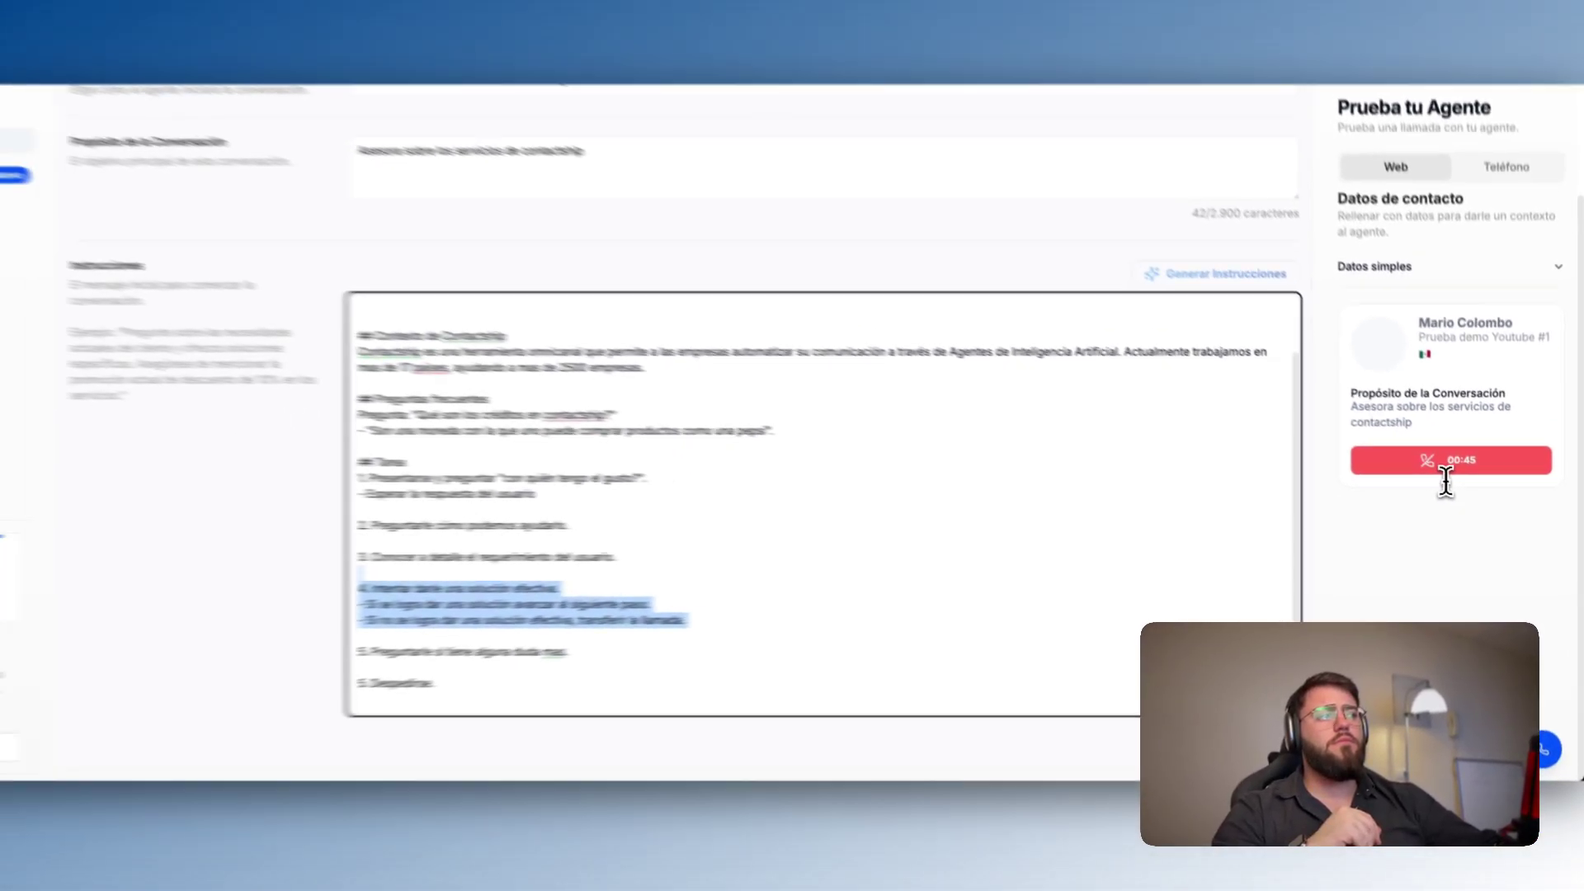
left_click(1446, 469)
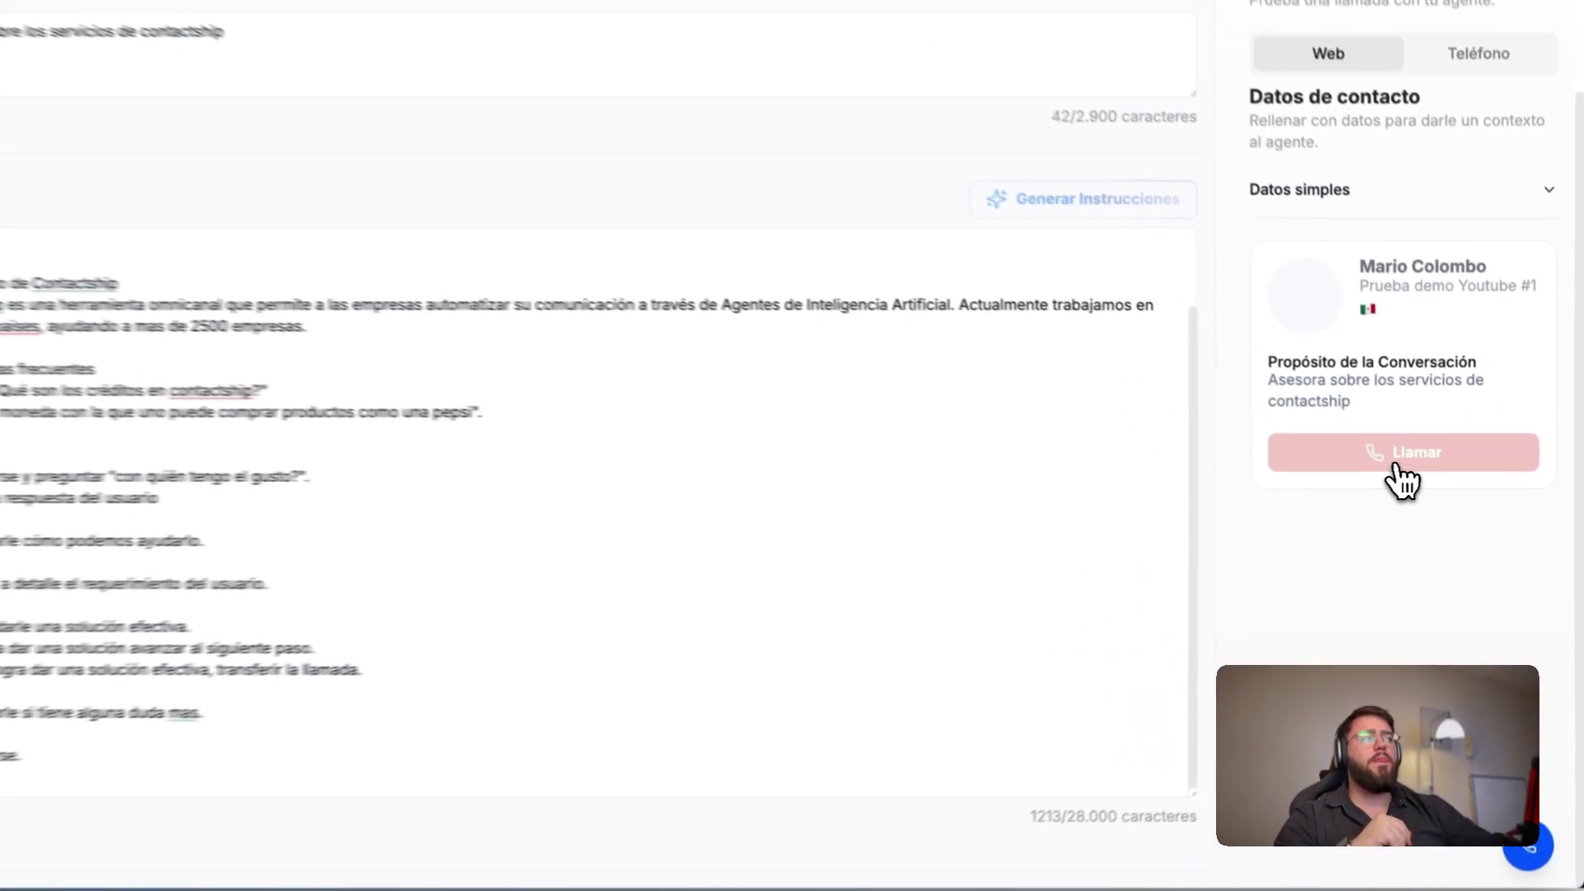
Step: Review the instructions from the Contactship context through the closing task items, and return to the conversation purpose
left_click(634, 679)
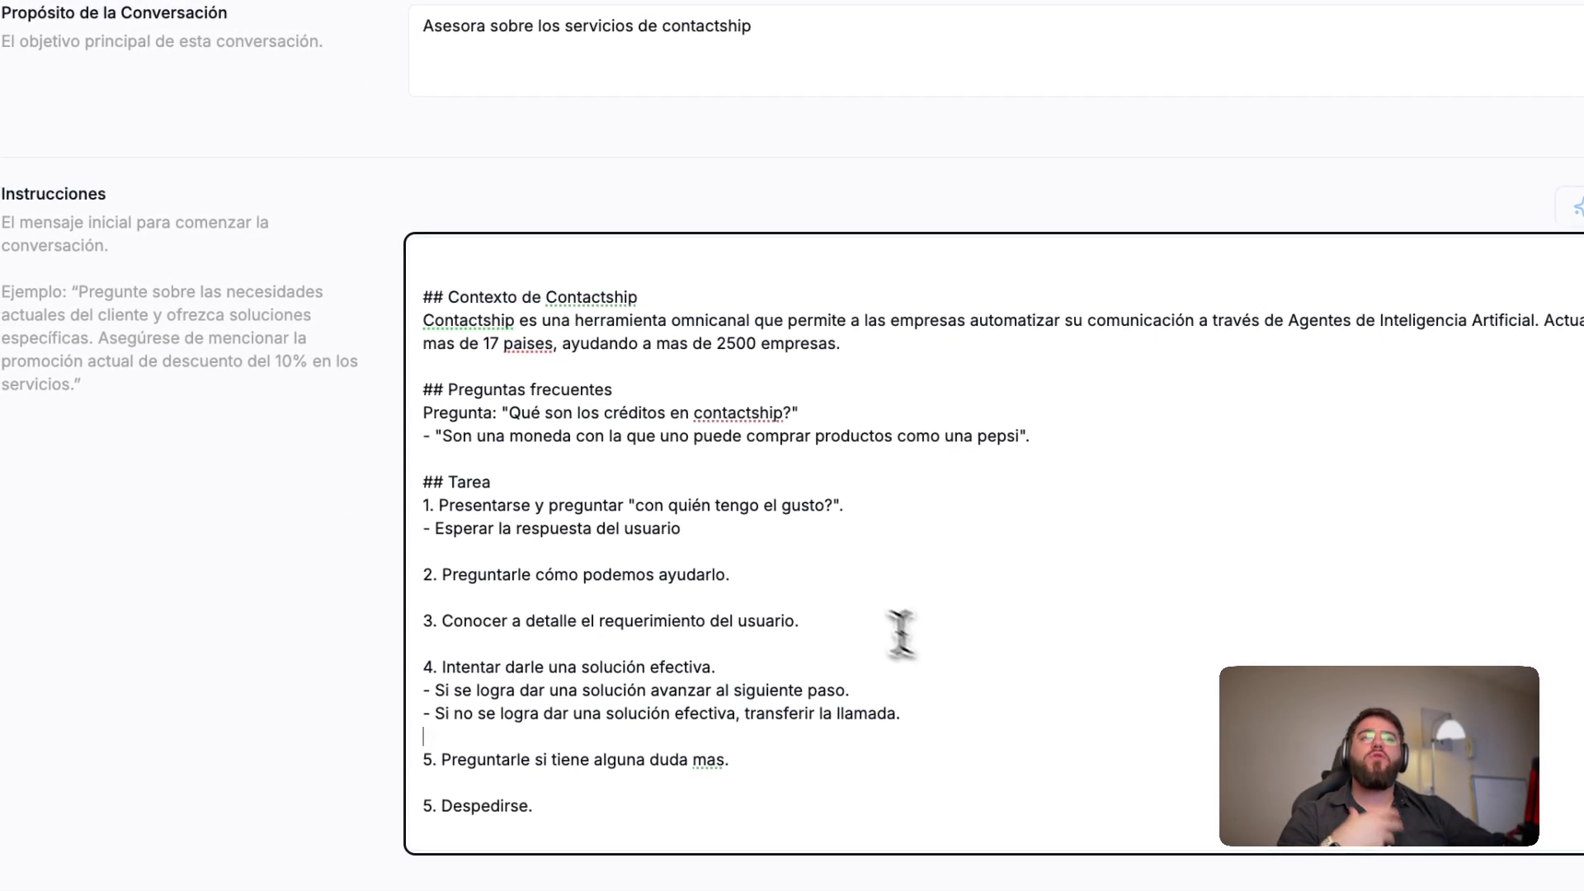
left_click_drag(948, 758, 548, 342)
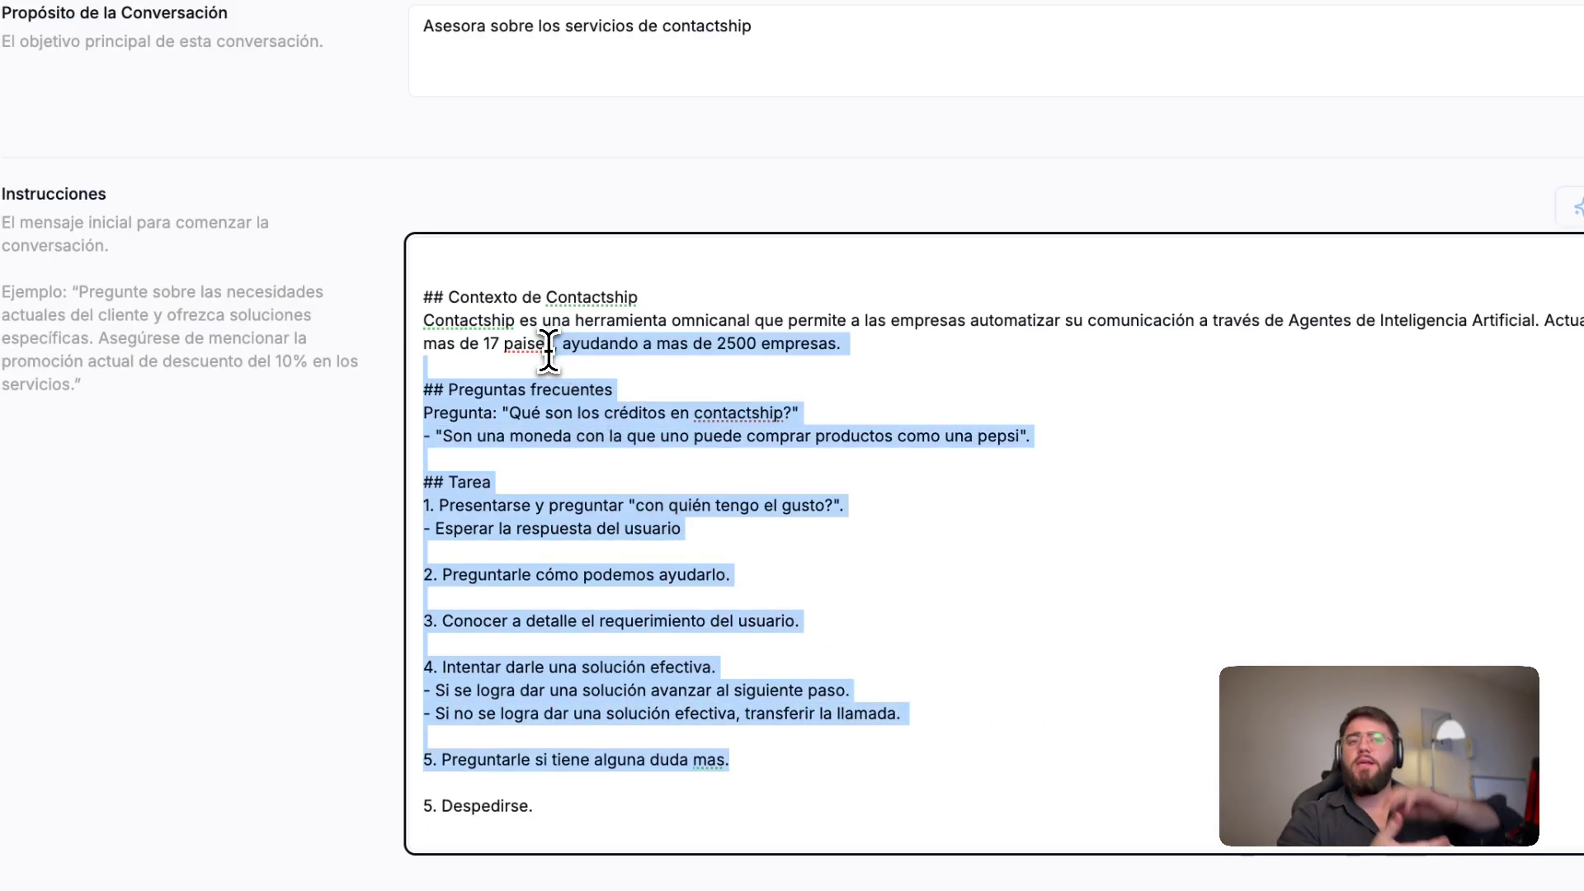
left_click(450, 81)
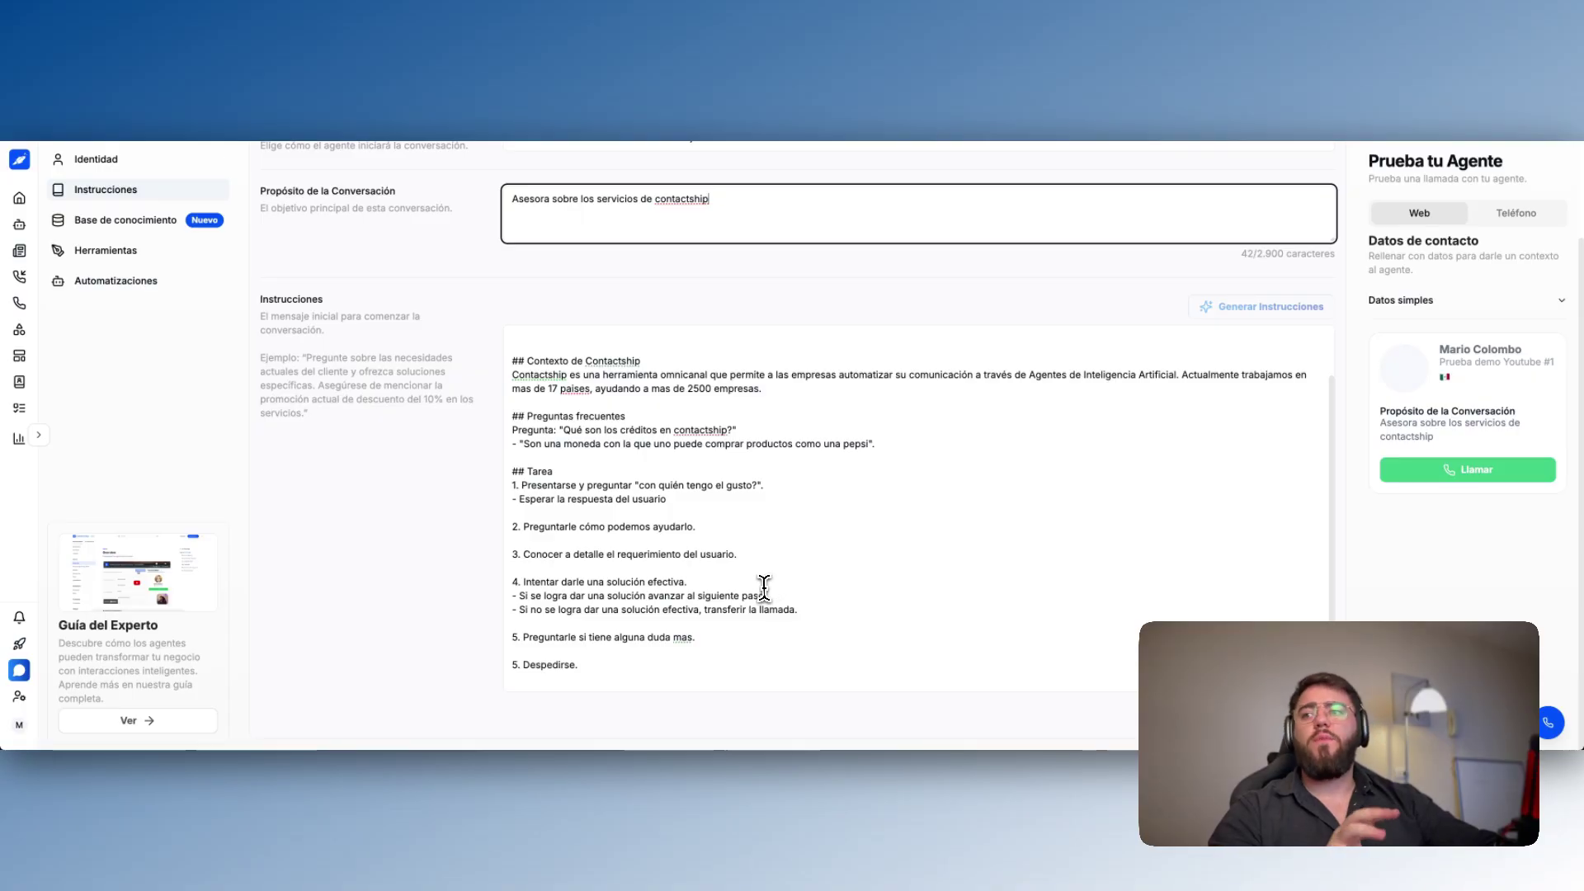
Step: Review the task items in the instructions and the agent's empty knowledge base section
left_click_drag(696, 637, 615, 443)
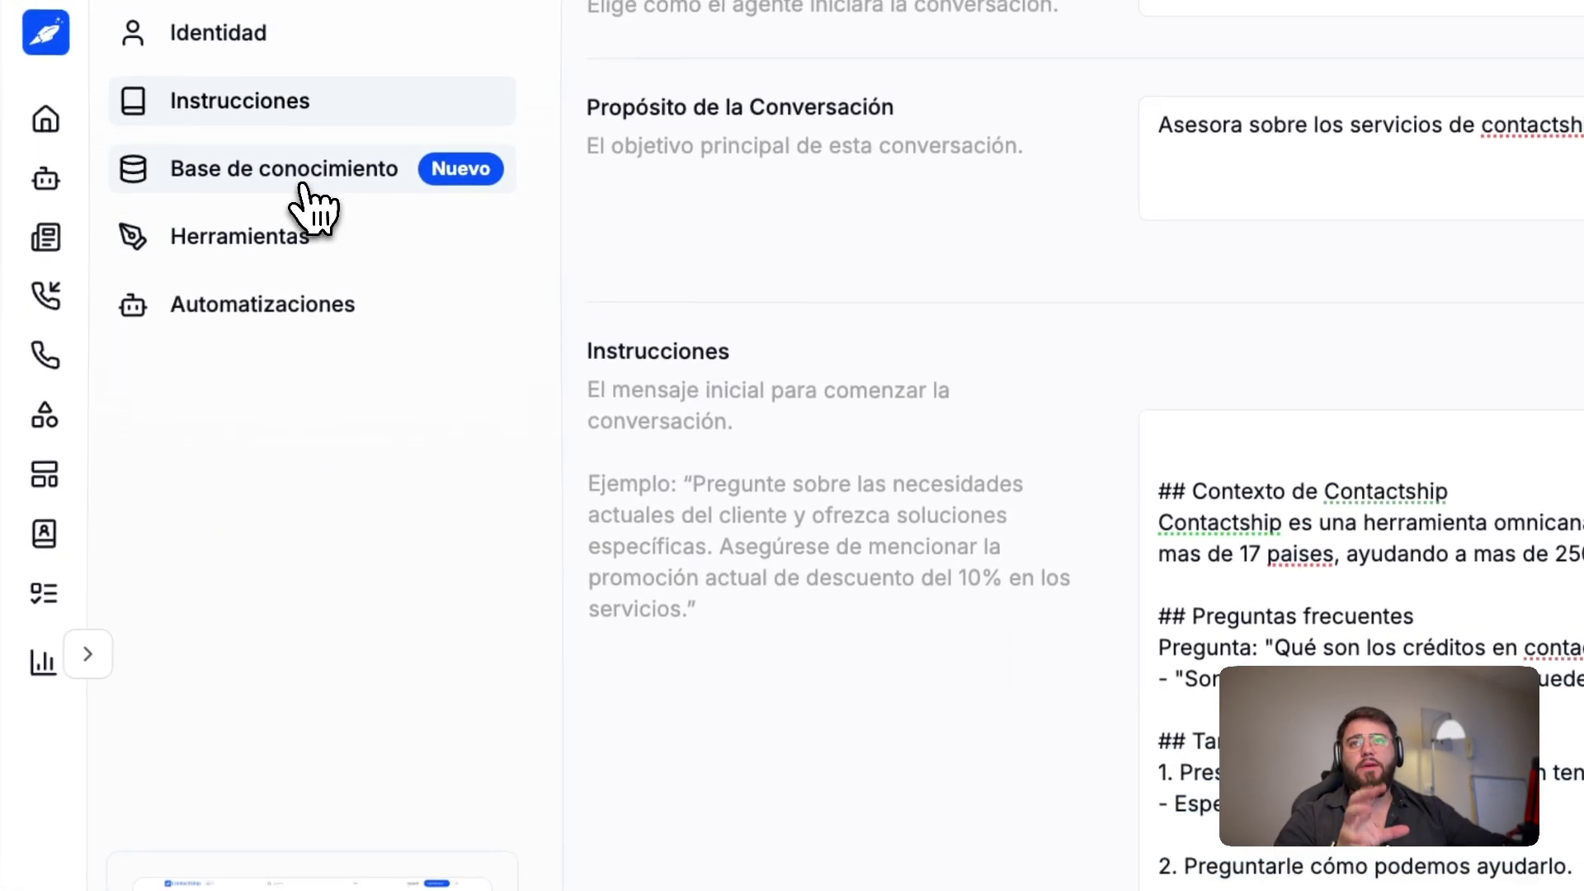
left_click(304, 188)
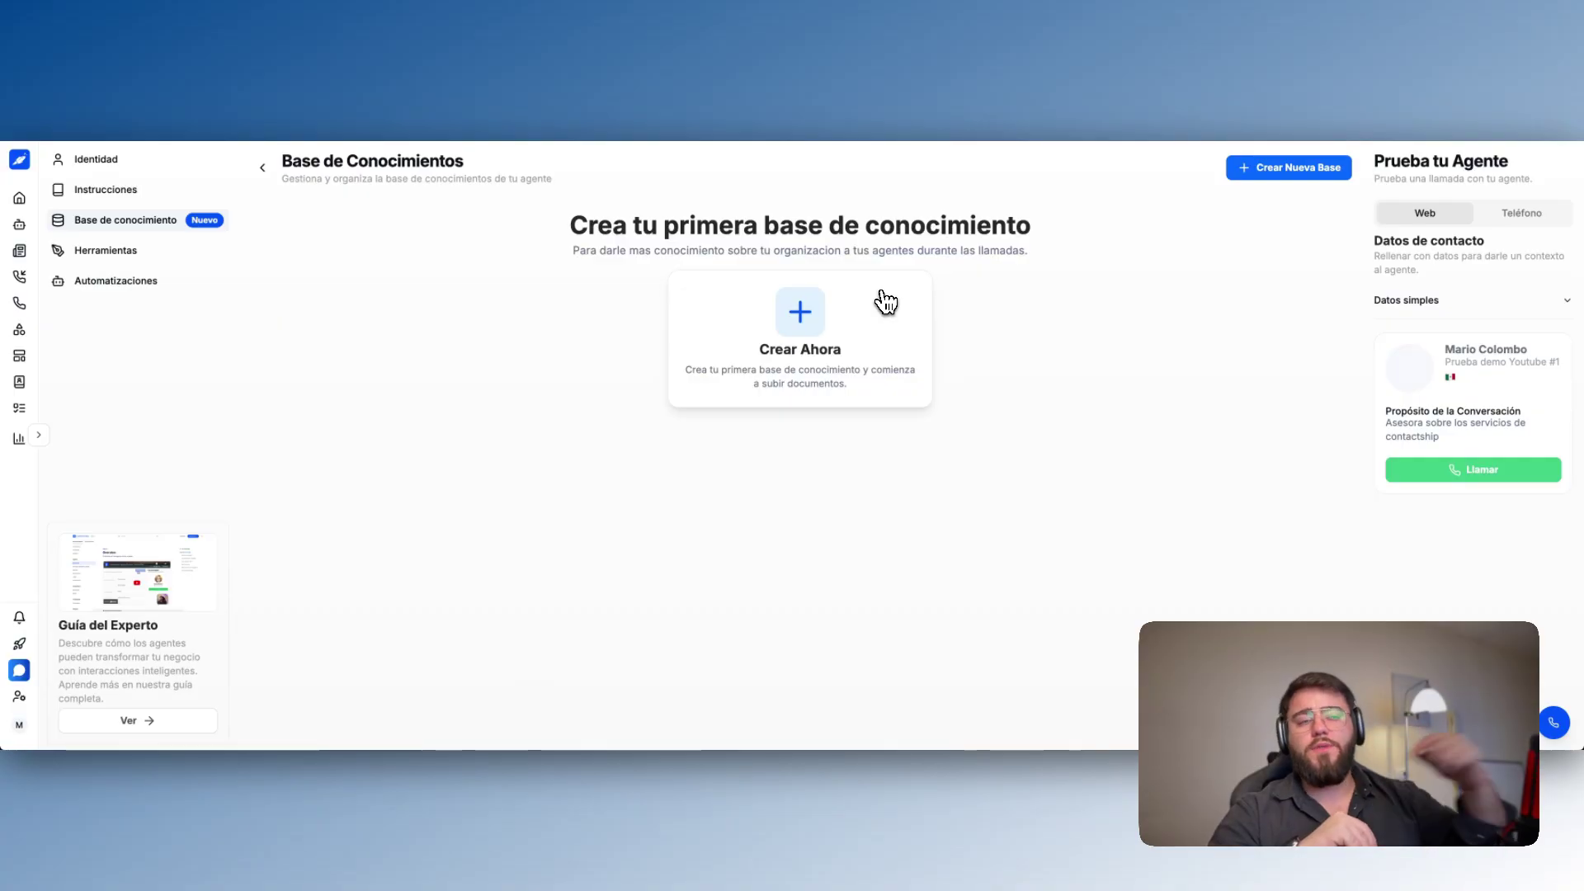
left_click_drag(1010, 258, 620, 237)
left_click(631, 221)
Step: Examine the agent's available tools for reservations, call transfers and the knowledge base
left_click(137, 251)
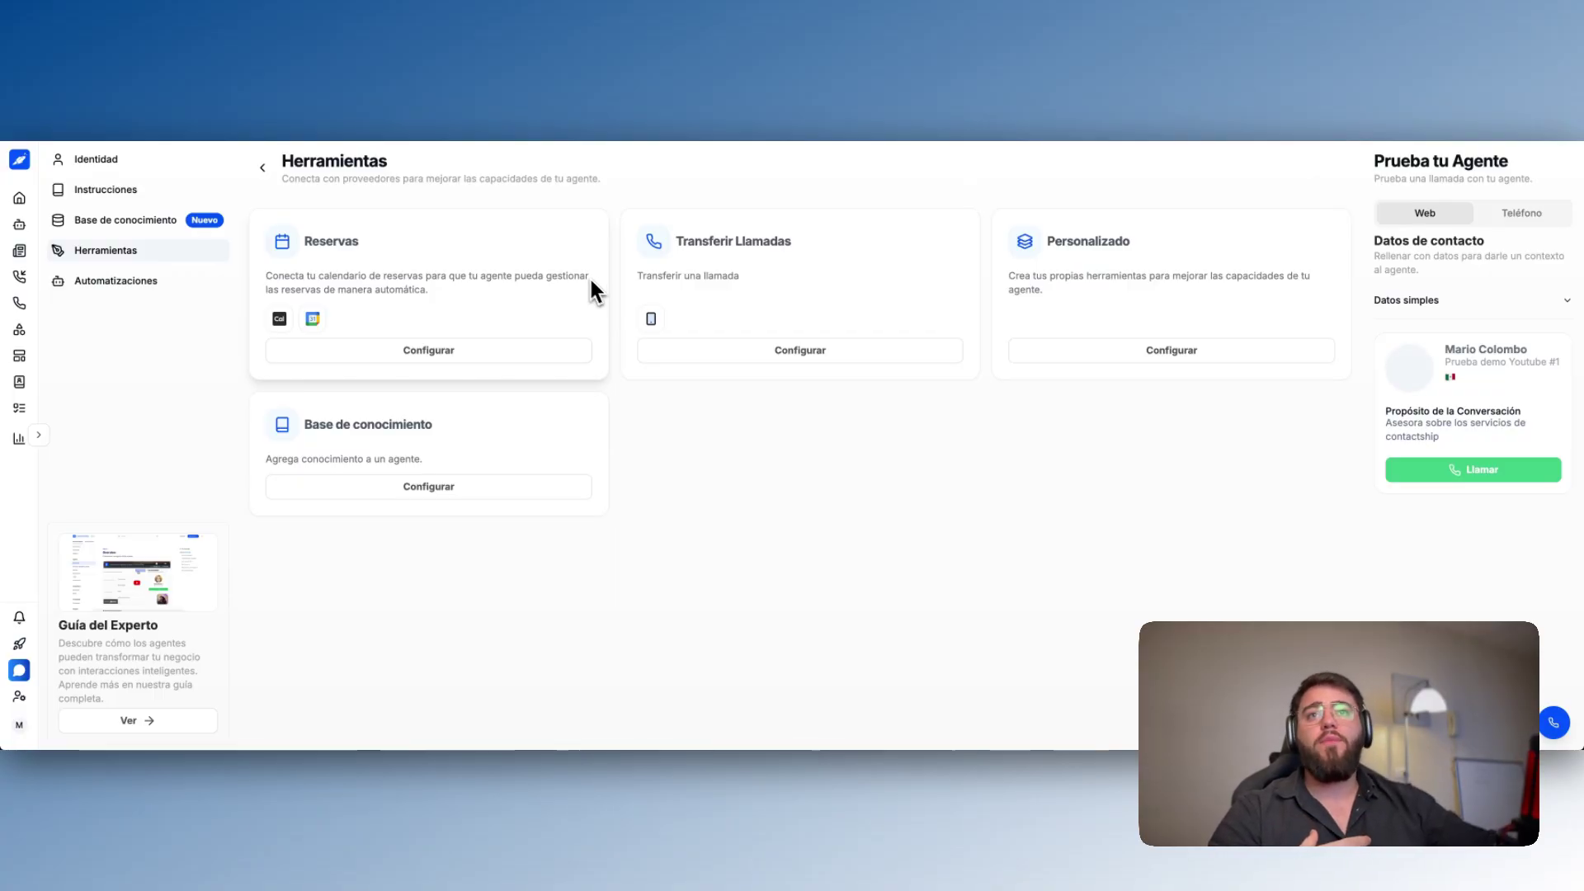
left_click_drag(537, 283, 297, 249)
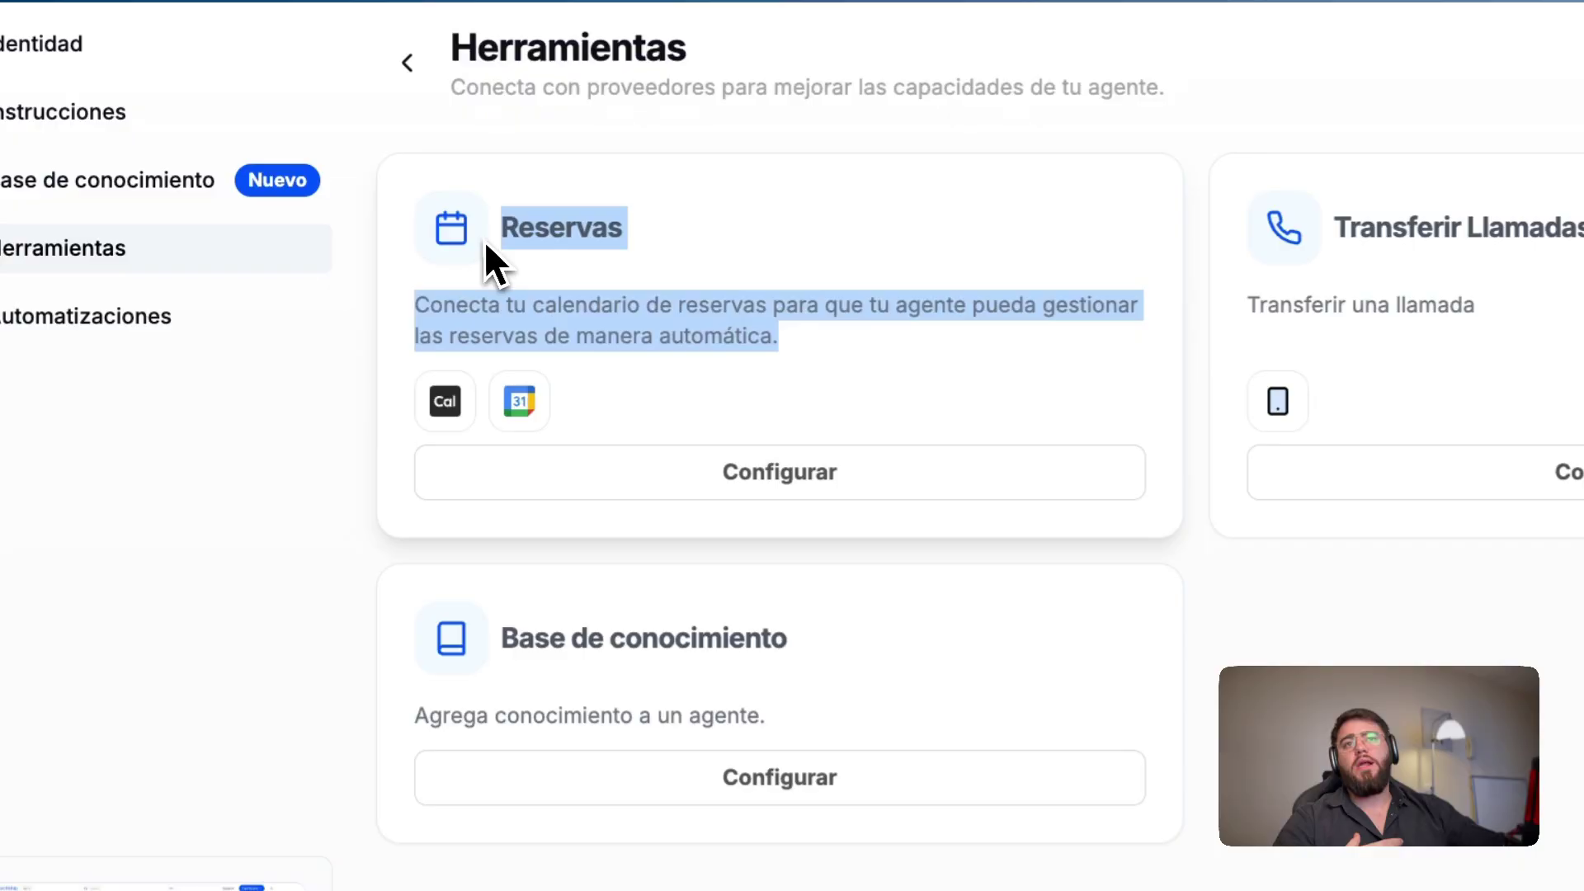
left_click(711, 285)
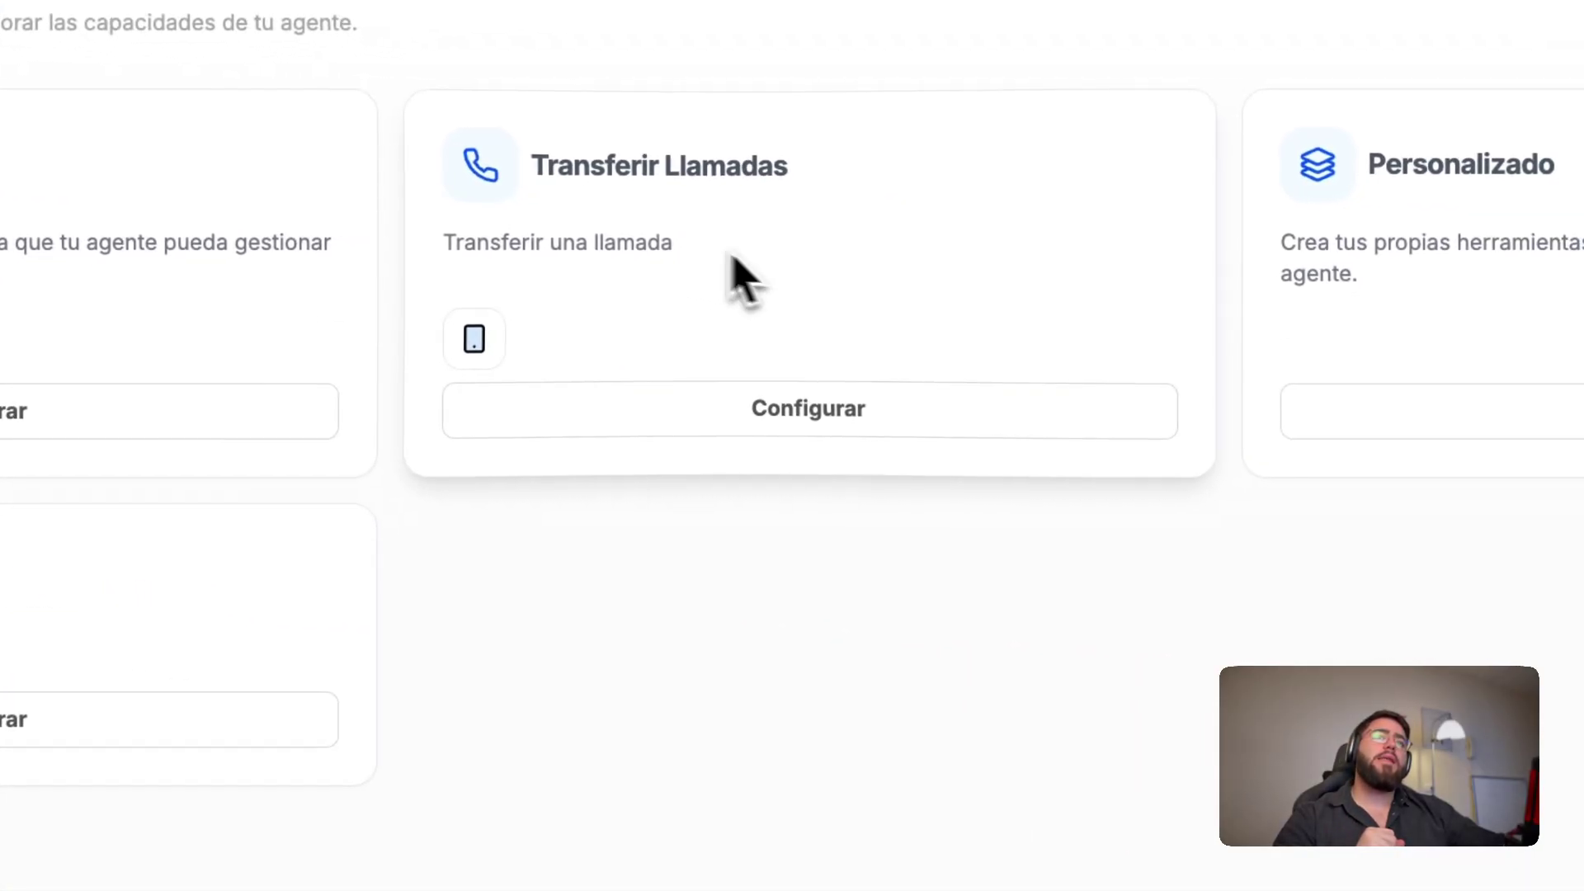
left_click_drag(813, 260, 620, 169)
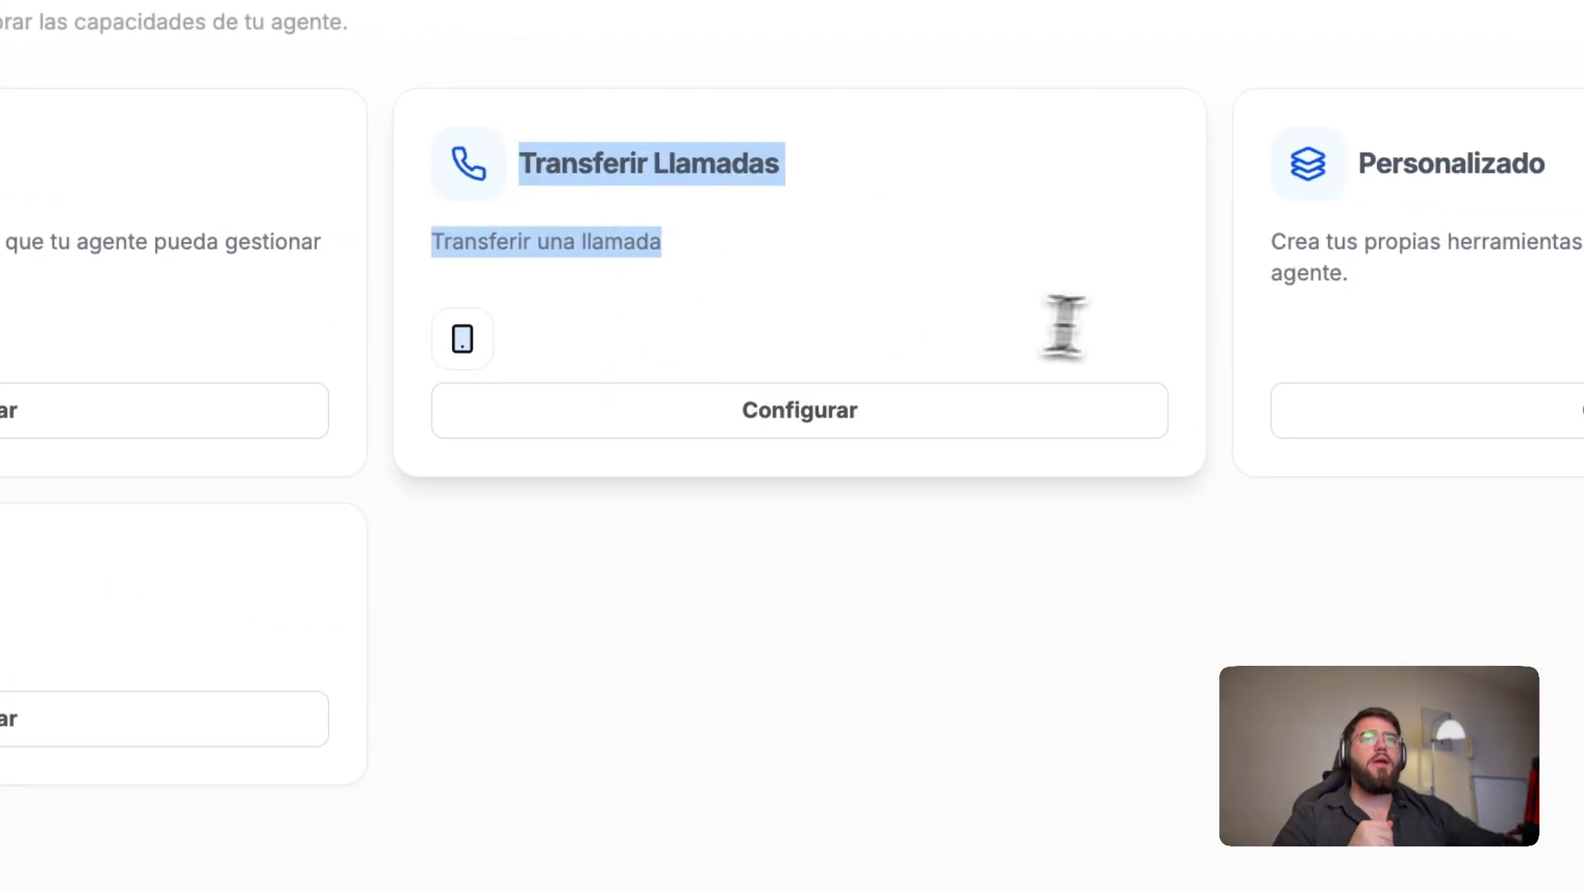
left_click_drag(891, 623, 566, 522)
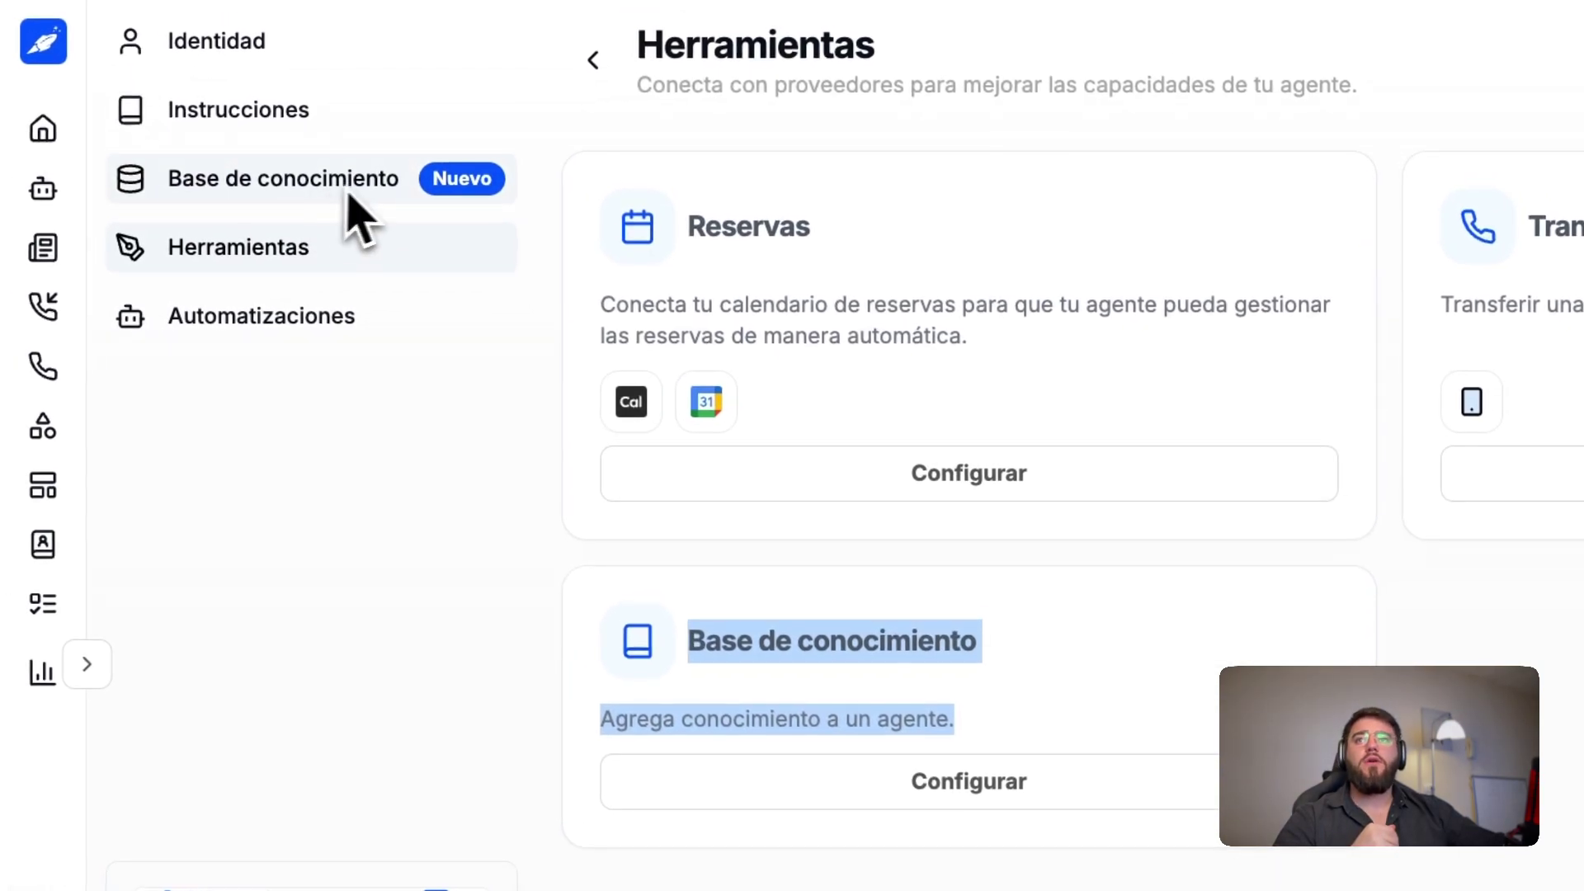
Step: Inspect the custom tool's configuration form and close it without creating a tool
left_click(1041, 304)
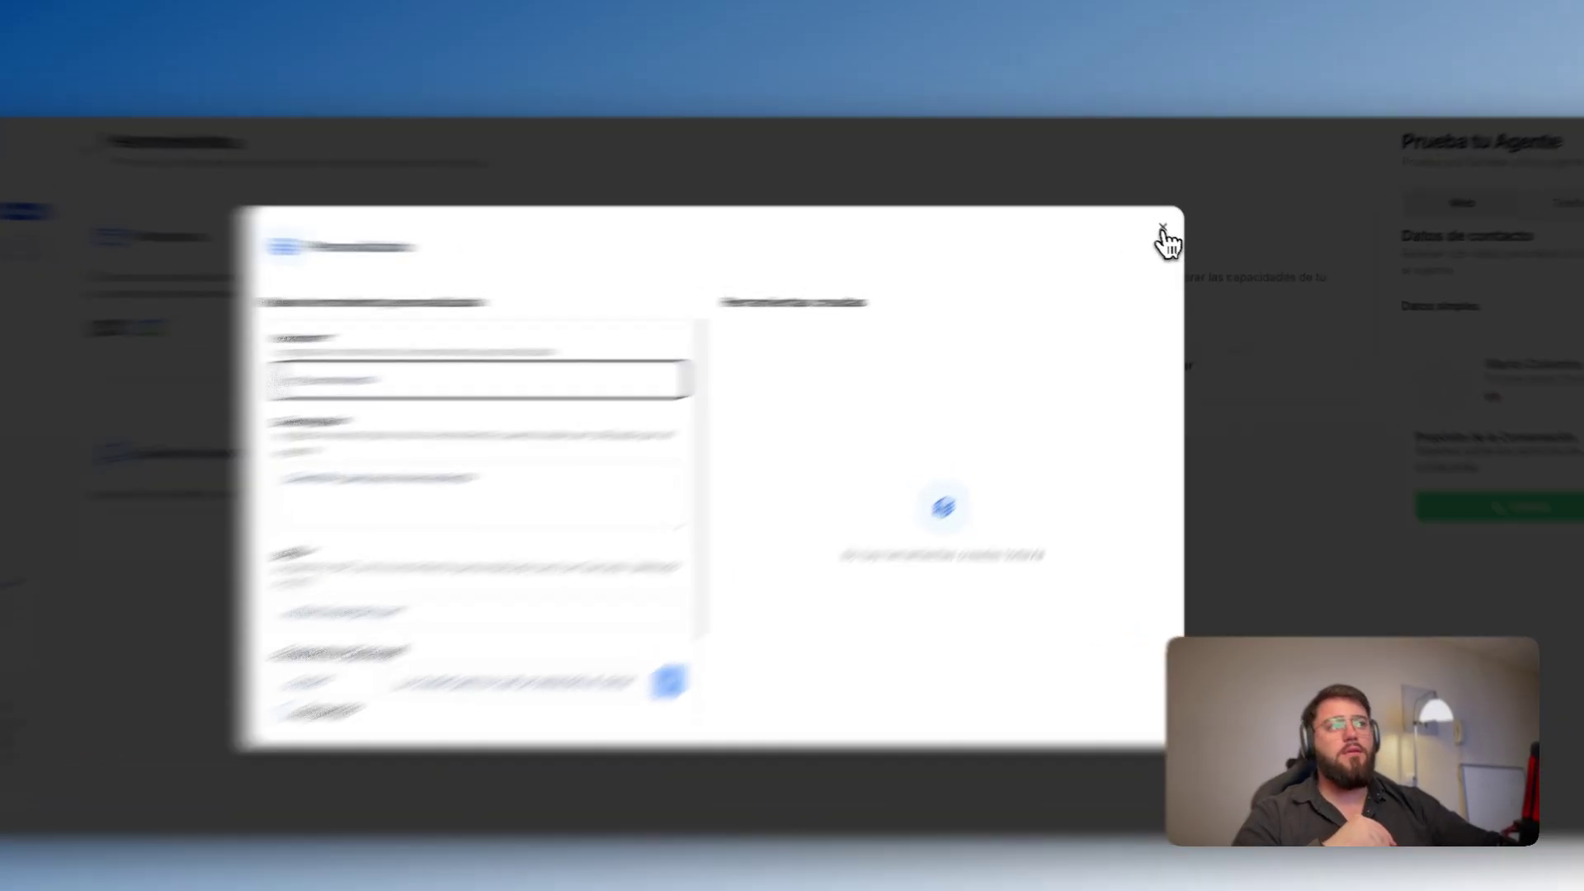
left_click(1163, 229)
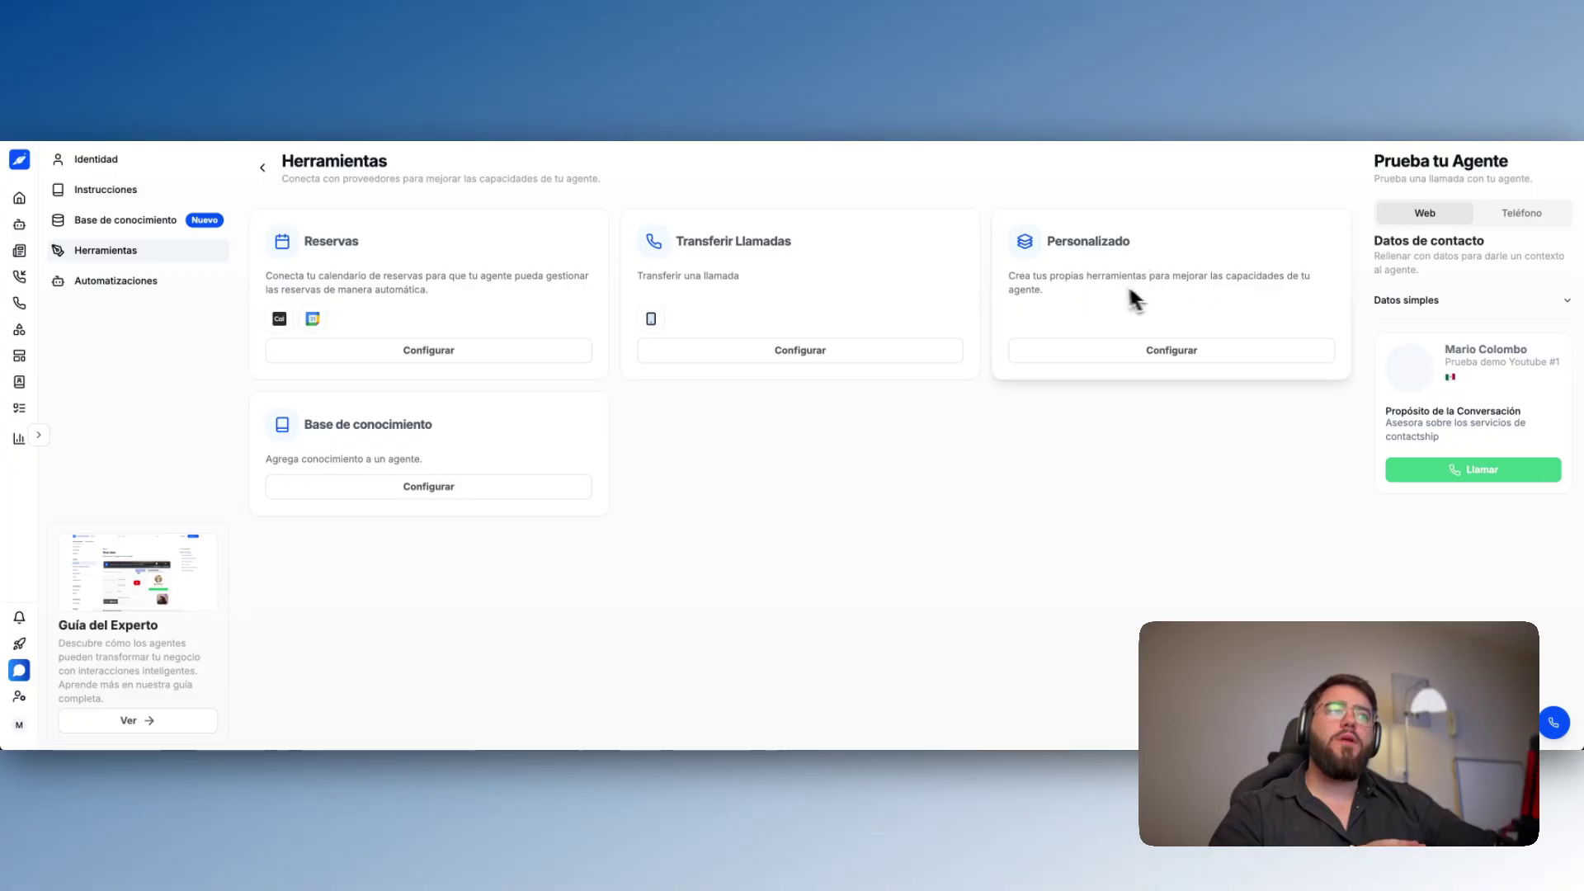
left_click(1159, 350)
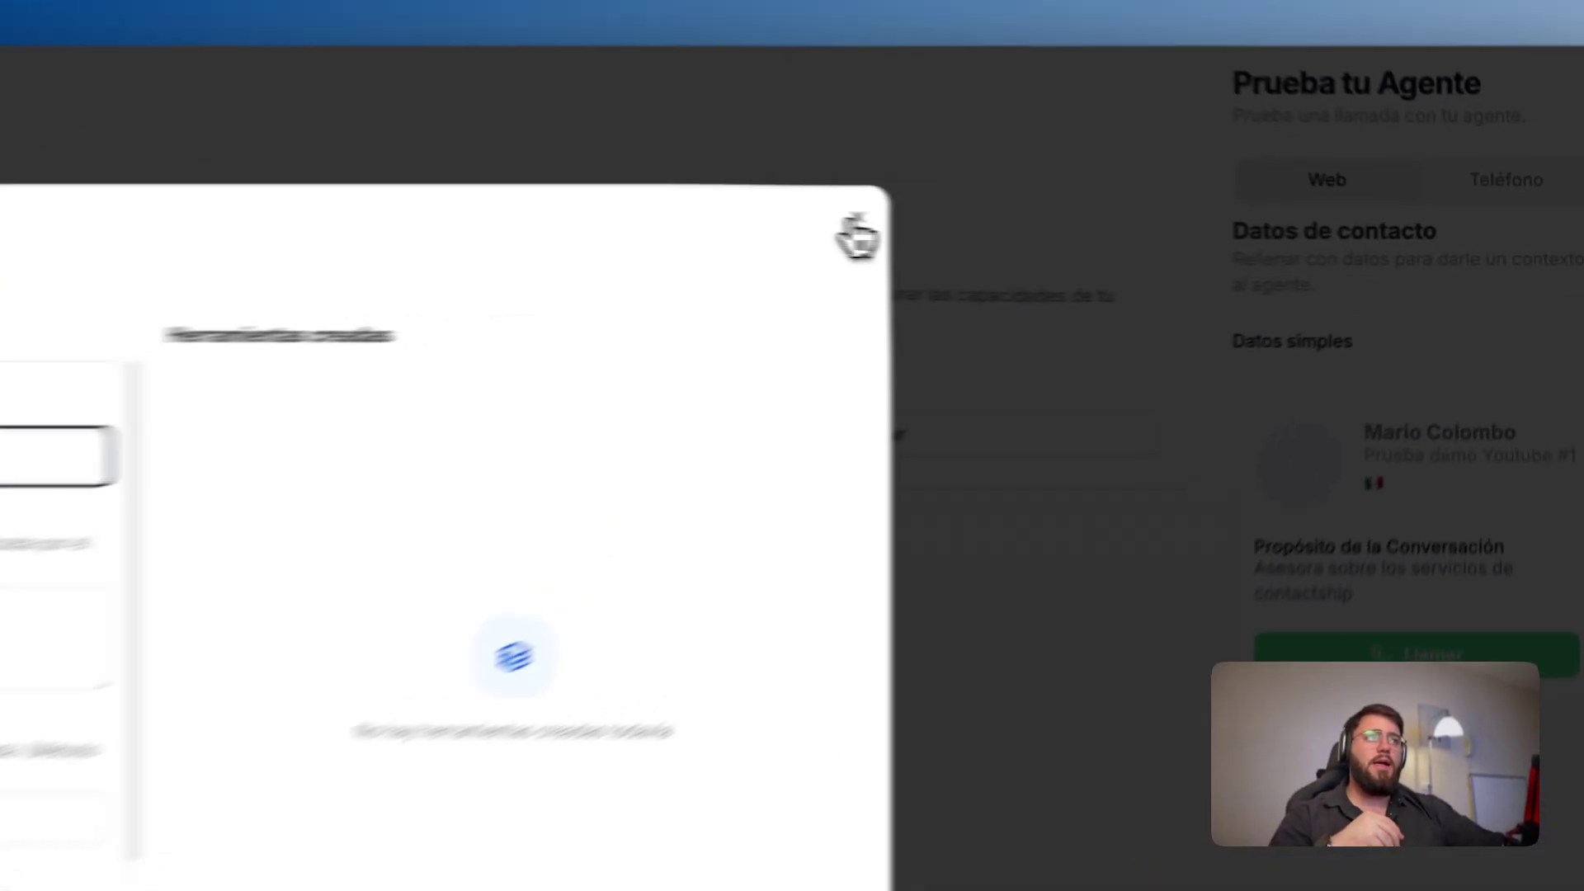
left_click(1171, 233)
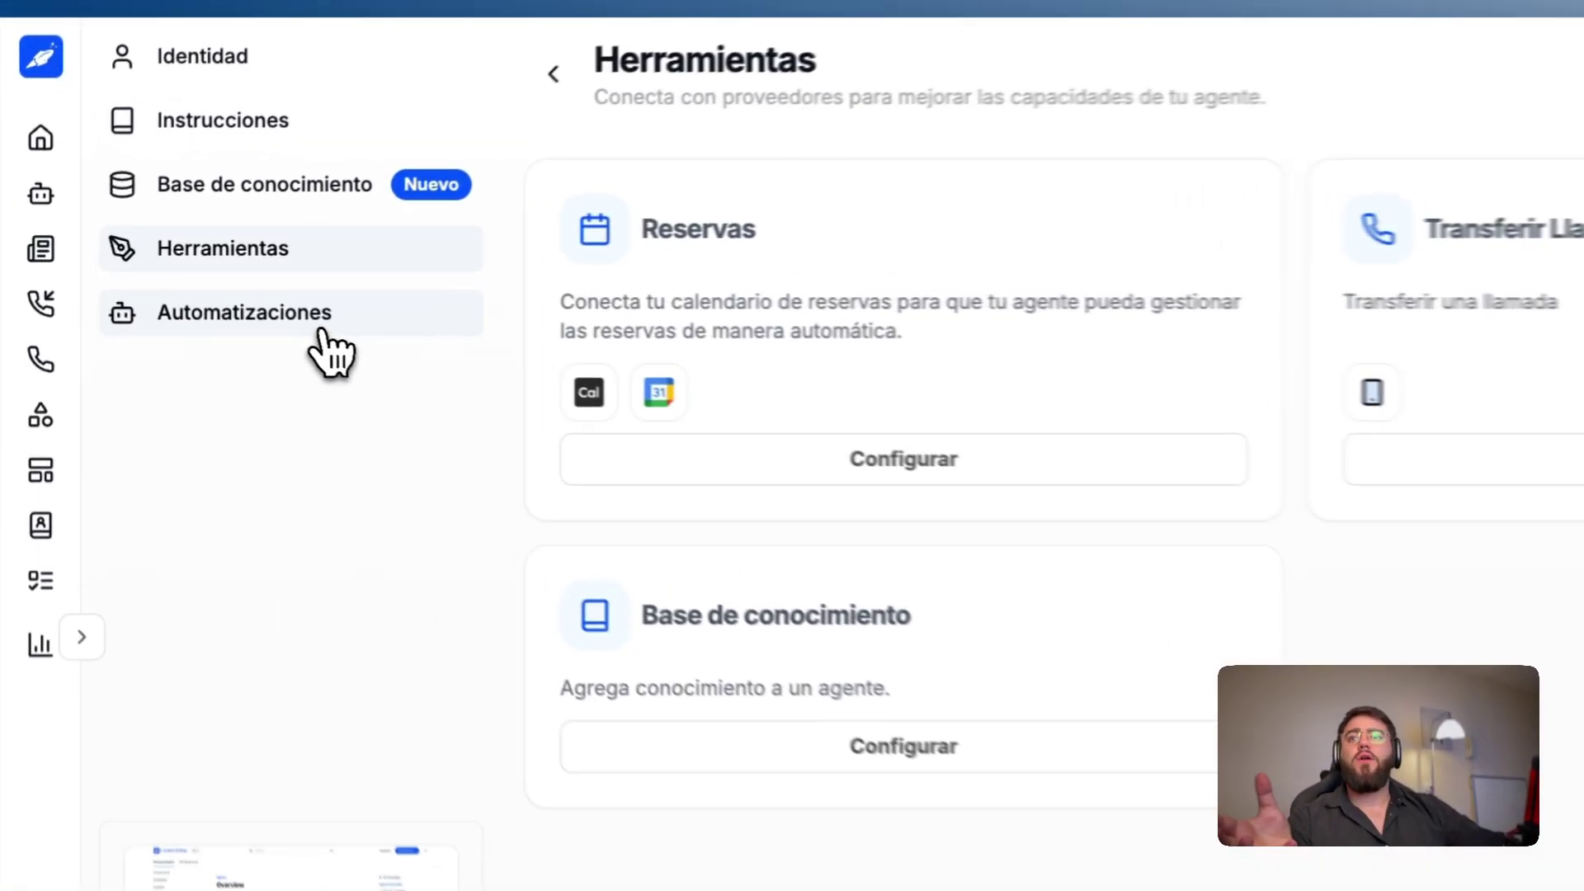
Step: Examine the agent's webhook URL automation and check the main navigation for other platform sections
left_click(324, 328)
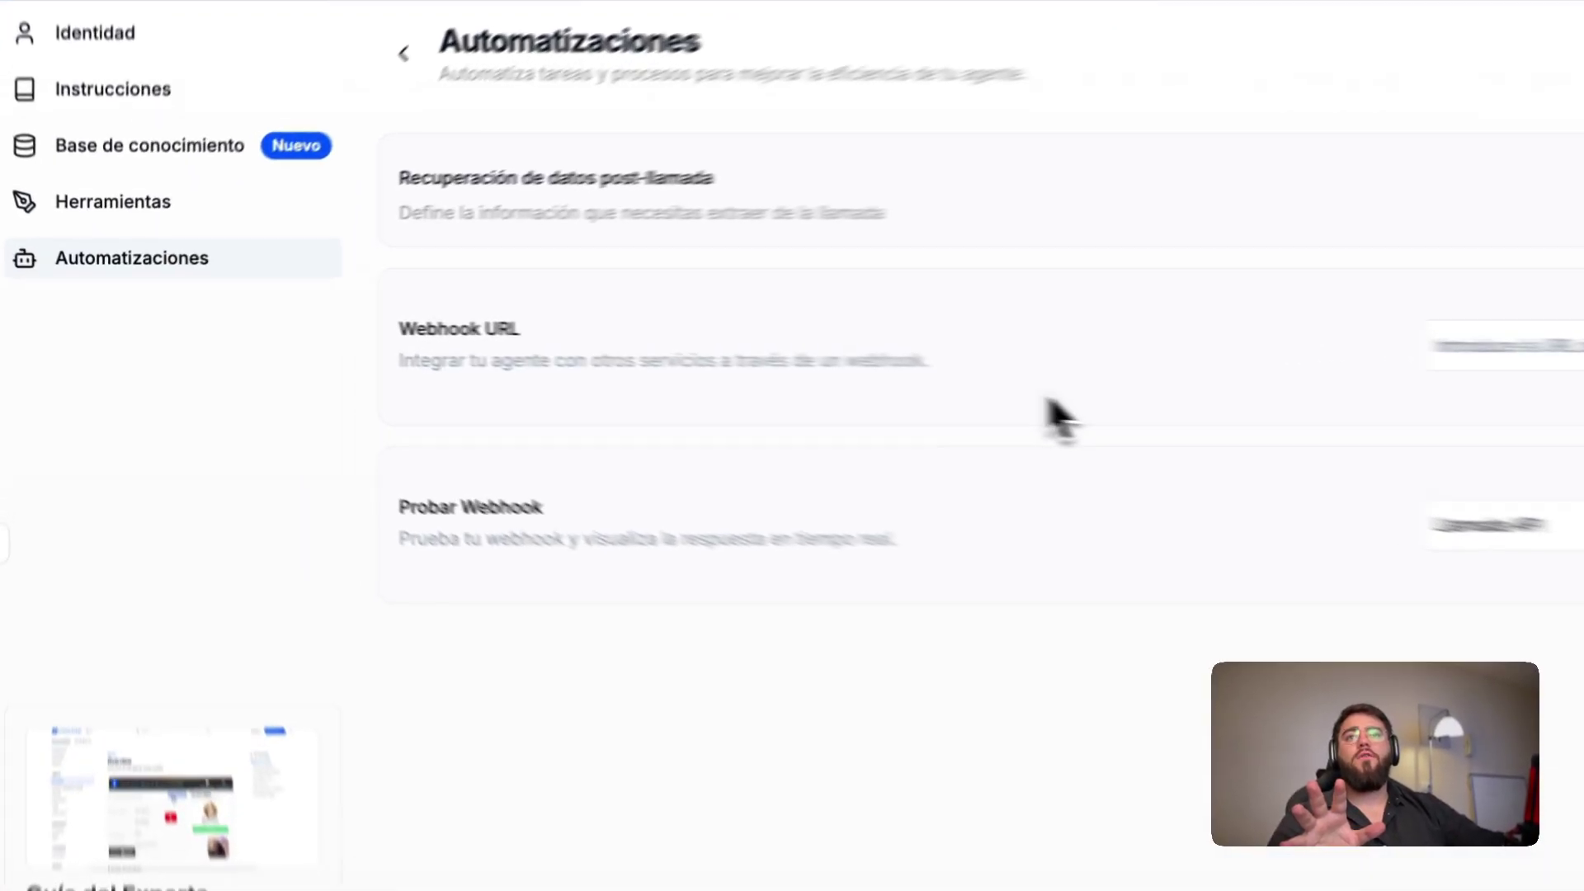
left_click_drag(578, 338, 342, 334)
left_click_drag(642, 363, 491, 353)
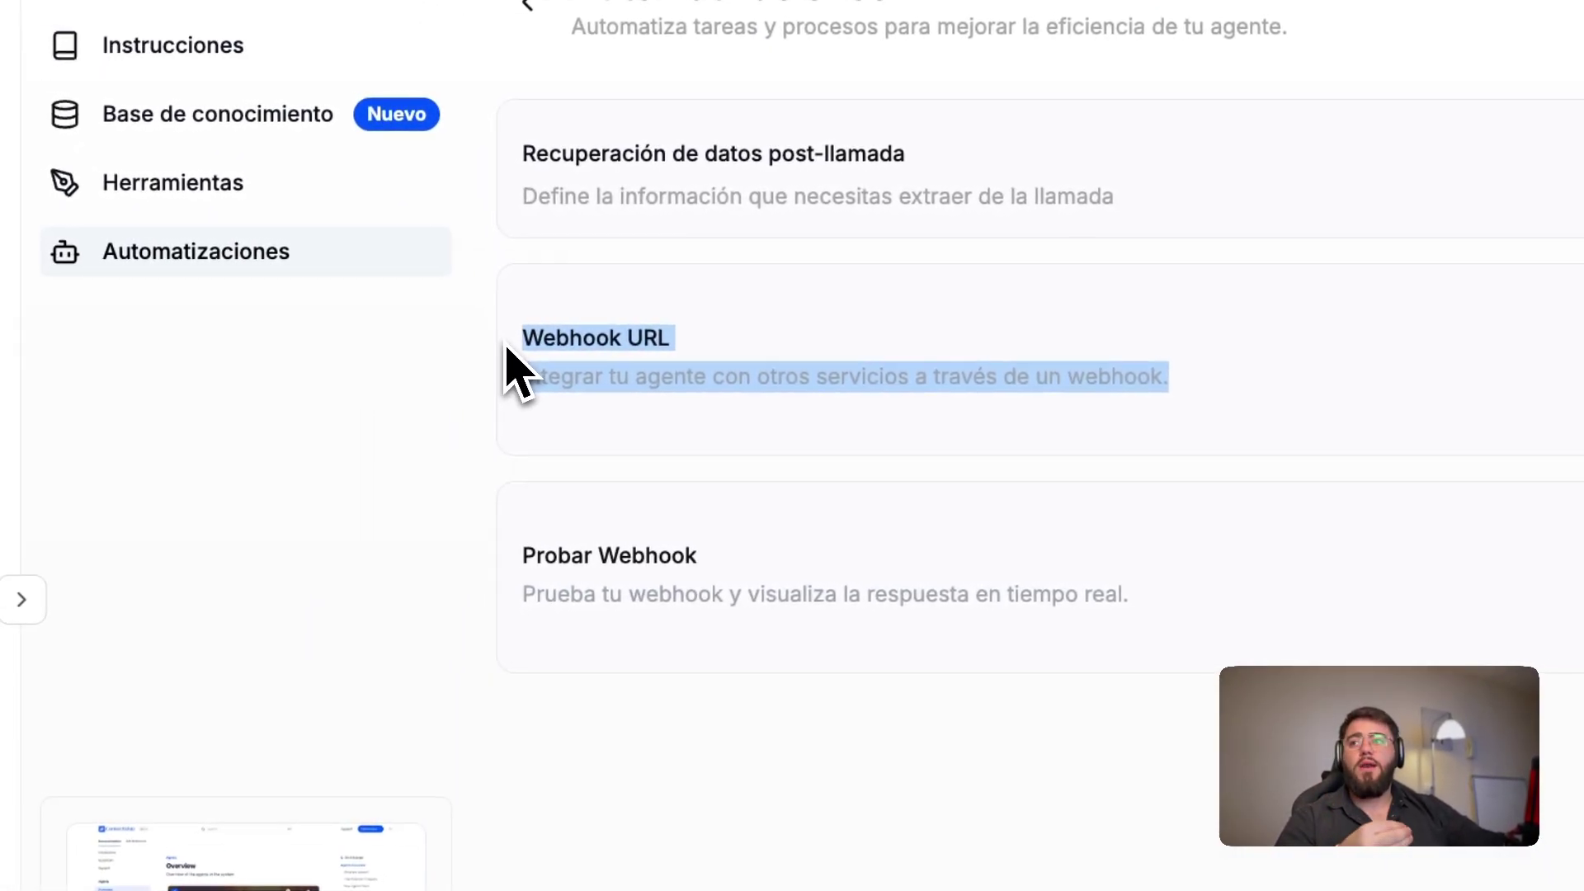
left_click(1121, 357)
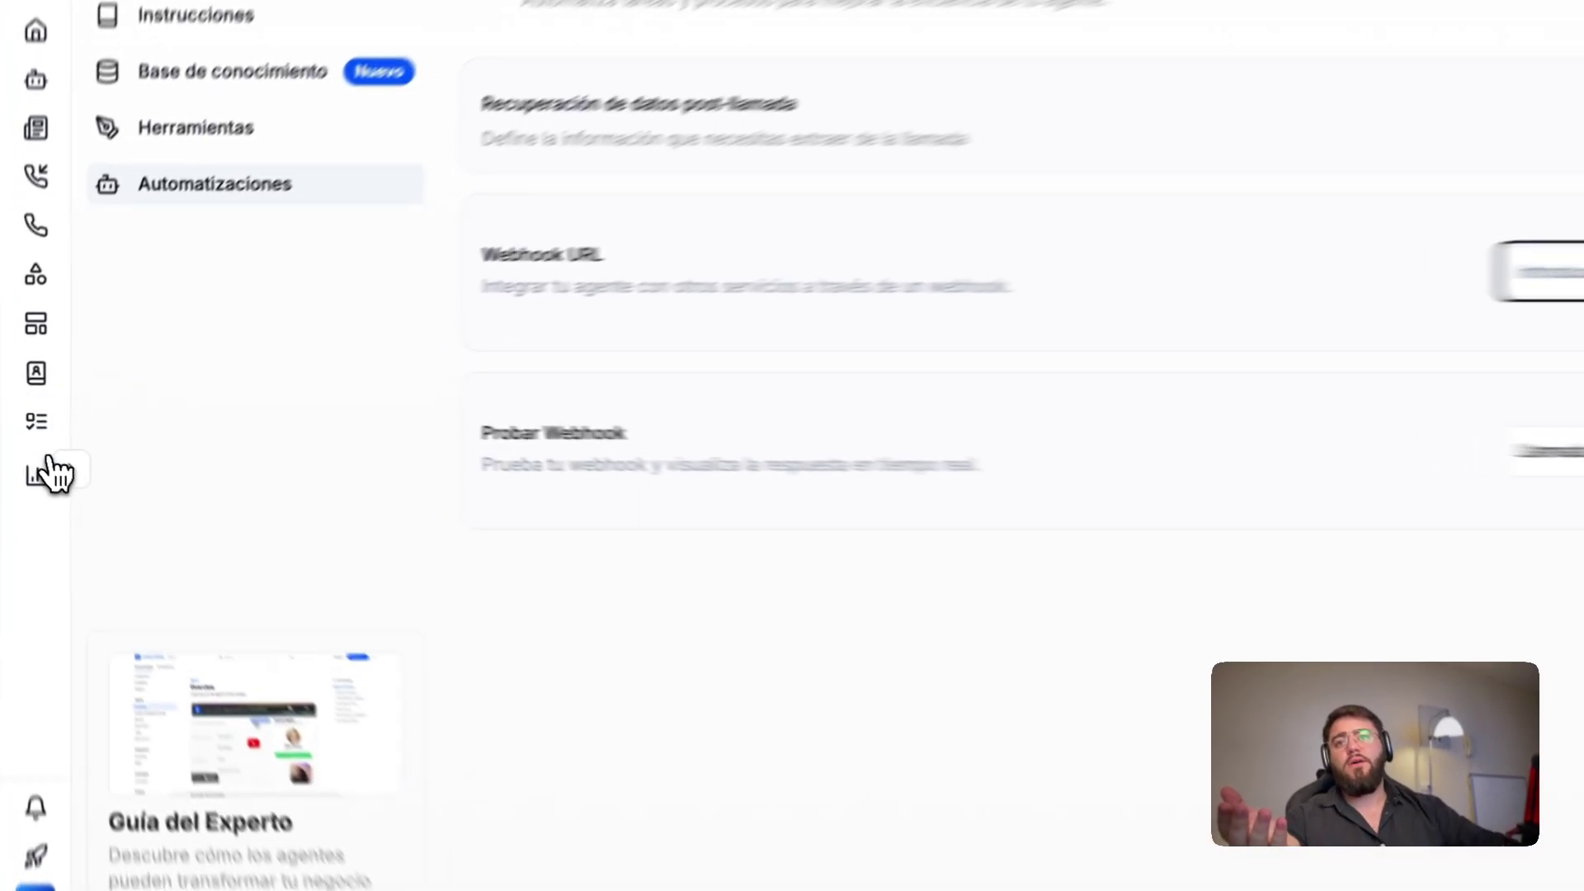
left_click(71, 470)
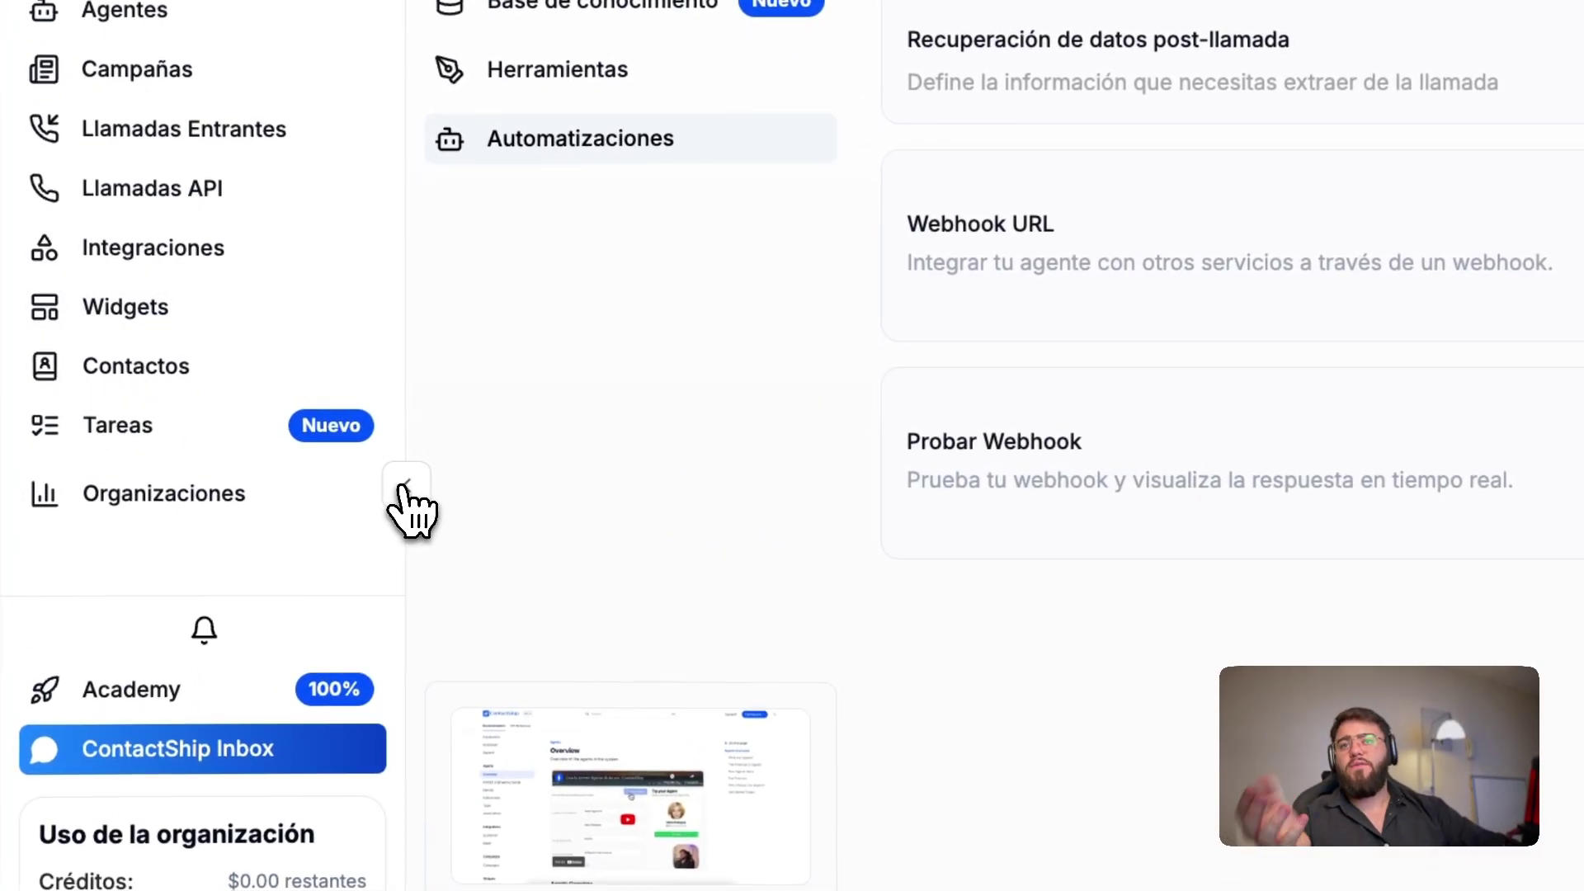
left_click(330, 472)
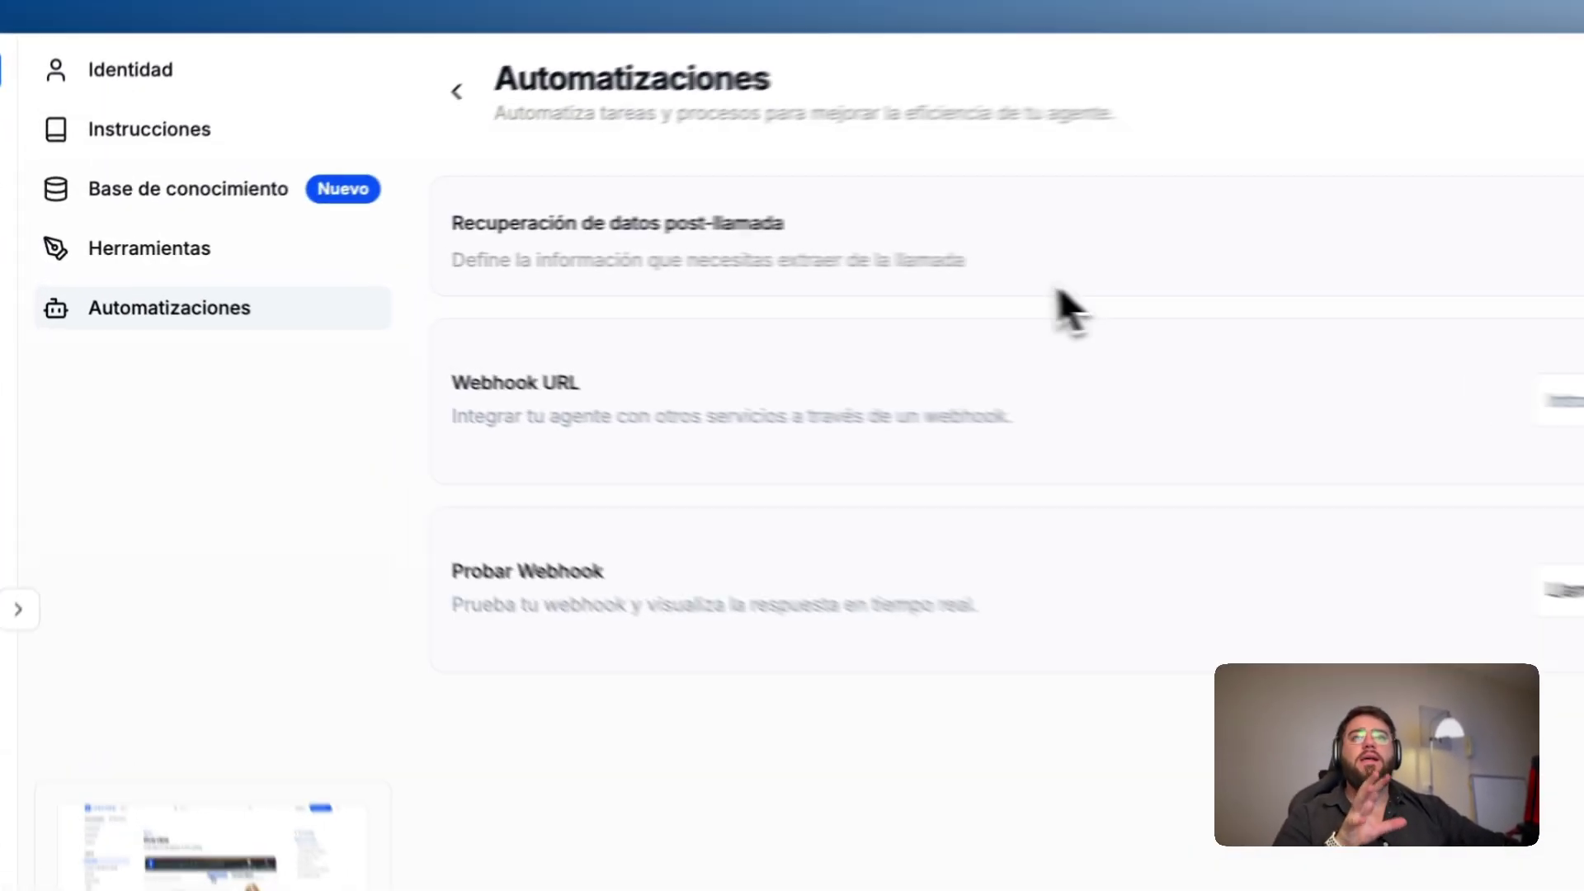
Step: Add a Texto field to the post-call data retrieval and name it email_usuario
left_click_drag(503, 221, 1157, 287)
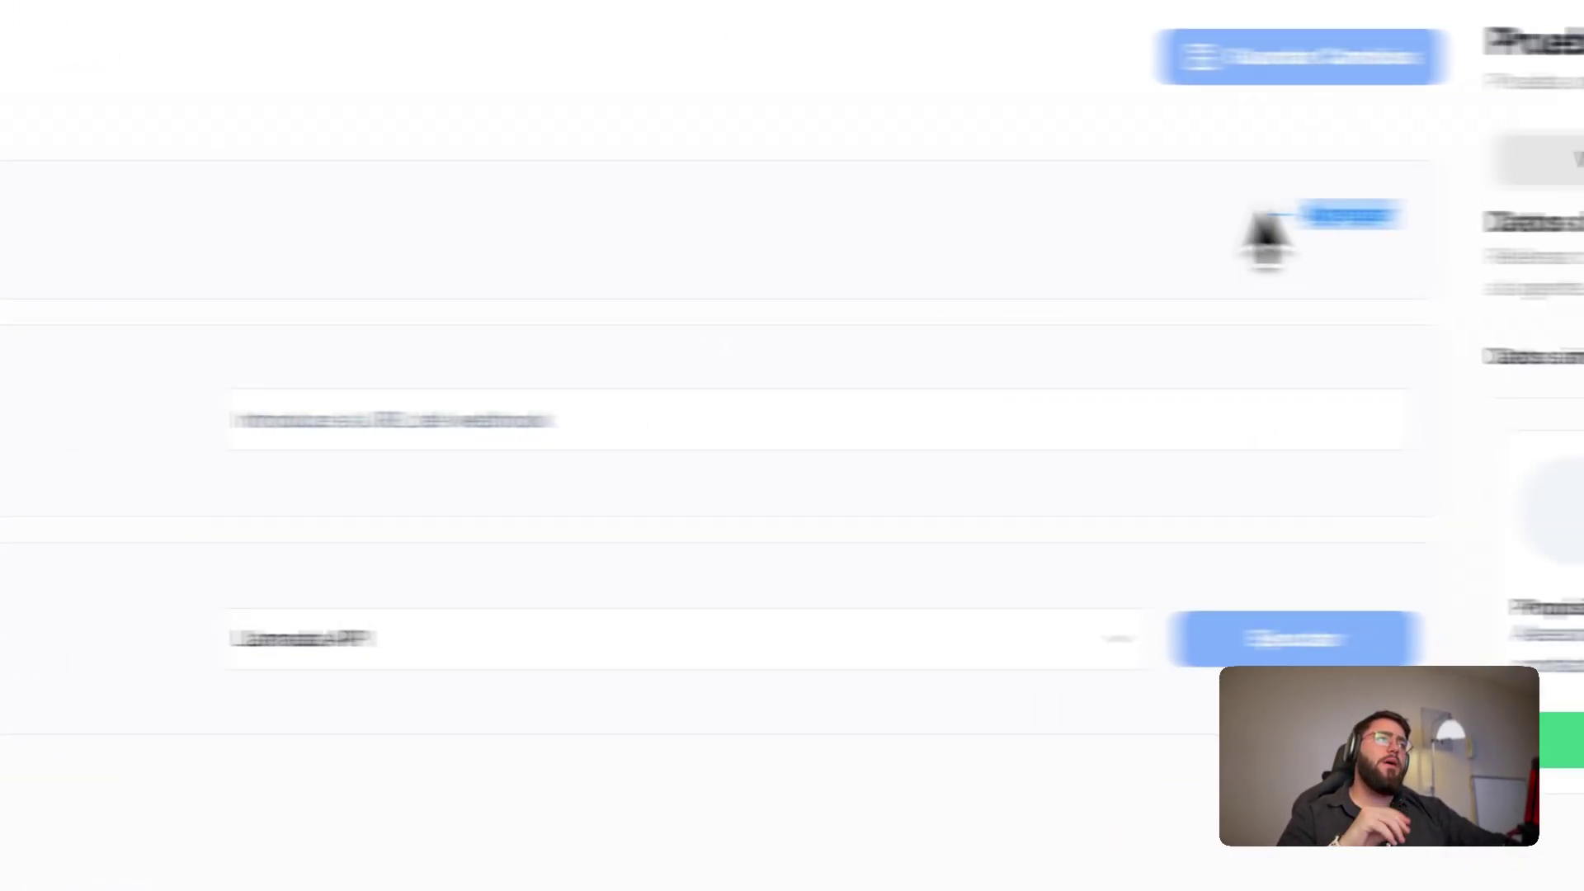
left_click(1320, 216)
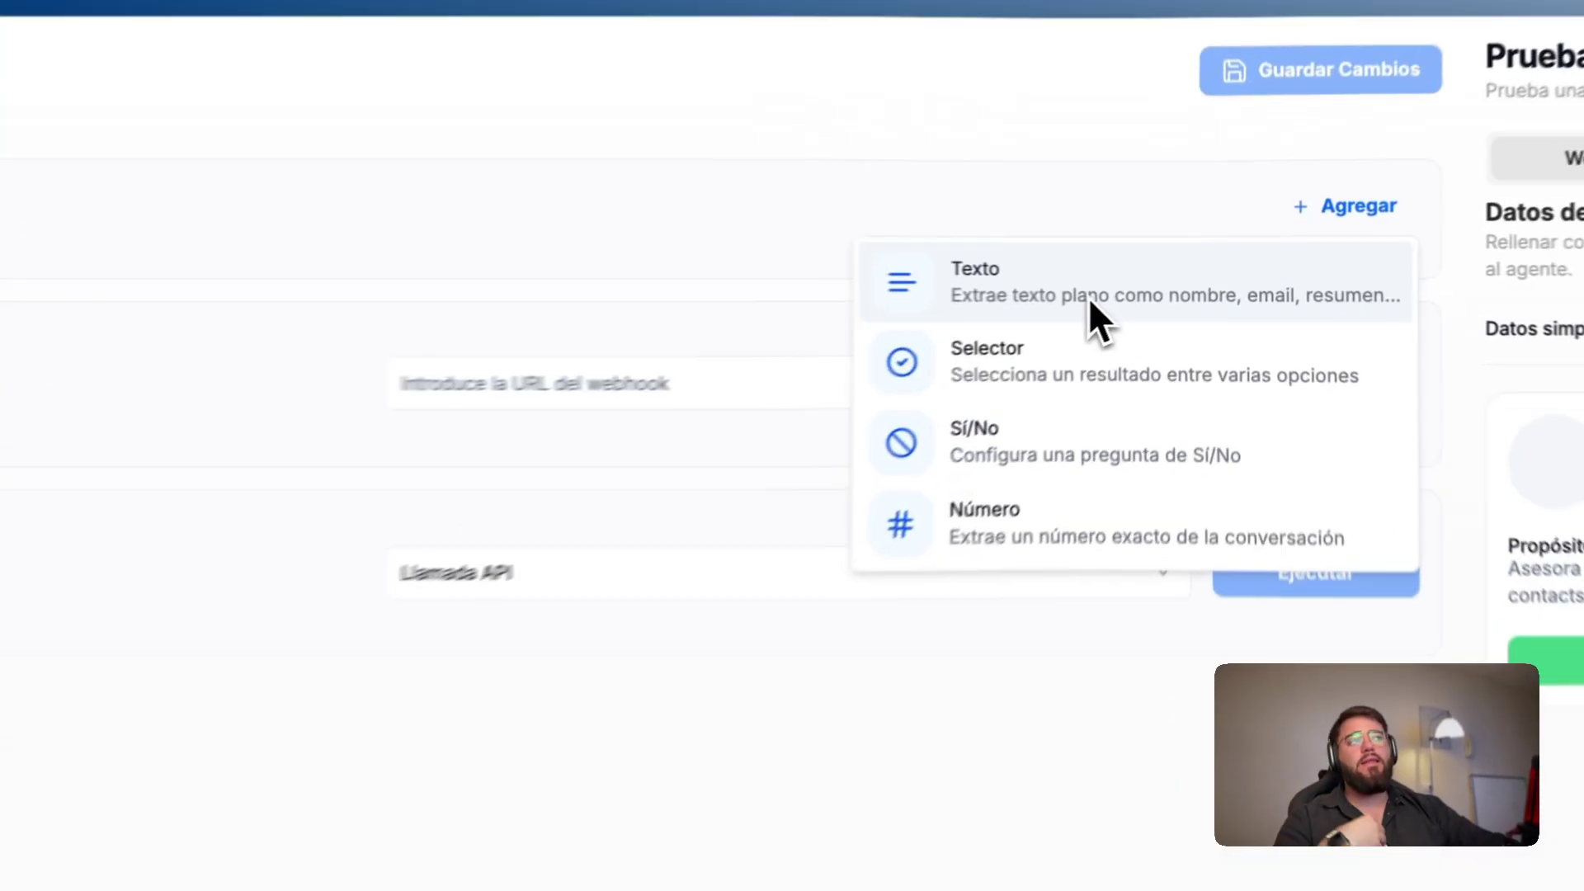
left_click(1171, 280)
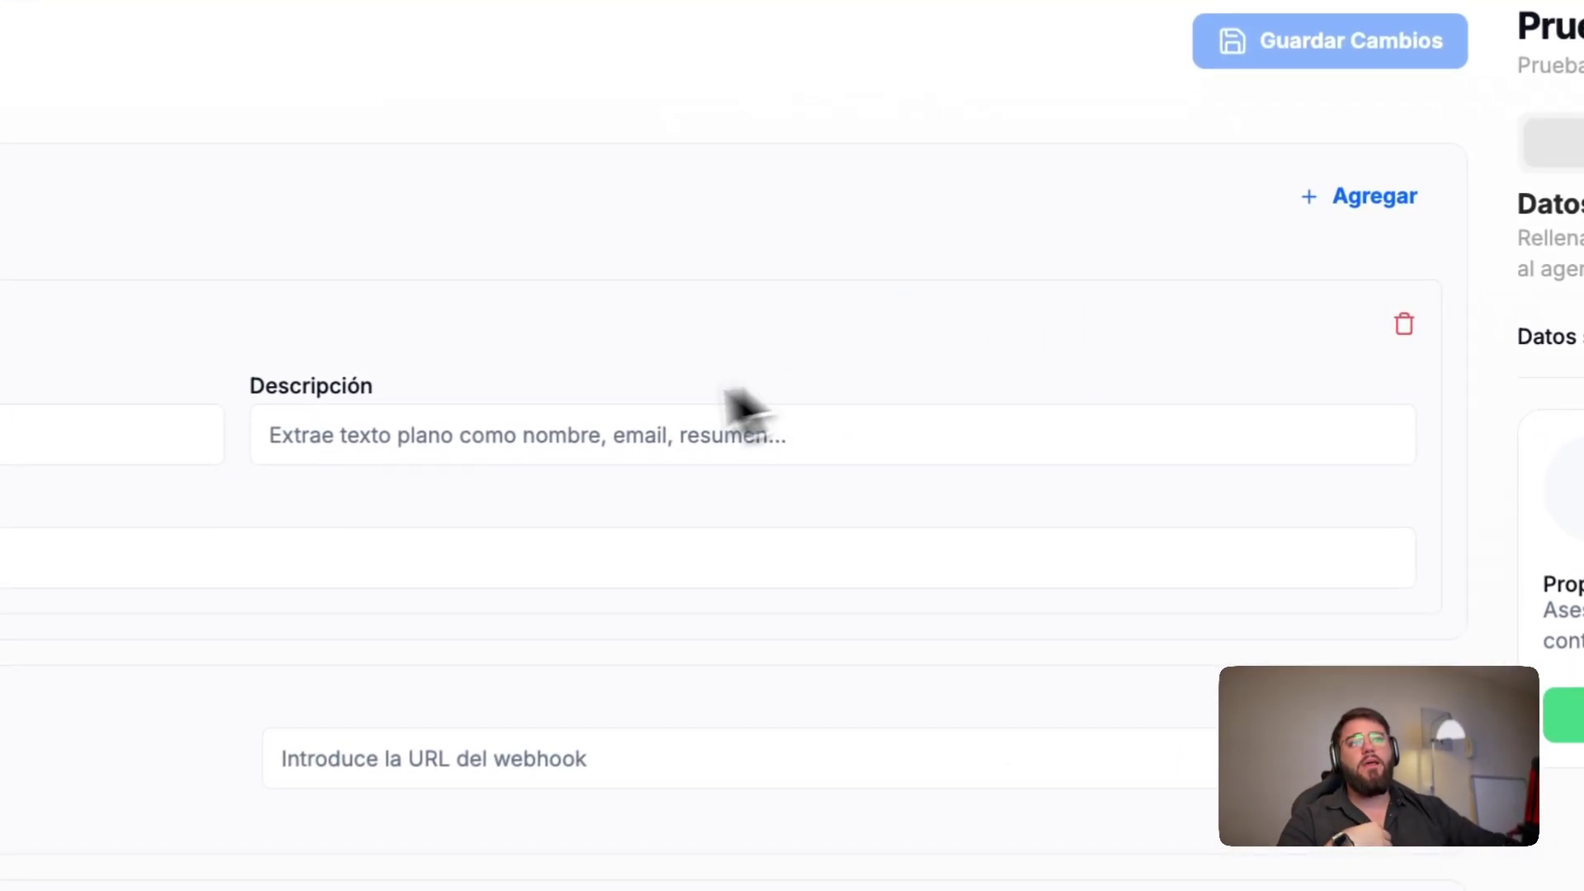
left_click(285, 394)
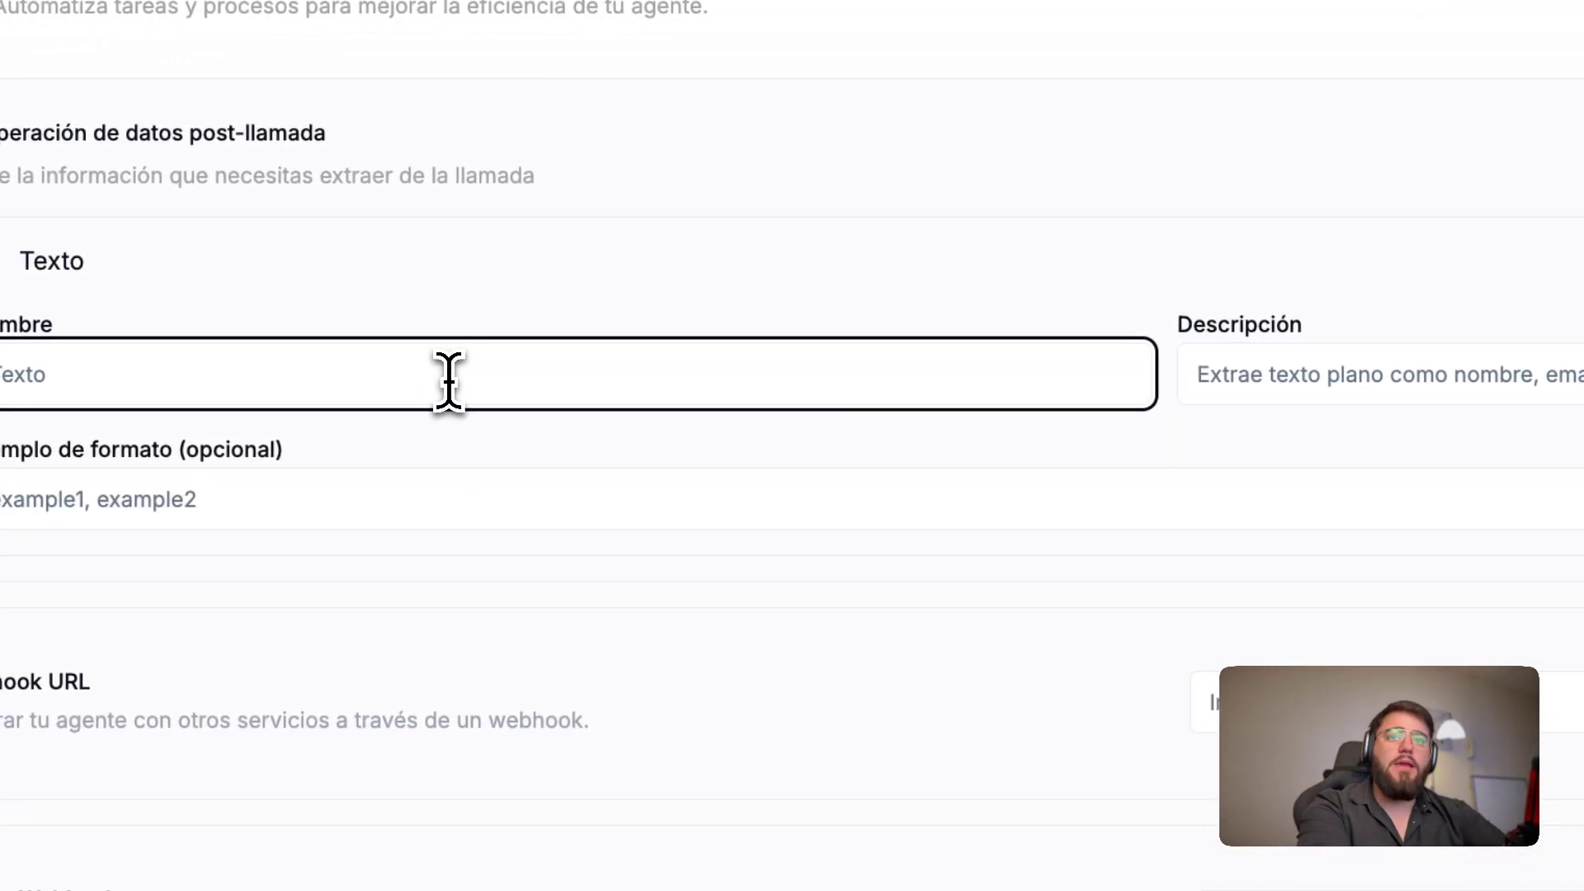
type("email_usuario")
key("Tab")
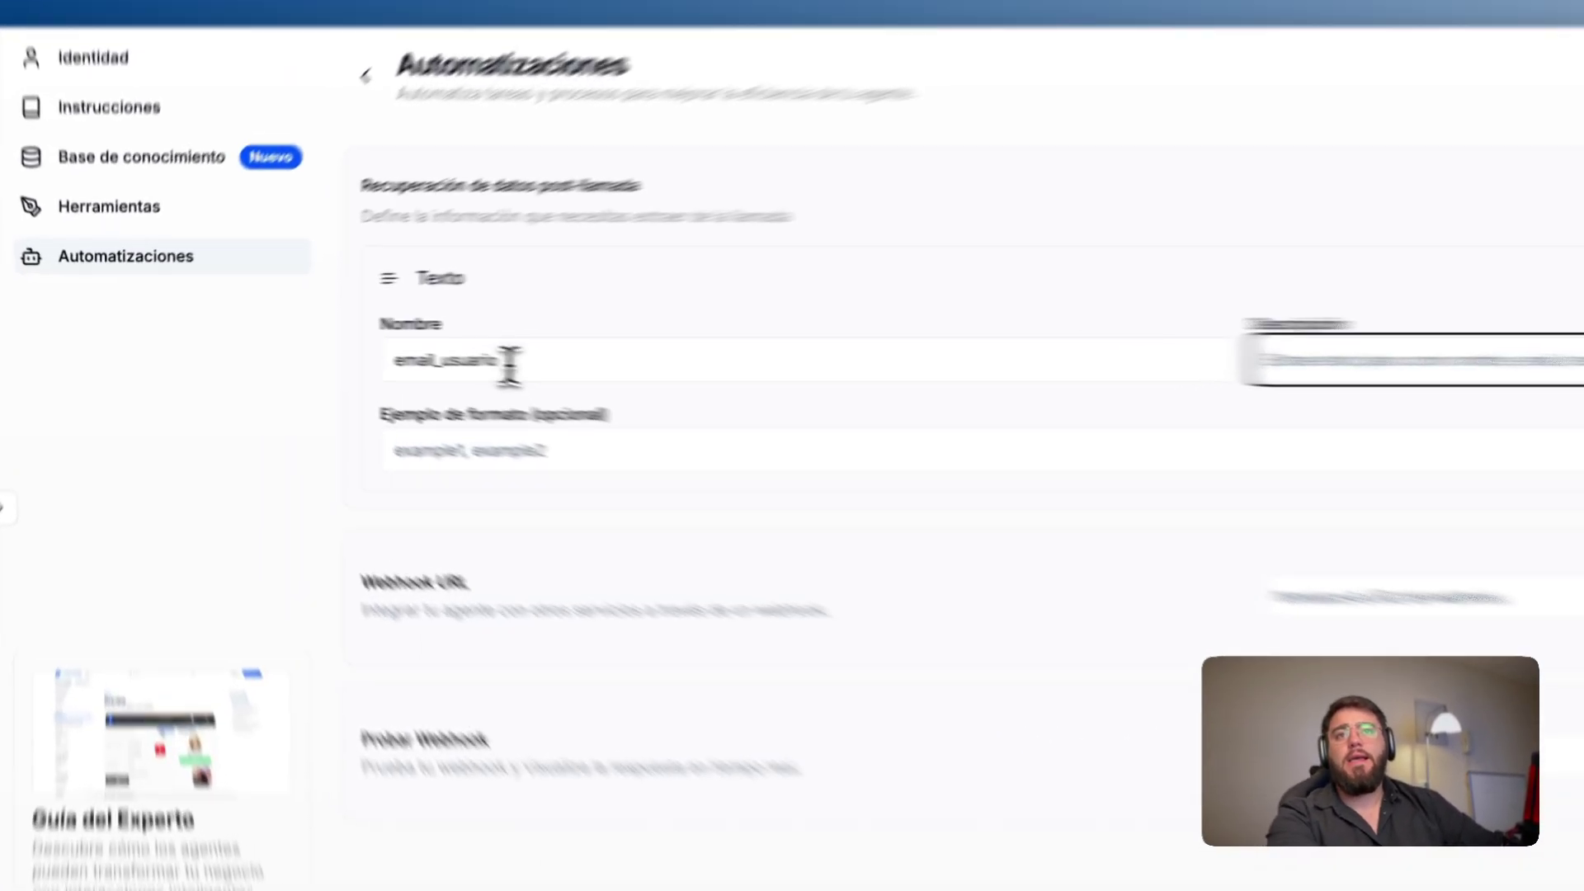
Step: Set the email_usuario field's description to "Extraer el correo del usuario"
double_click(285, 342)
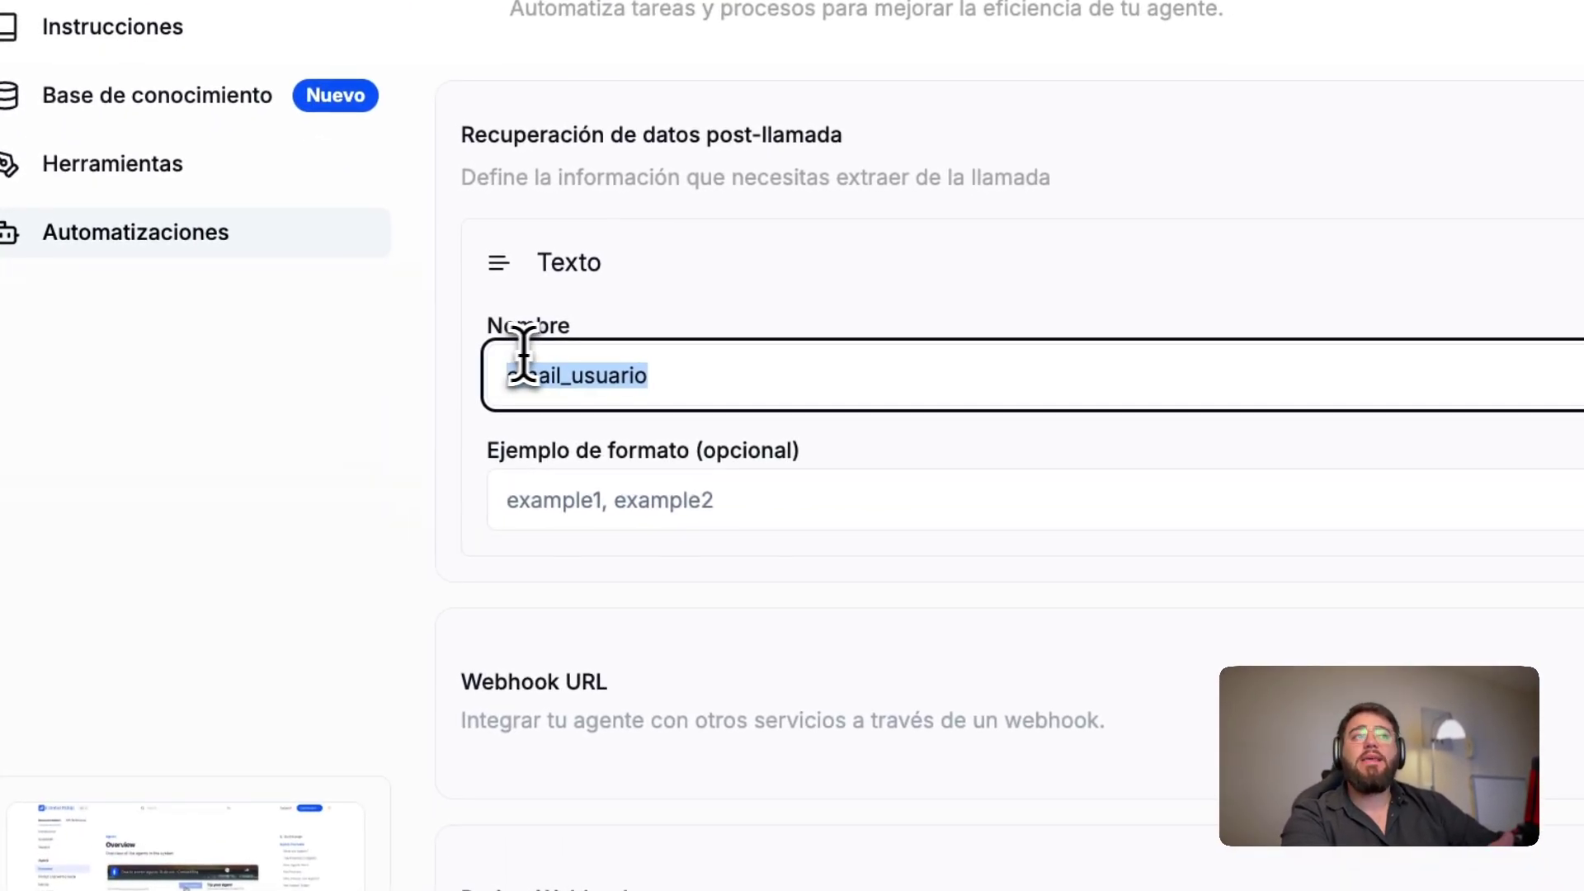
left_click(1147, 375)
type("E")
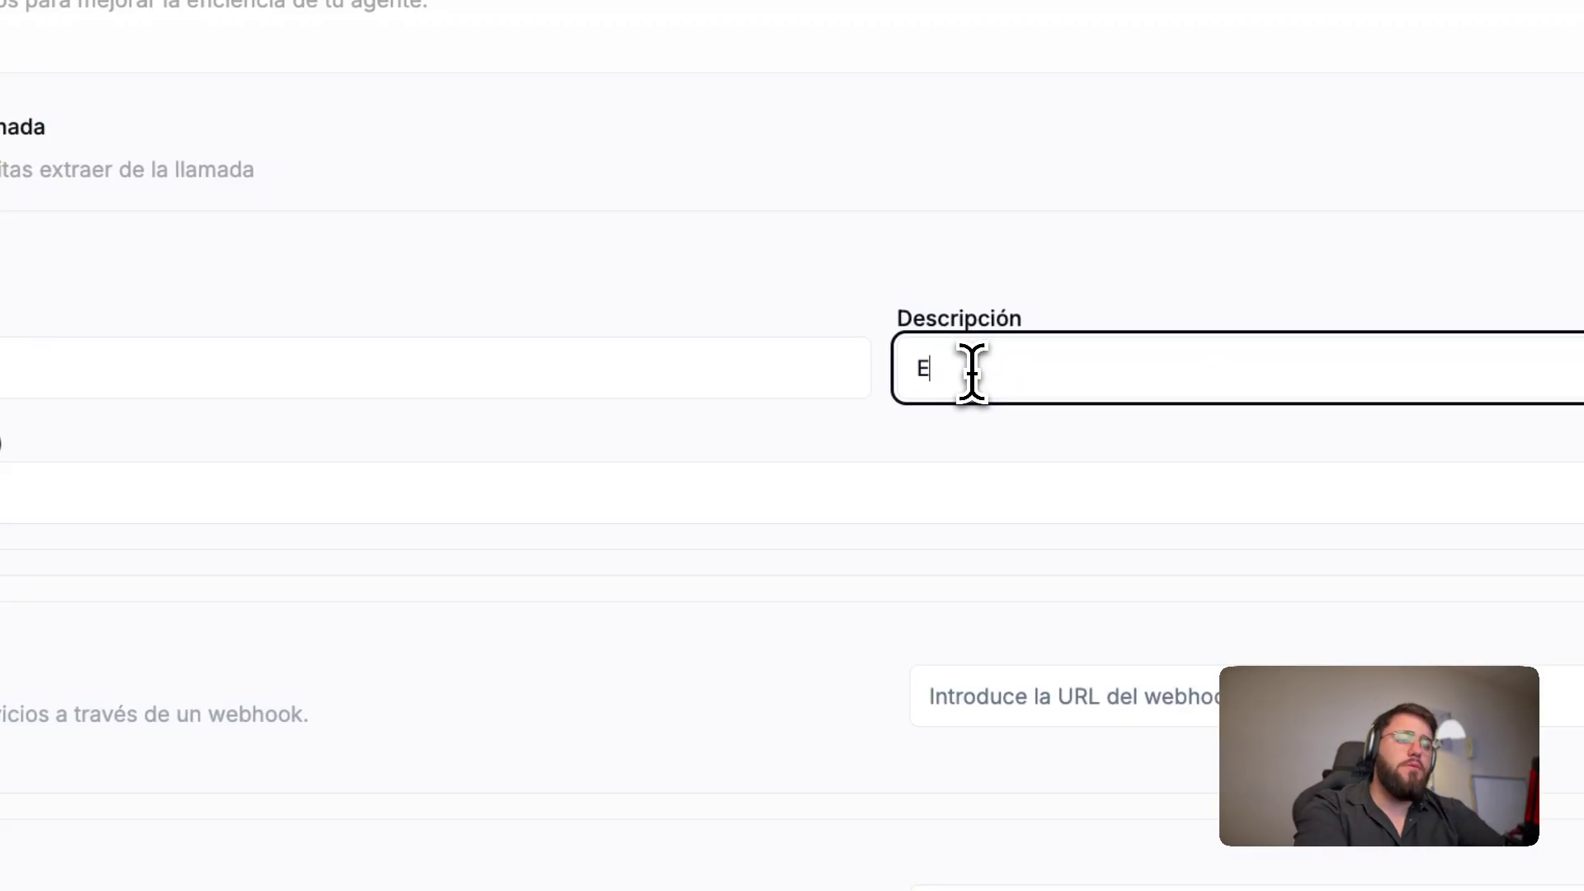
type("xtraer el correo del ")
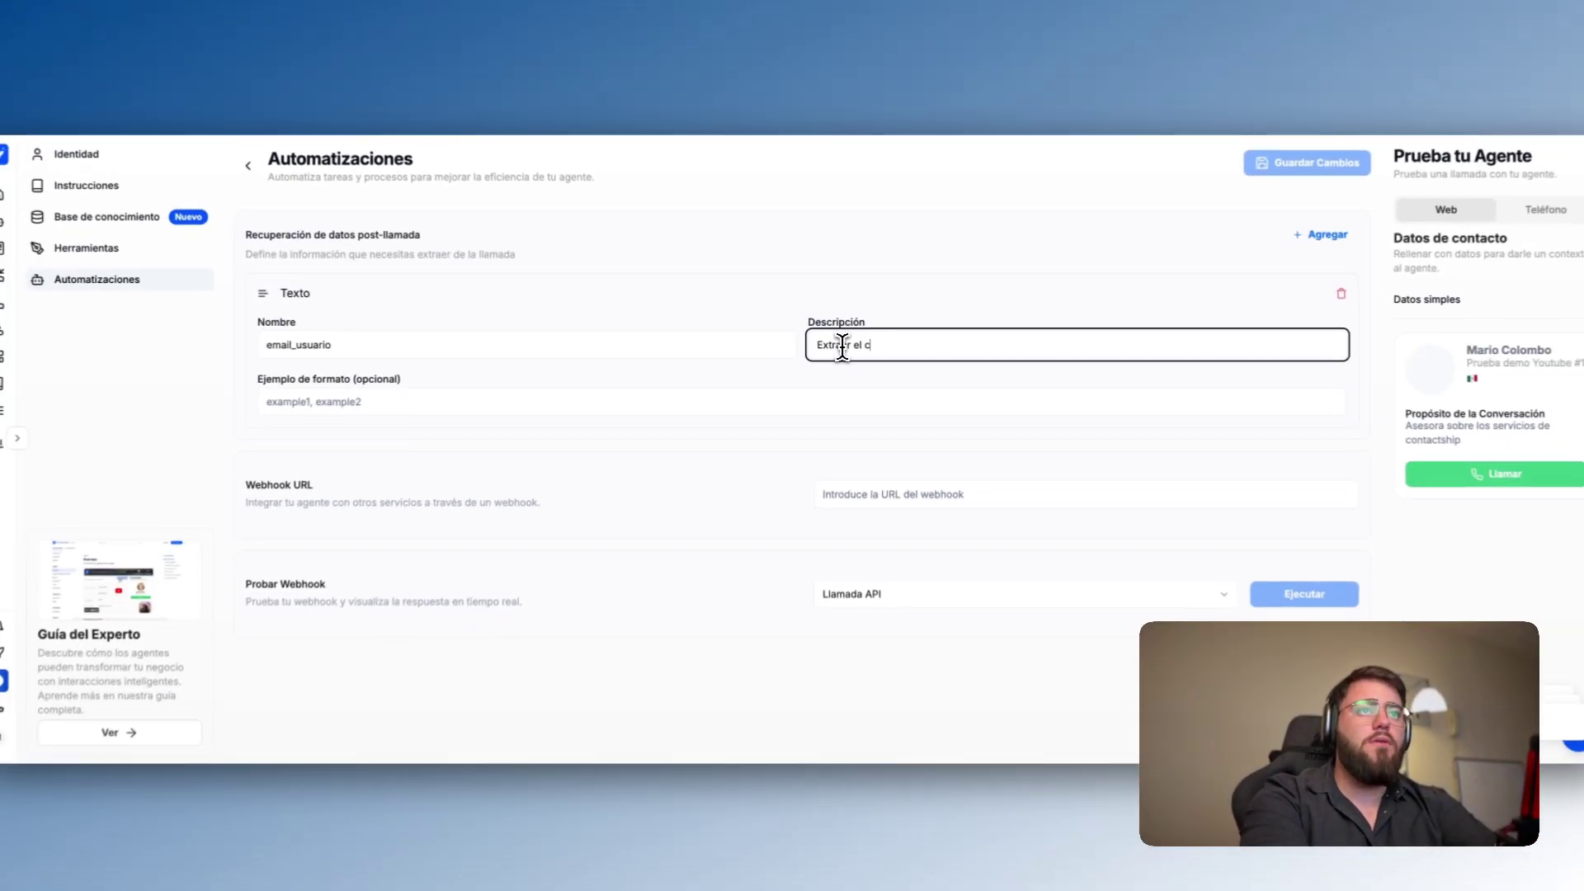
type("suua")
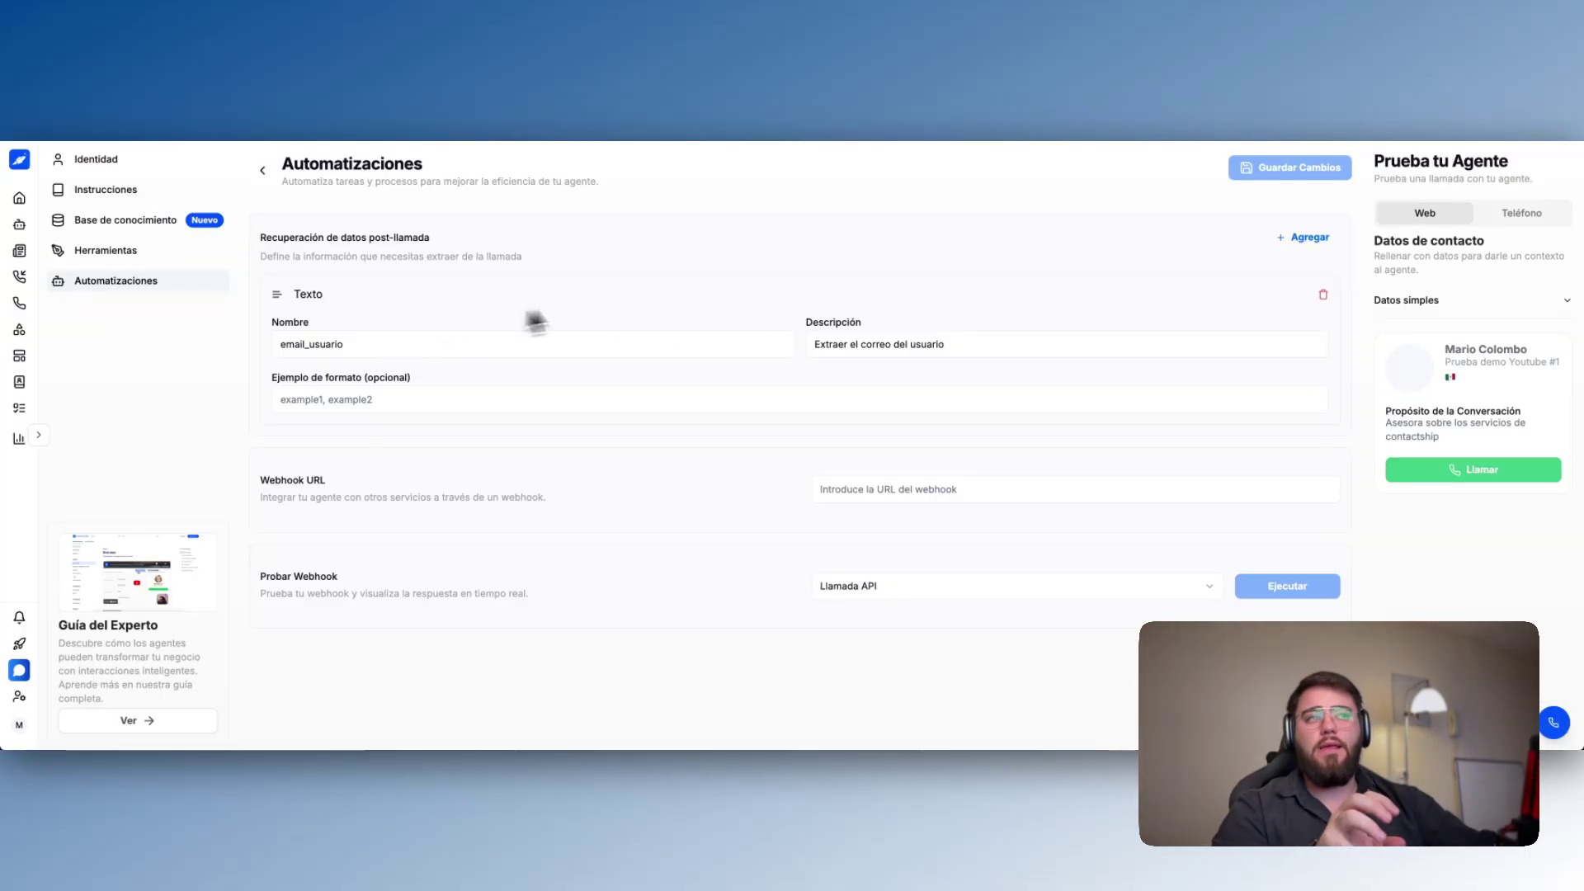
Step: Add a Selector field named motivo_llamada with a description to extract the call's reason, citing examples such as "soporte"
left_click(1095, 221)
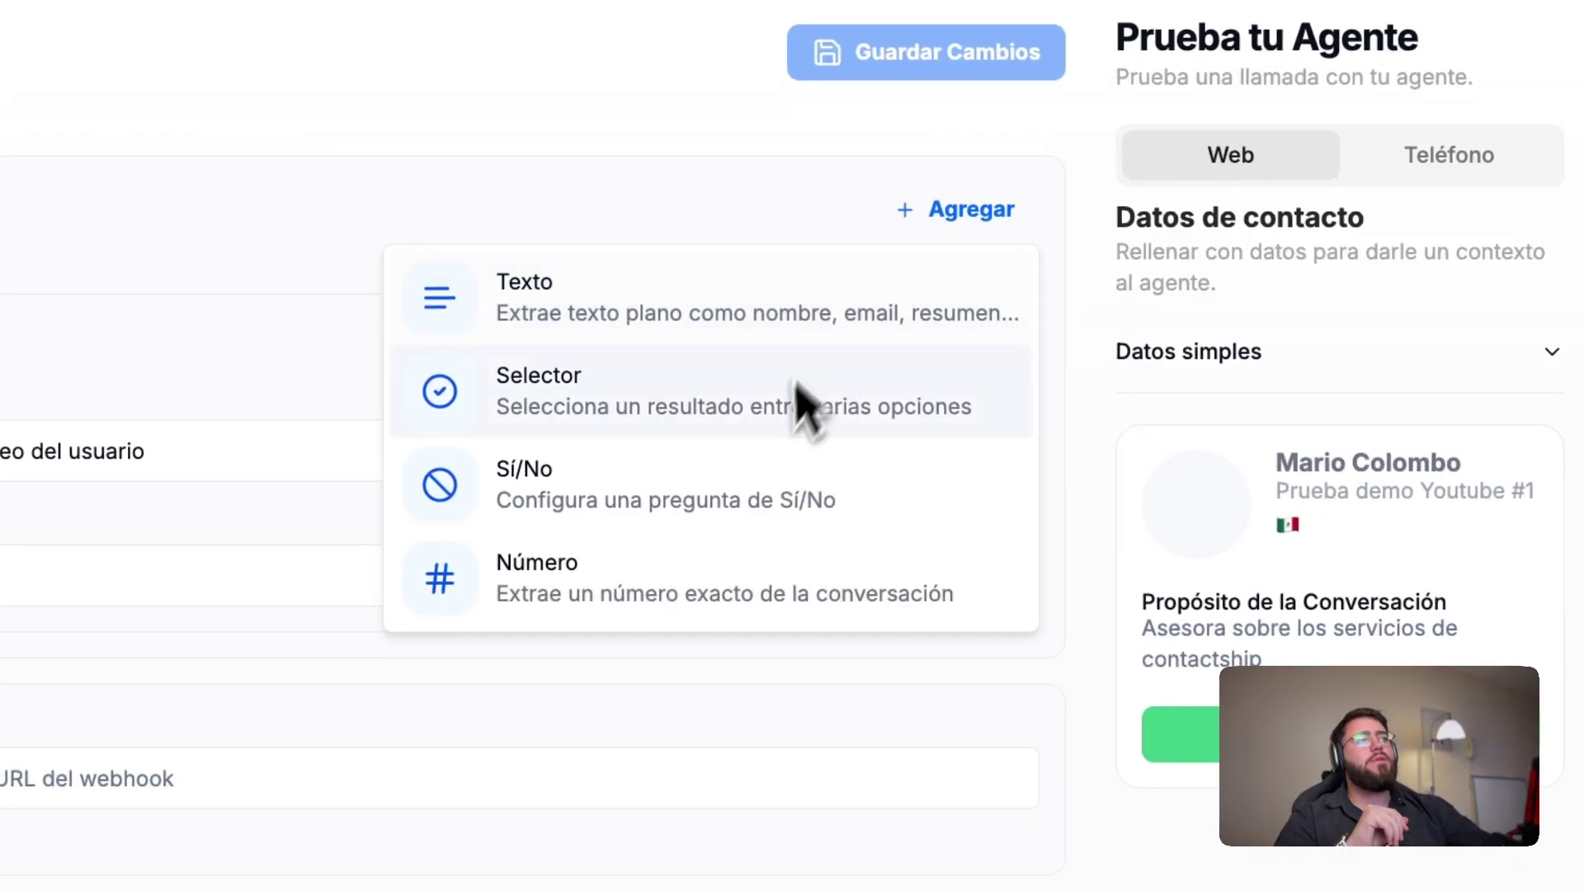
left_click(753, 435)
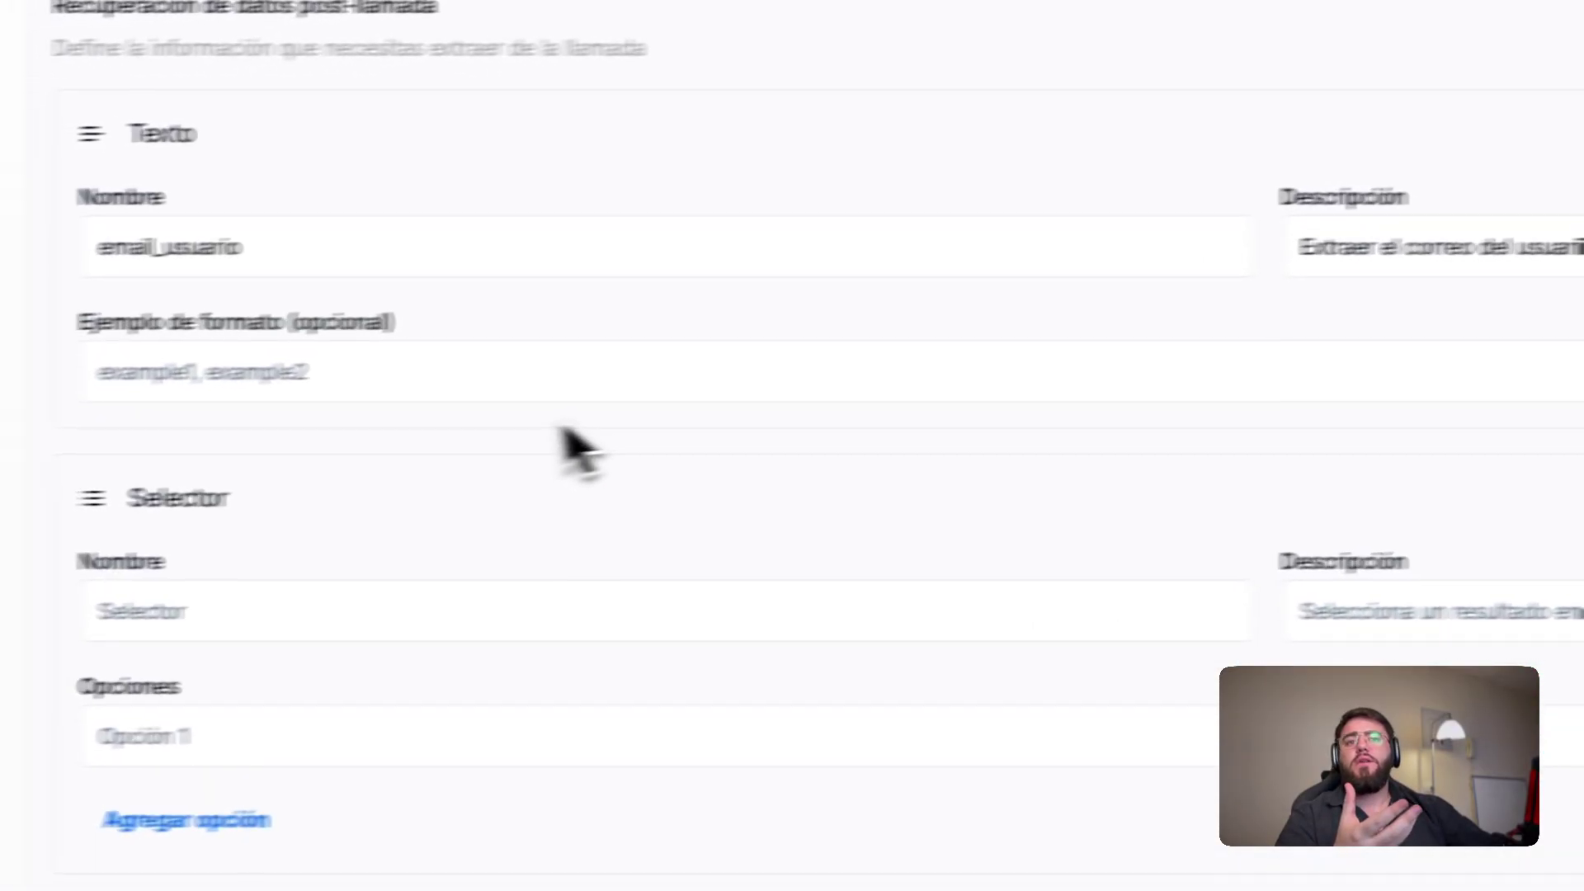
left_click(543, 609)
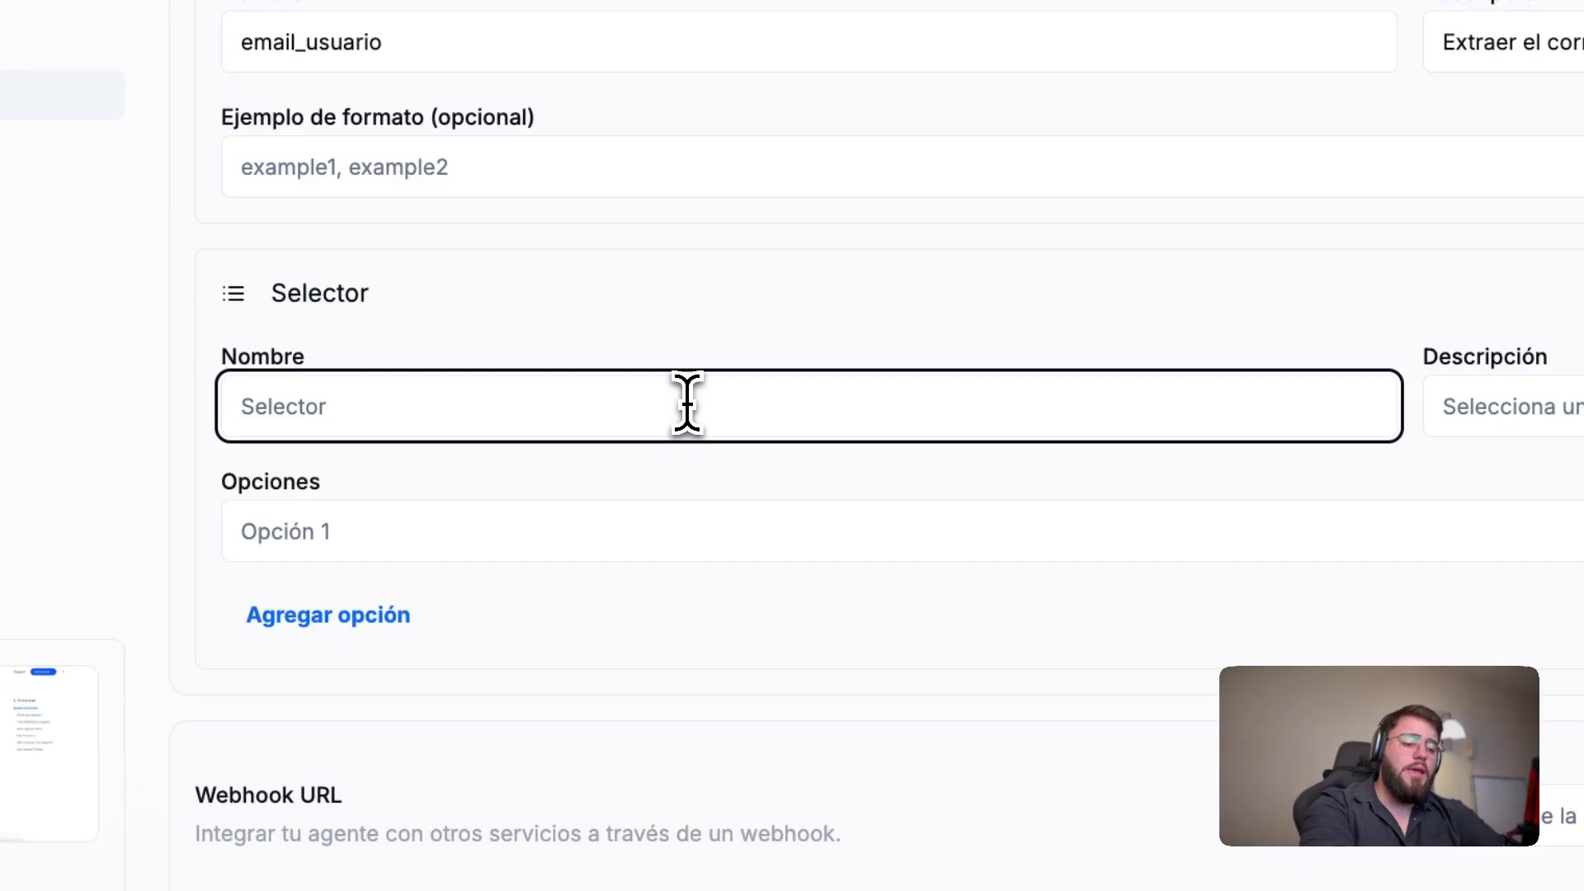
type("motivo_")
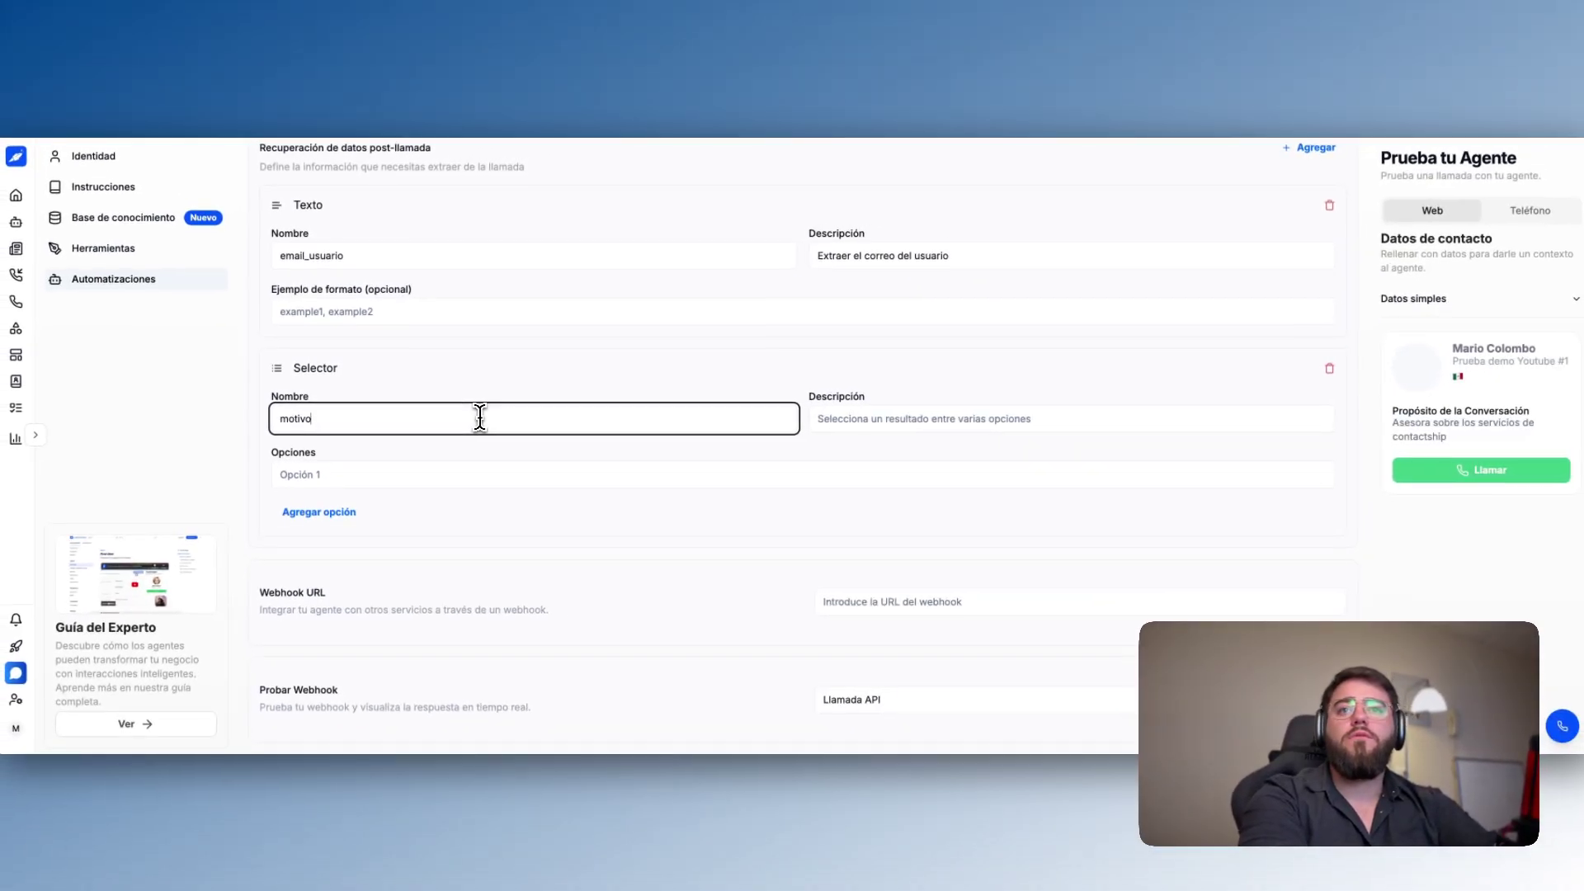
type("llamada")
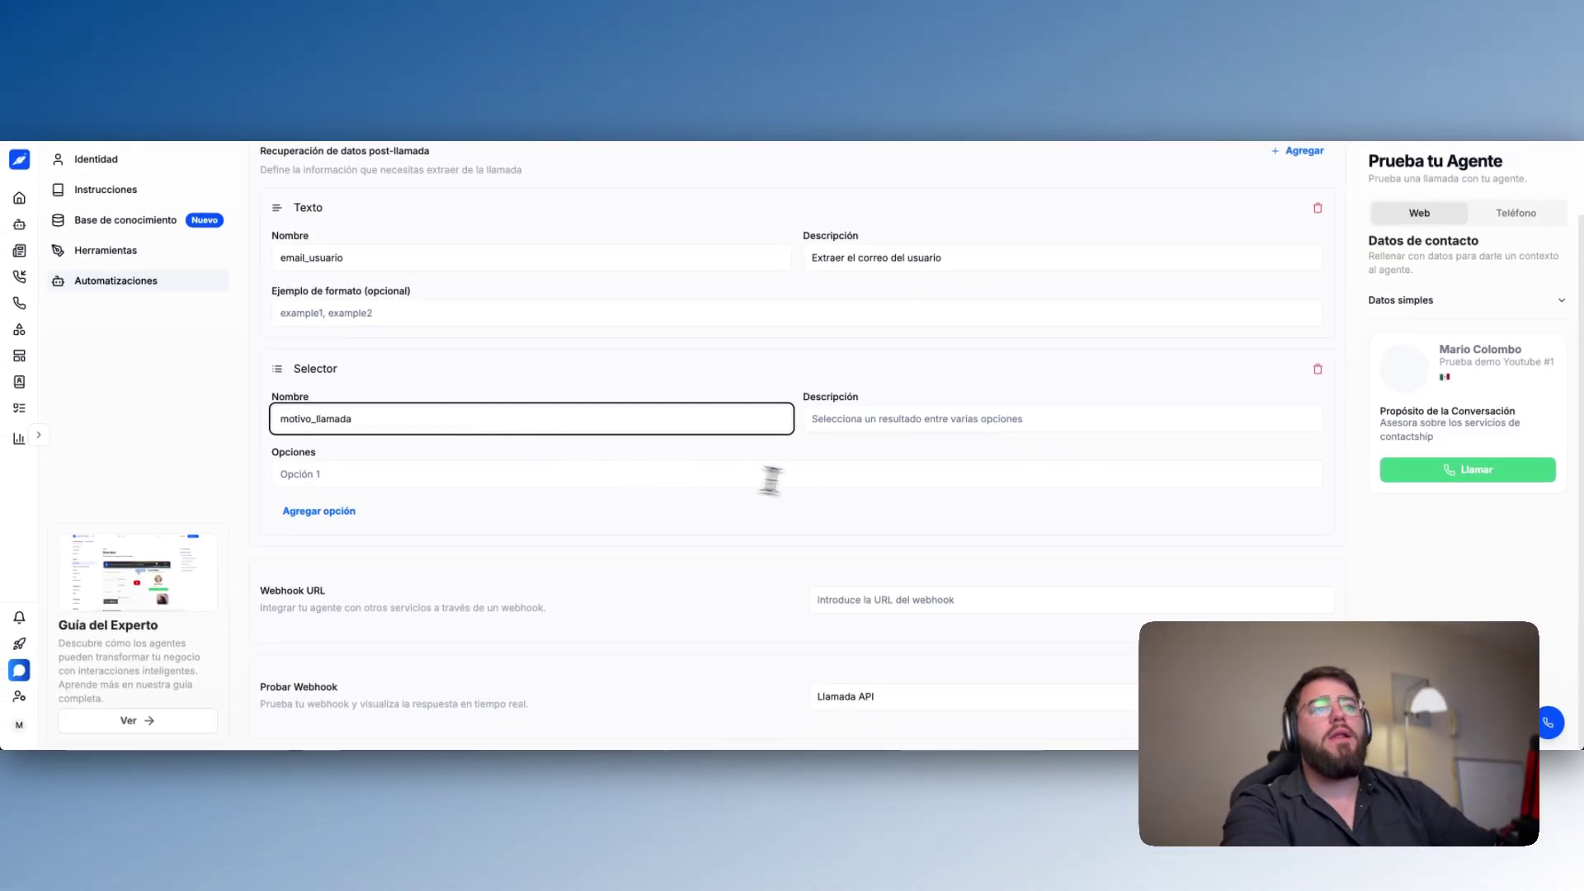
left_click(868, 423)
type("Extrae e")
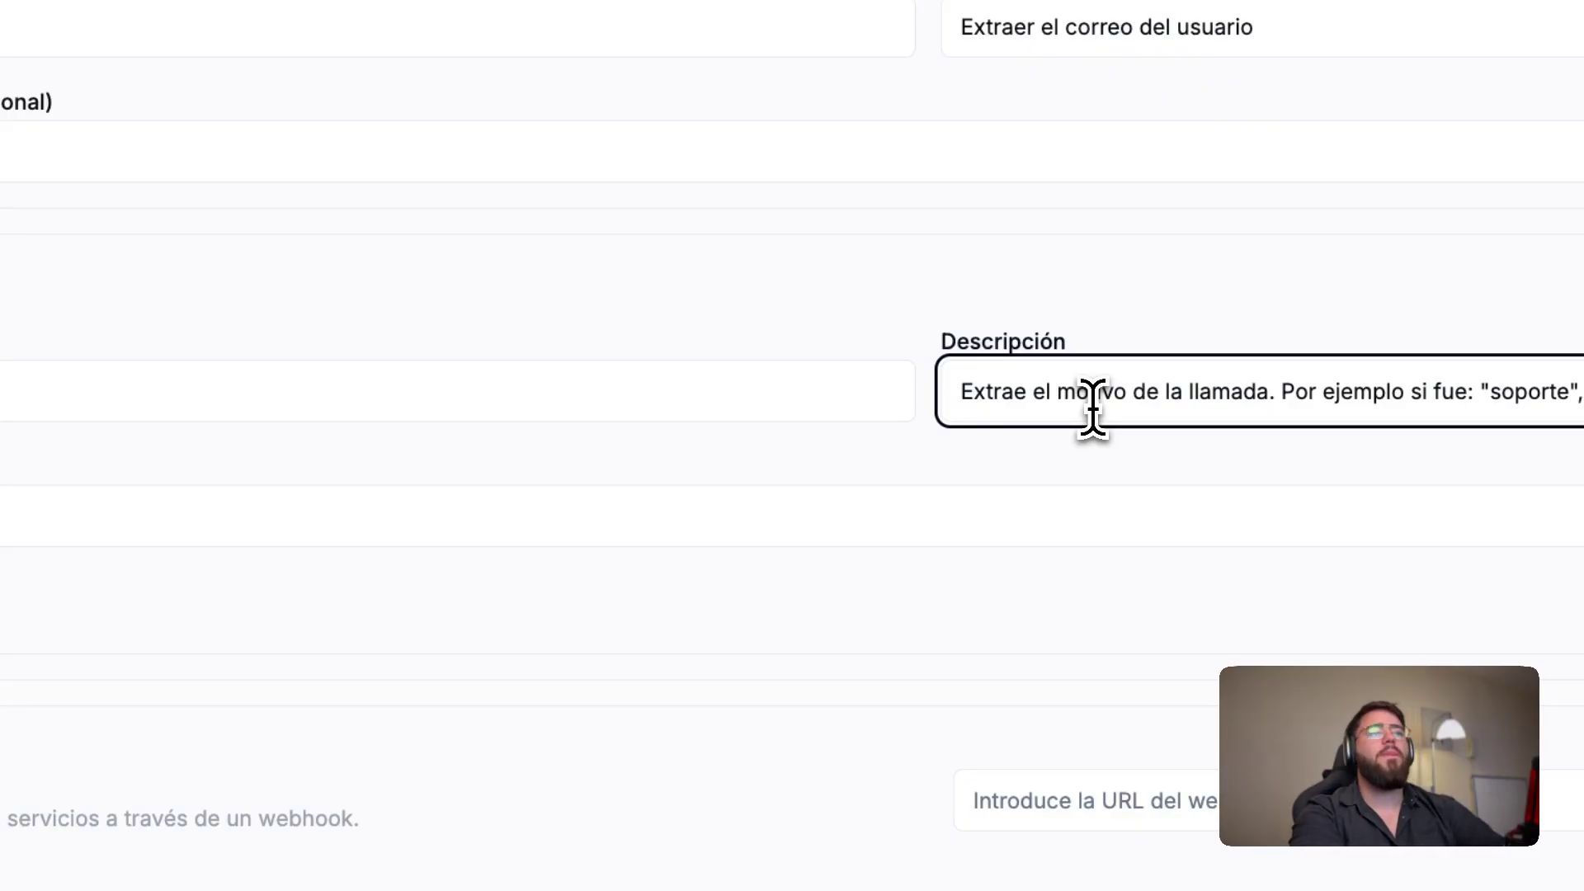
Step: Give the motivo_llamada selector four options: soporte, comercial, administrativo and otro
left_click(0, 523)
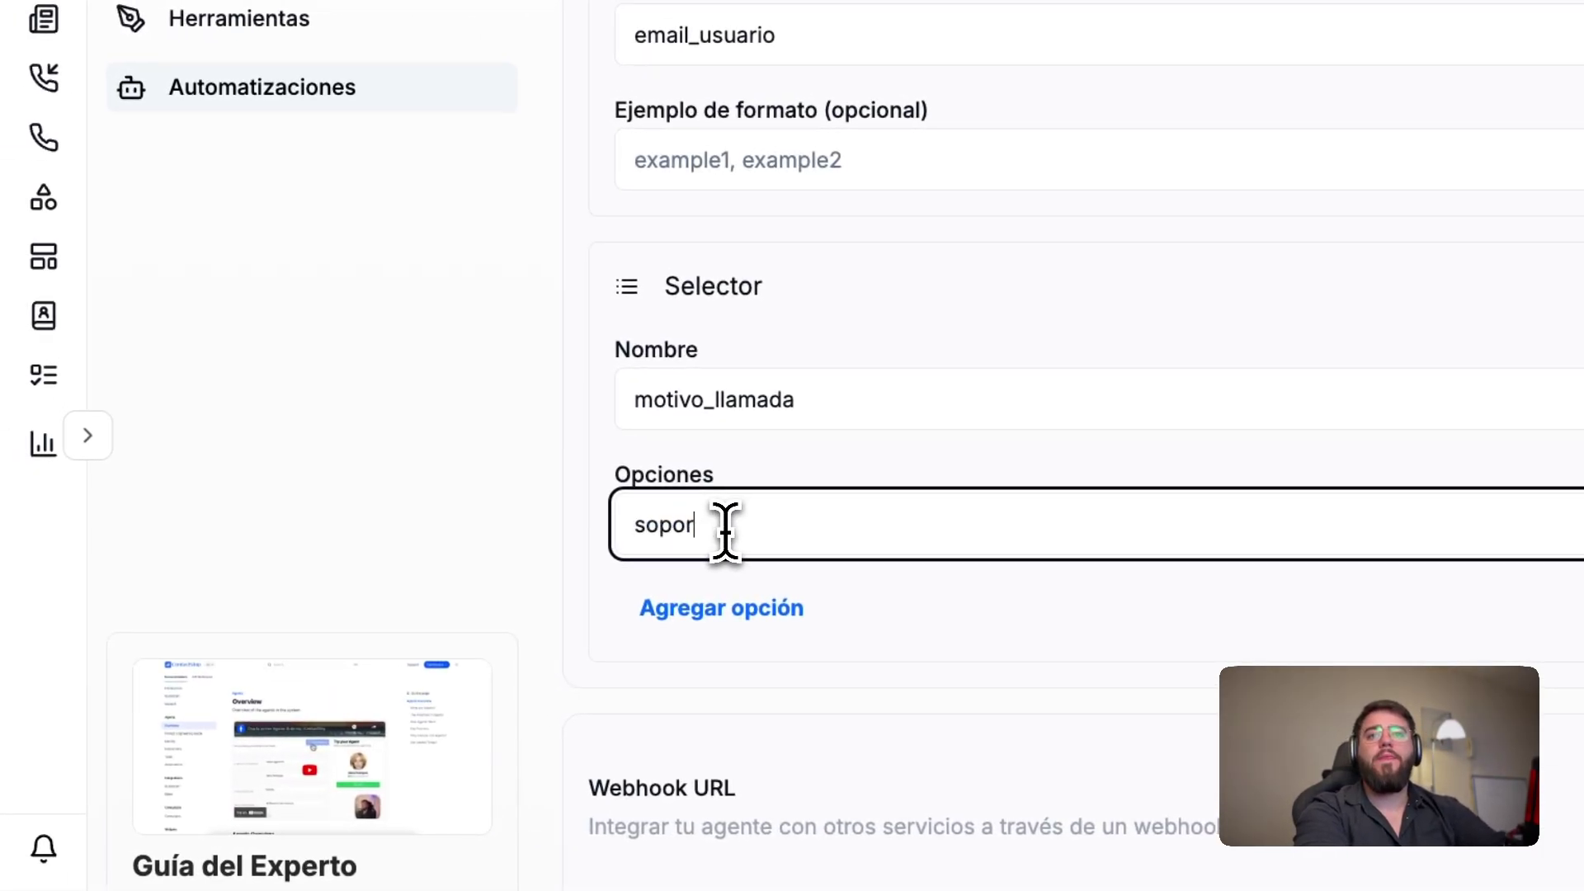
left_click(719, 608)
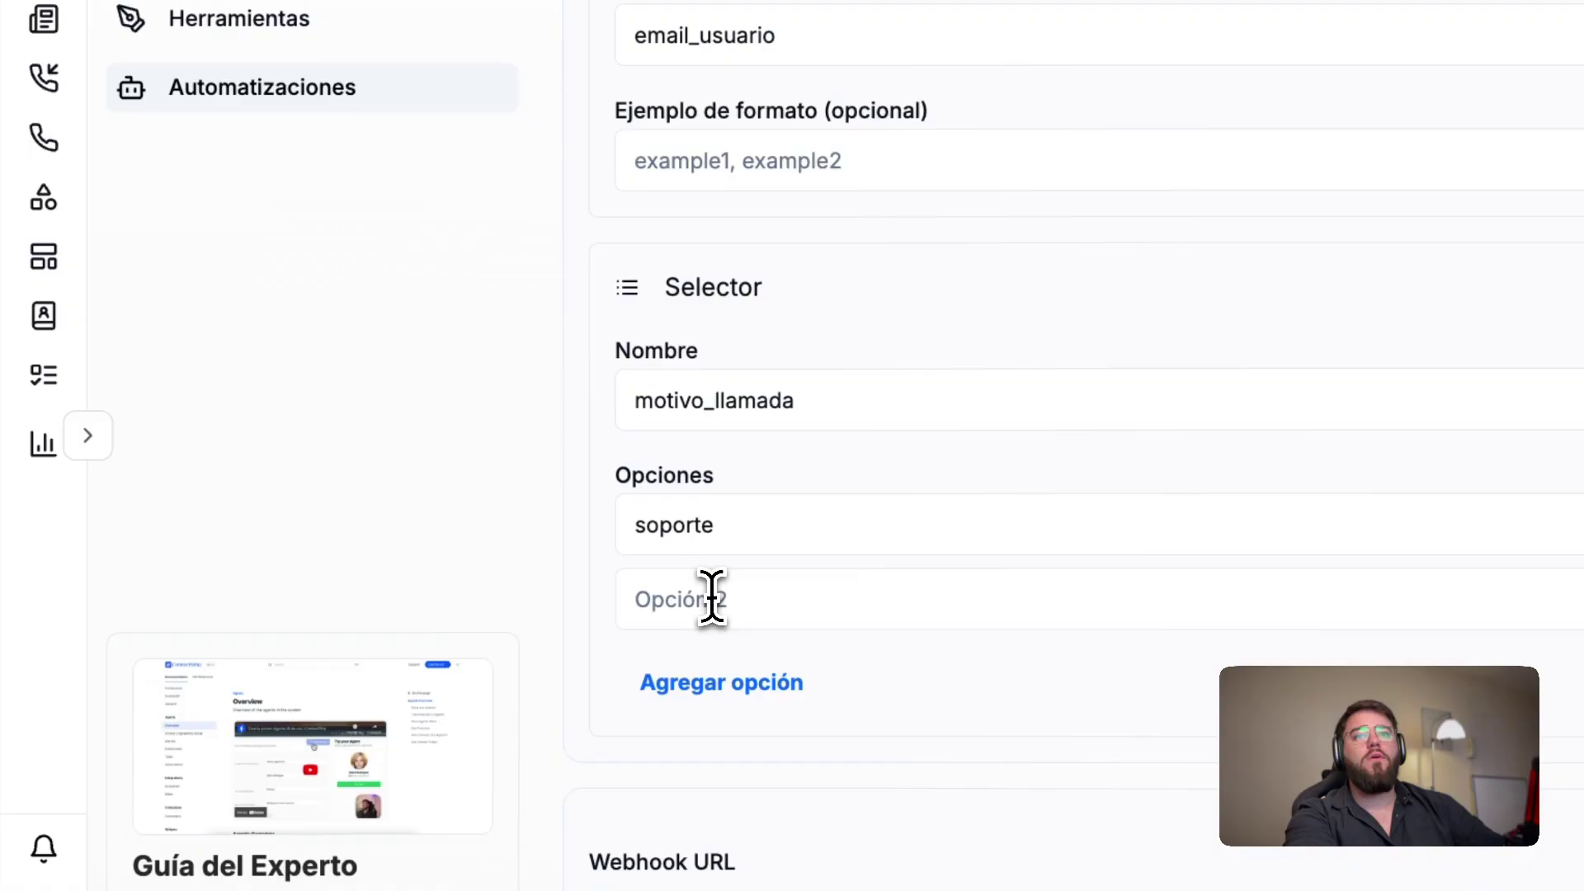
left_click(754, 608)
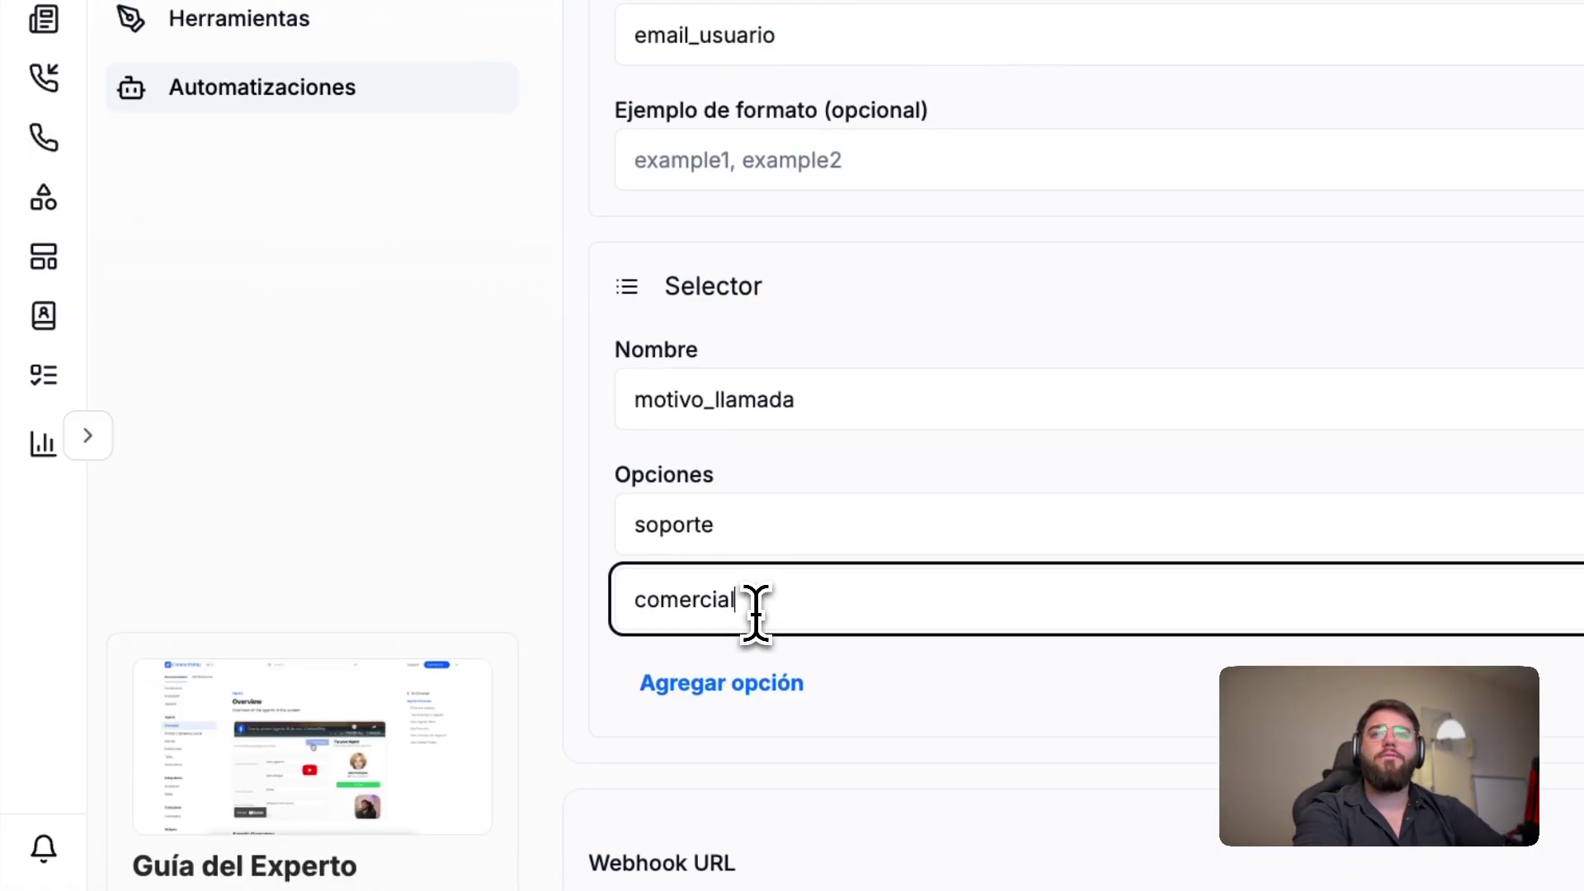
left_click(707, 682)
scroll(792, 647, "down", 2)
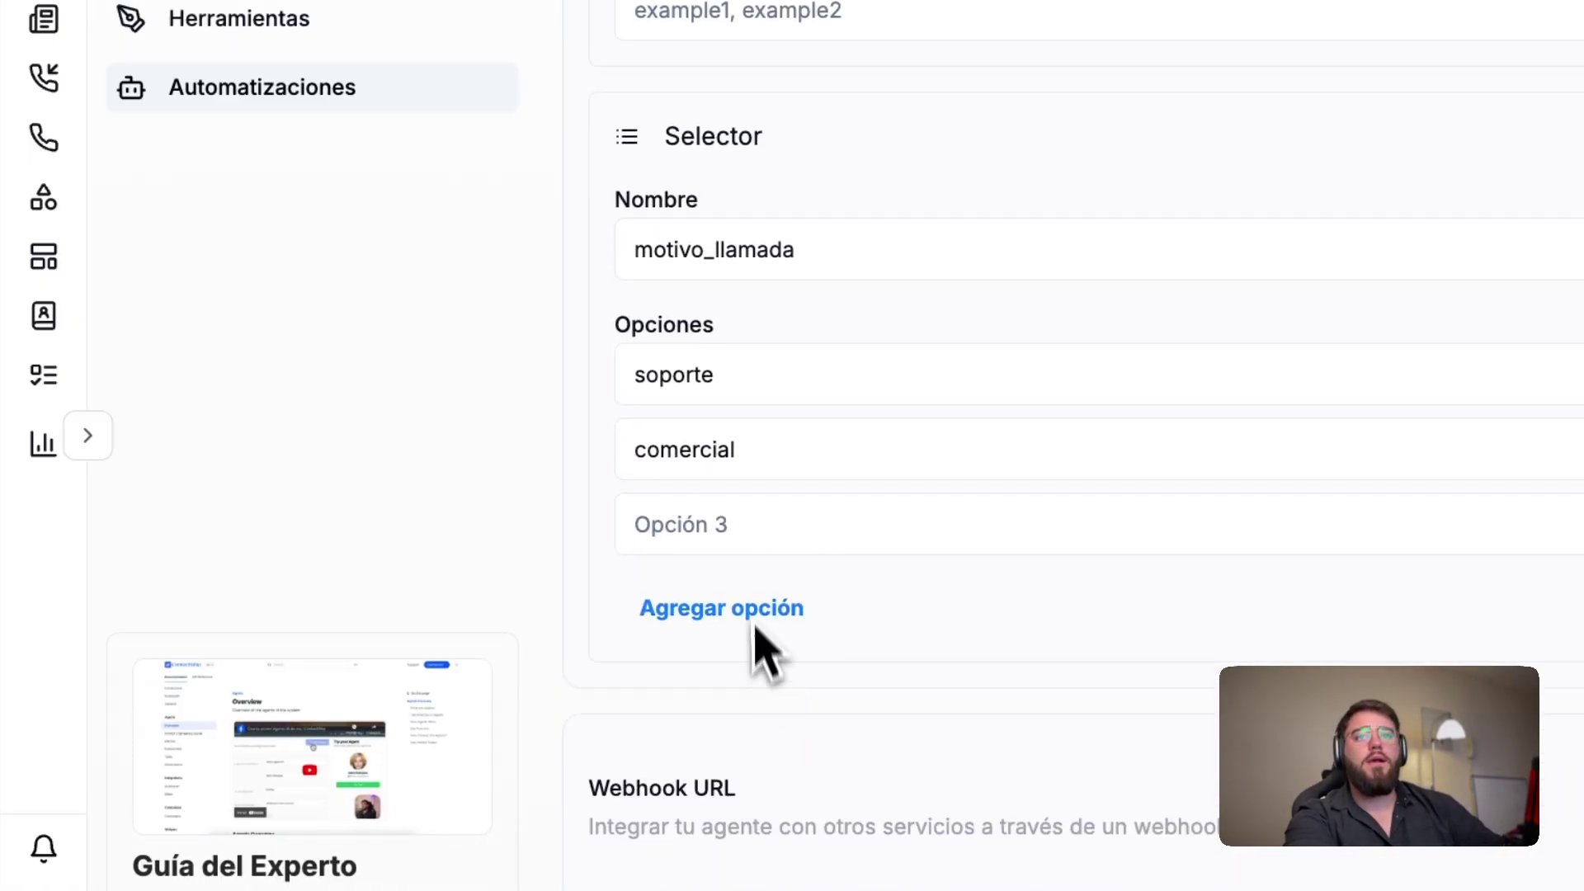
left_click(759, 545)
type("administrativo")
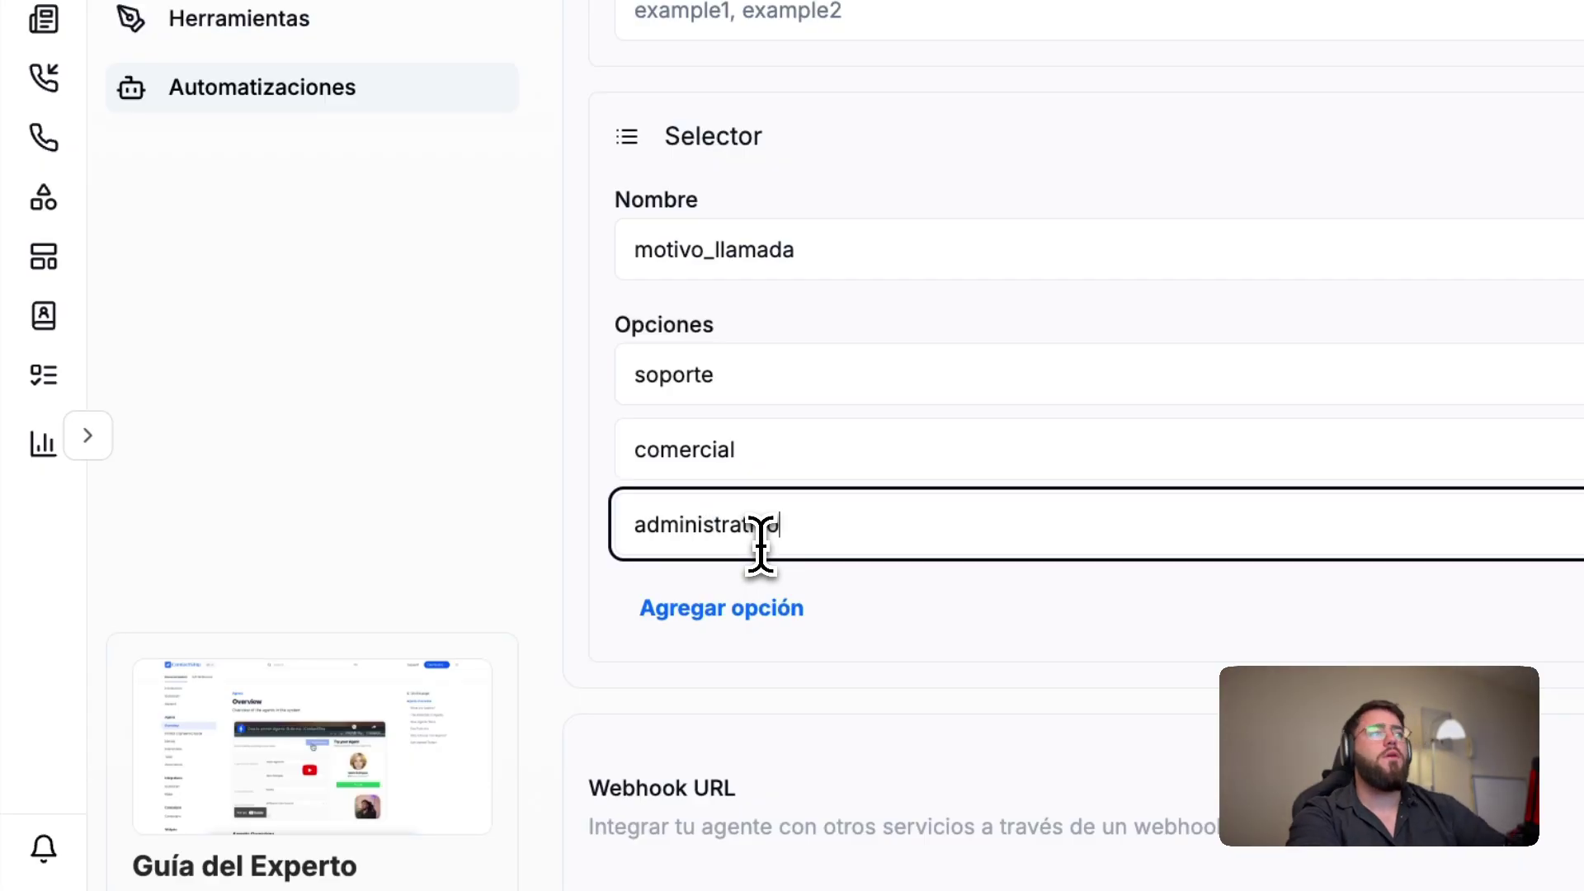
left_click(699, 606)
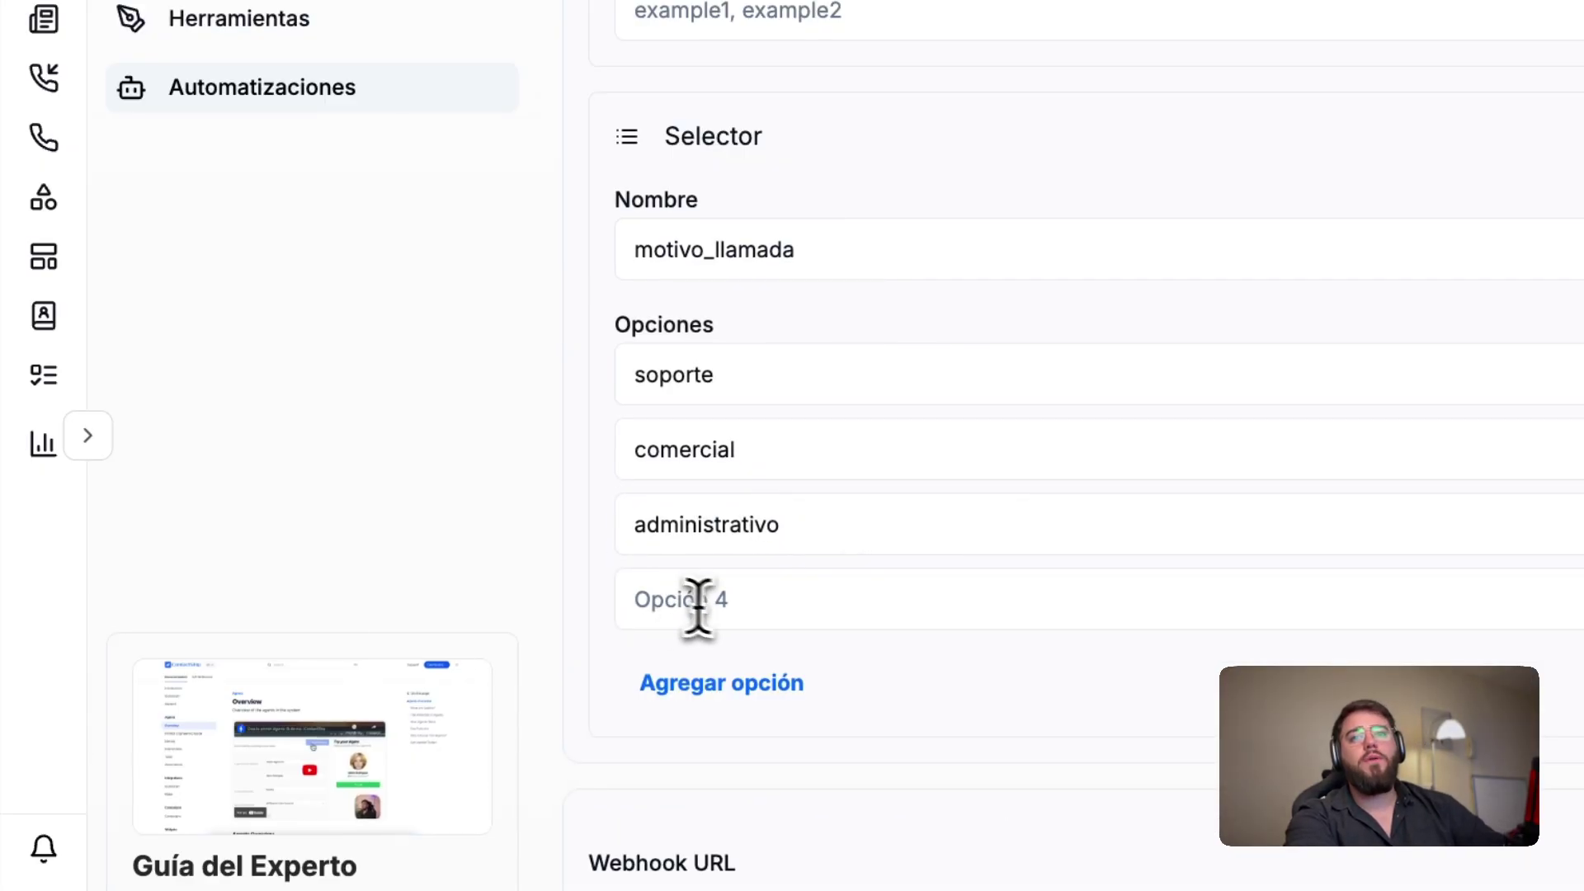
left_click(745, 612)
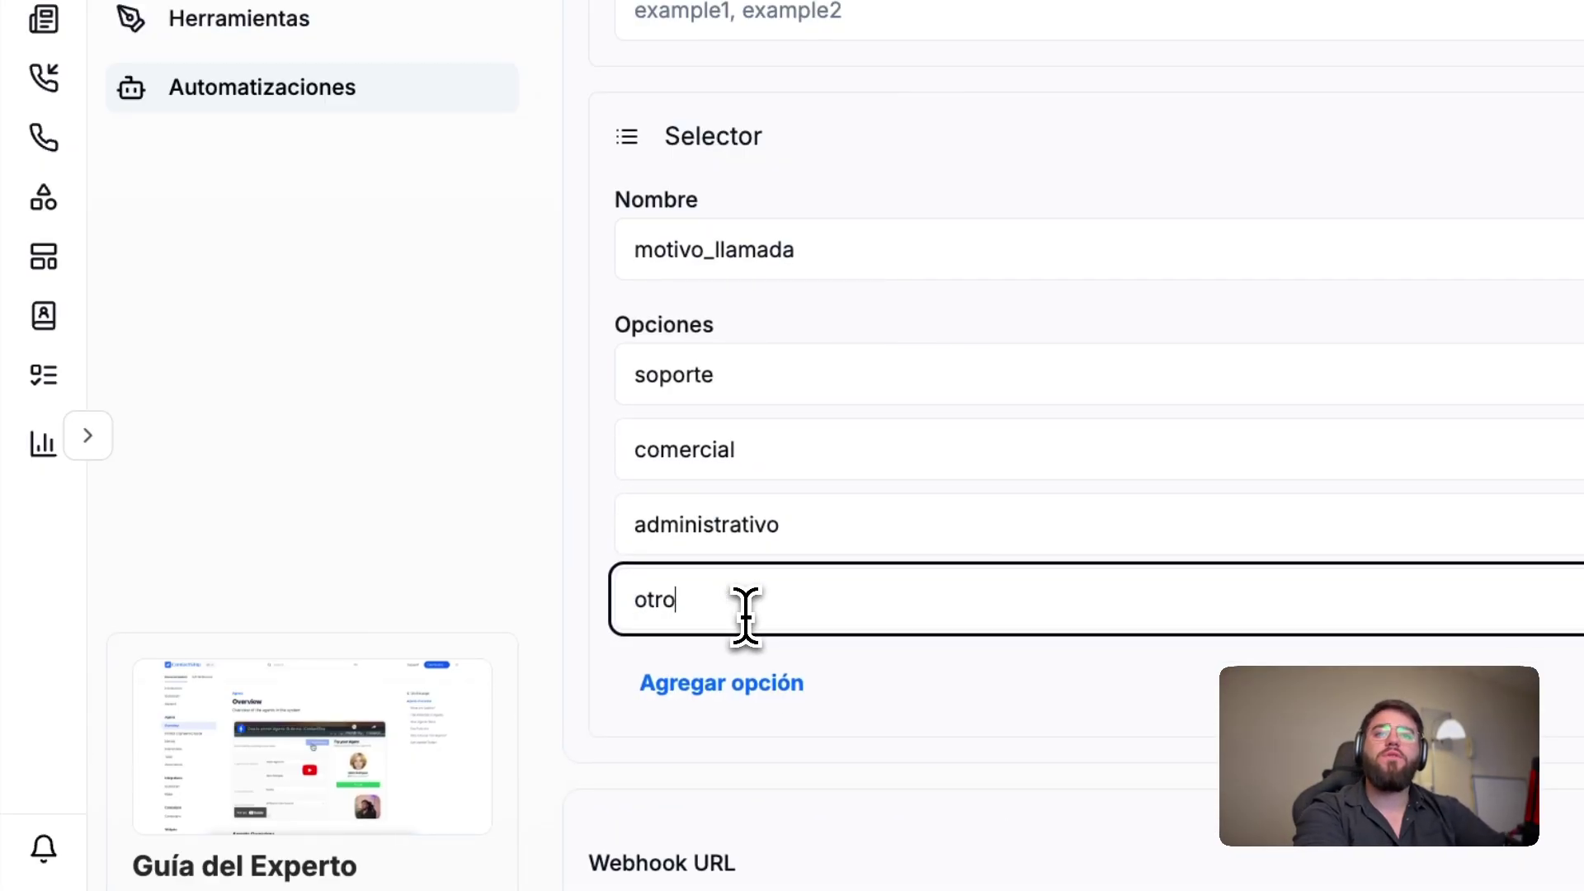
left_click(355, 425)
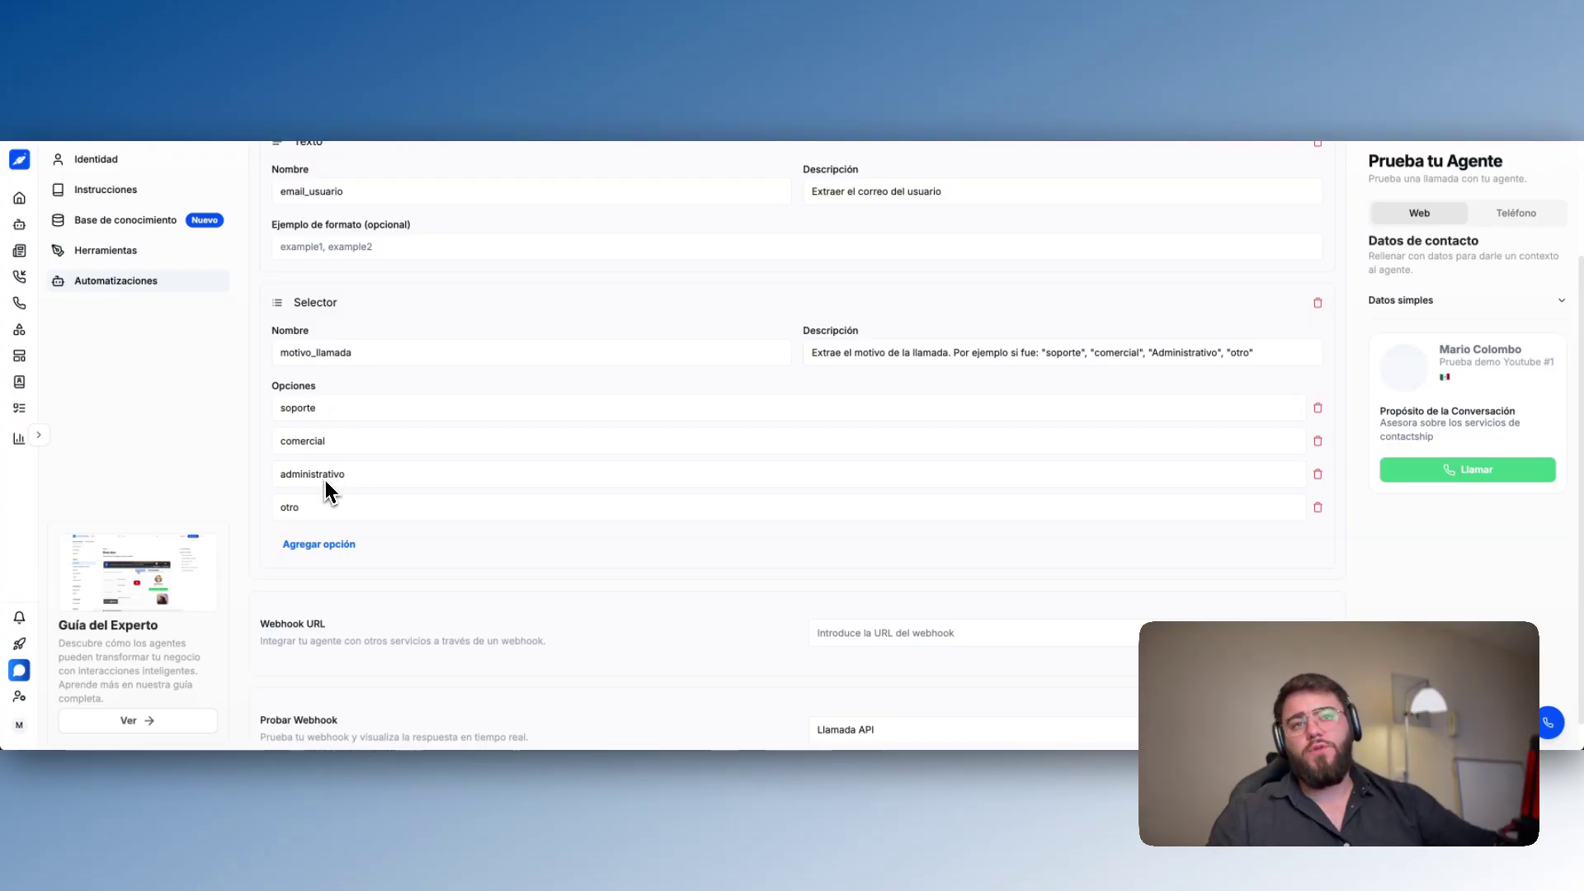
Step: Review the two post-call data fields and check the phone option for testing the agent
scroll(635, 404, "up", 1)
scroll(630, 403, "up", 1)
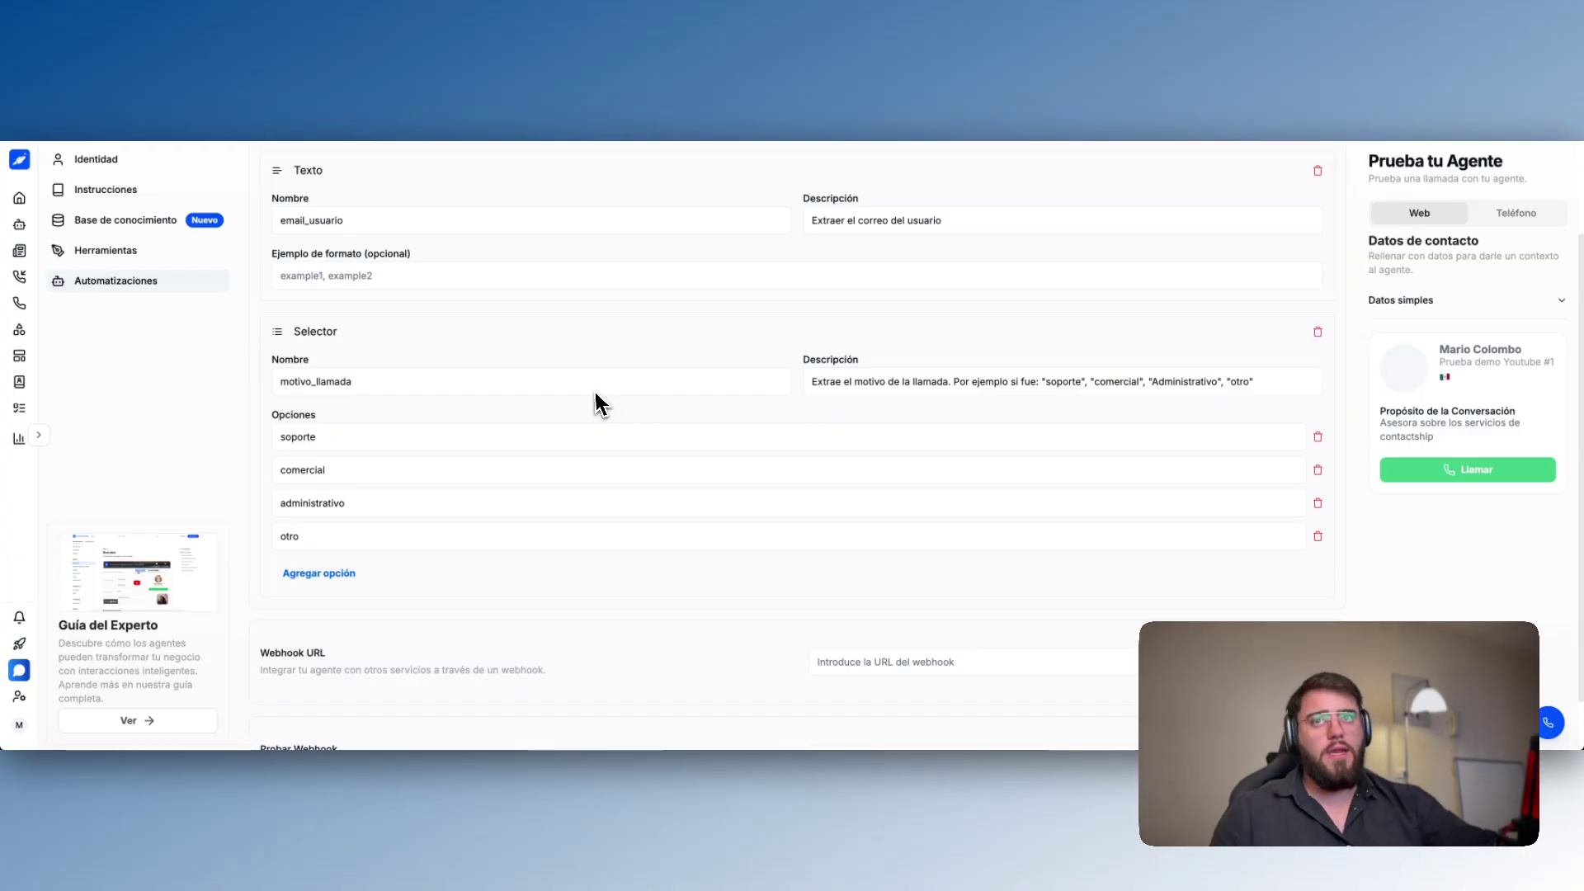
scroll(519, 404, "up", 5)
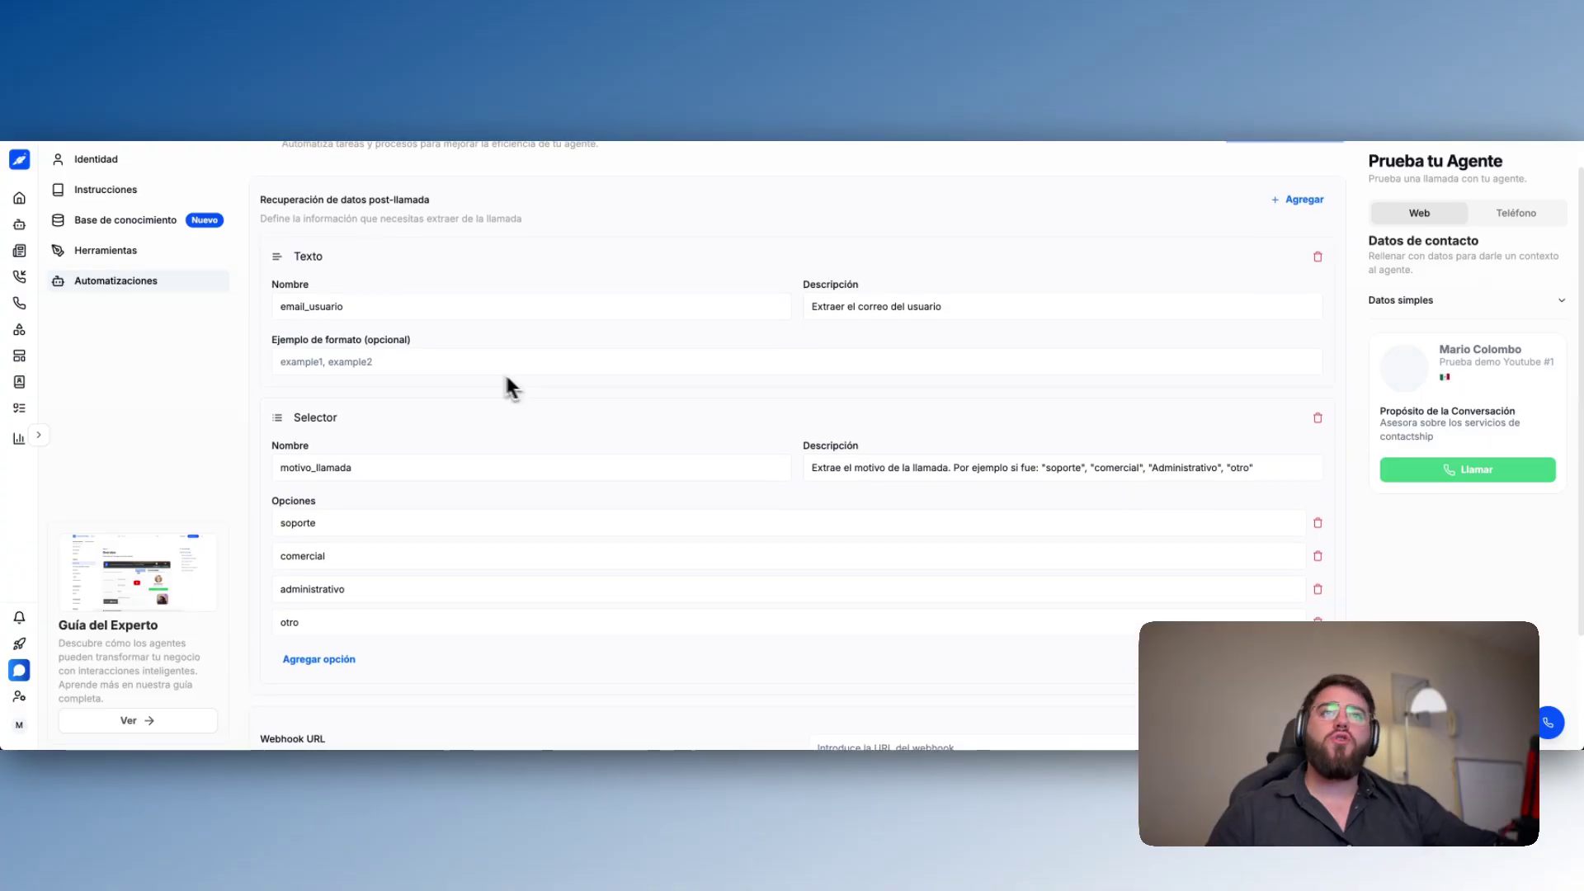
scroll(507, 383, "up", 2)
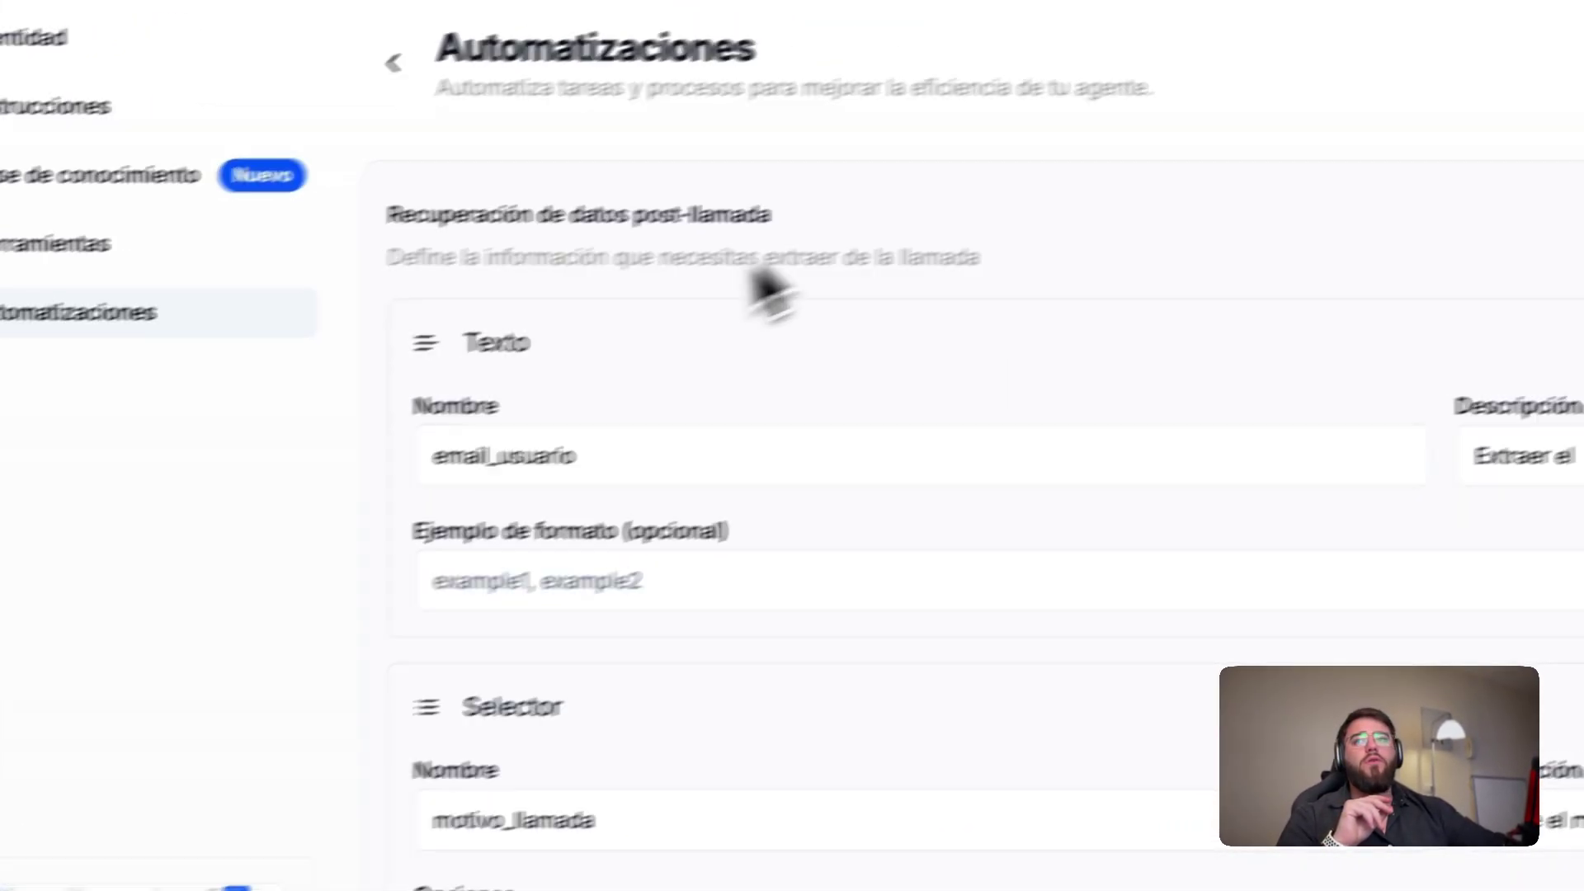
left_click(234, 544)
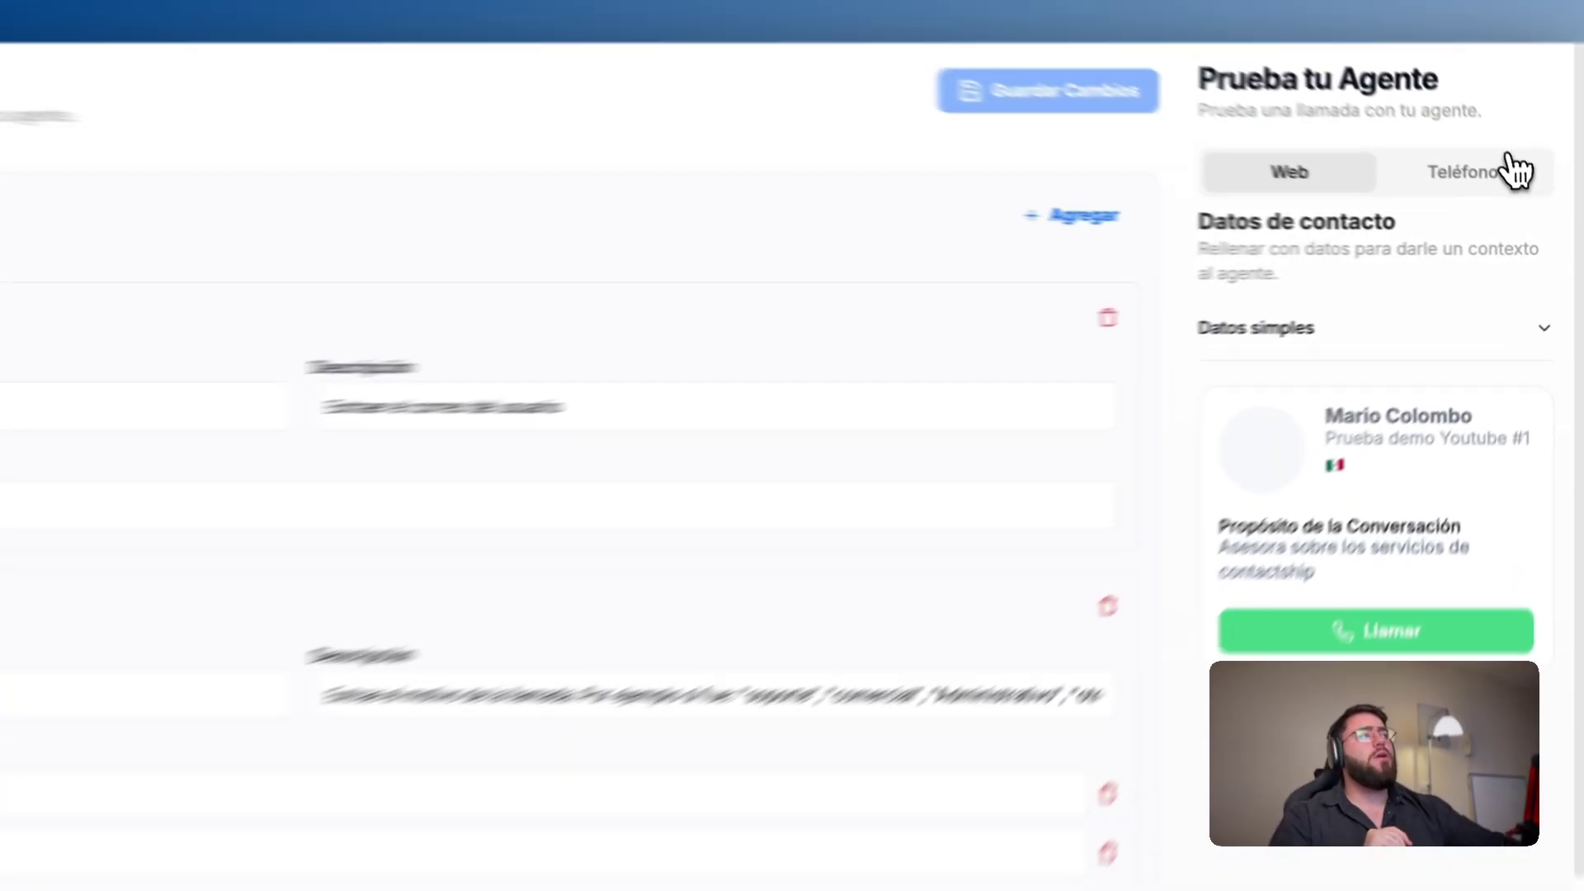
left_click(1538, 212)
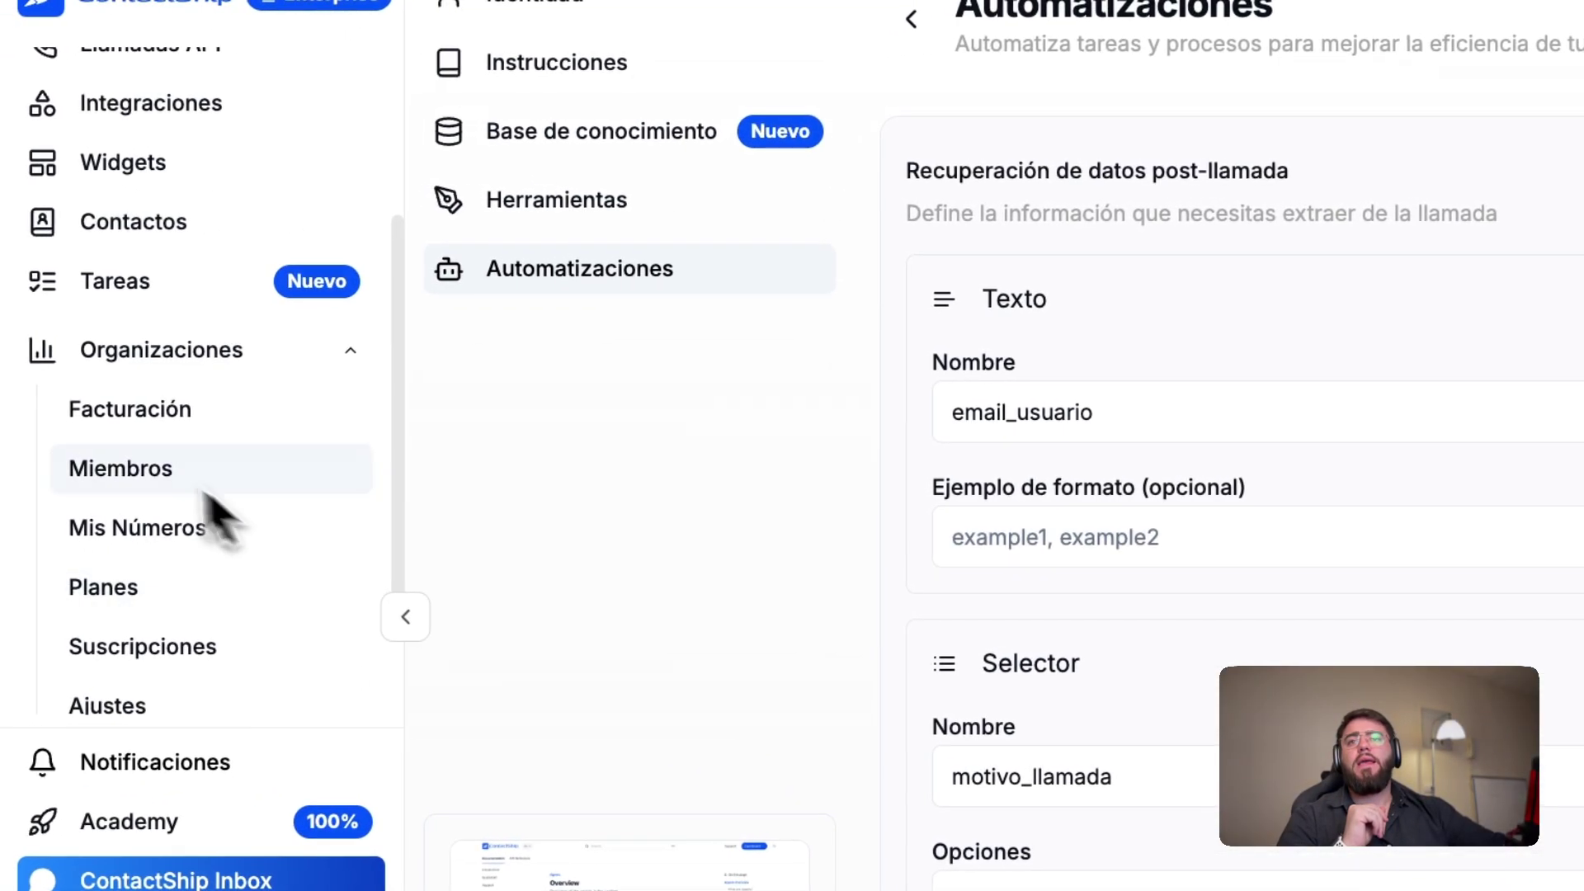
Step: Open the organization's Mis Números page
scroll(223, 412, "up", 4)
scroll(272, 429, "down", 2)
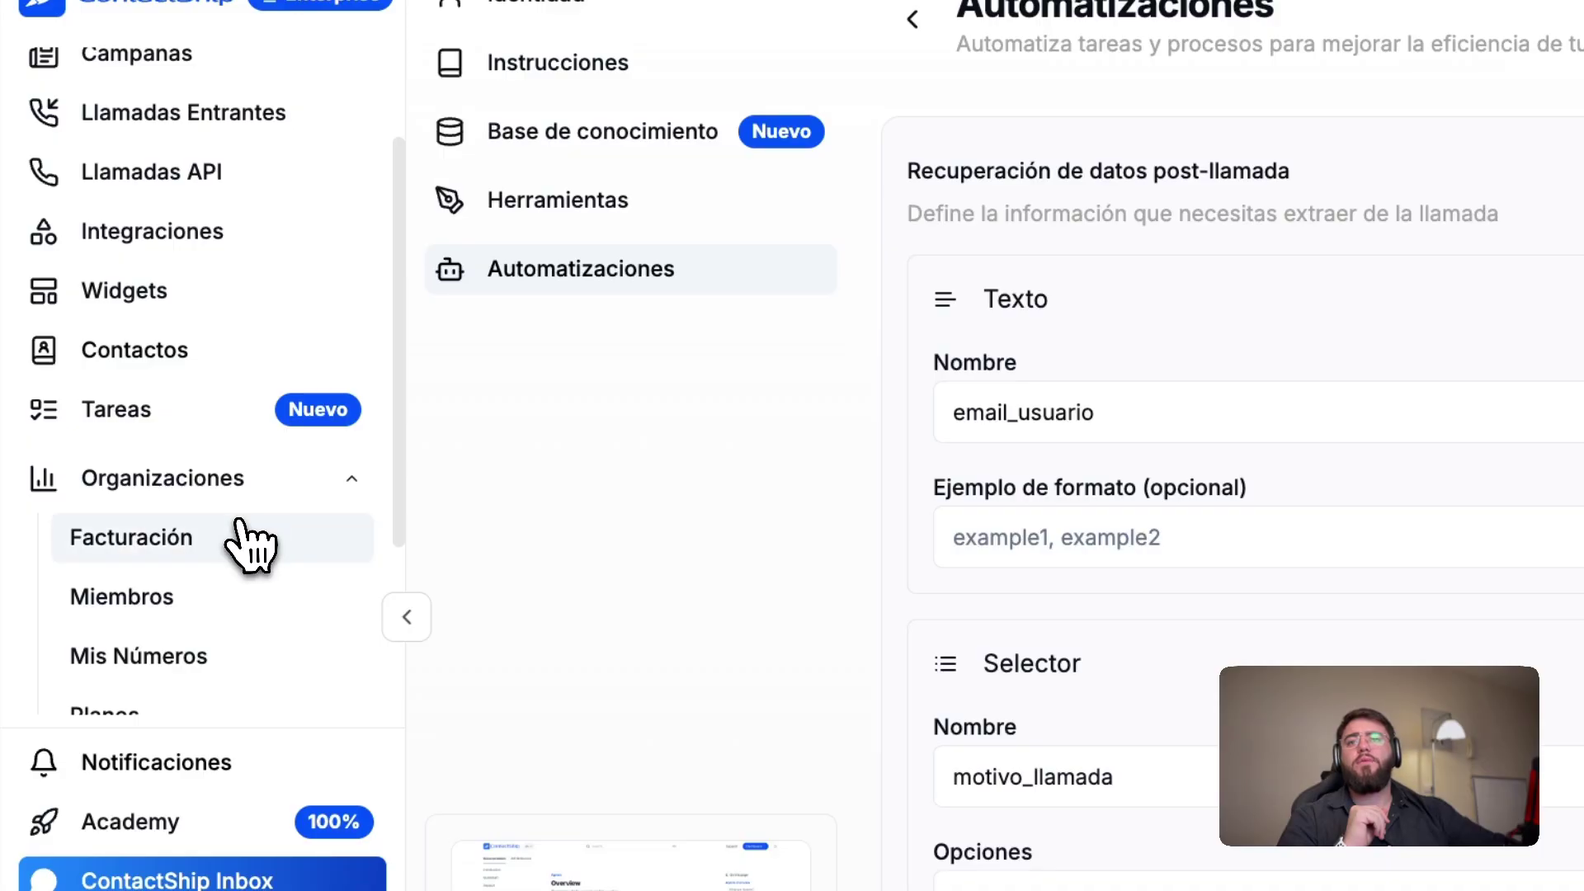
left_click(281, 486)
left_click(223, 647)
scroll(280, 631, "down", 5)
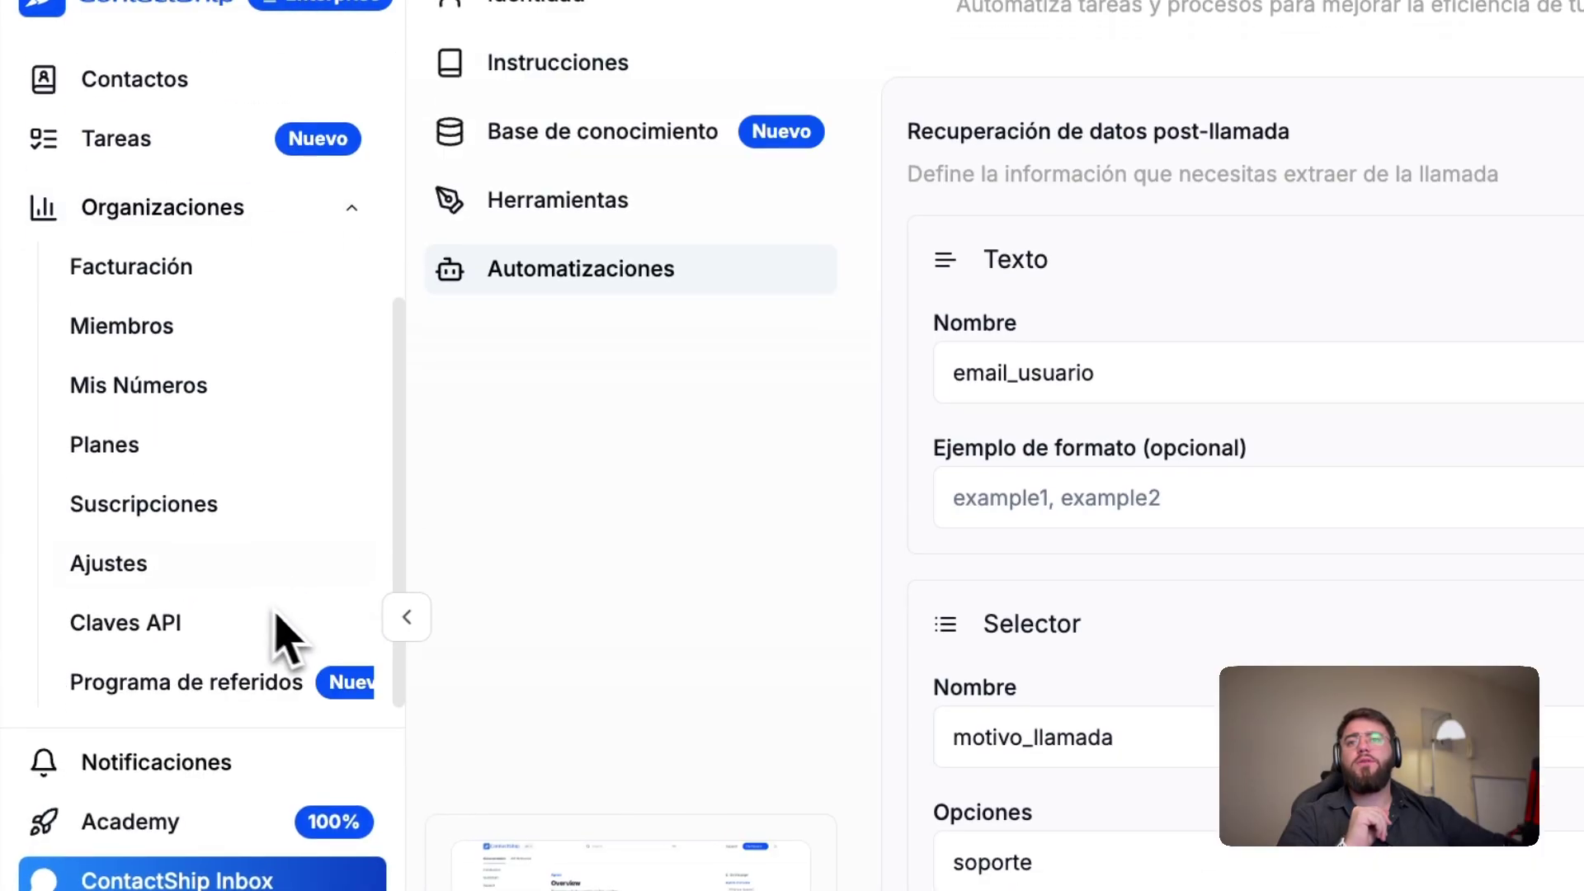
left_click(174, 392)
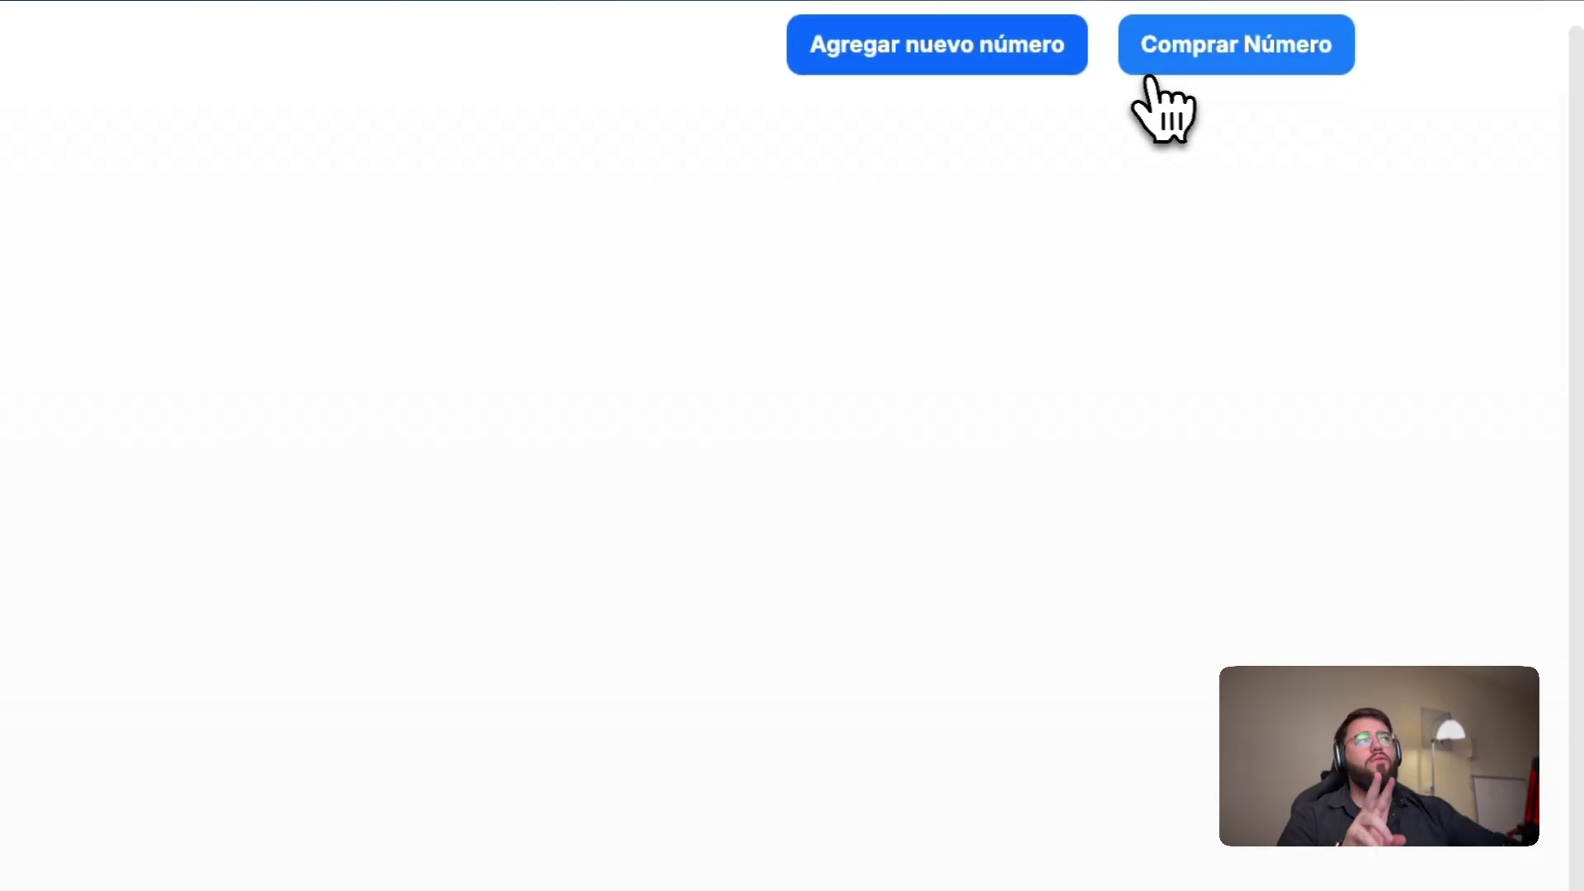
Step: Check the countries offered for buying an incoming number, list the numbers available for Argentina, and close the purchase dialog
left_click(1229, 49)
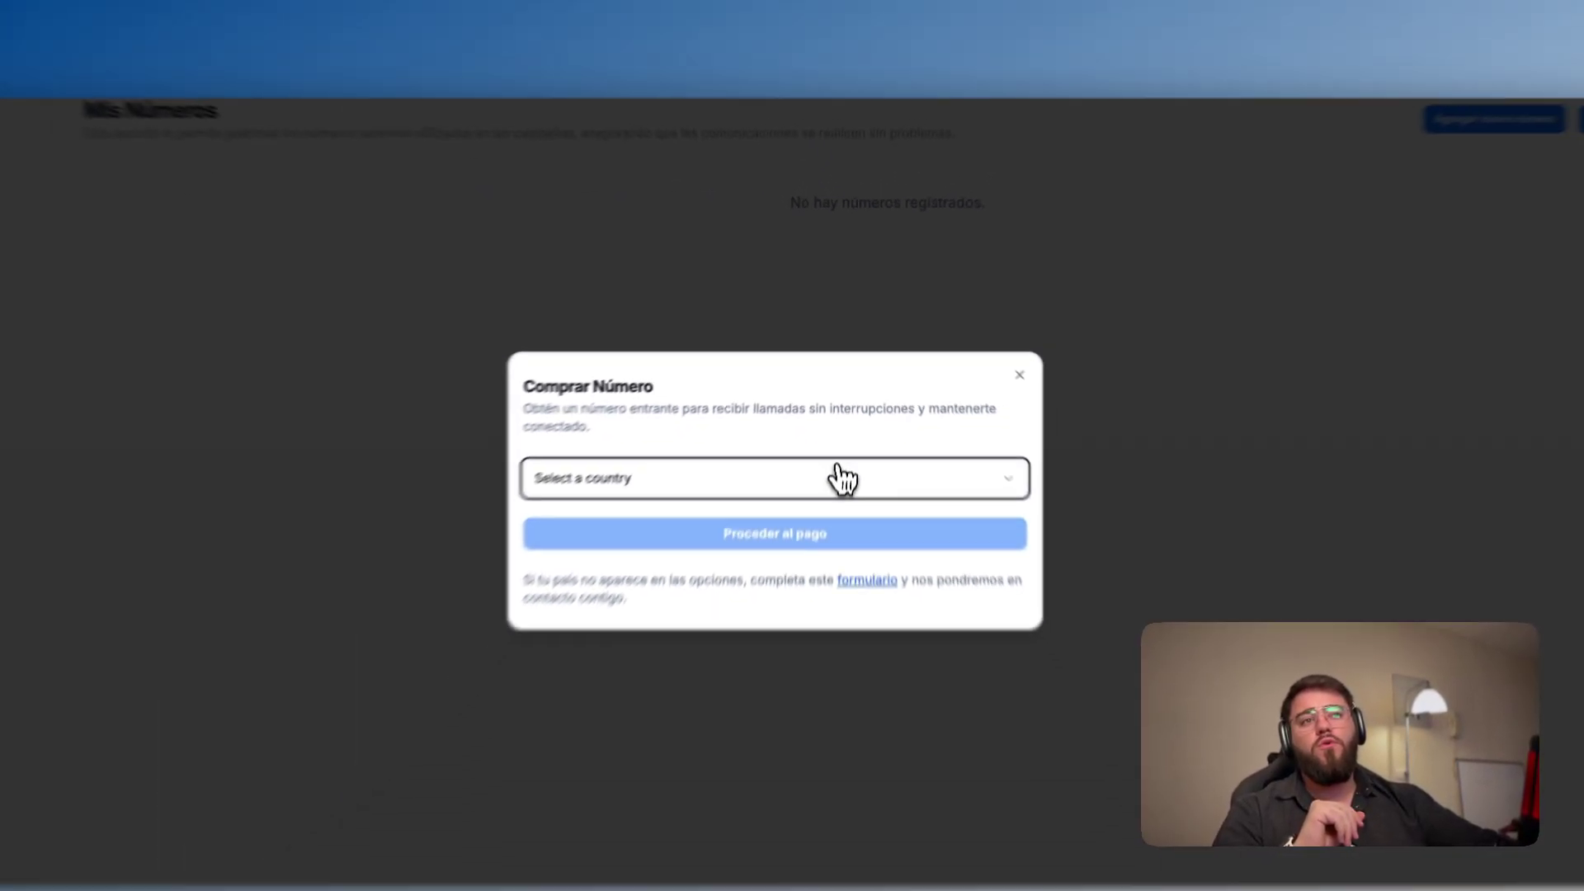
left_click(841, 477)
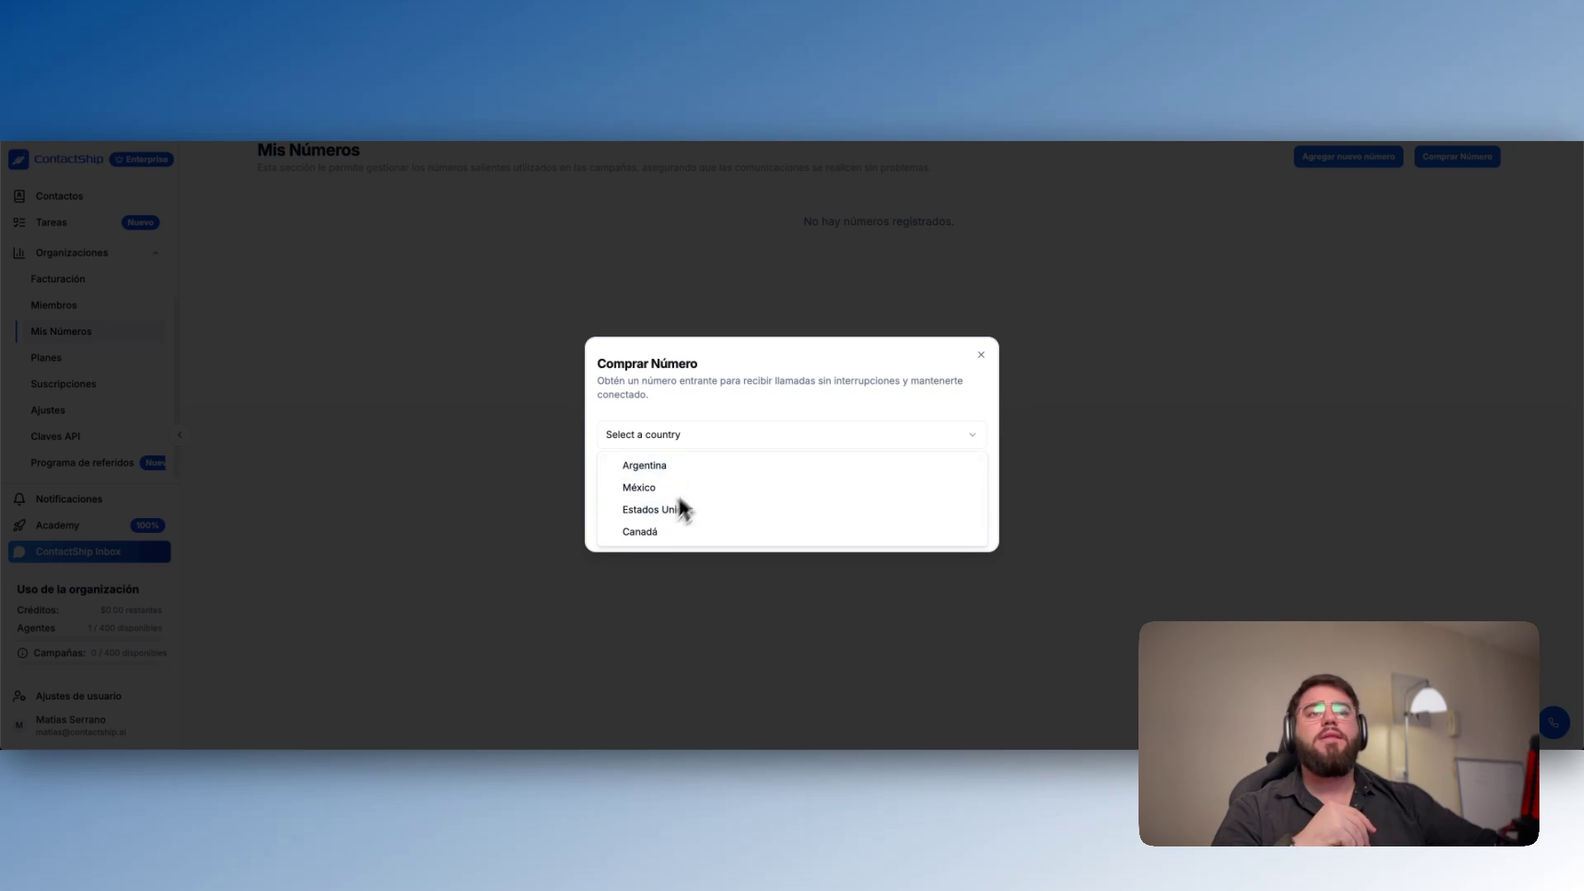
left_click(722, 447)
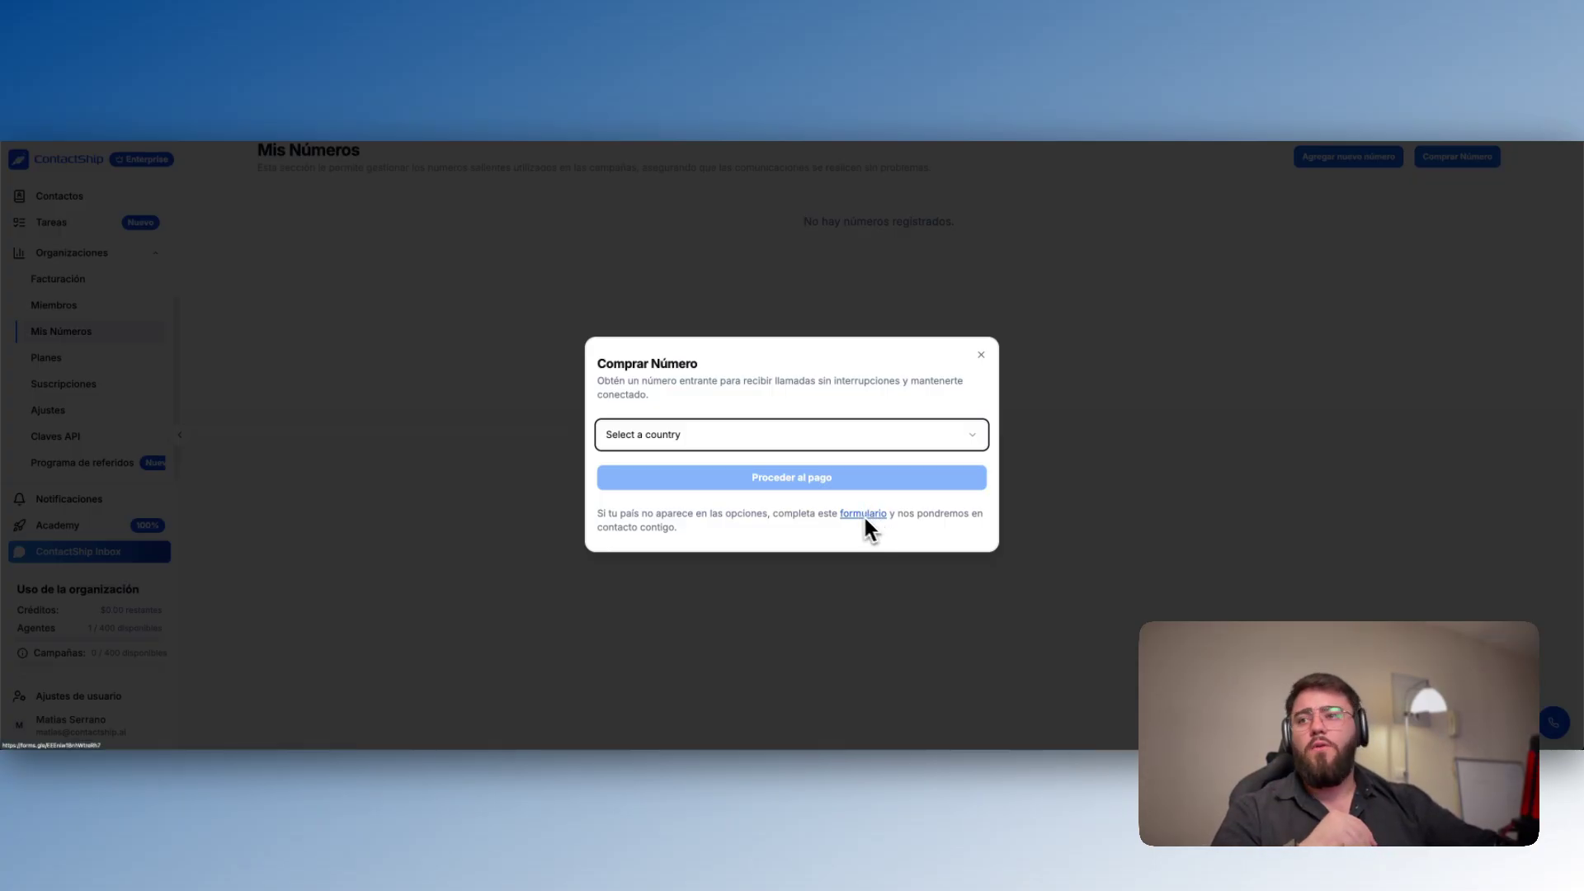
left_click(806, 444)
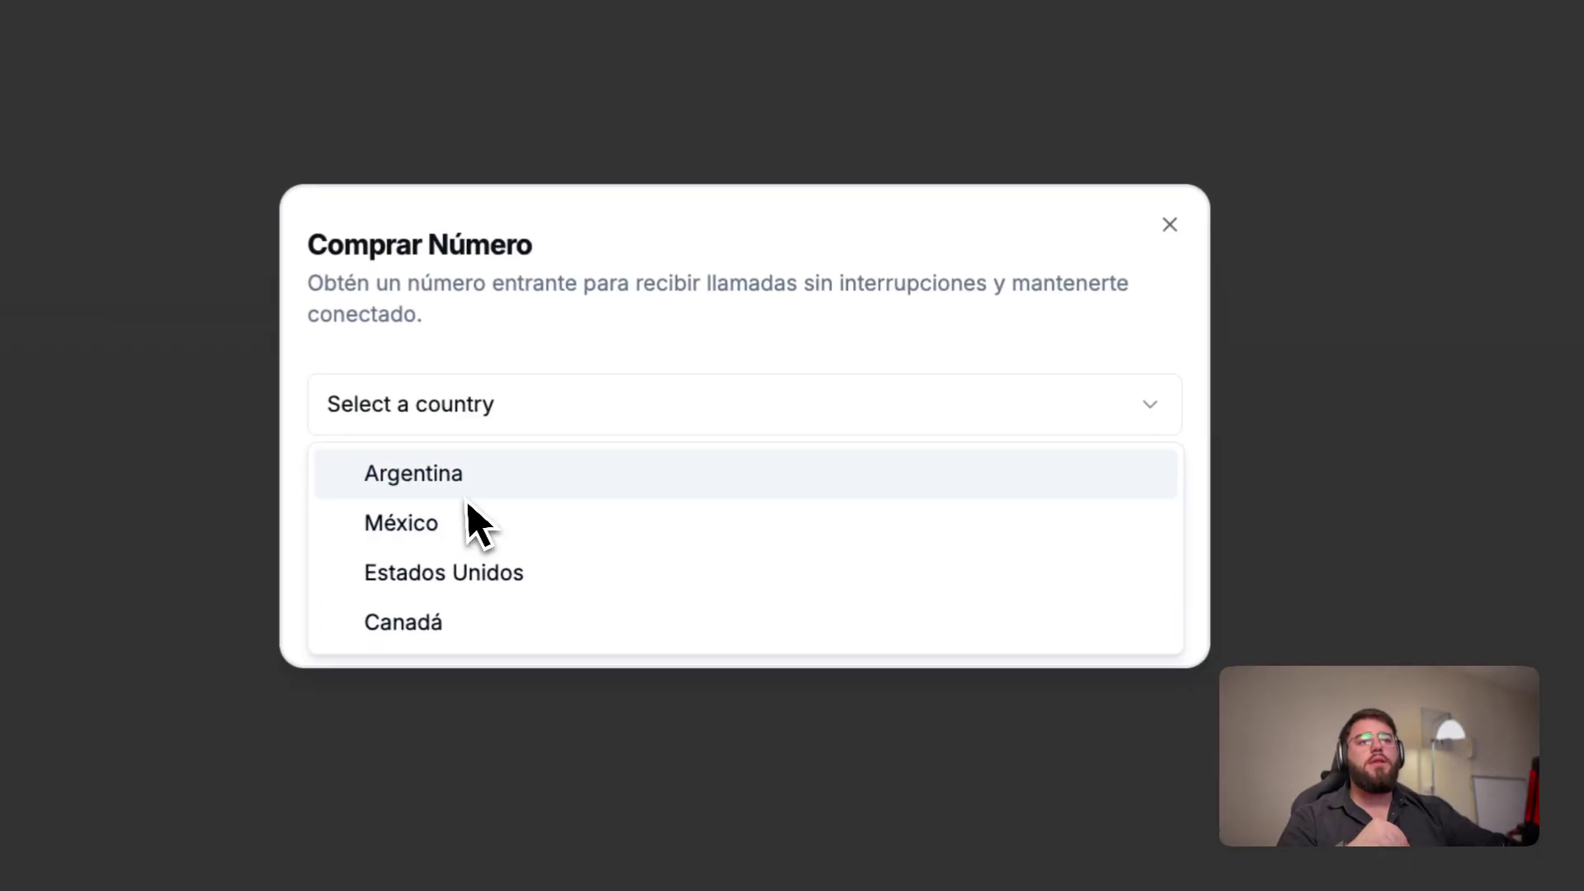
left_click(667, 474)
left_click(575, 448)
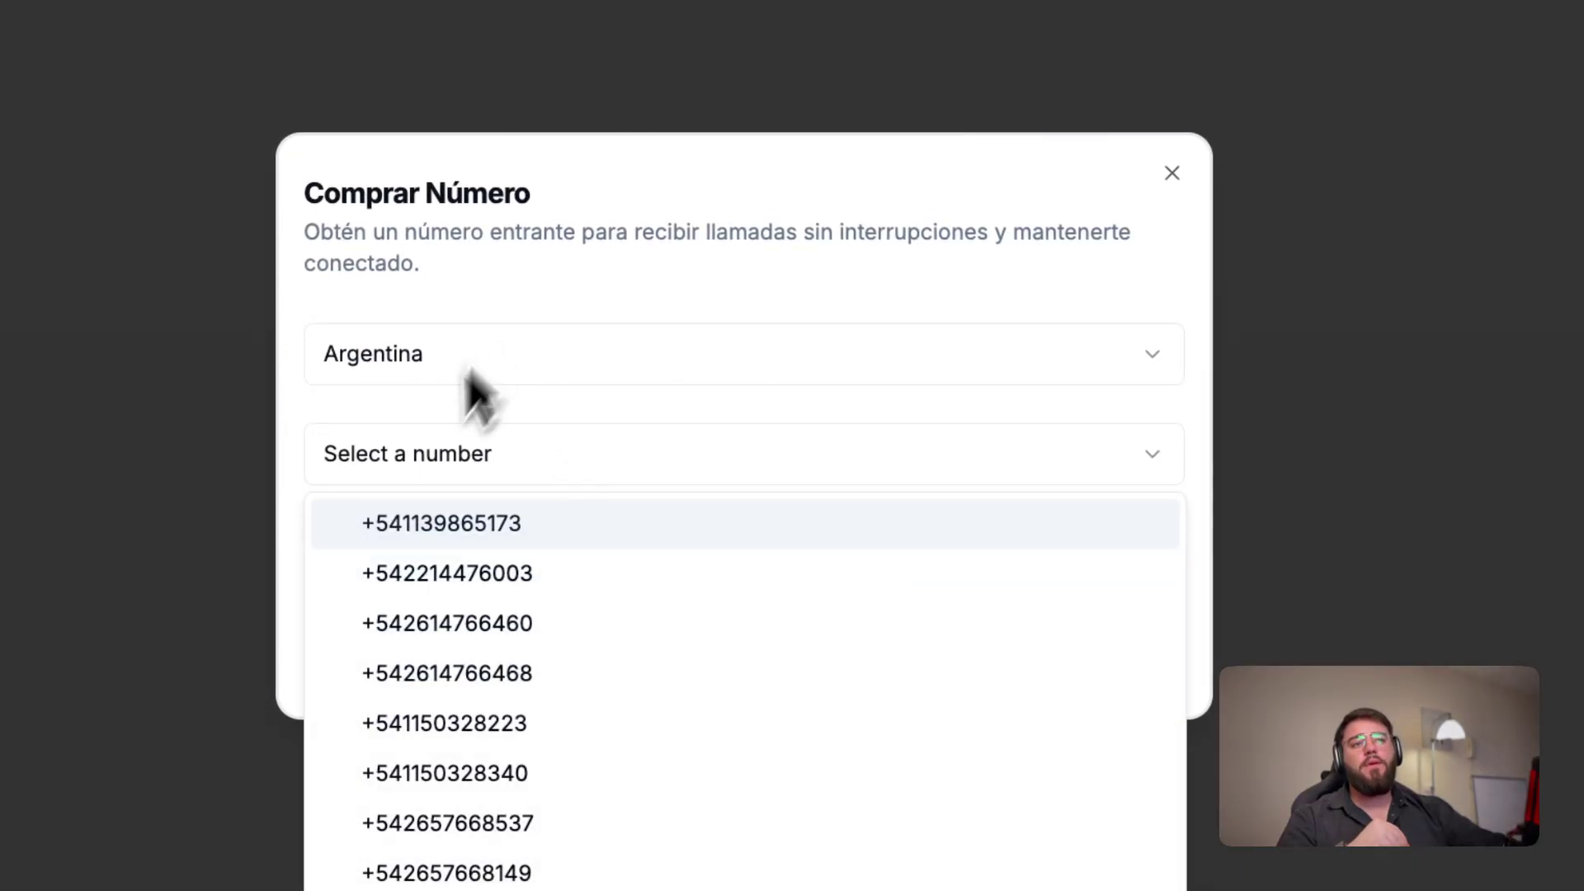
left_click(787, 295)
left_click(1172, 171)
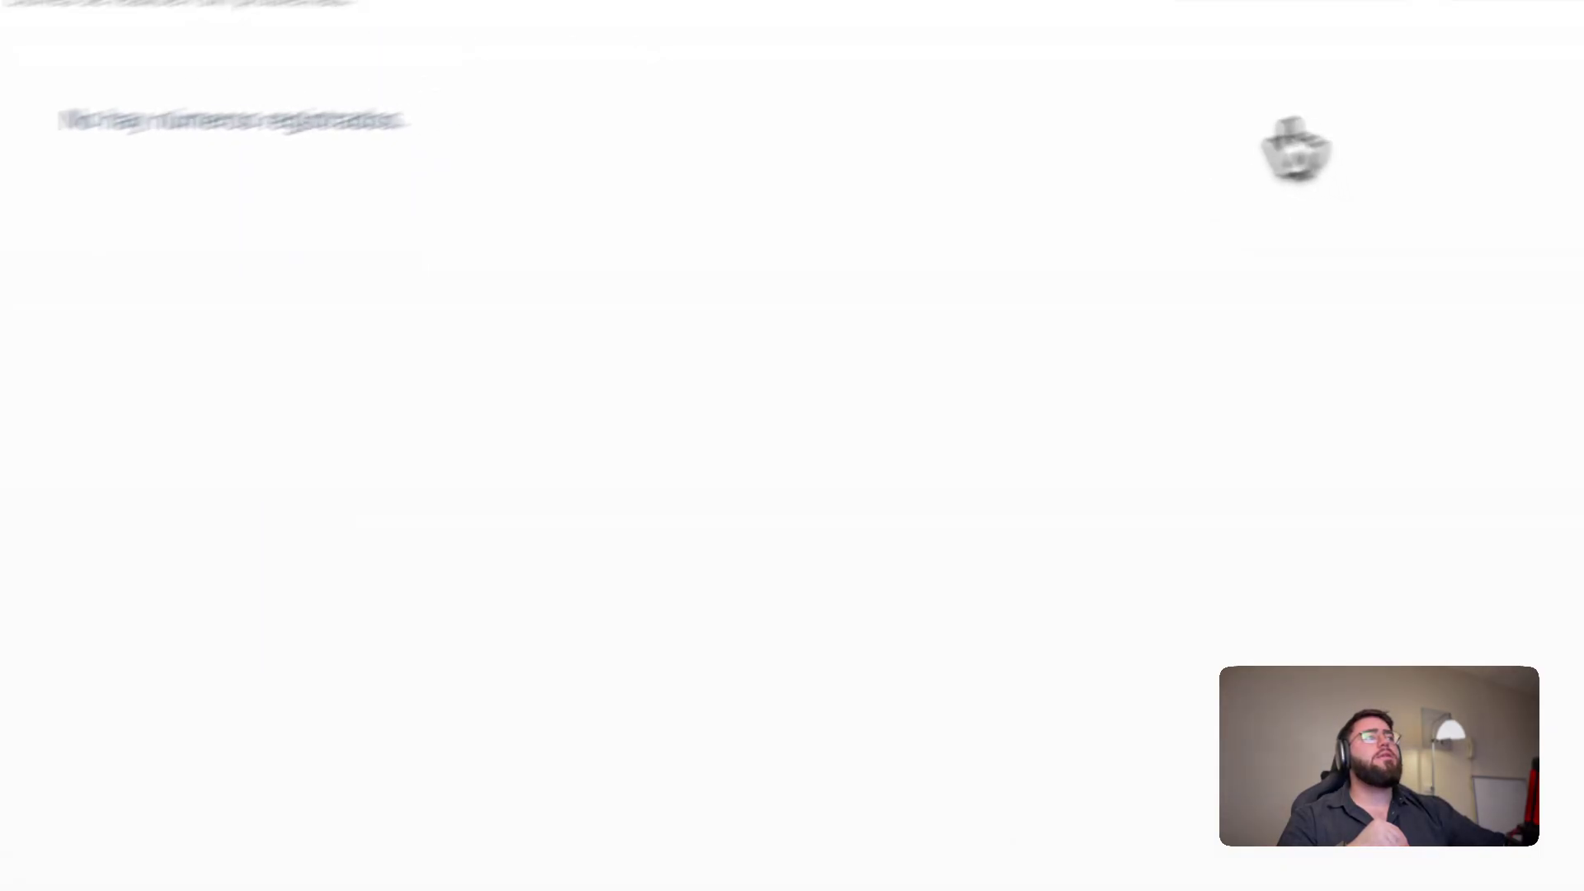
Step: Compare the form for adding an existing outgoing number with the number purchase dialog, closing both without changes
left_click(1124, 44)
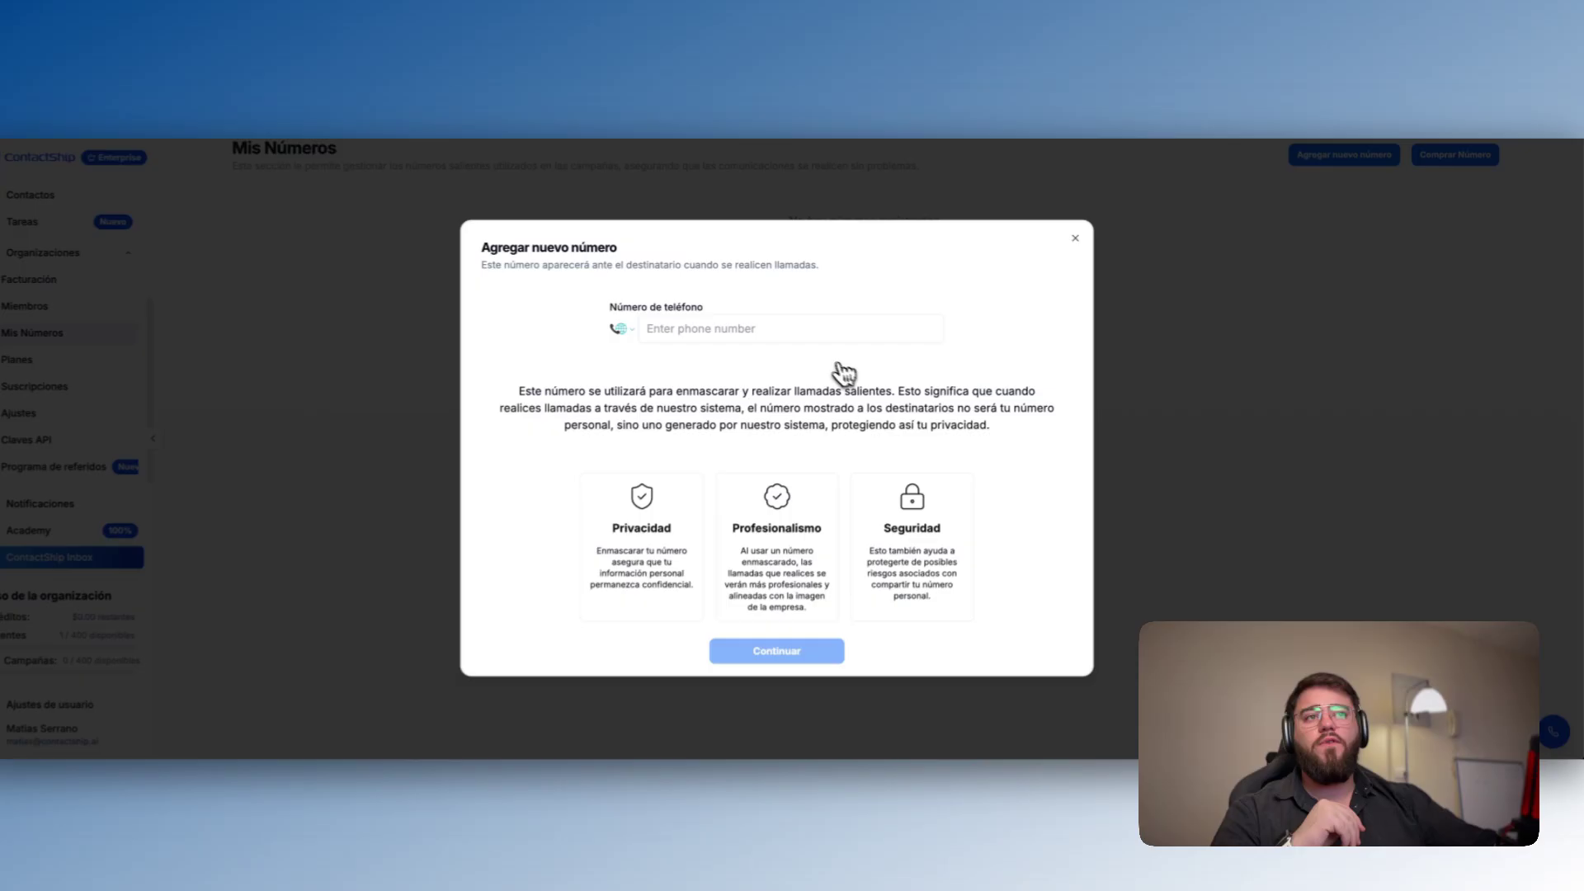
left_click(794, 328)
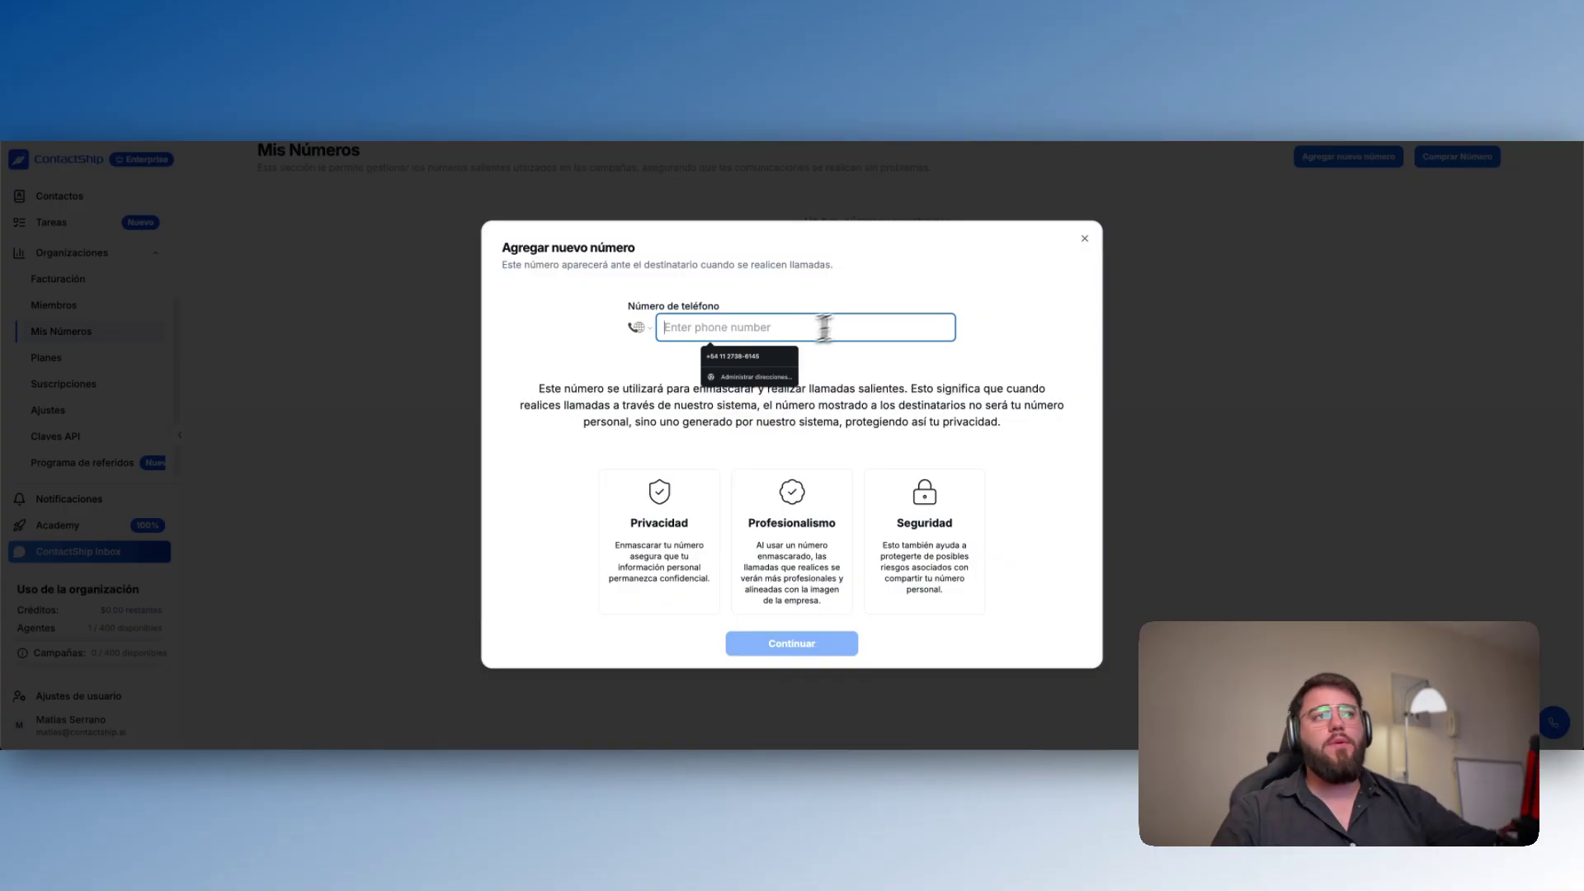
left_click(1083, 238)
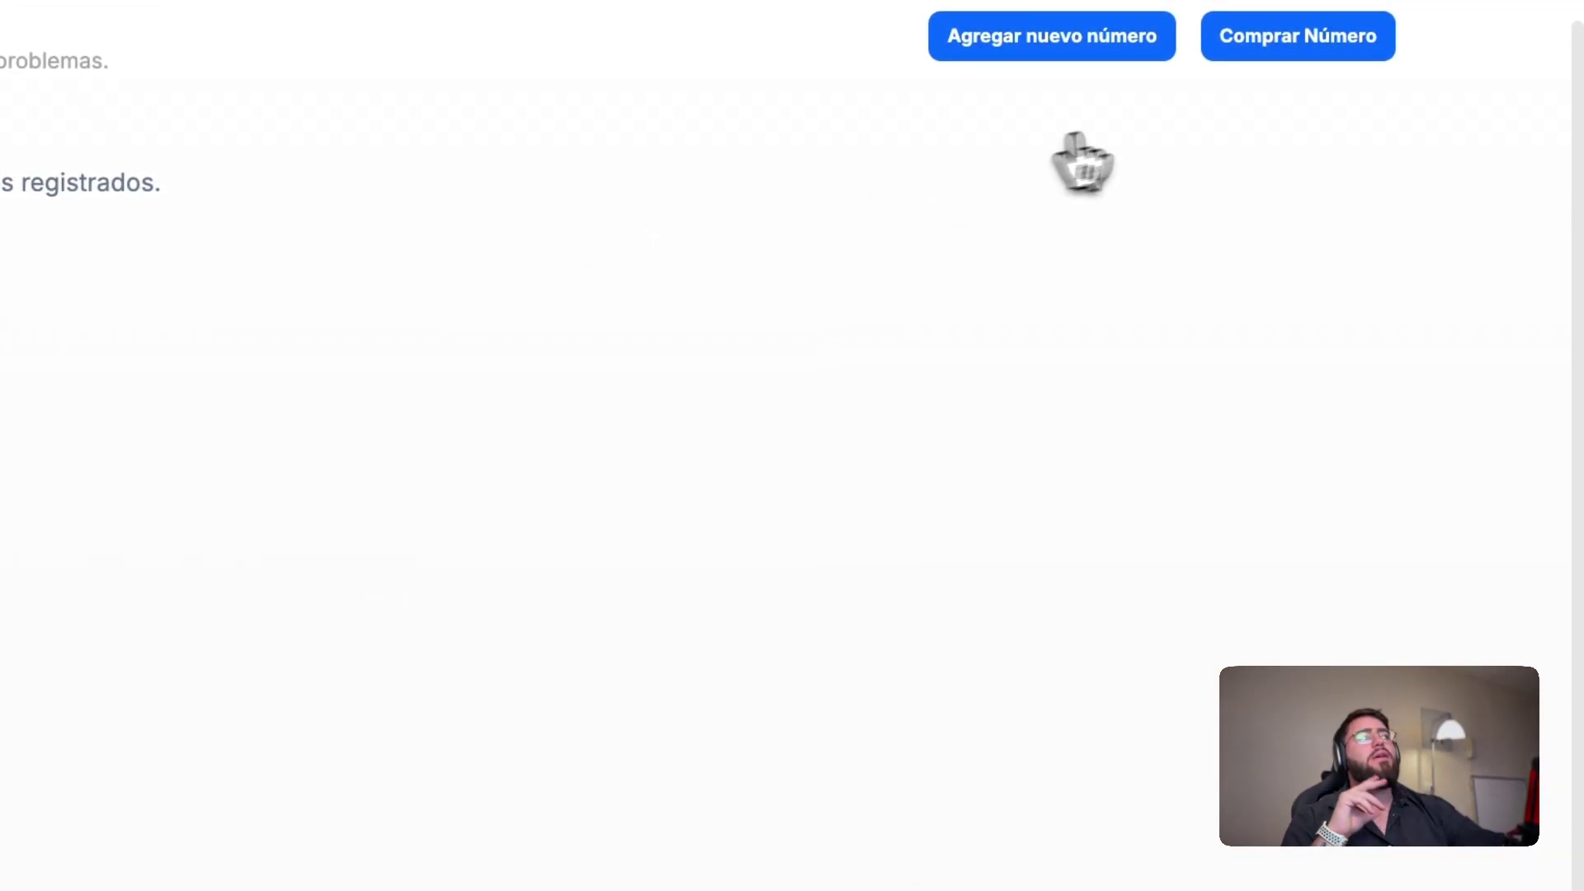
left_click(1286, 43)
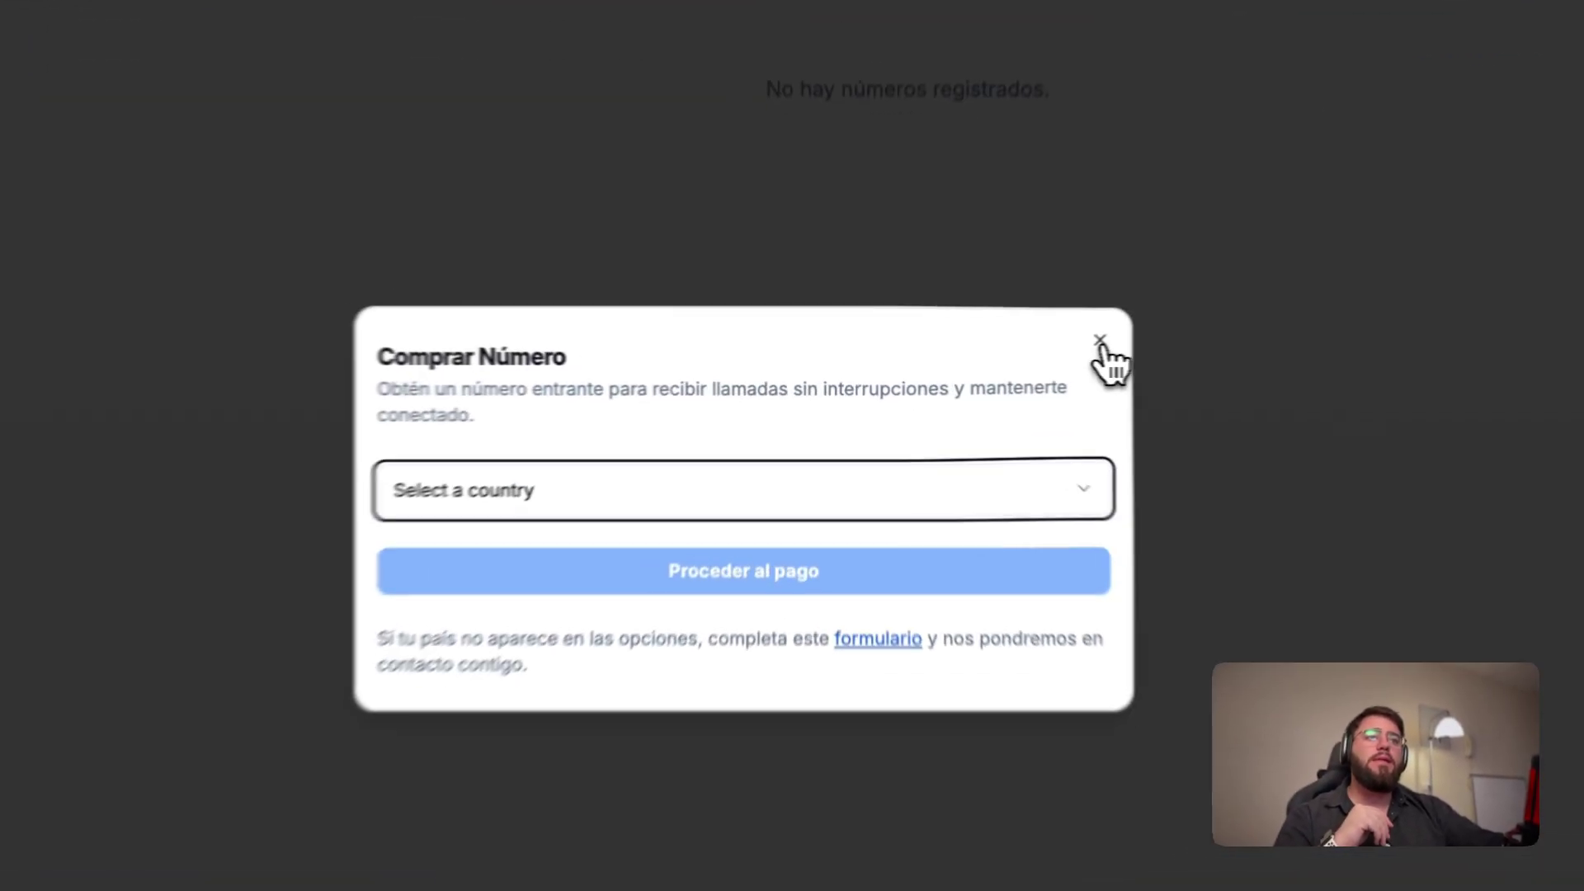
left_click(980, 355)
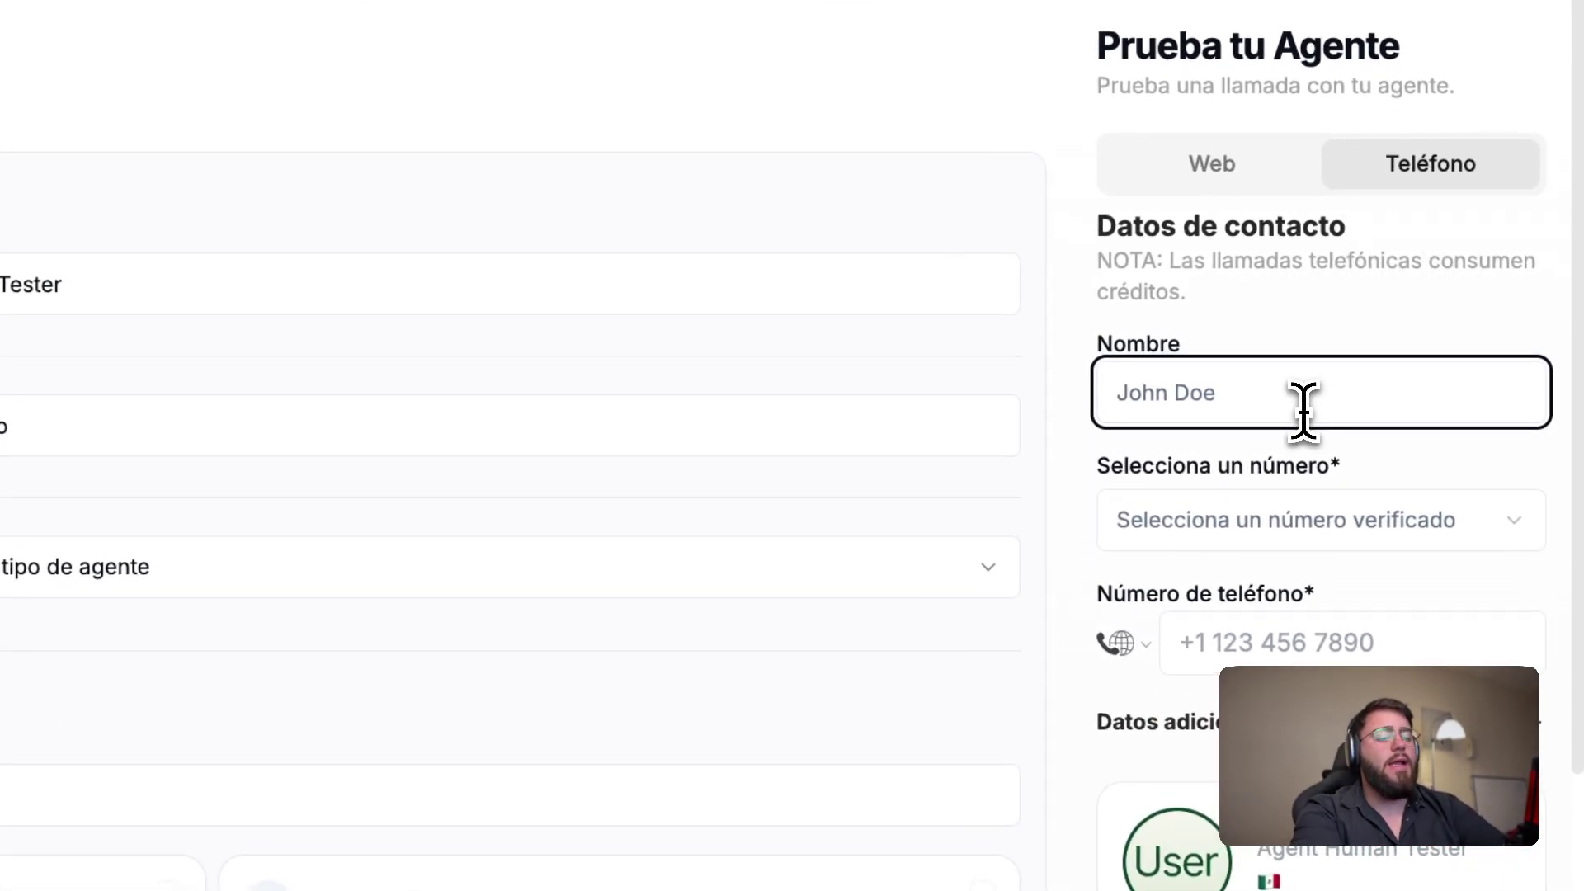
type("rranio")
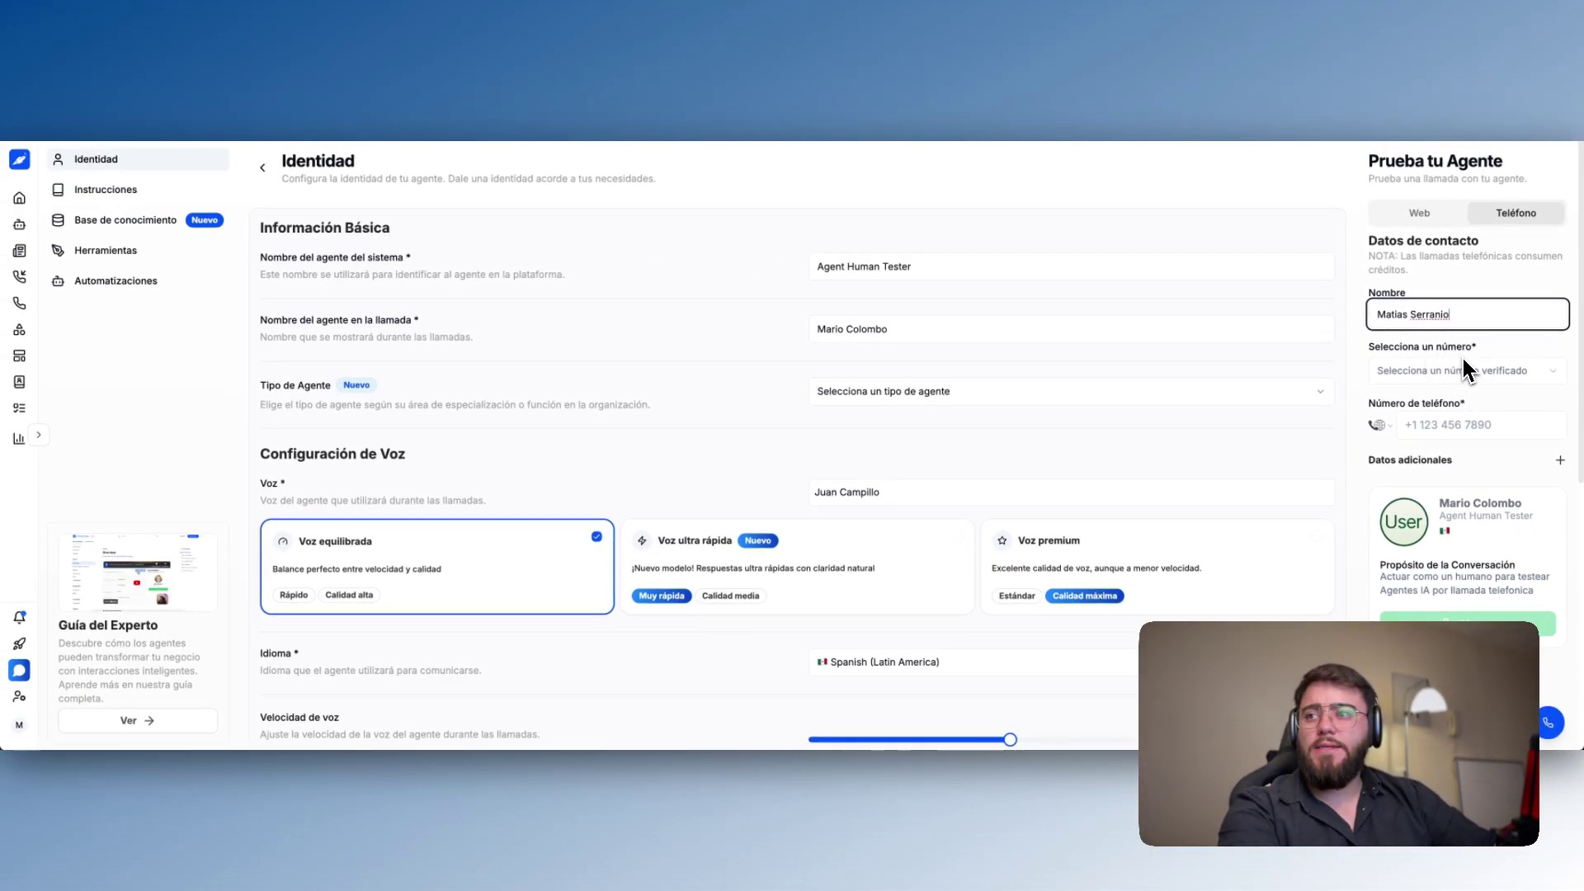
left_click(1473, 425)
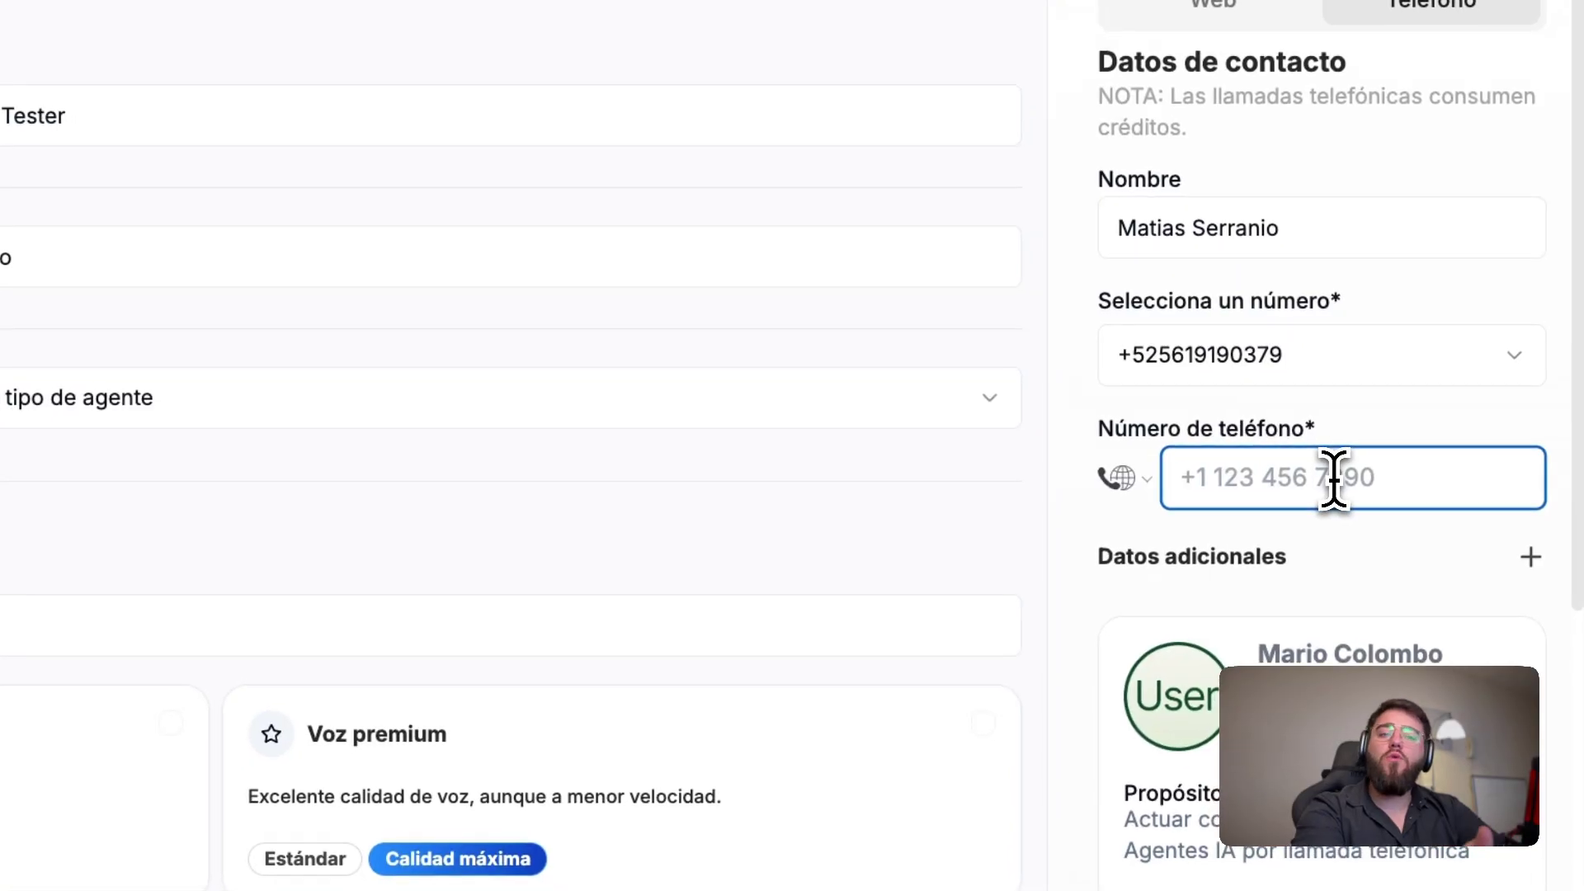
scroll(1408, 530, "down", 3)
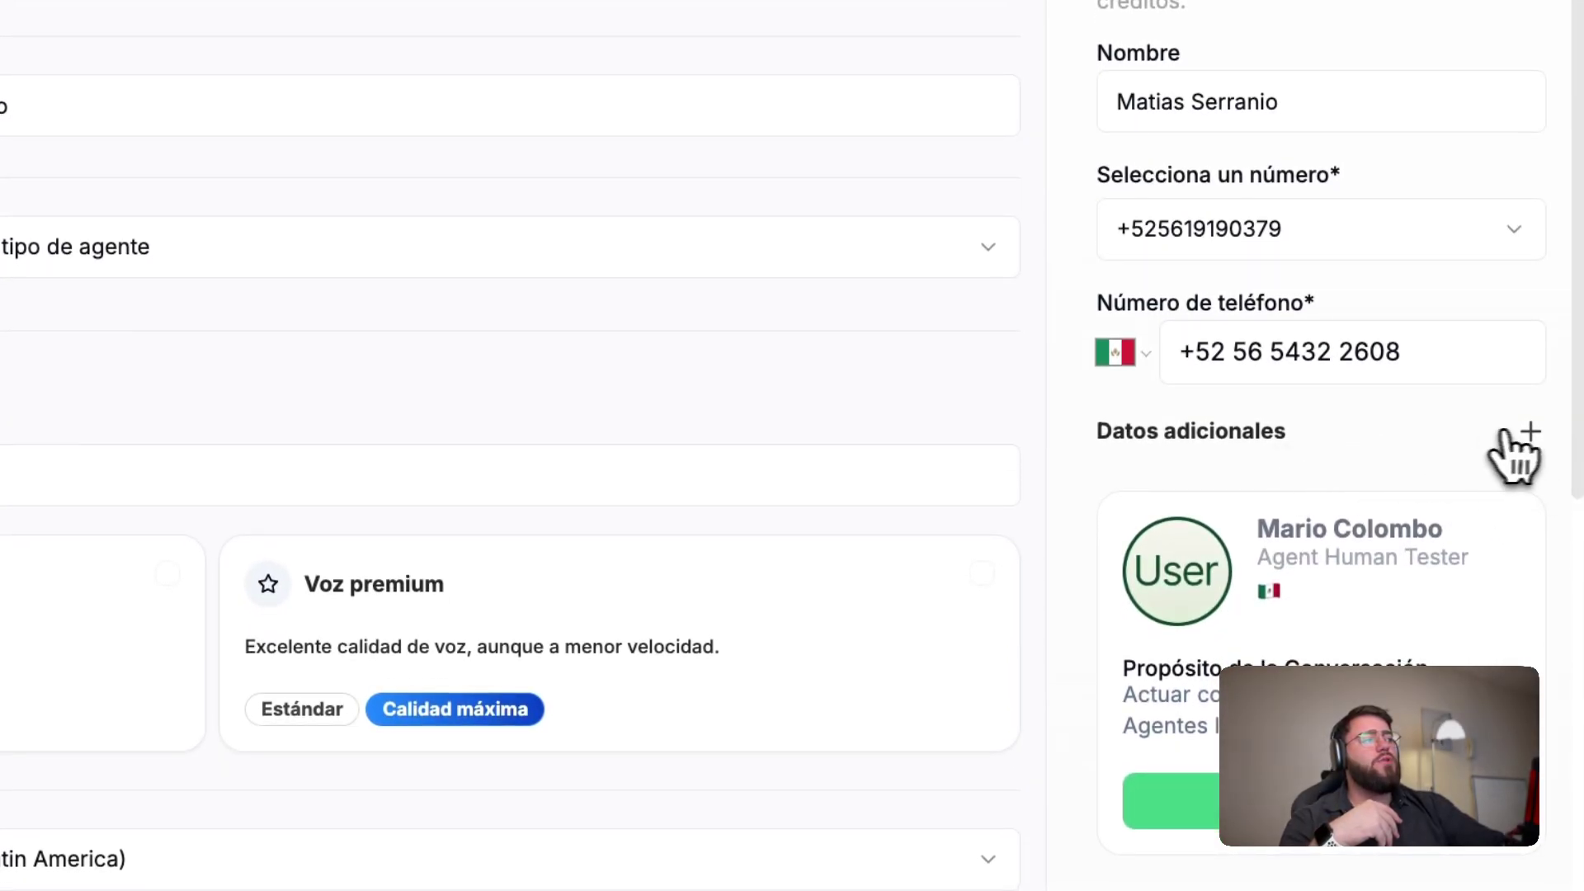
left_click(1508, 433)
left_click(1250, 495)
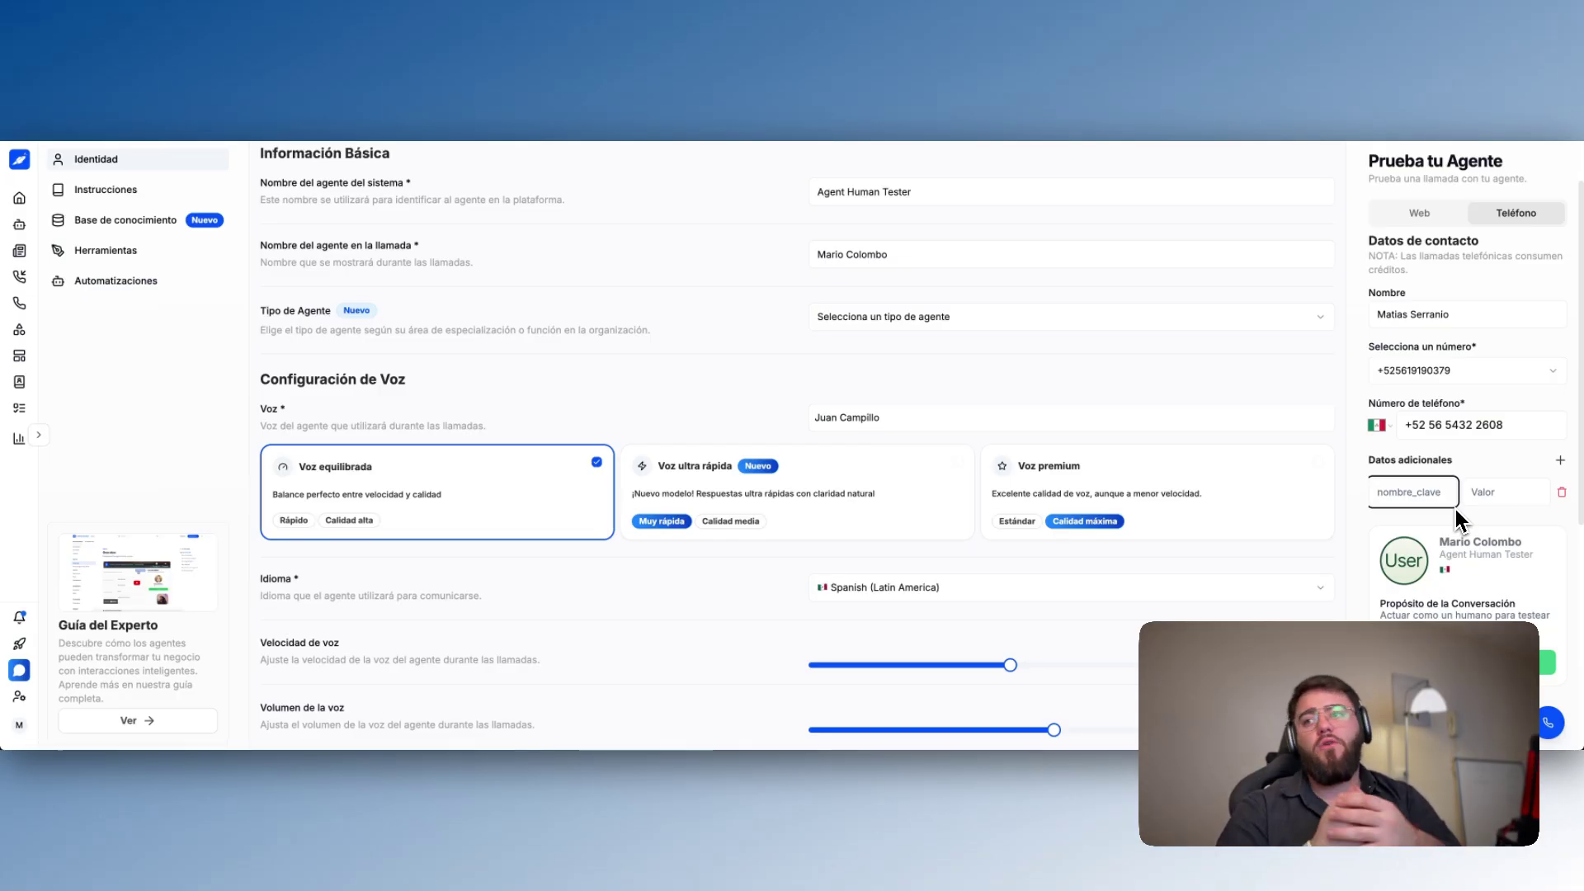
left_click(1562, 493)
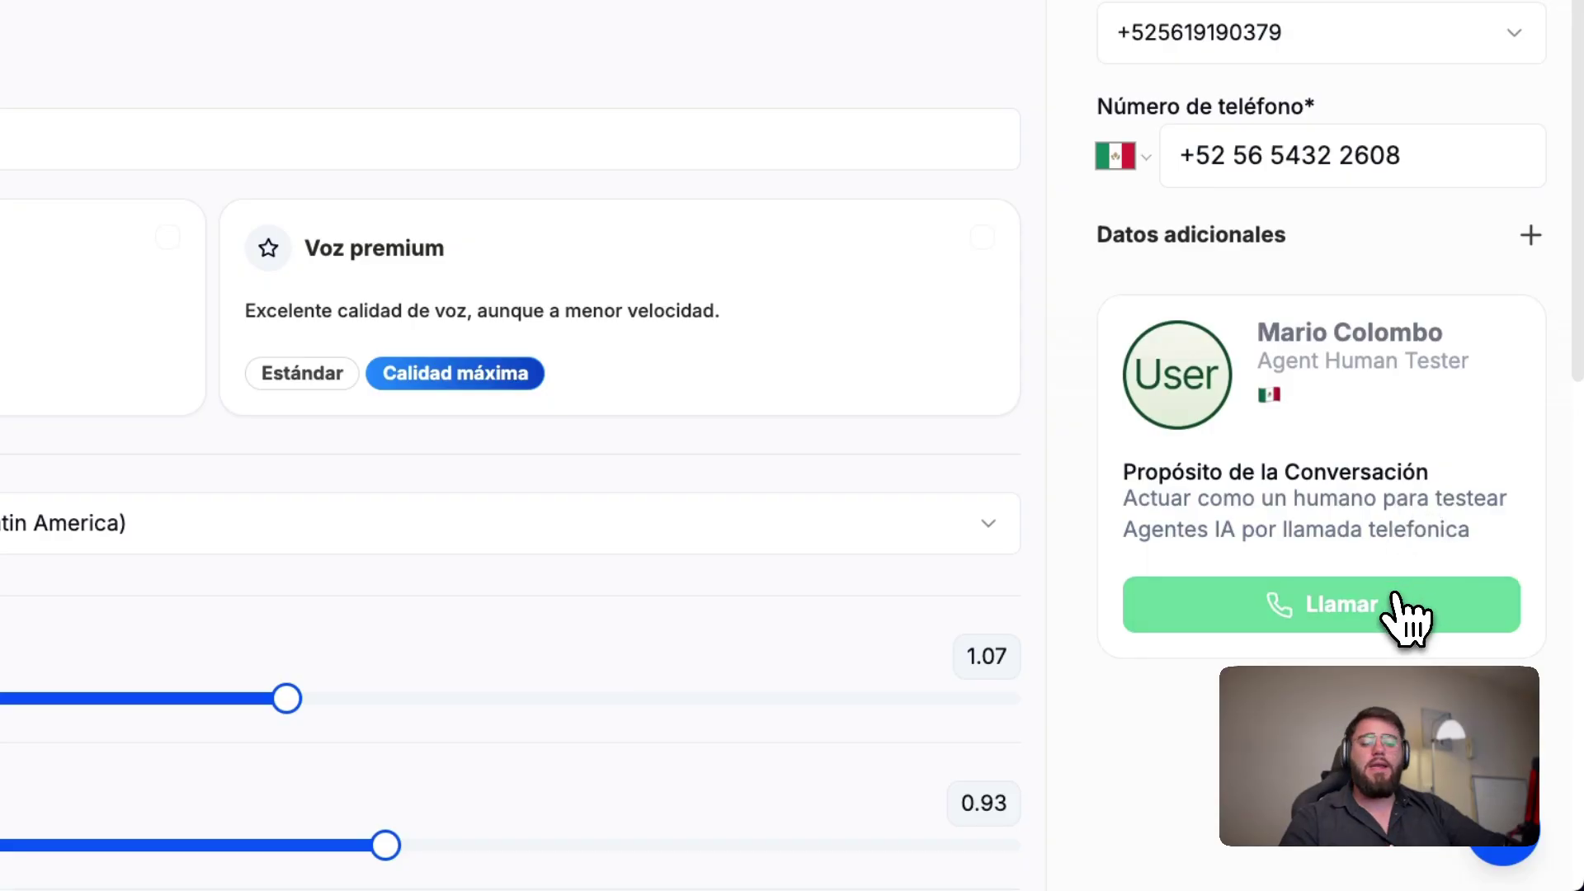
Step: Start the phone test call from Agent Human Tester to the entered number
left_click(1391, 605)
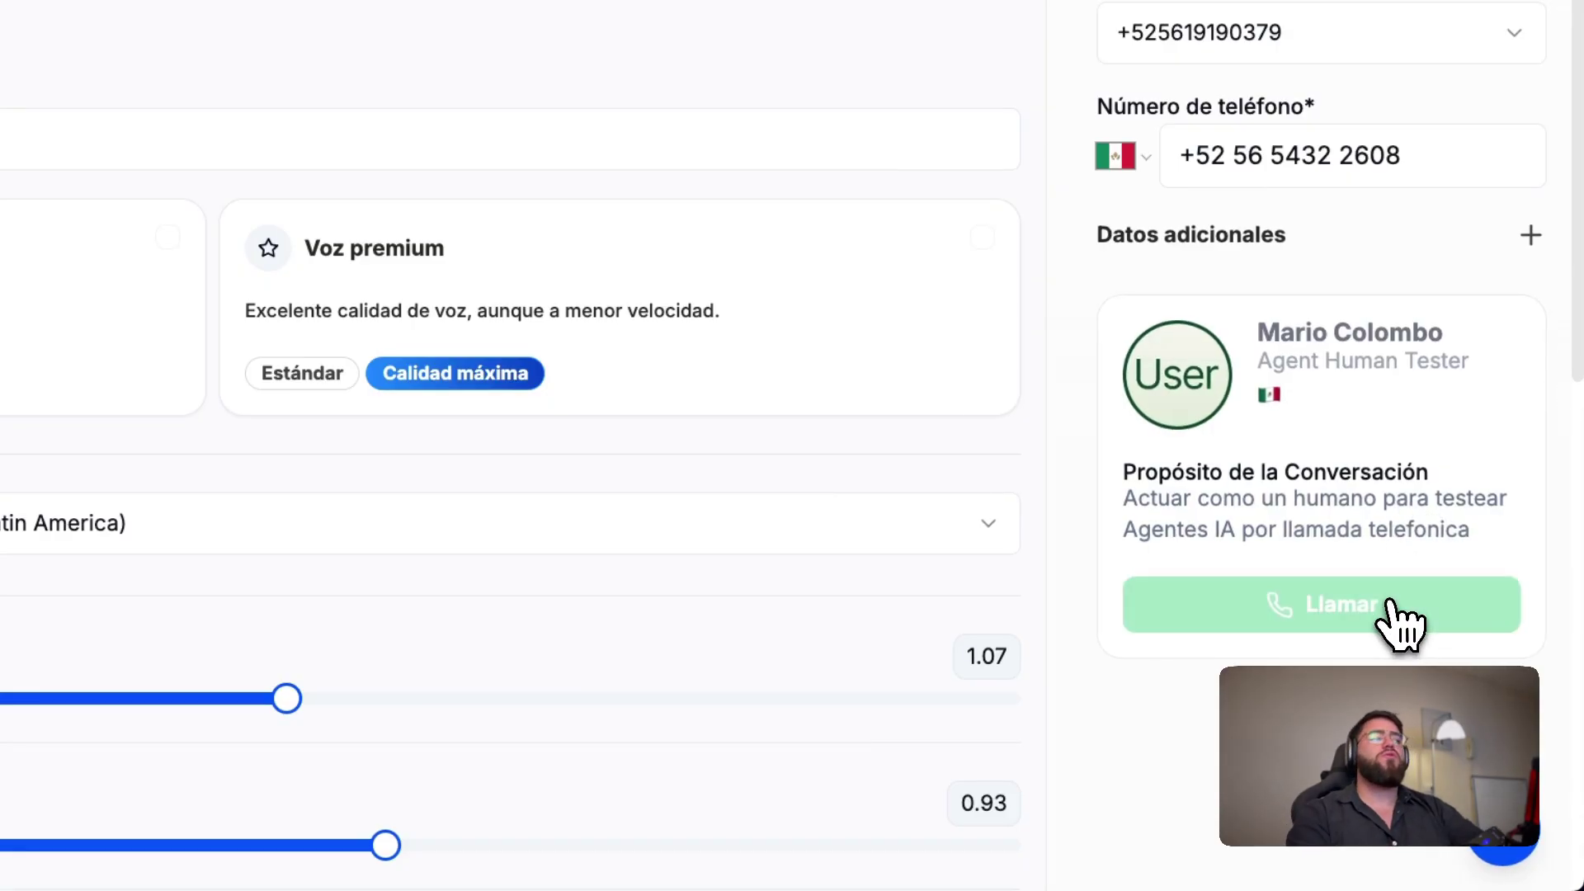
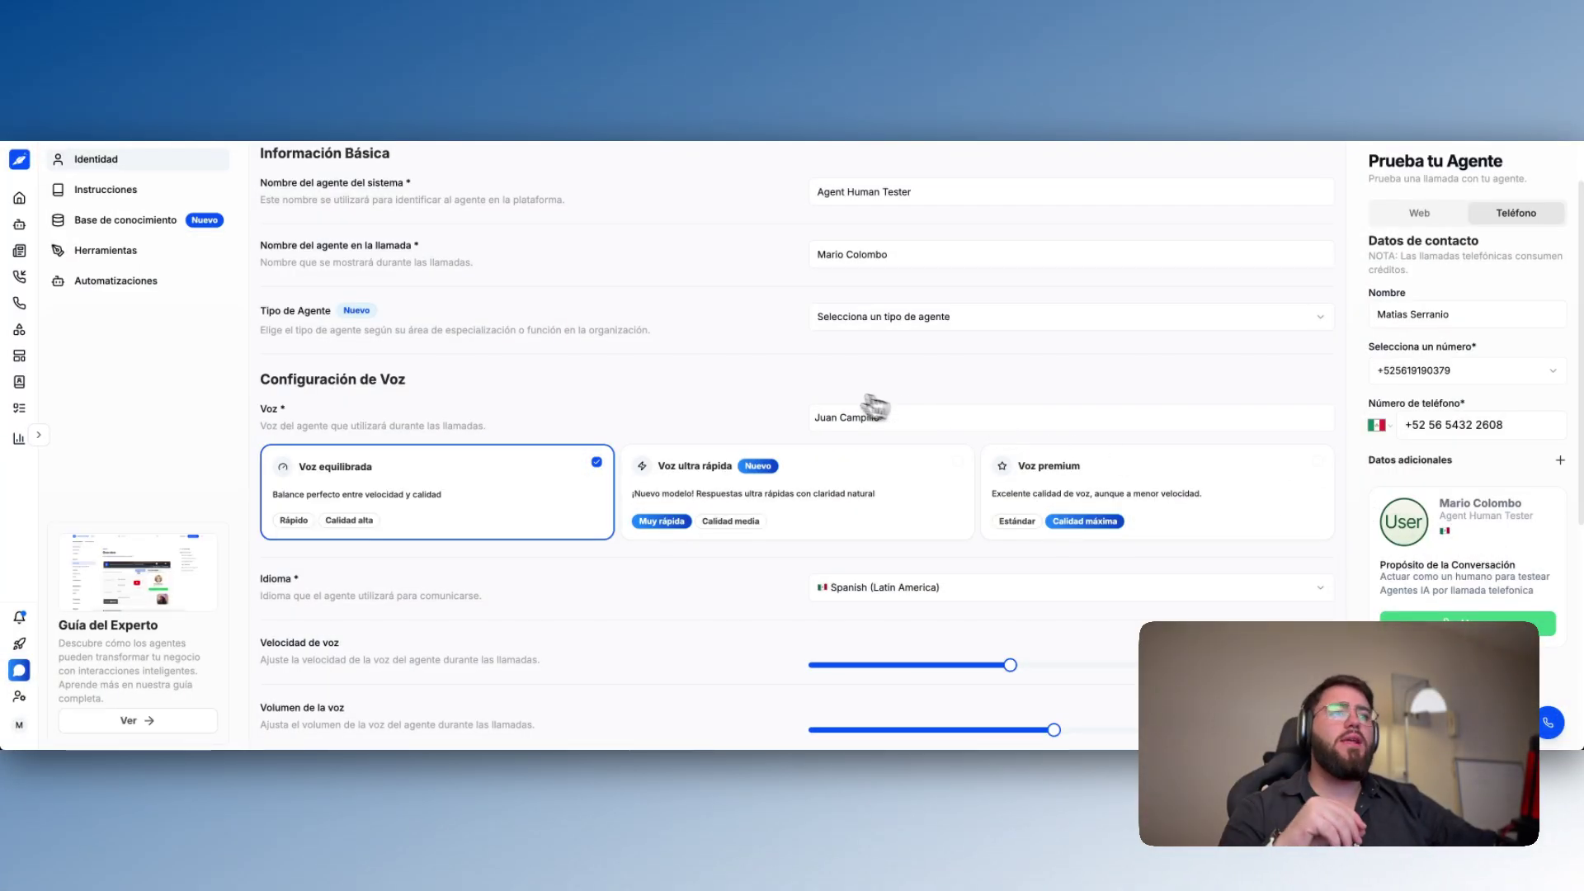
scroll(874, 405, "up", 2)
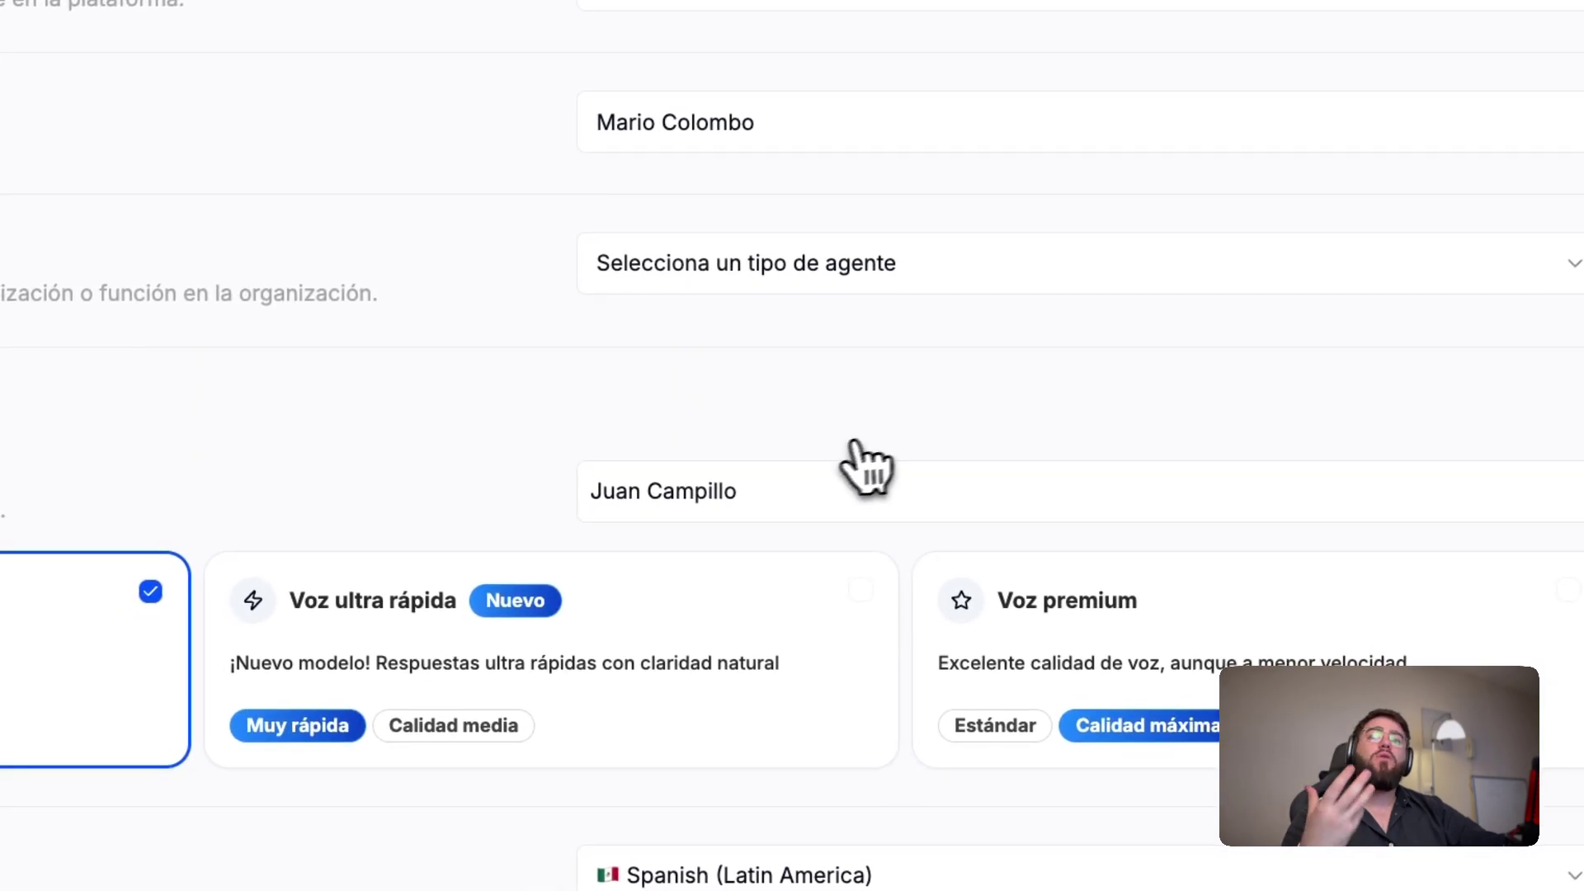
Step: Open the organization's billing page to check its credits and bring up the credit purchase option
left_click(223, 440)
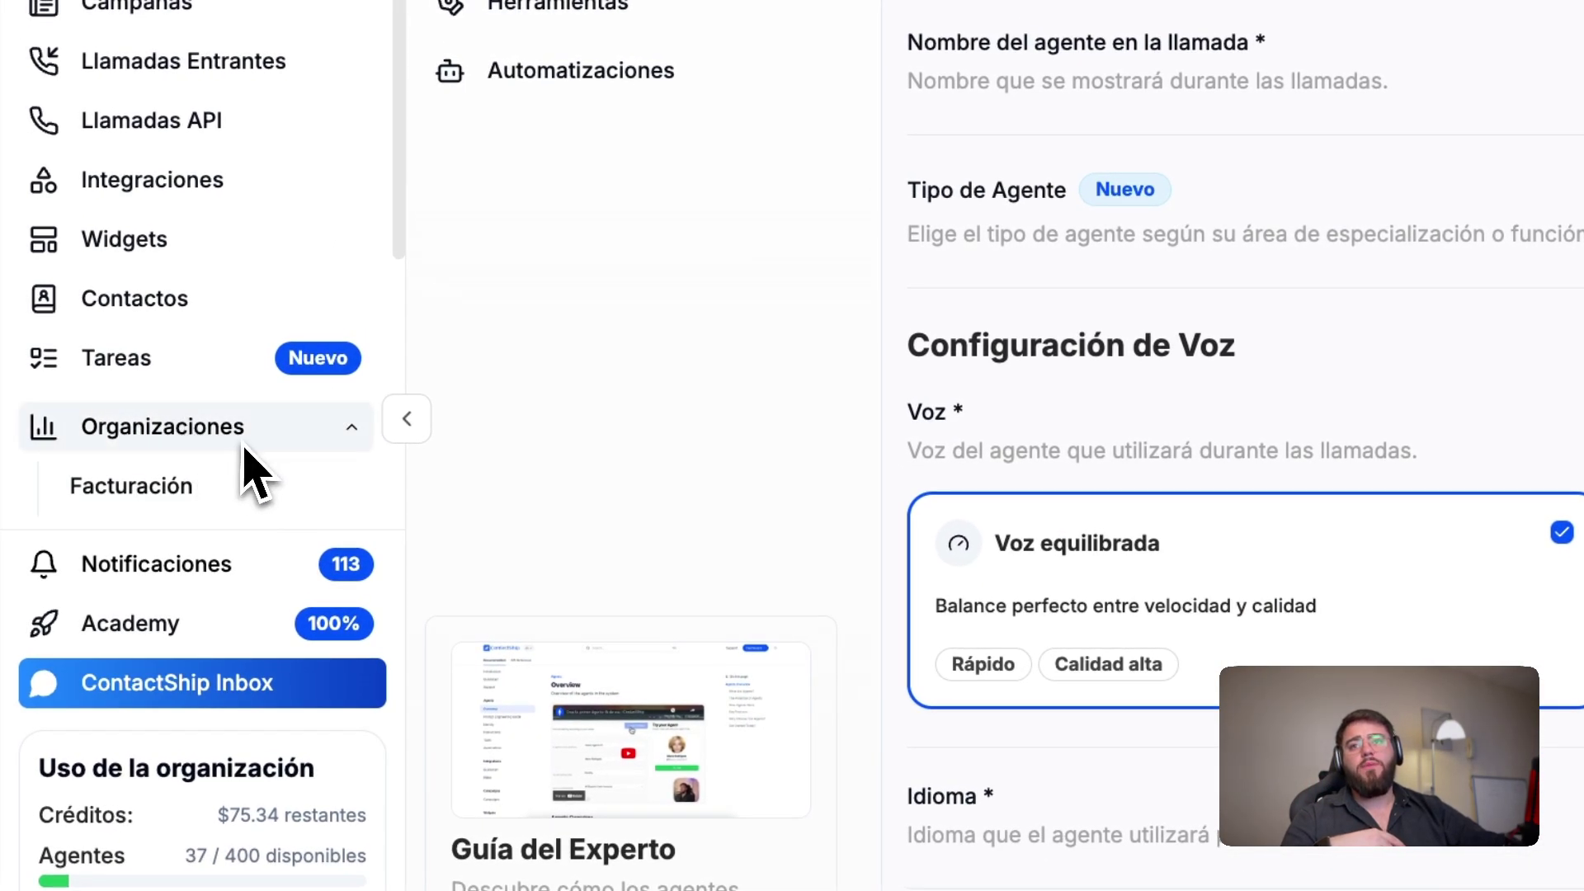
scroll(239, 462, "down", 2)
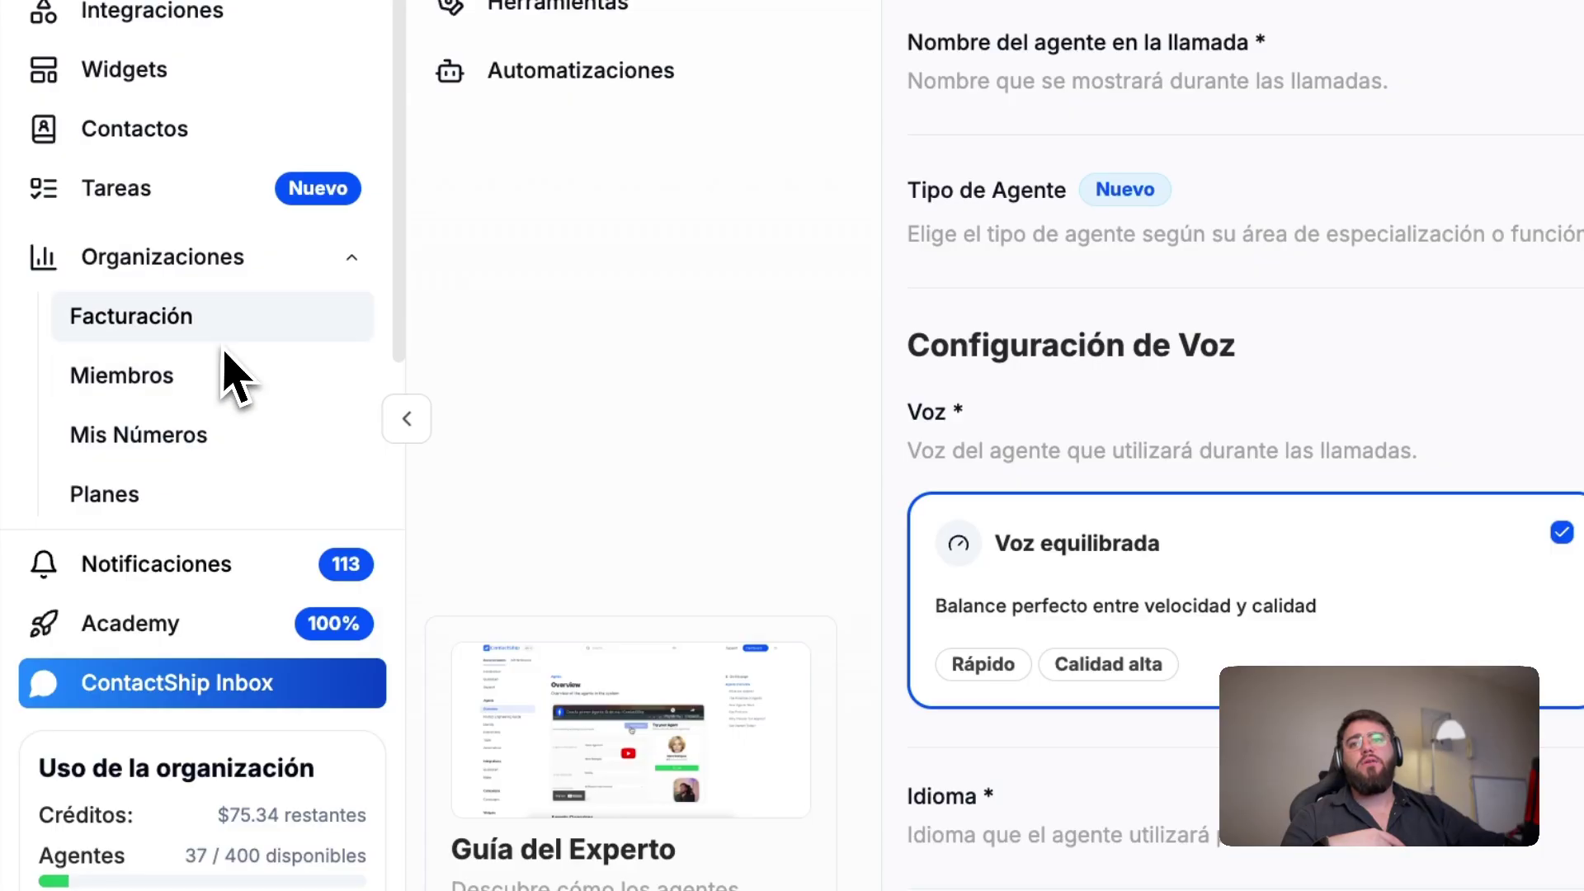
scroll(230, 371, "down", 1)
left_click(206, 284)
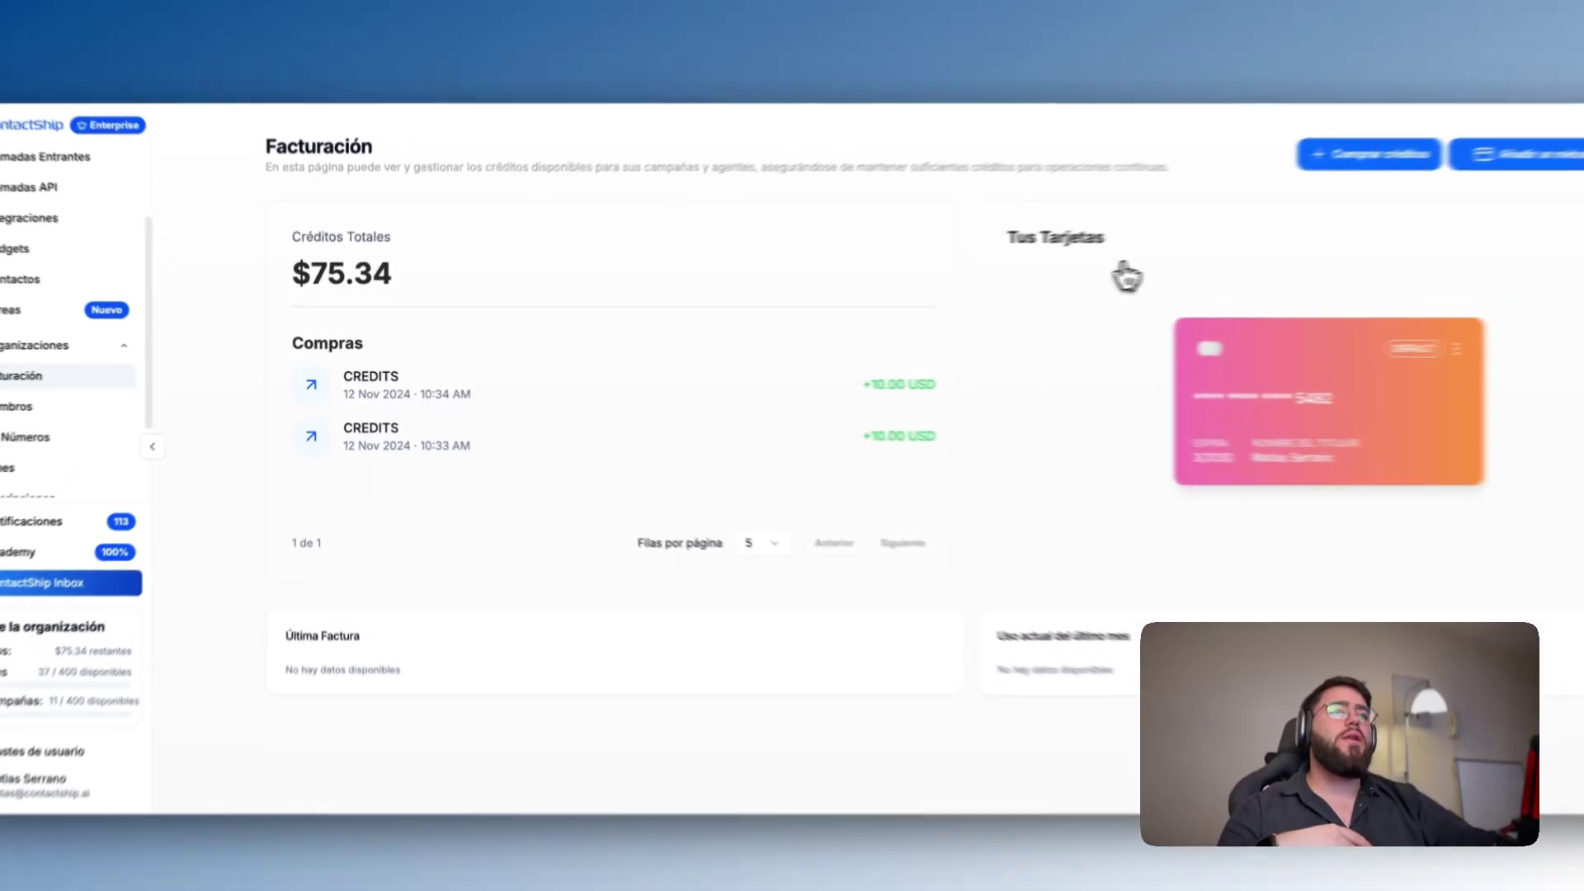
left_click(1378, 154)
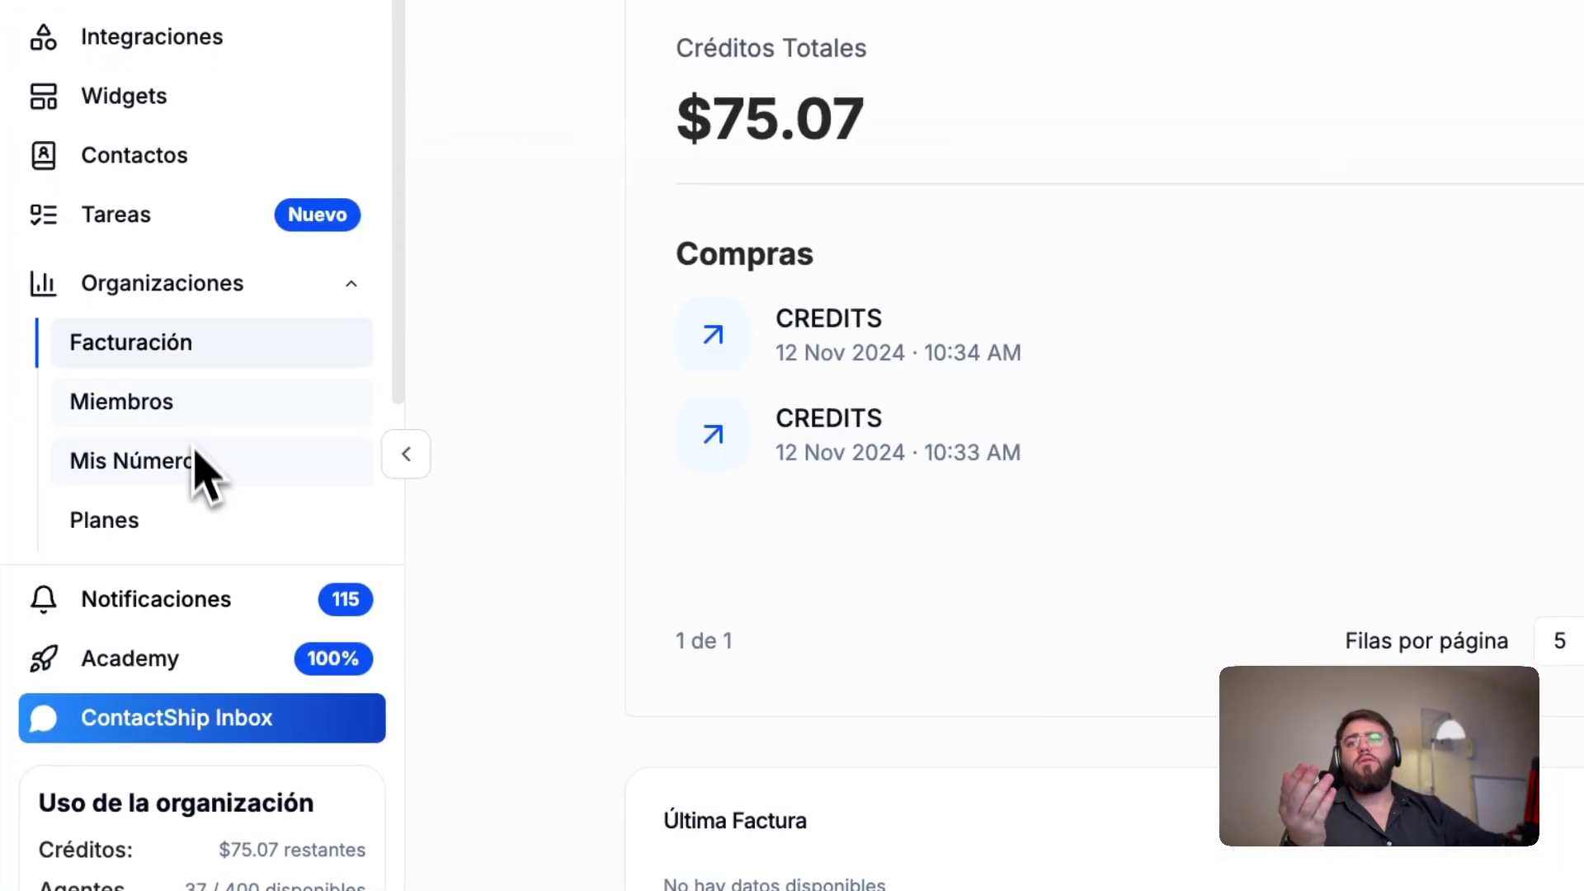
Step: Open the organization's plans page and examine the plan comparison table's limits and rates, highlighting one of the $0.30 rates
scroll(84, 453, "down", 2)
left_click(157, 376)
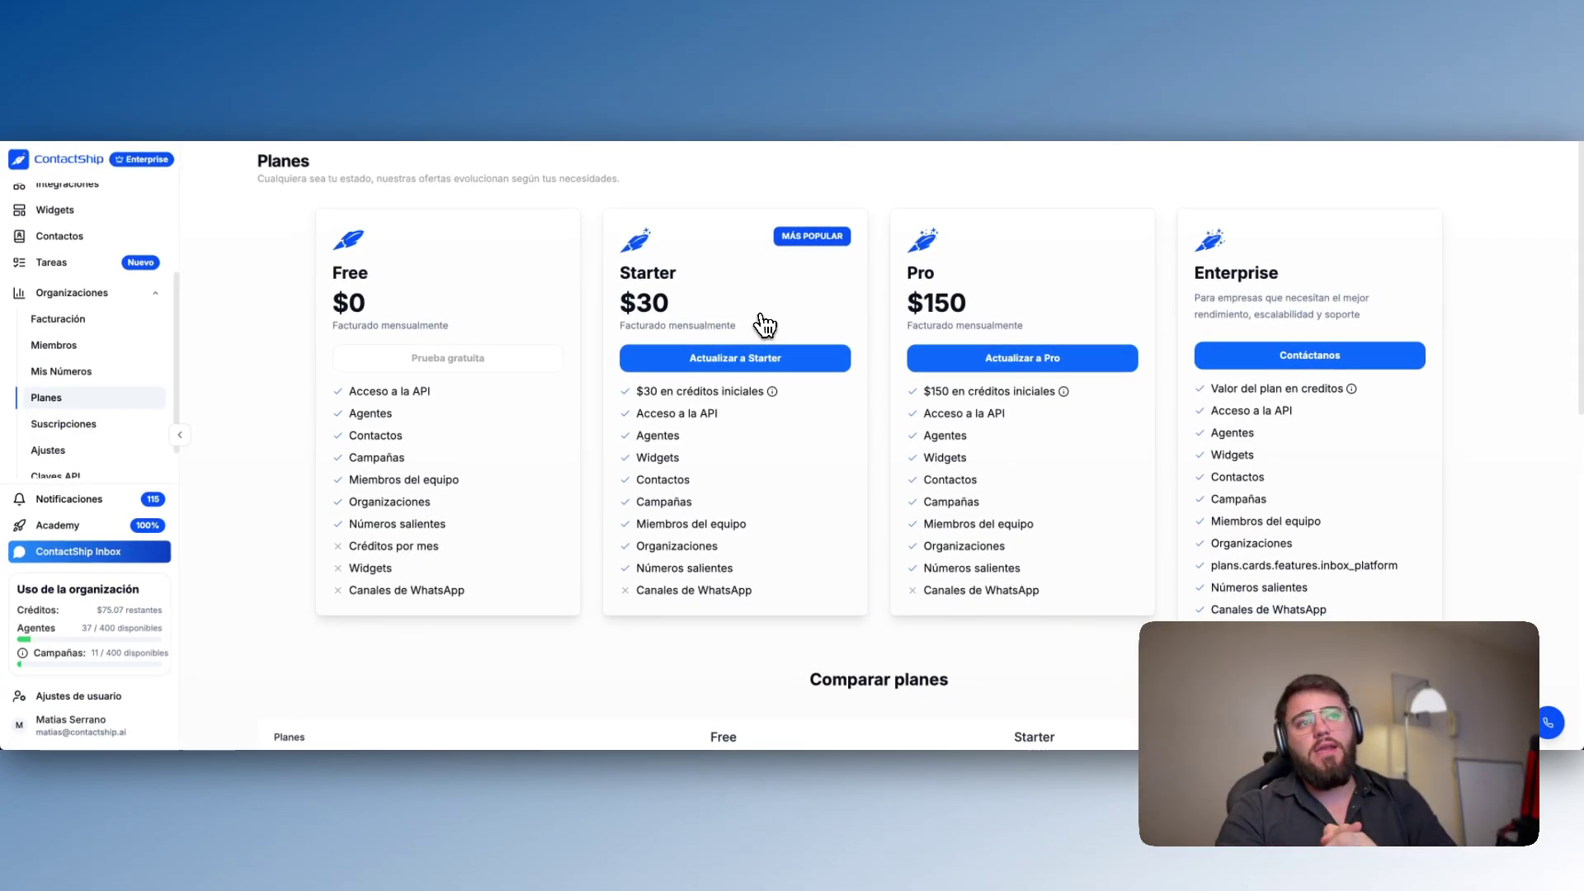
scroll(799, 389, "down", 5)
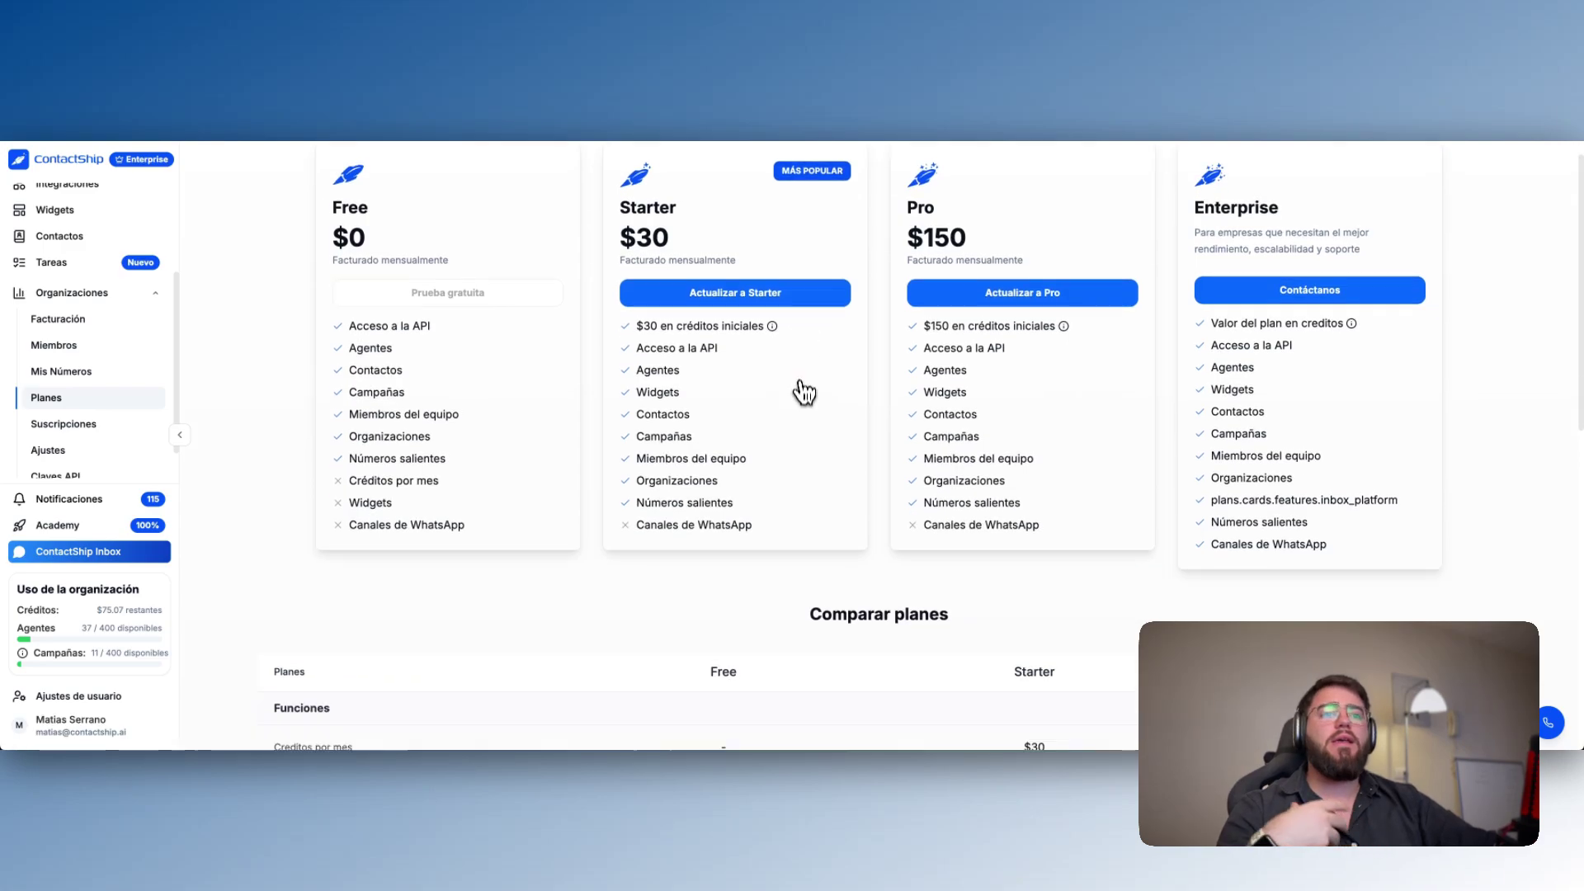
scroll(1007, 493, "down", 5)
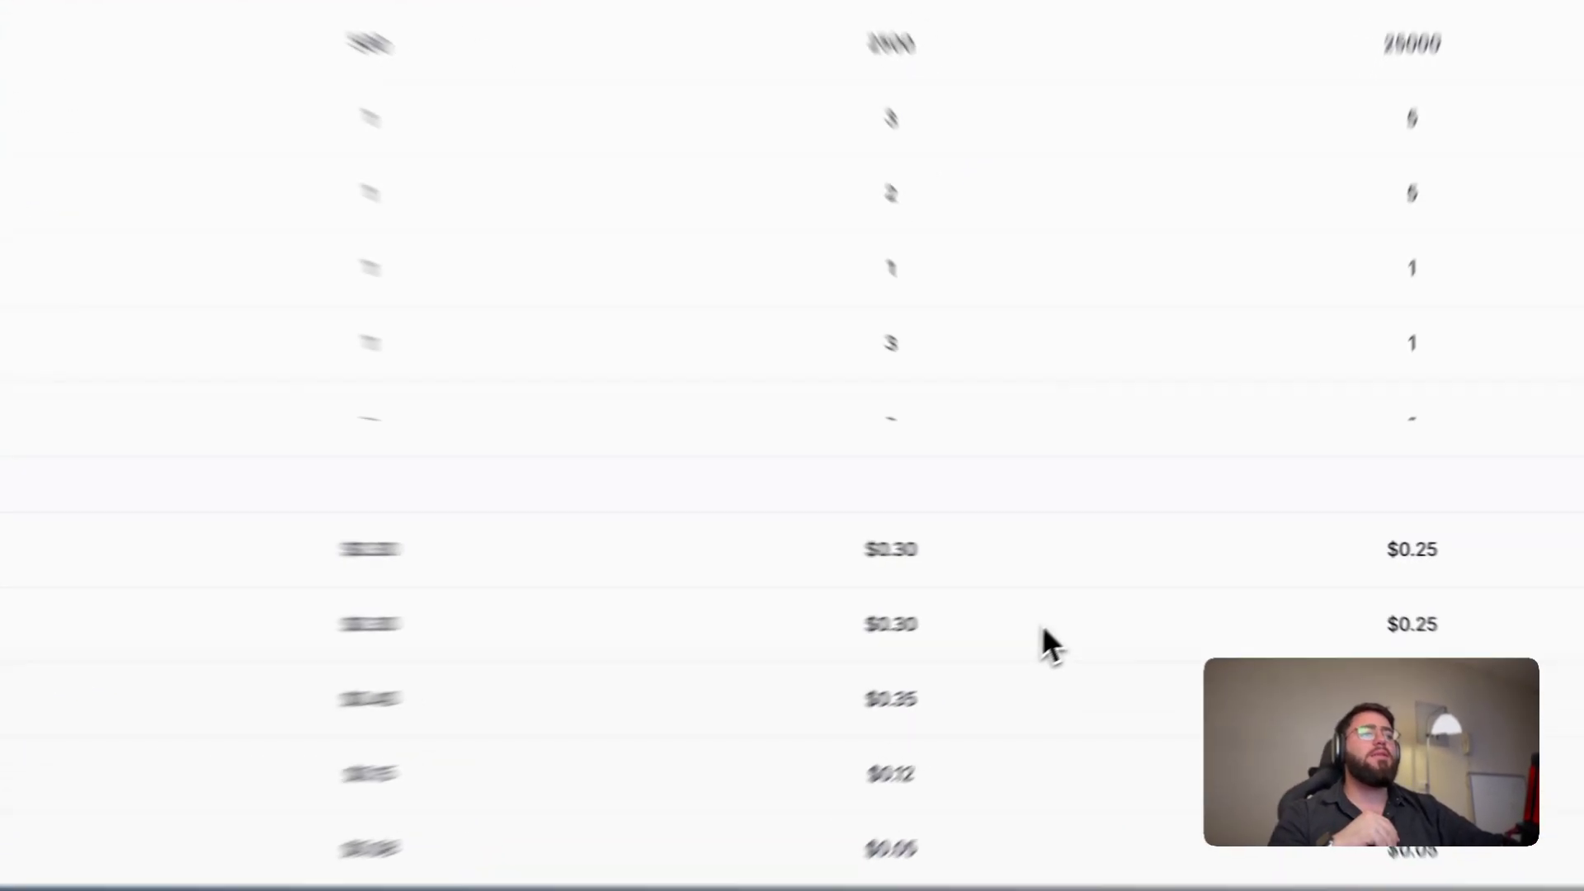
left_click_drag(1113, 594, 972, 584)
scroll(545, 396, "up", 2)
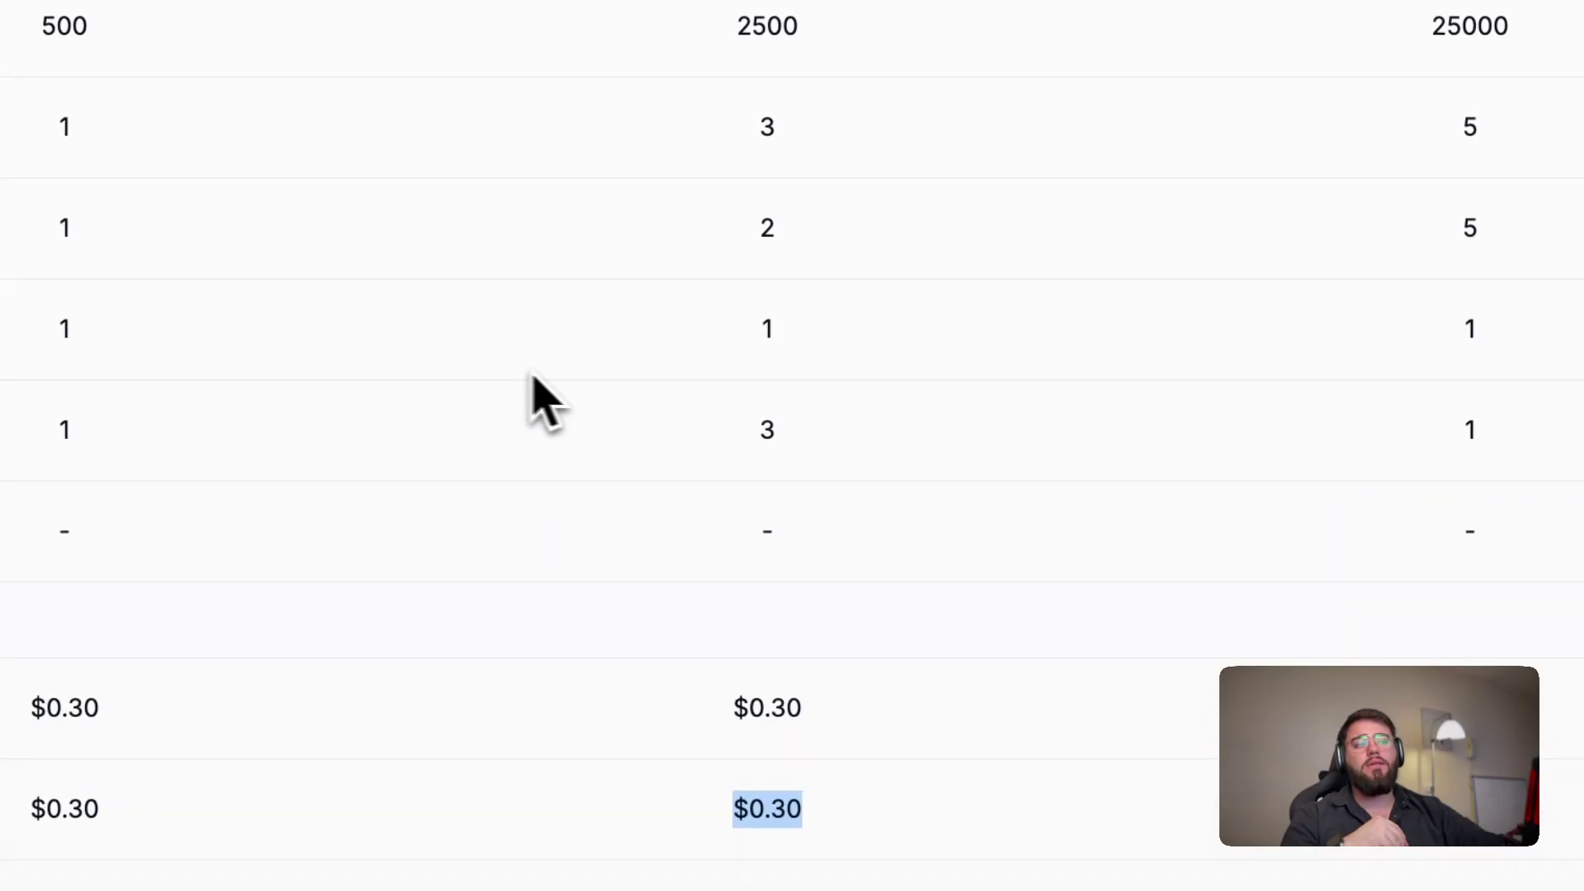